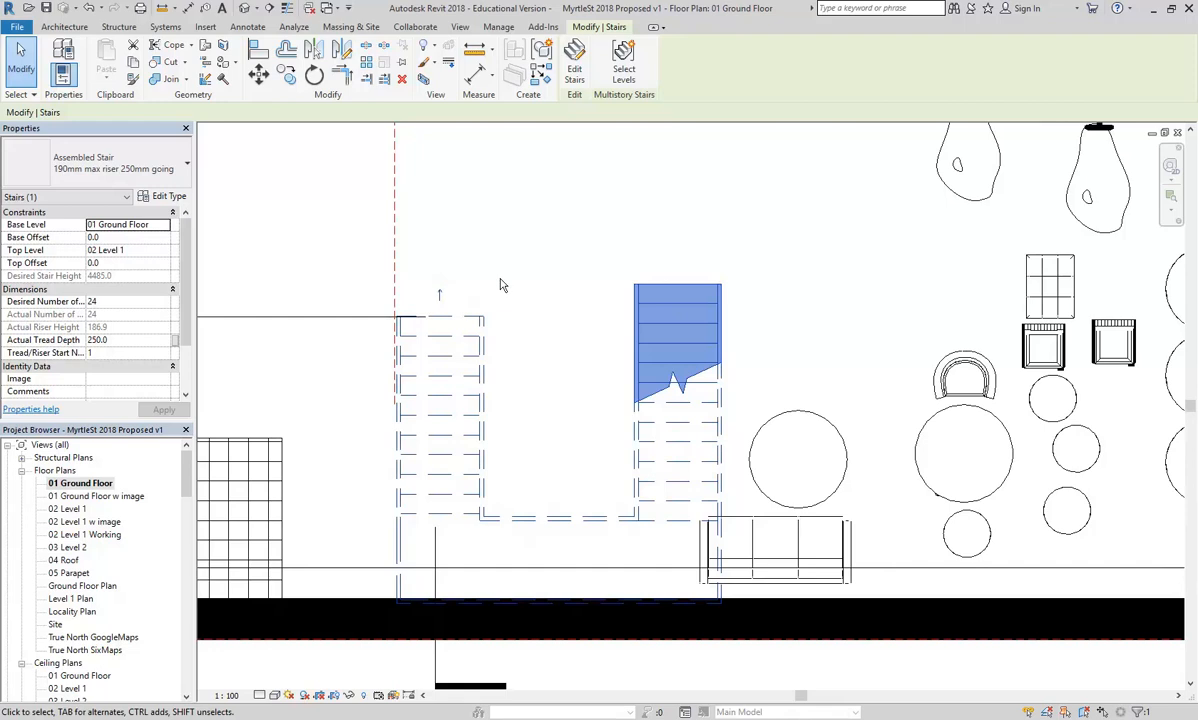
pyautogui.click(551, 238)
pyautogui.moveTo(551, 241); pyautogui.dragTo(572, 239, button='middle')
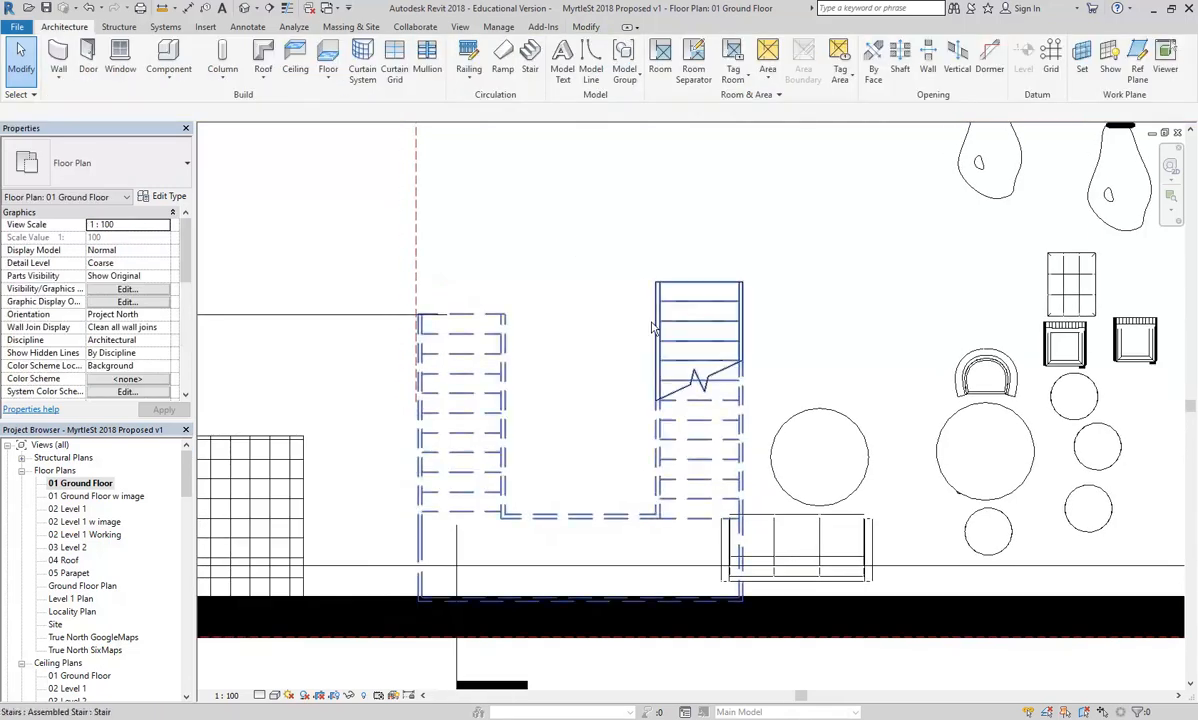
pyautogui.click(679, 348)
pyautogui.scroll(-2, 575, 340)
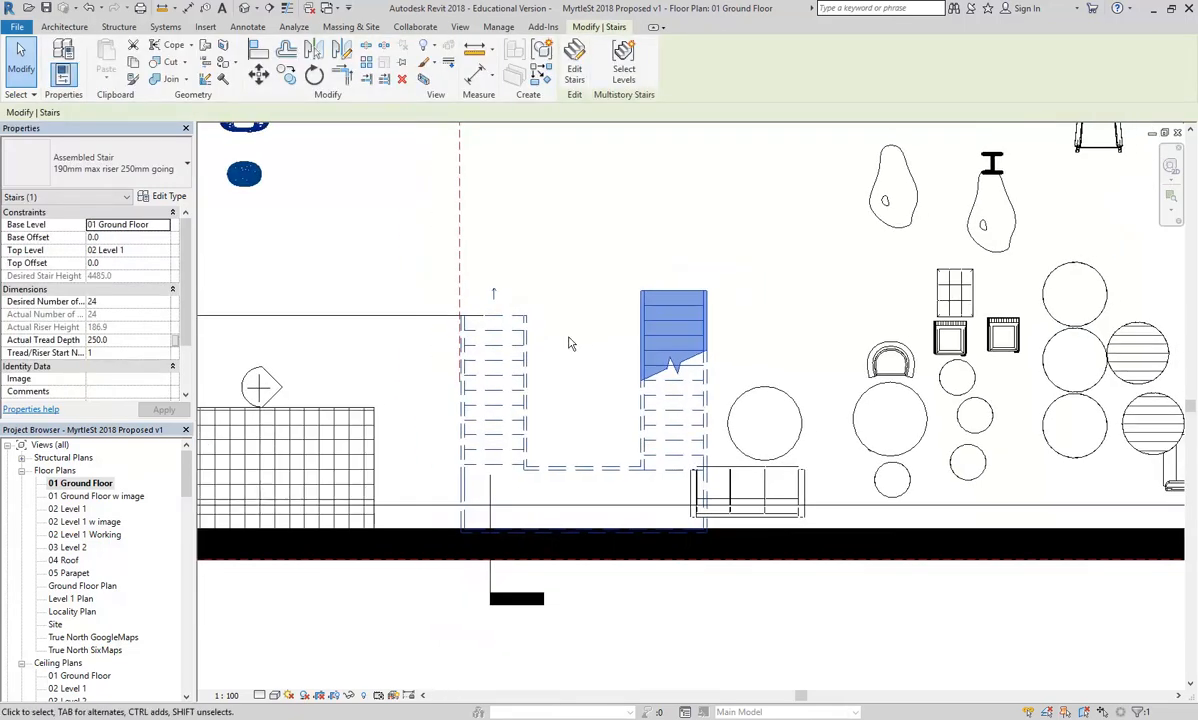
pyautogui.scroll(2, 600, 355)
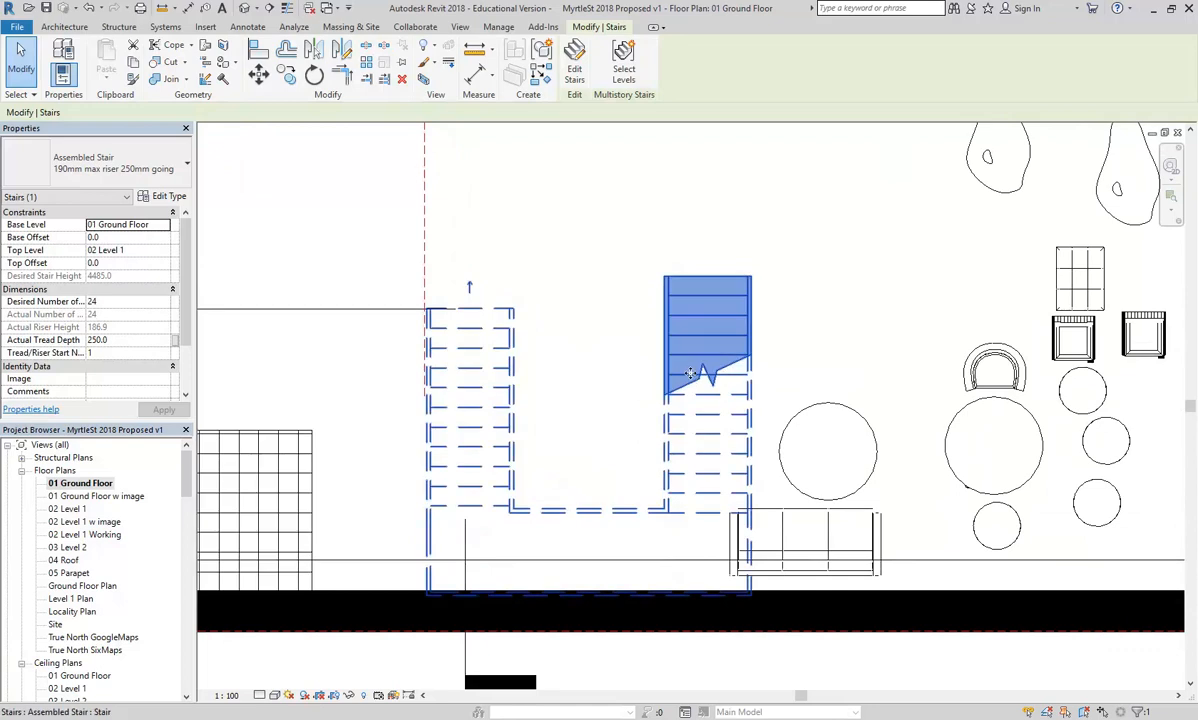
pyautogui.click(618, 225)
pyautogui.moveTo(626, 282); pyautogui.dragTo(634, 289, button='middle')
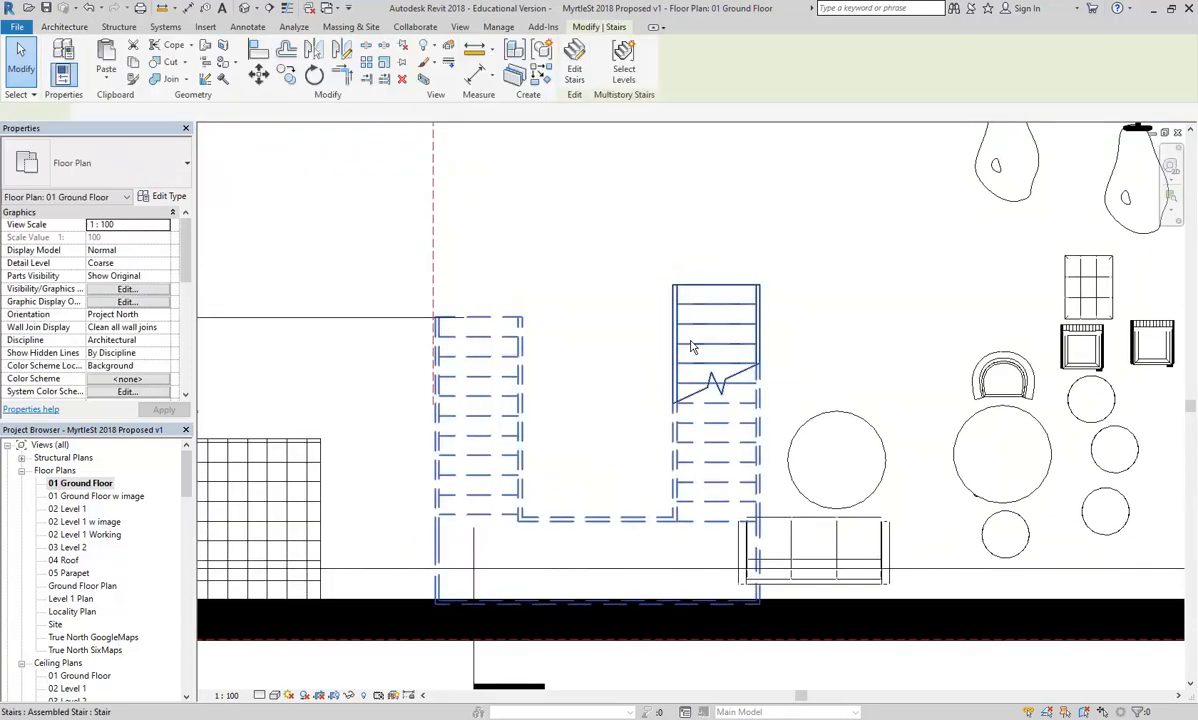
# Delete the existing U-shaped stair from the ground floor plan and dismiss the save reminder without saving
pyautogui.click(692, 347)
pyautogui.press('Delete')
pyautogui.scroll(-1, 570, 305)
pyautogui.moveTo(570, 310); pyautogui.dragTo(556, 328, button='middle')
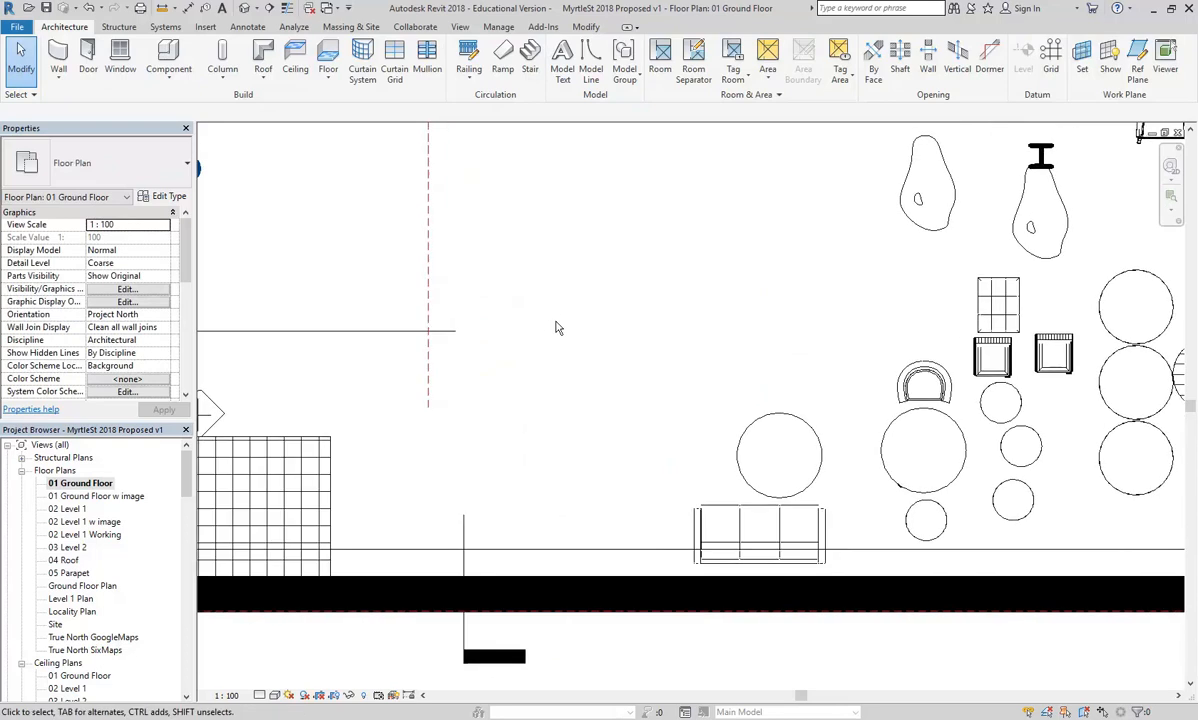
pyautogui.scroll(-1, 557, 267)
pyautogui.moveTo(567, 337); pyautogui.dragTo(570, 364, button='middle')
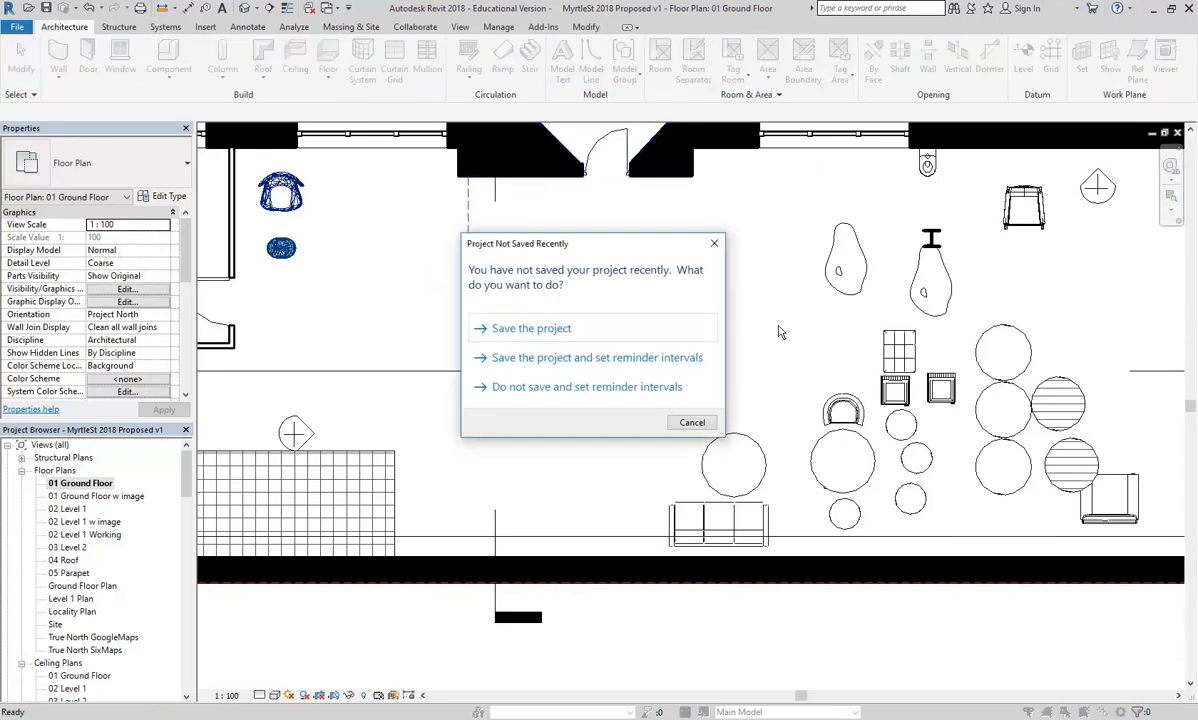
pyautogui.click(692, 422)
# Draw two sloping reference planes, at about 111° and 59°, converging below the lower wall opposite the entrance door
pyautogui.press('r')
pyautogui.press('p')
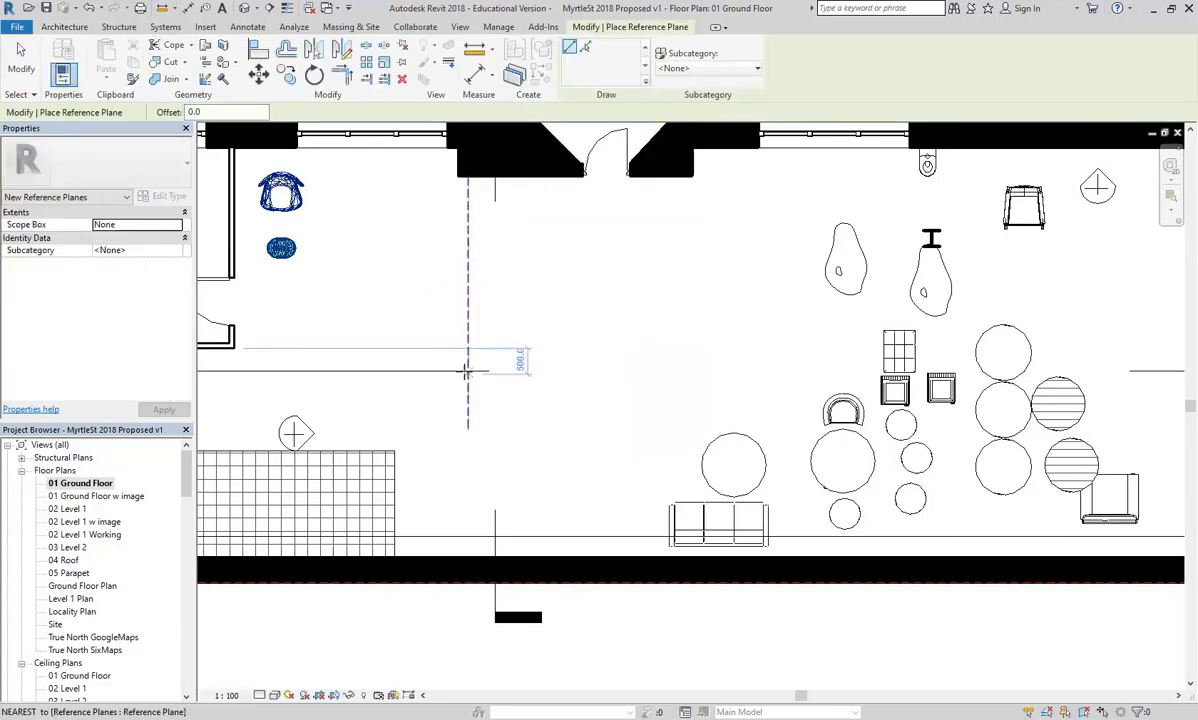
pyautogui.click(737, 316)
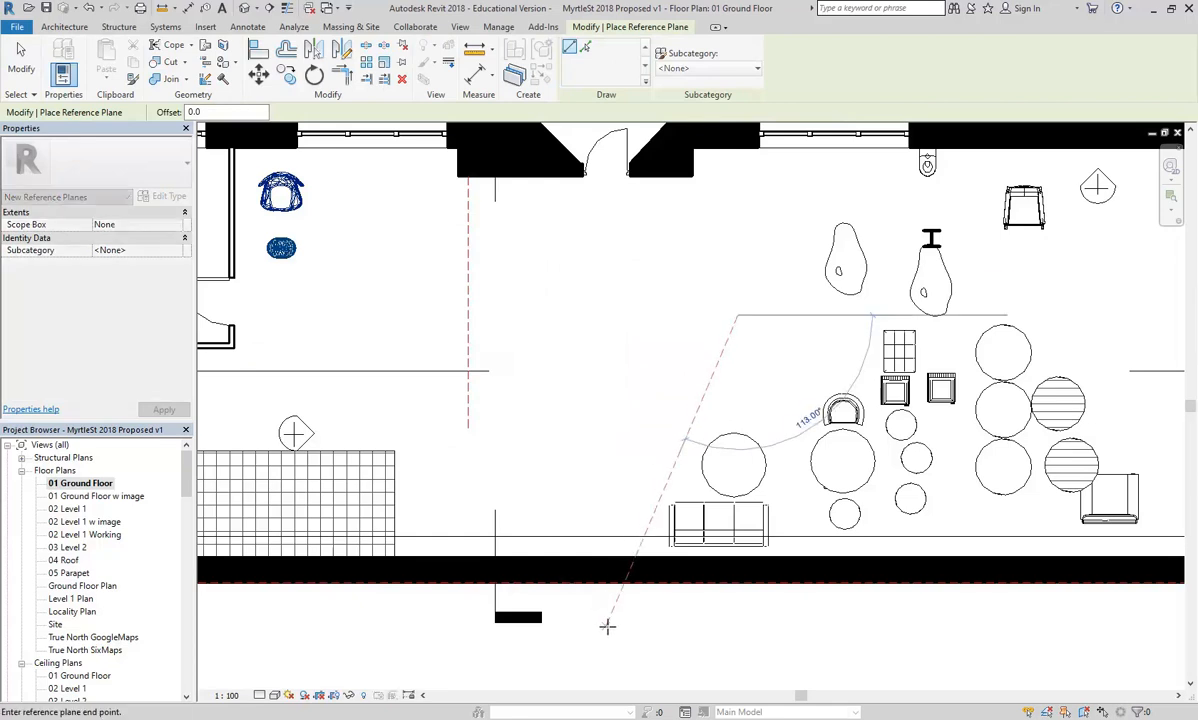
pyautogui.click(615, 630)
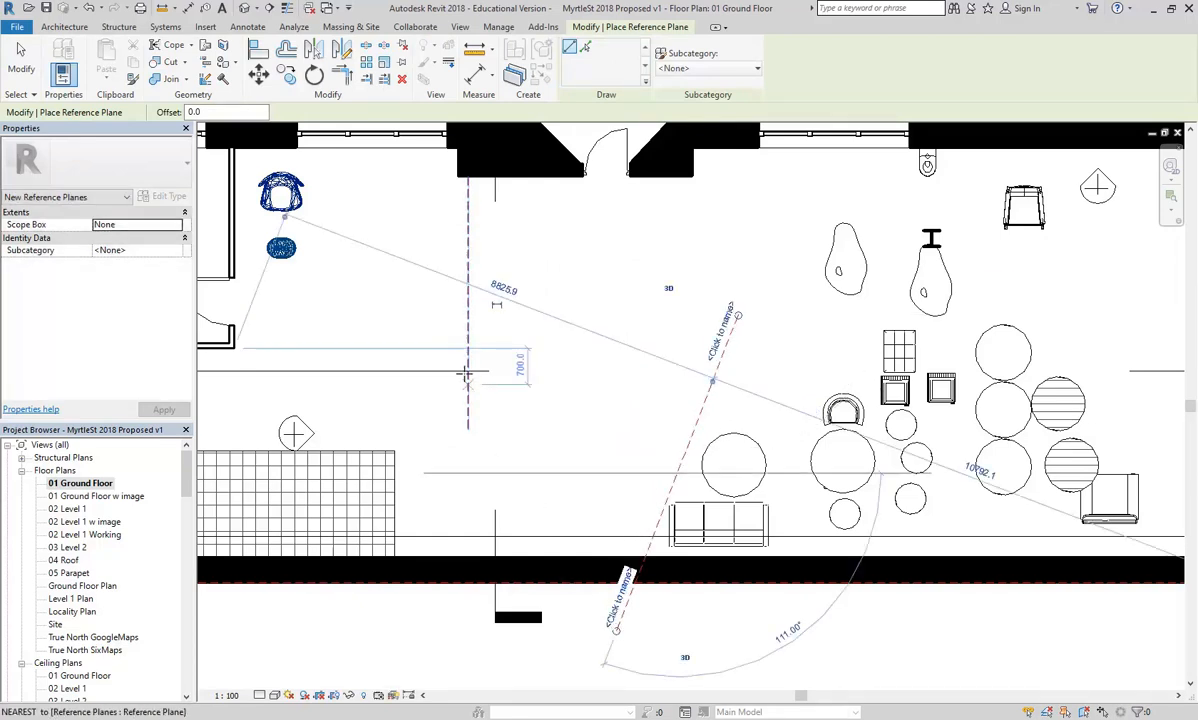
pyautogui.click(422, 344)
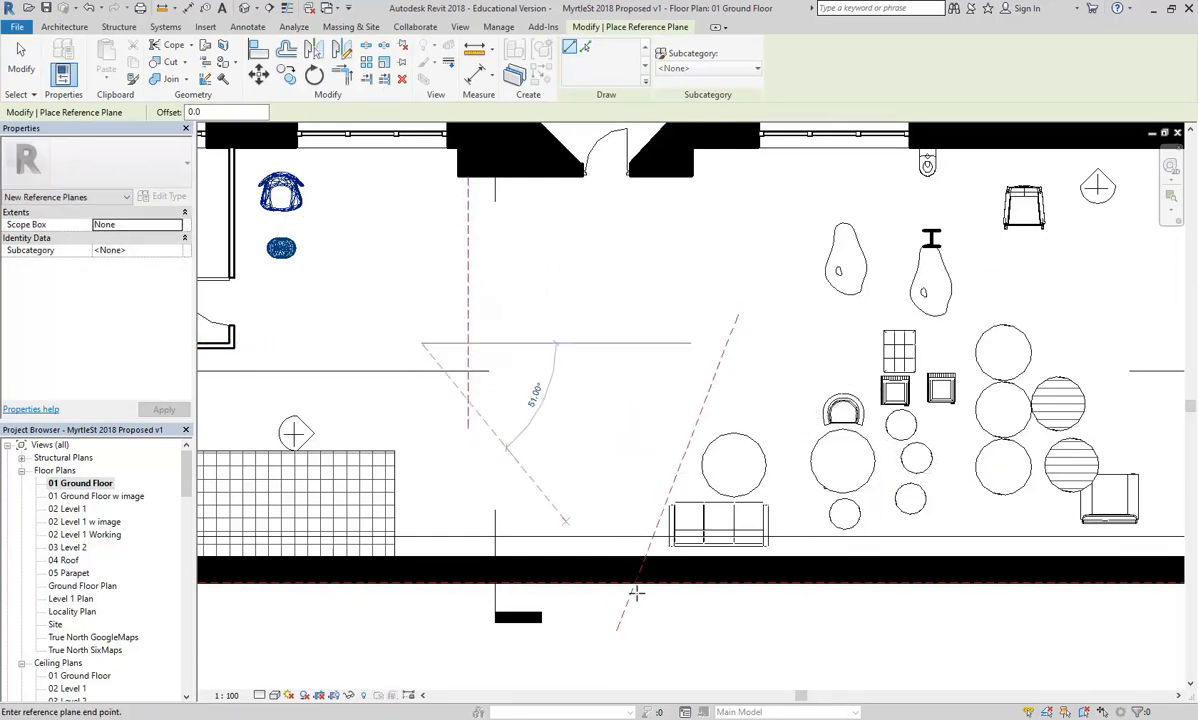
pyautogui.click(593, 636)
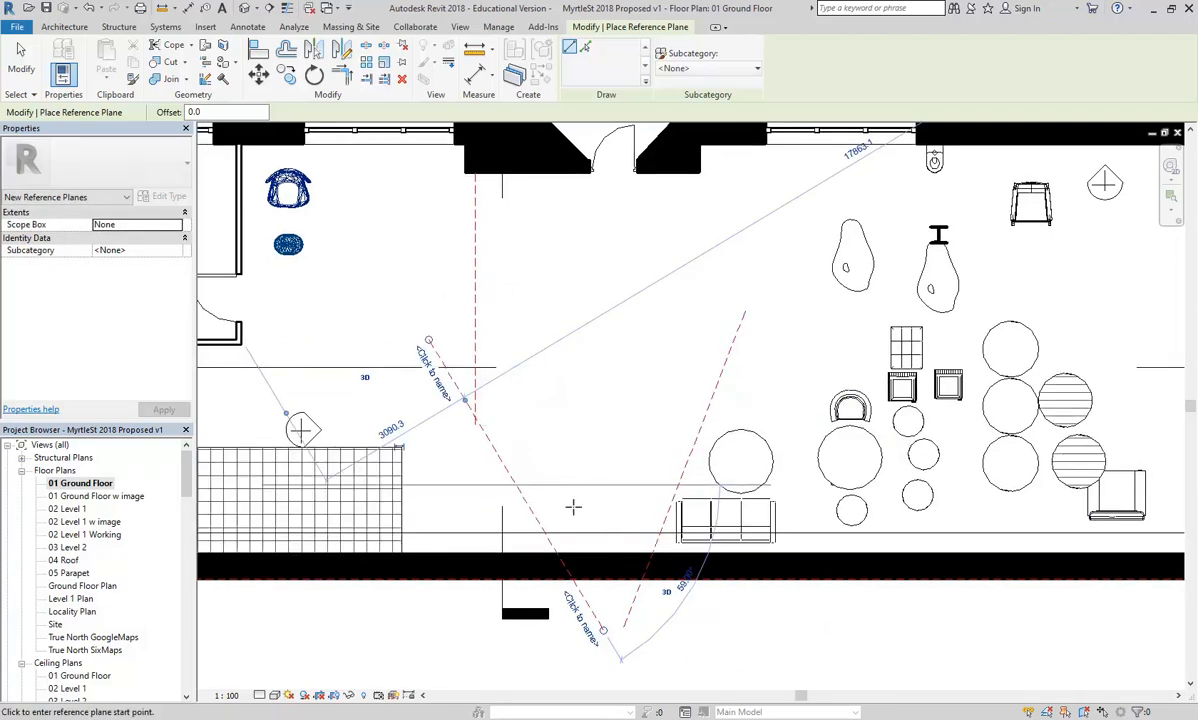
# Finish placing reference planes and delete the sloped one beside the sofa and round table
pyautogui.scroll(1, 579, 440)
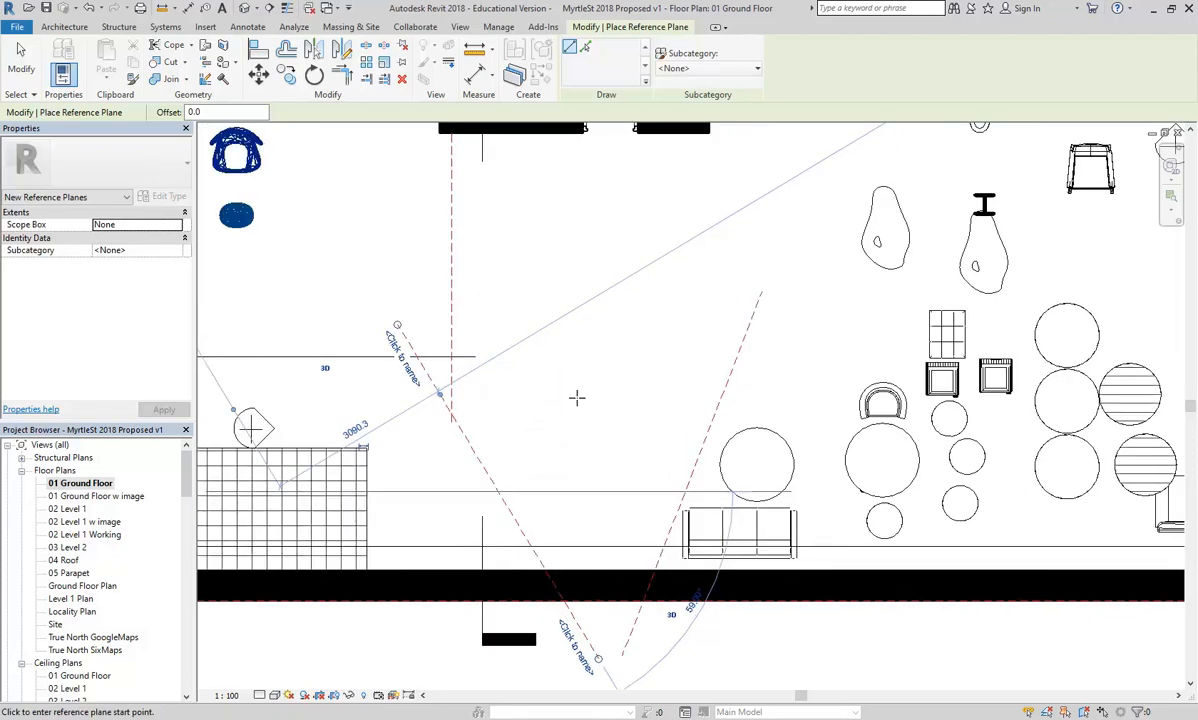
pyautogui.rightClick(600, 412)
pyautogui.click(693, 421)
pyautogui.click(709, 432)
pyautogui.press('Delete')
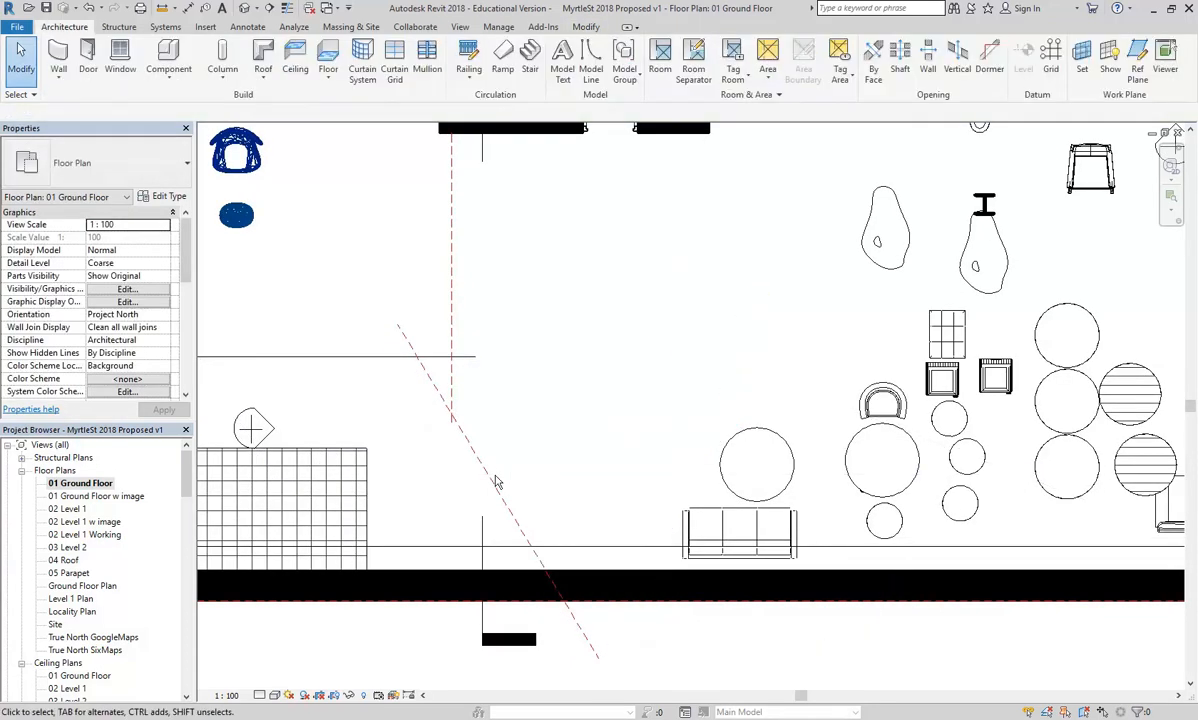
# Mirror the remaining sloped reference plane about a vertical axis drawn in line with the entrance door
pyautogui.click(497, 487)
pyautogui.scroll(-3, 628, 476)
pyautogui.moveTo(631, 480); pyautogui.dragTo(587, 512, button='middle')
pyautogui.scroll(1, 573, 470)
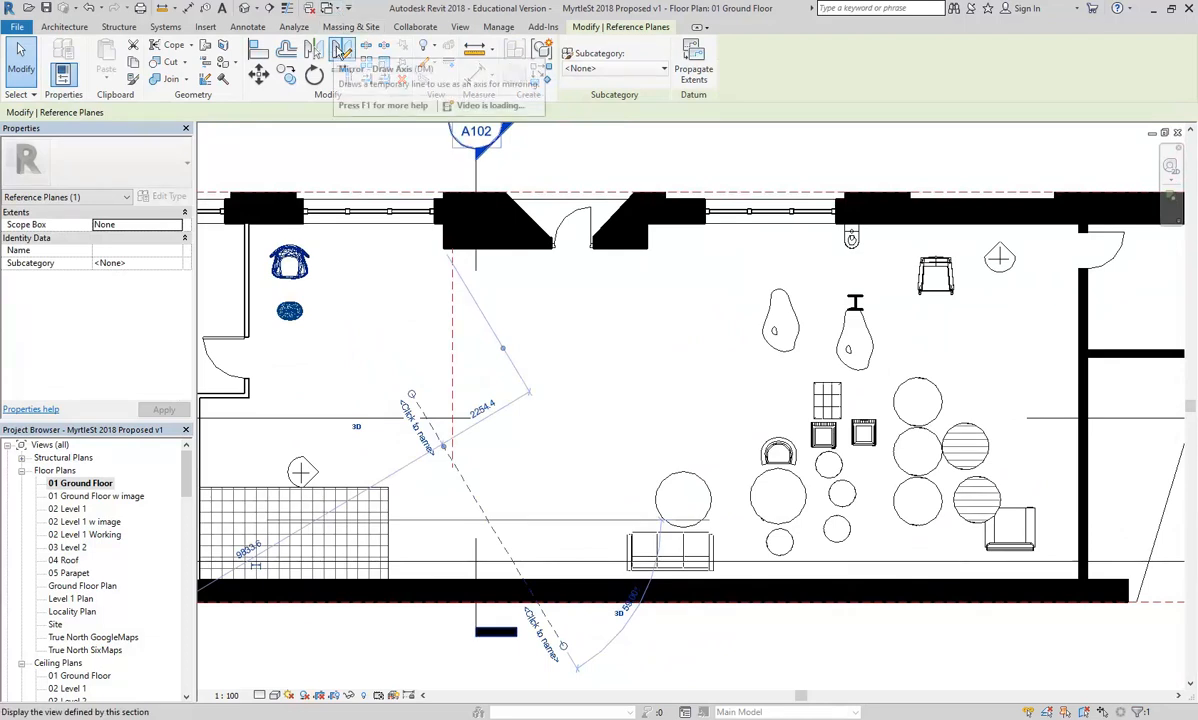
pyautogui.click(315, 48)
pyautogui.press('d')
pyautogui.press('m')
pyautogui.click(572, 246)
pyautogui.click(572, 460)
pyautogui.press('Escape')
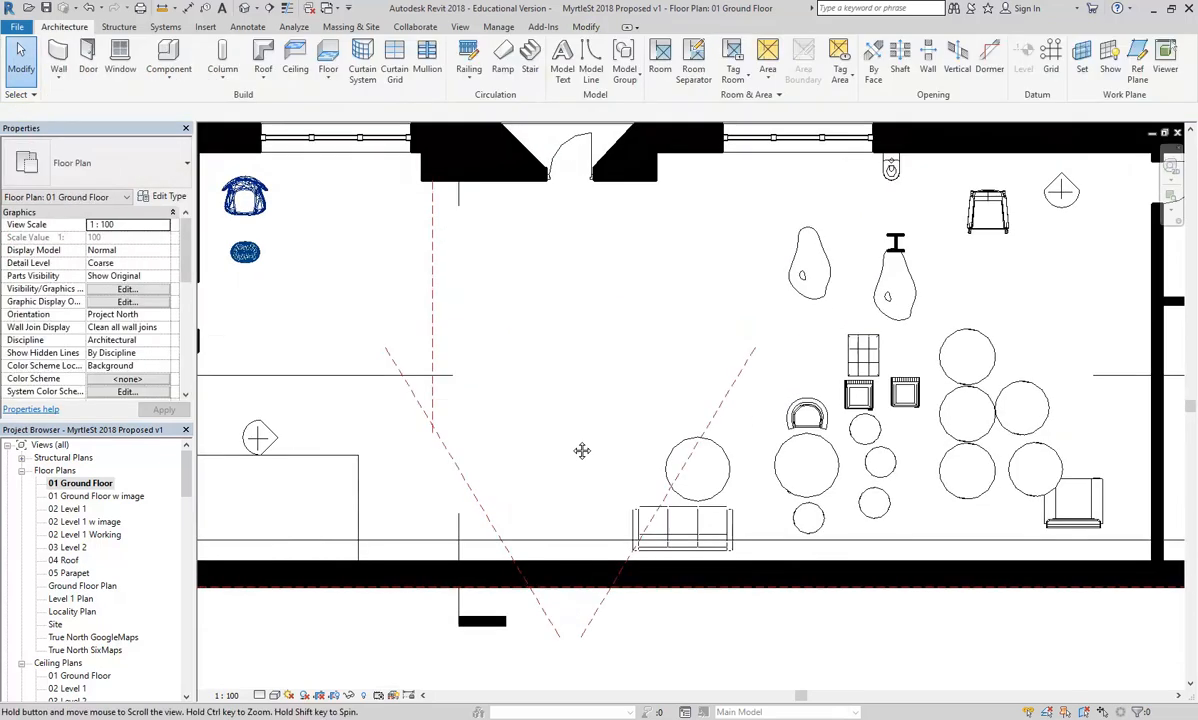
# Move the two sloped reference planes slightly inward so that they cross just below the lower wall
pyautogui.scroll(3, 583, 449)
pyautogui.click(775, 389)
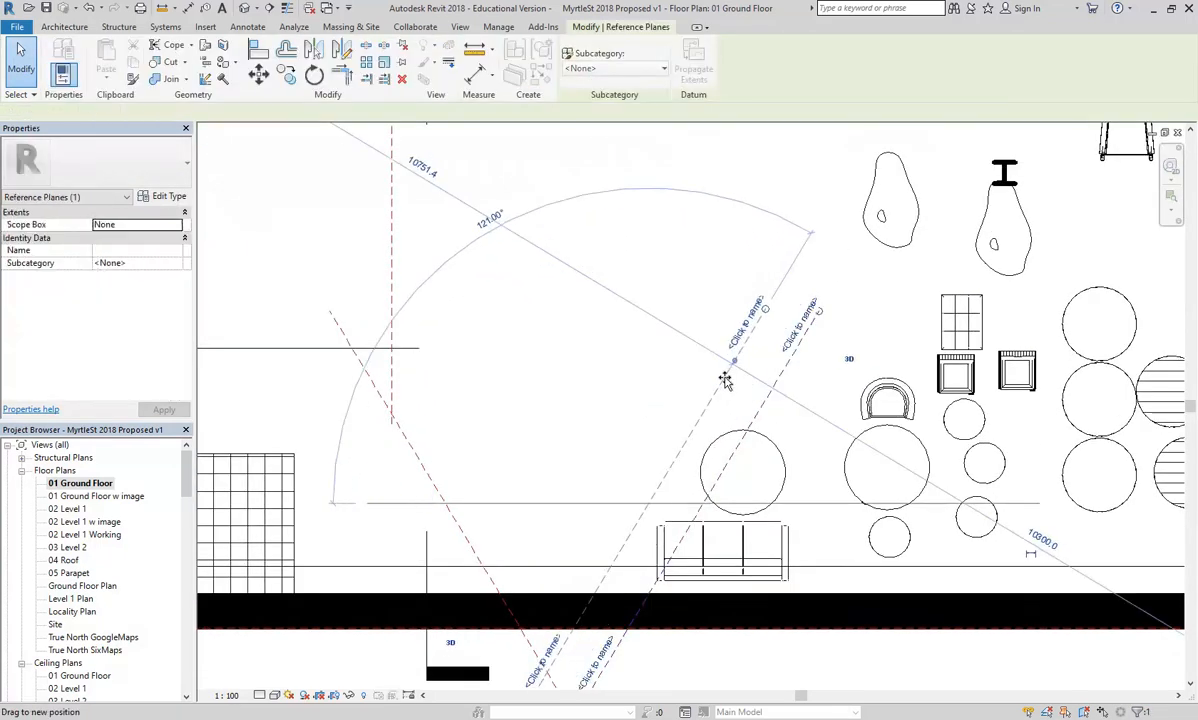
pyautogui.moveTo(411, 447); pyautogui.dragTo(422, 430)
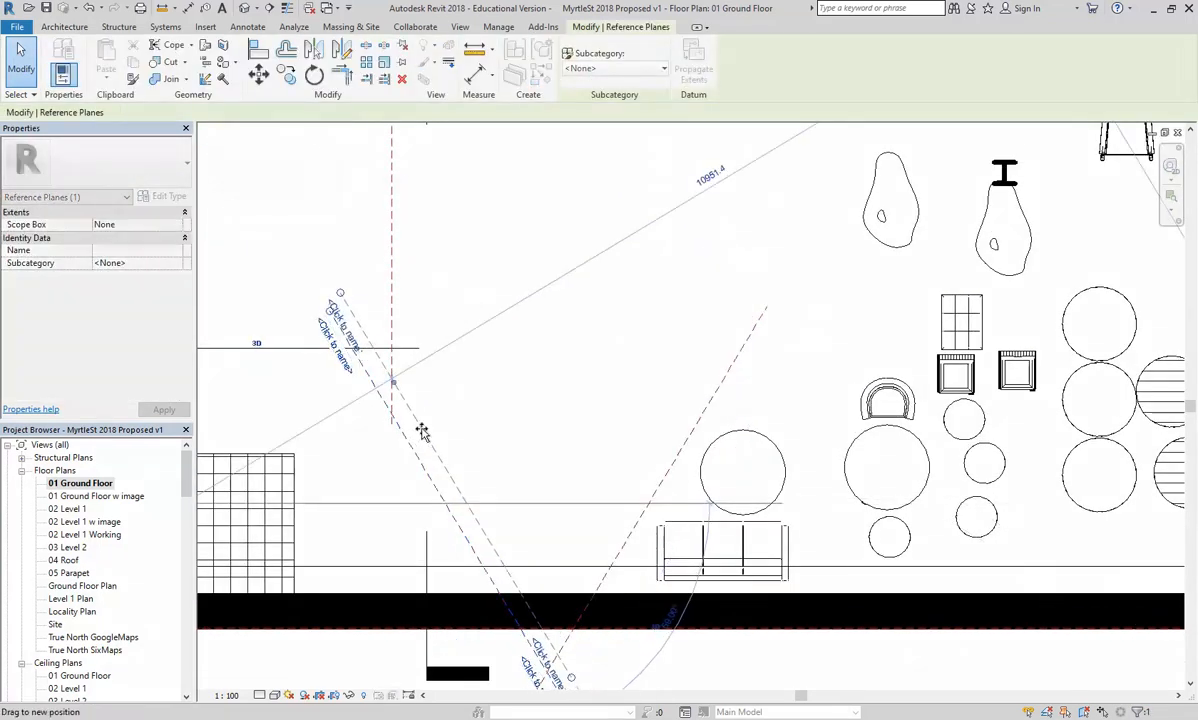
pyautogui.moveTo(523, 432); pyautogui.dragTo(524, 412, button='middle')
pyautogui.press('Escape')
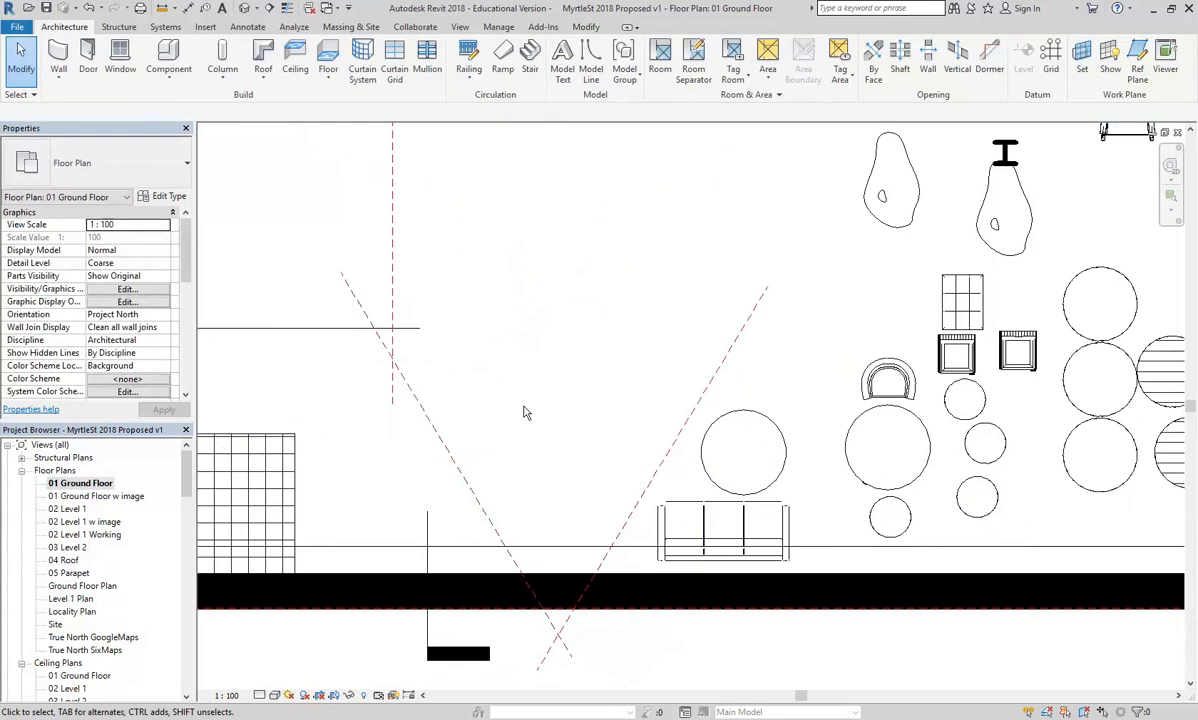
# Draw a horizontal reference plane across both sloped planes and set its distance from the lower wall to 1200 mm
pyautogui.click(1137, 58)
pyautogui.click(383, 490)
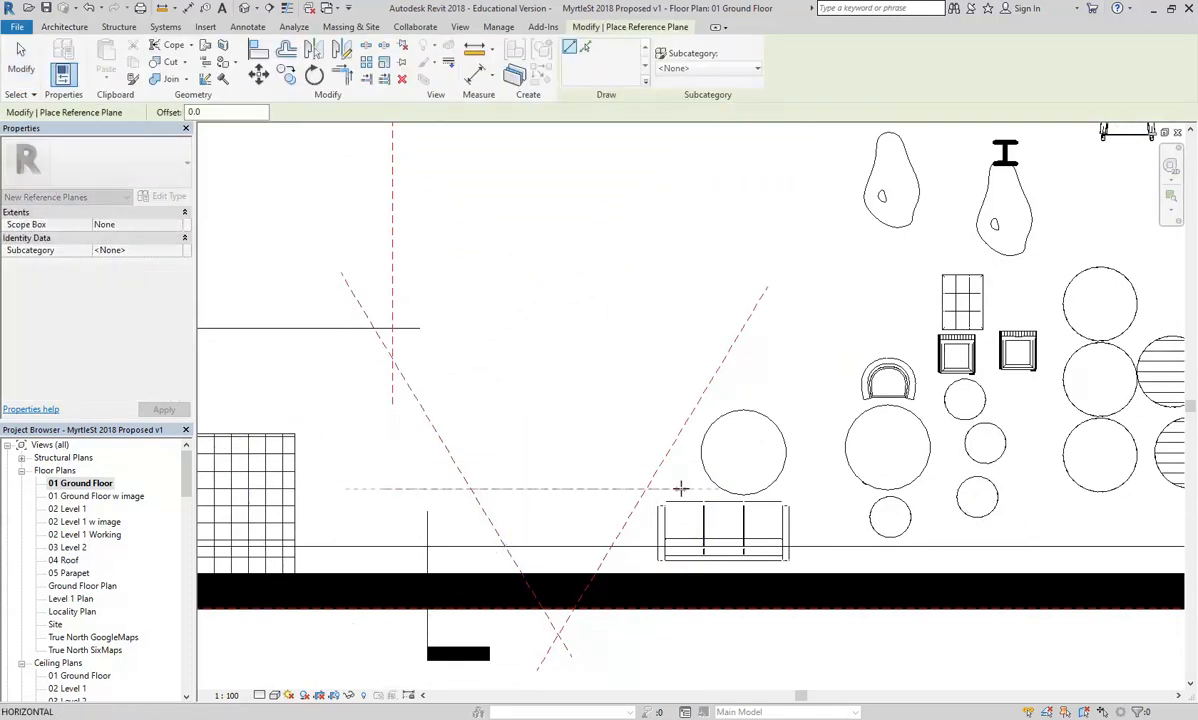
pyautogui.click(695, 490)
pyautogui.click(439, 531)
pyautogui.write('12')
pyautogui.press('Return')
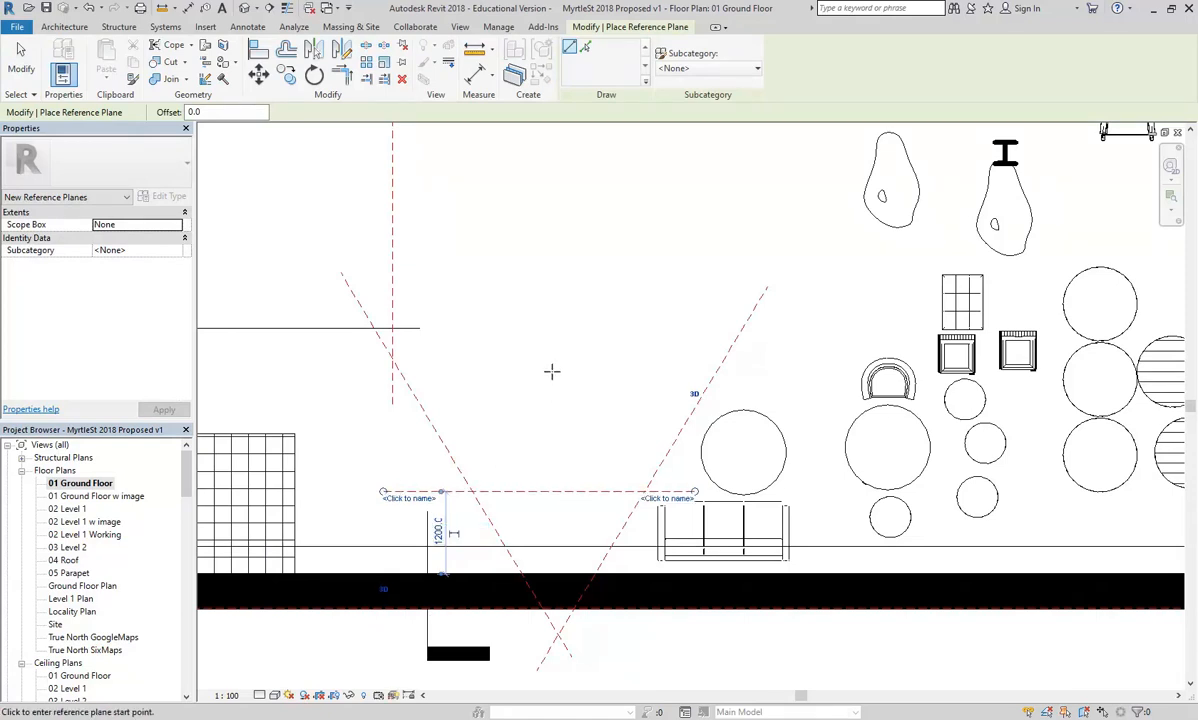
pyautogui.rightClick(500, 327)
pyautogui.rightClick(575, 368)
pyautogui.click(609, 375)
pyautogui.moveTo(589, 381); pyautogui.dragTo(560, 368, button='middle')
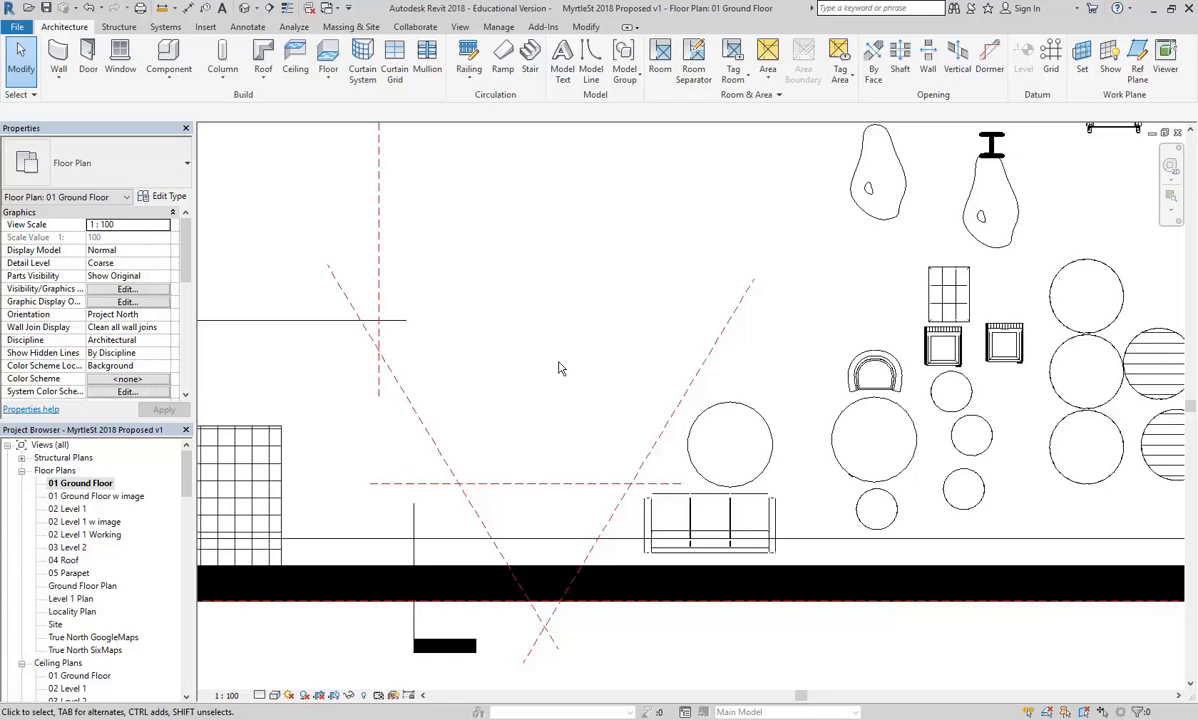
pyautogui.click(666, 441)
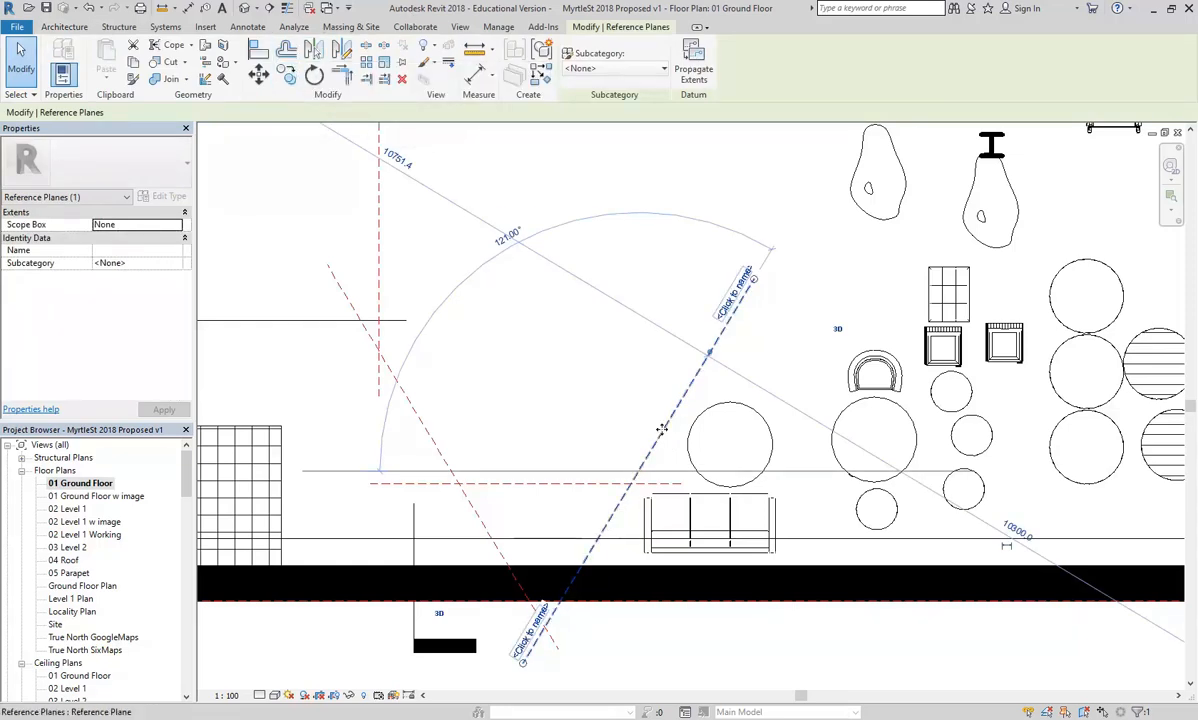
pyautogui.click(286, 50)
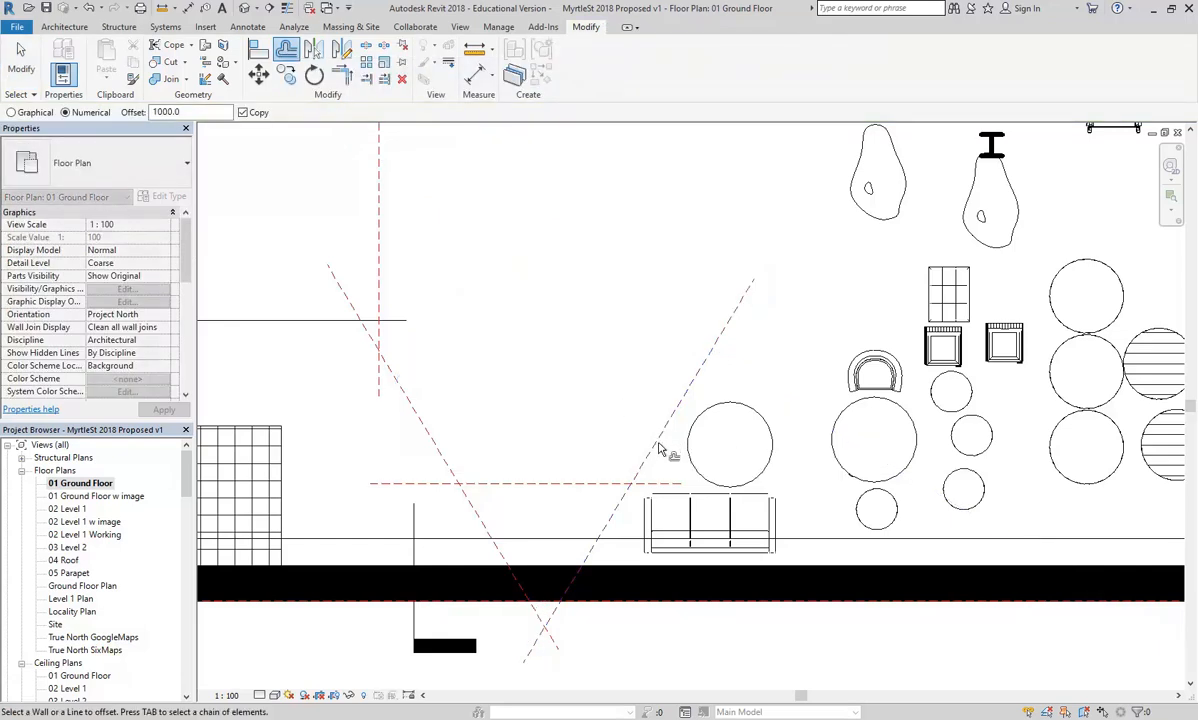
pyautogui.rightClick(584, 248)
pyautogui.click(620, 257)
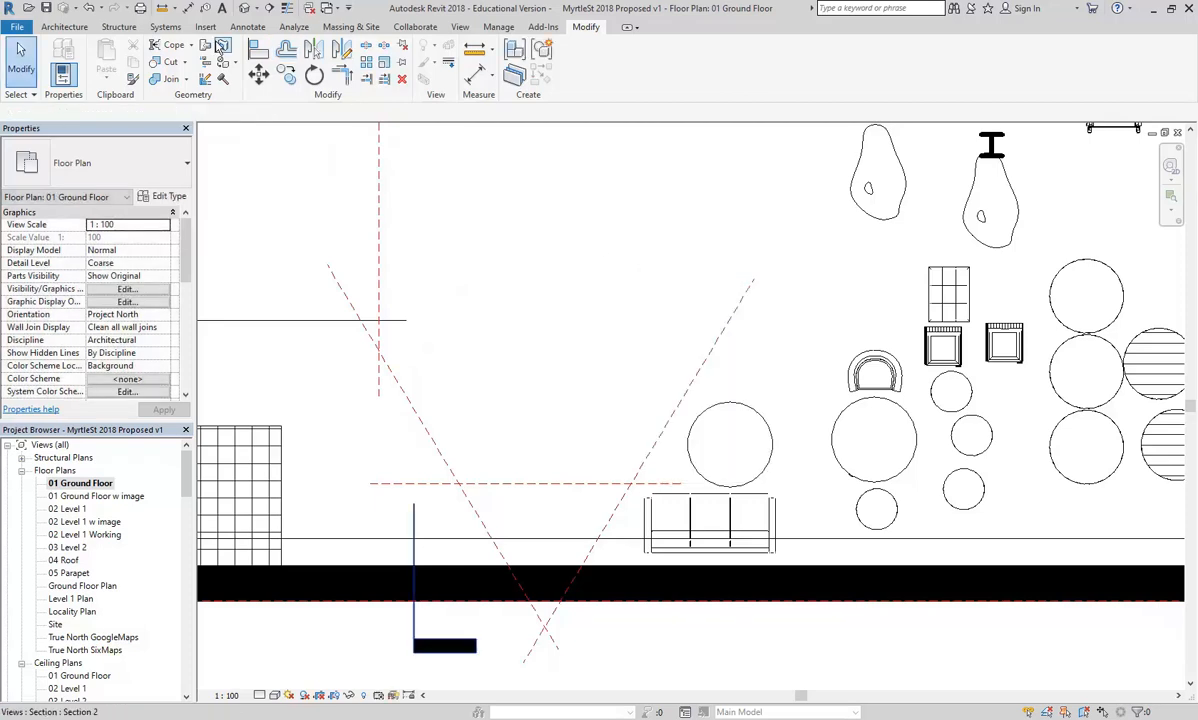
# Create a parallel reference plane 1000 mm inside each of the two sloped planes by picking them with an offset
pyautogui.click(84, 27)
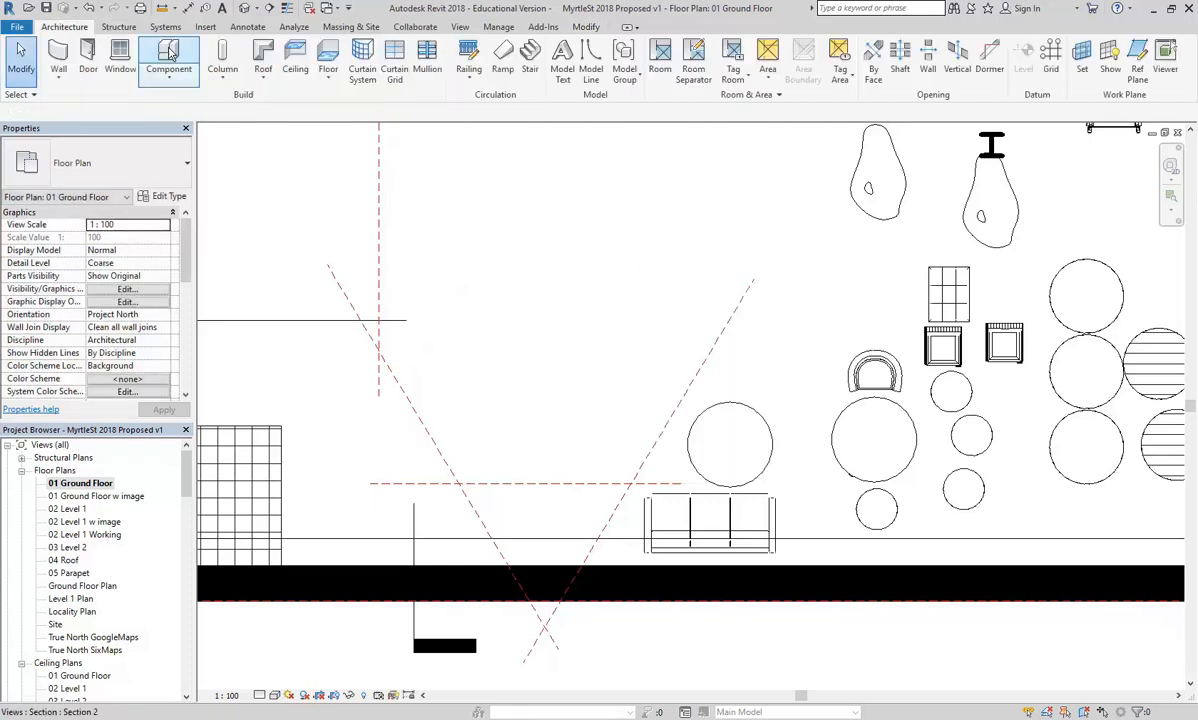
pyautogui.click(1138, 69)
pyautogui.click(586, 49)
pyautogui.moveTo(219, 110); pyautogui.dragTo(154, 122)
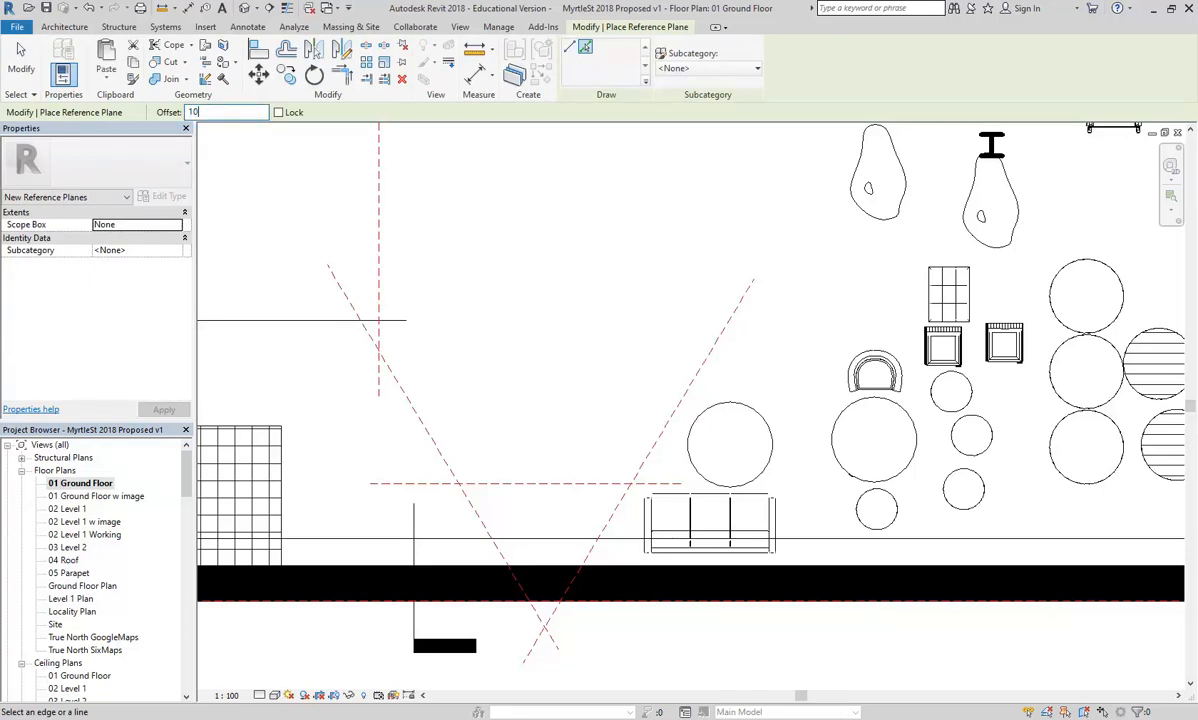
pyautogui.click(700, 373)
pyautogui.click(406, 404)
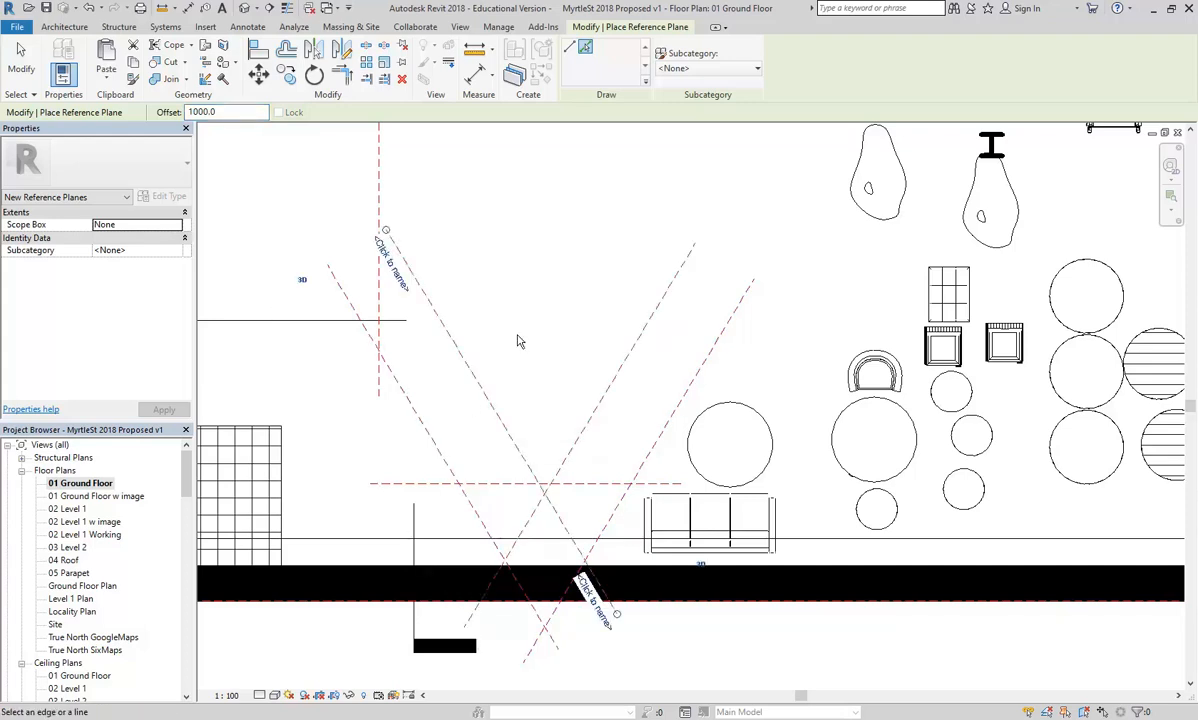
pyautogui.moveTo(519, 338); pyautogui.dragTo(527, 303, button='middle')
pyautogui.rightClick(527, 298)
pyautogui.click(550, 305)
pyautogui.rightClick(556, 304)
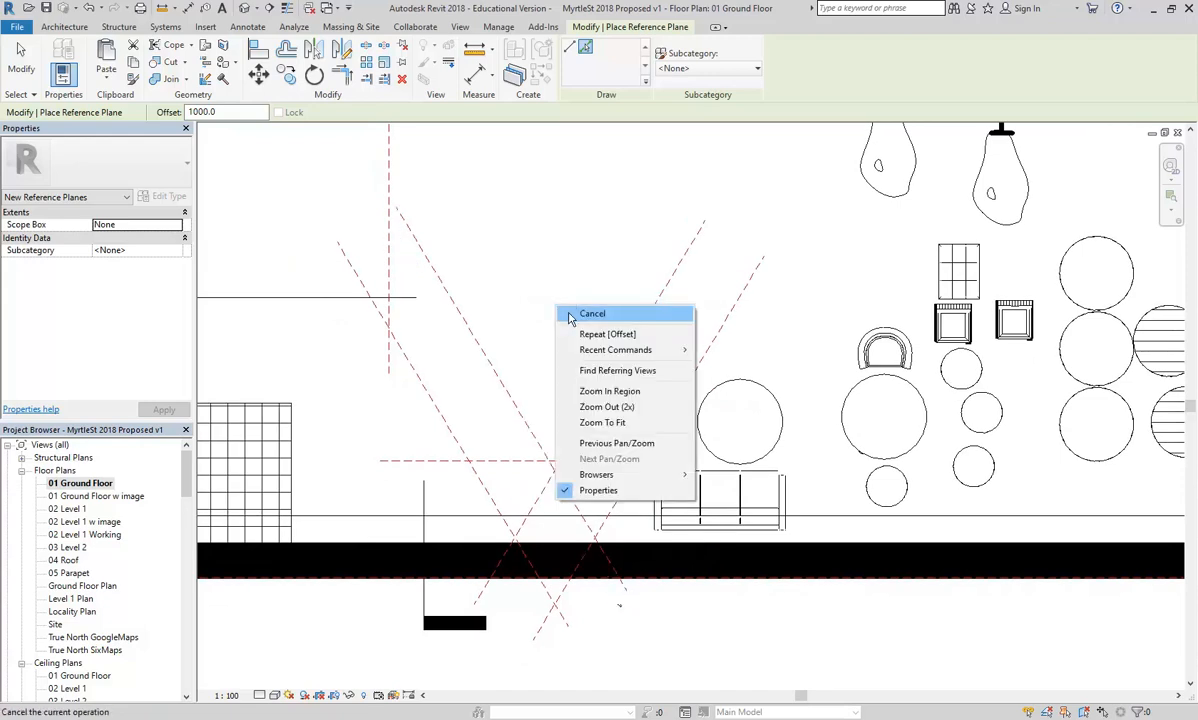
pyautogui.click(569, 314)
# Examine where the inner sloped reference planes cross the horizontal plane near the lower wall
pyautogui.scroll(1, 564, 338)
pyautogui.scroll(-1, 514, 377)
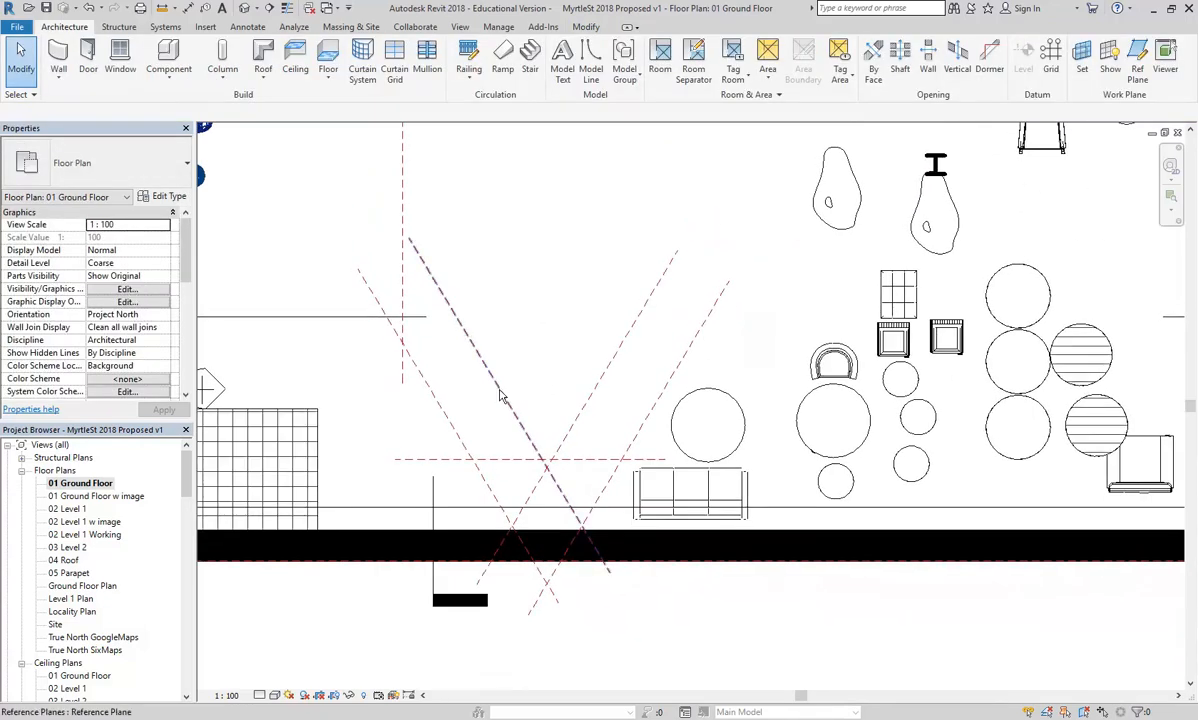
pyautogui.click(460, 327)
pyautogui.press('Escape')
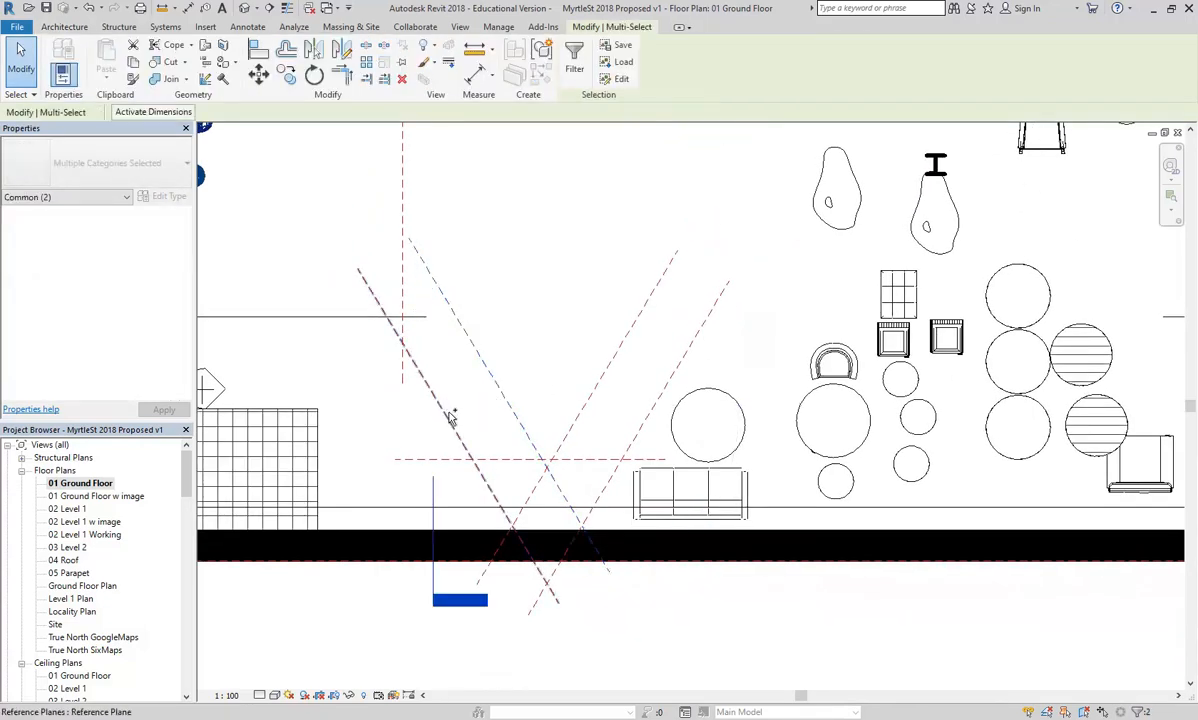
pyautogui.scroll(1, 545, 360)
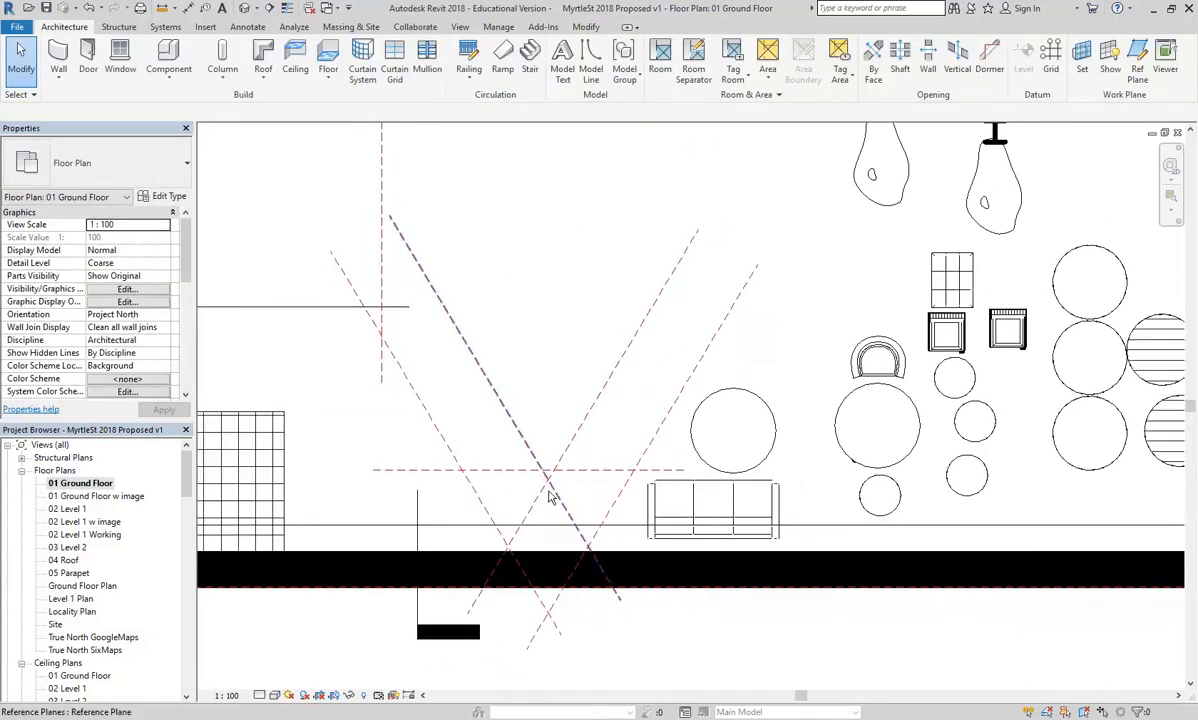
pyautogui.scroll(1, 549, 490)
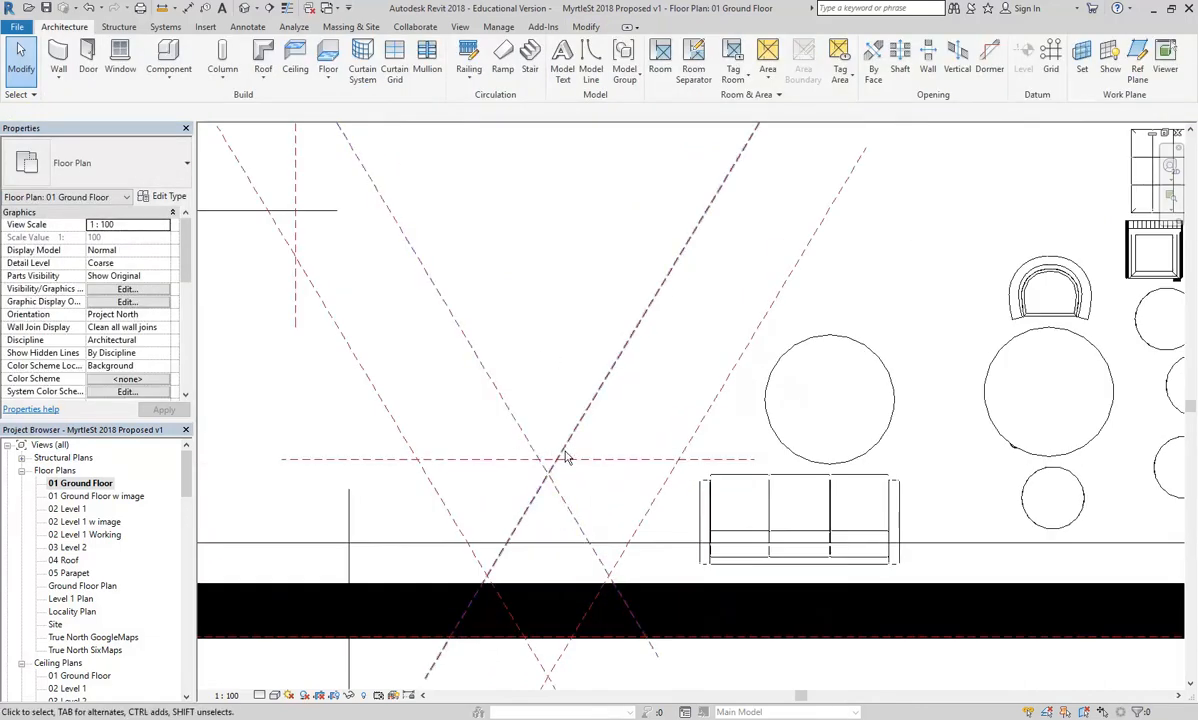
pyautogui.scroll(-2, 538, 487)
pyautogui.scroll(1, 500, 460)
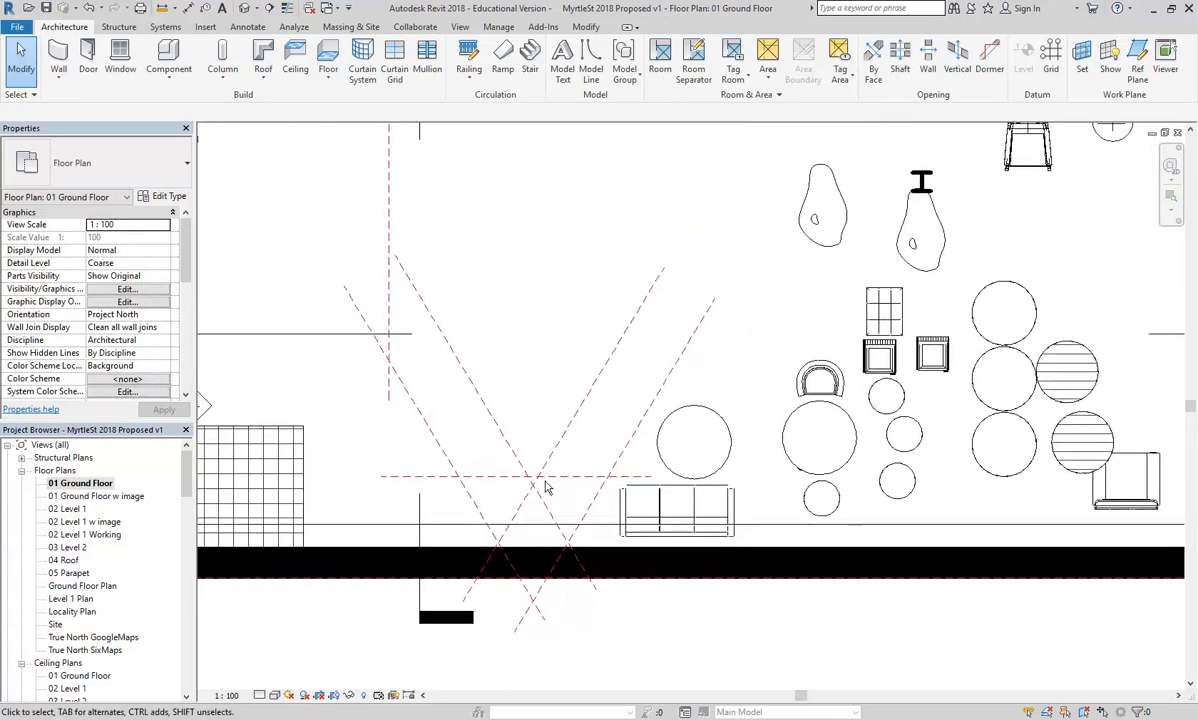
pyautogui.scroll(2, 525, 488)
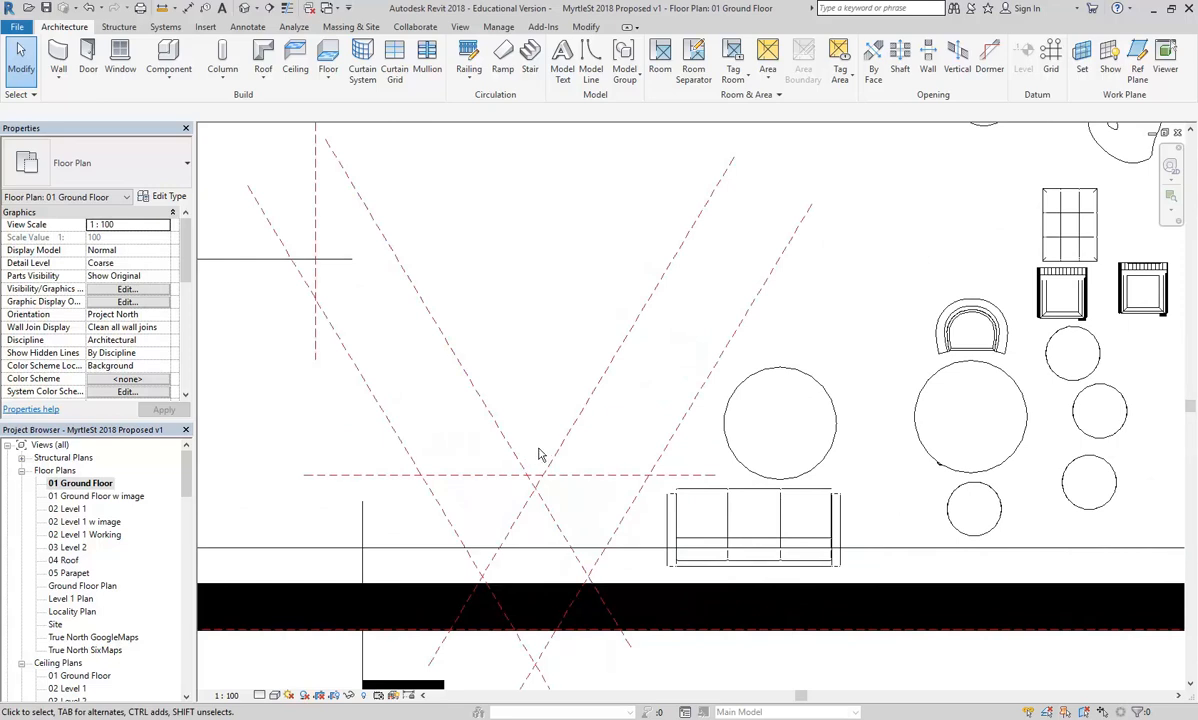
pyautogui.scroll(-3, 500, 331)
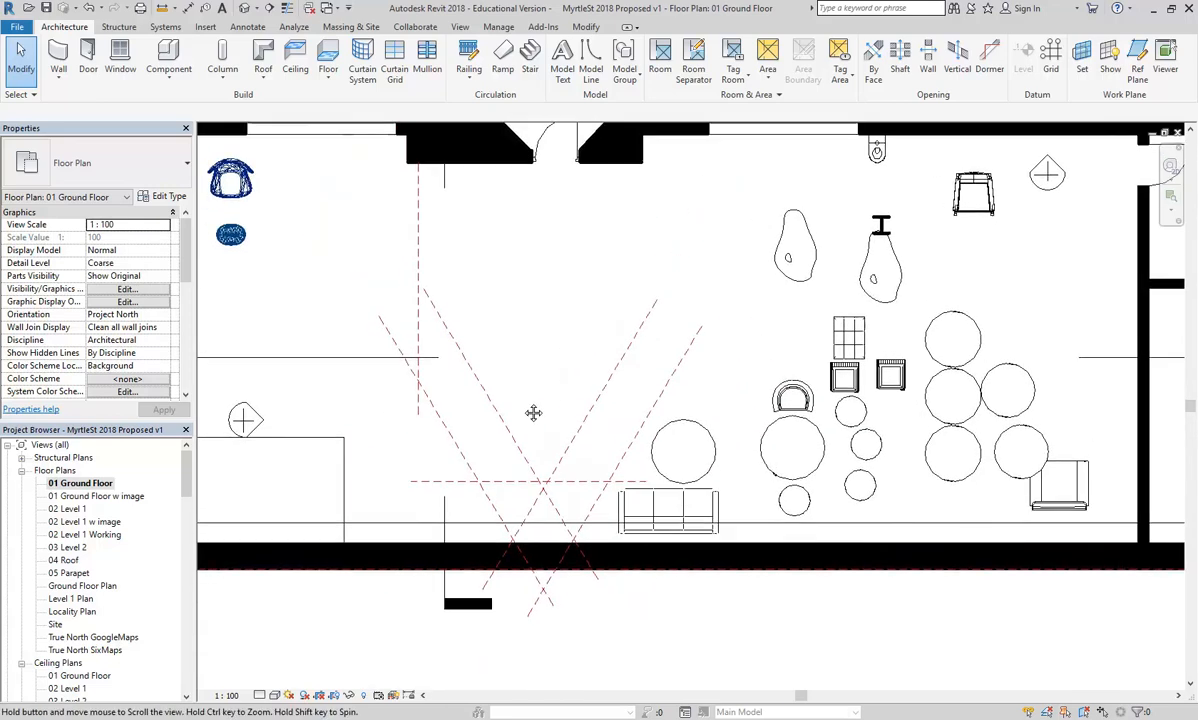
# Start a stair and draw a centred 1000 mm wide run of 12 risers, 2750 mm long, downward along the right-hand inner sloped reference plane
pyautogui.scroll(2, 535, 409)
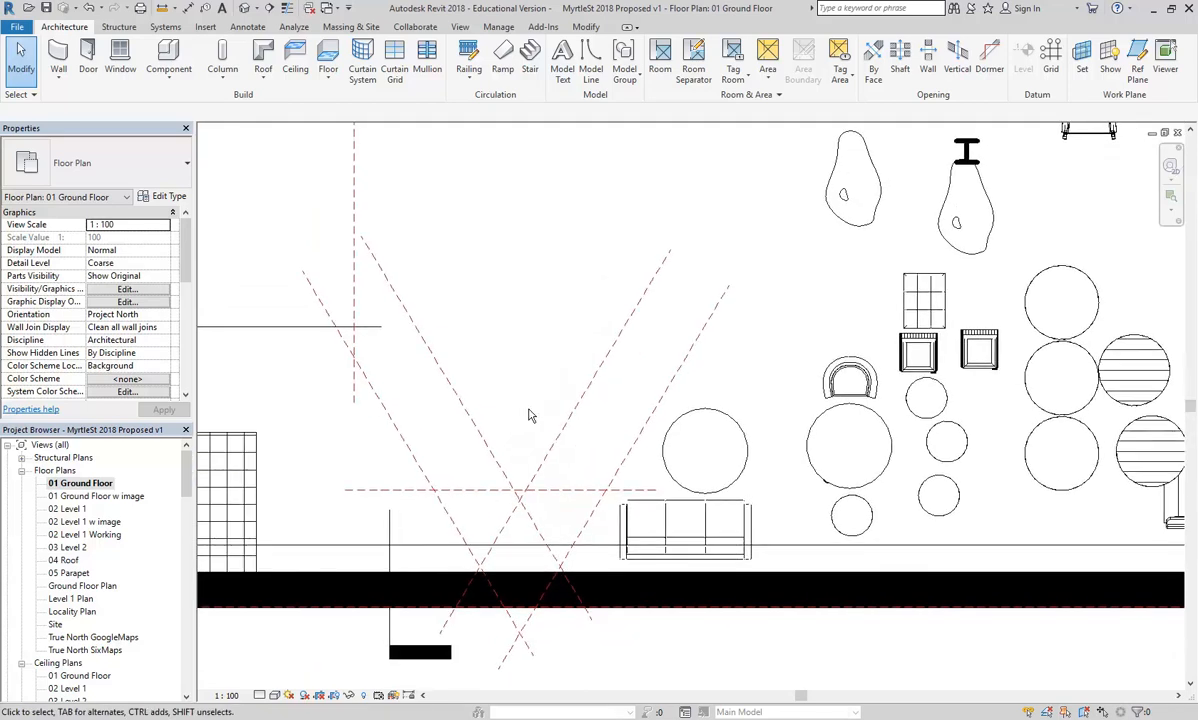
pyautogui.scroll(-3, 517, 409)
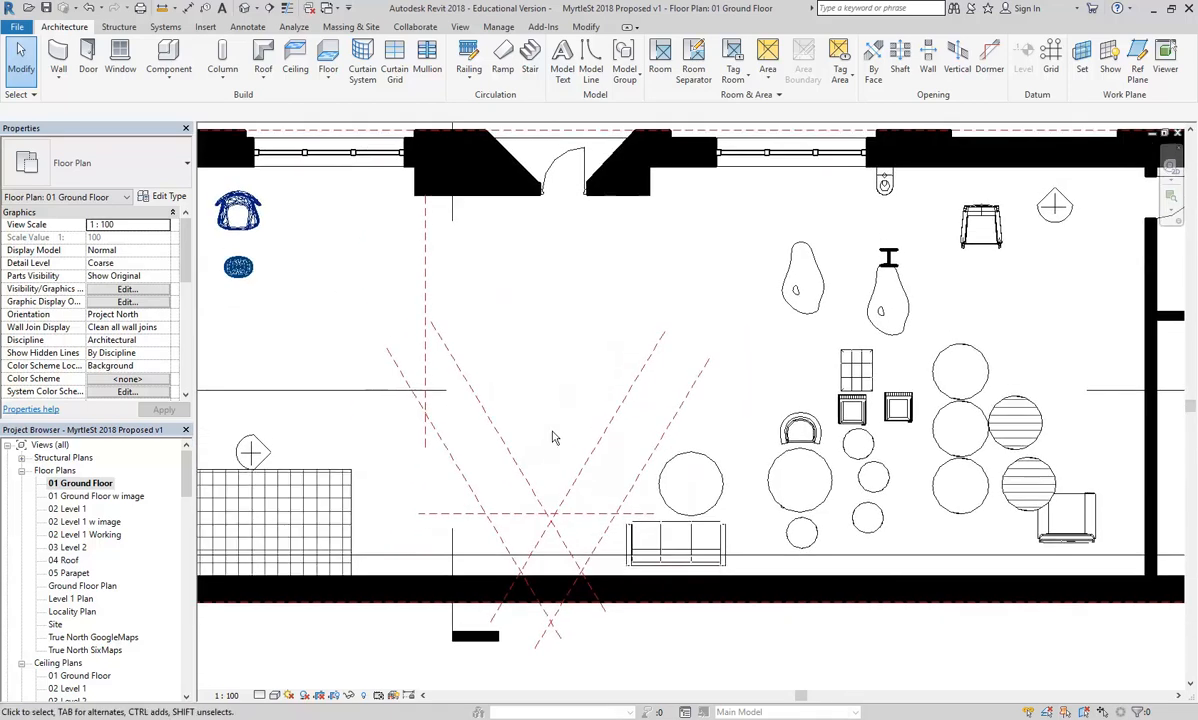
pyautogui.scroll(-1, 550, 470)
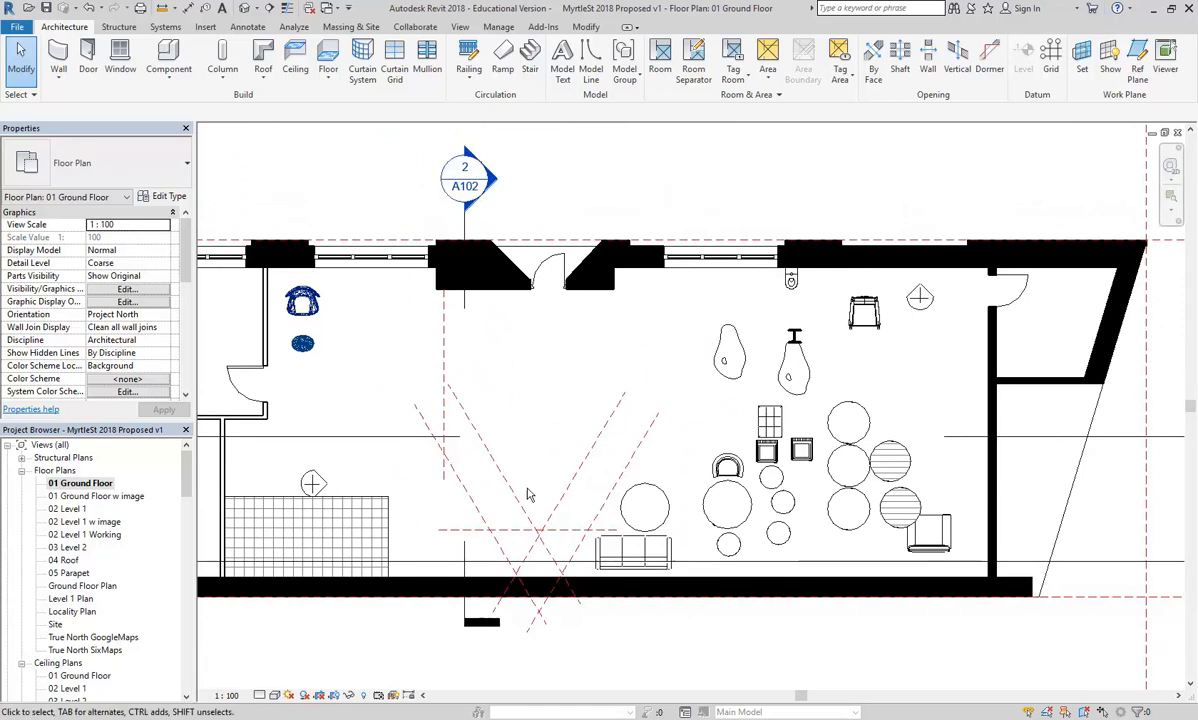
pyautogui.scroll(1, 537, 455)
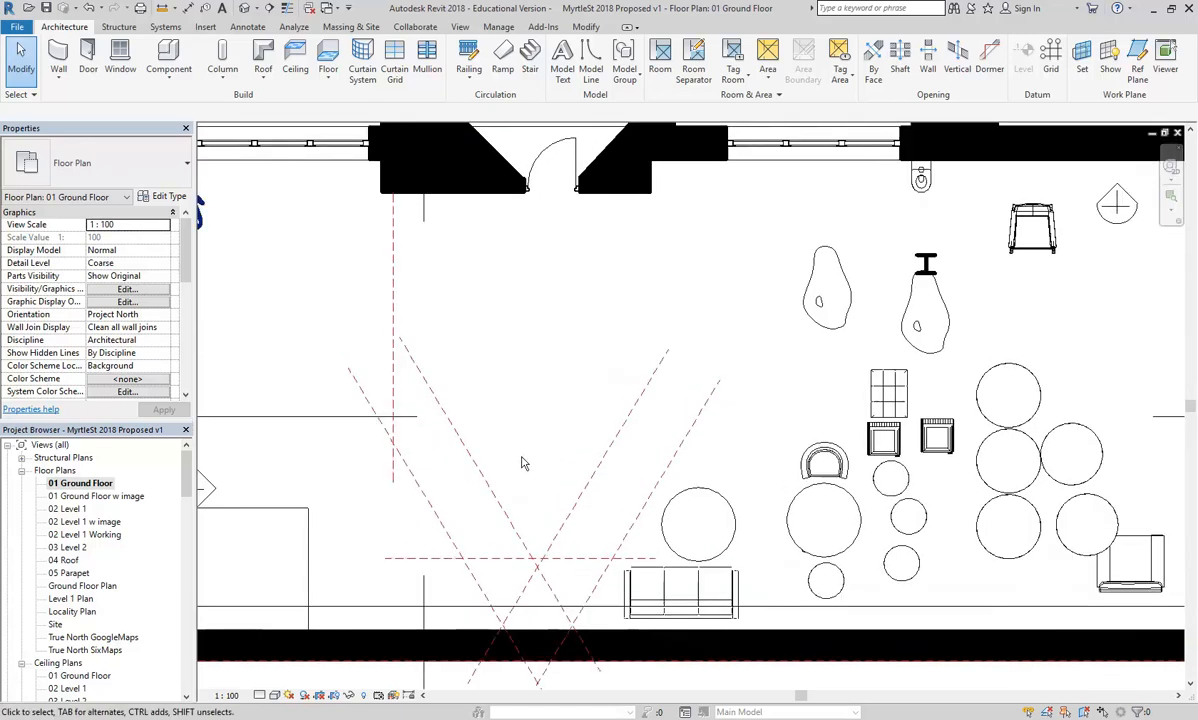
pyautogui.click(530, 58)
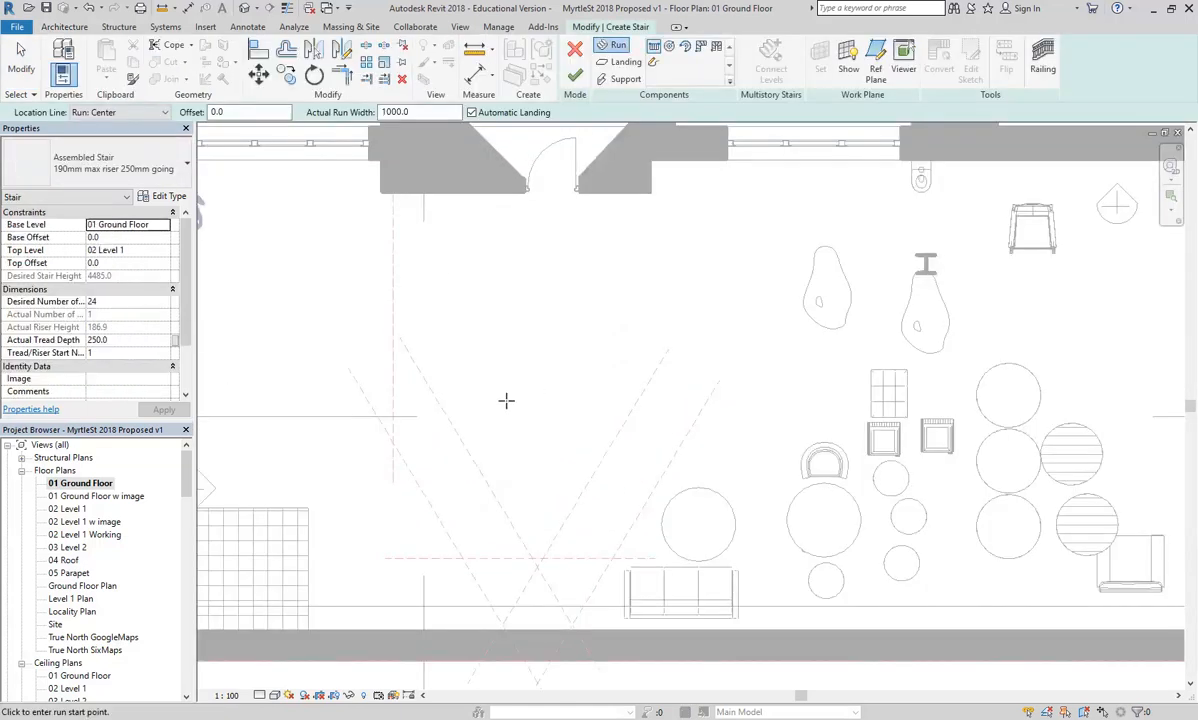
pyautogui.moveTo(530, 380); pyautogui.dragTo(535, 380, button='middle')
pyautogui.scroll(1, 548, 398)
pyautogui.moveTo(620, 438); pyautogui.dragTo(634, 419, button='middle')
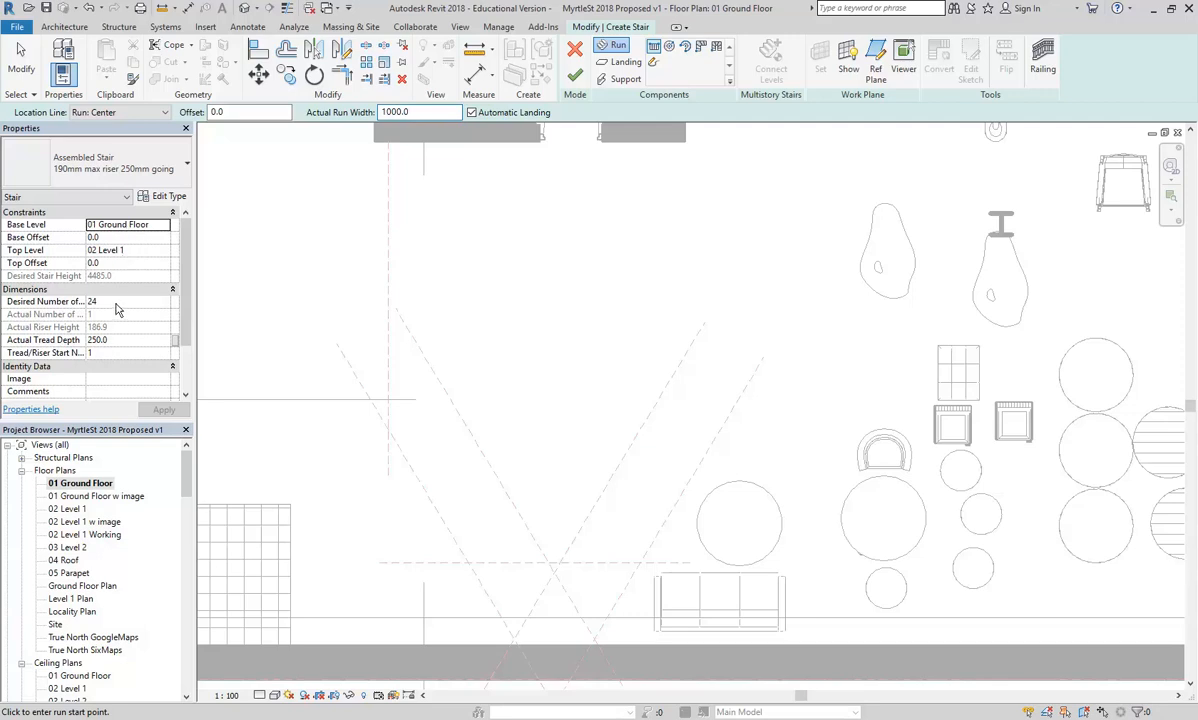
pyautogui.scroll(1, 615, 440)
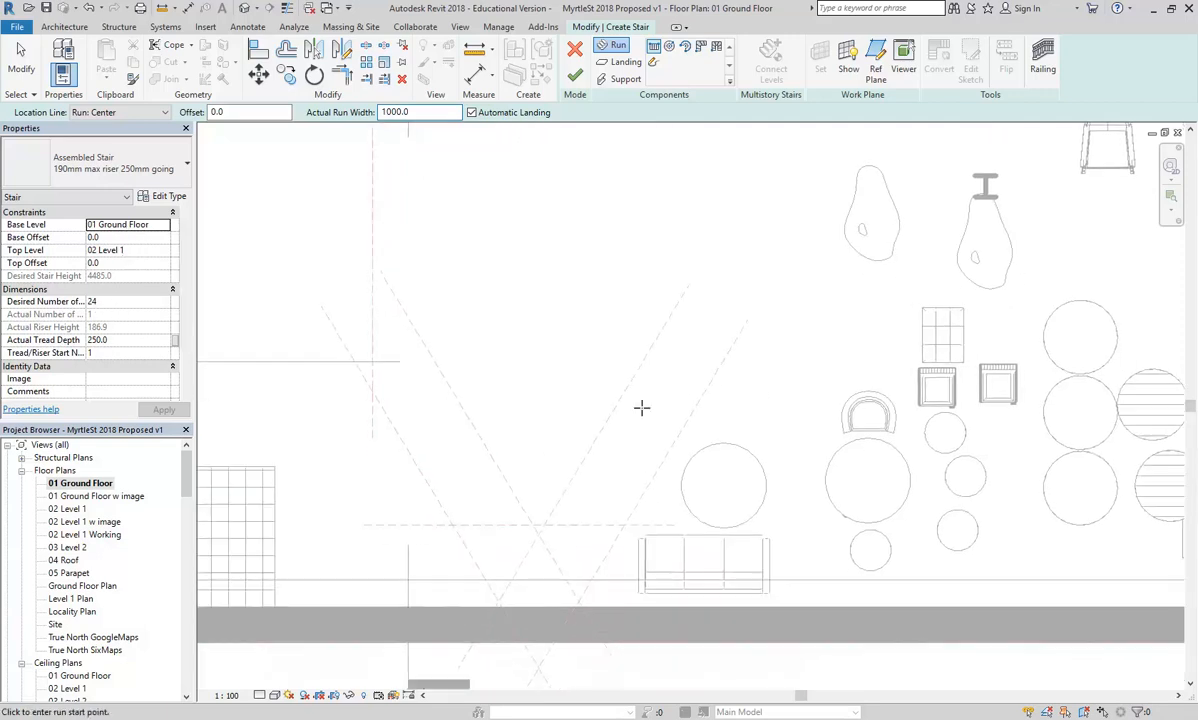
pyautogui.click(659, 323)
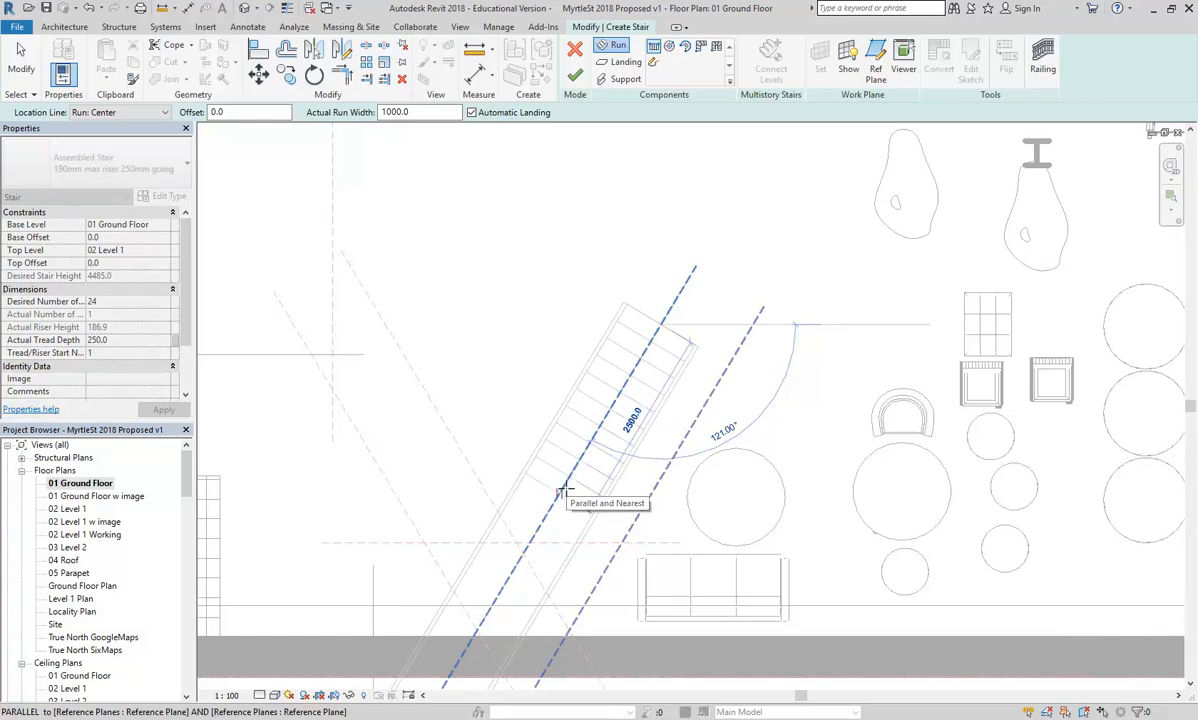
pyautogui.scroll(2, 565, 490)
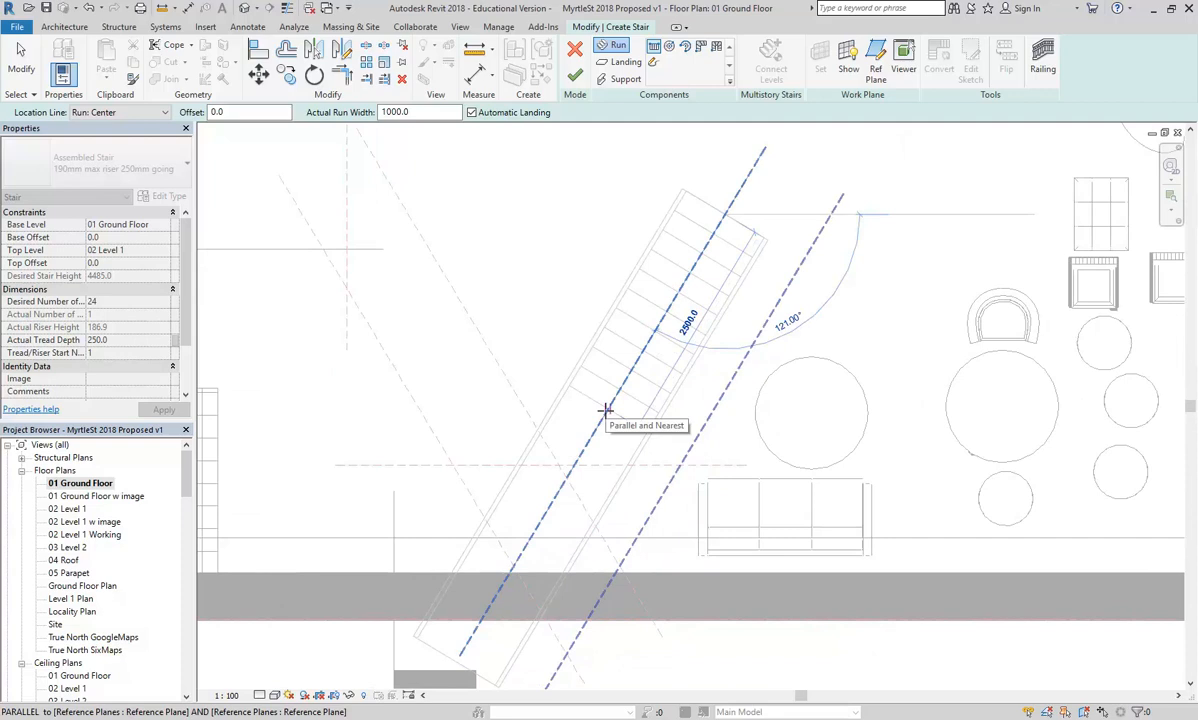
pyautogui.scroll(-4, 608, 402)
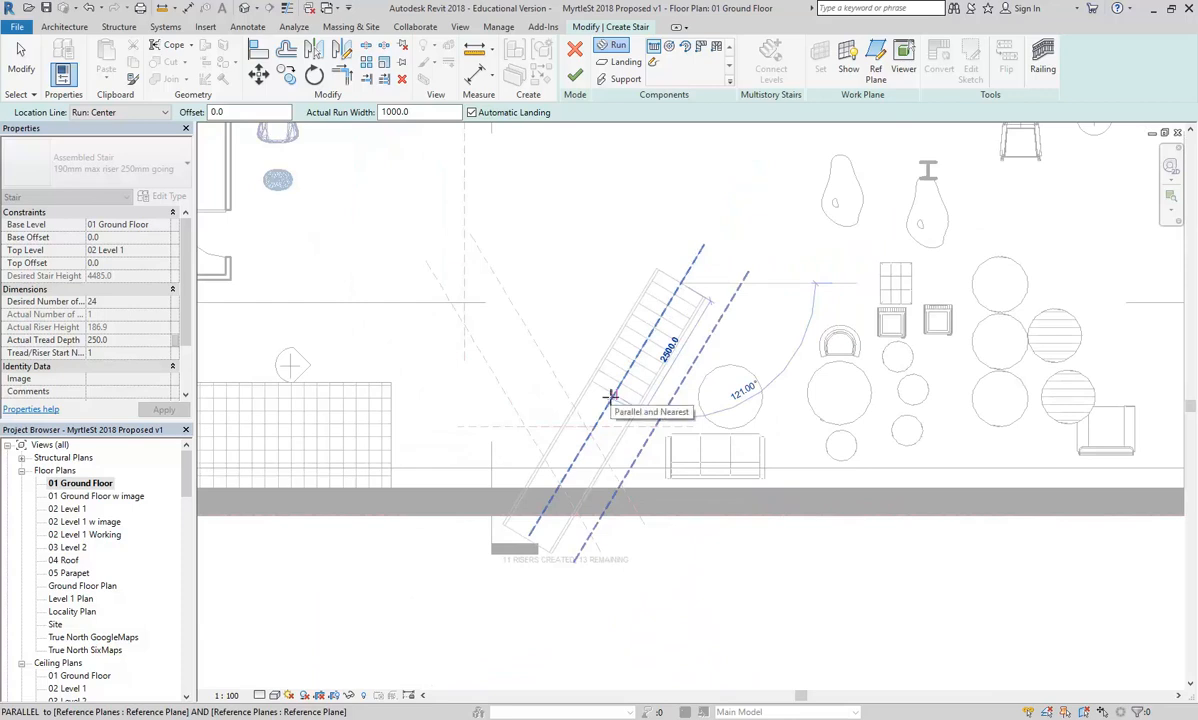
pyautogui.moveTo(610, 397); pyautogui.dragTo(597, 332, button='middle')
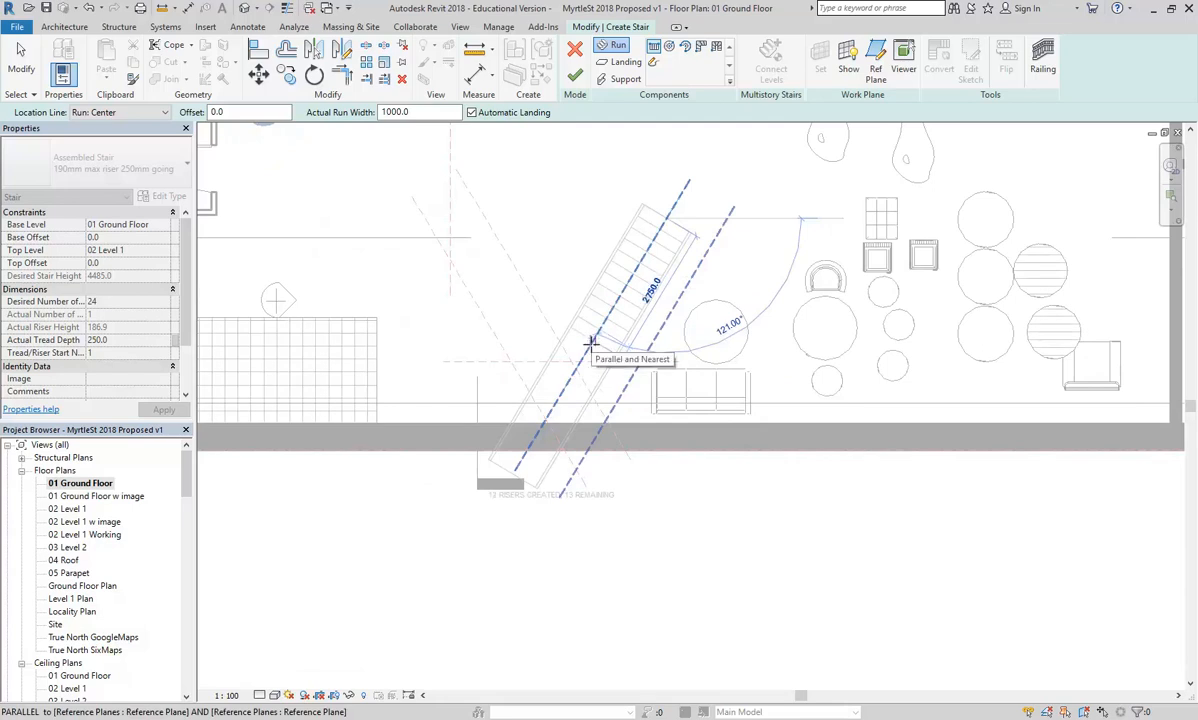
pyautogui.click(590, 343)
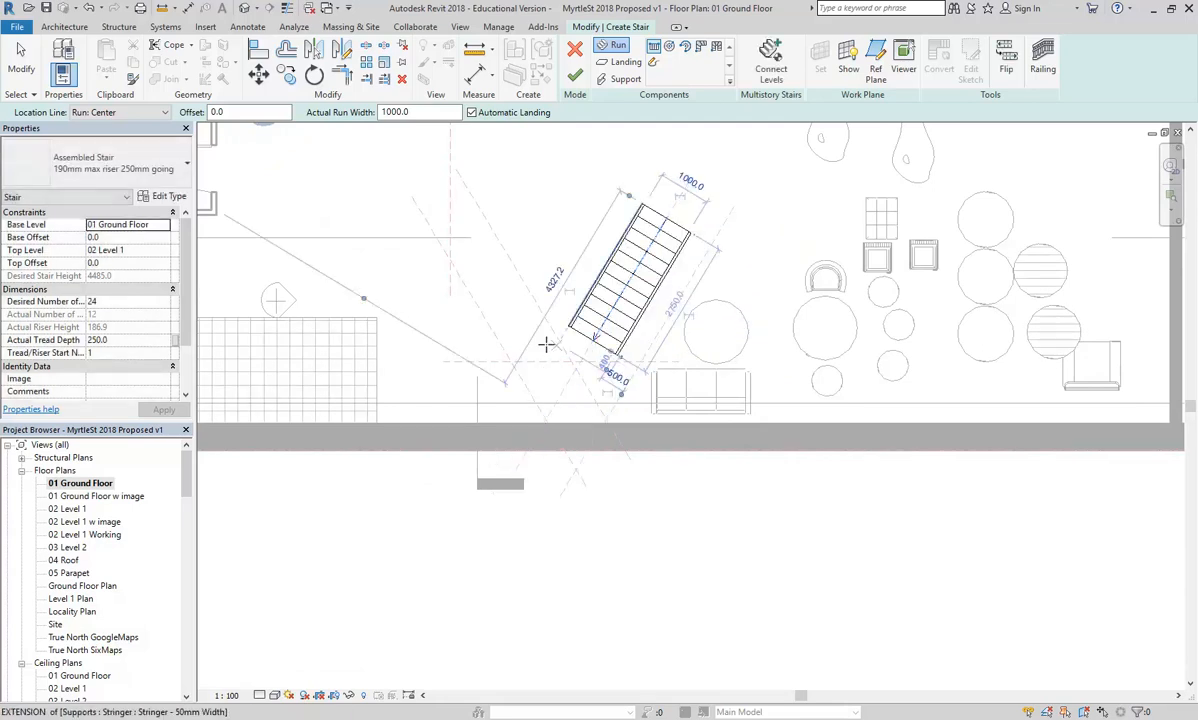
pyautogui.press('Escape')
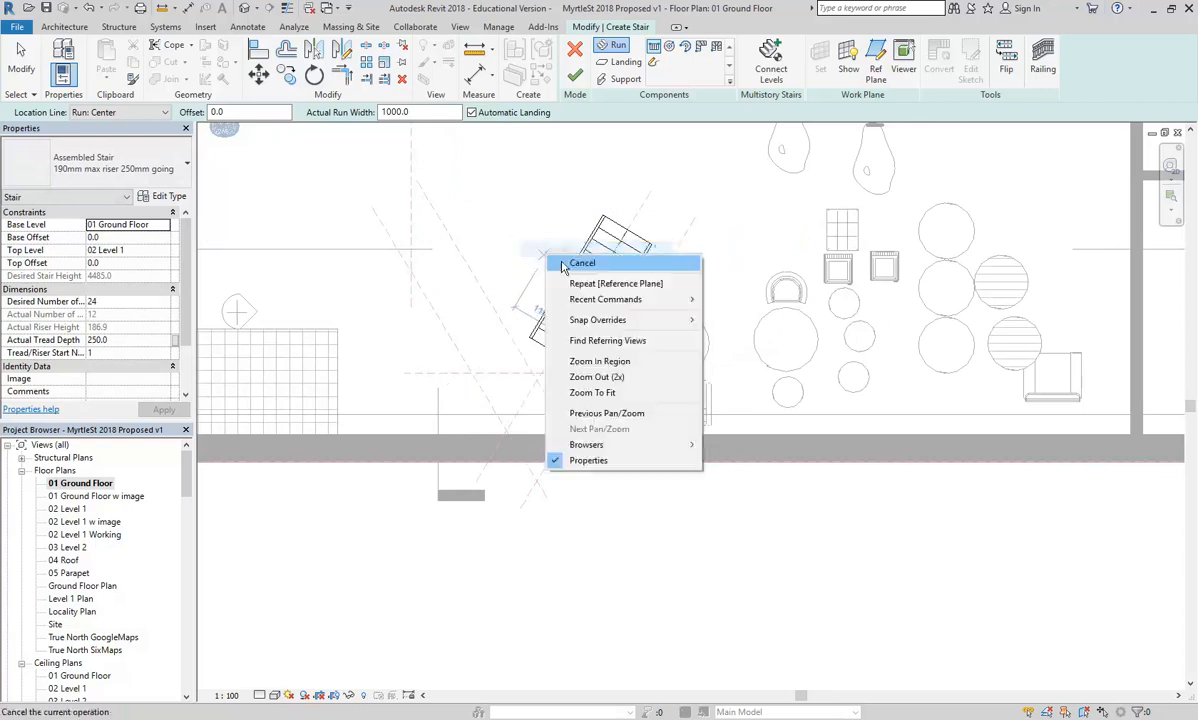
# Move the run outward so the upper corner of its outer stringer meets the outer sloped reference plane
pyautogui.scroll(2, 548, 358)
pyautogui.click(548, 374)
pyautogui.scroll(3, 510, 400)
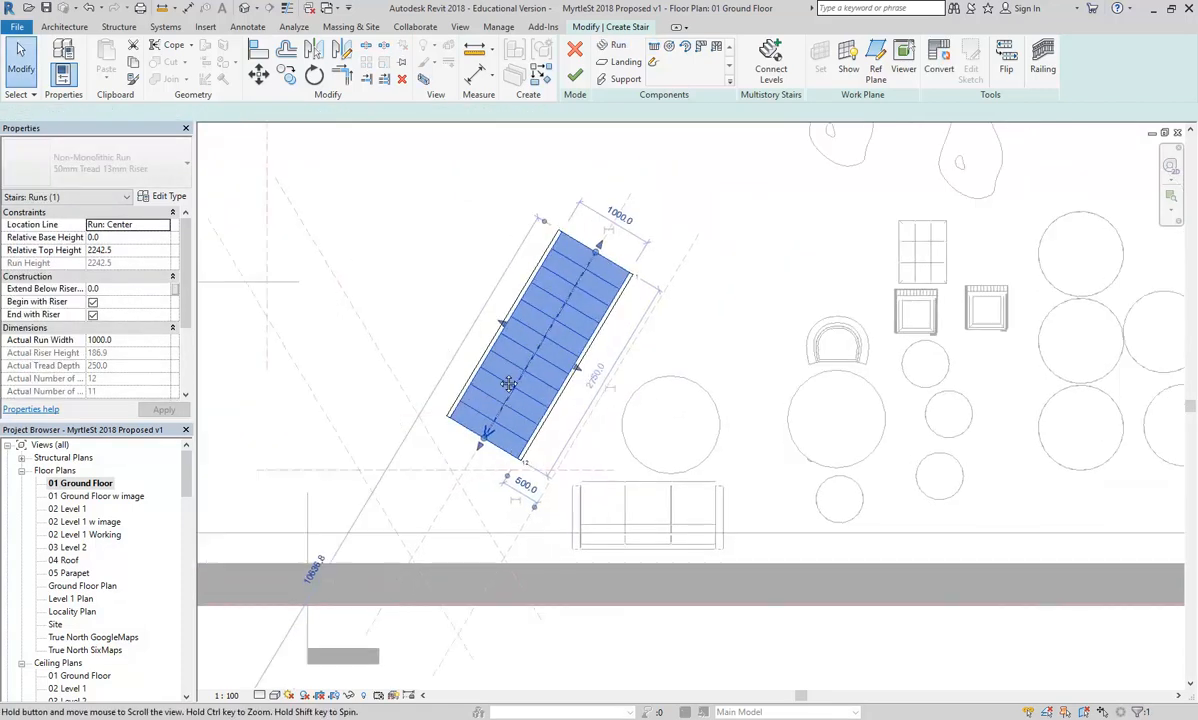
pyautogui.click(258, 73)
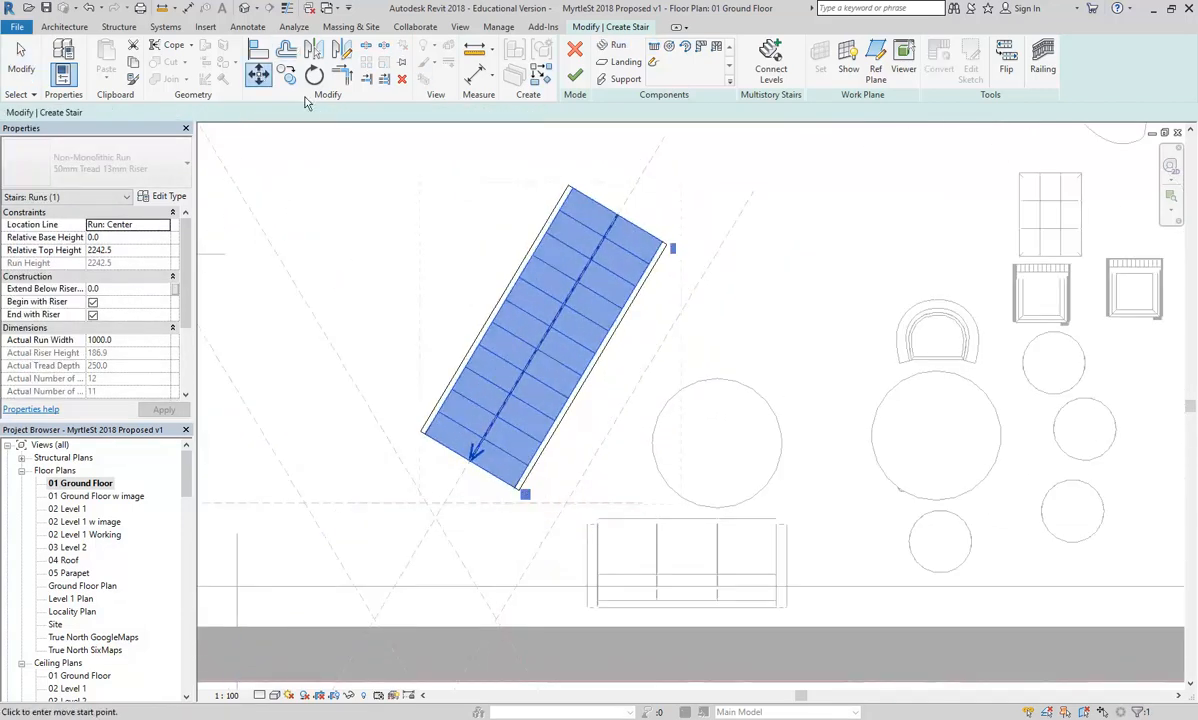
pyautogui.click(668, 246)
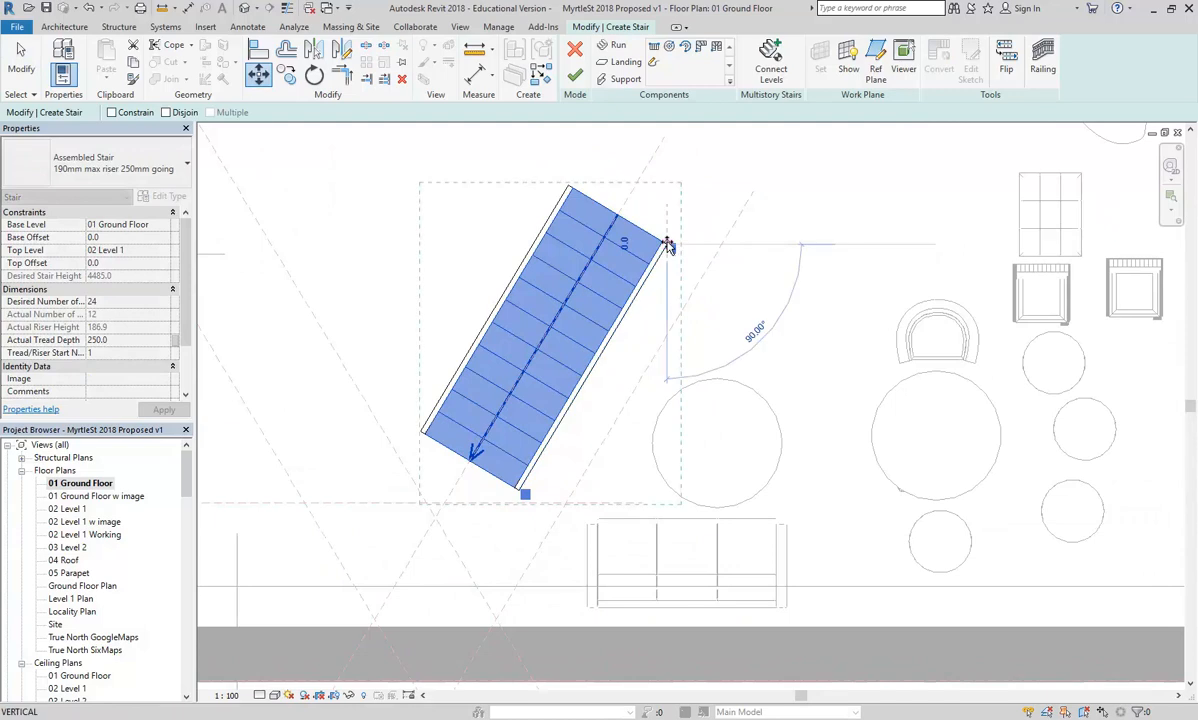
pyautogui.click(709, 268)
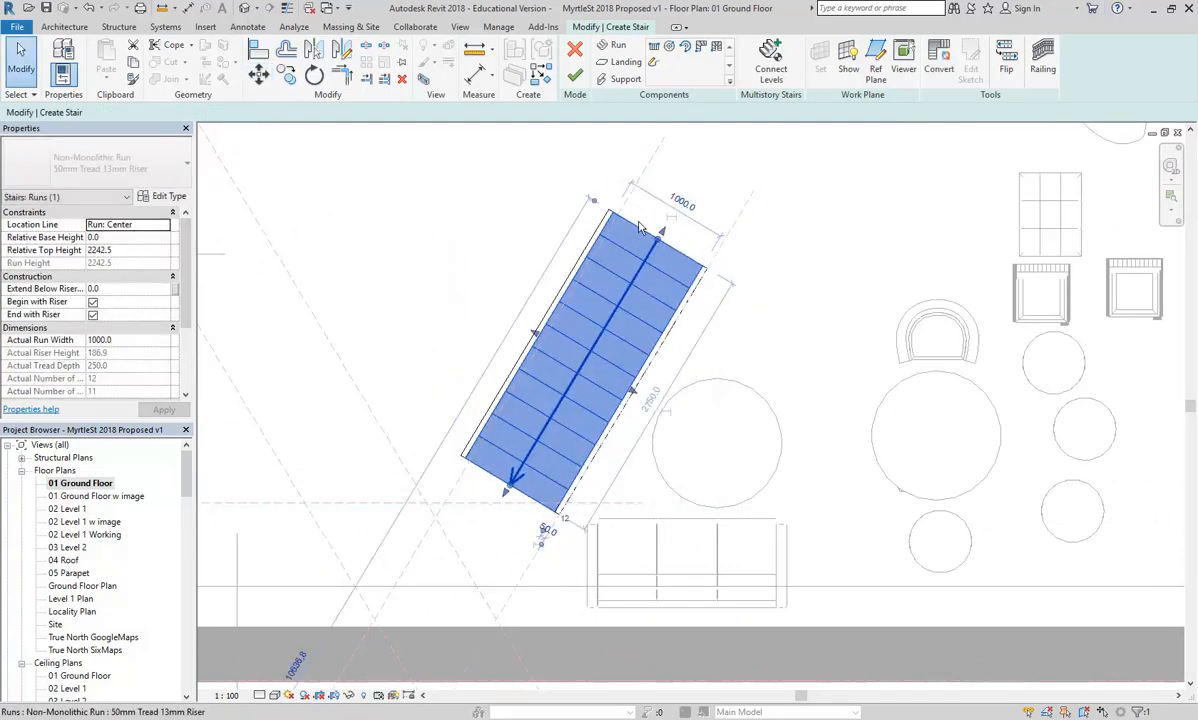
# Move the run again by its upper inner tread corner so its tread edges align with the two sloped reference planes
pyautogui.scroll(1, 644, 216)
pyautogui.click(259, 76)
pyautogui.scroll(3, 630, 218)
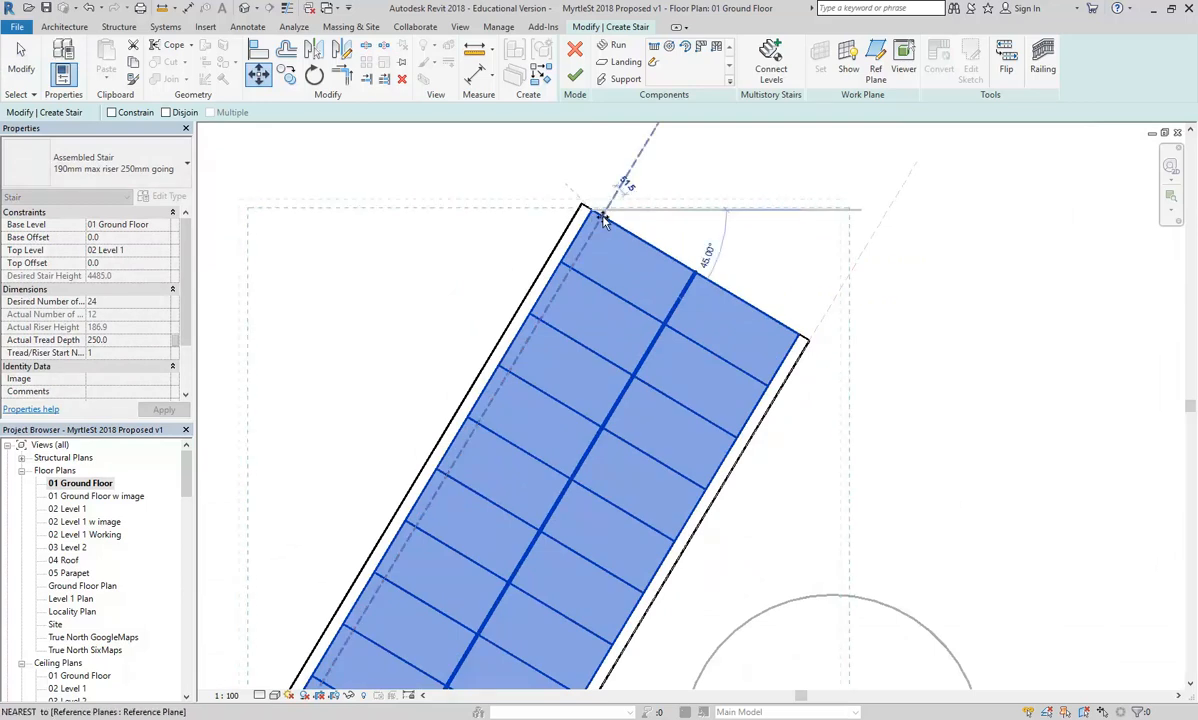
pyautogui.click(602, 218)
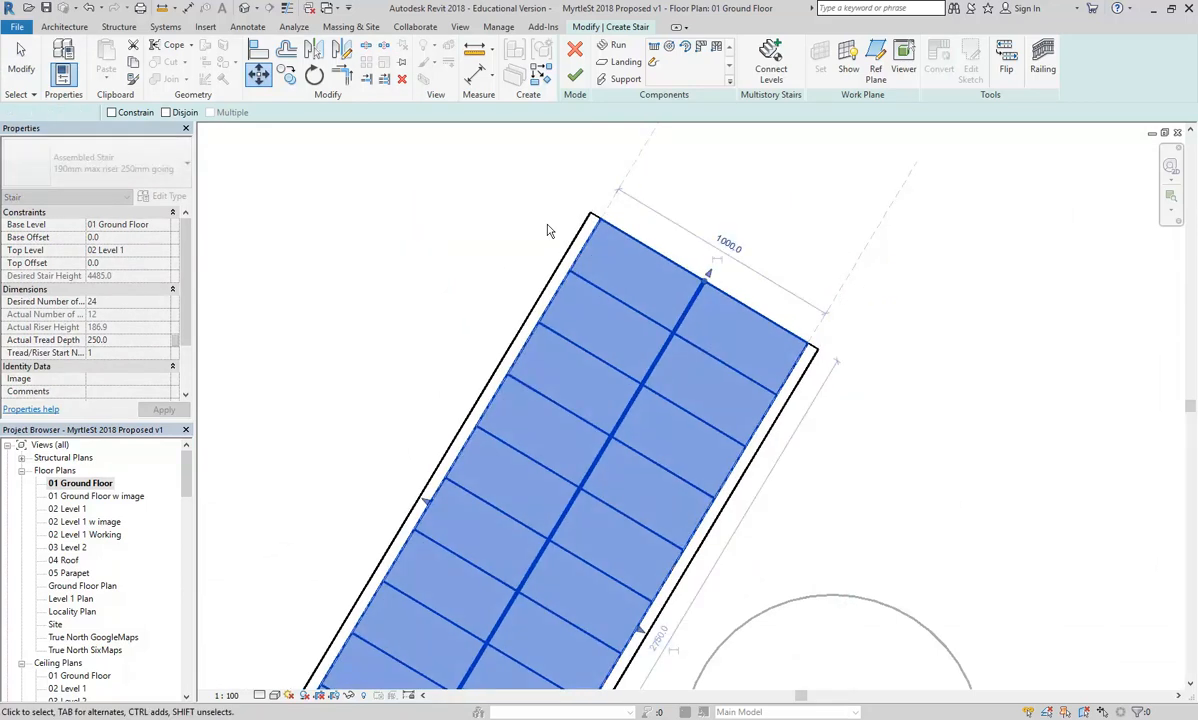
pyautogui.scroll(-3, 590, 220)
pyautogui.scroll(-2, 457, 288)
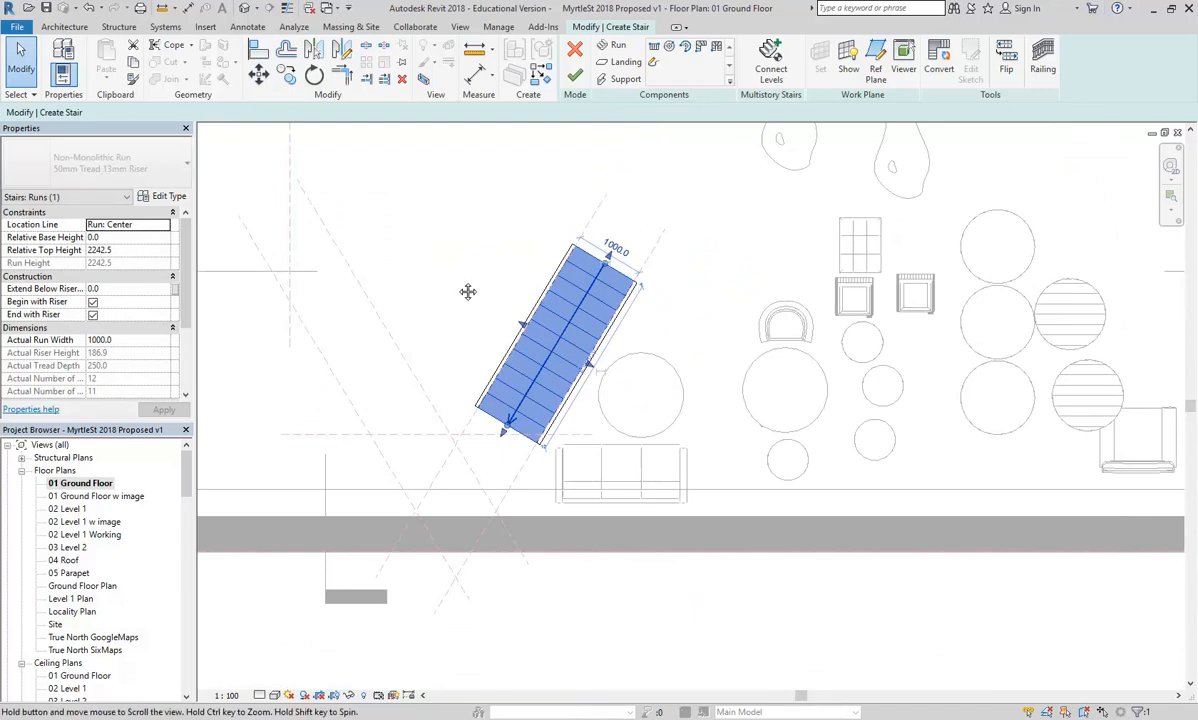
# Move the run along the sloped planes until its lower outer corner sits where the outer sloped plane crosses the horizontal reference plane
pyautogui.scroll(3, 457, 288)
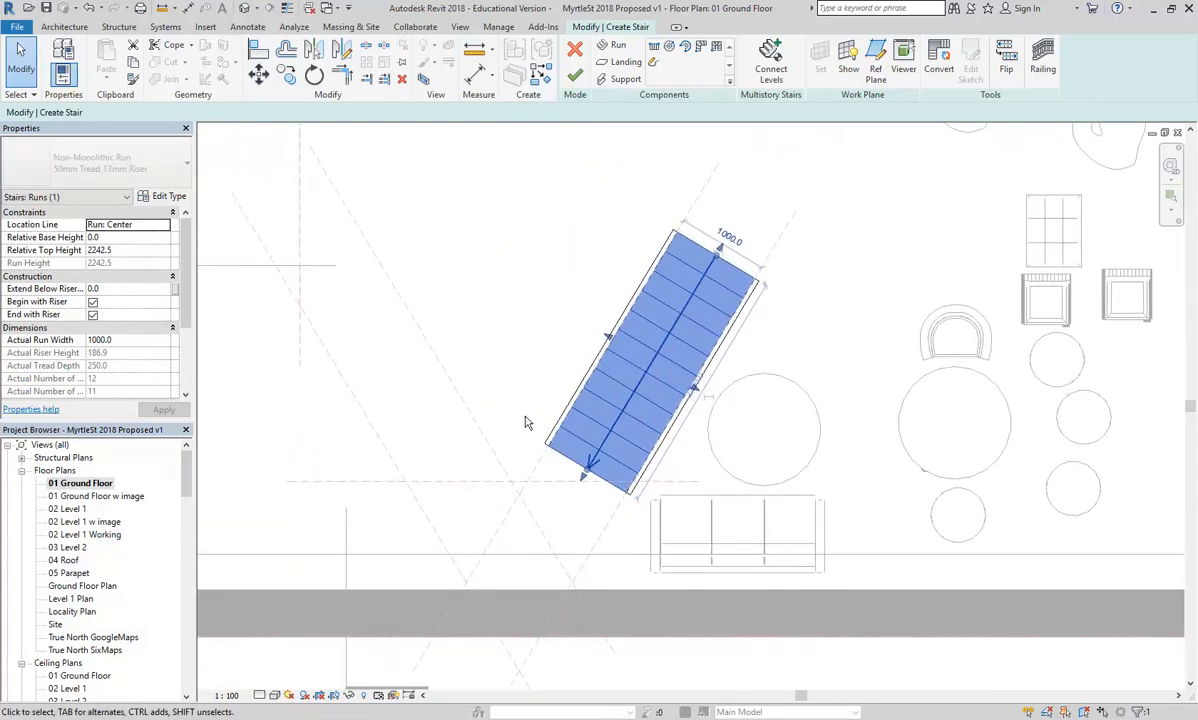
pyautogui.click(258, 74)
pyautogui.scroll(5, 655, 497)
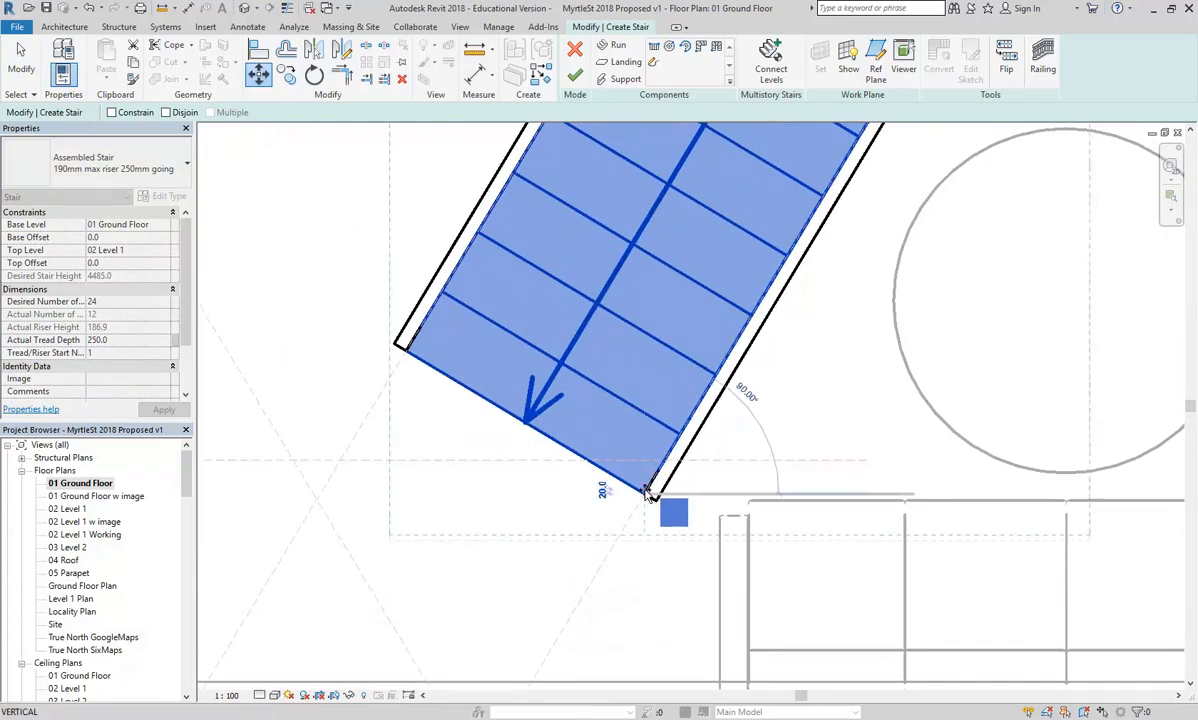
pyautogui.click(647, 497)
pyautogui.click(668, 464)
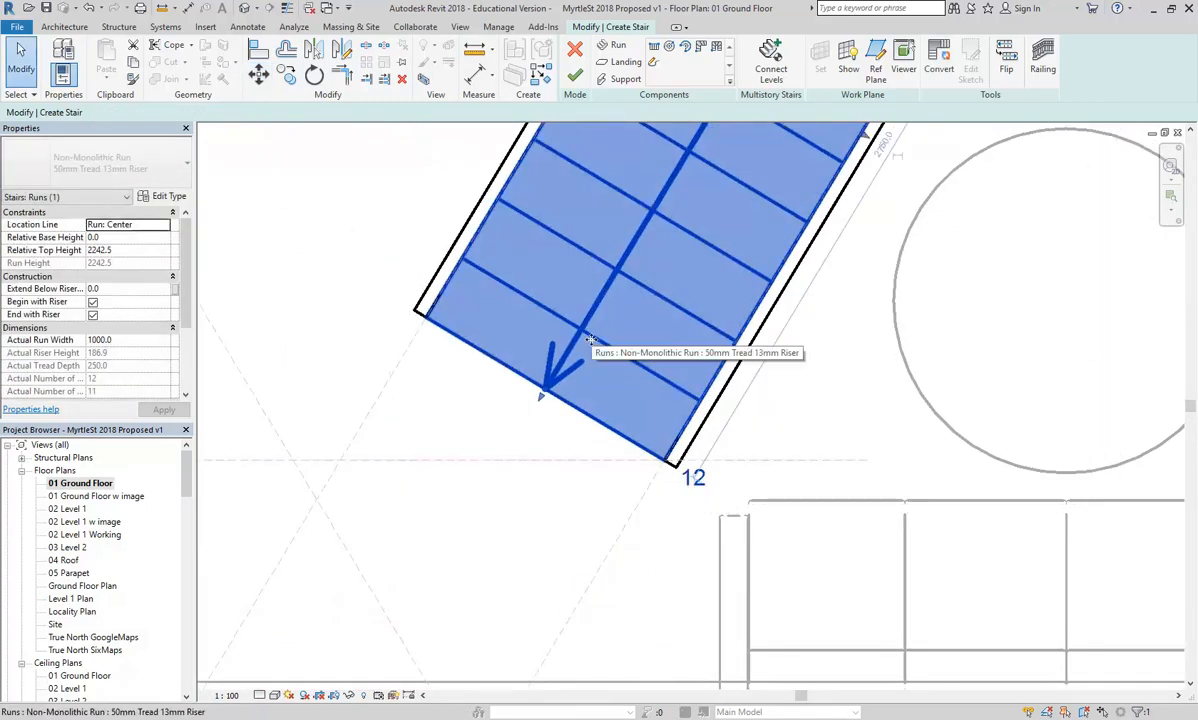
pyautogui.scroll(-3, 590, 405)
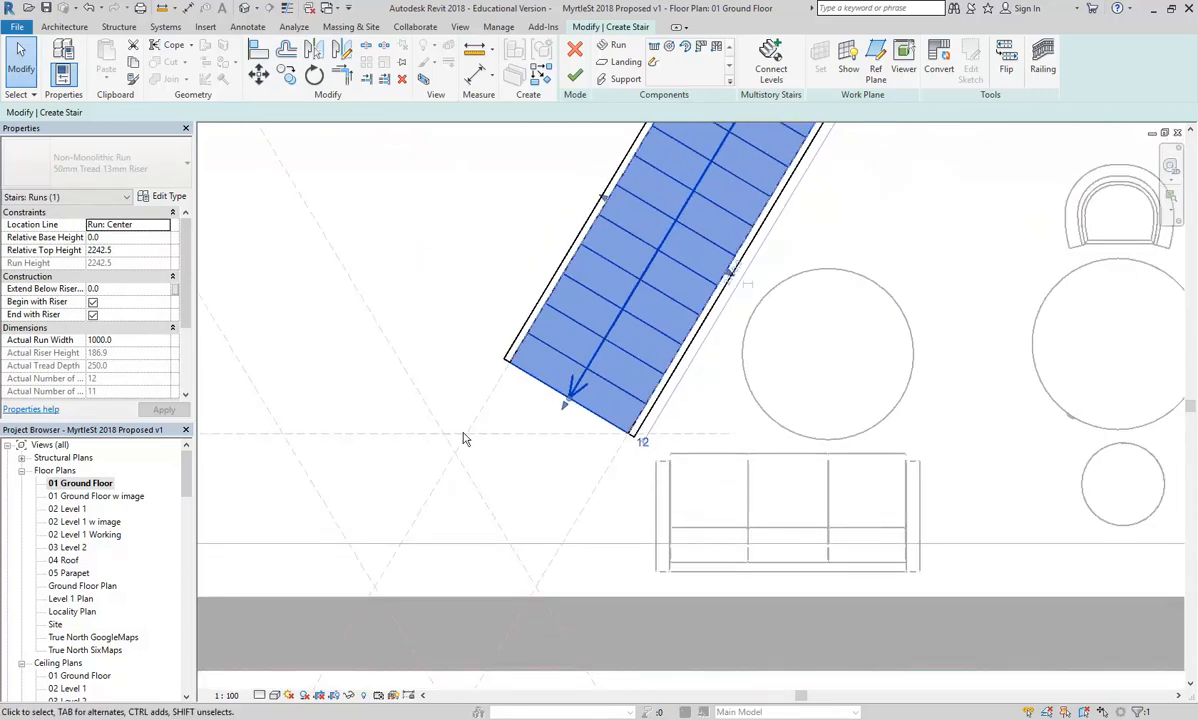
pyautogui.scroll(-3, 463, 438)
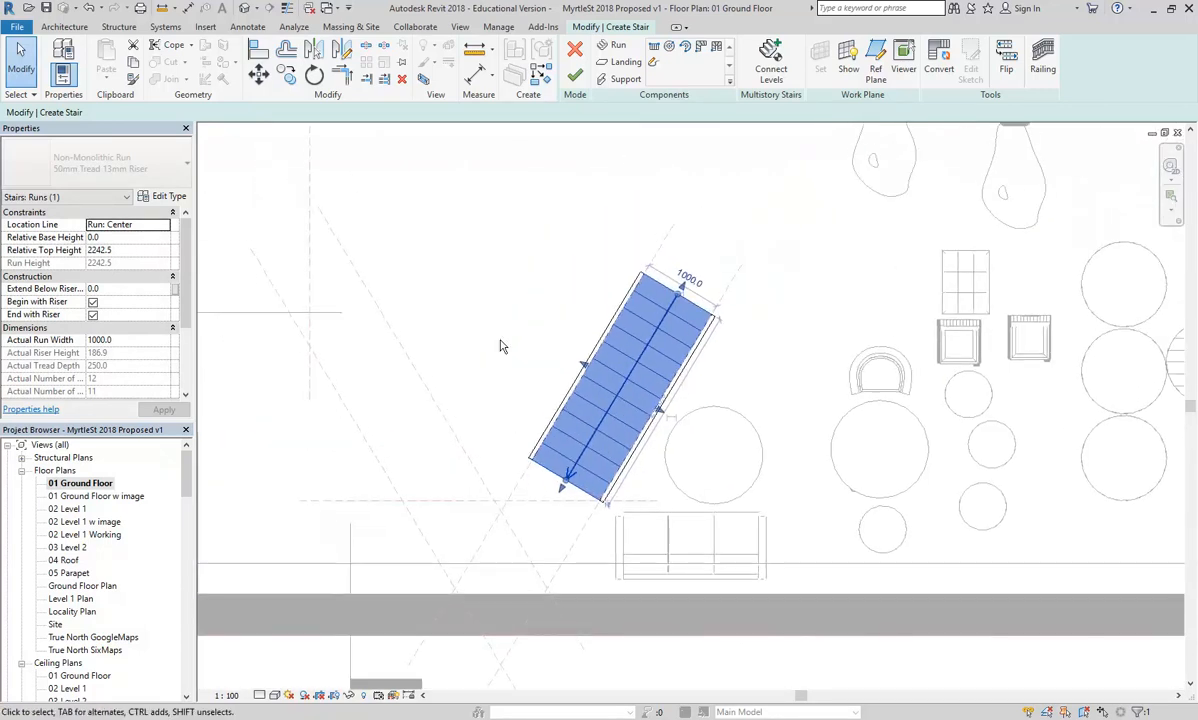
pyautogui.click(516, 353)
# Draw a second run with location line Run: Left from the horizontal plane up the left-hand outer sloped plane, using the remaining 12 risers
pyautogui.scroll(1, 518, 355)
pyautogui.moveTo(570, 277); pyautogui.dragTo(655, 246, button='middle')
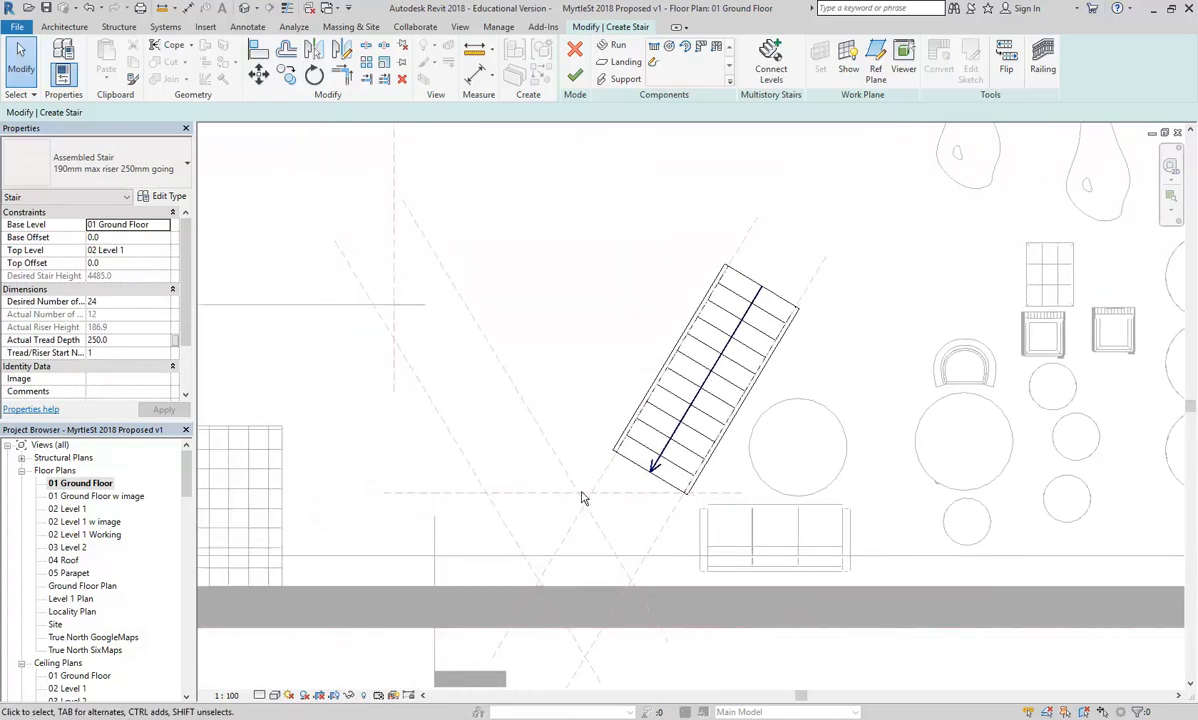
pyautogui.scroll(1, 576, 497)
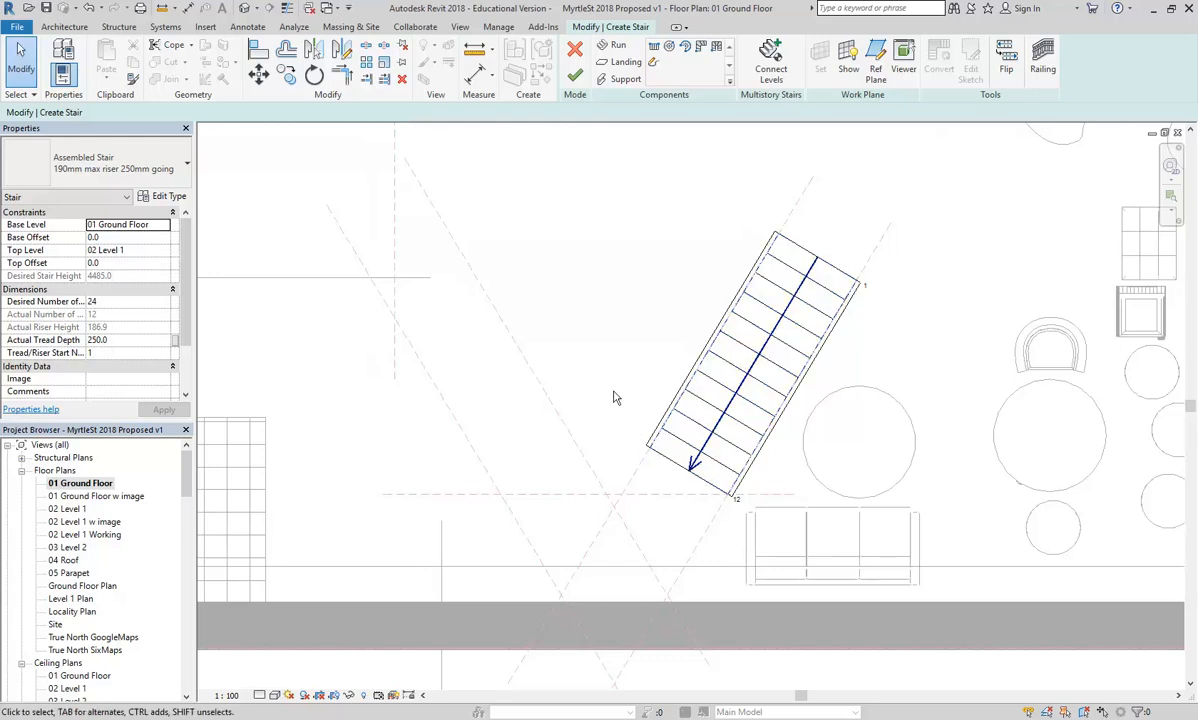
pyautogui.scroll(-1, 628, 421)
pyautogui.click(654, 48)
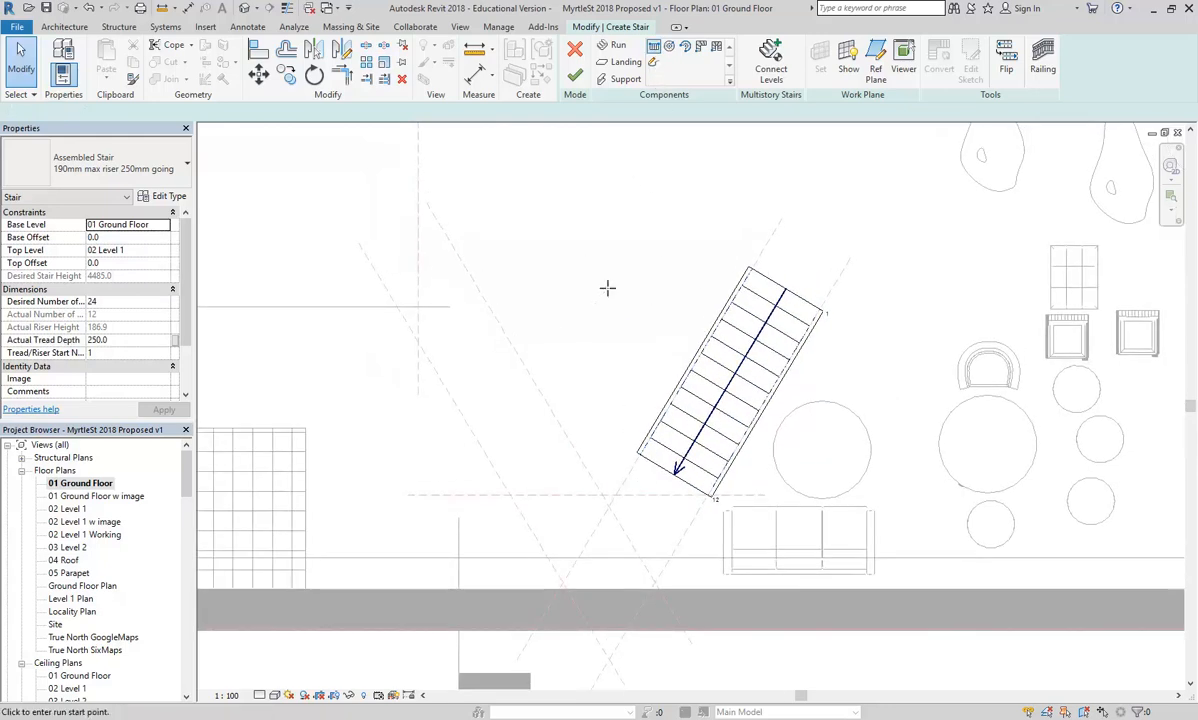
pyautogui.scroll(2, 612, 361)
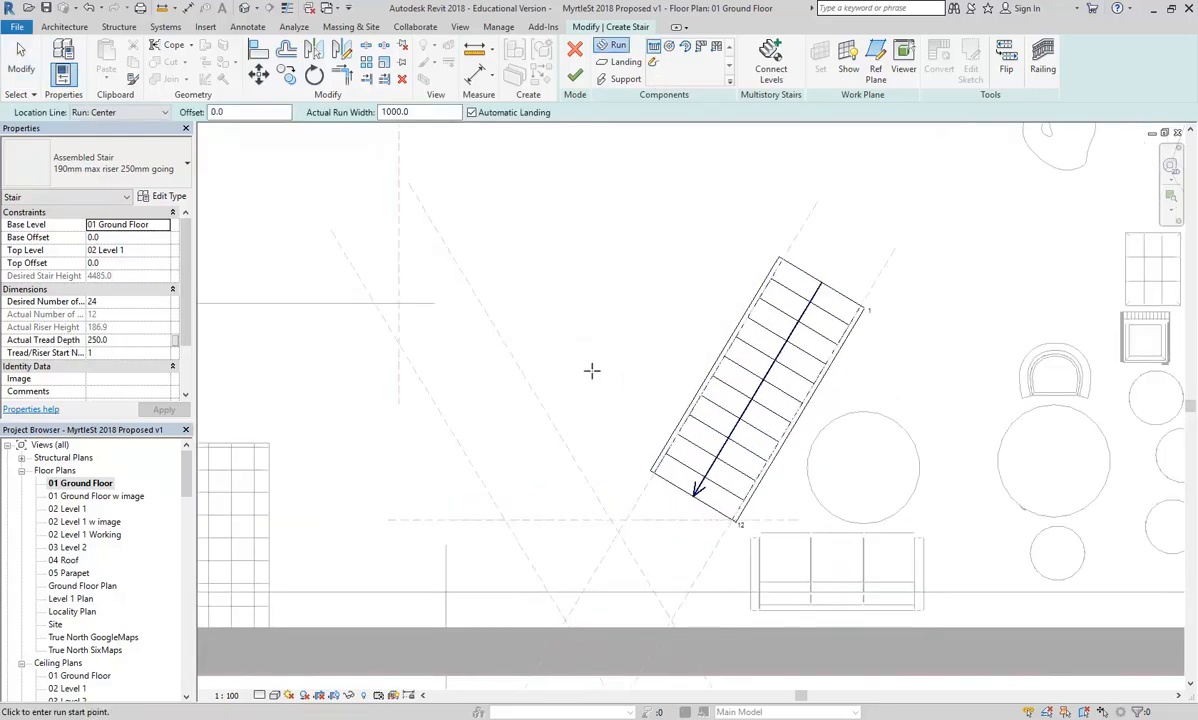
pyautogui.click(98, 113)
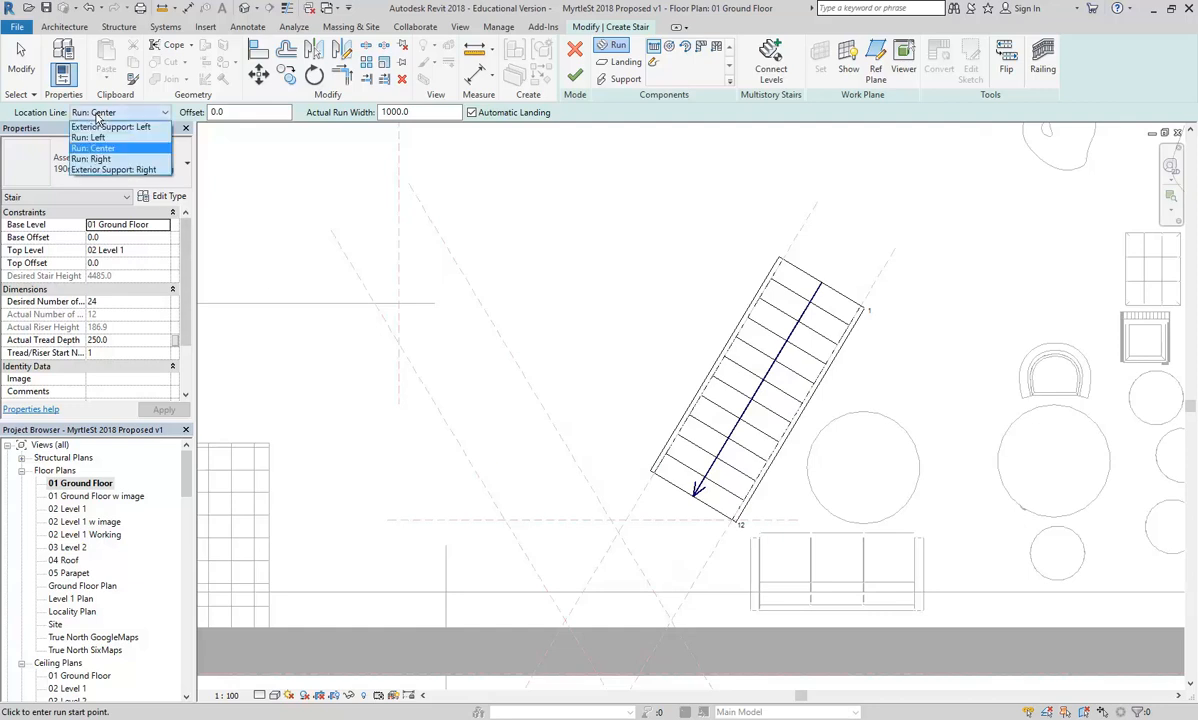
pyautogui.click(92, 142)
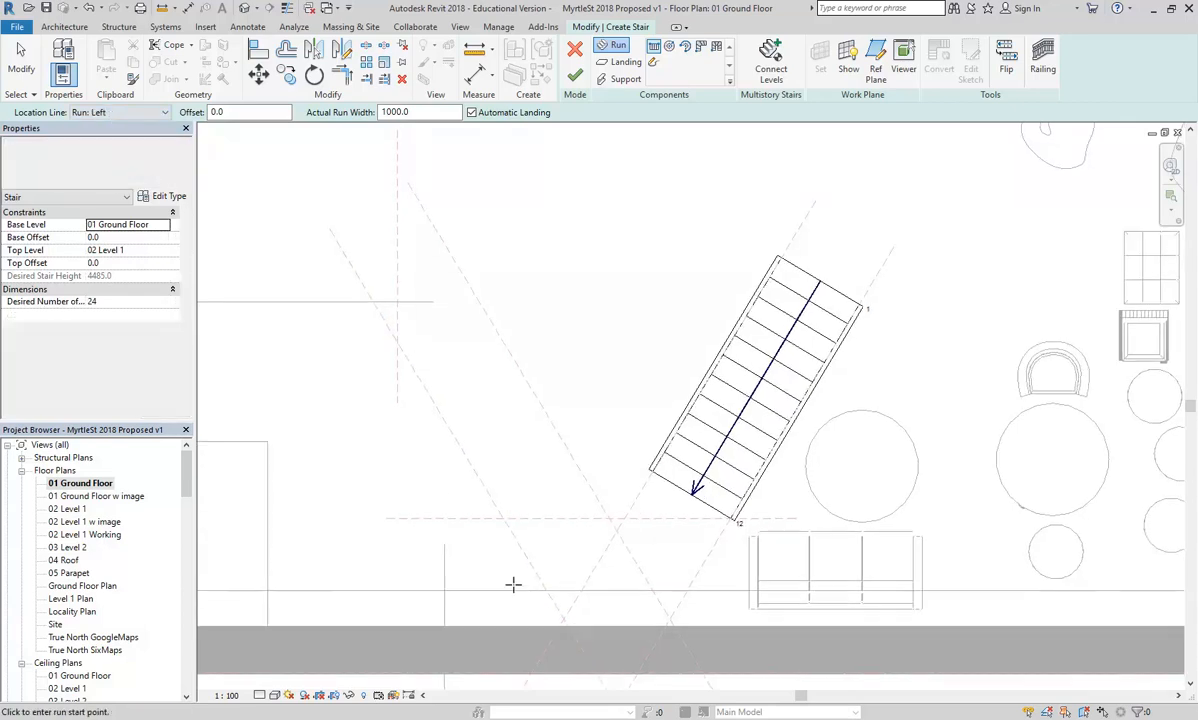
pyautogui.scroll(3, 495, 510)
pyautogui.click(498, 503)
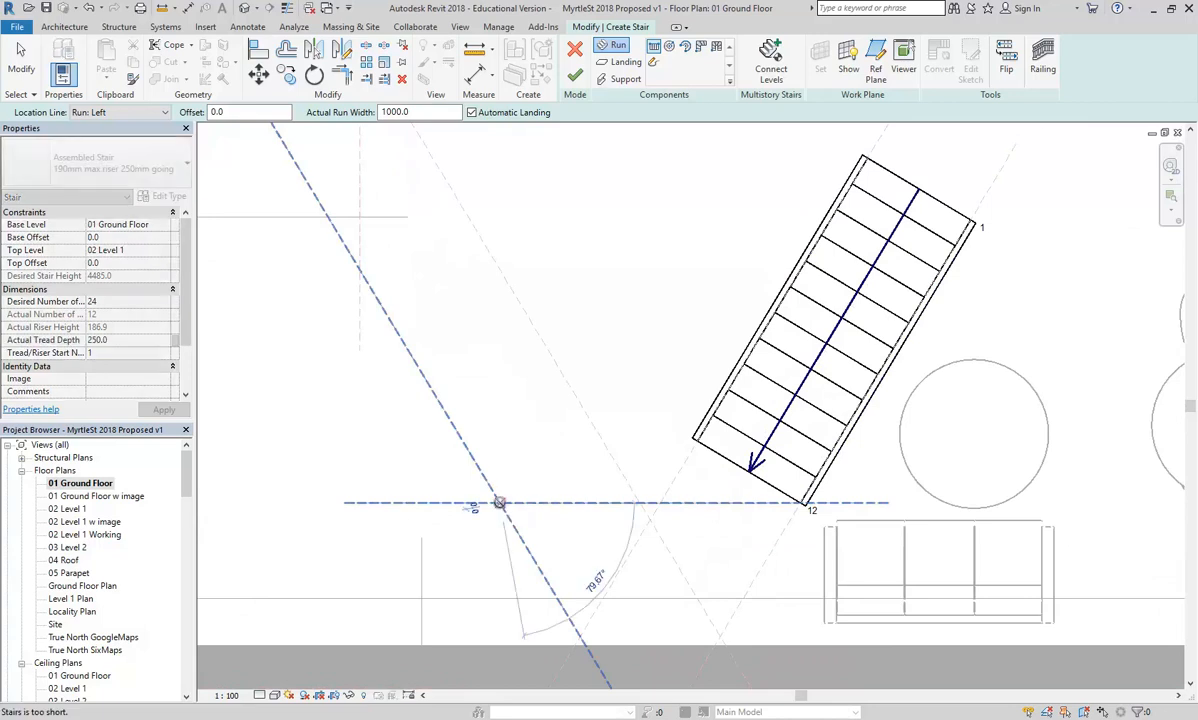
pyautogui.scroll(-3, 406, 548)
pyautogui.scroll(1, 413, 400)
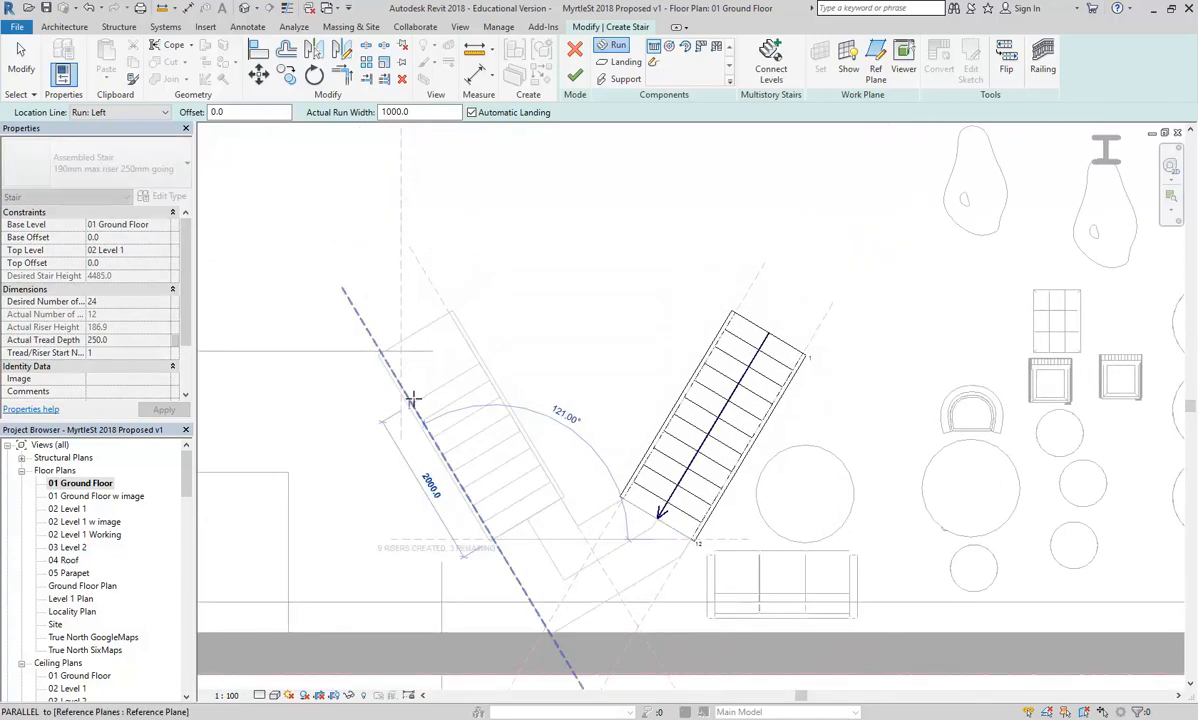
pyautogui.click(362, 321)
pyautogui.press('Escape')
pyautogui.press('Escape')
# Examine the shape of the automatic landing that joins the two stair runs
pyautogui.moveTo(602, 414); pyautogui.dragTo(567, 329, button='middle')
pyautogui.scroll(1, 548, 339)
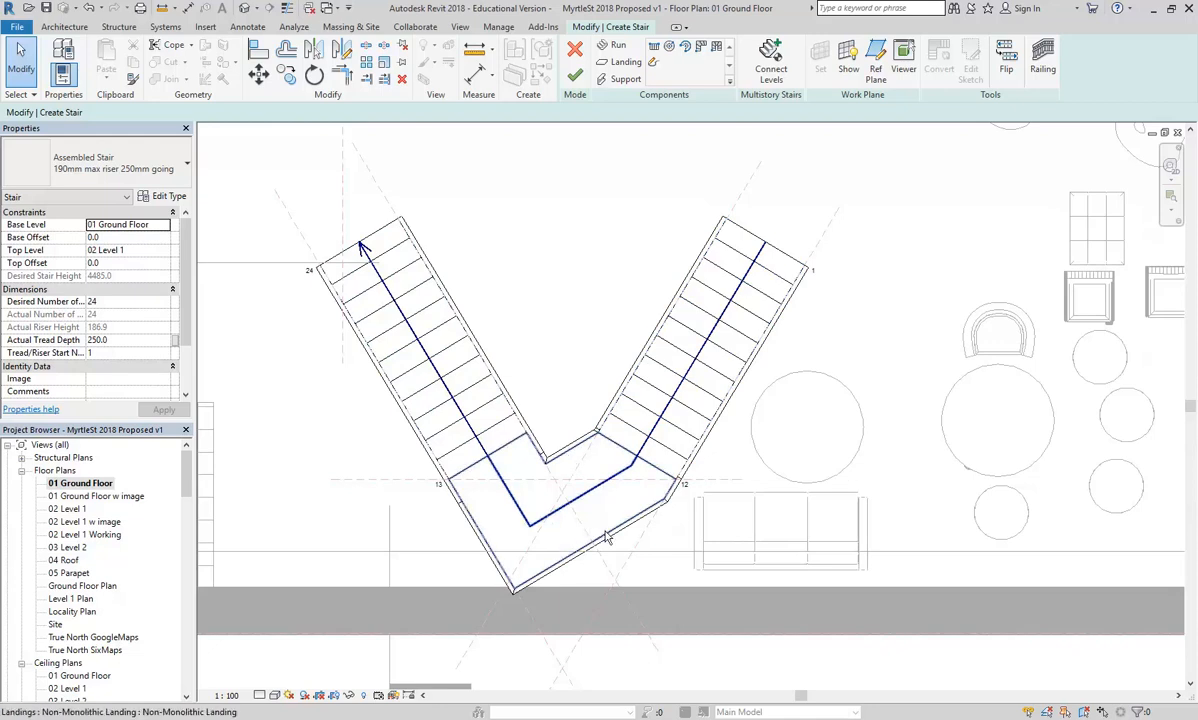
pyautogui.click(520, 550)
pyautogui.scroll(2, 495, 555)
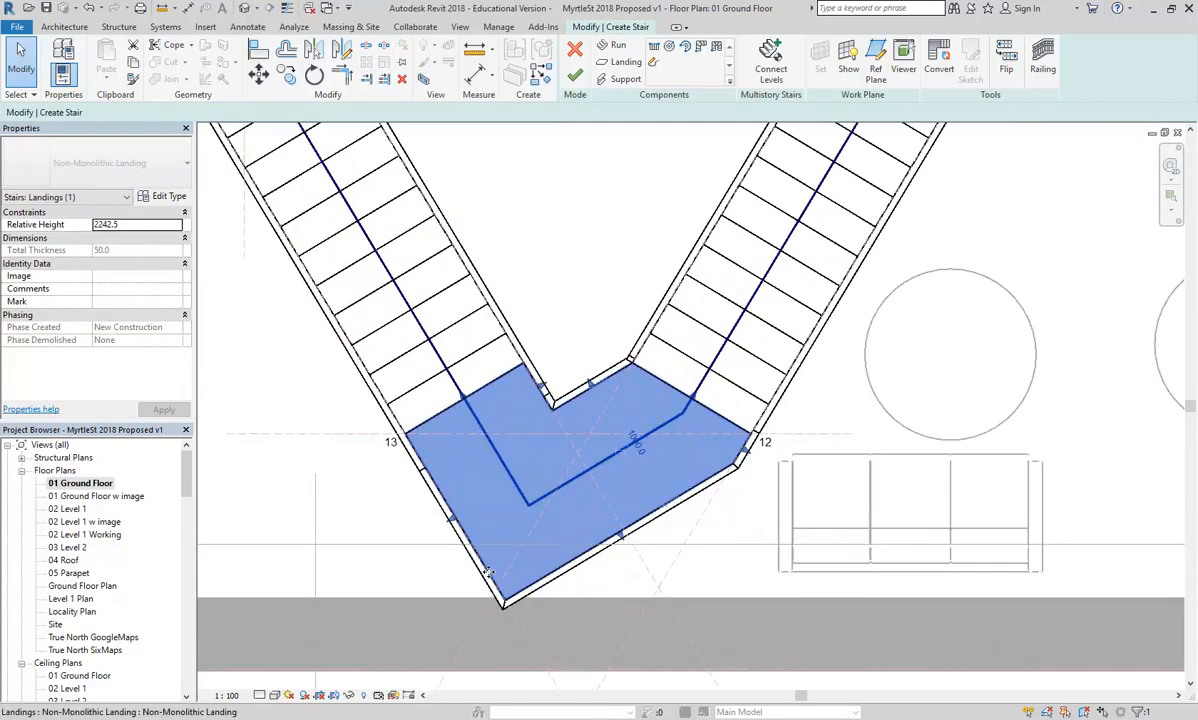
pyautogui.scroll(-3, 520, 450)
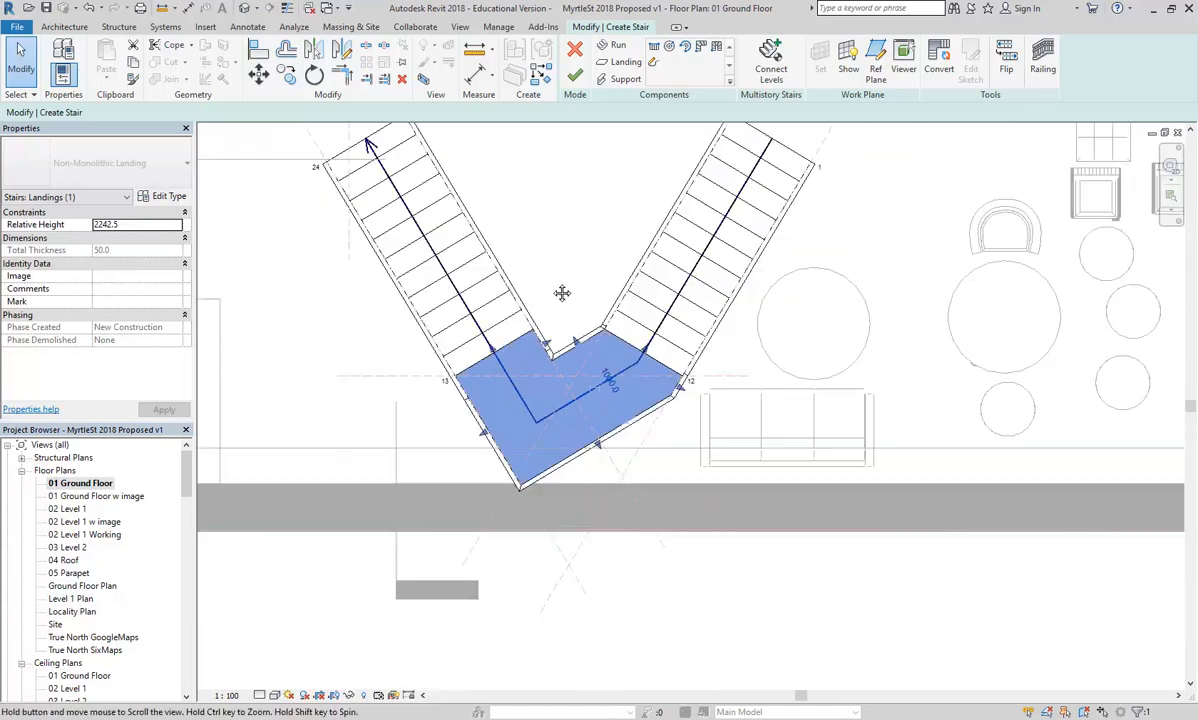
pyautogui.scroll(2, 566, 313)
pyautogui.scroll(-1, 566, 313)
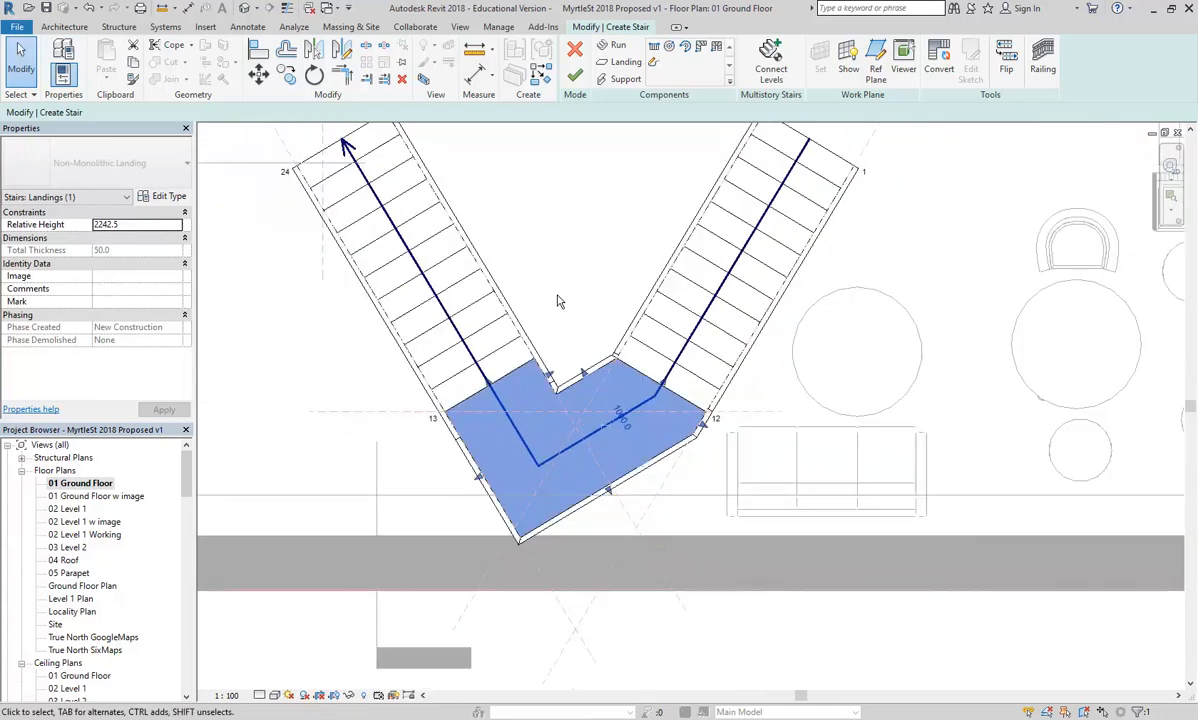
pyautogui.scroll(-1, 559, 302)
pyautogui.scroll(3, 562, 300)
pyautogui.moveTo(580, 322); pyautogui.dragTo(580, 313, button='middle')
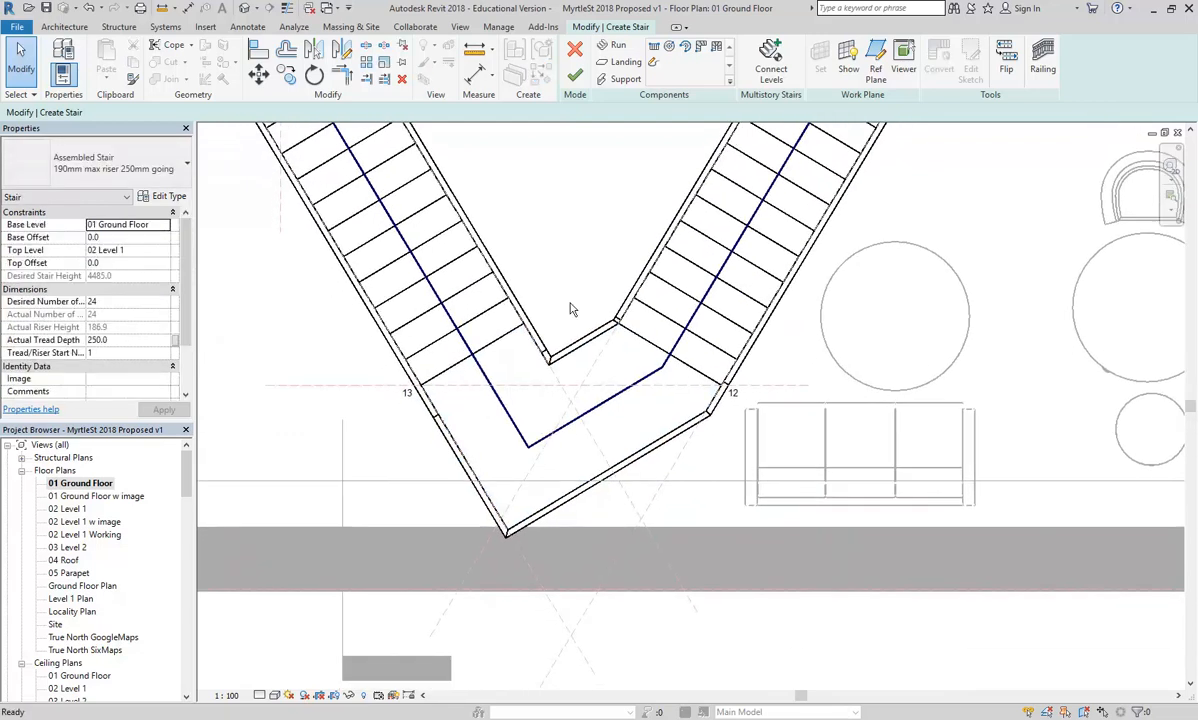
pyautogui.scroll(1, 572, 372)
# Convert the automatic landing to a custom sketch-based component and open its boundary sketch for editing
pyautogui.click(572, 372)
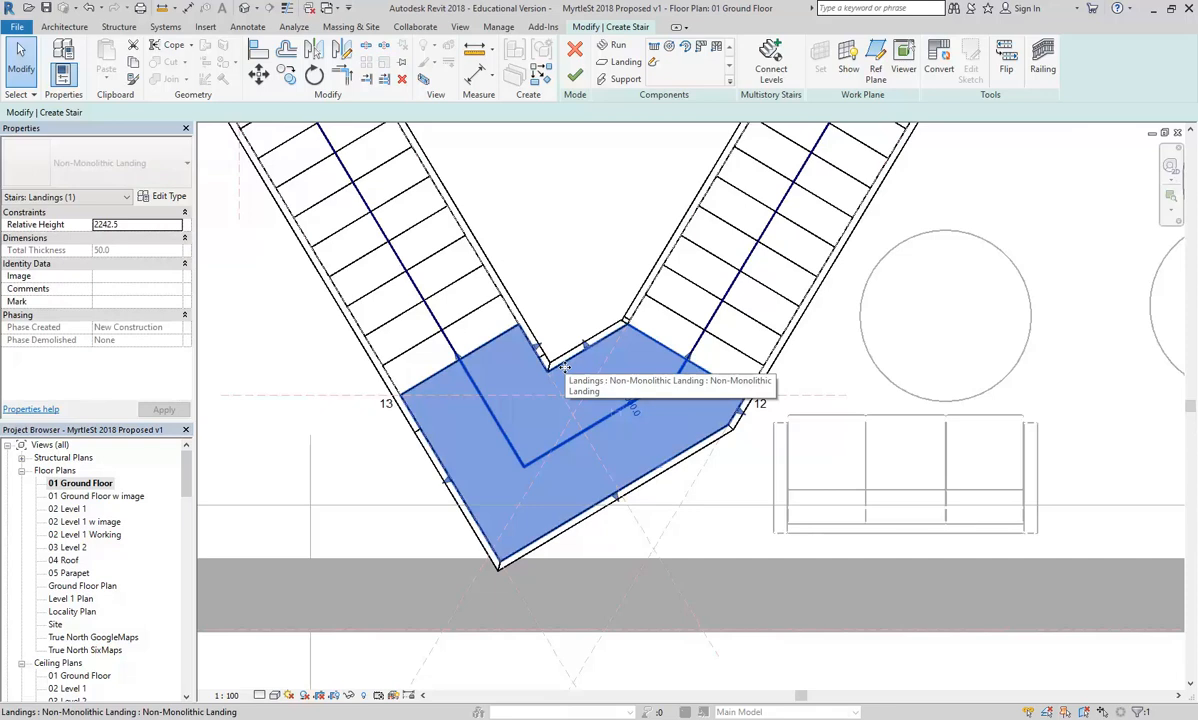
pyautogui.scroll(-2, 610, 331)
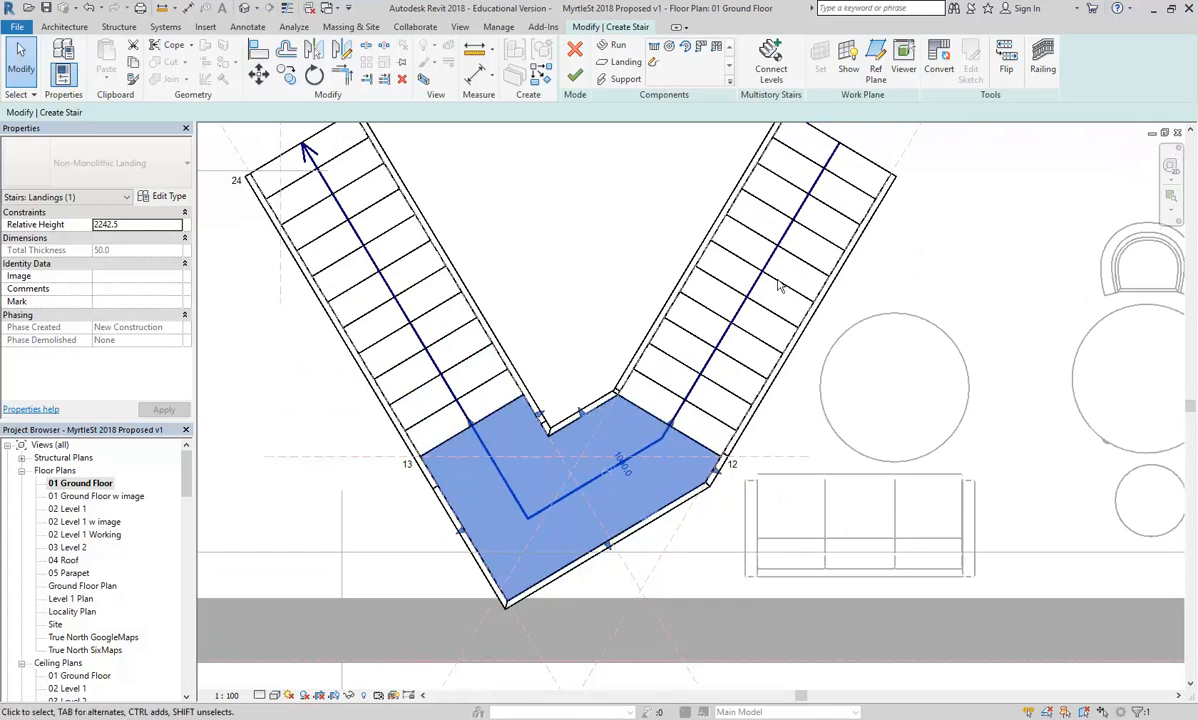
pyautogui.click(939, 60)
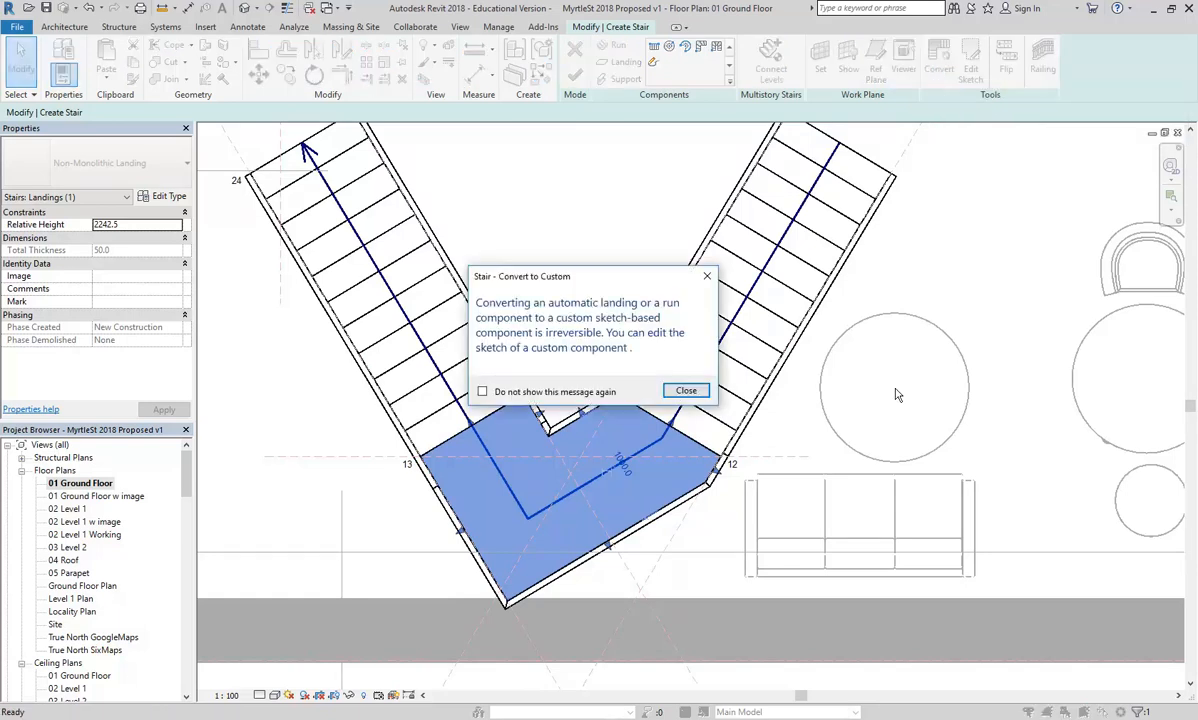
pyautogui.click(686, 391)
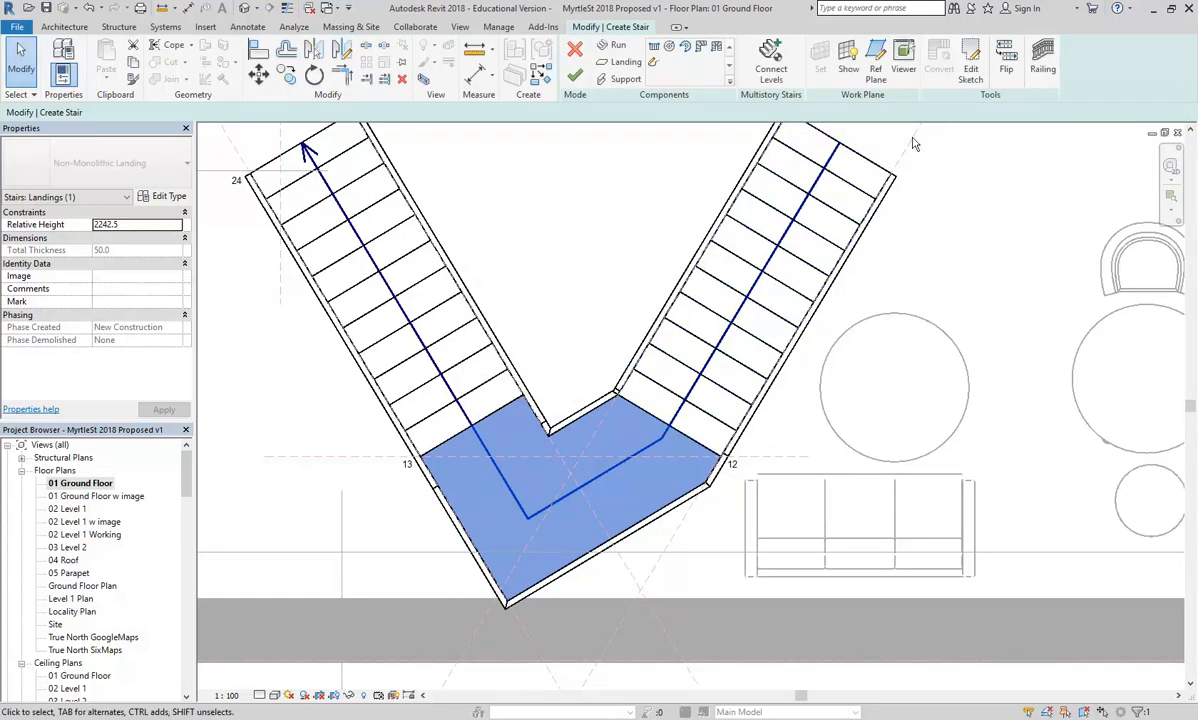
pyautogui.click(970, 60)
pyautogui.scroll(2, 709, 425)
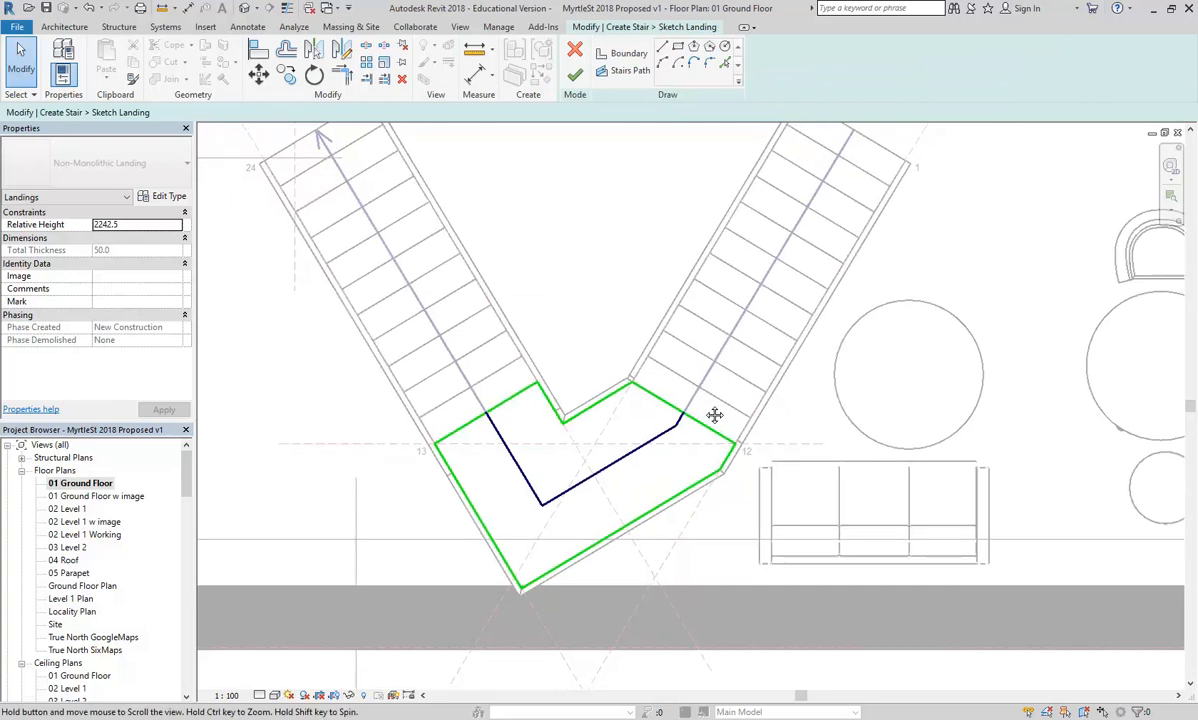
pyautogui.moveTo(585, 453); pyautogui.dragTo(597, 451, button='middle')
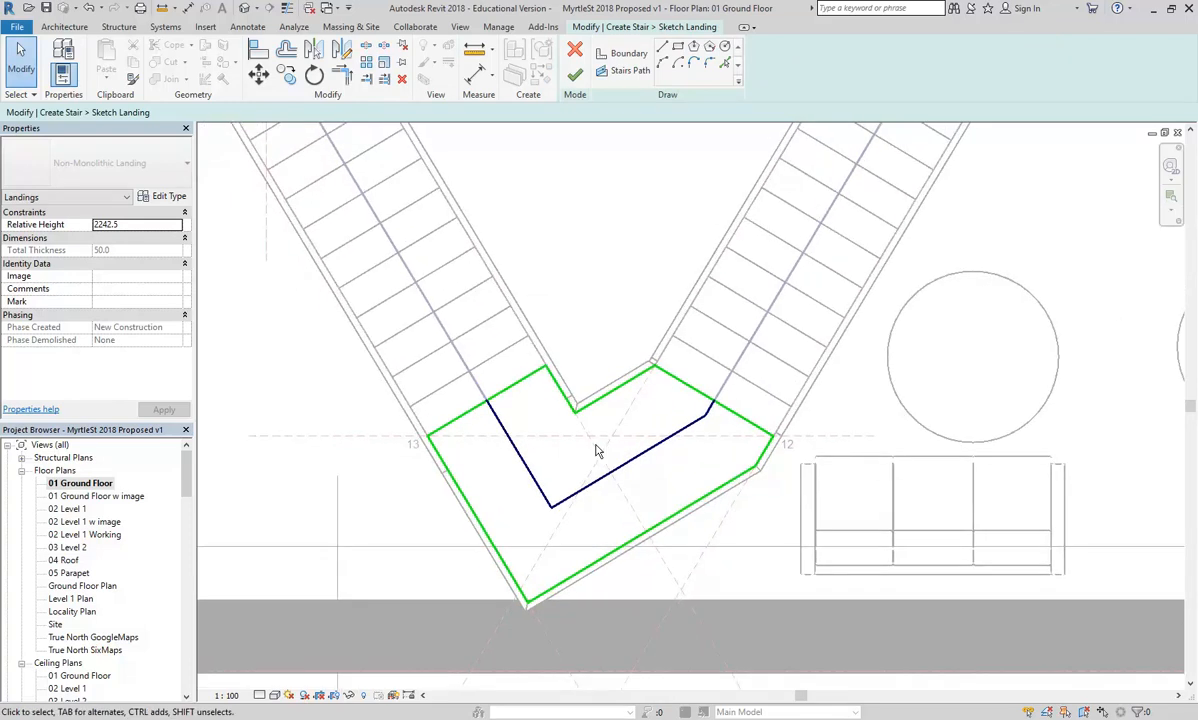
pyautogui.scroll(-2, 597, 451)
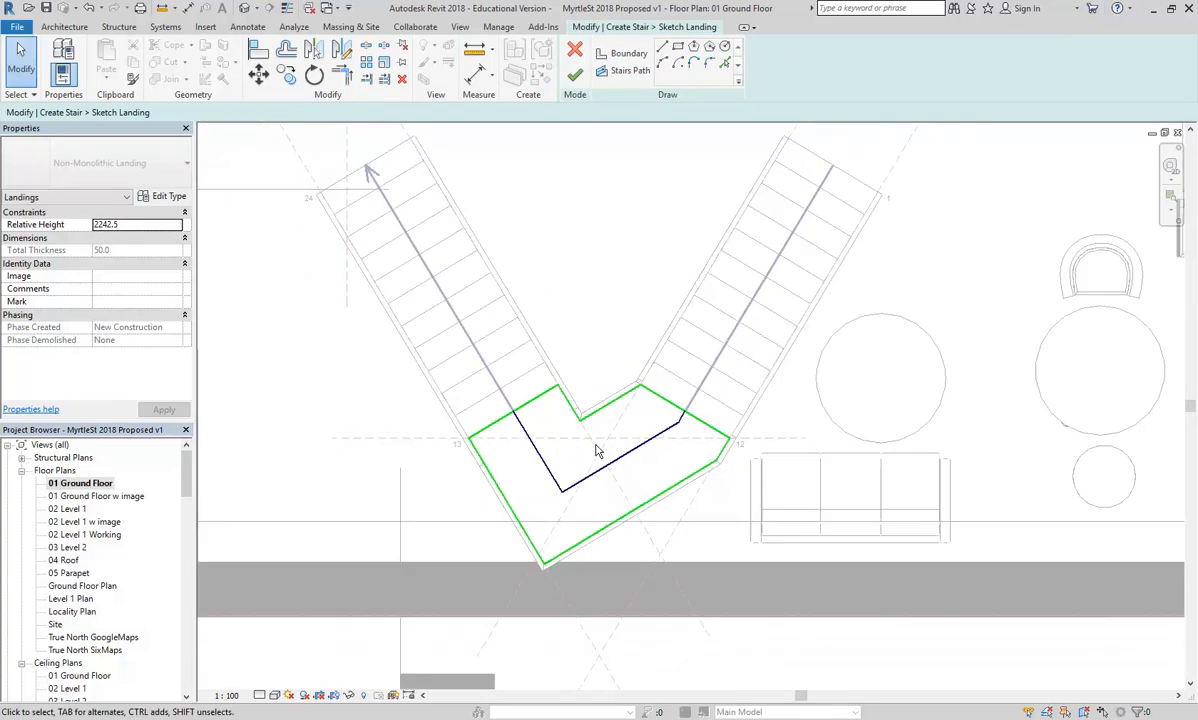
# Delete the two inner boundary lines that form the V-shaped notch between the runs
pyautogui.moveTo(548, 407); pyautogui.dragTo(497, 403, button='middle')
pyautogui.moveTo(440, 445)
pyautogui.mouseDown()
pyautogui.moveTo(575, 410)
pyautogui.moveTo(614, 372)
pyautogui.mouseUp()
pyautogui.press('Delete')
pyautogui.scroll(3, 553, 414)
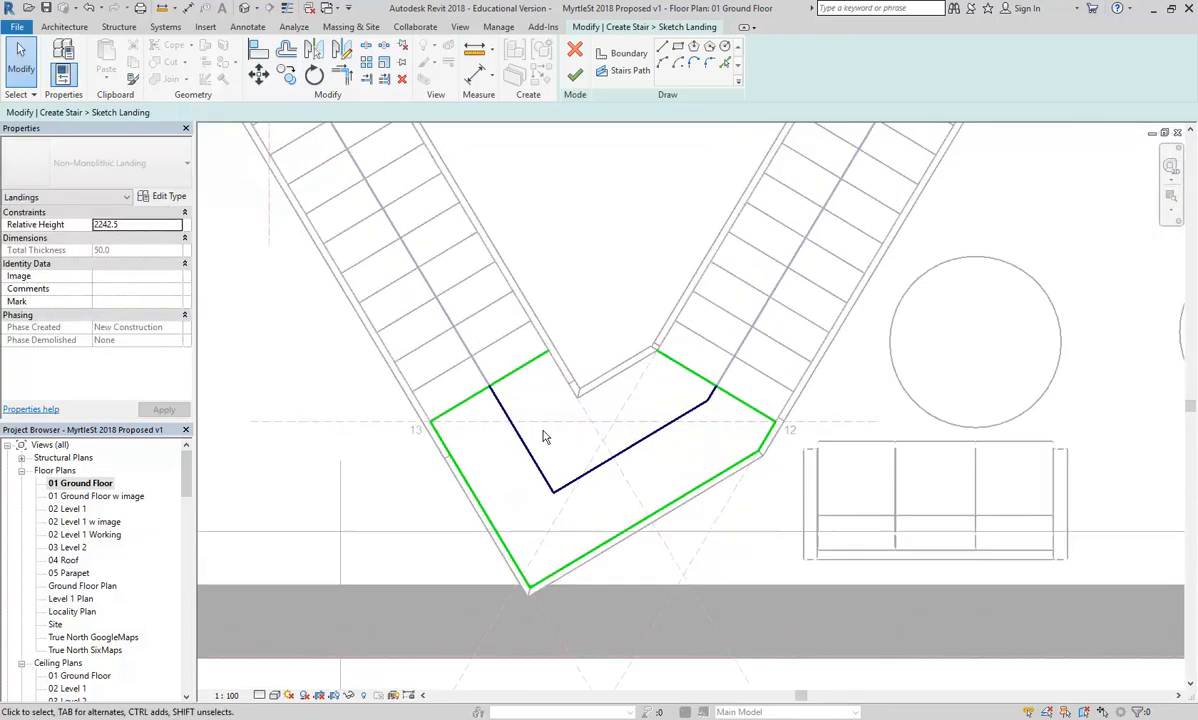
pyautogui.scroll(-3, 545, 436)
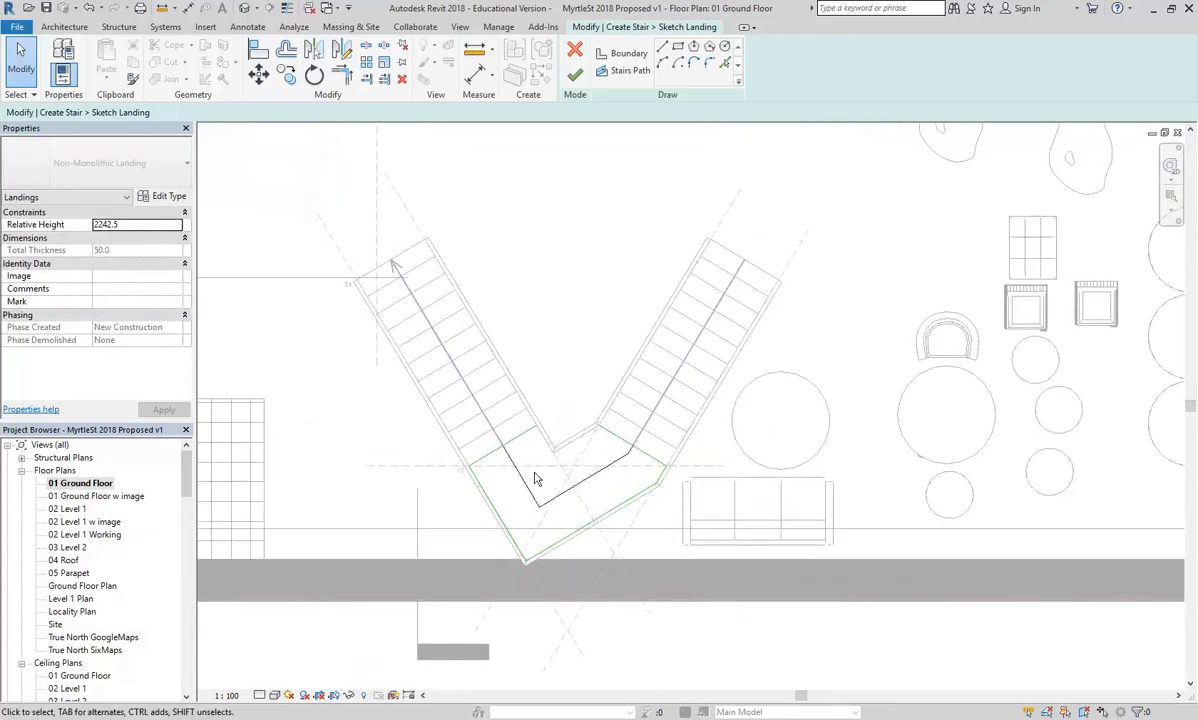
pyautogui.scroll(4, 535, 479)
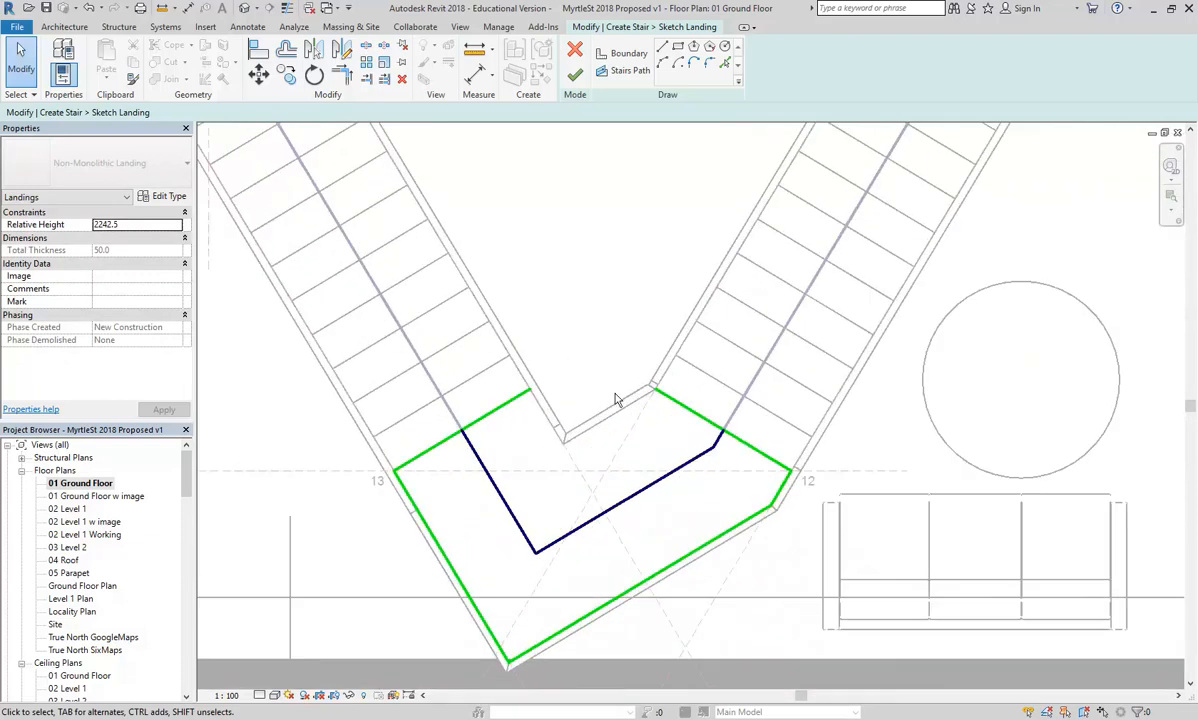
# Draw a straight horizontal boundary line joining the inner corners of the two runs
pyautogui.click(627, 55)
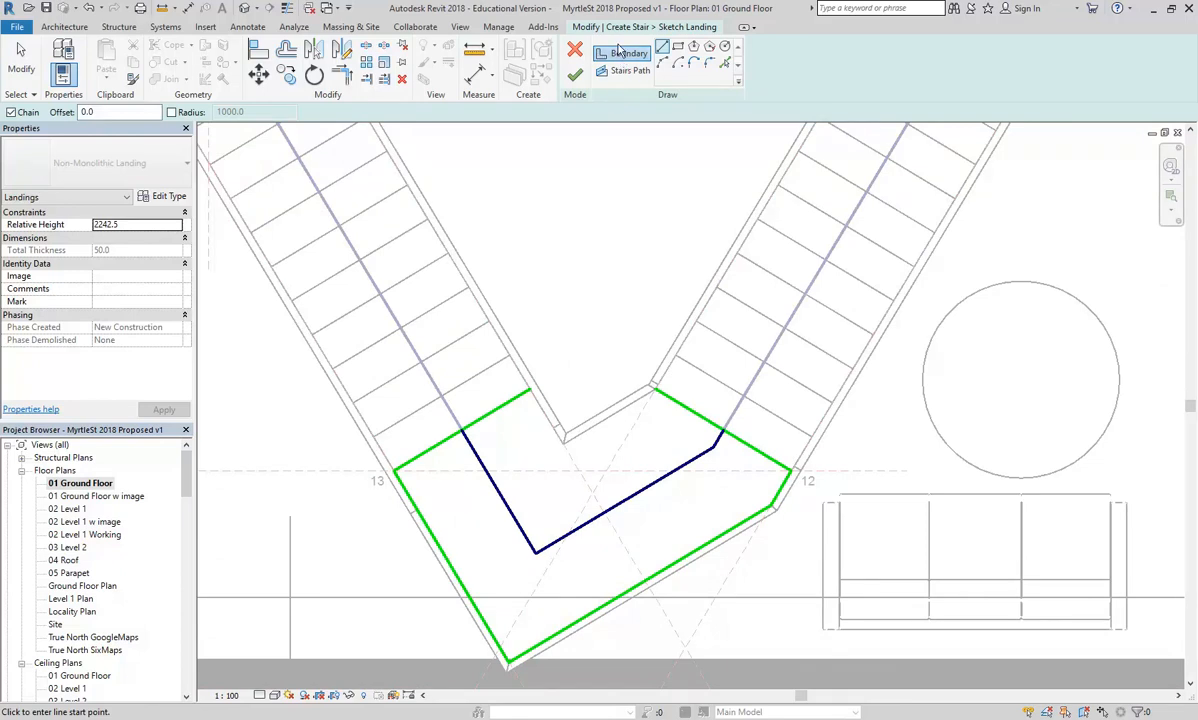
pyautogui.scroll(2, 576, 323)
pyautogui.click(709, 383)
pyautogui.scroll(-3, 556, 342)
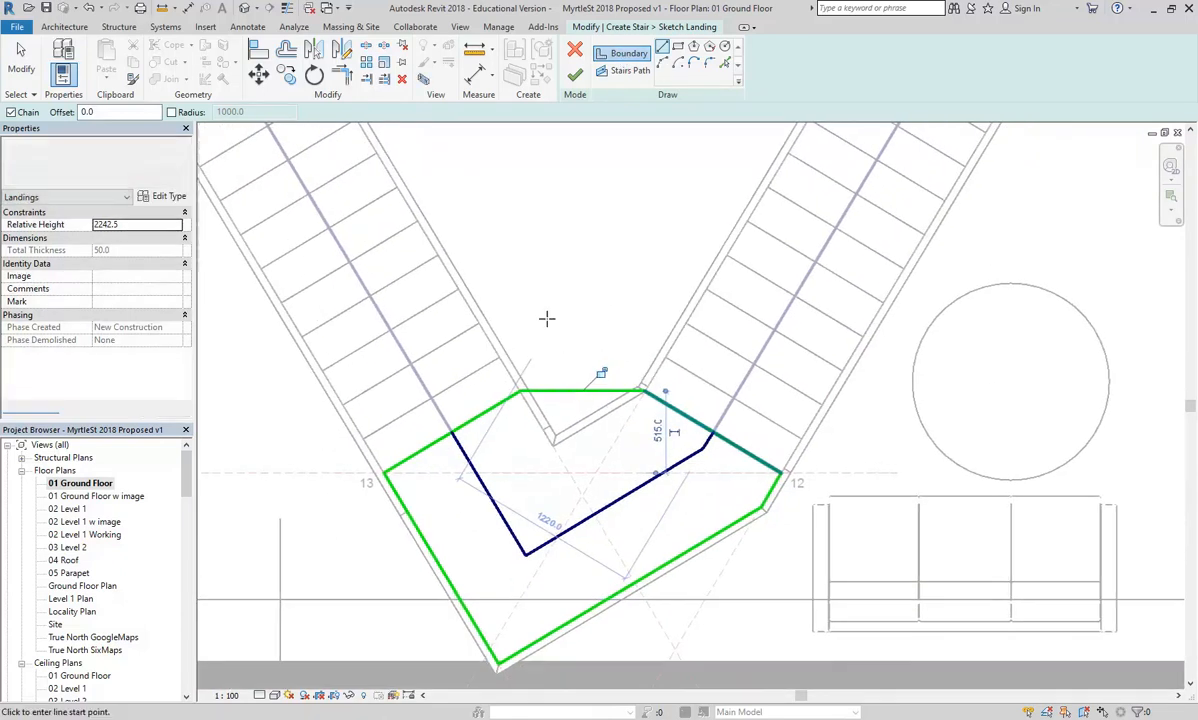
pyautogui.scroll(1, 556, 340)
pyautogui.rightClick(573, 300)
pyautogui.click(573, 300)
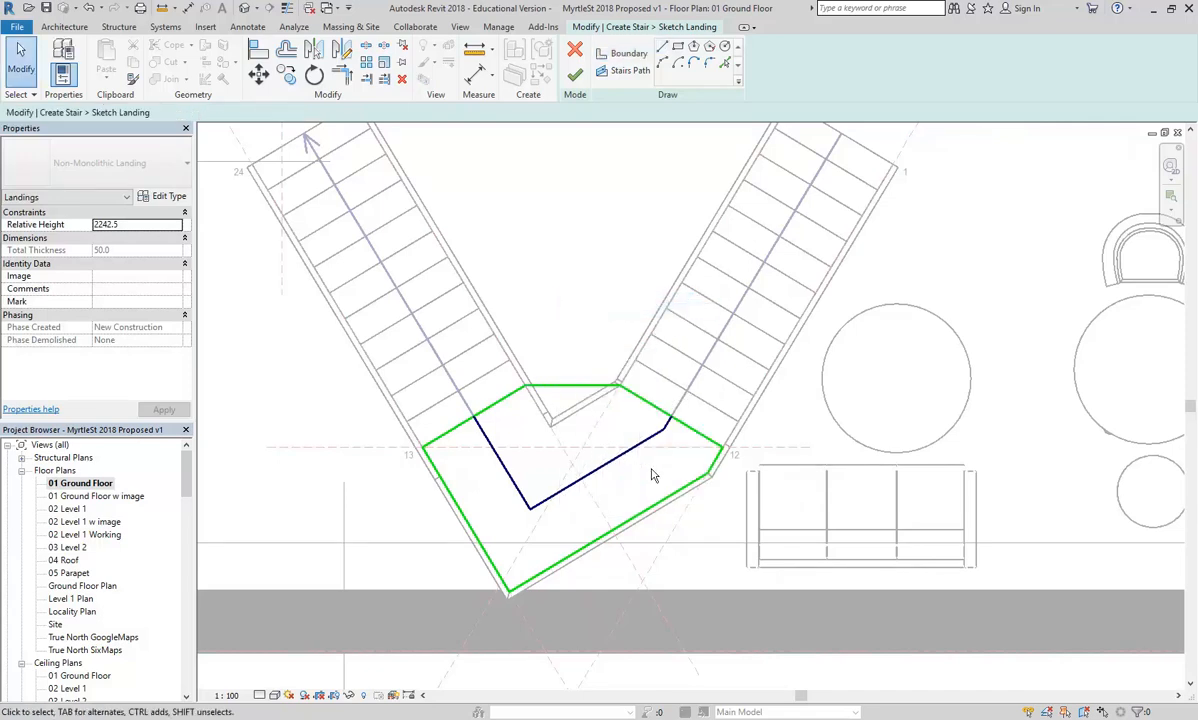
# Swing the sloped boundary line at riser 13 to vertical, from the second run's outer corner to the wall face
pyautogui.moveTo(396, 512); pyautogui.dragTo(407, 498, button='middle')
pyautogui.click(471, 497)
pyautogui.moveTo(479, 530); pyautogui.dragTo(501, 500, button='middle')
pyautogui.moveTo(541, 547); pyautogui.dragTo(456, 546)
# Swing the long sloped lower boundary line to vertical beneath its upper end and delete the short slanted segment at riser 12
pyautogui.click(597, 520)
pyautogui.moveTo(539, 549); pyautogui.dragTo(741, 545)
pyautogui.moveTo(748, 508); pyautogui.dragTo(663, 503, button='middle')
pyautogui.scroll(3, 663, 503)
pyautogui.click(663, 370)
pyautogui.press('Delete')
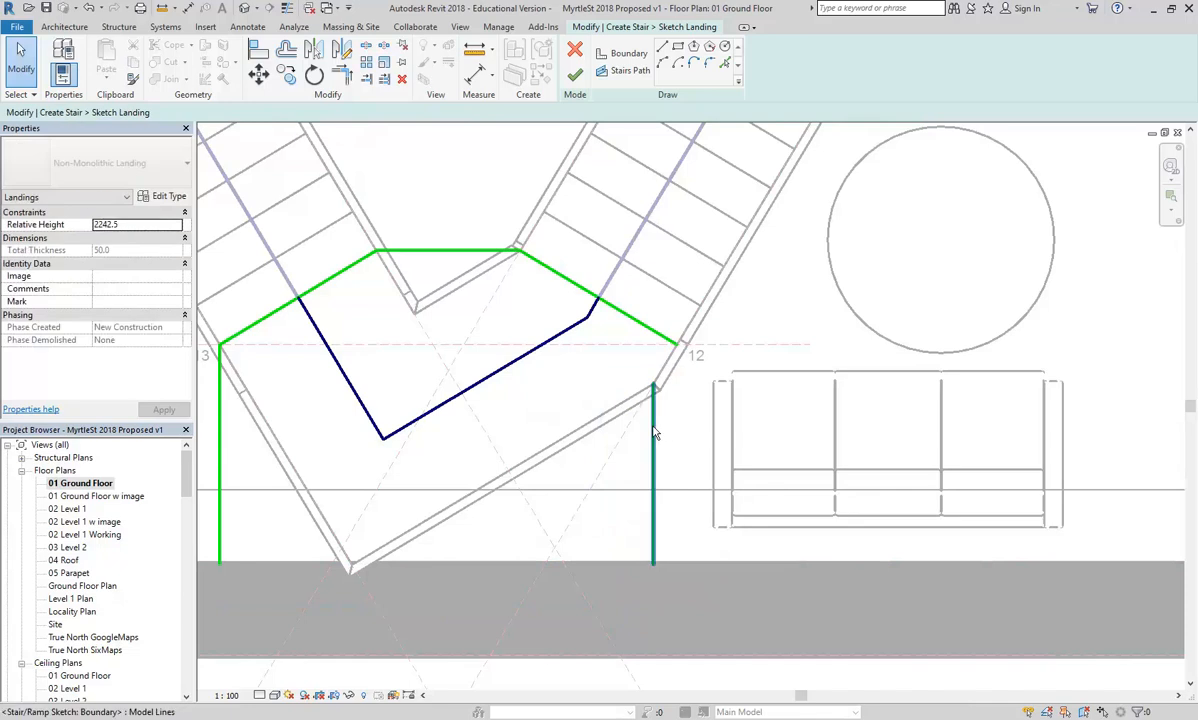
# Move the vertical boundary line near riser 12 by its upper end onto the first run's outer corner
pyautogui.click(654, 430)
pyautogui.click(264, 77)
pyautogui.click(654, 387)
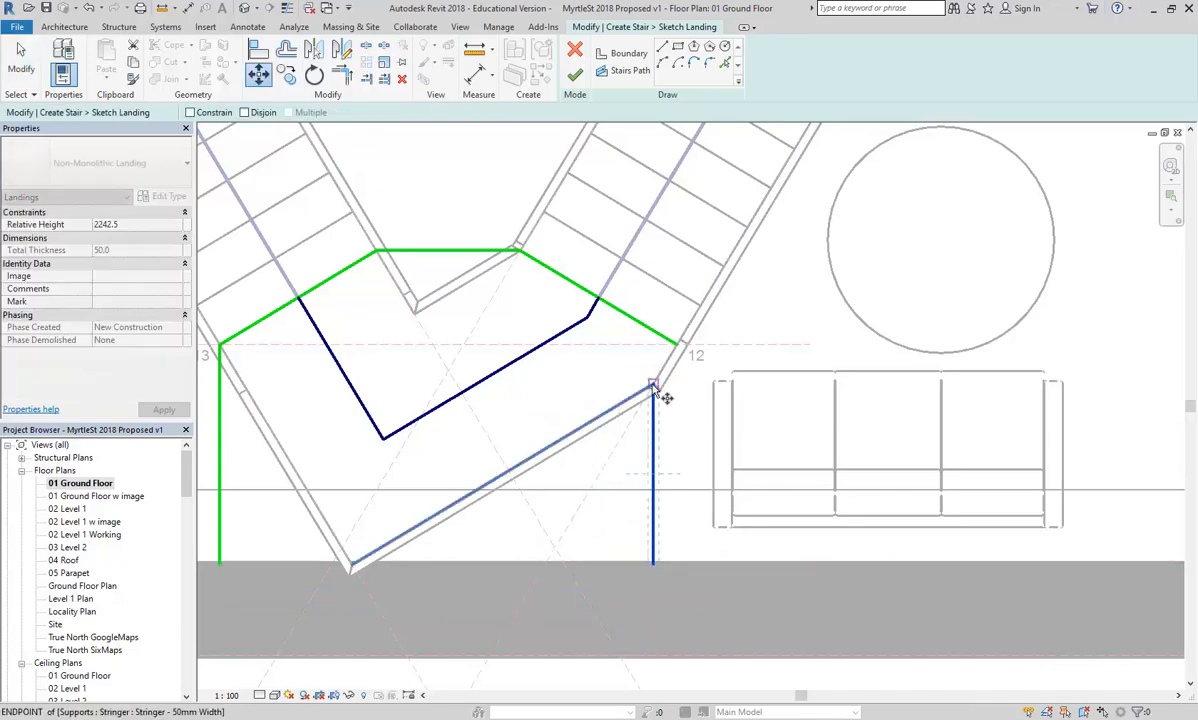
pyautogui.click(676, 345)
pyautogui.scroll(-3, 640, 385)
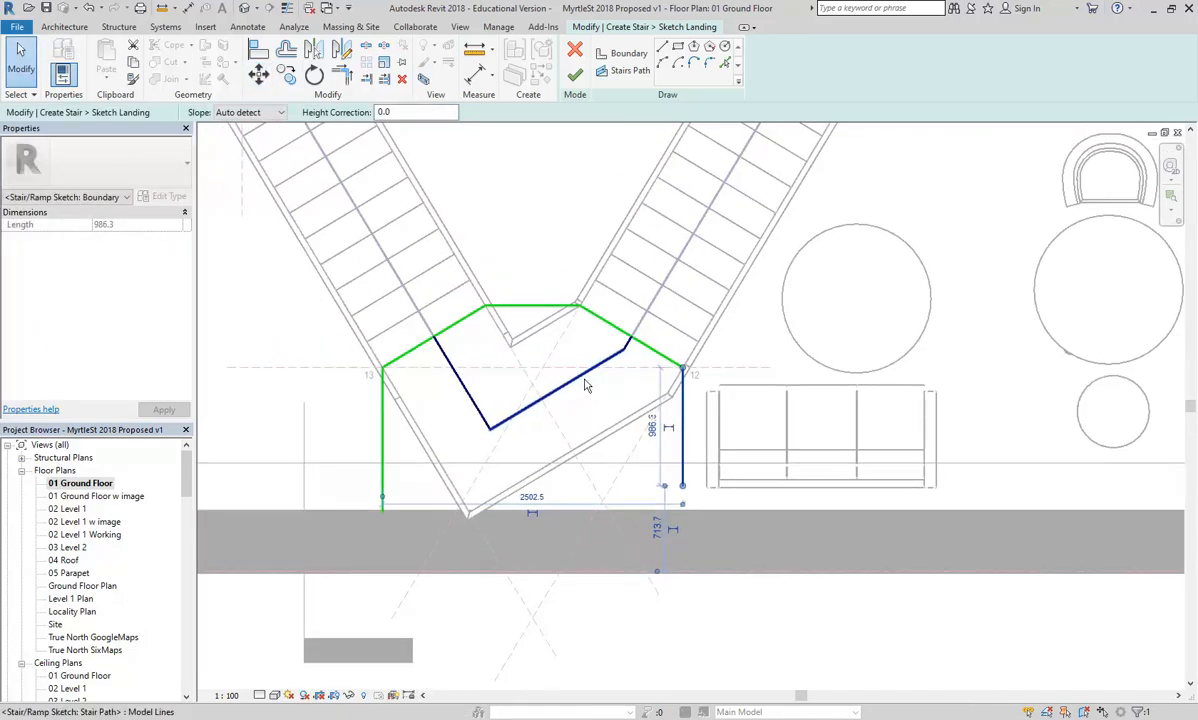
# Draw the horizontal boundary line along the wall face and trim it to a corner with the first run's vertical line
pyautogui.click(672, 46)
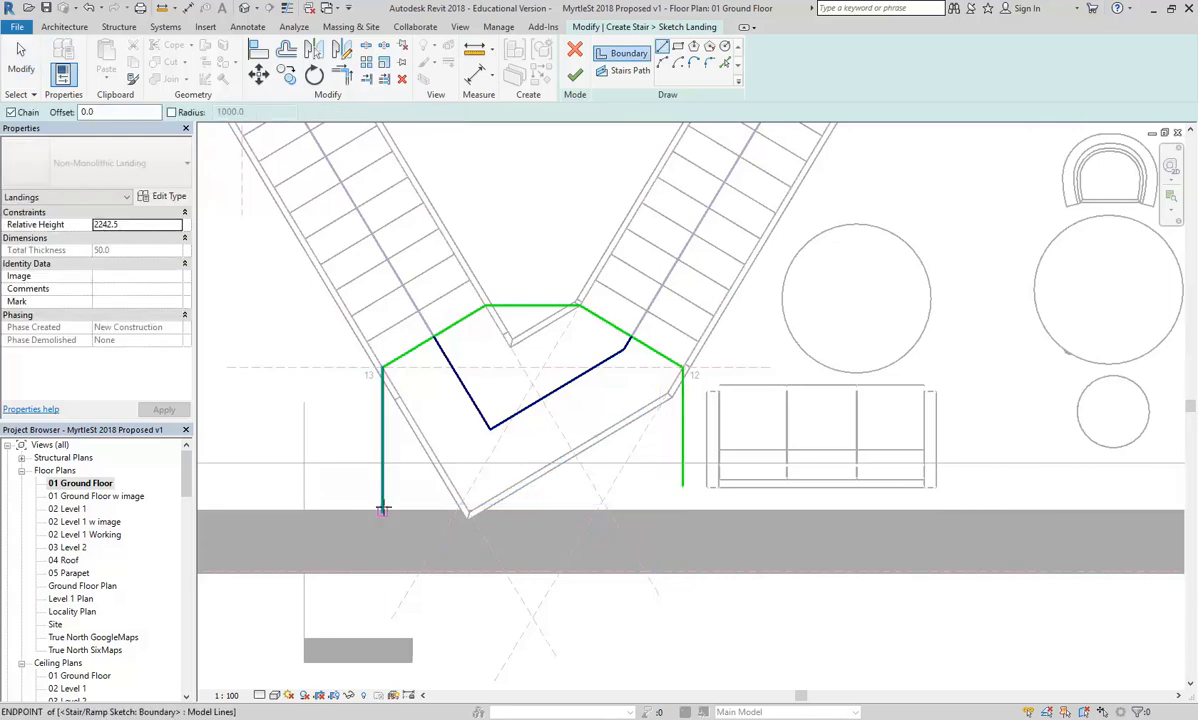
pyautogui.click(661, 512)
pyautogui.press('t')
pyautogui.press('r')
pyautogui.click(628, 512)
pyautogui.click(683, 482)
pyautogui.scroll(2, 600, 450)
pyautogui.rightClick(549, 207)
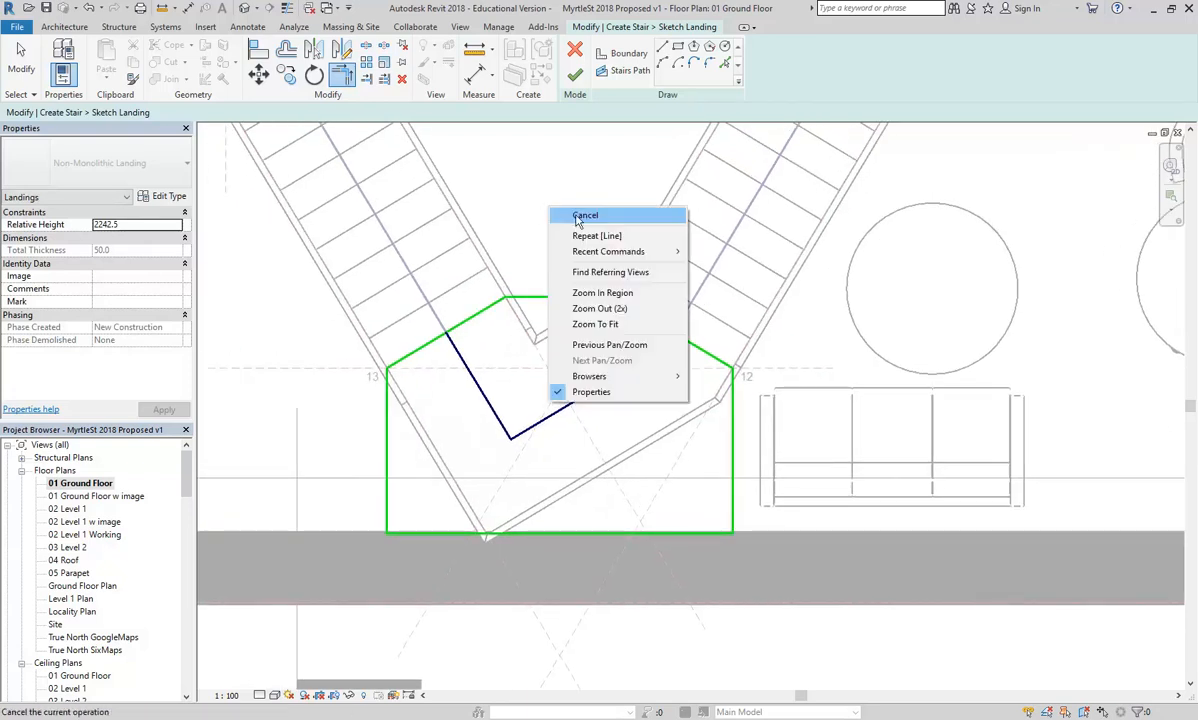
pyautogui.click(564, 217)
pyautogui.rightClick(577, 214)
pyautogui.click(591, 227)
pyautogui.scroll(-1, 585, 238)
pyautogui.moveTo(584, 239); pyautogui.dragTo(587, 242, button='middle')
pyautogui.scroll(1, 586, 241)
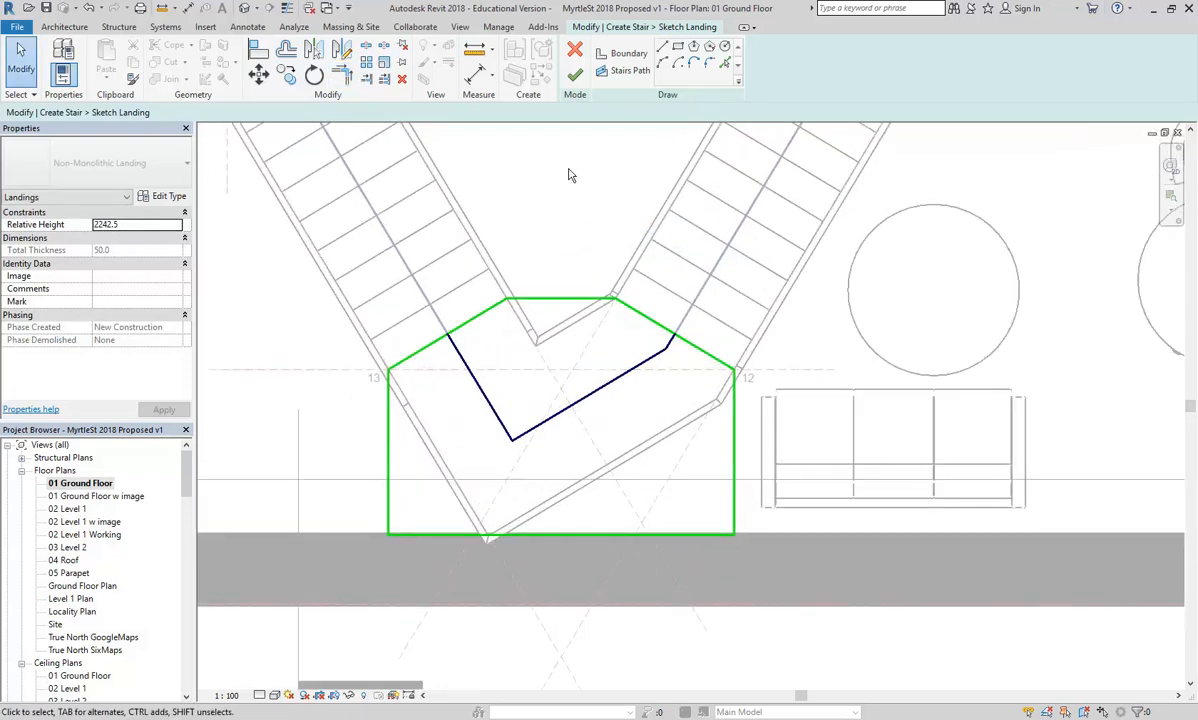
# Finish the landing sketch to apply the reshaped boundary
pyautogui.click(575, 75)
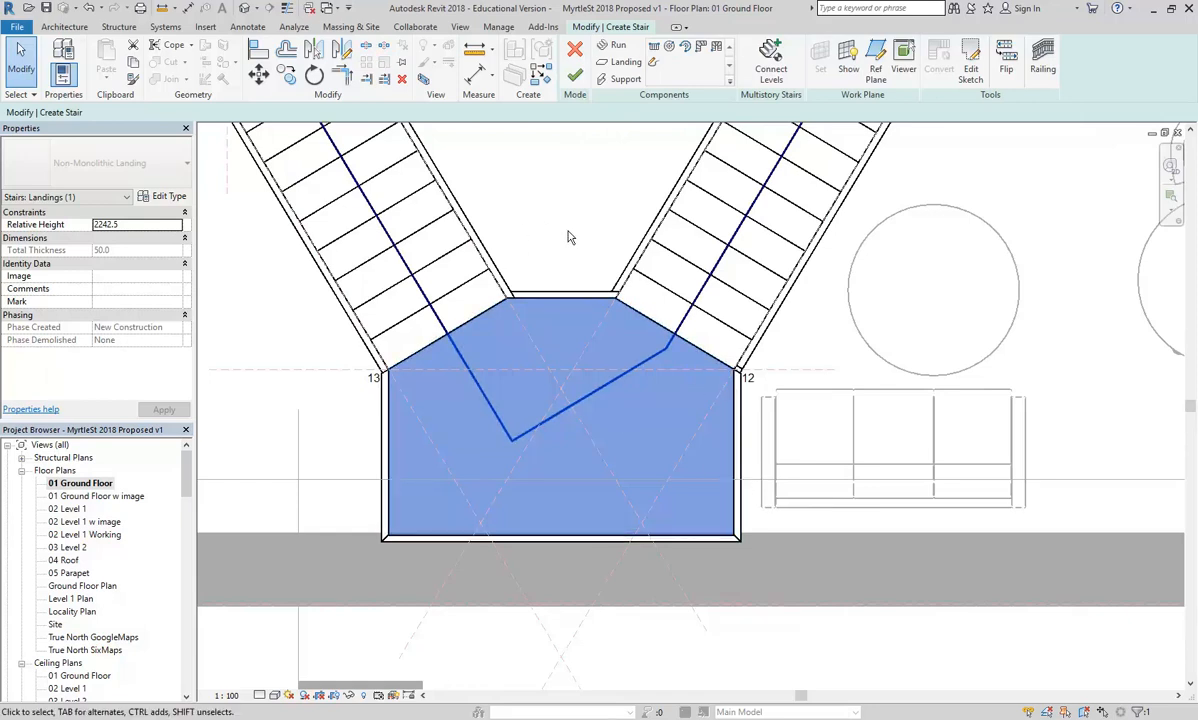
pyautogui.click(559, 187)
pyautogui.scroll(-1, 559, 192)
pyautogui.moveTo(558, 194); pyautogui.dragTo(552, 243, button='middle')
pyautogui.scroll(1, 552, 243)
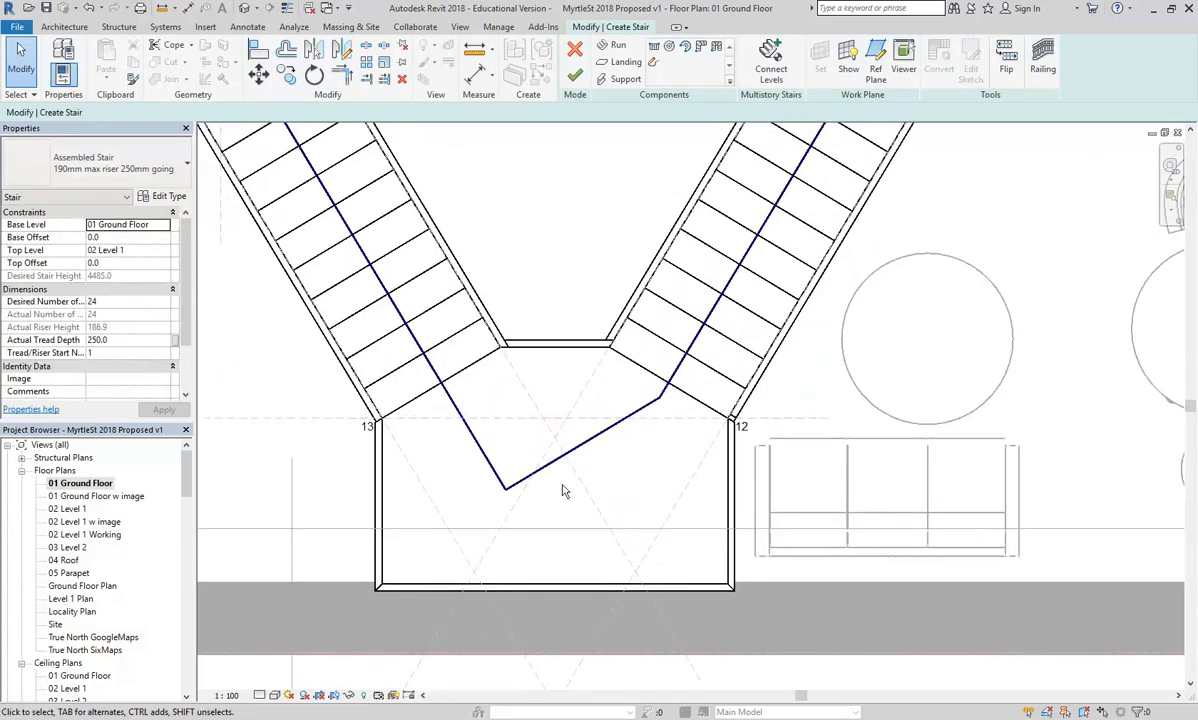
# Check the landing and its stringer along the wall, and finish the stair
pyautogui.click(555, 470)
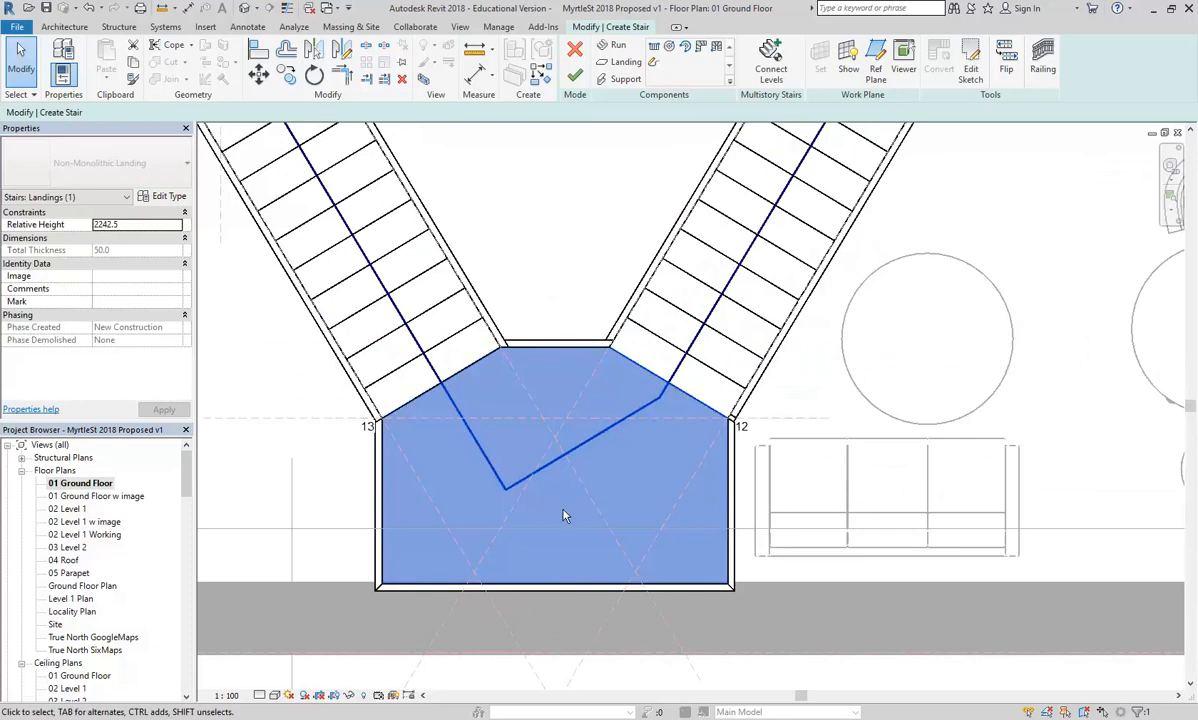
pyautogui.scroll(-1, 508, 575)
pyautogui.click(497, 567)
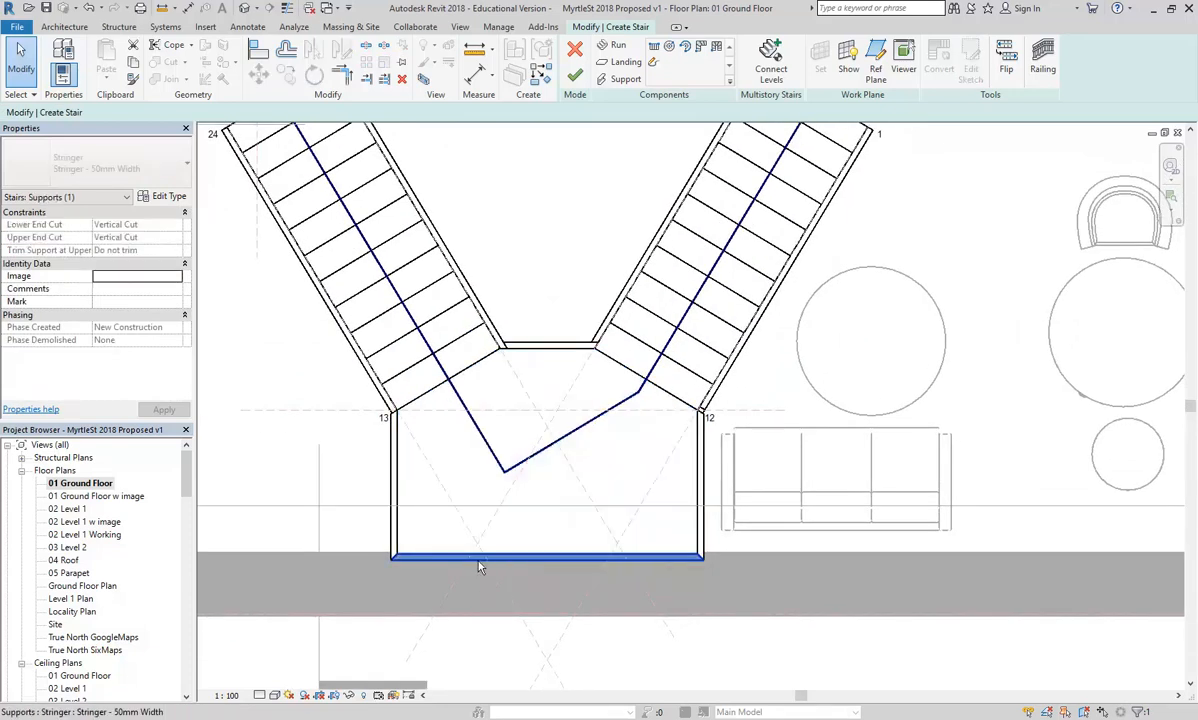
pyautogui.click(636, 601)
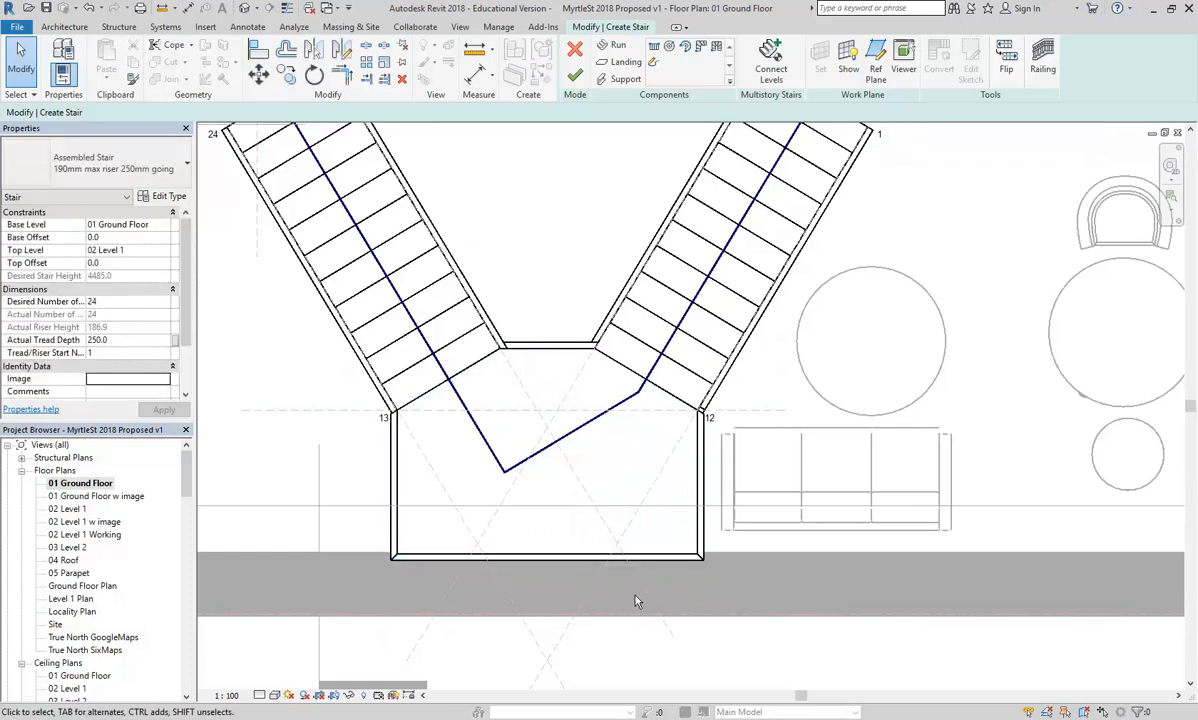
pyautogui.click(575, 76)
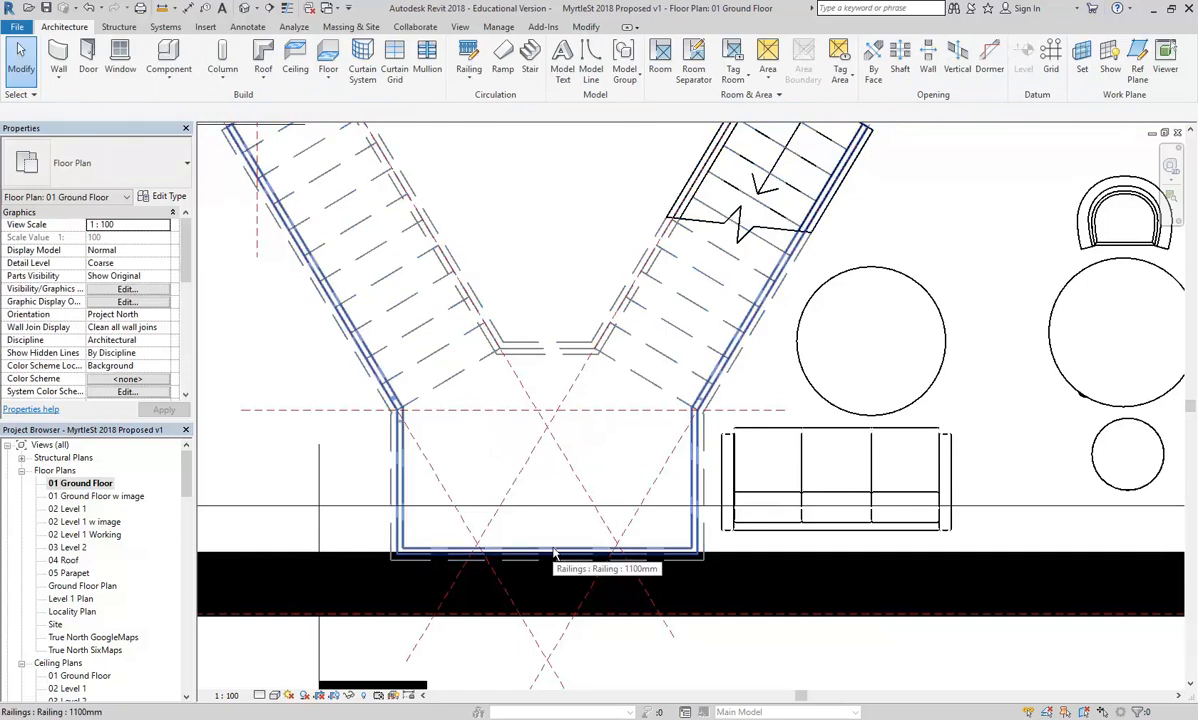
# Reopen the finished stair for editing and open the landing's sketch at its stair path
pyautogui.click(572, 349)
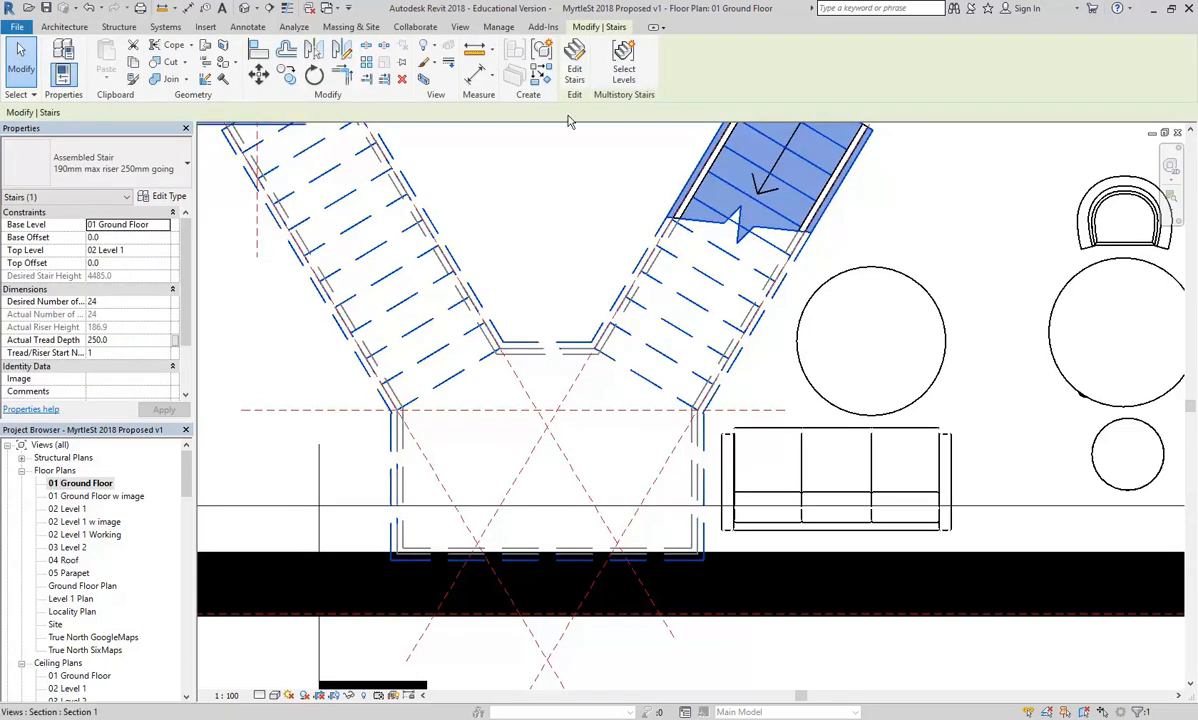
pyautogui.click(574, 62)
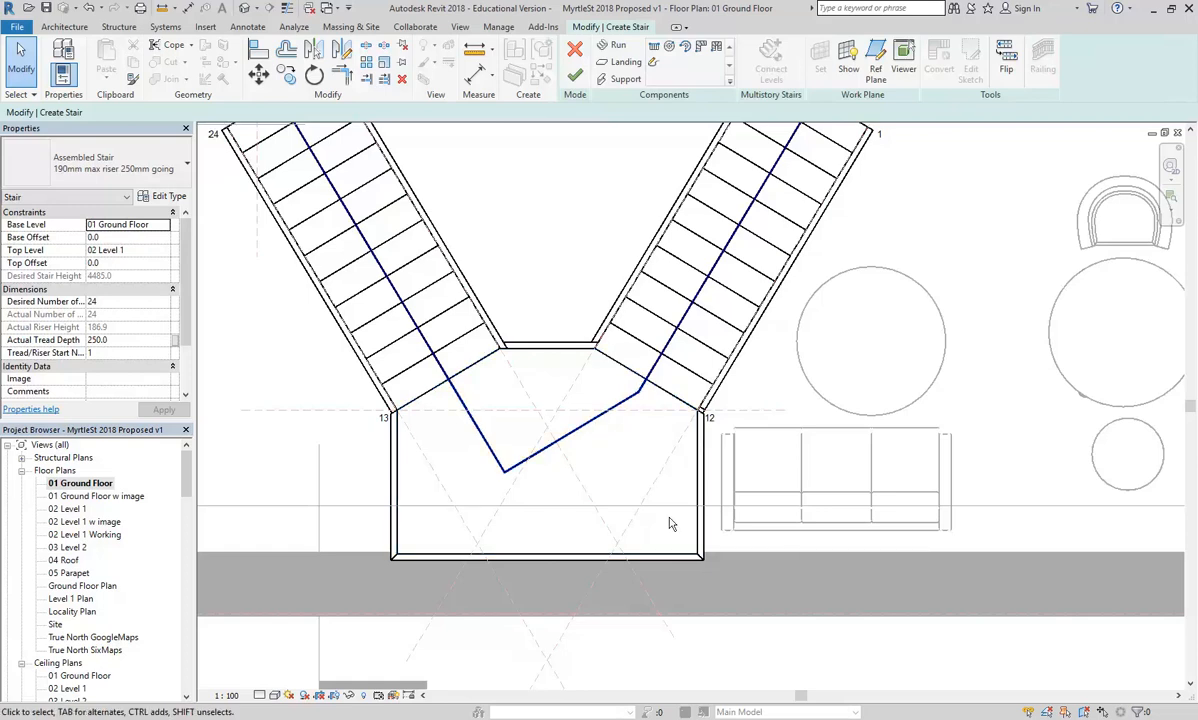
pyautogui.click(561, 443)
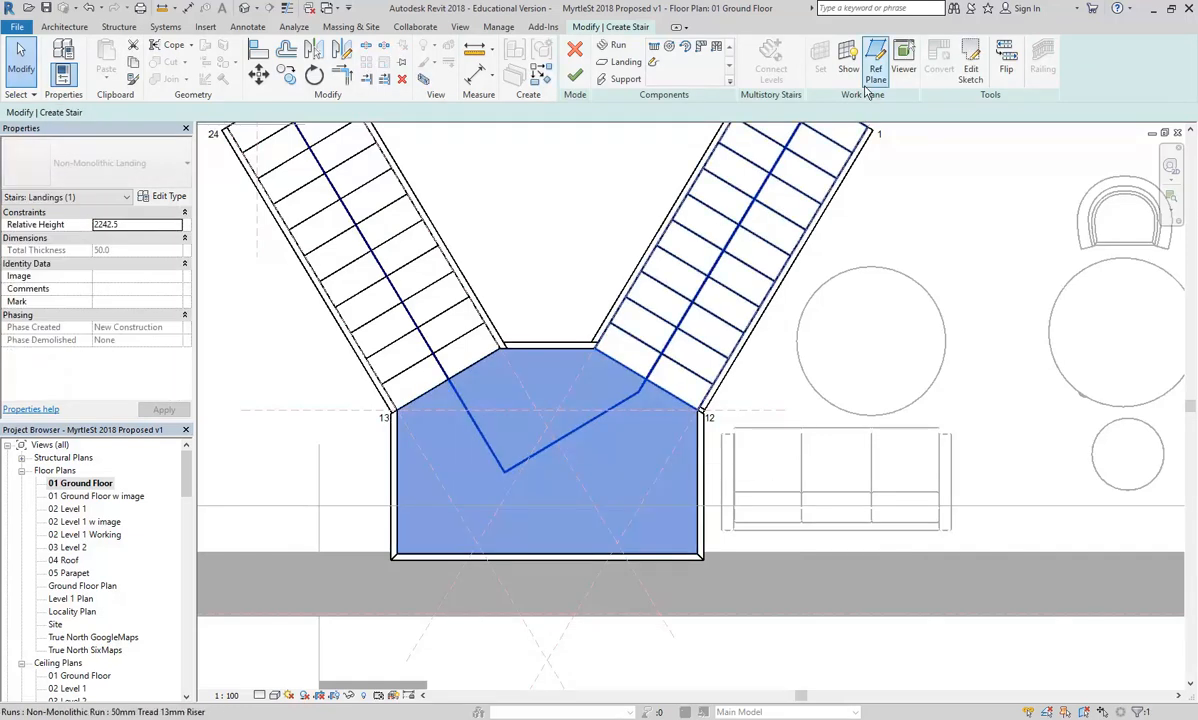
pyautogui.click(972, 62)
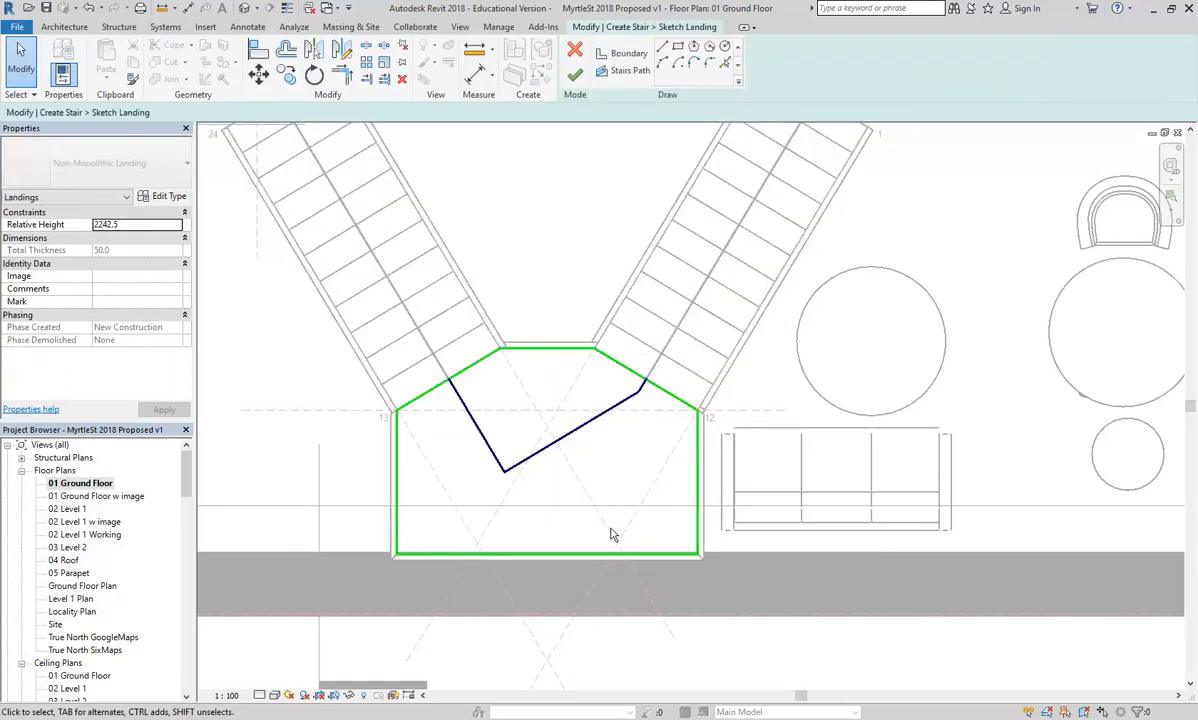
pyautogui.scroll(2, 610, 515)
pyautogui.scroll(1, 619, 505)
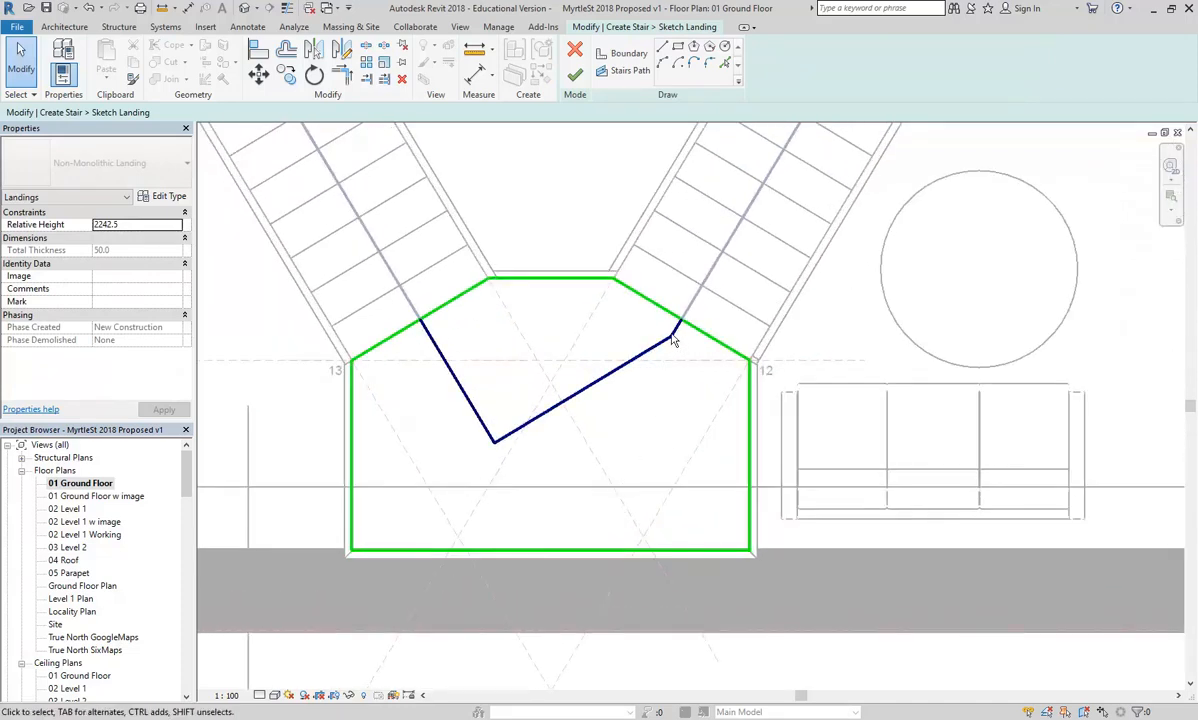
# Make the landing's slanted stair path segment horizontal and trim it to a corner with the second run's path line
pyautogui.click(546, 413)
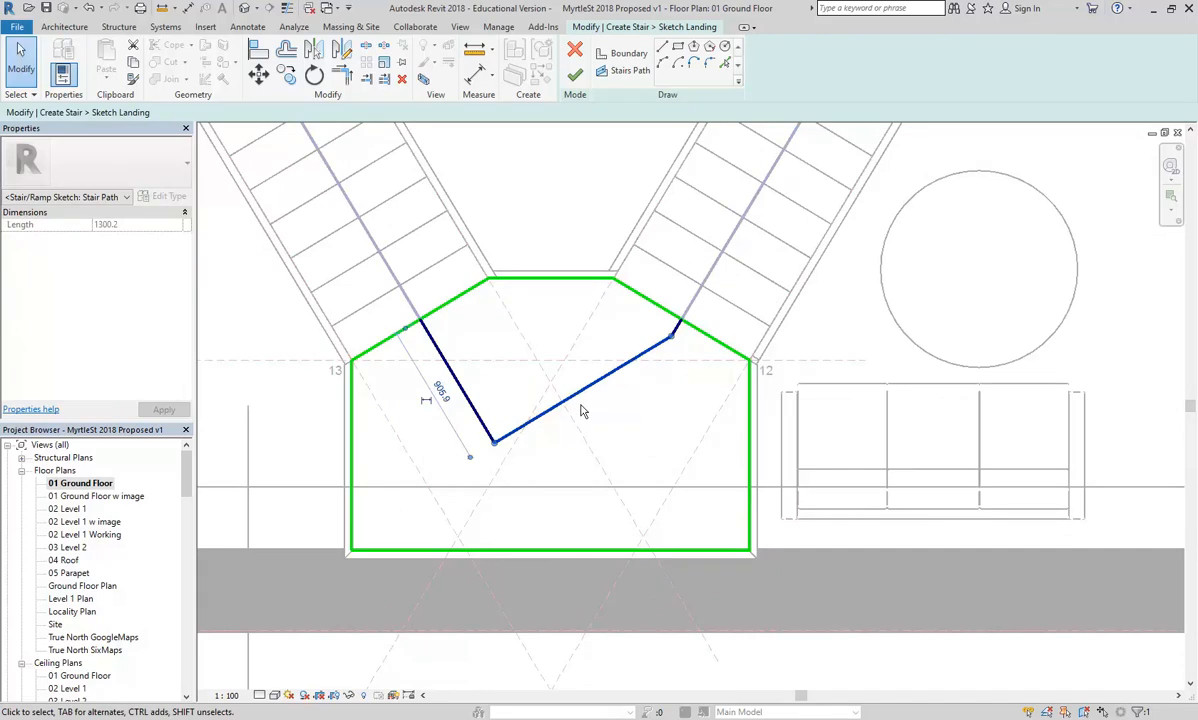
pyautogui.moveTo(671, 337); pyautogui.dragTo(603, 445)
pyautogui.click(341, 76)
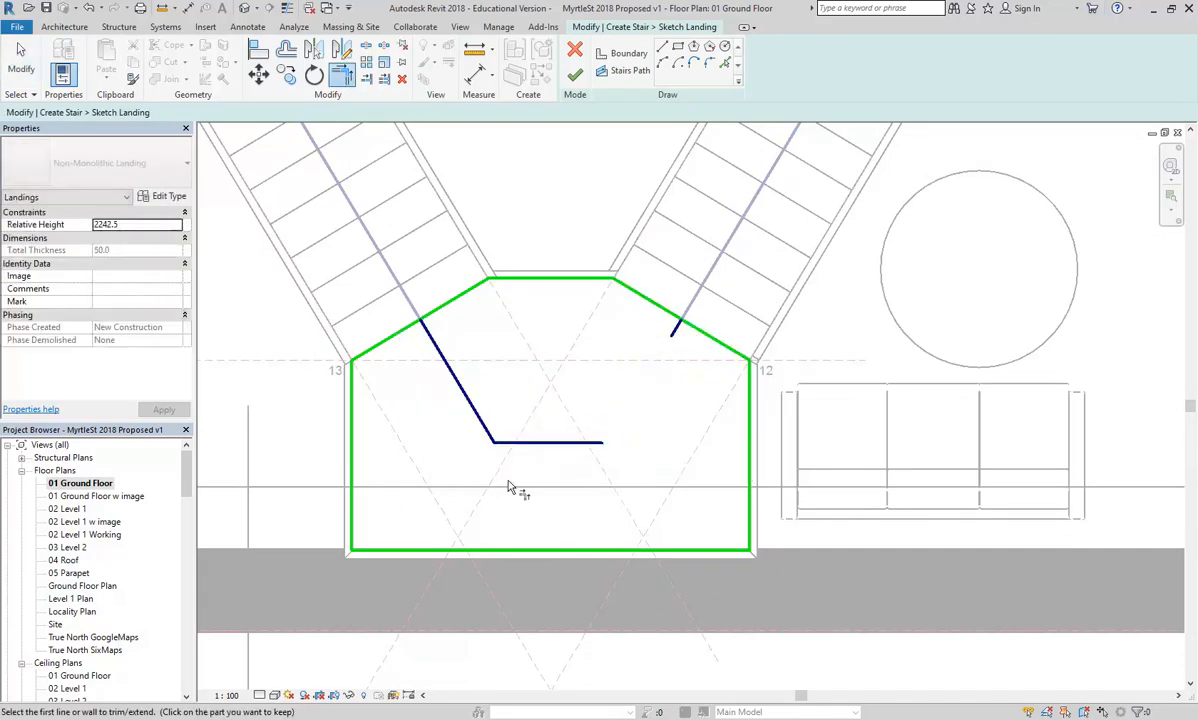
pyautogui.click(528, 446)
pyautogui.click(667, 338)
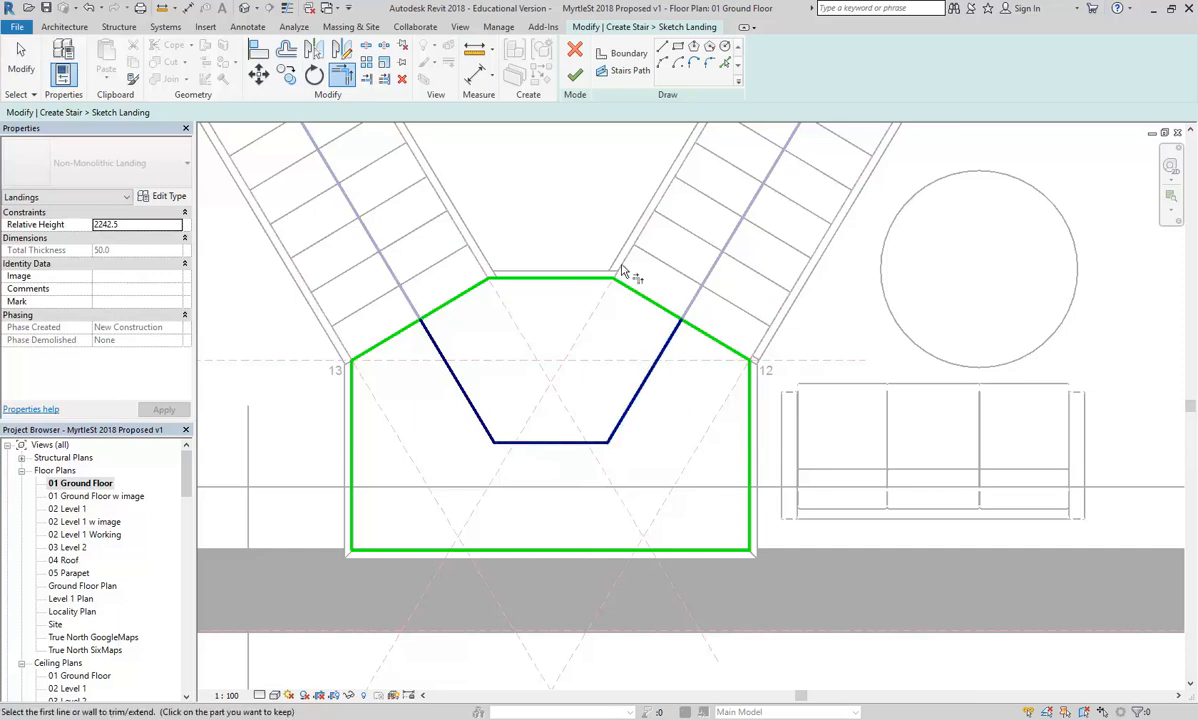
pyautogui.scroll(-1, 515, 197)
pyautogui.rightClick(515, 197)
pyautogui.click(551, 203)
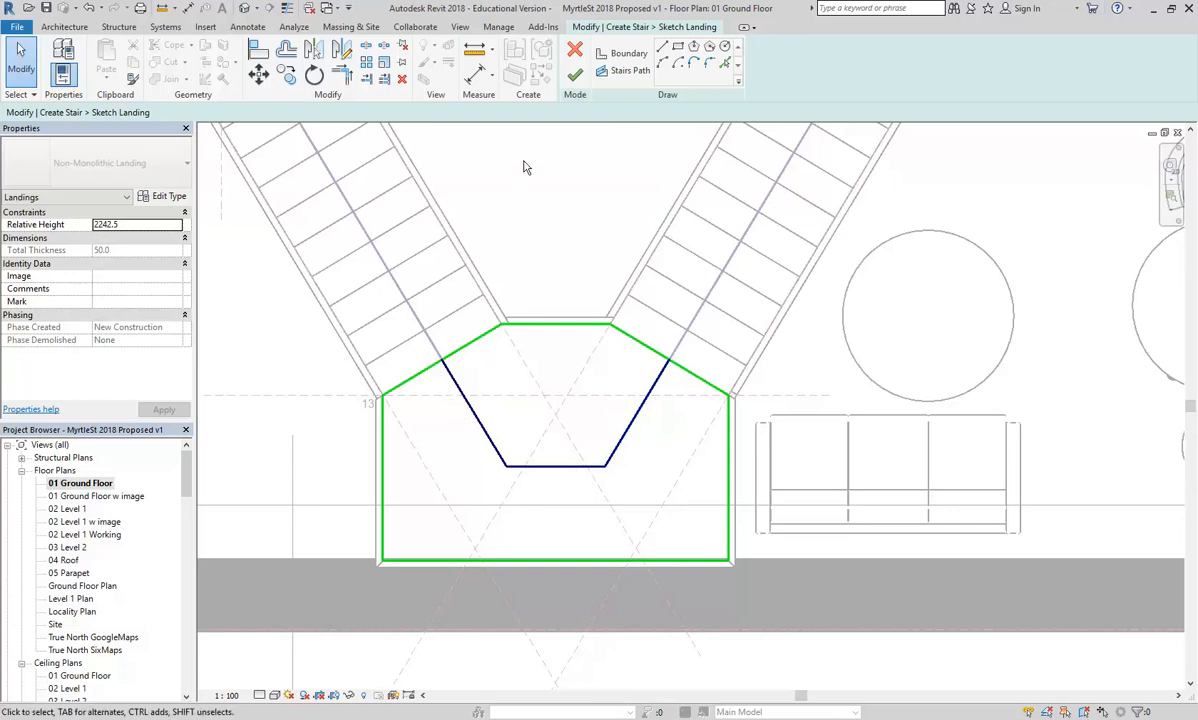
# Finish the landing sketch with the reshaped stair path and finish the stair
pyautogui.click(575, 75)
pyautogui.click(532, 182)
pyautogui.scroll(-4, 516, 267)
pyautogui.scroll(3, 512, 410)
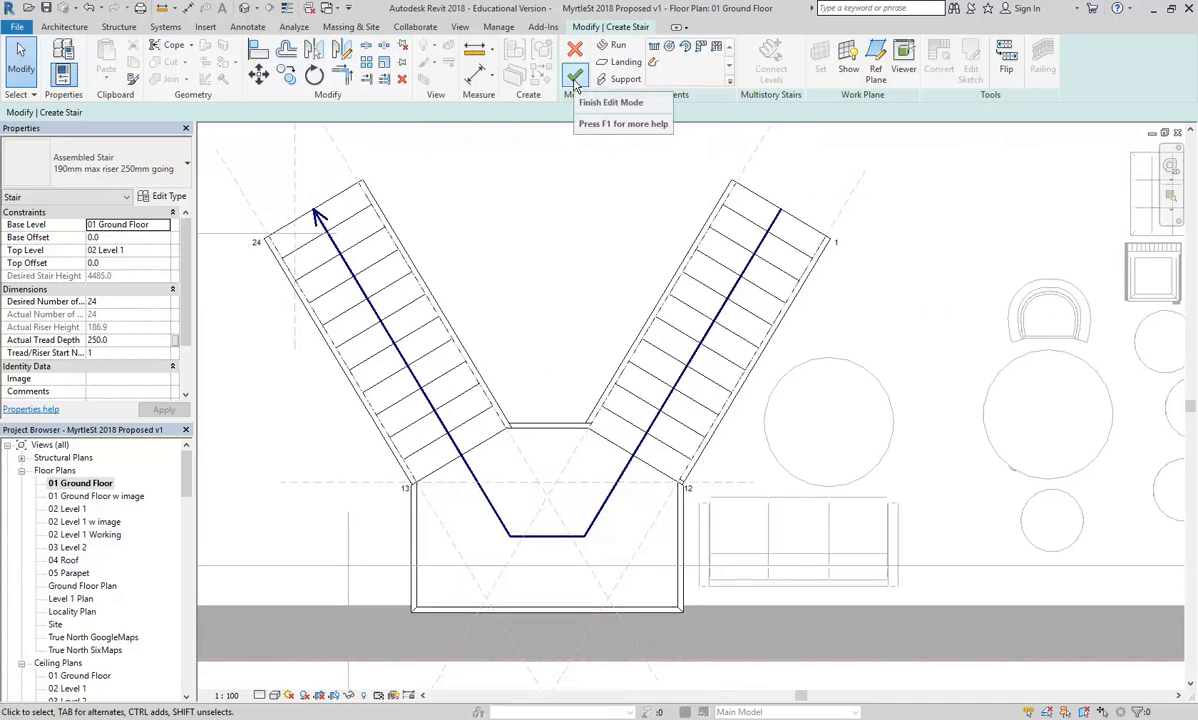
pyautogui.click(576, 84)
pyautogui.scroll(-2, 453, 454)
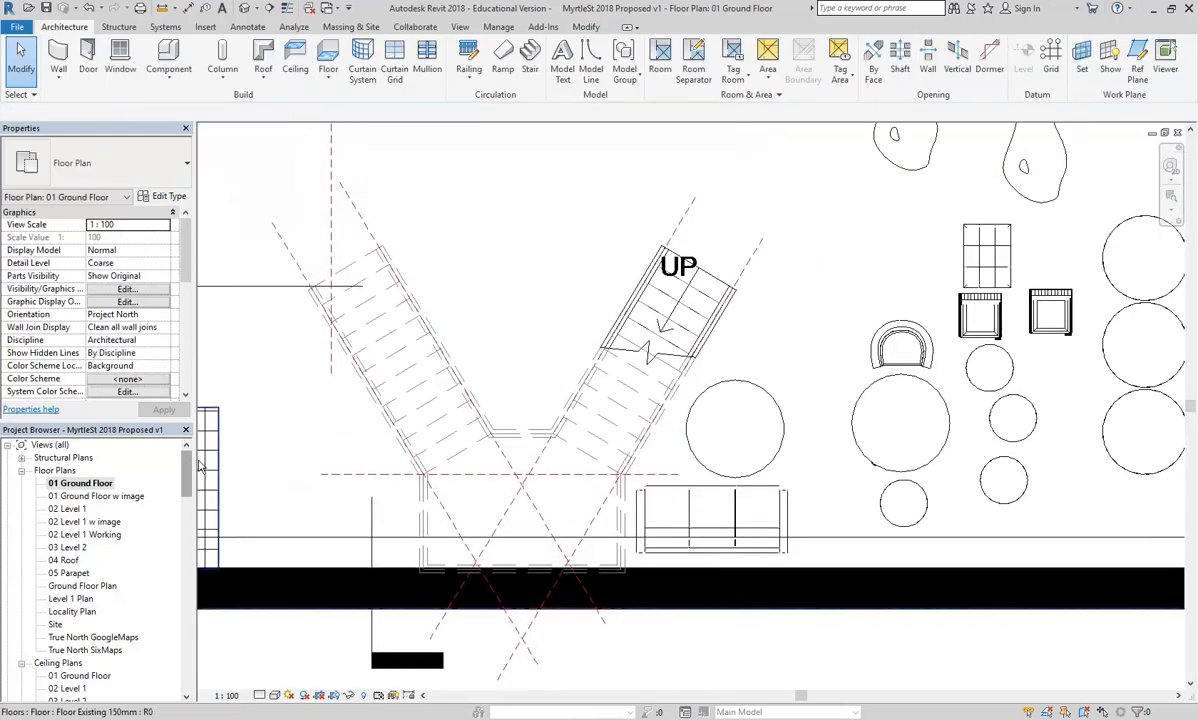
# Select the finished stair and isolate it in the 3D view with a selection box
pyautogui.click(374, 369)
pyautogui.click(350, 286)
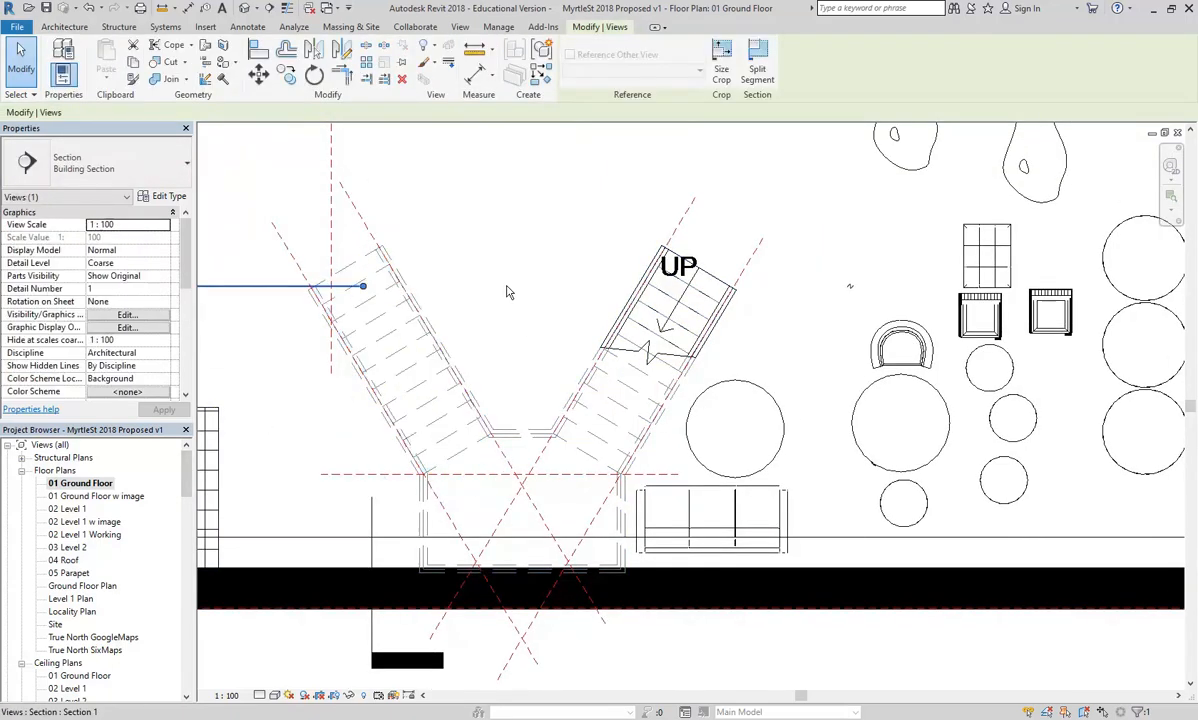
pyautogui.click(552, 425)
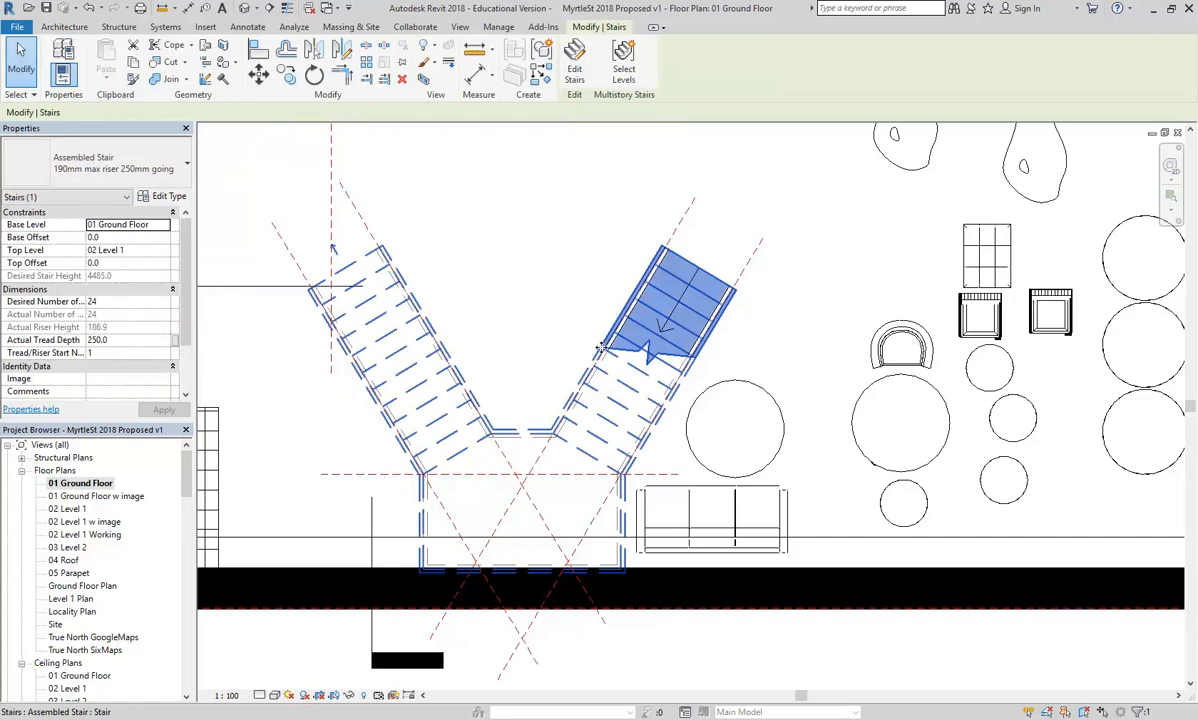
pyautogui.click(424, 79)
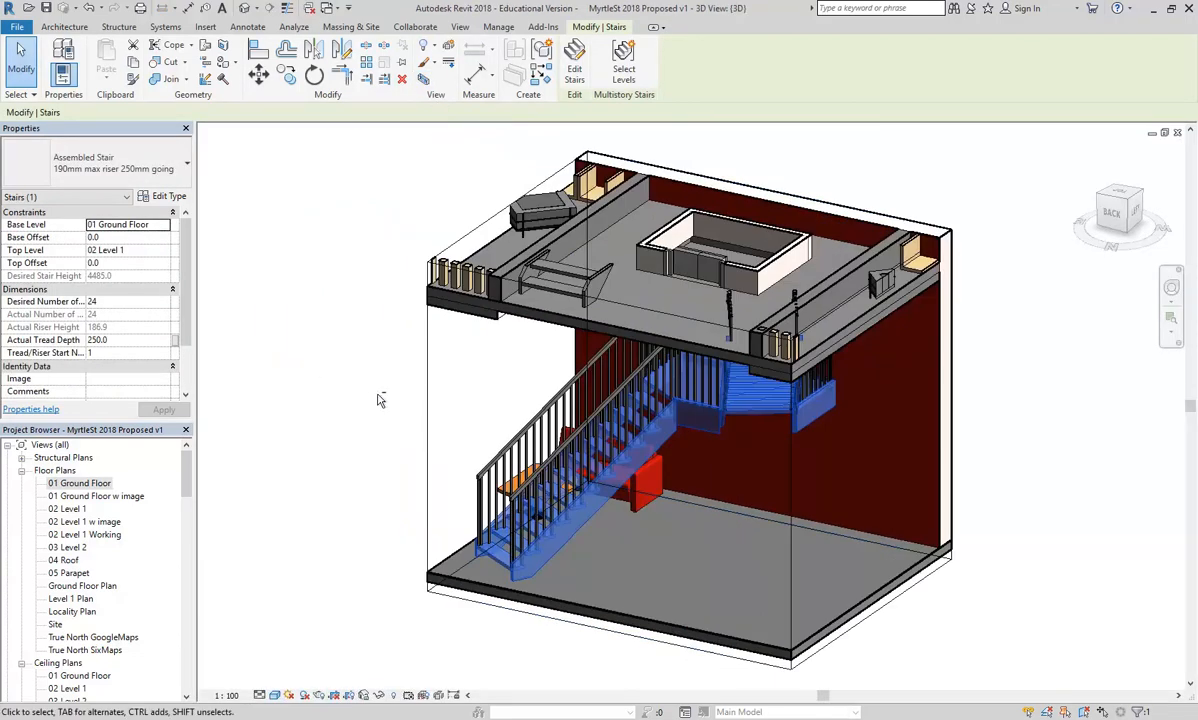
# Examine the V-shaped stair in 3D from several angles, including its landing, its railings and the floor above
pyautogui.keyDown('shift'); pyautogui.moveTo(378, 400); pyautogui.dragTo(648, 333, button='middle'); pyautogui.keyUp('shift')
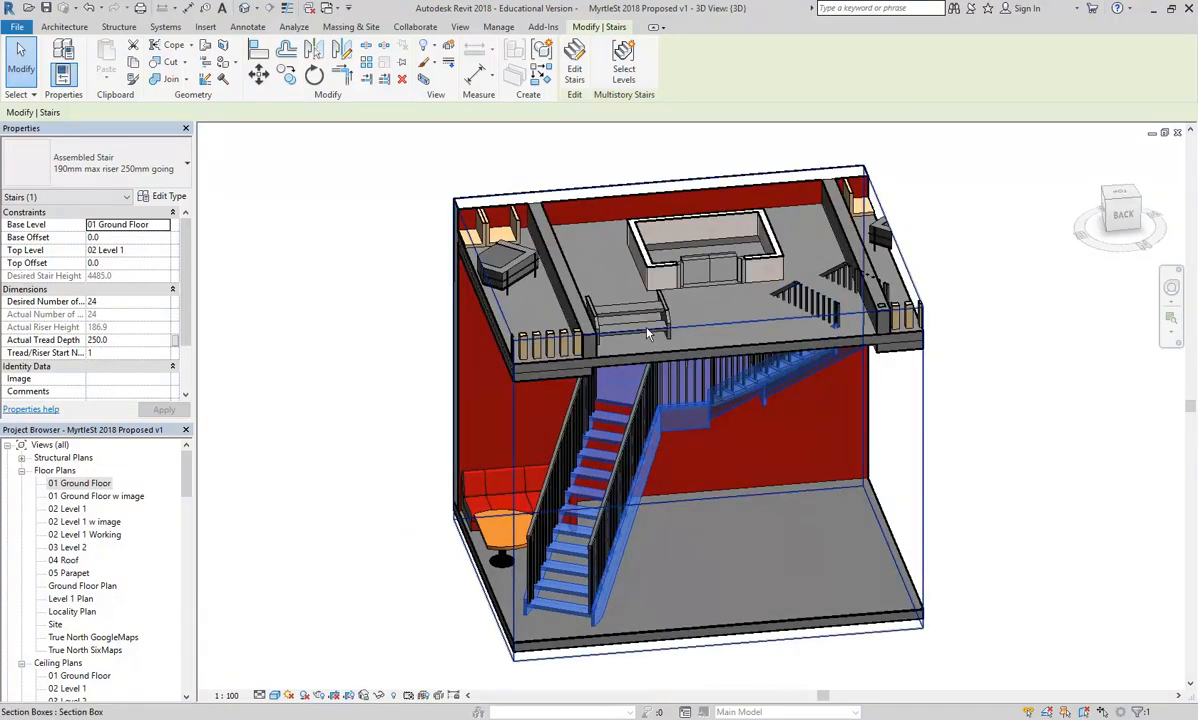
pyautogui.scroll(2, 648, 333)
pyautogui.click(629, 309)
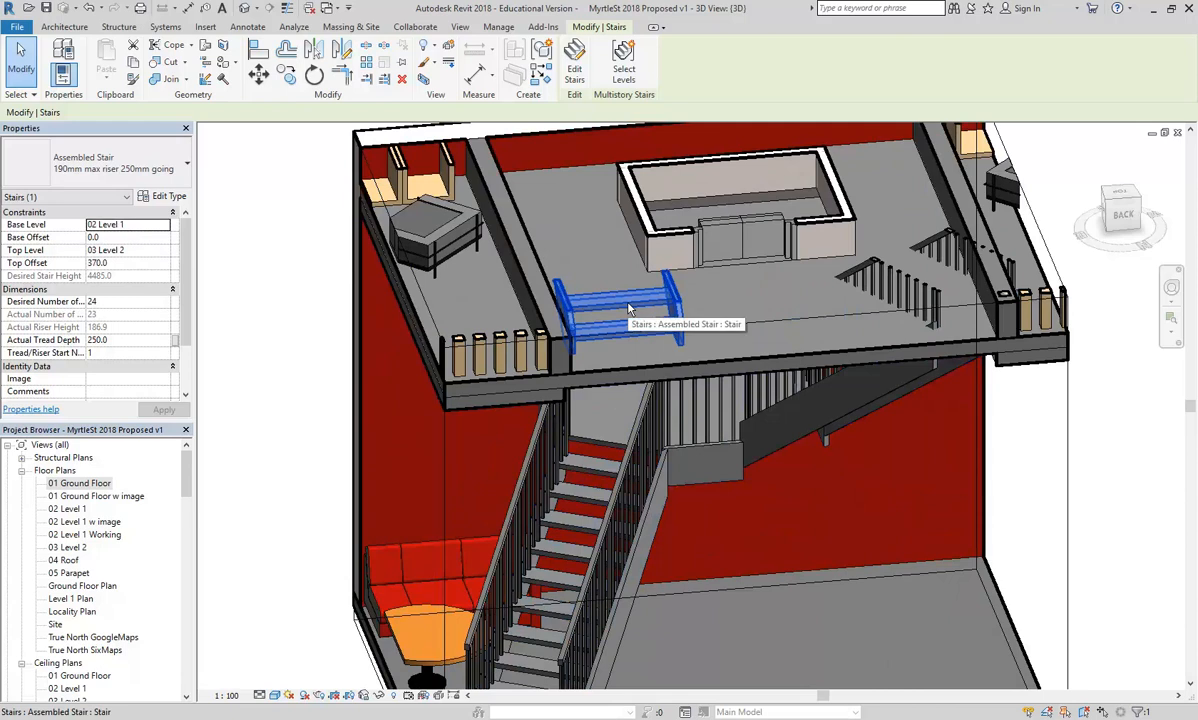
pyautogui.press('Escape')
pyautogui.scroll(-3, 599, 328)
pyautogui.keyDown('shift'); pyautogui.moveTo(691, 429); pyautogui.dragTo(834, 508, button='middle'); pyautogui.keyUp('shift')
pyautogui.scroll(2, 800, 502)
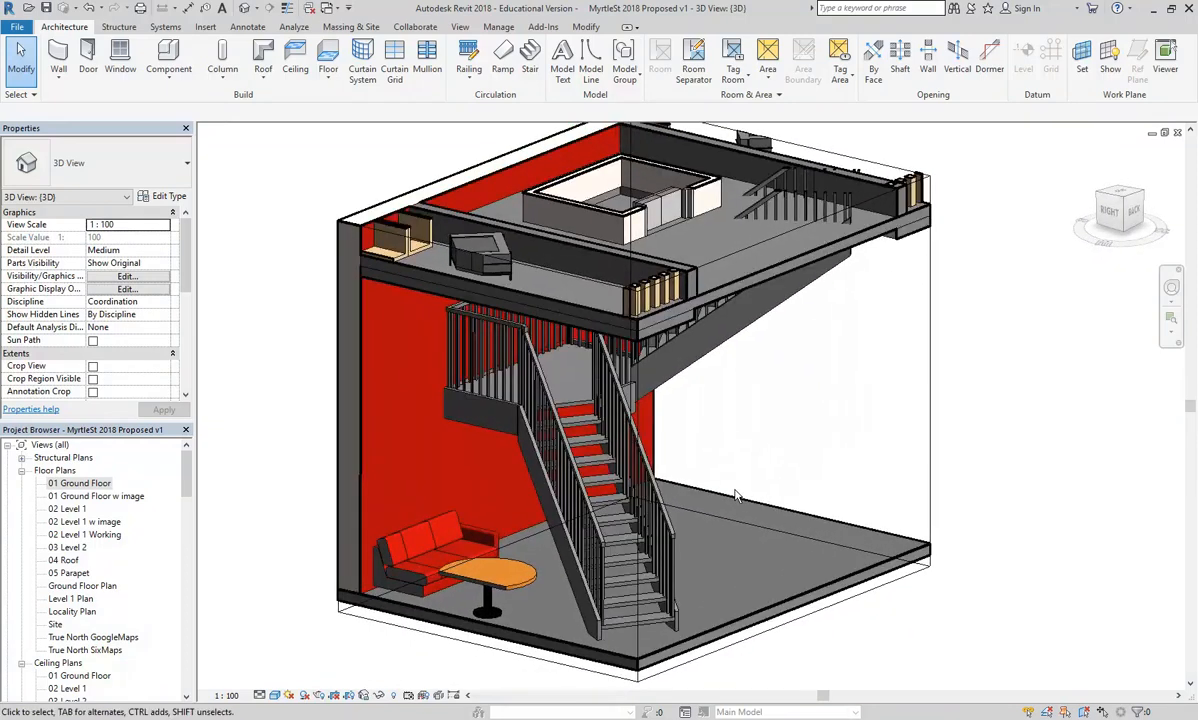
pyautogui.scroll(2, 657, 492)
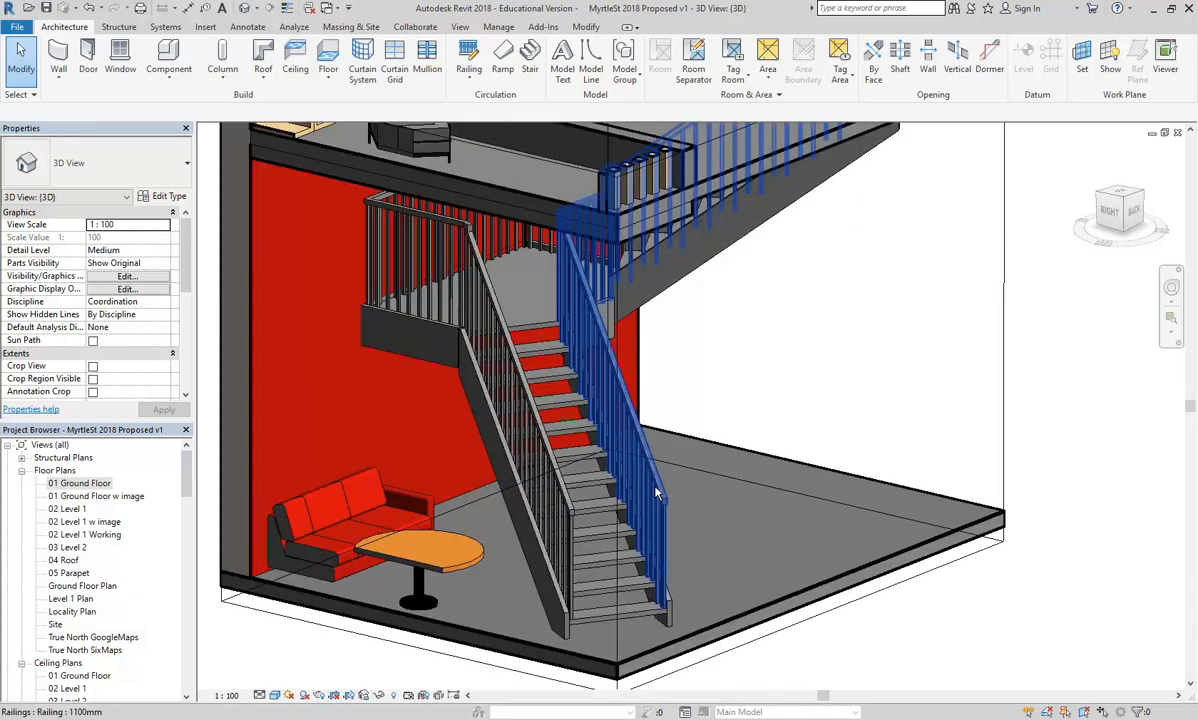
pyautogui.click(657, 492)
pyautogui.press('Escape')
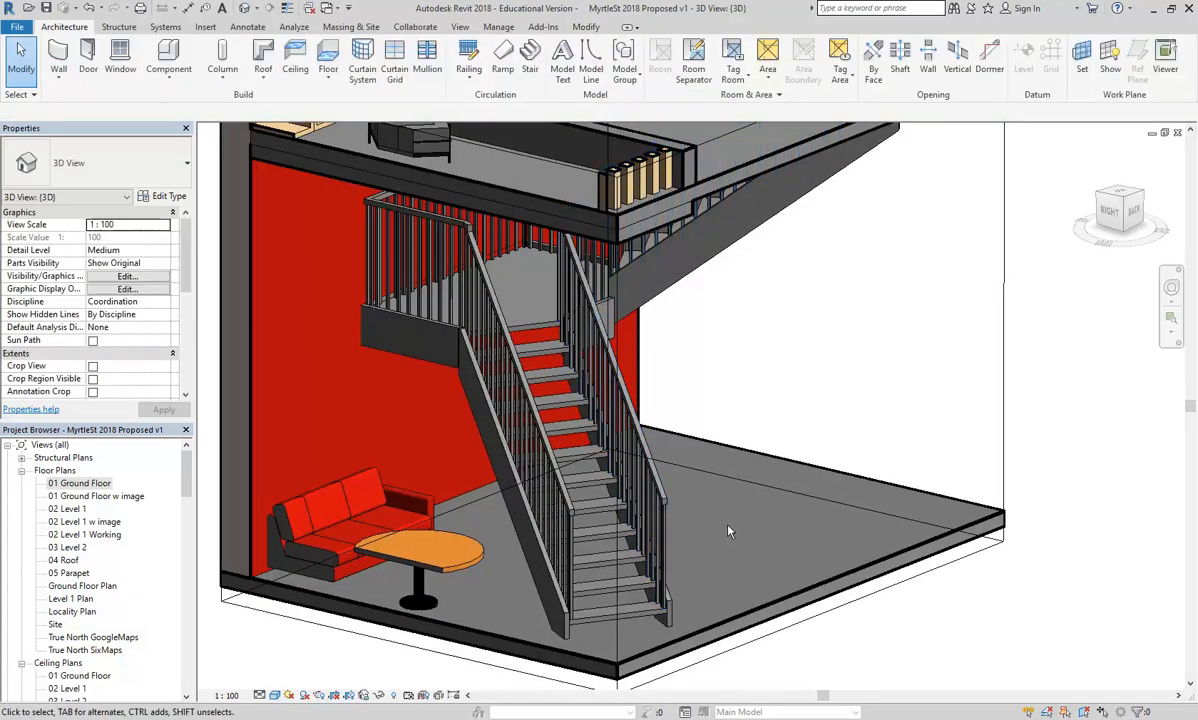
pyautogui.keyDown('shift'); pyautogui.moveTo(728, 531); pyautogui.dragTo(556, 545, button='middle'); pyautogui.keyUp('shift')
pyautogui.scroll(-2, 558, 543)
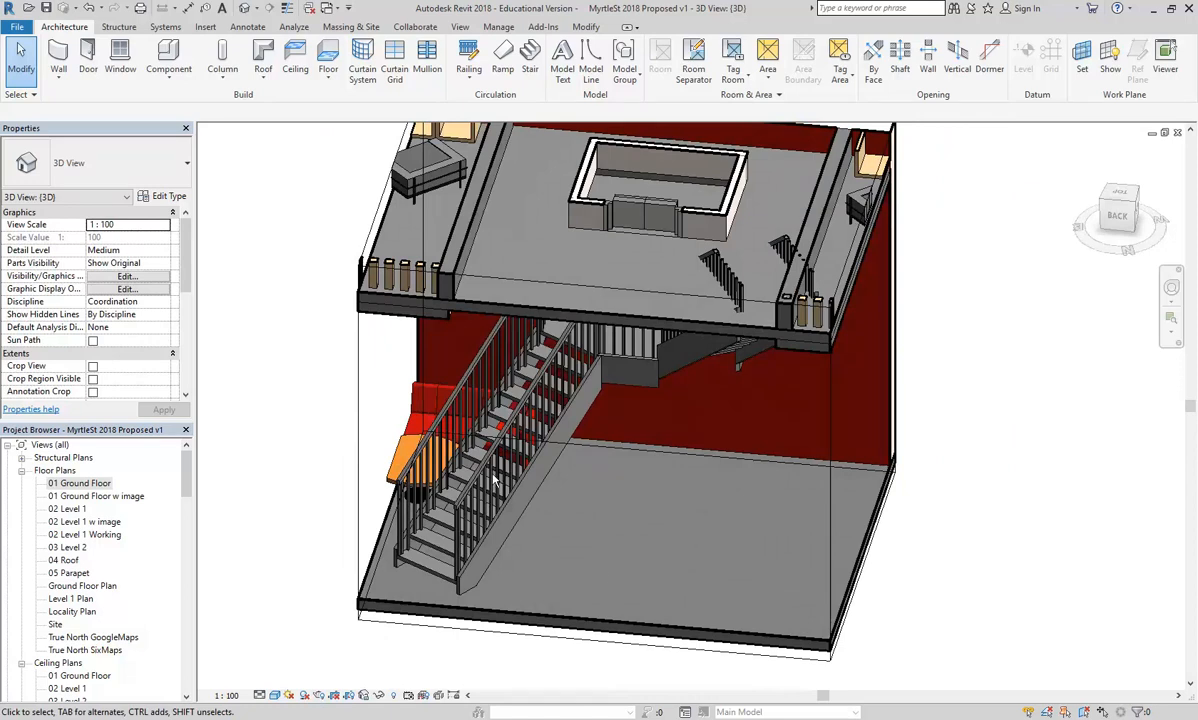
pyautogui.keyDown('shift'); pyautogui.moveTo(233, 287); pyautogui.dragTo(281, 325, button='middle'); pyautogui.keyUp('shift')
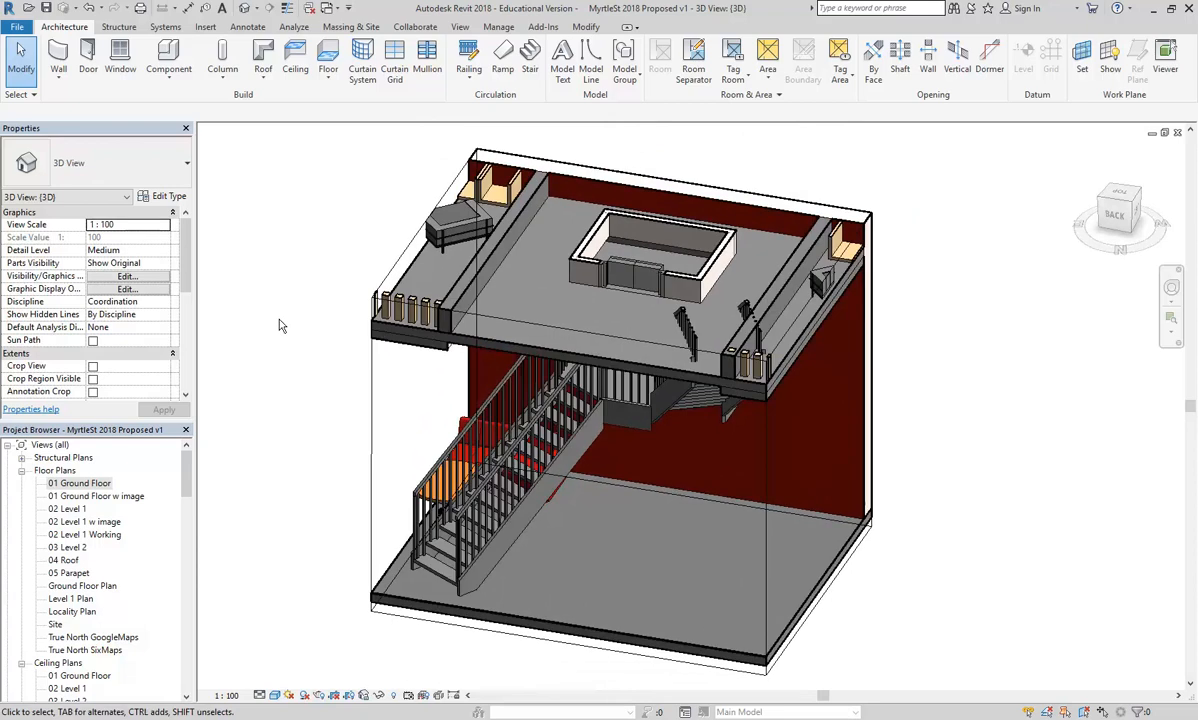
pyautogui.click(449, 465)
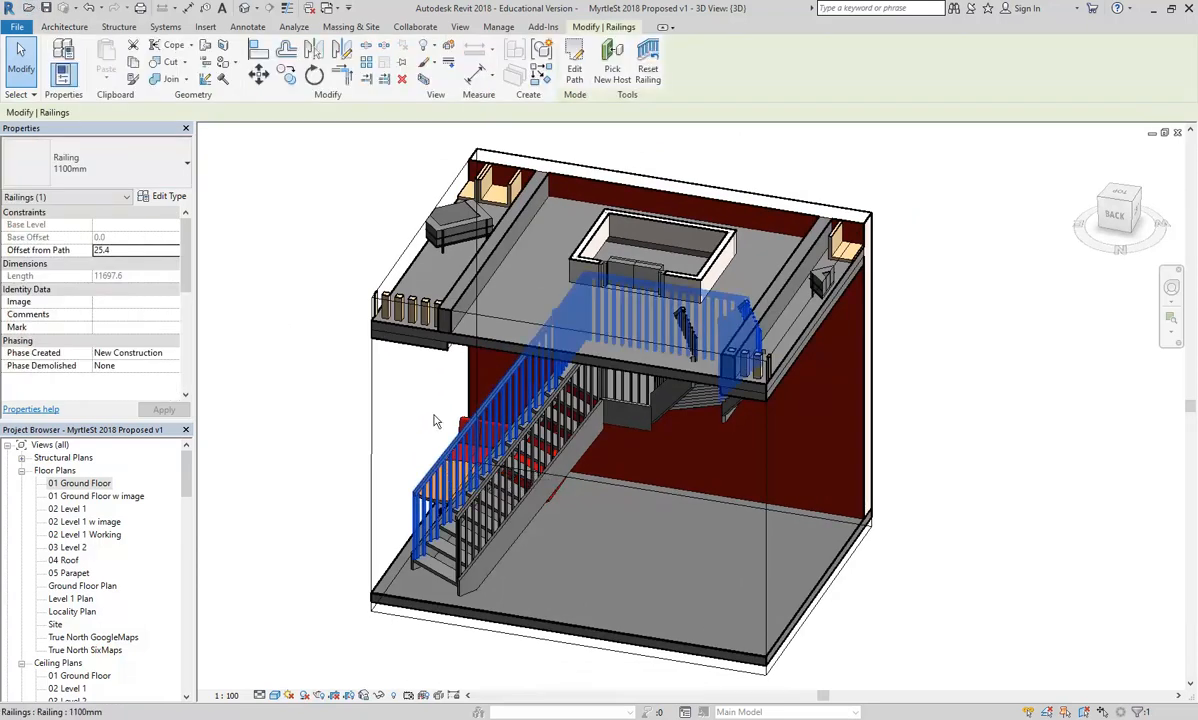
pyautogui.press('Delete')
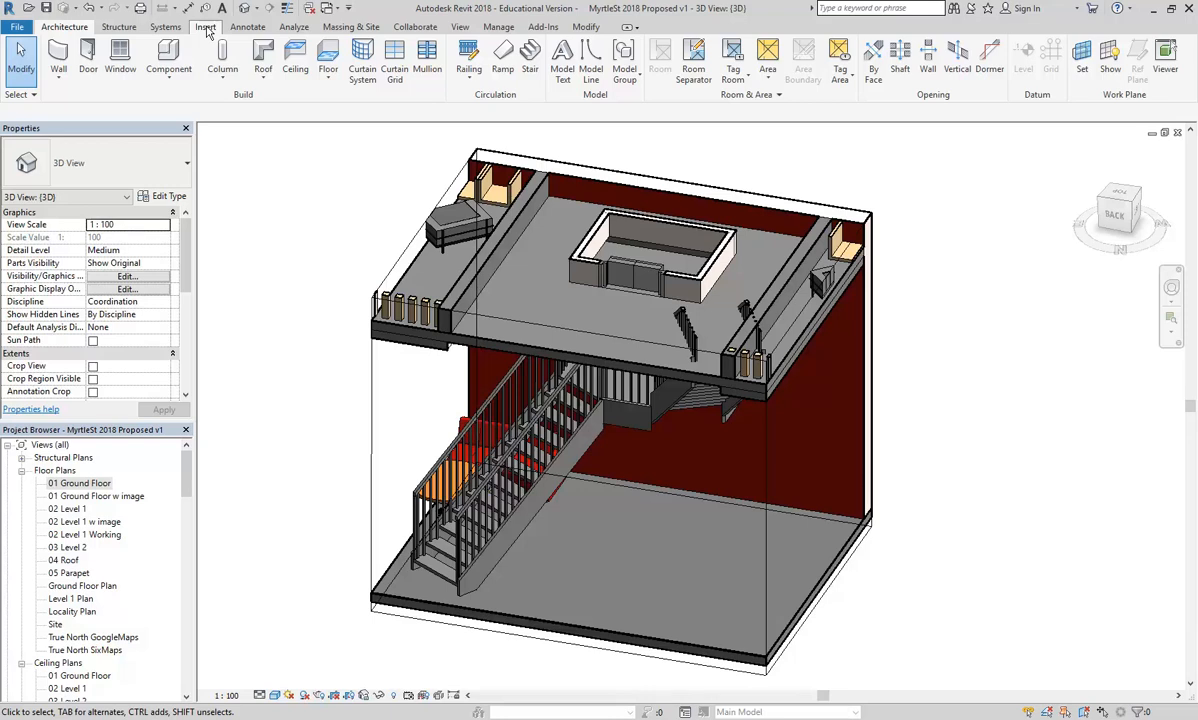
# Browse the Balusters folder of the metric family library's railings and preview the Baluster Panel - Glass w Brackets family
pyautogui.click(205, 27)
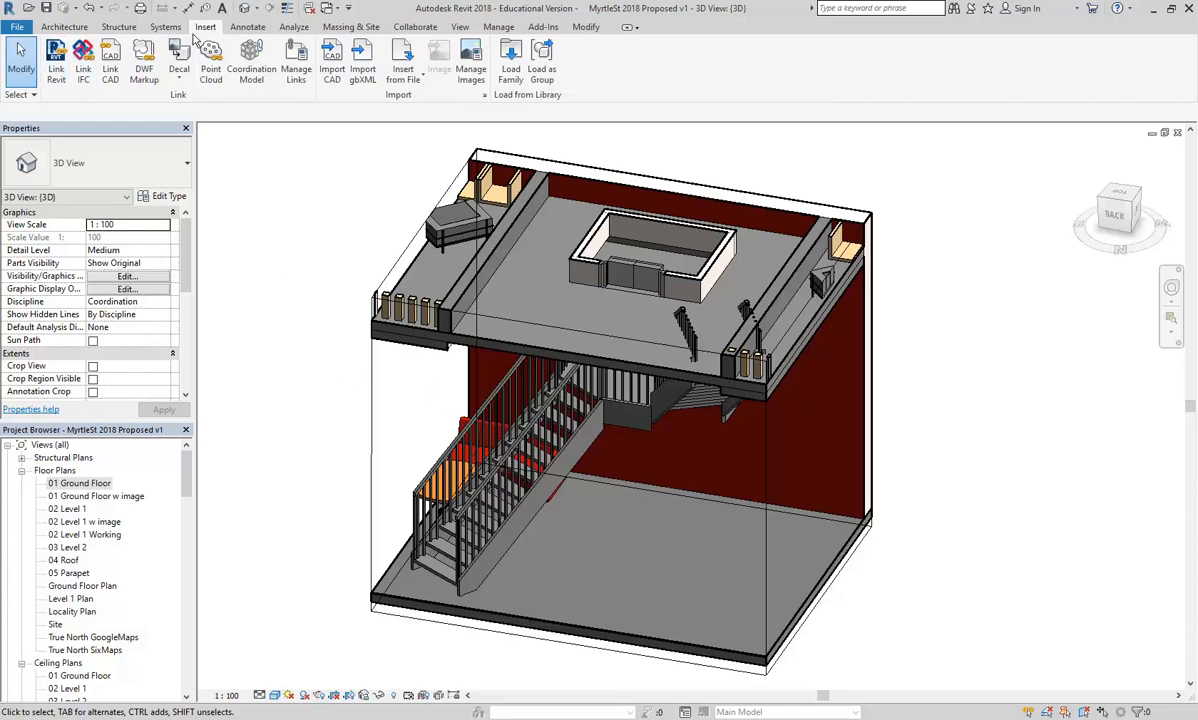
pyautogui.click(510, 68)
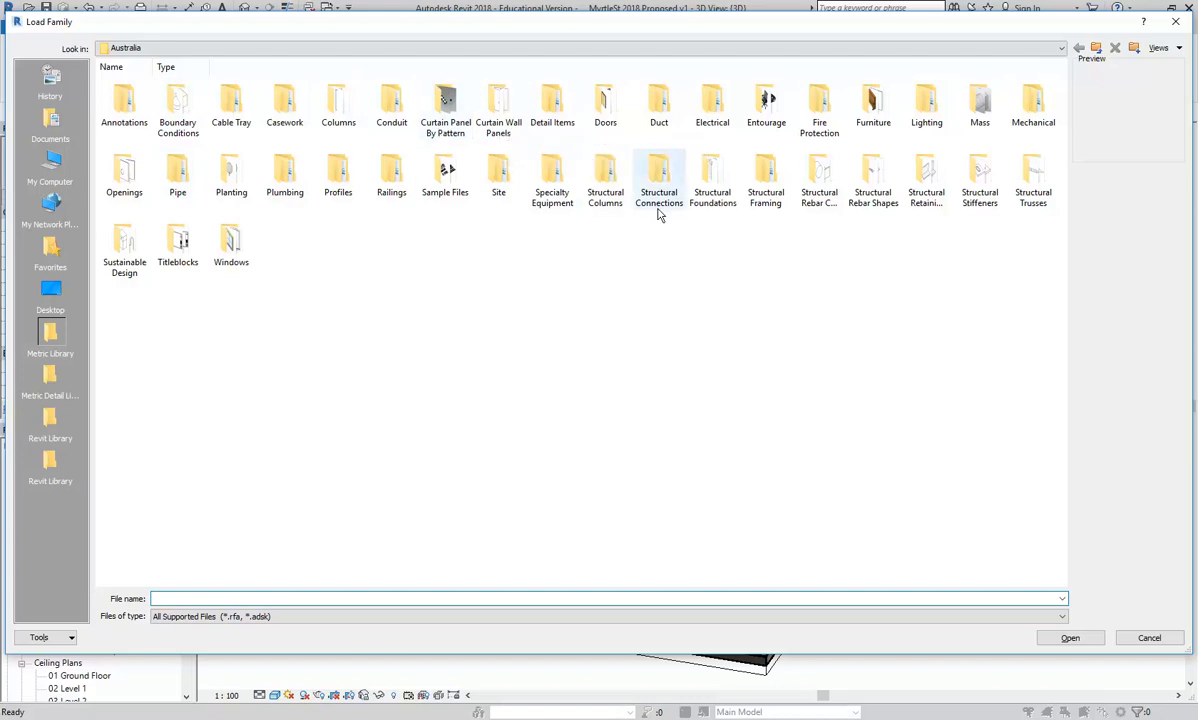
pyautogui.doubleClick(391, 172)
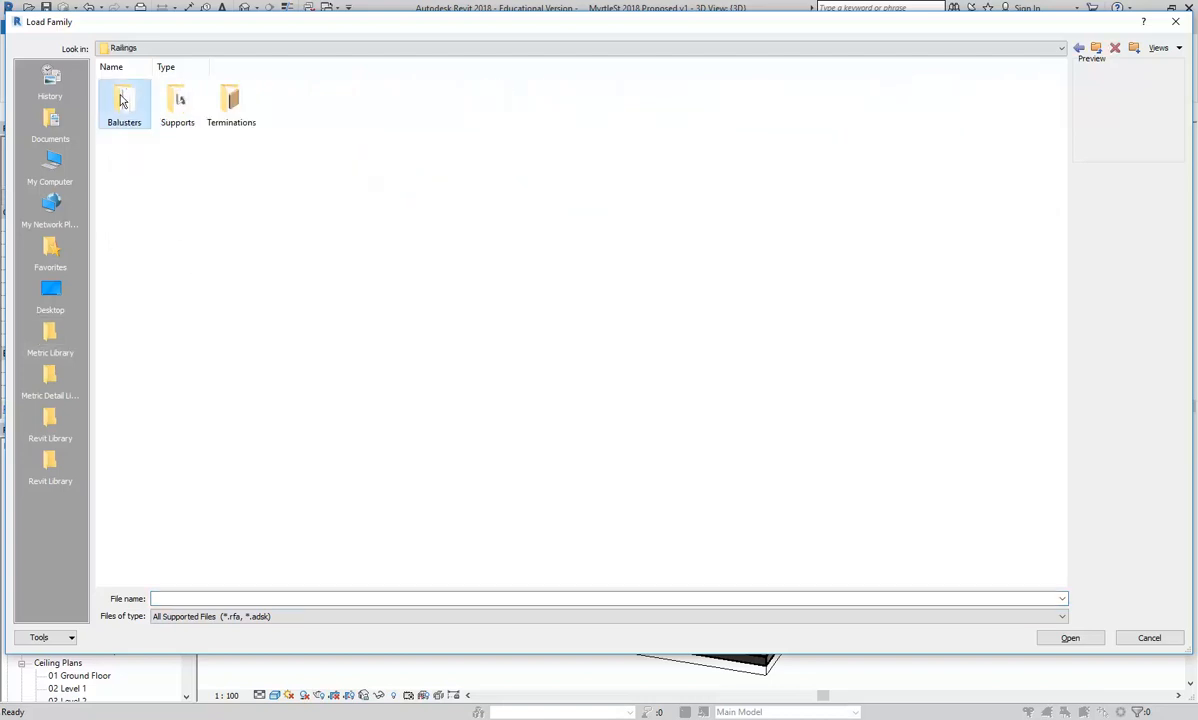
pyautogui.doubleClick(121, 100)
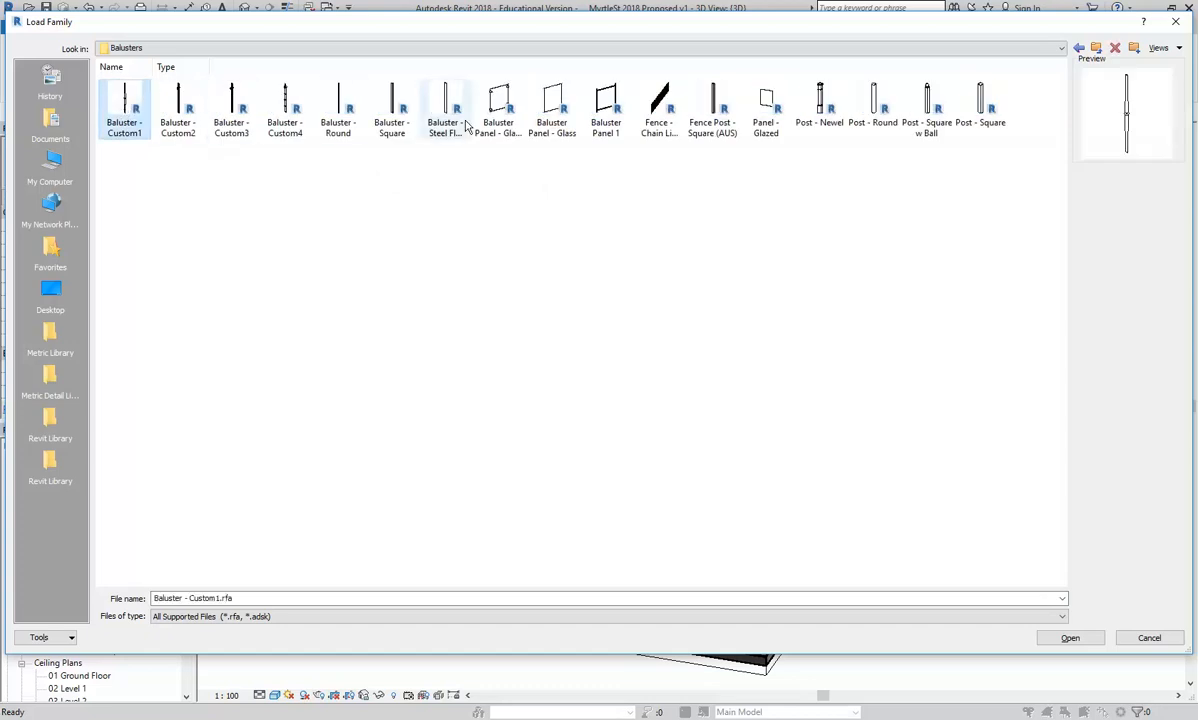
pyautogui.click(500, 112)
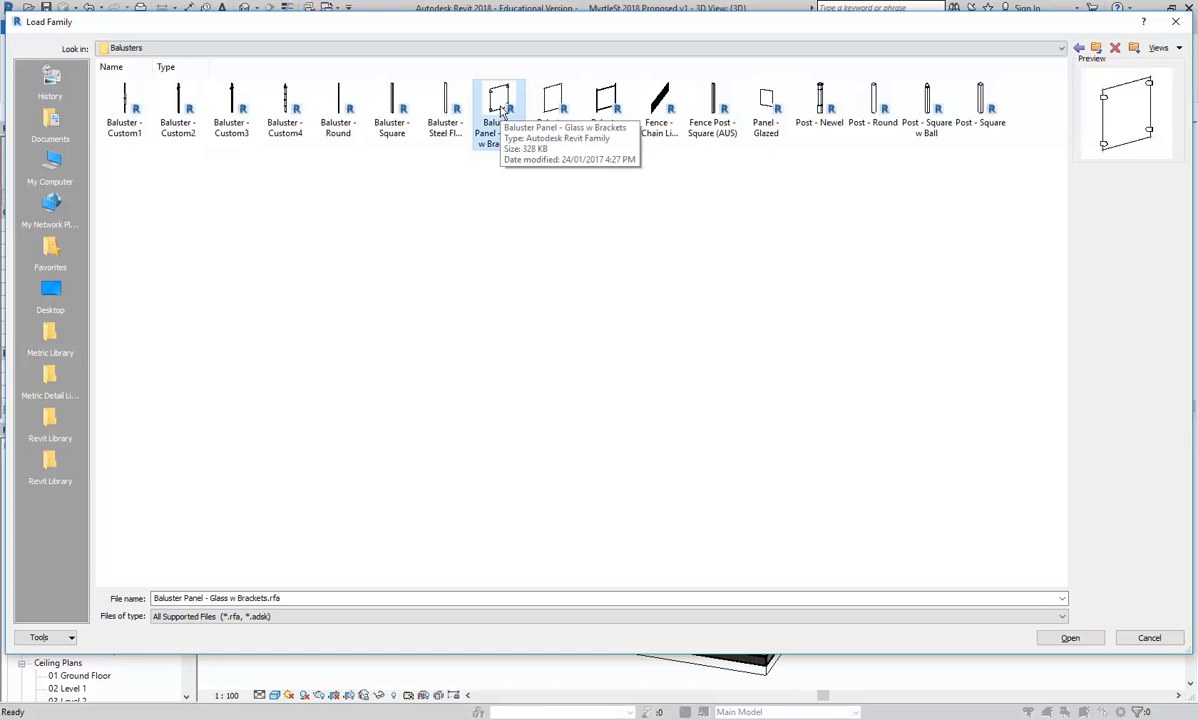
pyautogui.click(1149, 637)
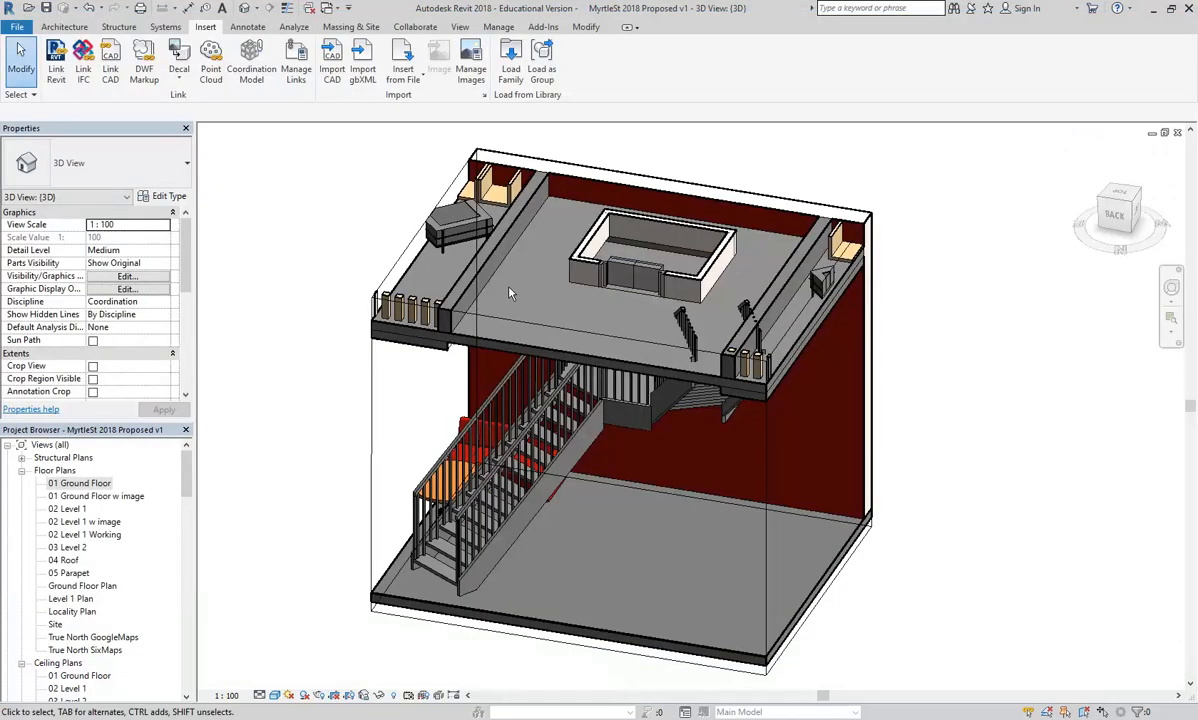
pyautogui.rightClick(262, 189)
pyautogui.rightClick(285, 193)
pyautogui.click(296, 203)
pyautogui.click(17, 27)
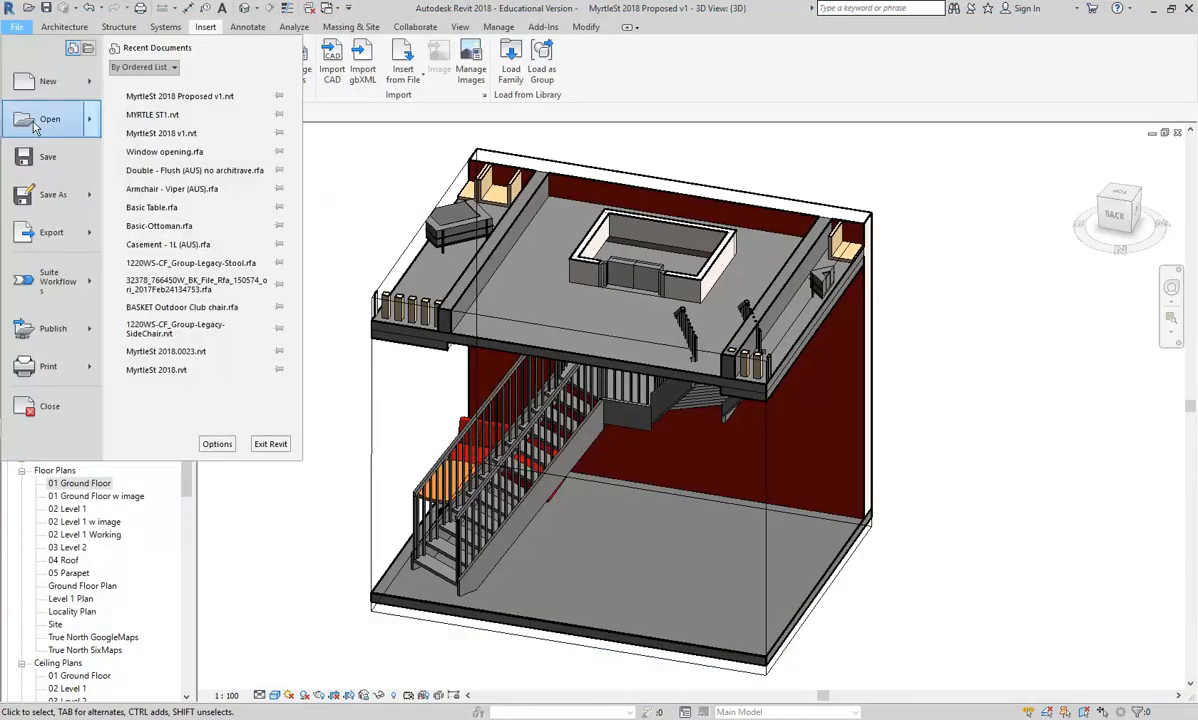
pyautogui.click(35, 125)
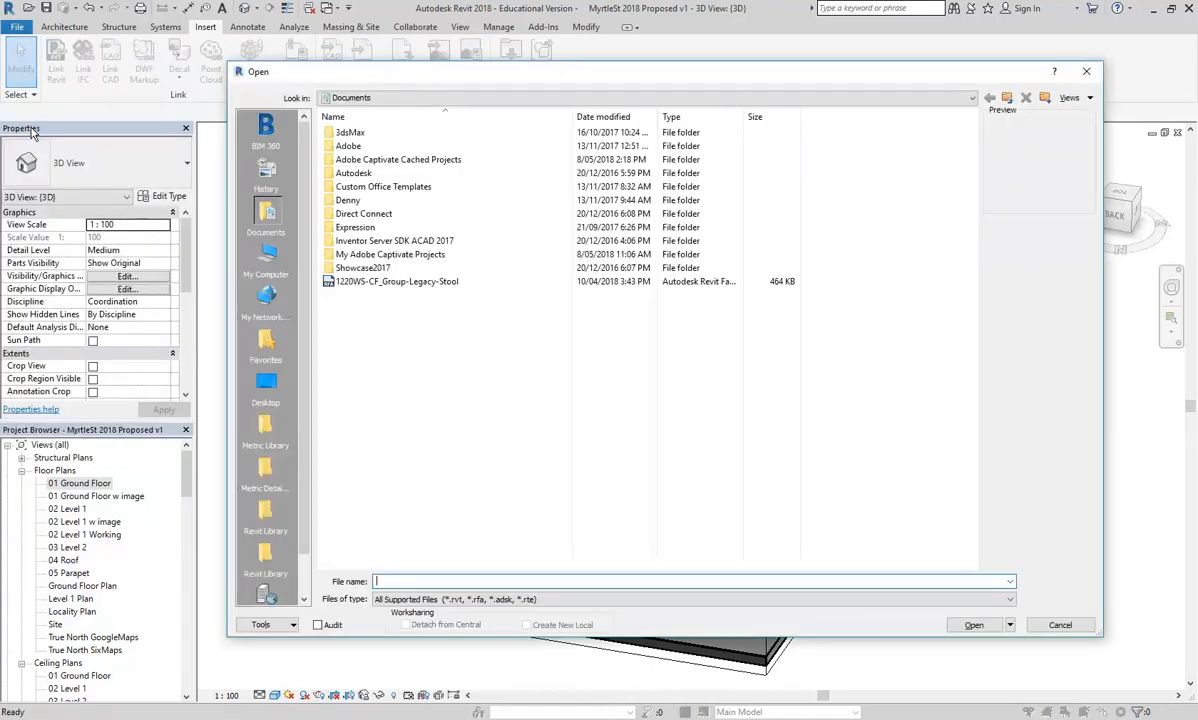
pyautogui.click(1060, 625)
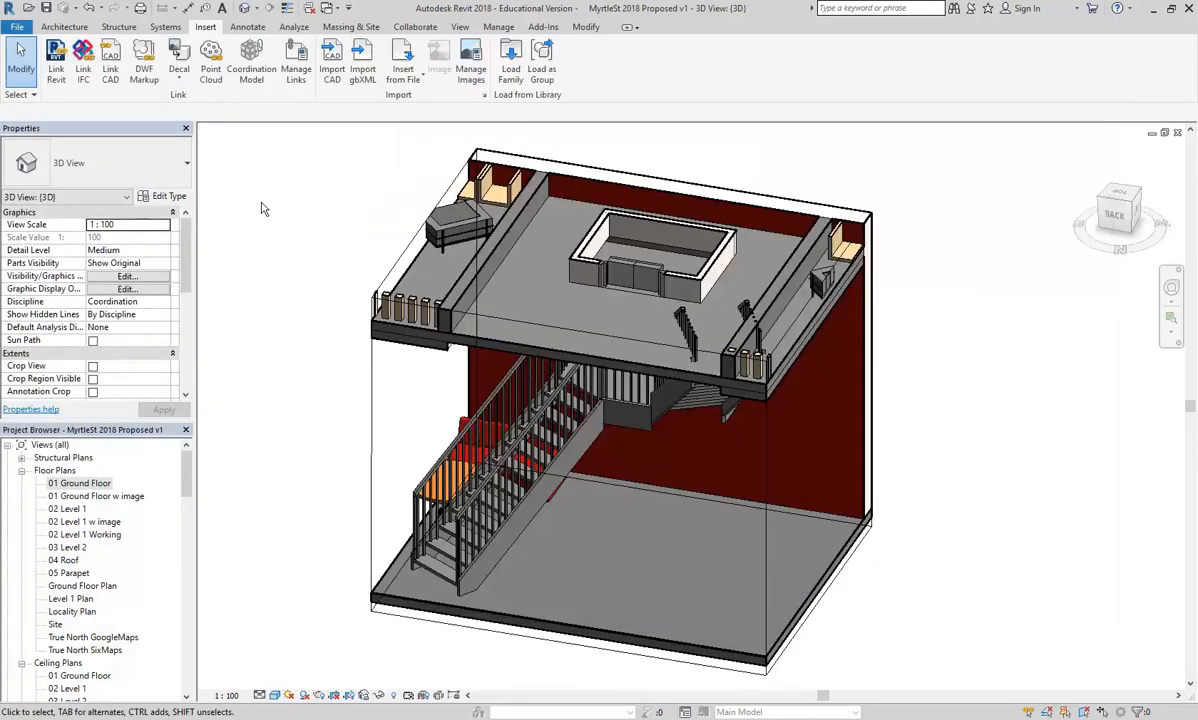
# Open the Railings sample project from the Metric Library's Sample Files folder and view its railing types in 3D
pyautogui.click(18, 28)
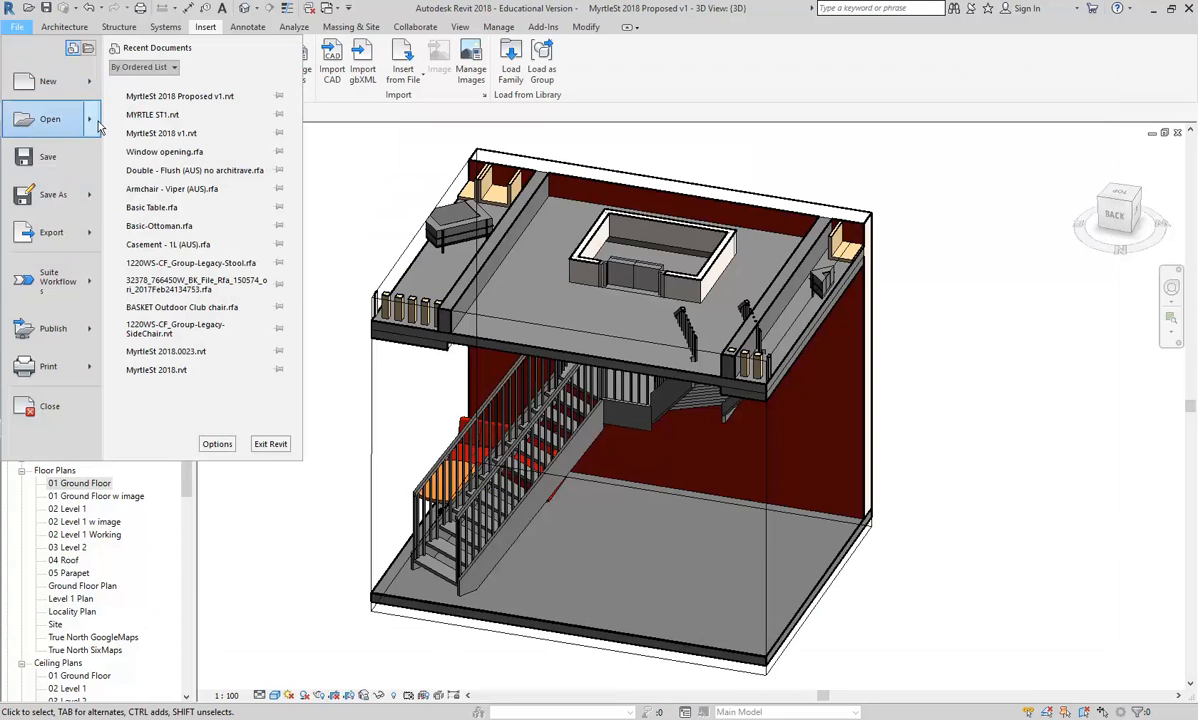
pyautogui.moveTo(98, 125)
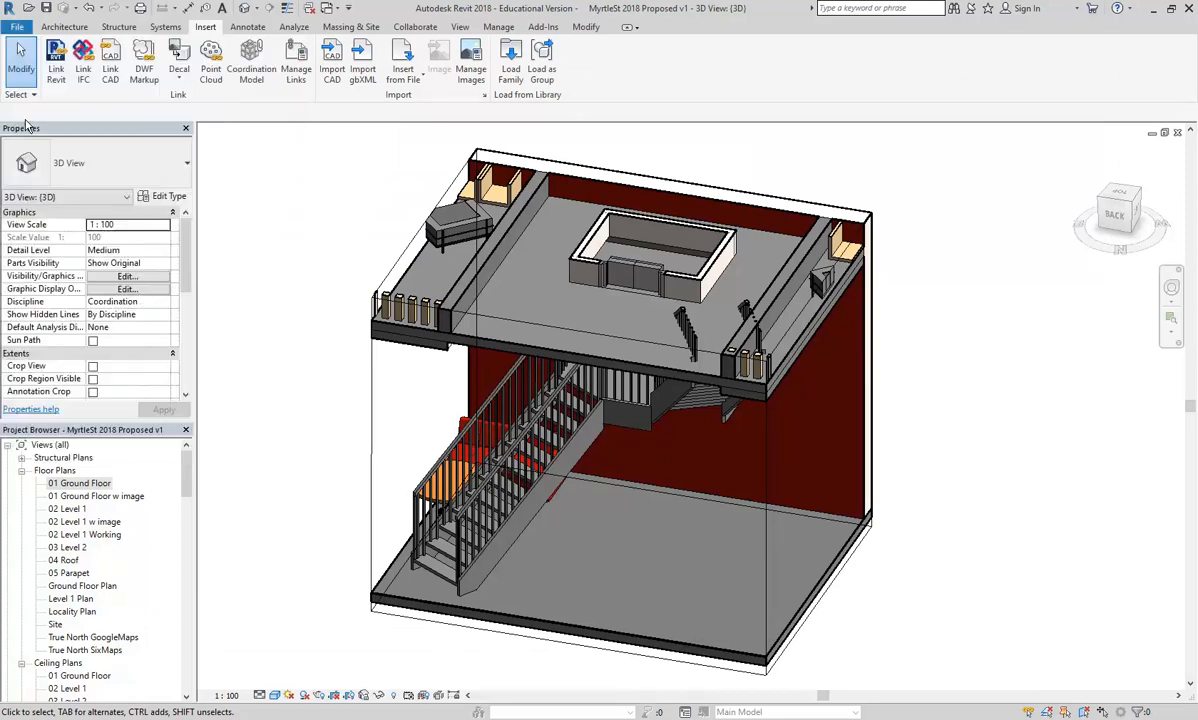
pyautogui.click(27, 122)
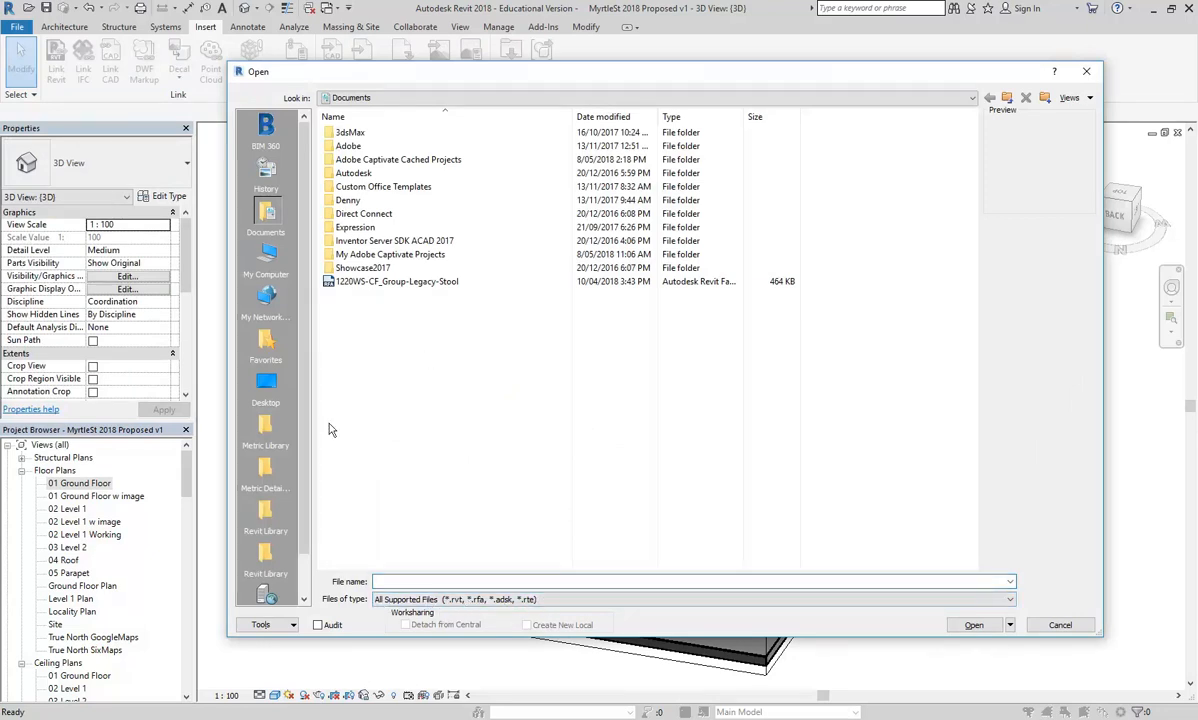
pyautogui.click(266, 432)
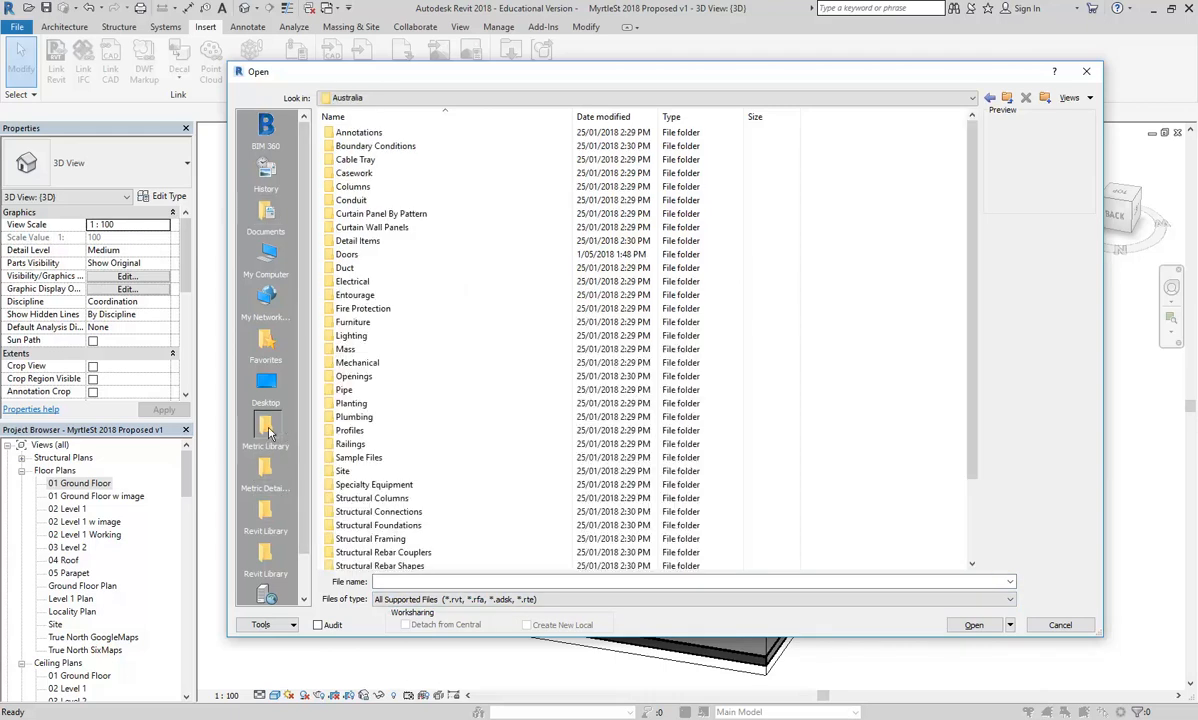
pyautogui.doubleClick(345, 457)
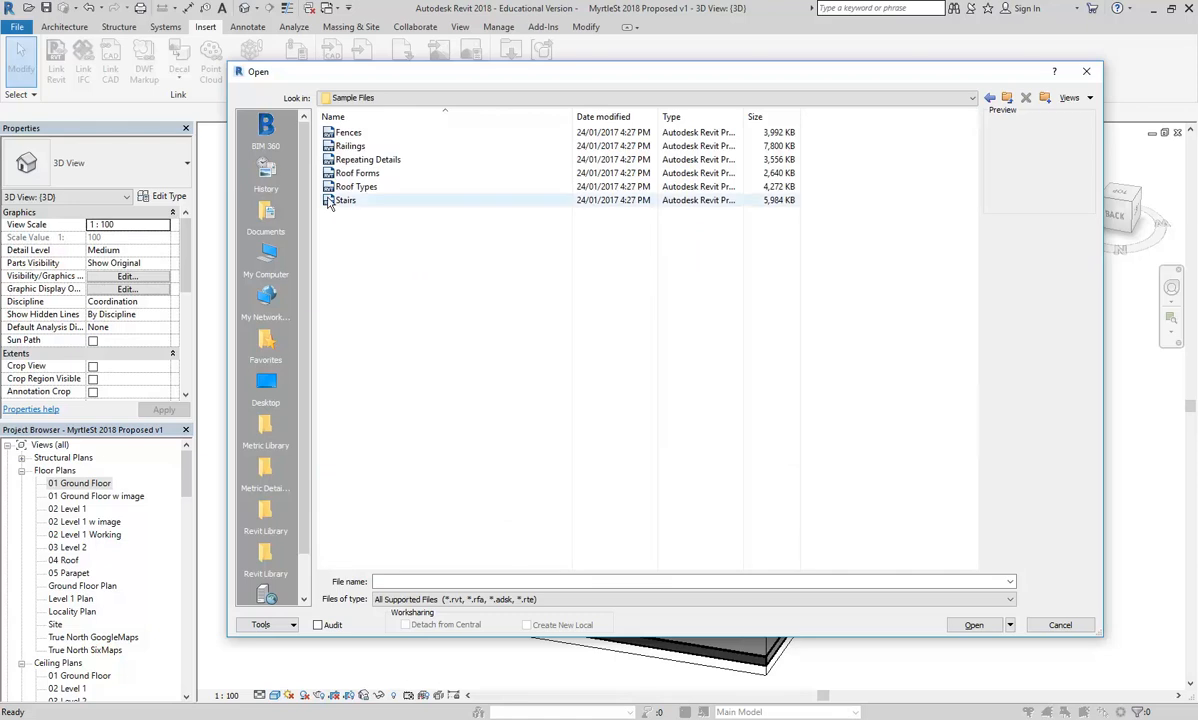
pyautogui.click(343, 146)
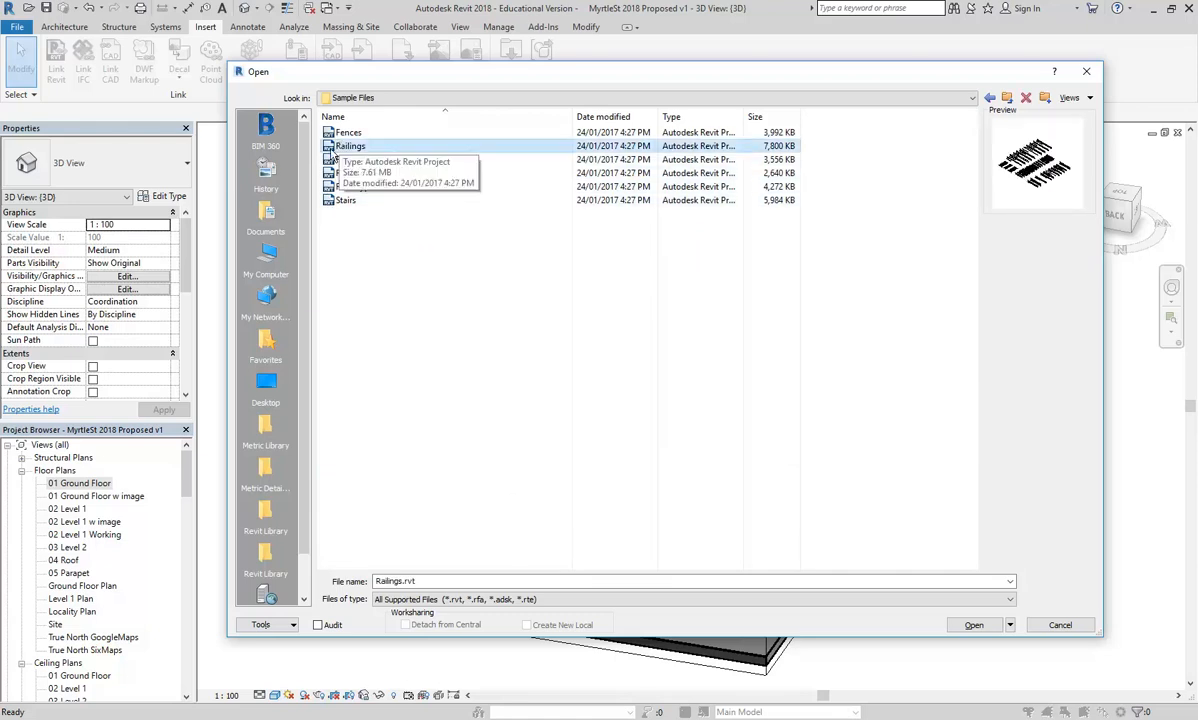
pyautogui.doubleClick(343, 146)
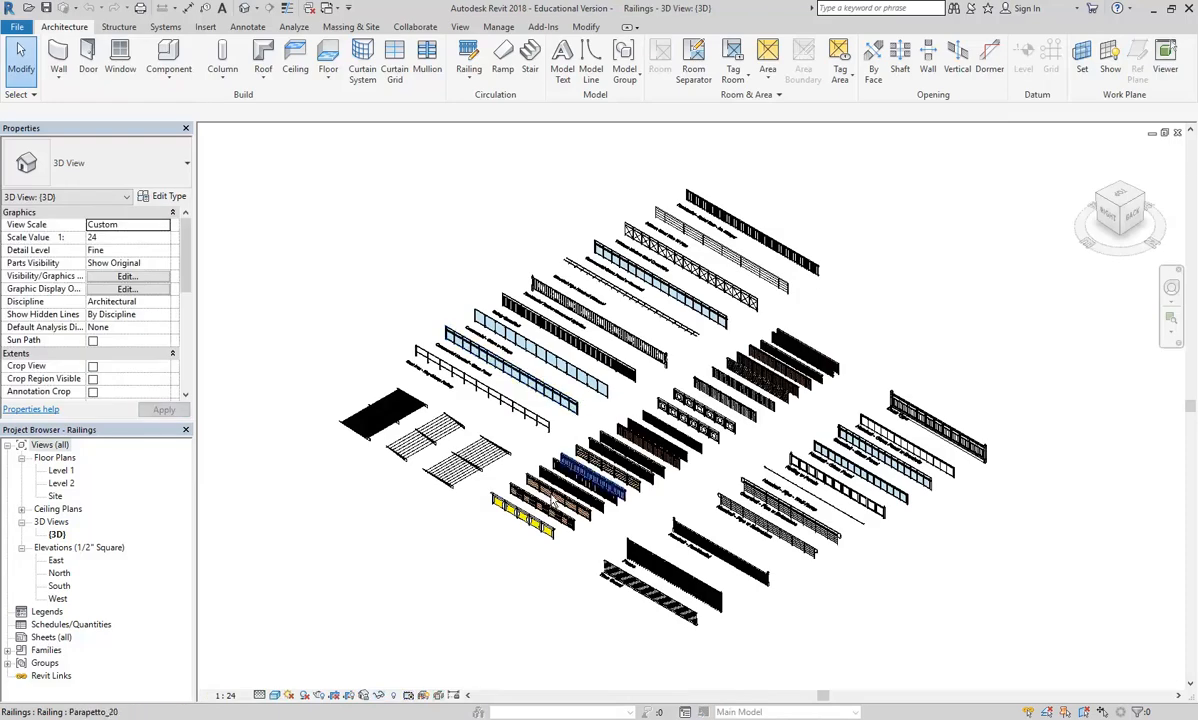
pyautogui.keyDown('shift'); pyautogui.moveTo(600, 415); pyautogui.dragTo(641, 427, button='middle'); pyautogui.keyUp('shift')
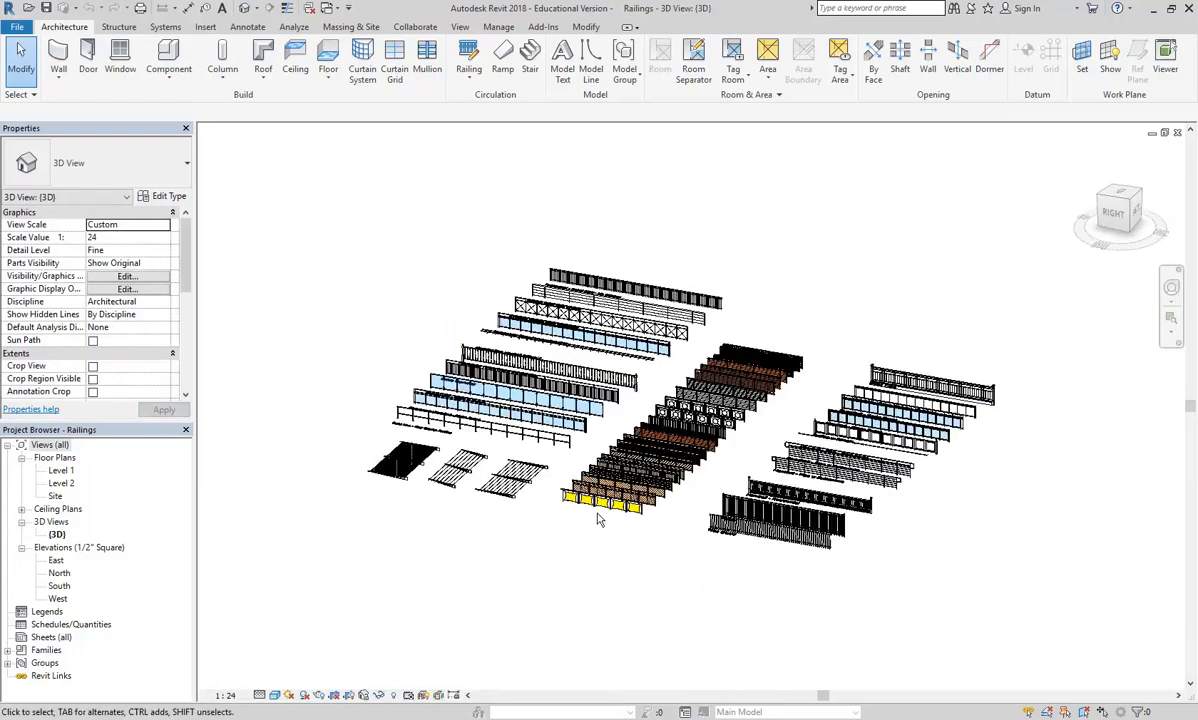
# Examine the Commercial - Glass w Fixings railing and its neighbouring railing types up close in the Railings sample project
pyautogui.scroll(3, 575, 392)
pyautogui.scroll(8, 575, 392)
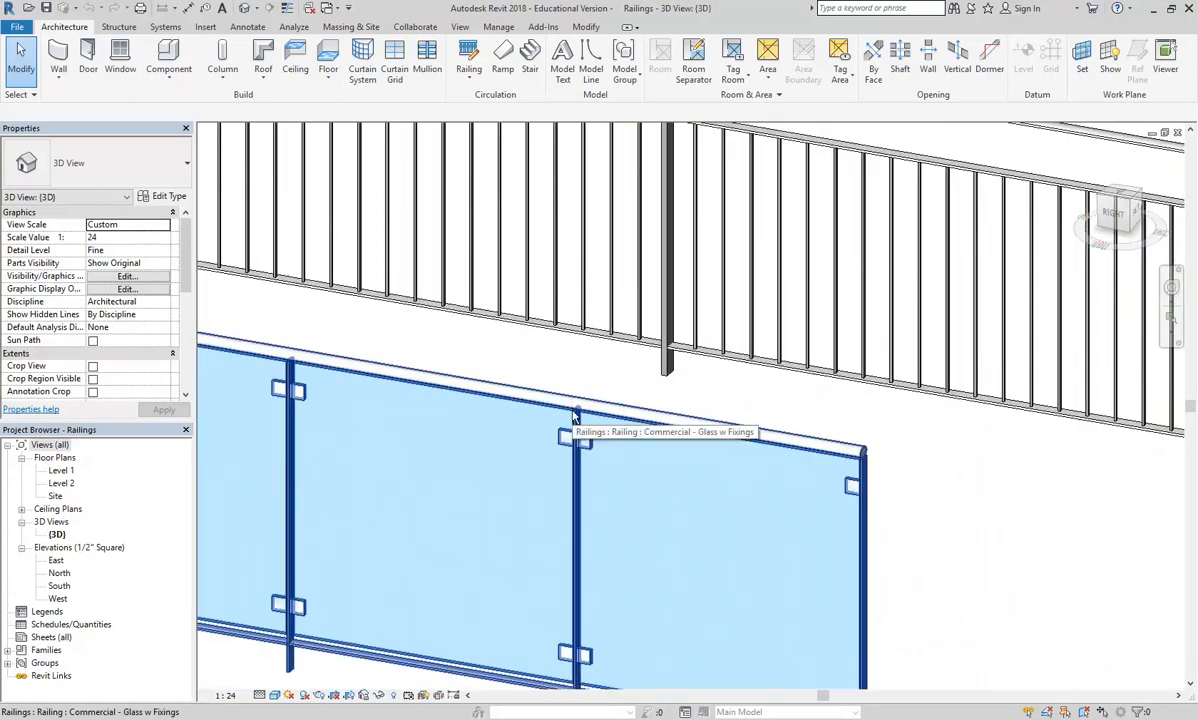
pyautogui.scroll(-1, 517, 396)
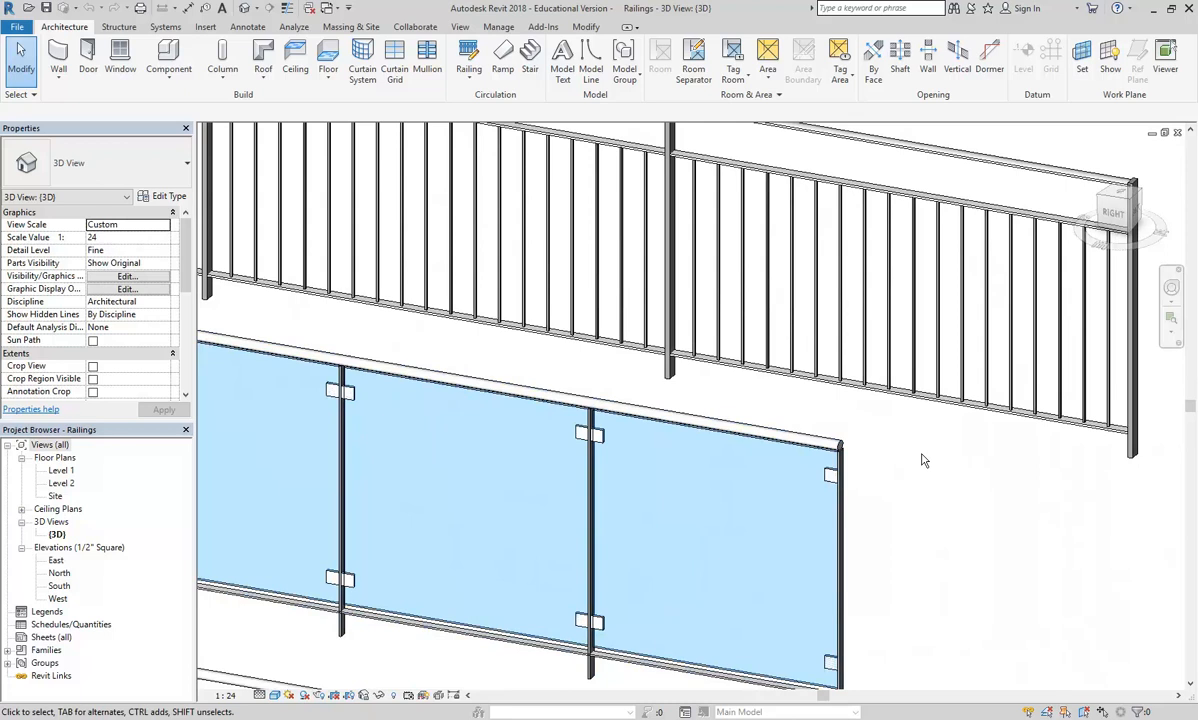
pyautogui.click(697, 425)
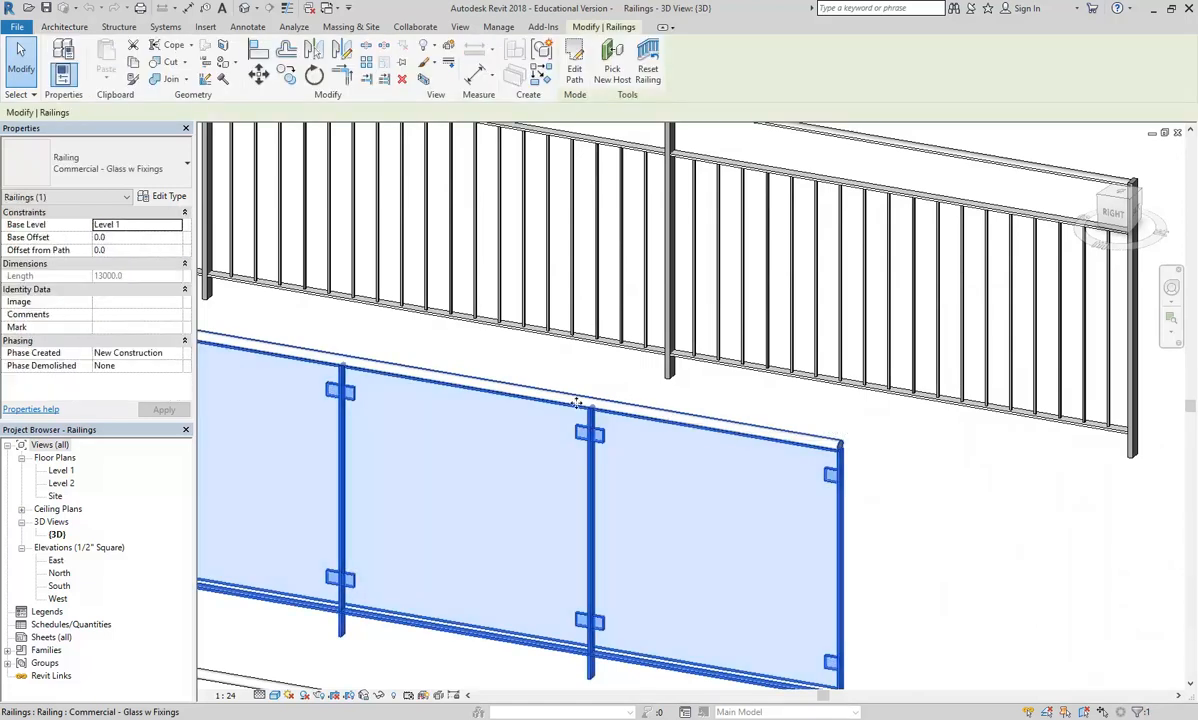
pyautogui.keyDown('shift'); pyautogui.moveTo(576, 402); pyautogui.dragTo(598, 398, button='middle'); pyautogui.keyUp('shift')
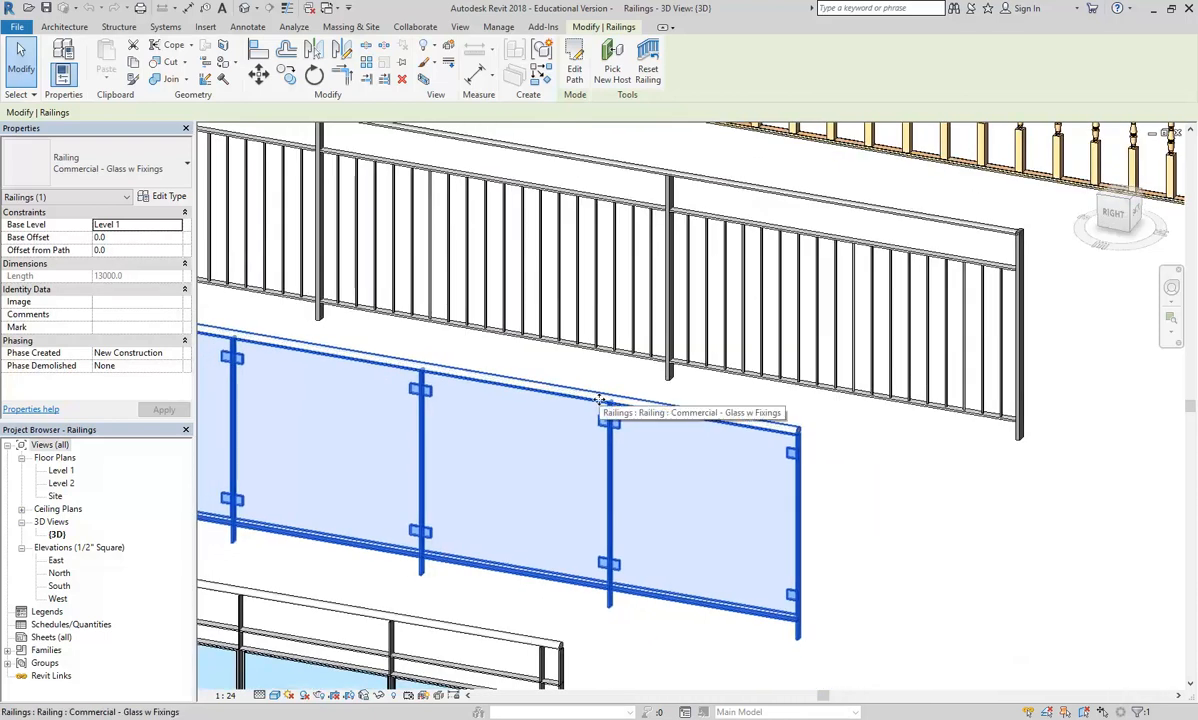
pyautogui.click(965, 479)
pyautogui.scroll(-2, 965, 479)
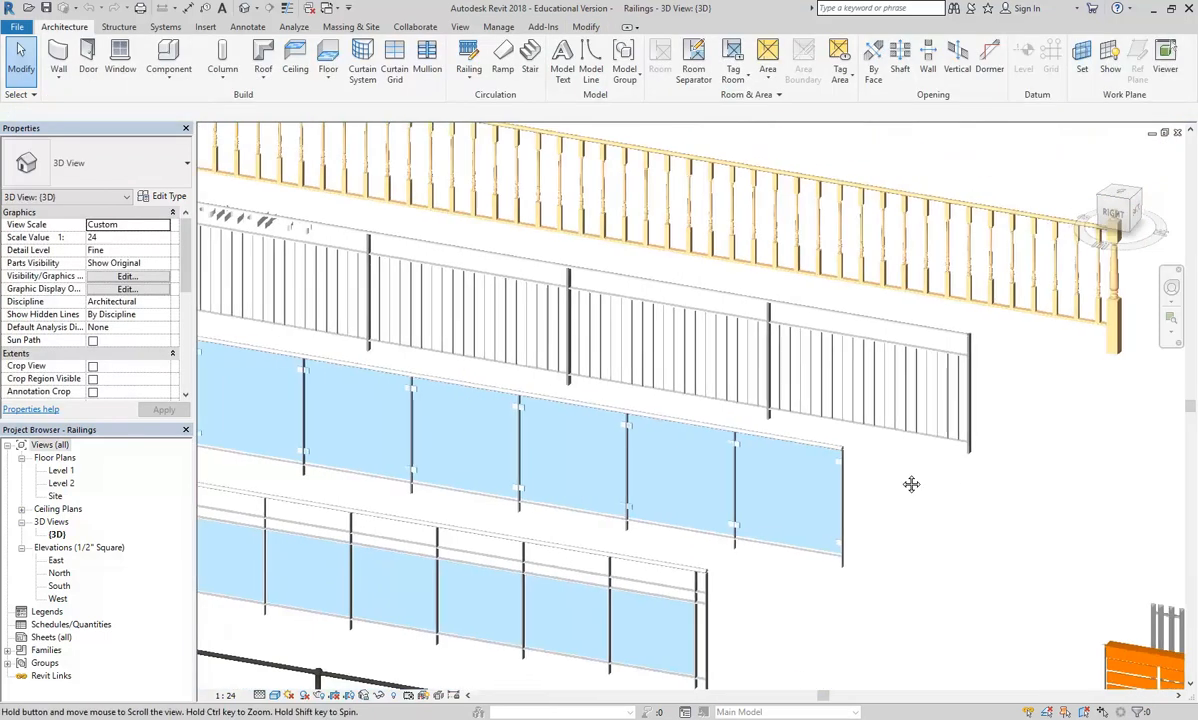
pyautogui.moveTo(965, 479); pyautogui.dragTo(908, 455, button='middle')
# Copy the Commercial - Glass w Fixings railing to the clipboard
pyautogui.click(689, 426)
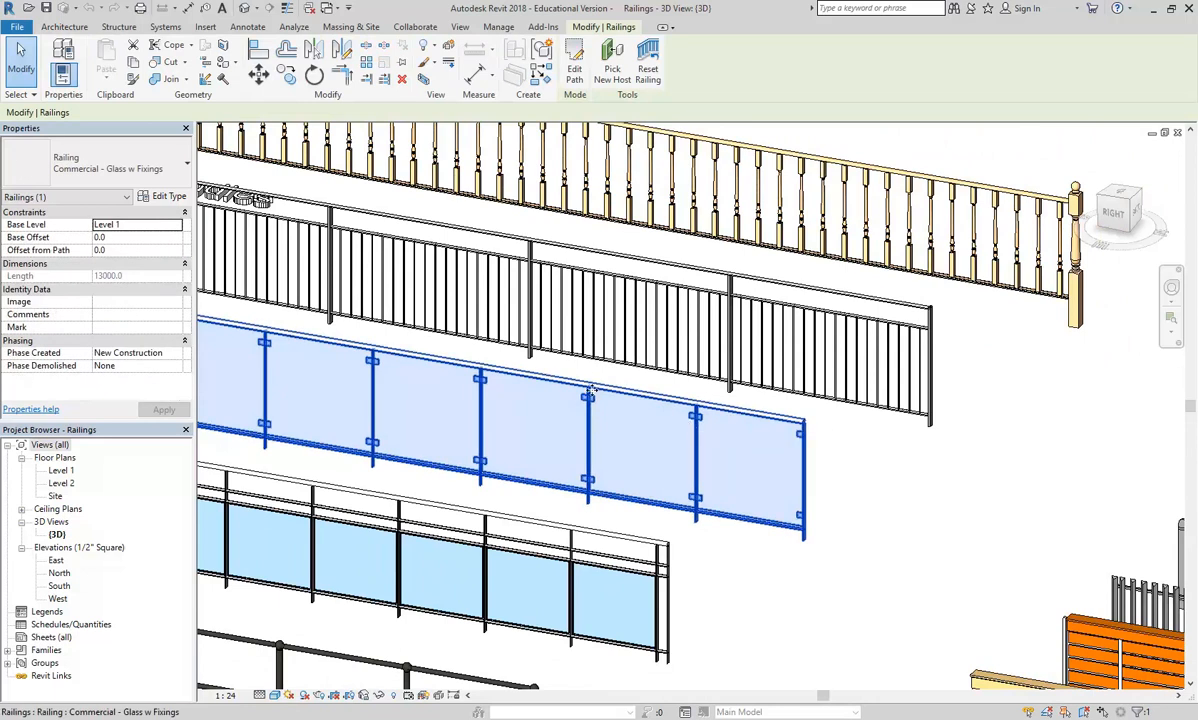
pyautogui.moveTo(593, 390); pyautogui.dragTo(678, 414, button='middle')
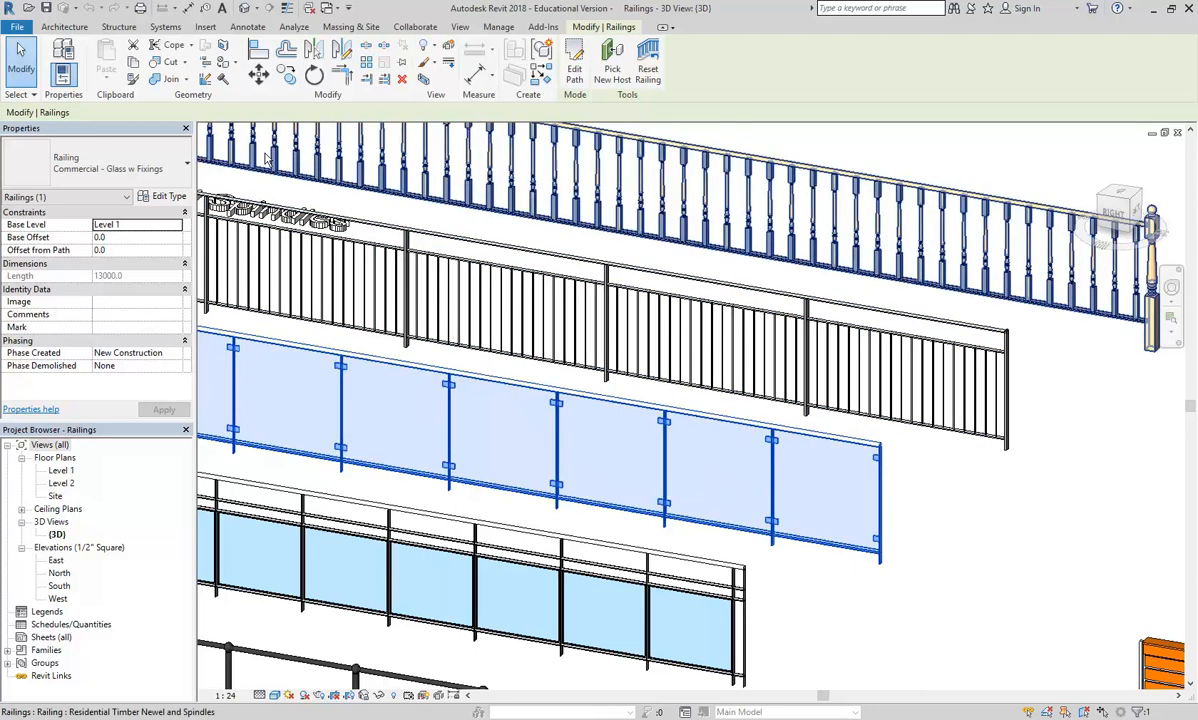
pyautogui.keyDown('ctrl'); pyautogui.click(505, 300); pyautogui.keyUp('ctrl')
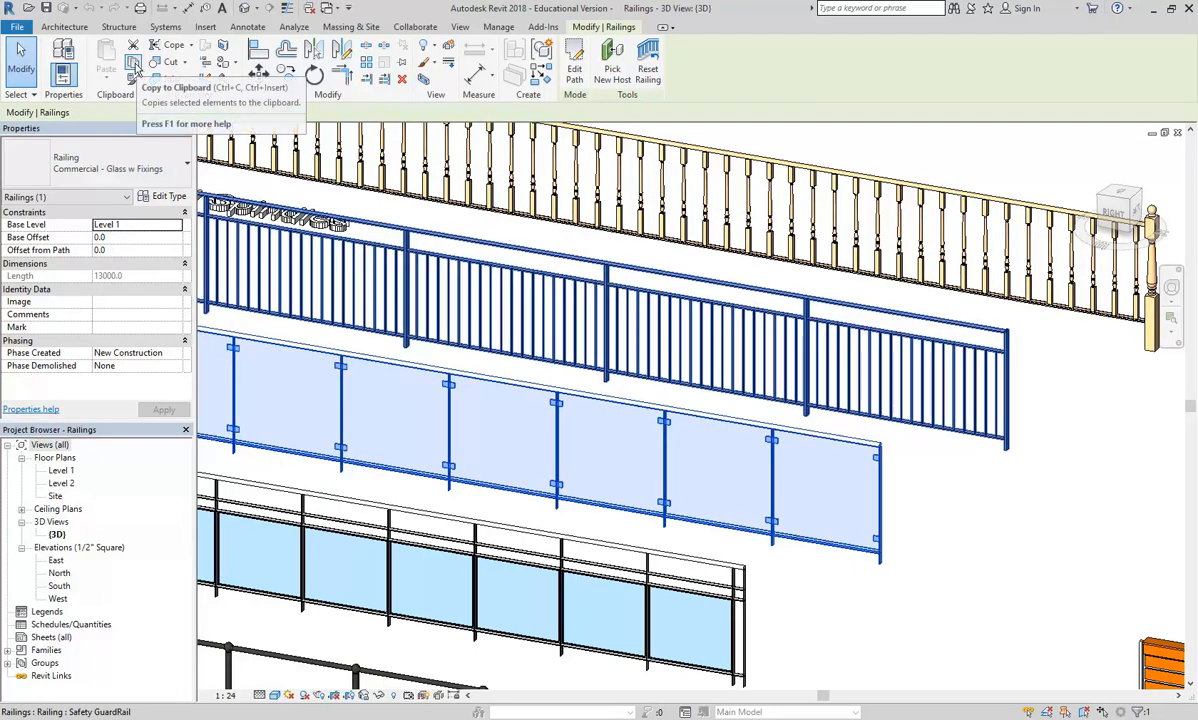
pyautogui.click(133, 65)
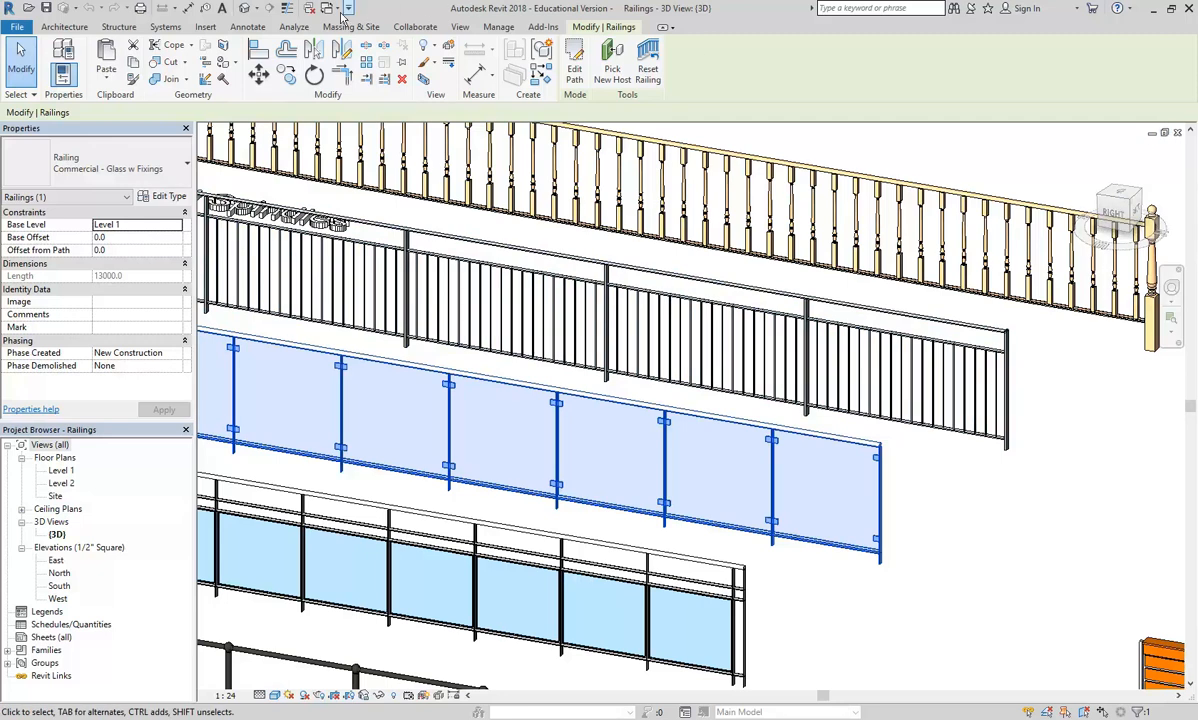
# Close the hidden view windows and switch to the {3D} view of the MyrtleSt 2018 Proposed v1 project
pyautogui.click(327, 9)
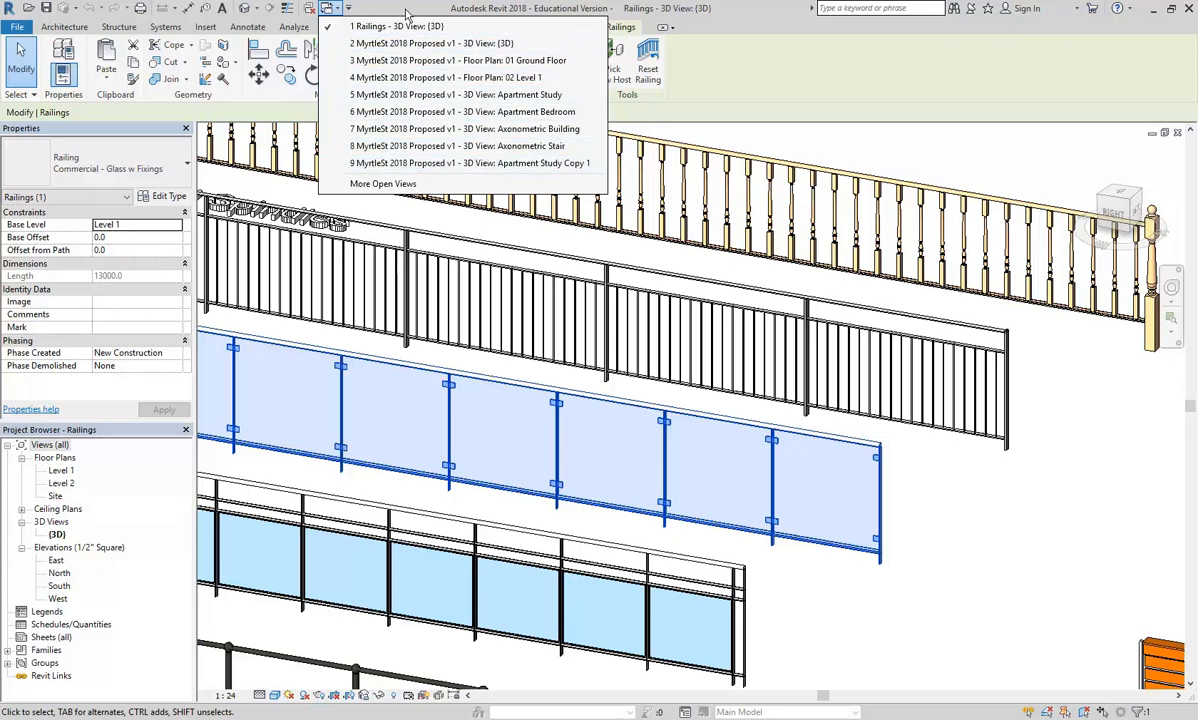
pyautogui.click(311, 10)
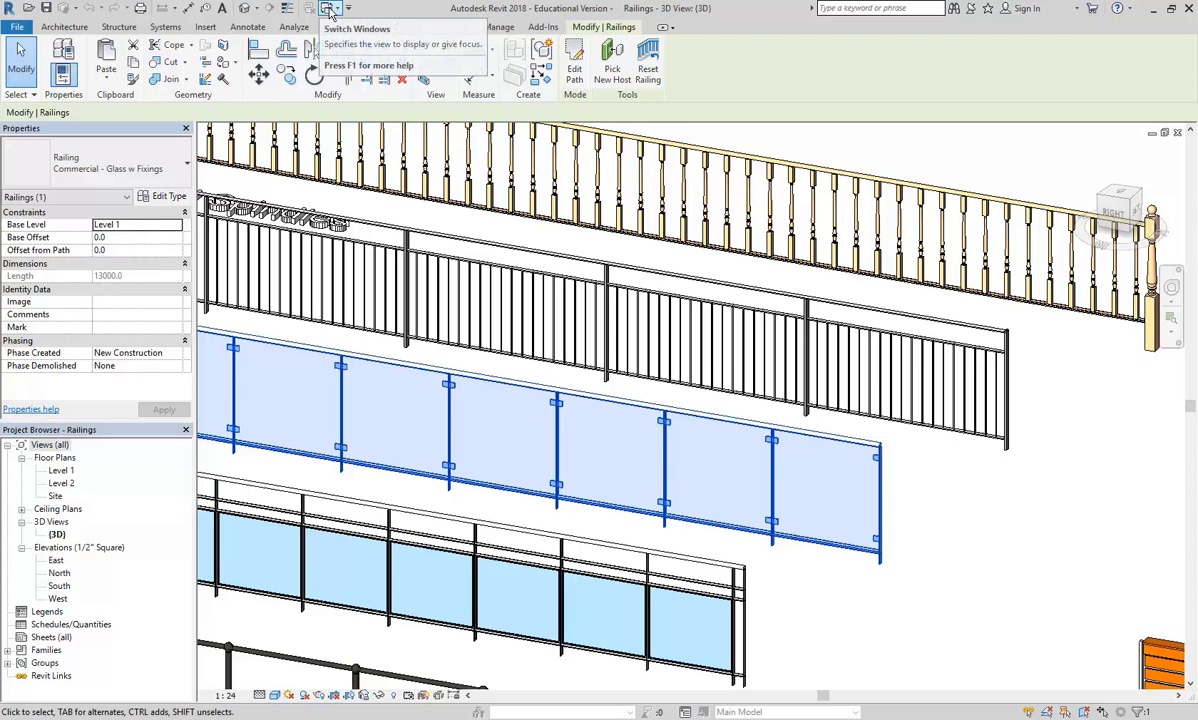
pyautogui.click(330, 9)
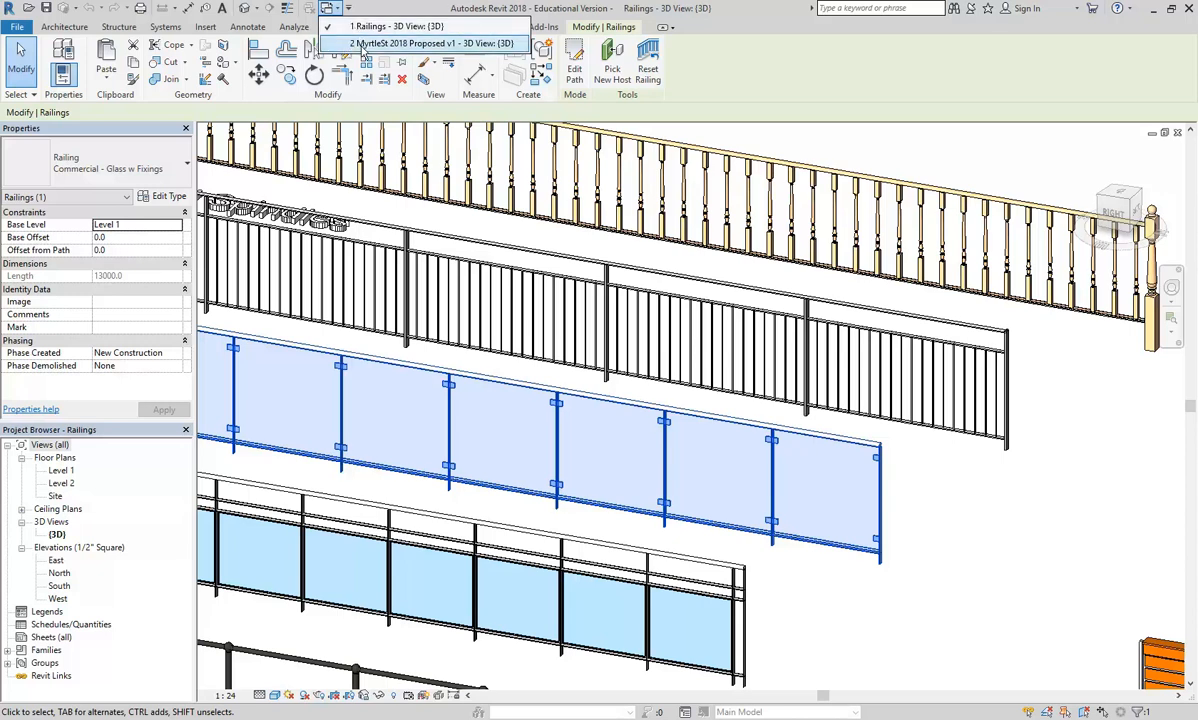
pyautogui.click(362, 45)
pyautogui.keyDown('shift'); pyautogui.moveTo(606, 481); pyautogui.dragTo(577, 481, button='middle'); pyautogui.keyUp('shift')
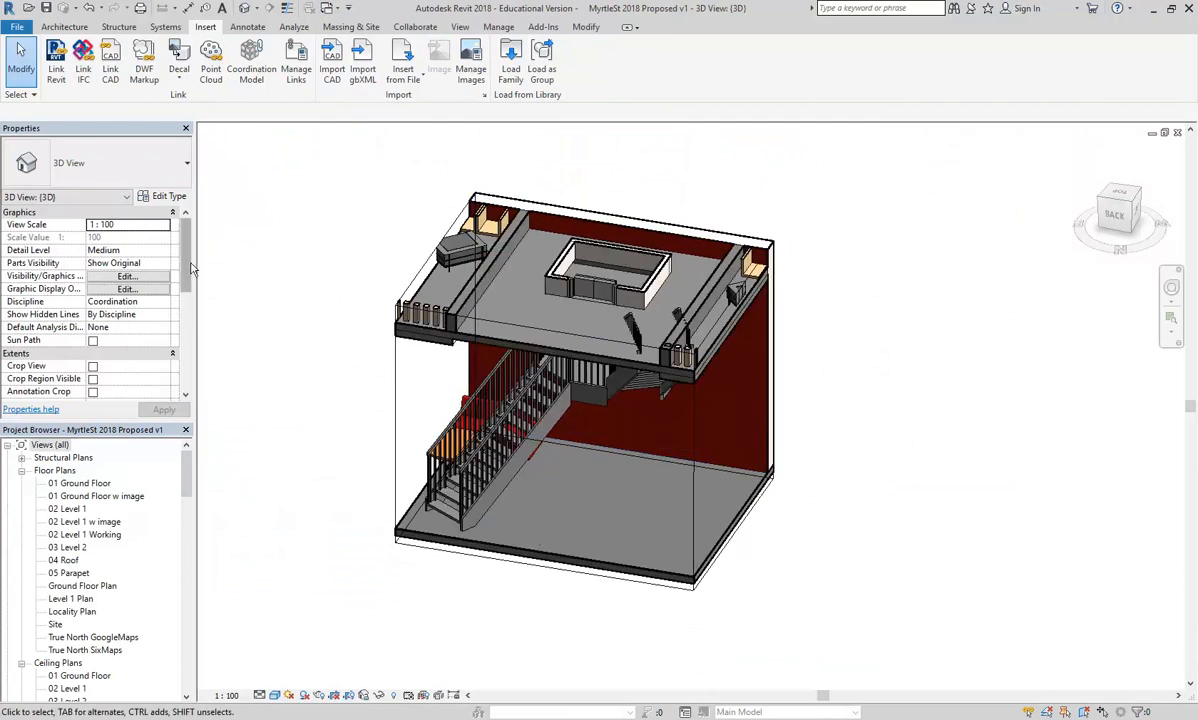
# Paste the copied glass railing outside the boxed stair model, accepting the use of this project's duplicate types
pyautogui.click(585, 27)
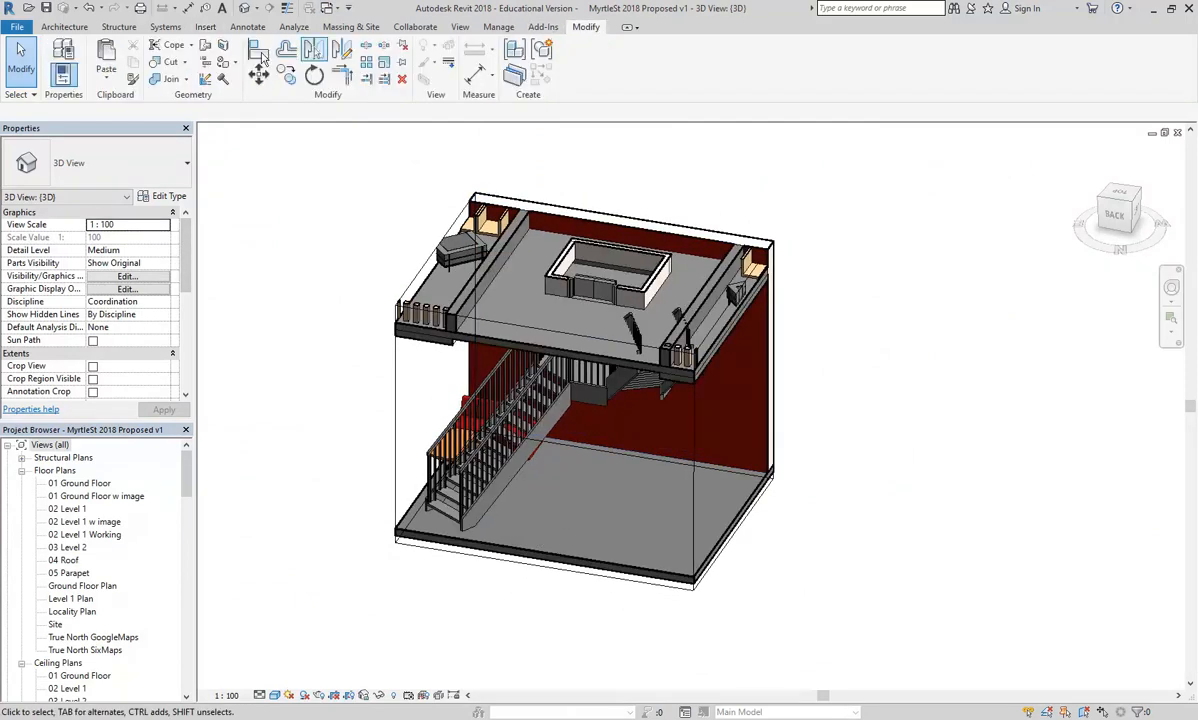
pyautogui.click(107, 50)
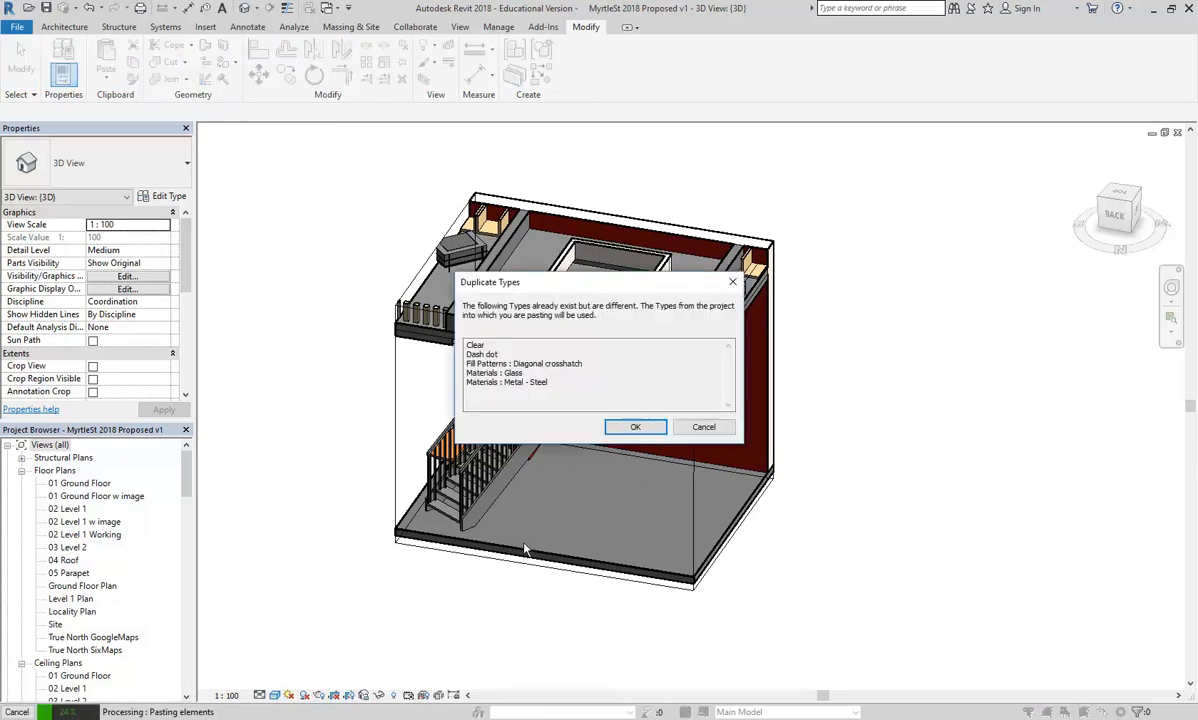
pyautogui.click(636, 427)
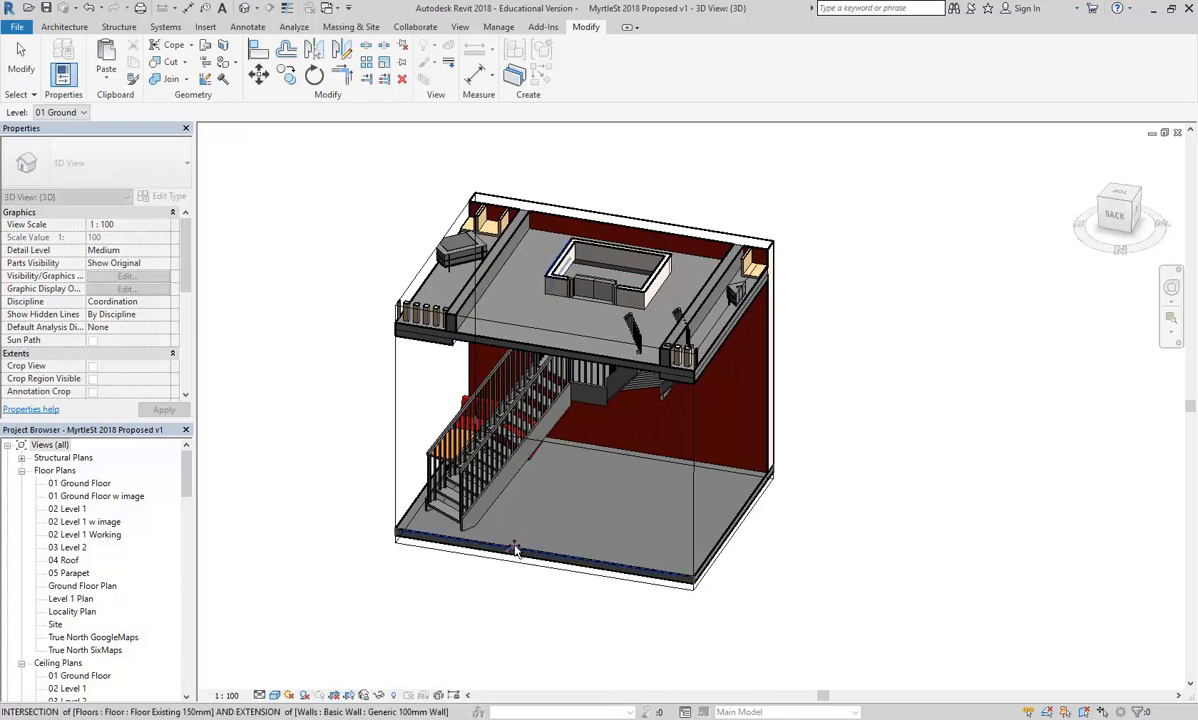
pyautogui.scroll(-3, 515, 552)
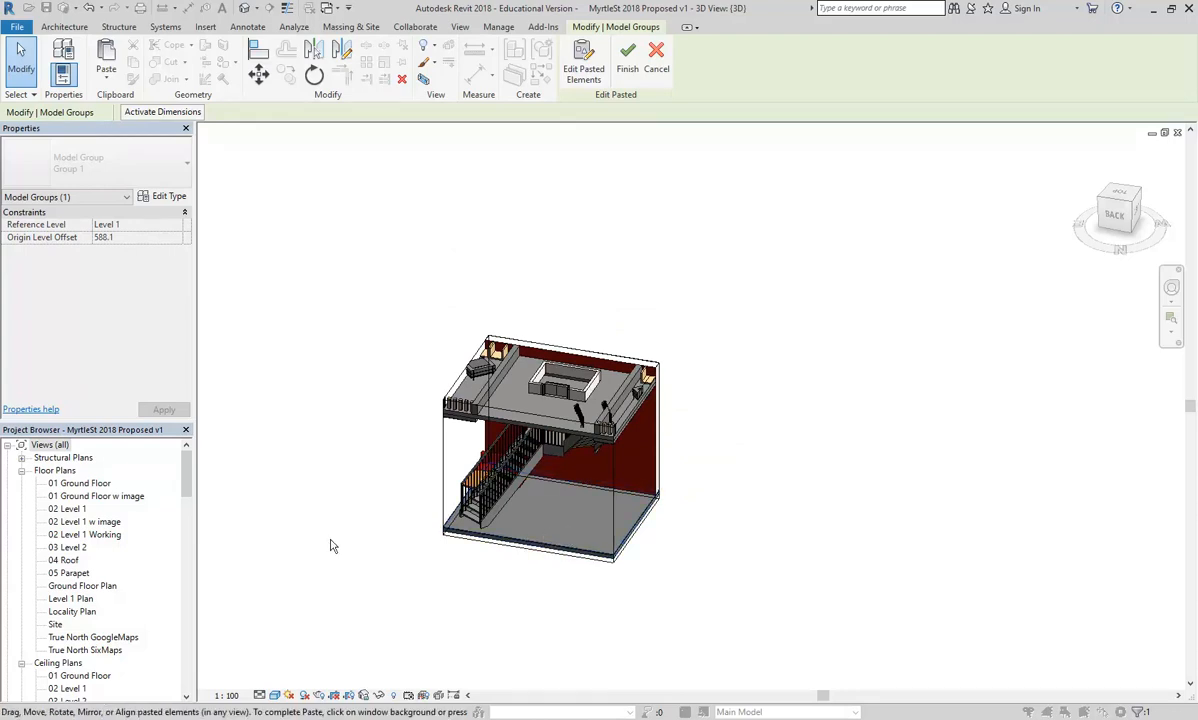
pyautogui.click(250, 460)
# Rename the {3D} view as Stair New Box
pyautogui.scroll(-10, 90, 550)
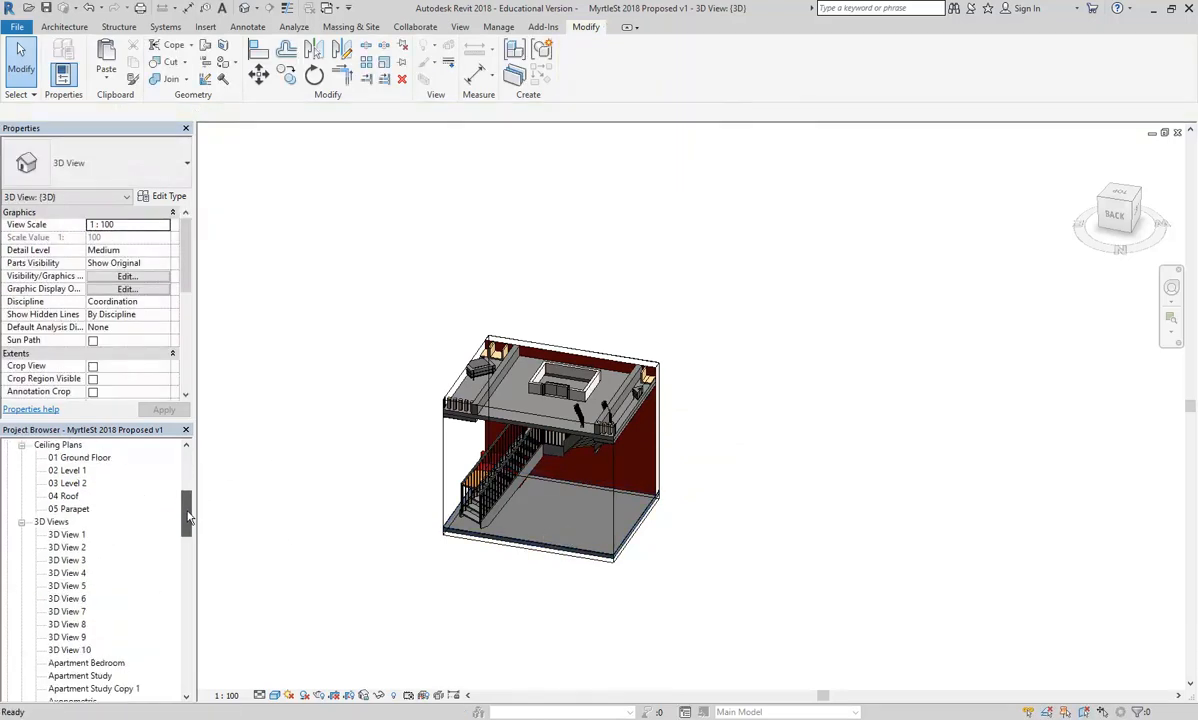
pyautogui.click(56, 574)
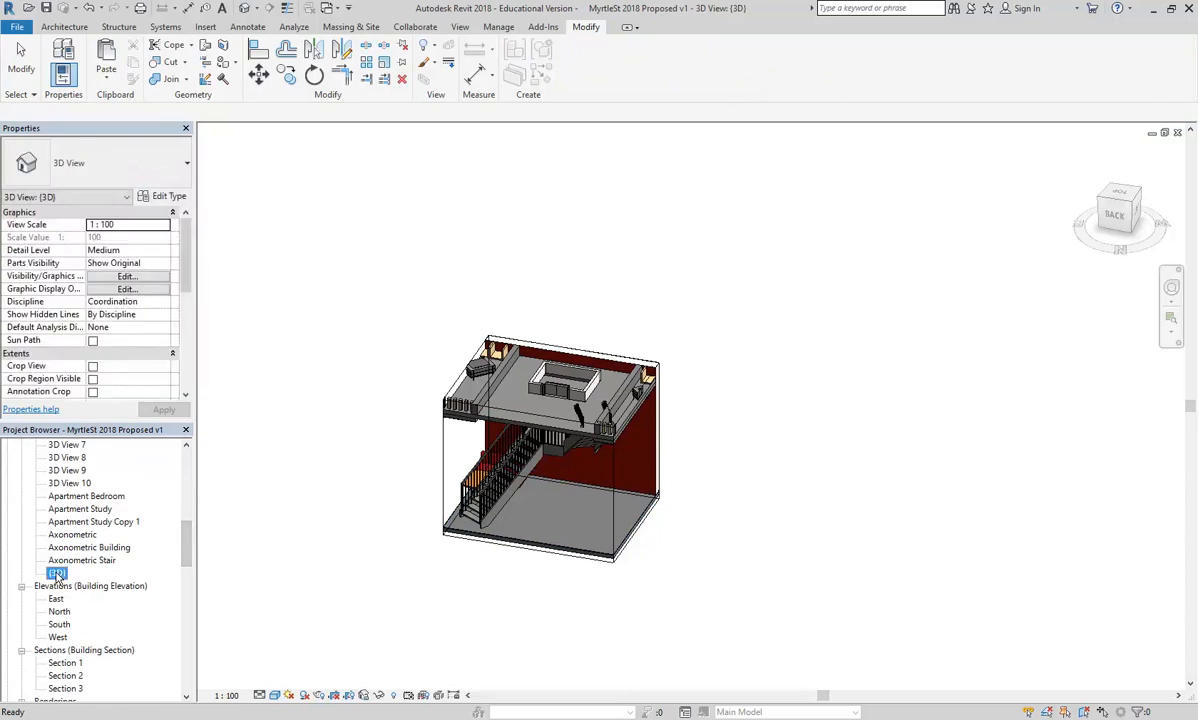
pyautogui.rightClick(58, 574)
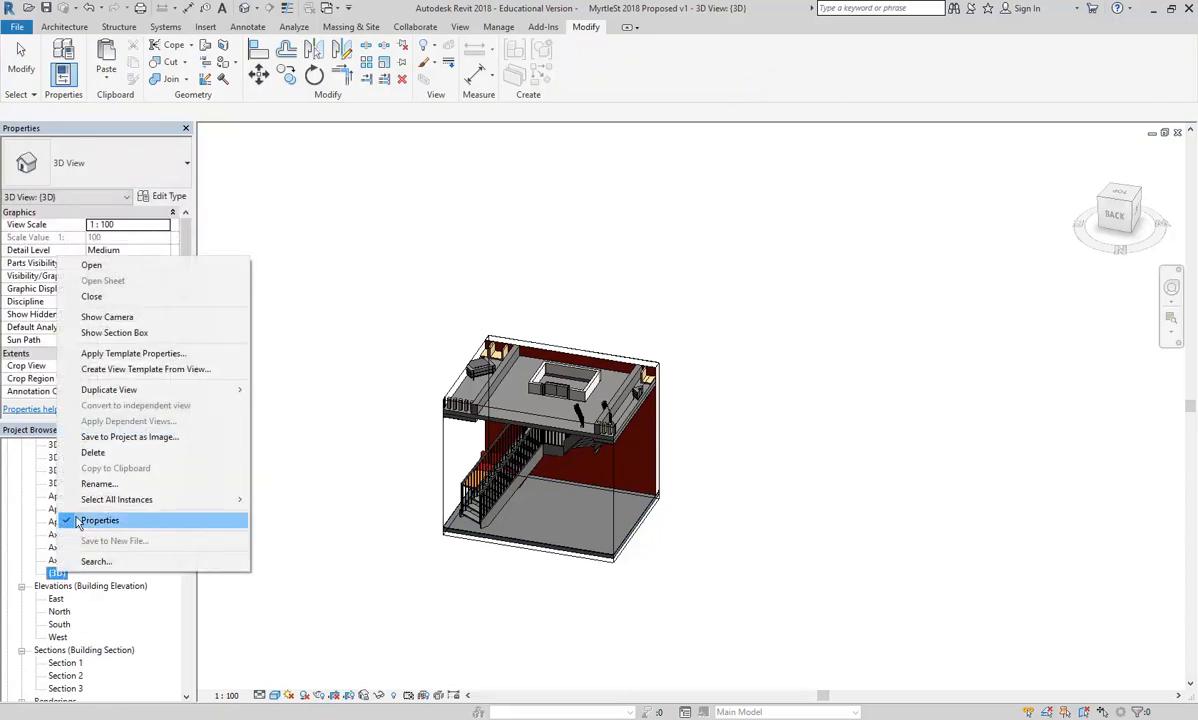
pyautogui.click(97, 484)
pyautogui.write('Stair New Box')
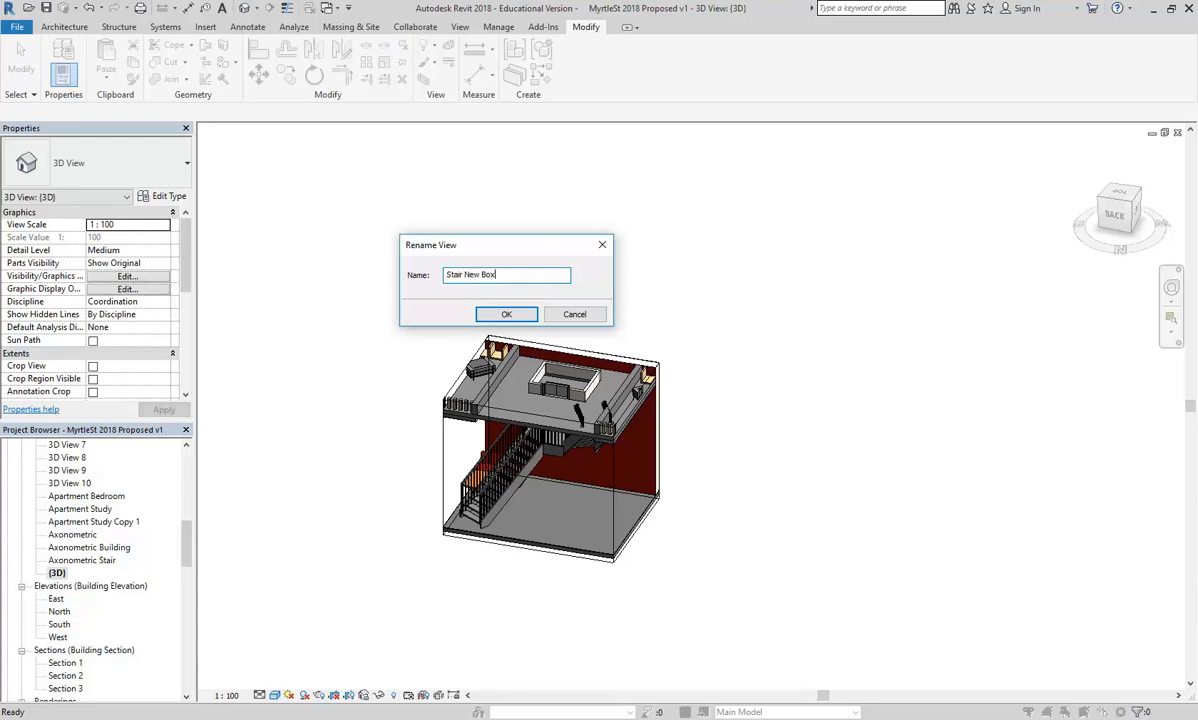
pyautogui.press('Return')
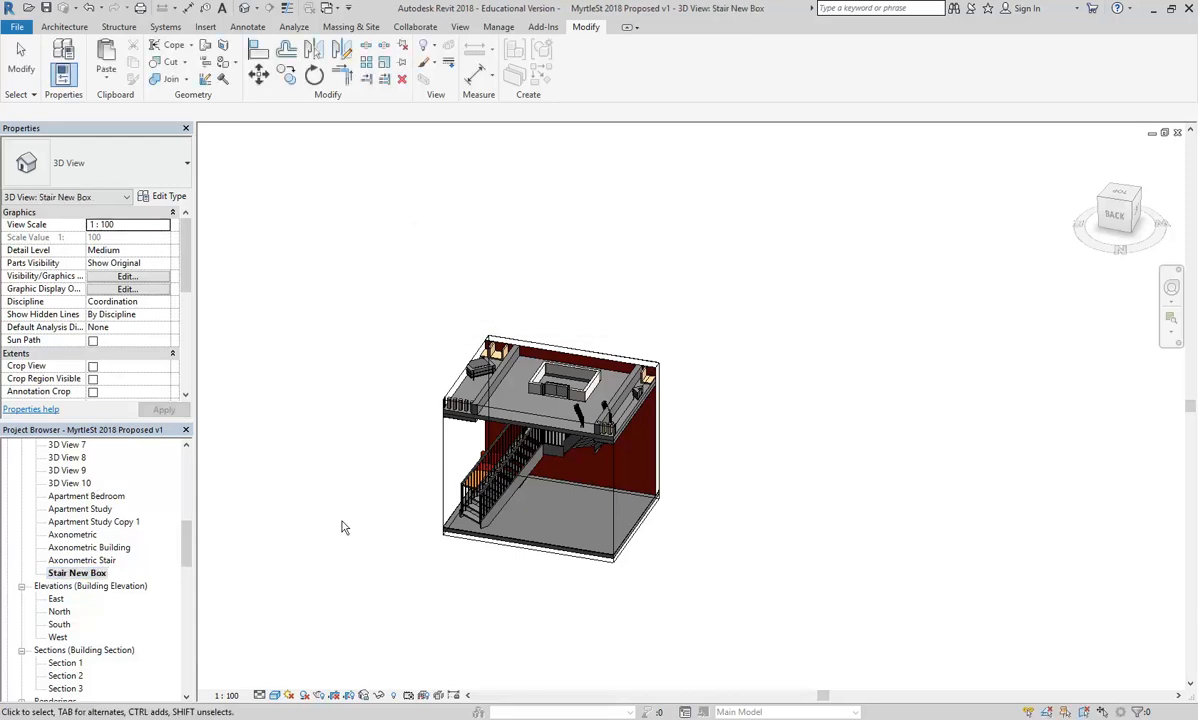
# Create a new default 3D view of the whole building and delete the pasted glass railing outside its entrance
pyautogui.click(243, 8)
pyautogui.keyDown('shift'); pyautogui.moveTo(912, 479); pyautogui.dragTo(829, 572, button='middle'); pyautogui.keyUp('shift')
pyautogui.scroll(3, 829, 572)
pyautogui.click(738, 567)
pyautogui.scroll(2, 650, 500)
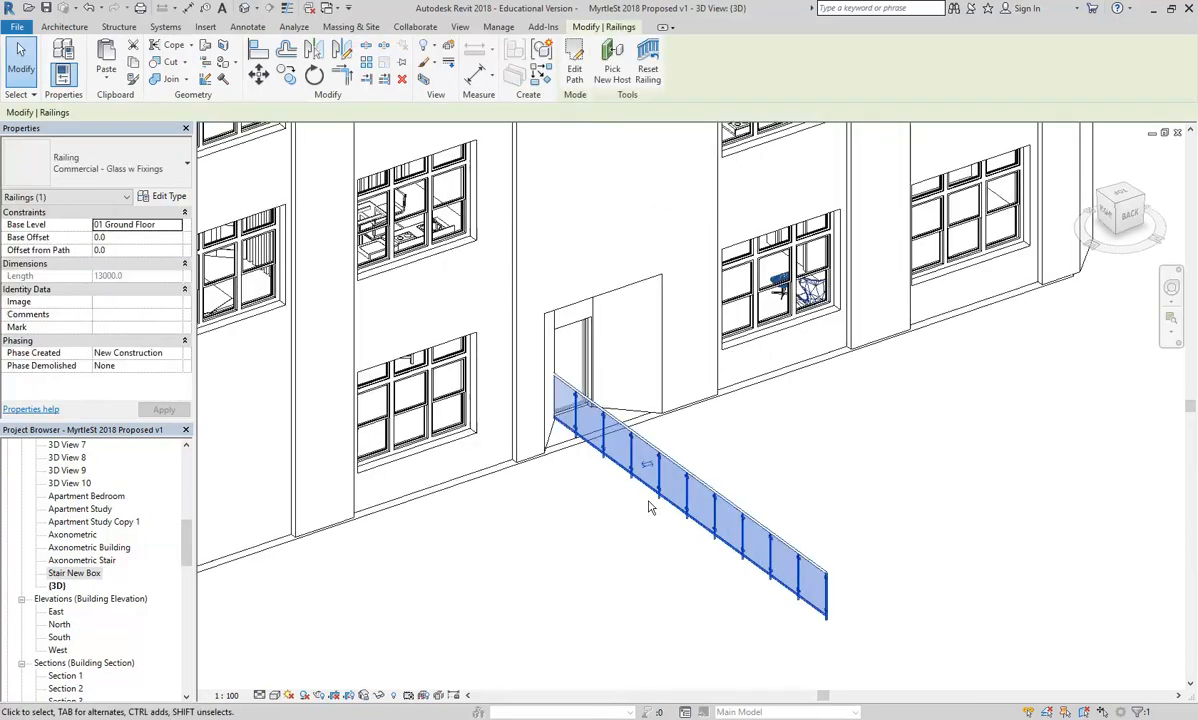
pyautogui.press('Delete')
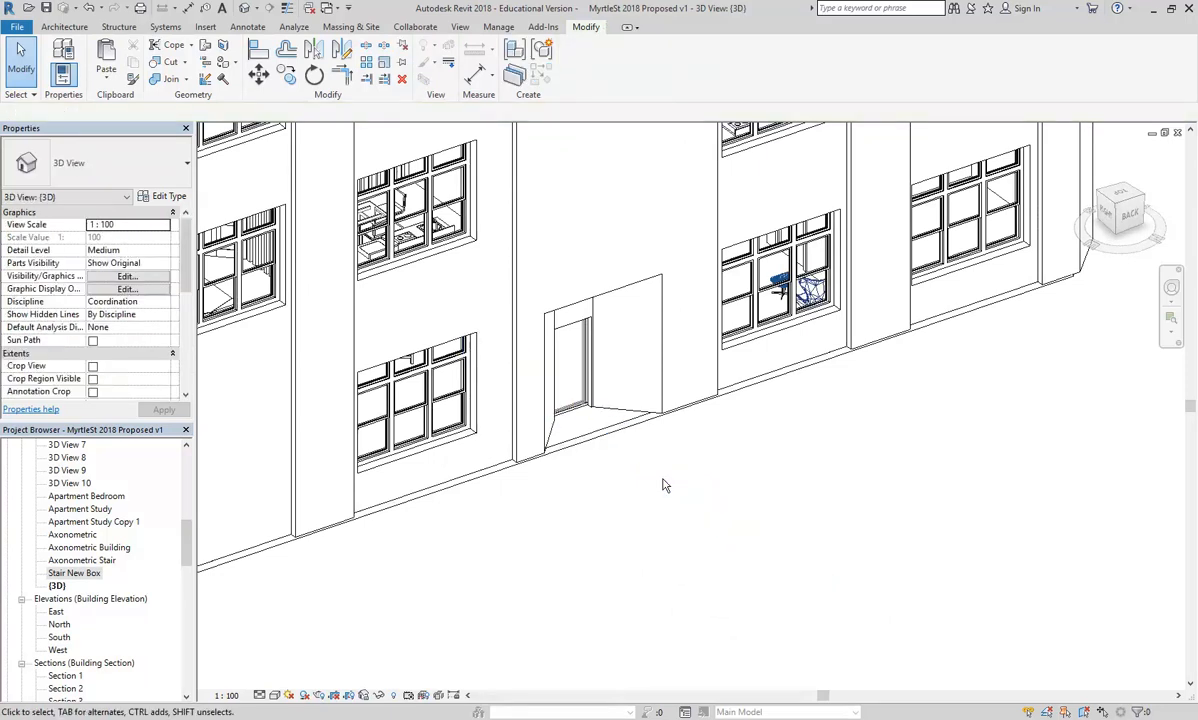
# In the Stair New Box view, change both stair railings to the Commercial - Glass w Fixings type and dismiss the warning
pyautogui.doubleClick(75, 573)
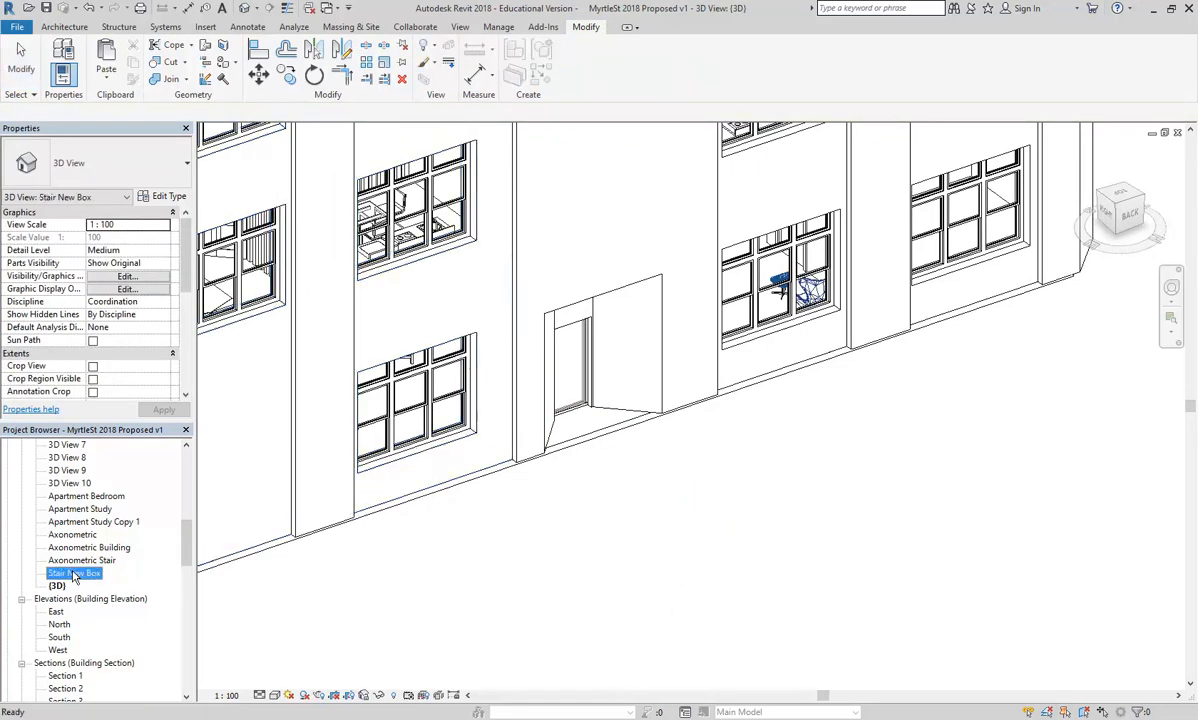
pyautogui.scroll(5, 462, 430)
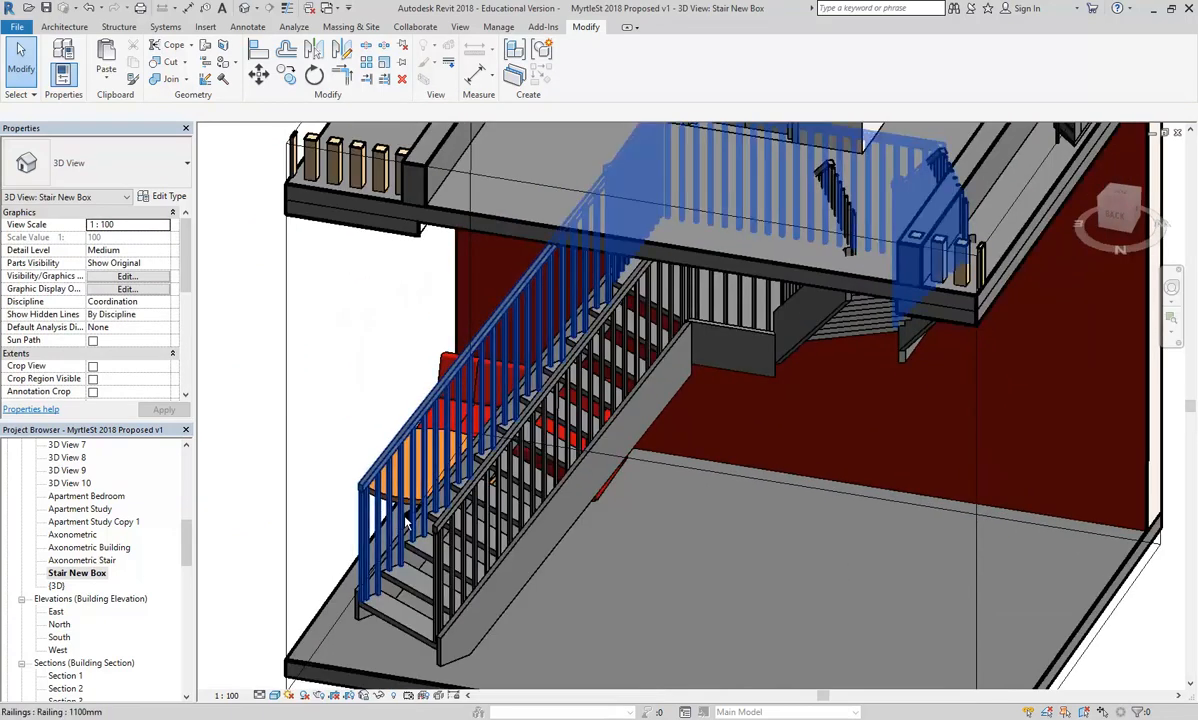
pyautogui.click(345, 499)
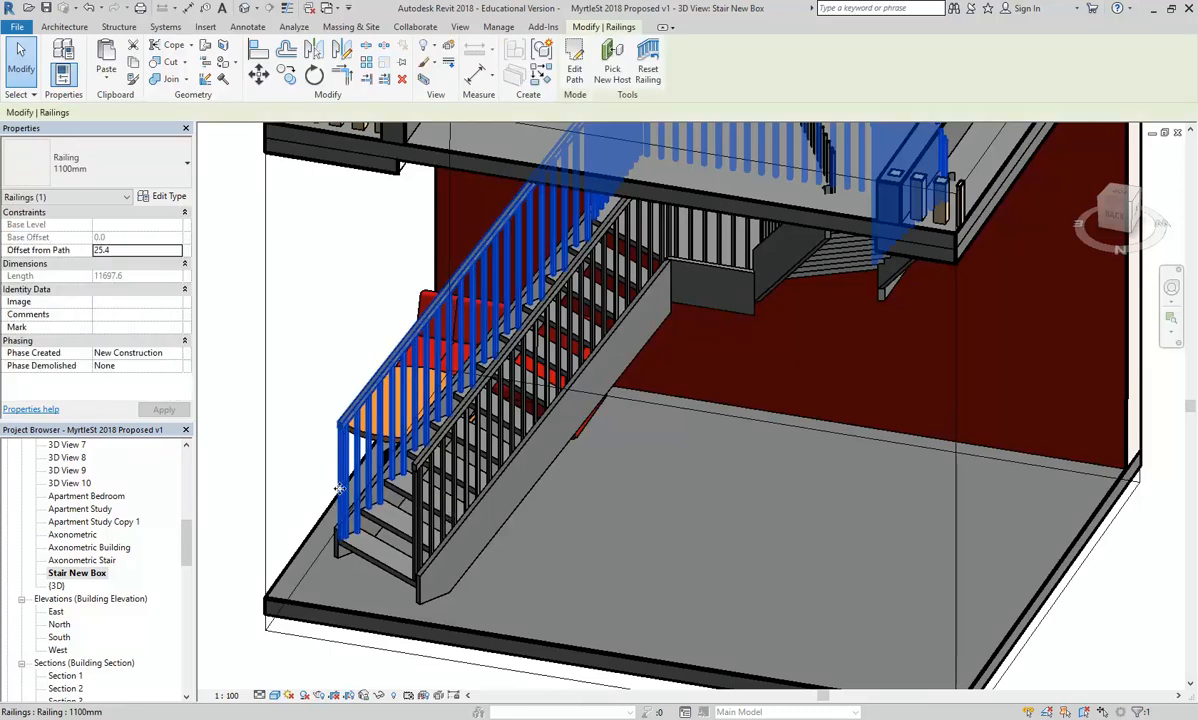
pyautogui.keyDown('ctrl'); pyautogui.click(440, 457); pyautogui.keyUp('ctrl')
pyautogui.click(586, 518)
pyautogui.click(421, 405)
pyautogui.click(357, 412)
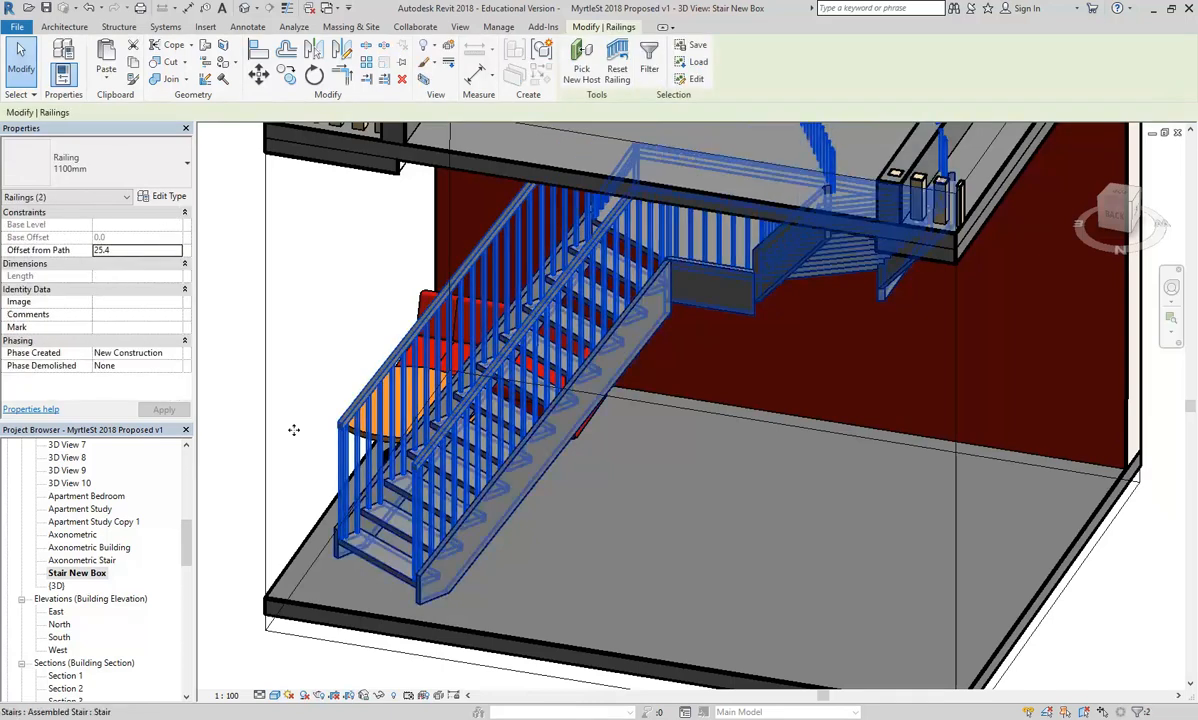
pyautogui.click(87, 163)
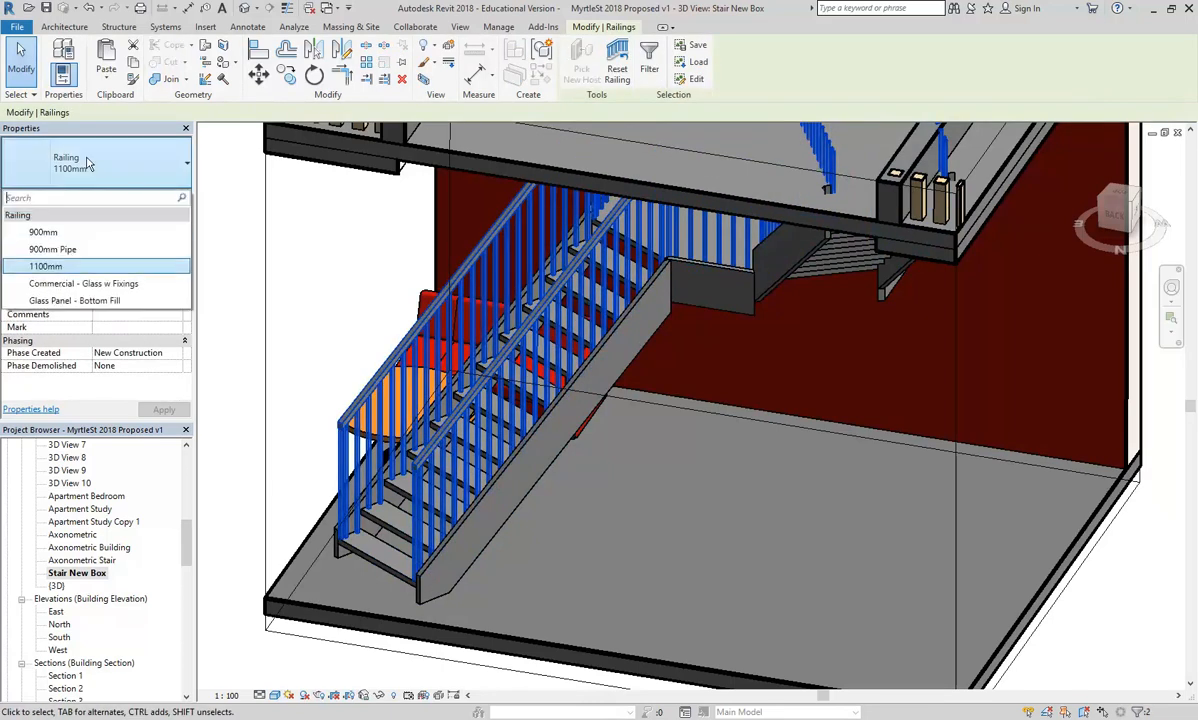
pyautogui.click(80, 284)
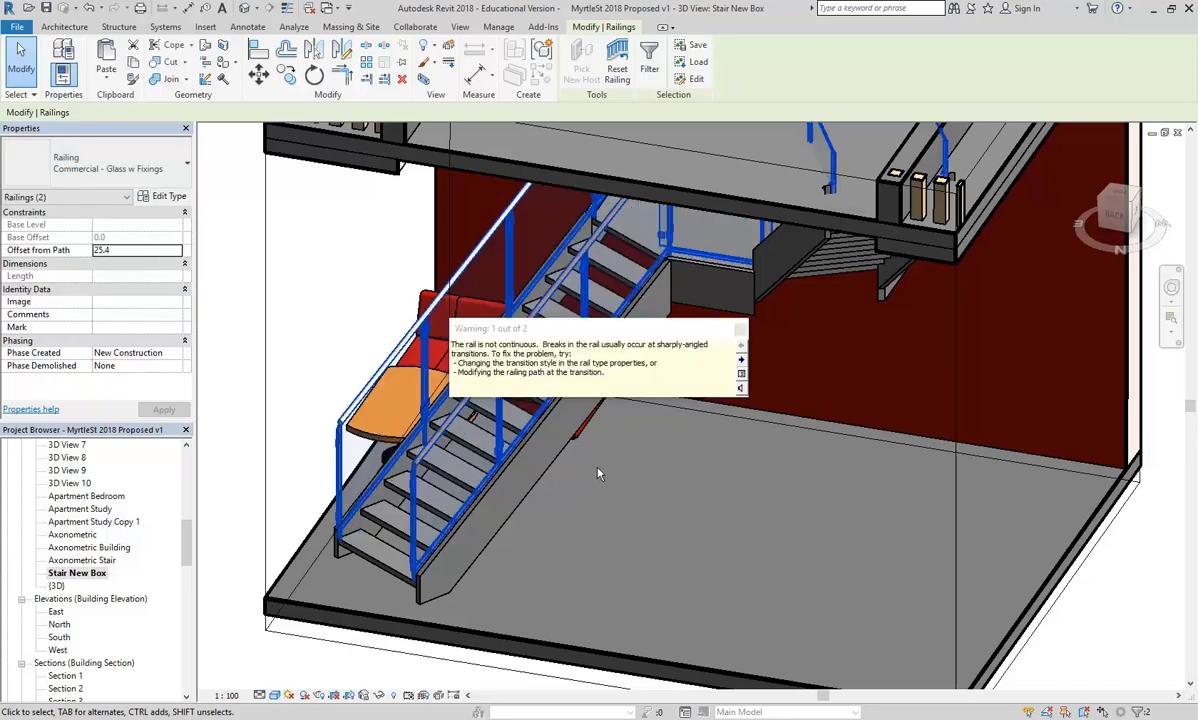
pyautogui.click(740, 331)
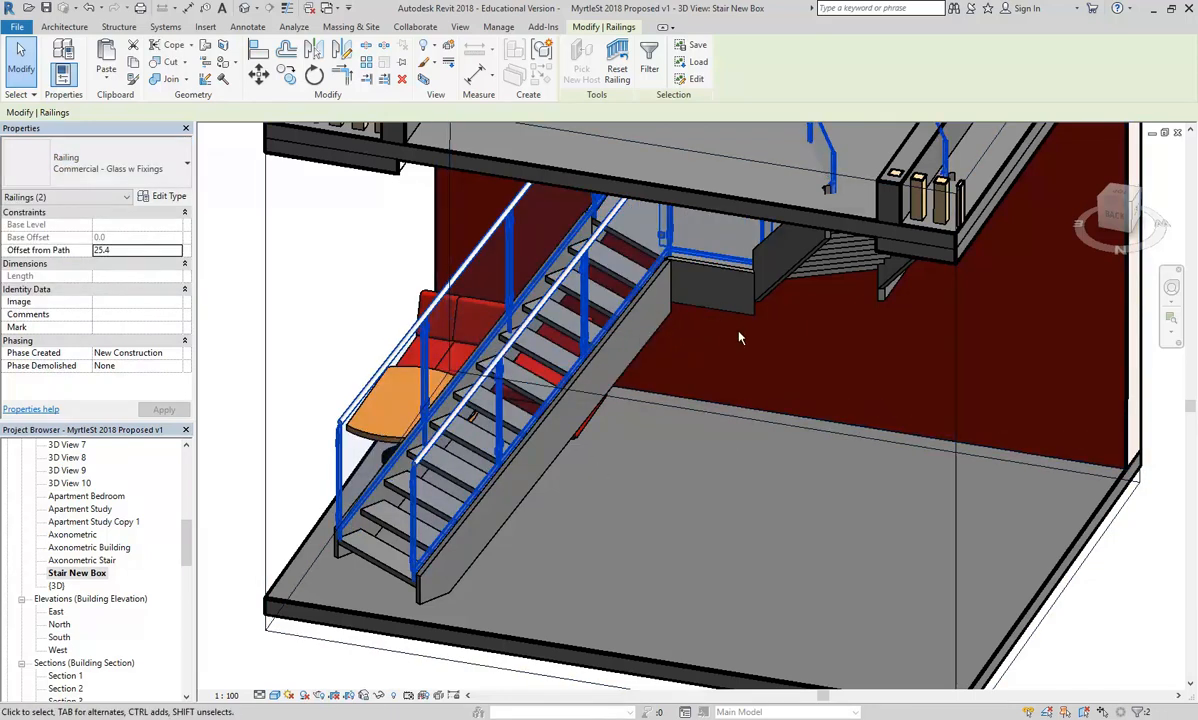
pyautogui.click(322, 338)
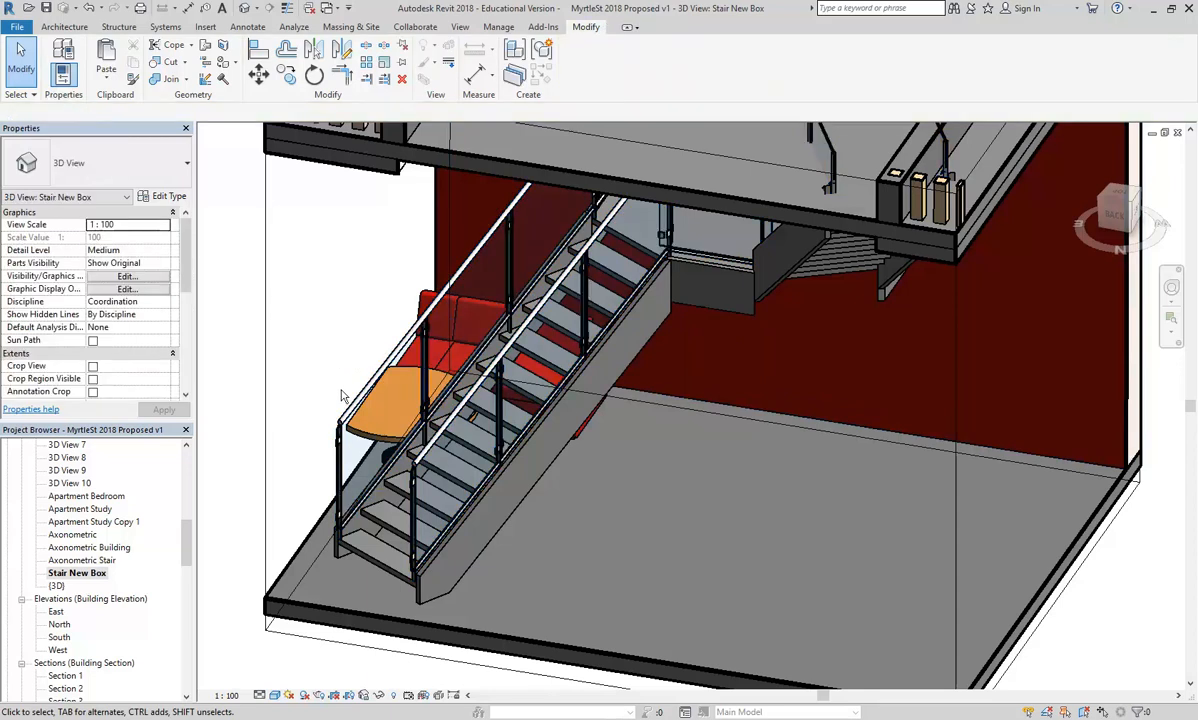
# Examine the glass panels, posts, fixings and handrails of both railings along the lower stair flight
pyautogui.scroll(5, 323, 365)
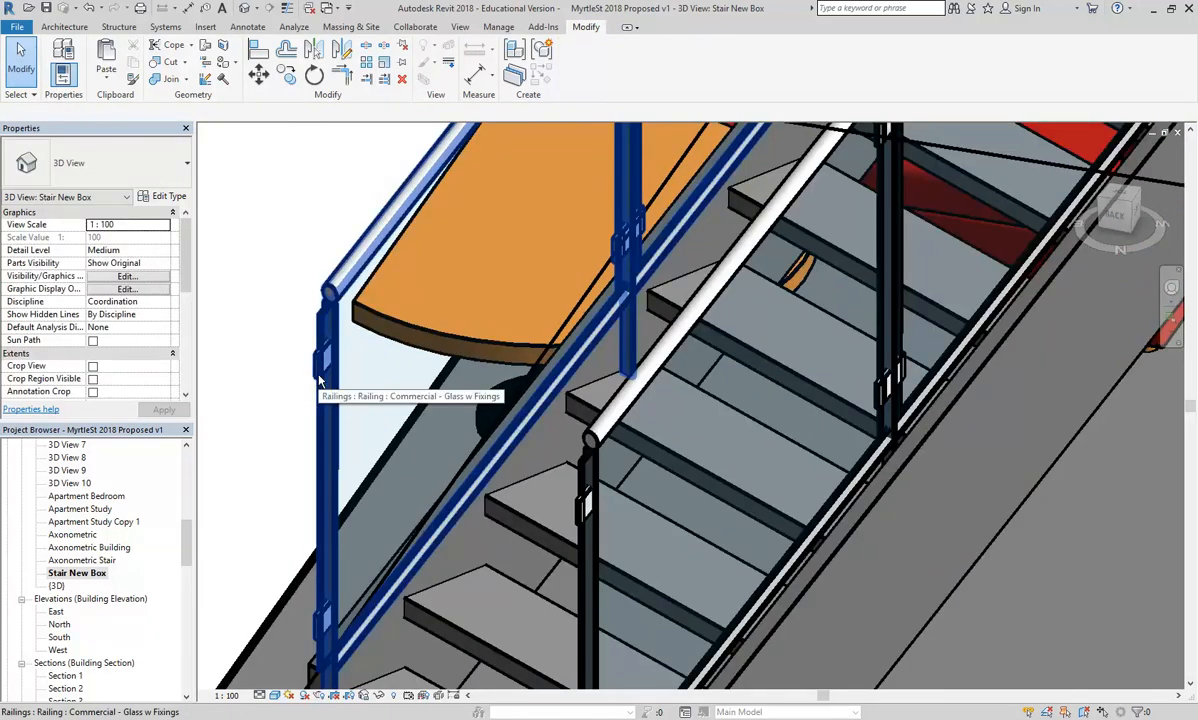
pyautogui.scroll(-5, 318, 378)
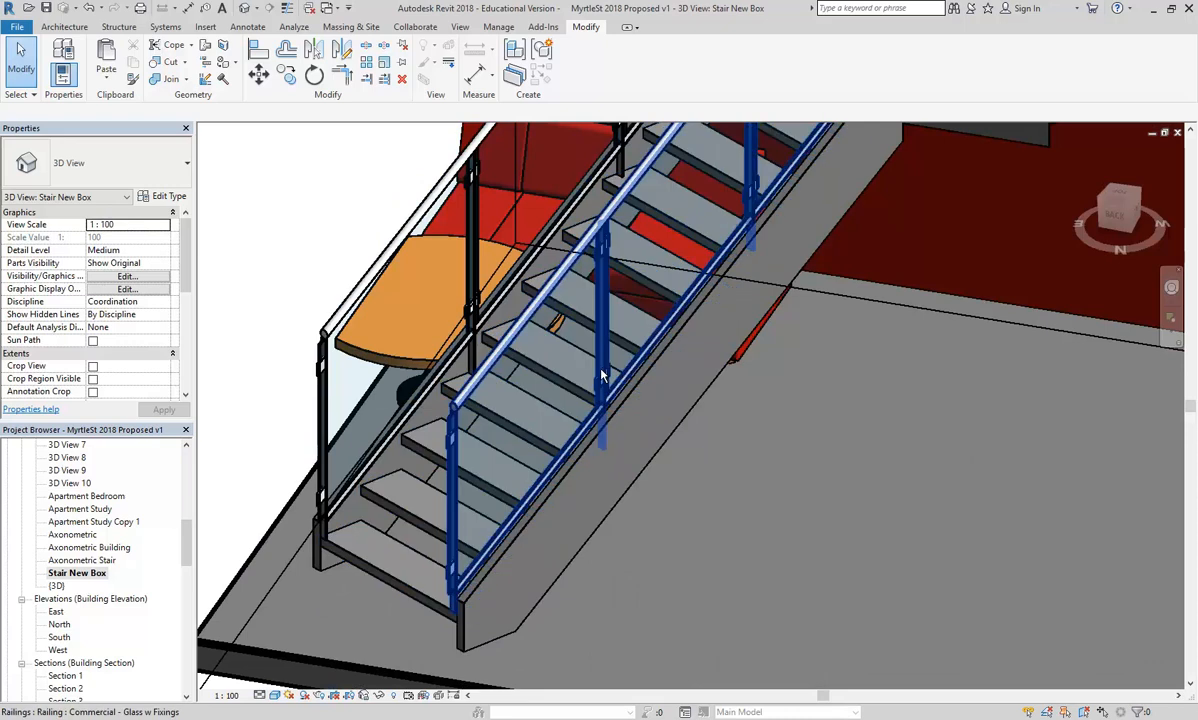
pyautogui.scroll(3, 602, 375)
pyautogui.scroll(-4, 405, 377)
pyautogui.scroll(6, 348, 392)
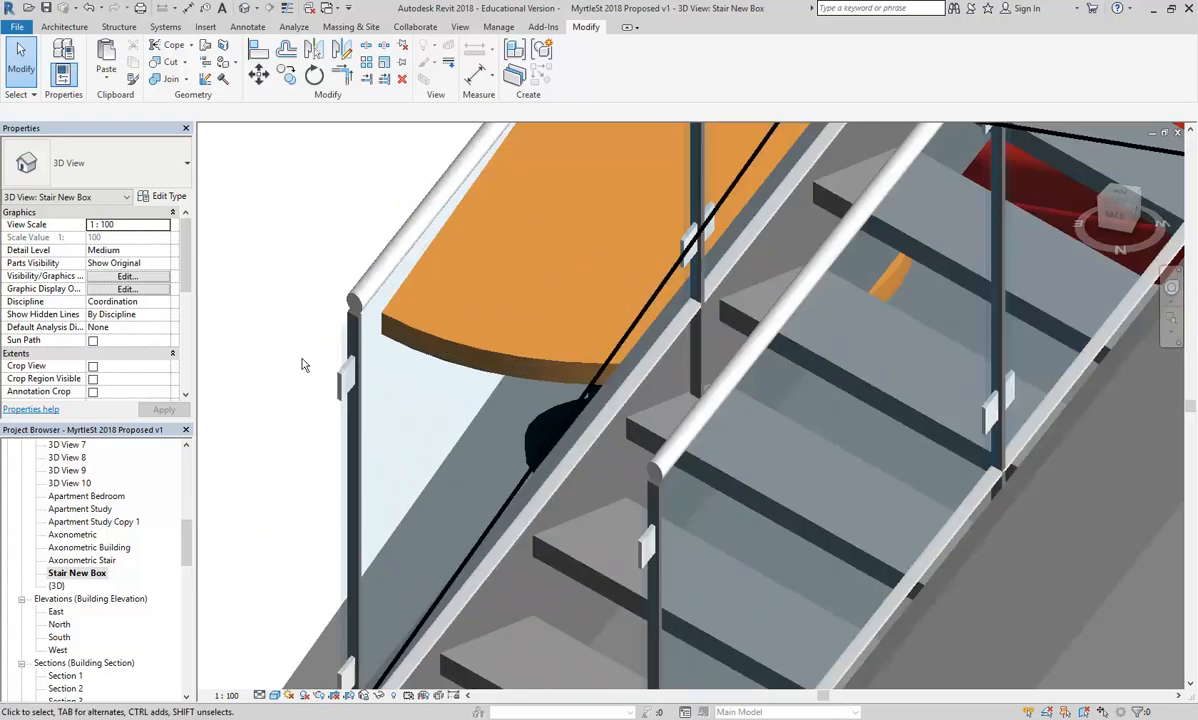
# Open the type properties of the outer stair railing and review the Bttm Rail's material in its non-continuous rail structure
pyautogui.scroll(-3, 350, 393)
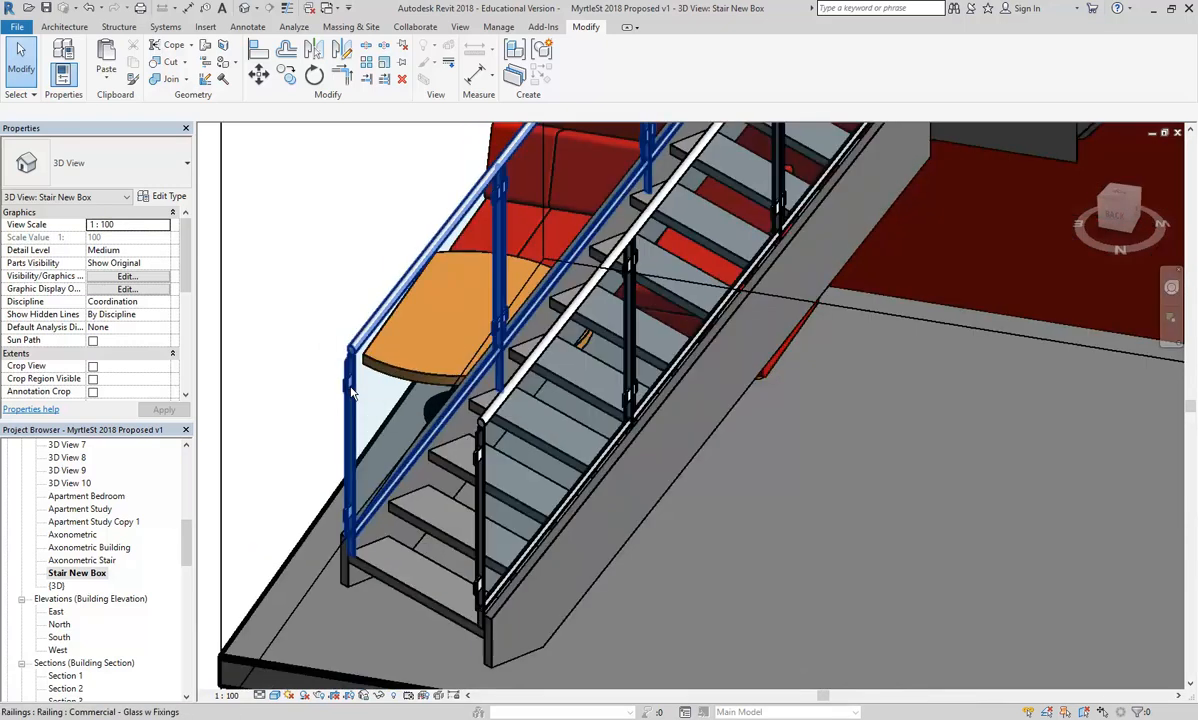
pyautogui.scroll(-2, 365, 395)
pyautogui.moveTo(367, 395)
pyautogui.keyDown('shift'); pyautogui.mouseDown(button='middle')
pyautogui.moveTo(624, 399)
pyautogui.moveTo(395, 418)
pyautogui.moveTo(382, 430)
pyautogui.moveTo(362, 415)
pyautogui.mouseUp(button='middle'); pyautogui.keyUp('shift')
pyautogui.scroll(3, 360, 413)
pyautogui.scroll(3, 360, 418)
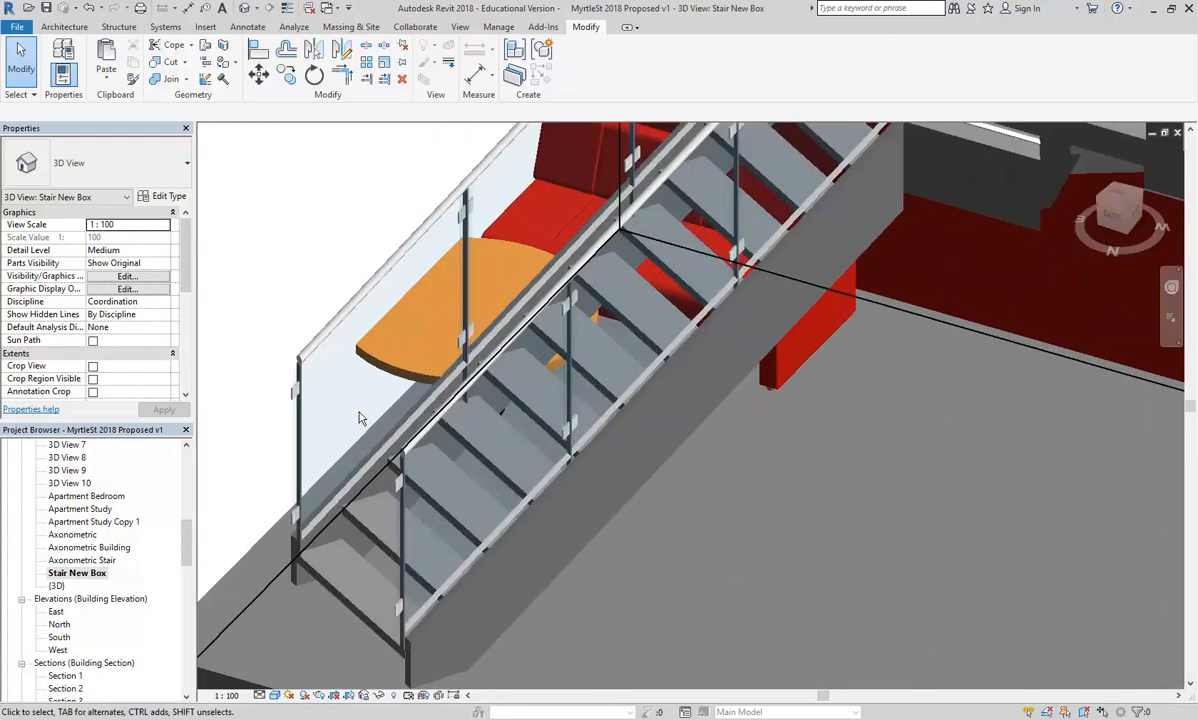
pyautogui.click(346, 340)
pyautogui.moveTo(346, 341); pyautogui.dragTo(366, 345, button='middle')
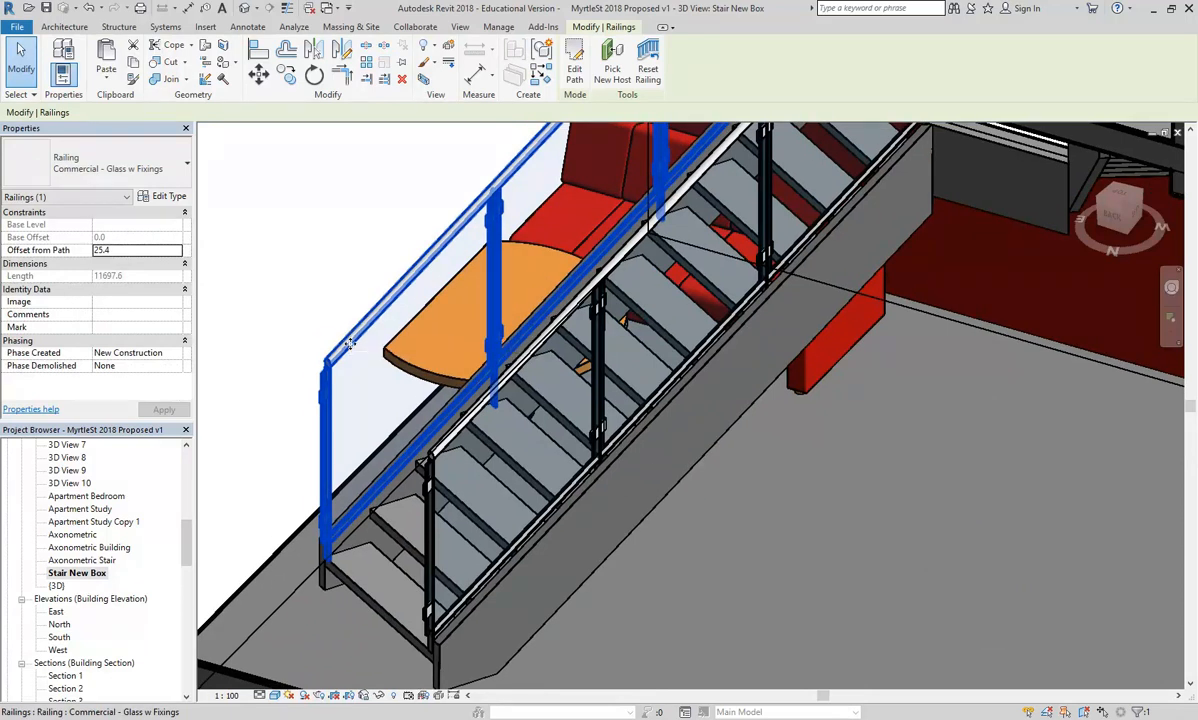
pyautogui.click(164, 196)
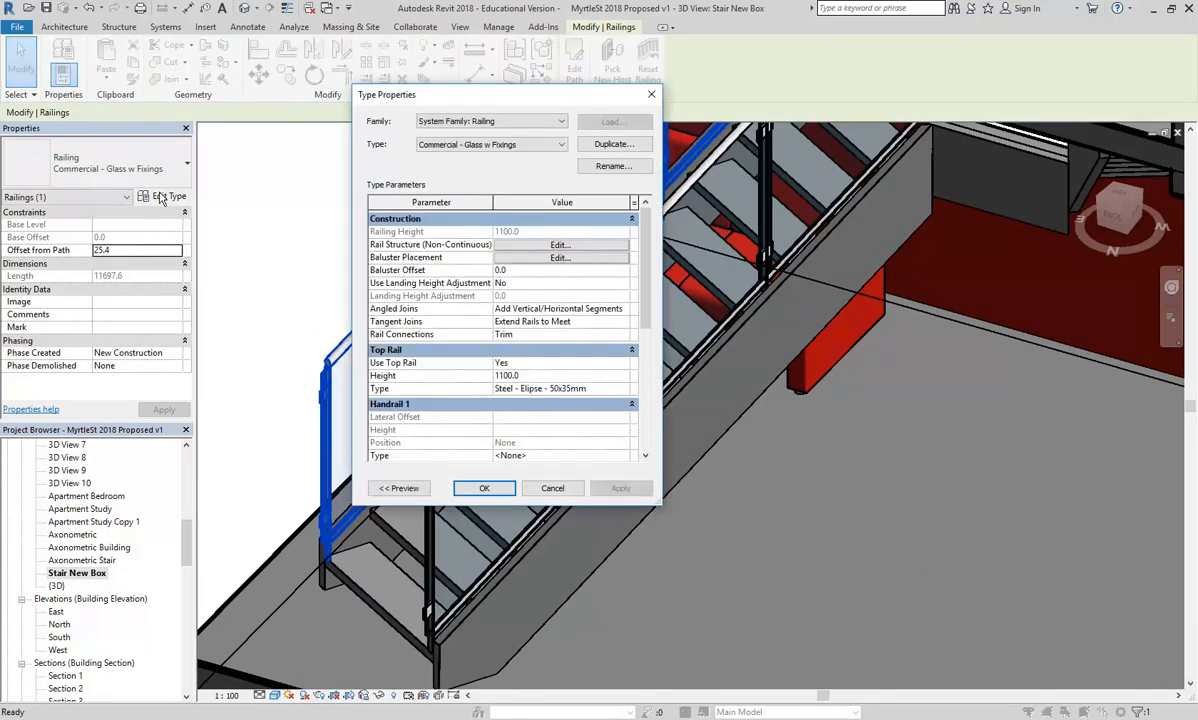
pyautogui.click(532, 248)
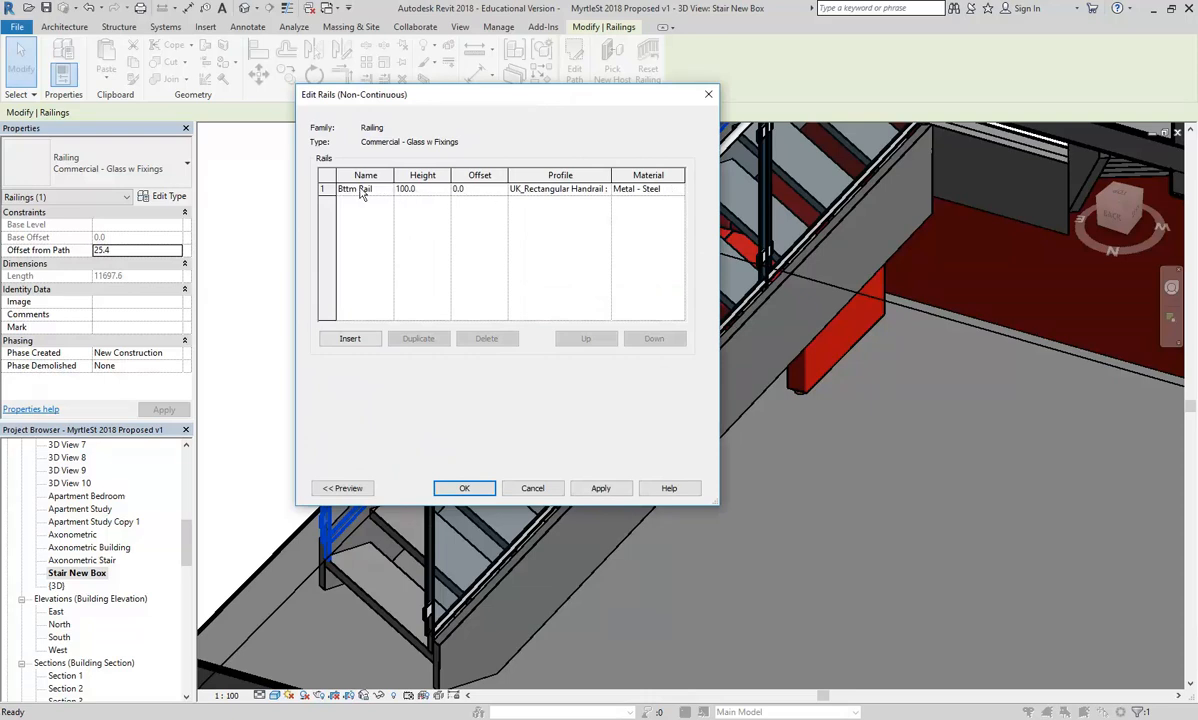
pyautogui.click(629, 189)
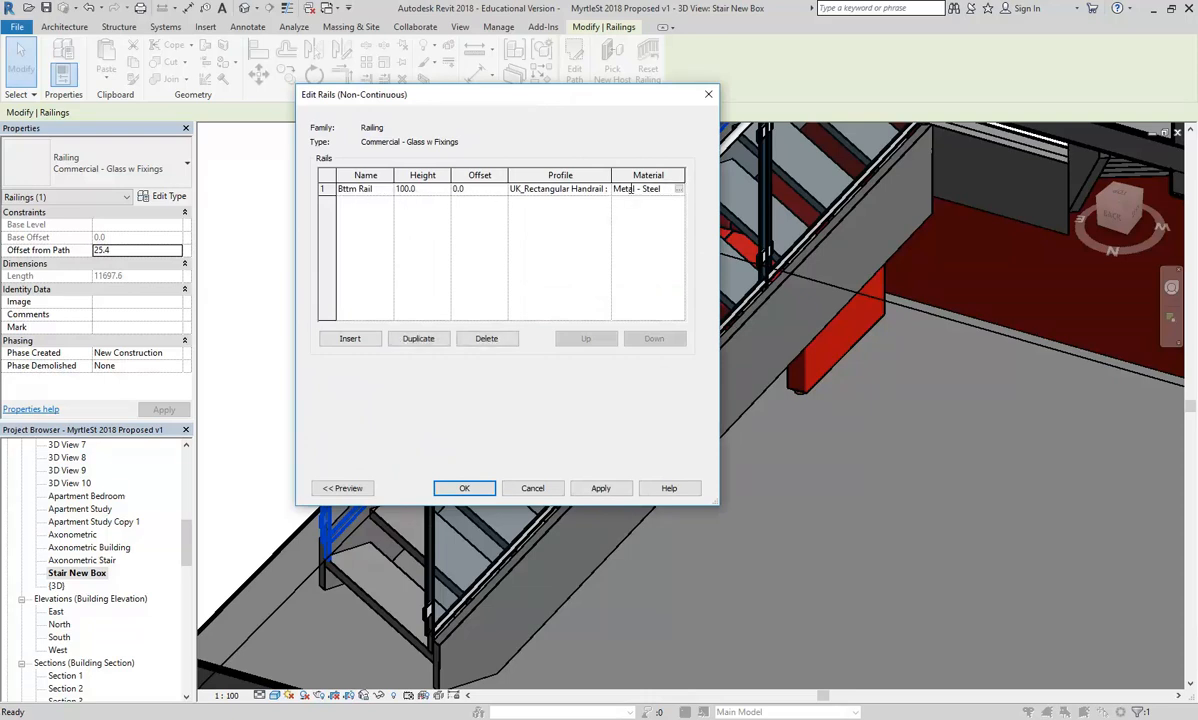
pyautogui.click(679, 190)
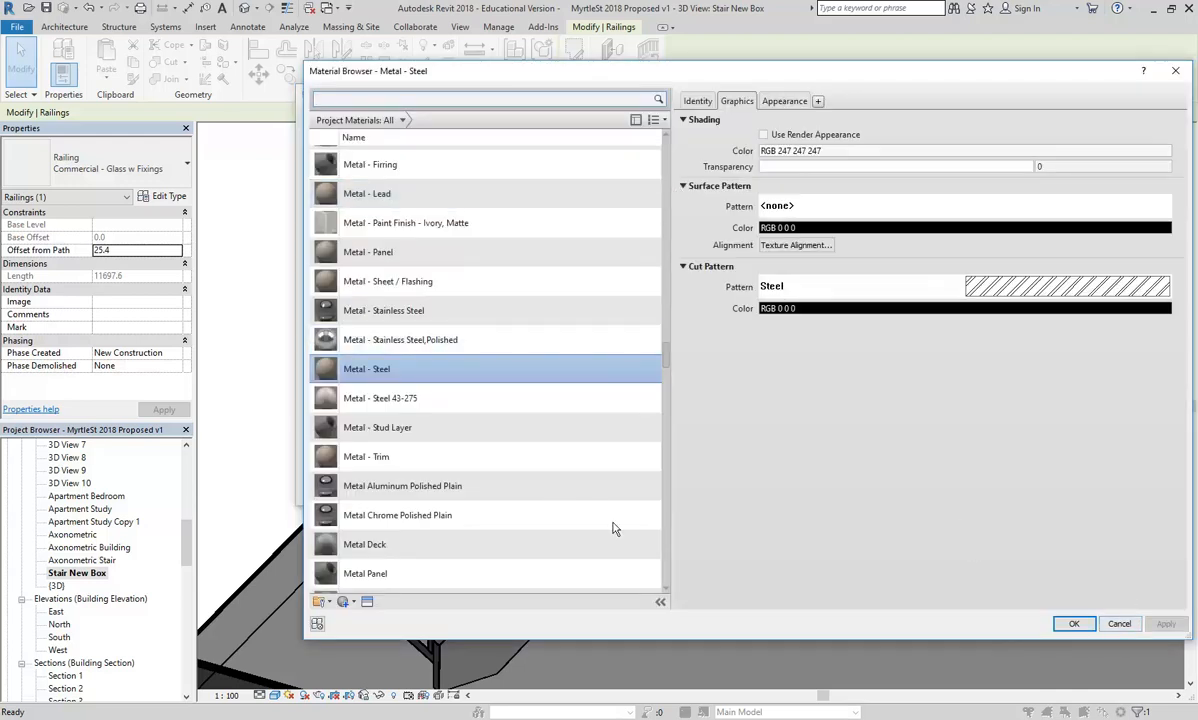
pyautogui.click(1076, 621)
pyautogui.click(466, 488)
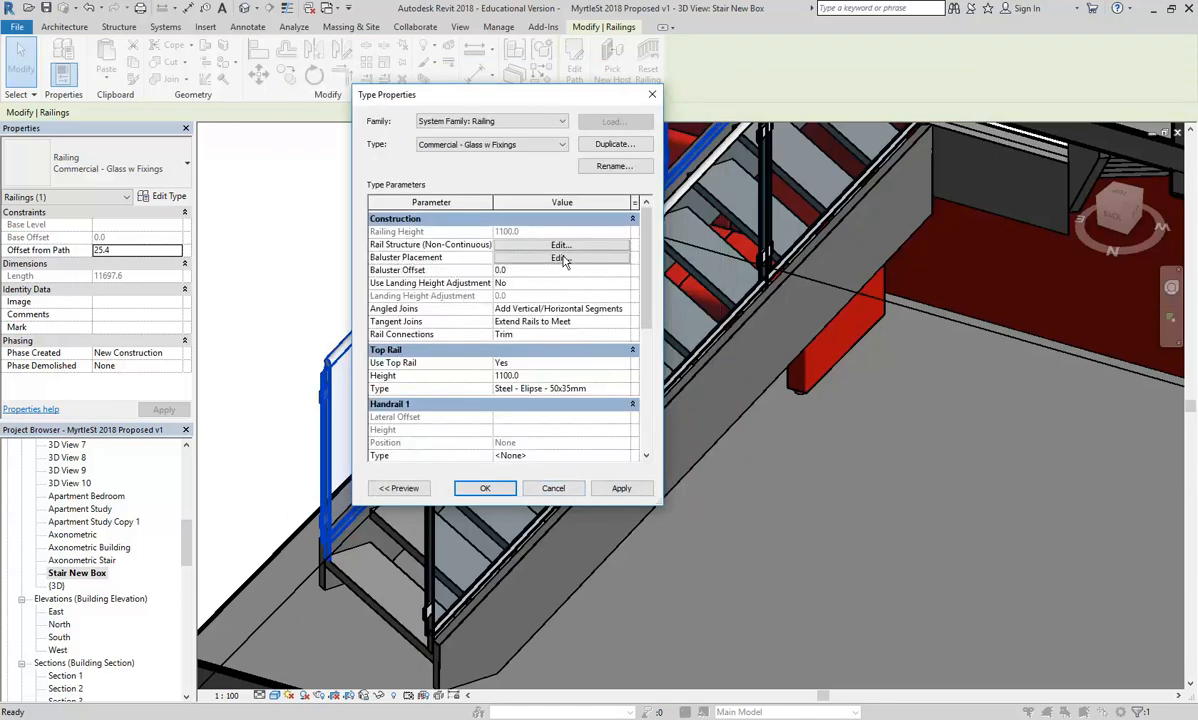
# Review the railing type's baluster placement, including the Glass Panel w fixings baluster and the start post family options, and cancel without changes
pyautogui.click(560, 258)
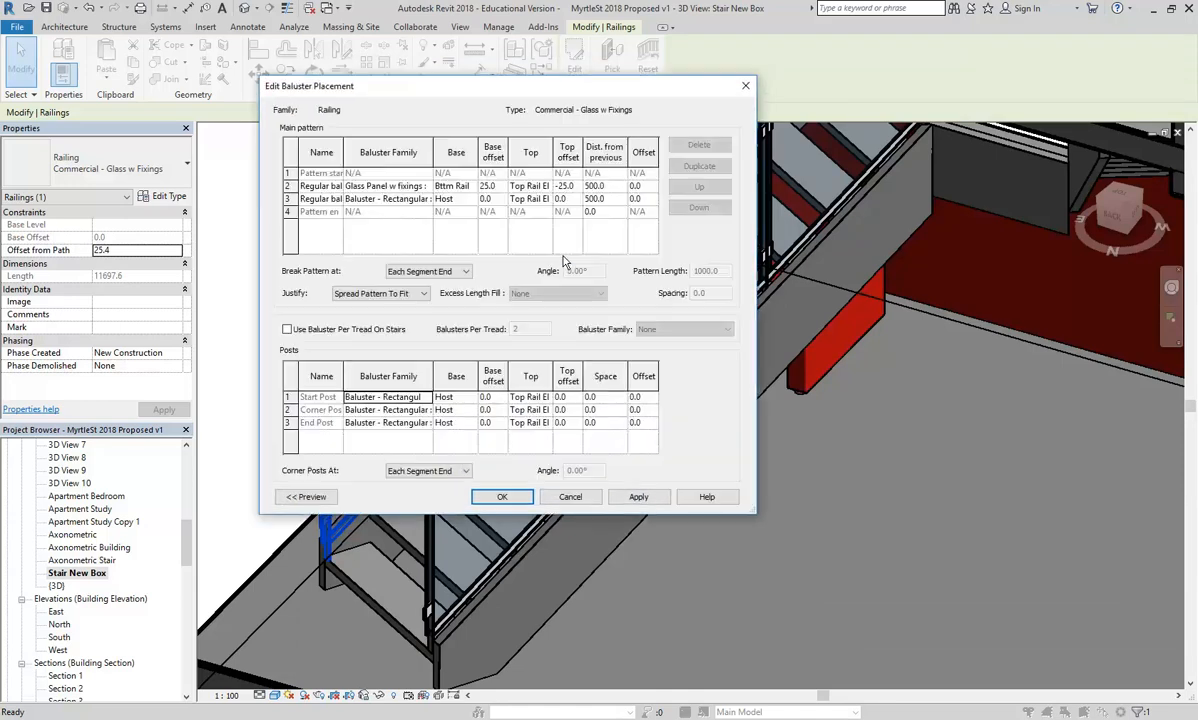
pyautogui.click(383, 189)
pyautogui.click(384, 401)
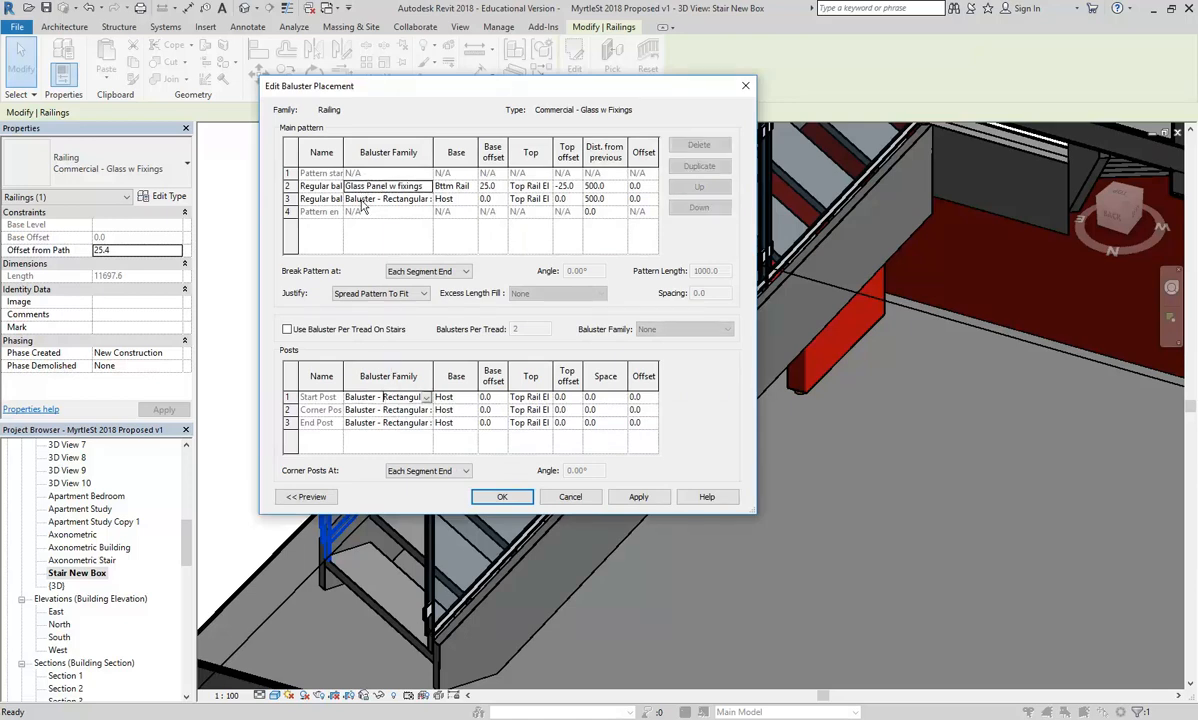
pyautogui.click(426, 398)
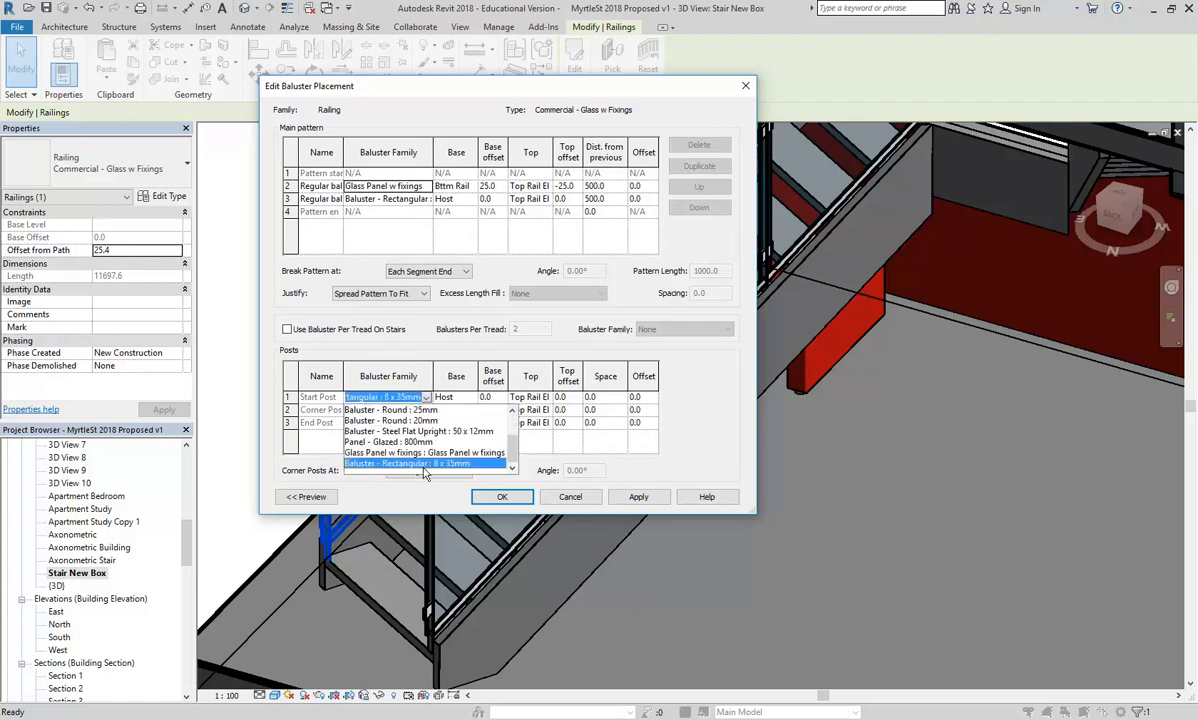
pyautogui.click(427, 399)
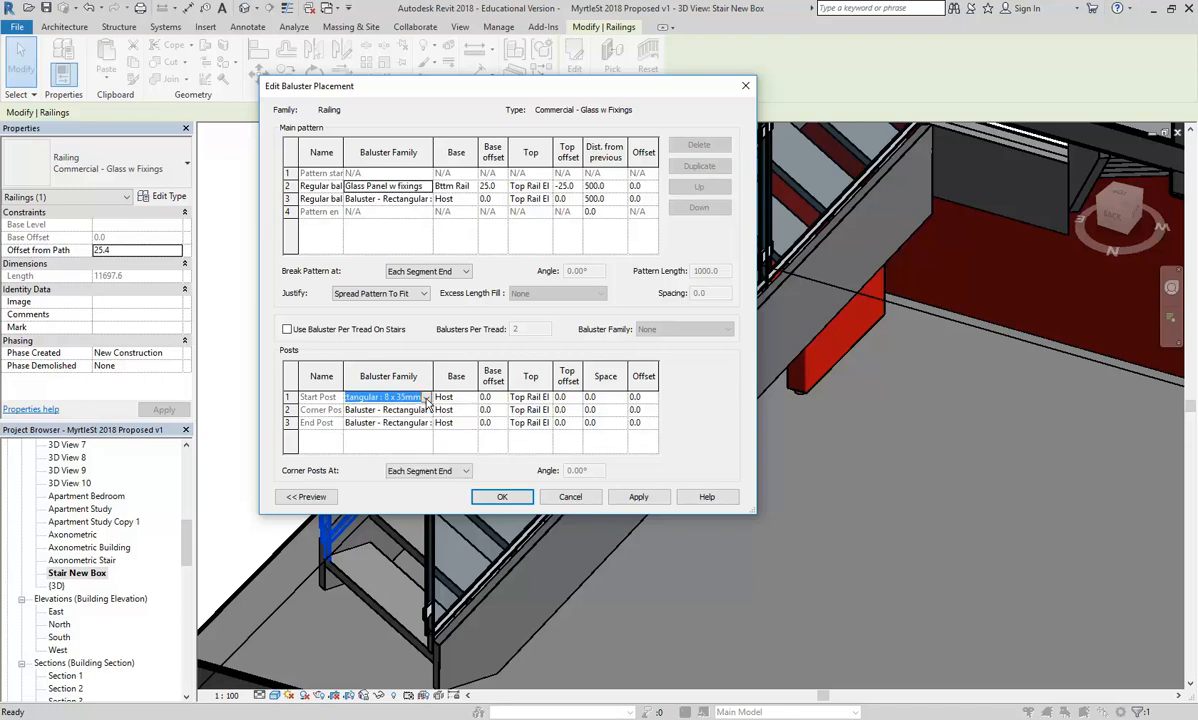
pyautogui.click(400, 397)
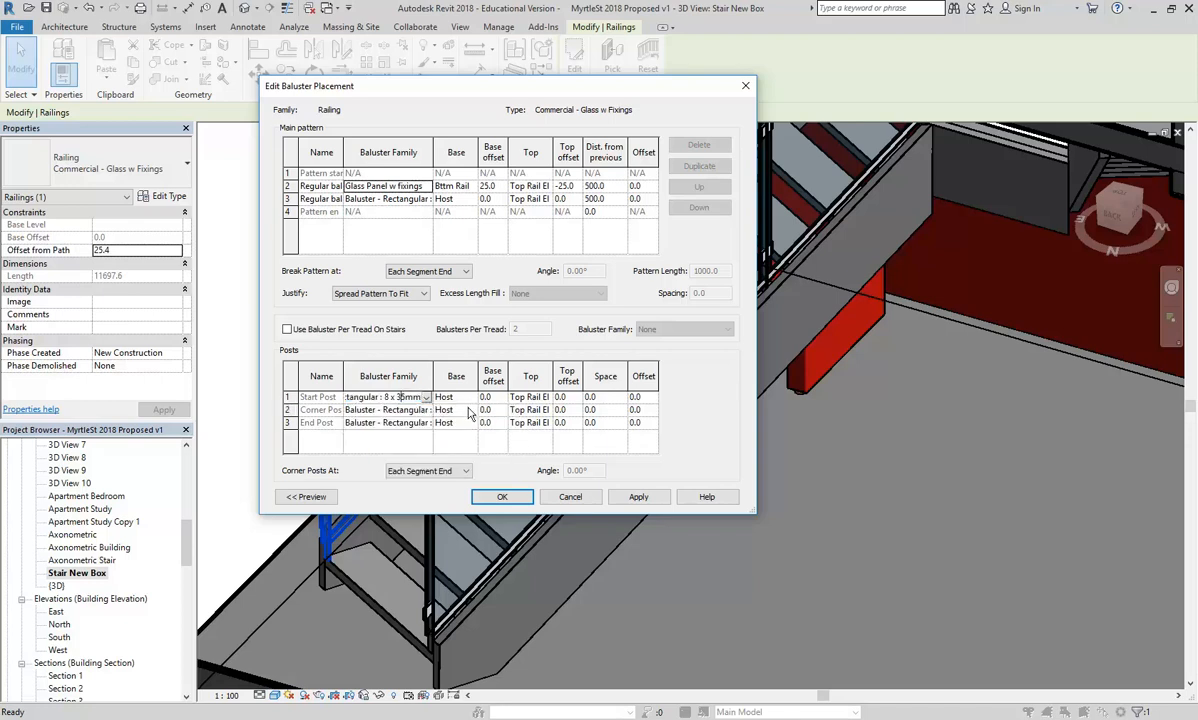
pyautogui.click(568, 496)
pyautogui.click(552, 490)
pyautogui.click(282, 217)
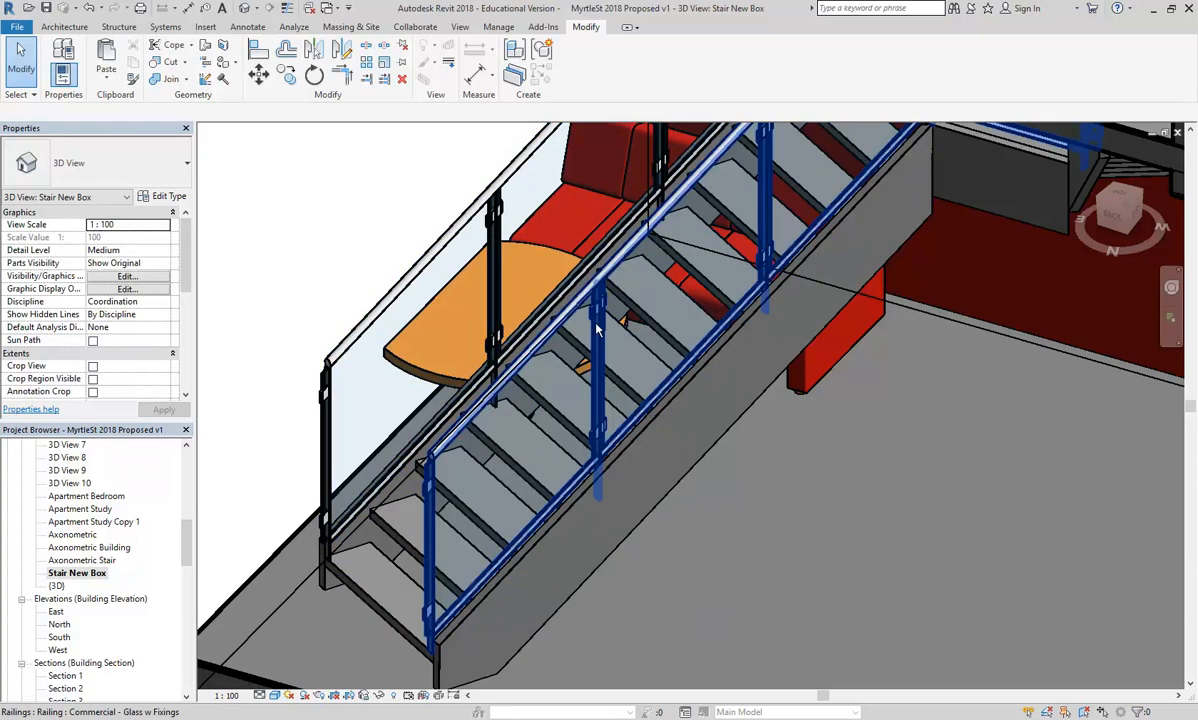
# Find the Railings category among the project's families and expand the Baluster - Rectangular family to show its types
pyautogui.moveTo(181, 535); pyautogui.dragTo(123, 585)
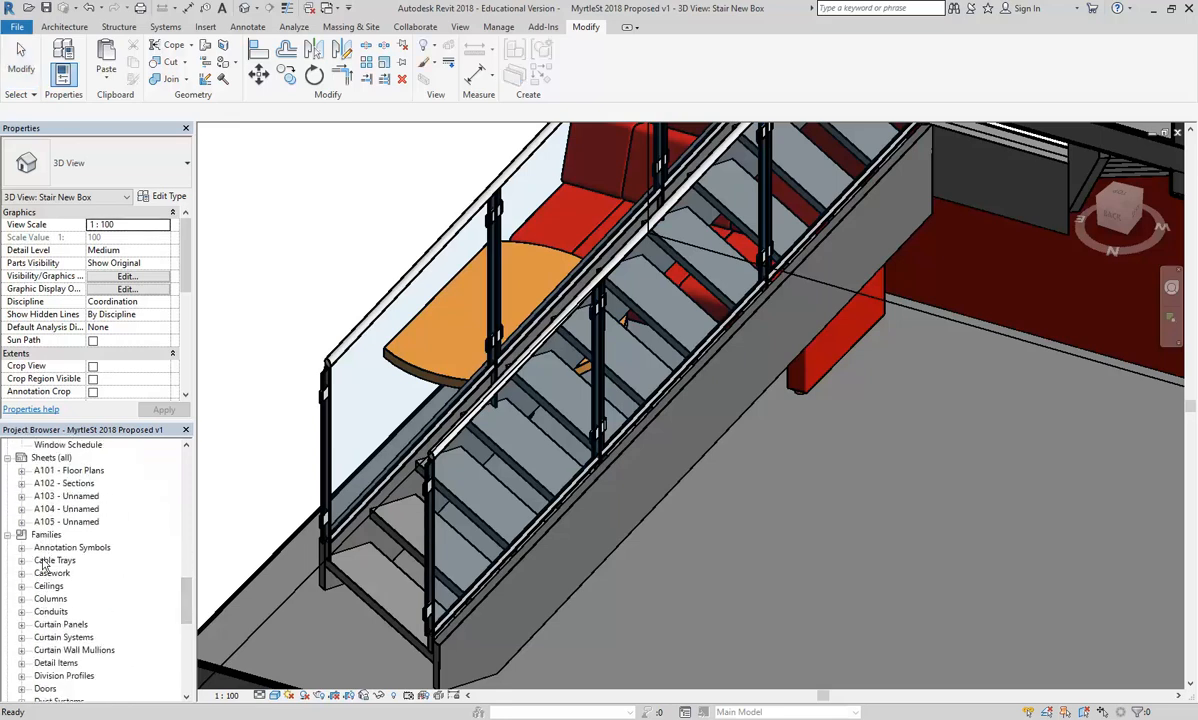
pyautogui.scroll(-2, 45, 560)
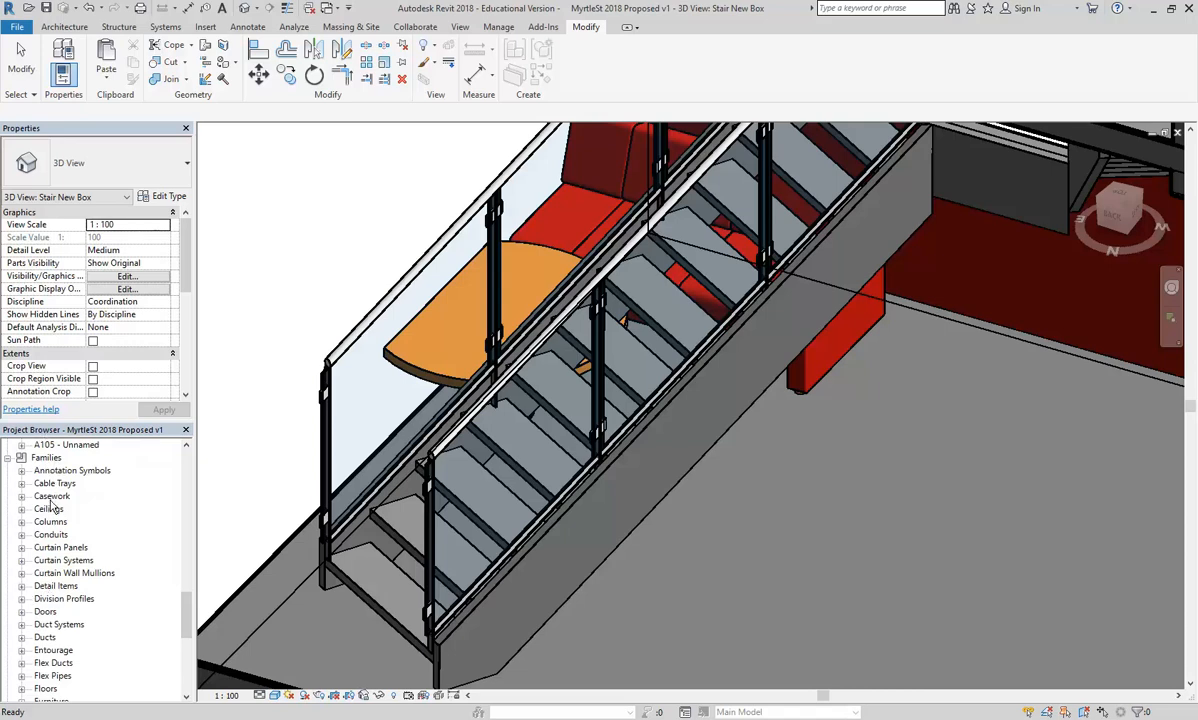
pyautogui.scroll(-4, 58, 600)
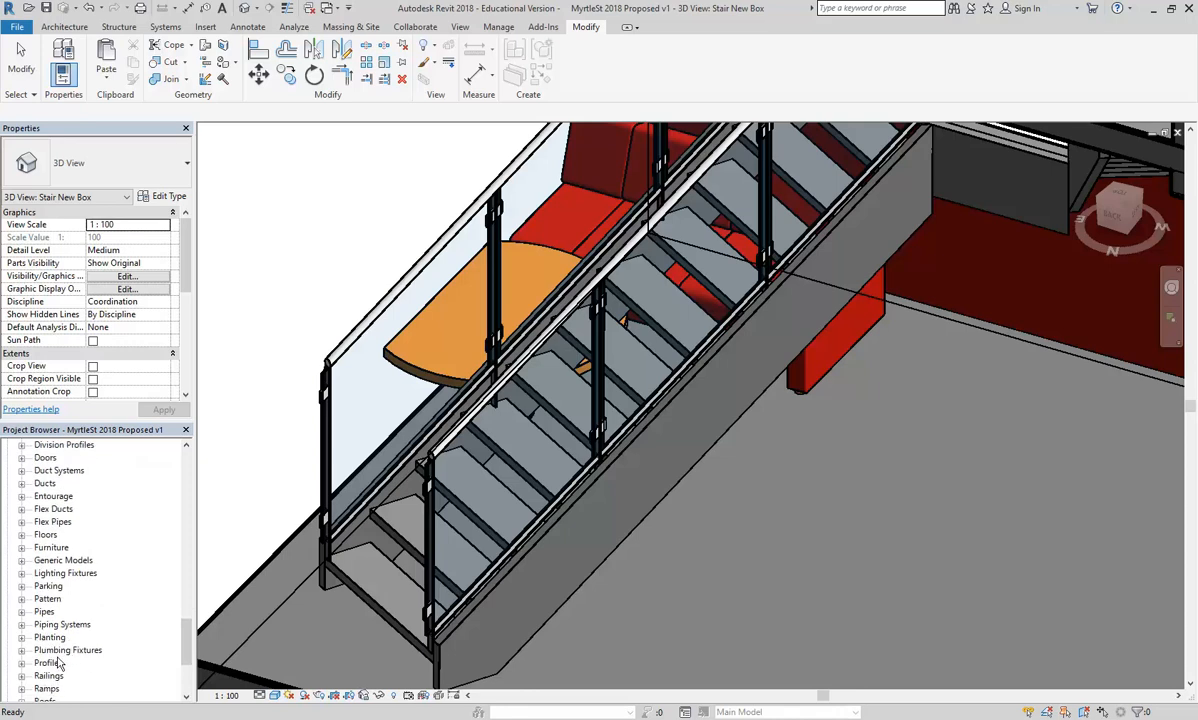
pyautogui.scroll(-2, 45, 628)
pyautogui.doubleClick(45, 600)
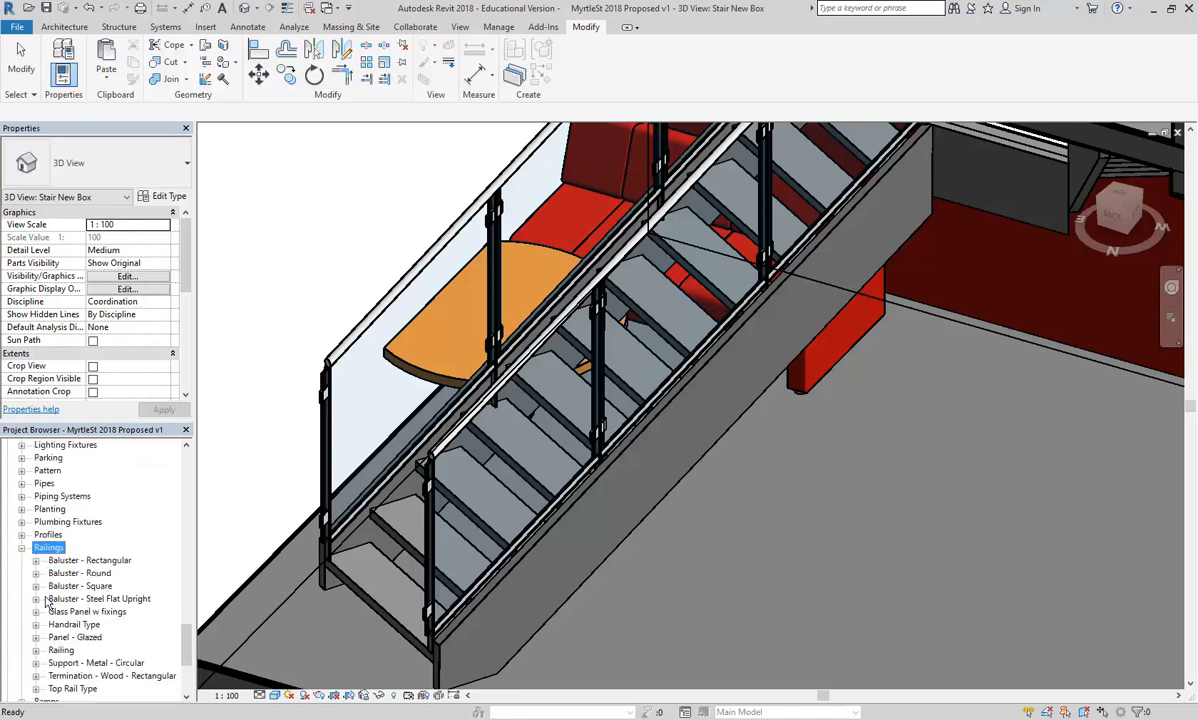
pyautogui.doubleClick(70, 586)
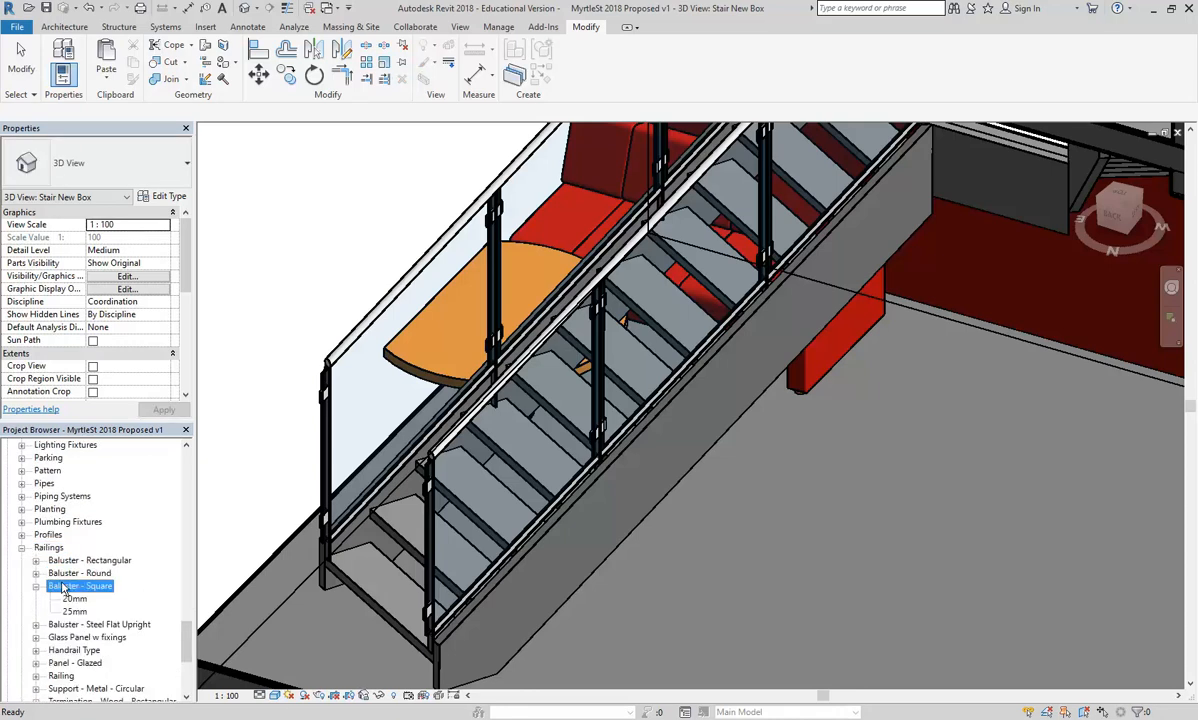
pyautogui.doubleClick(68, 588)
pyautogui.doubleClick(68, 560)
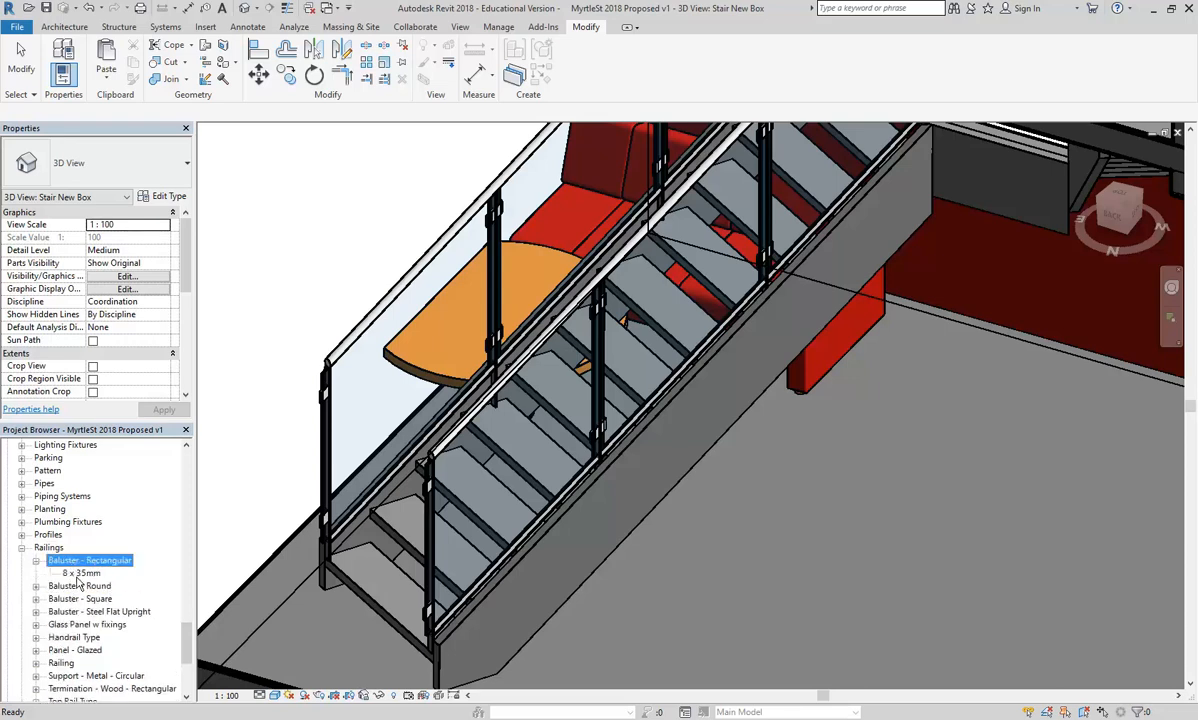
# Review the type properties of the Baluster - Rectangular 8 x 35mm type, including its Baluster Material, and cancel without changes
pyautogui.rightClick(72, 566)
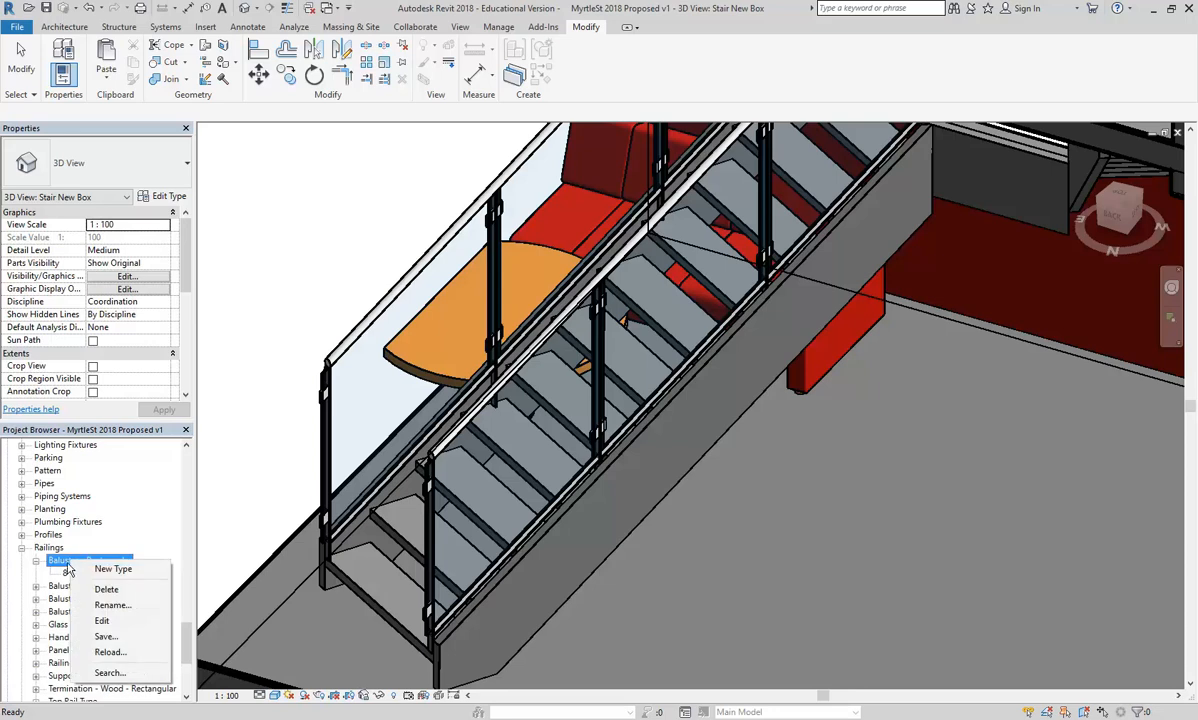
pyautogui.press('Escape')
pyautogui.click(75, 573)
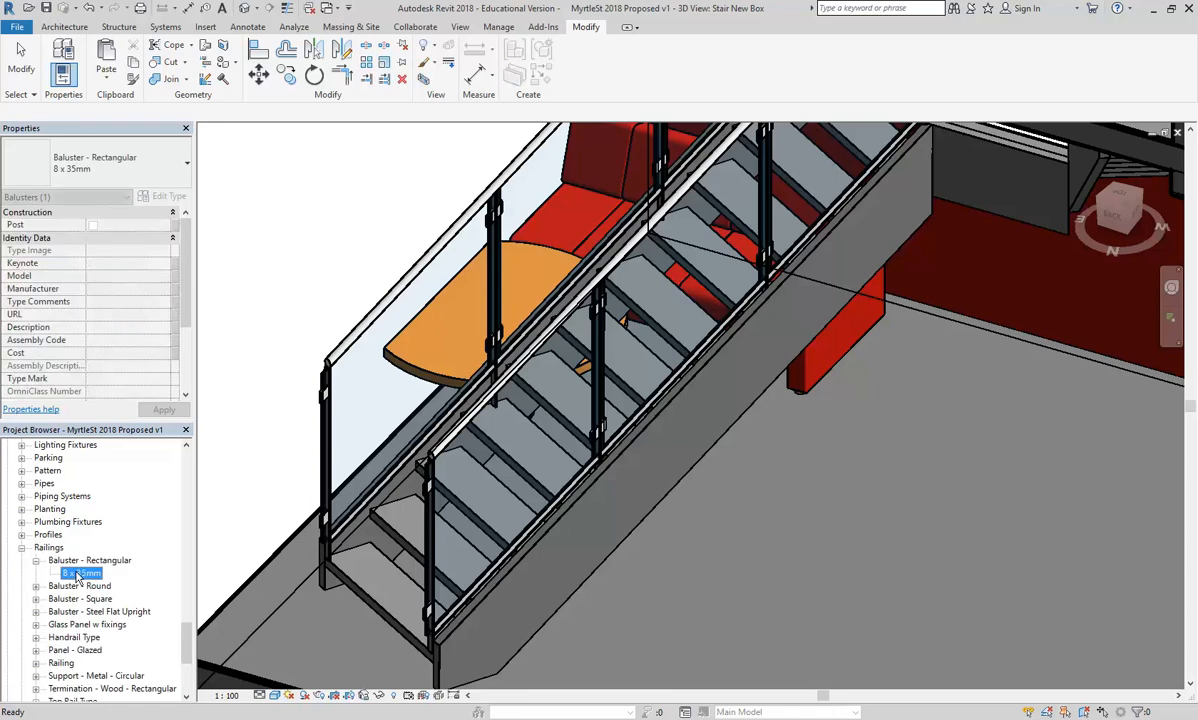
pyautogui.rightClick(77, 577)
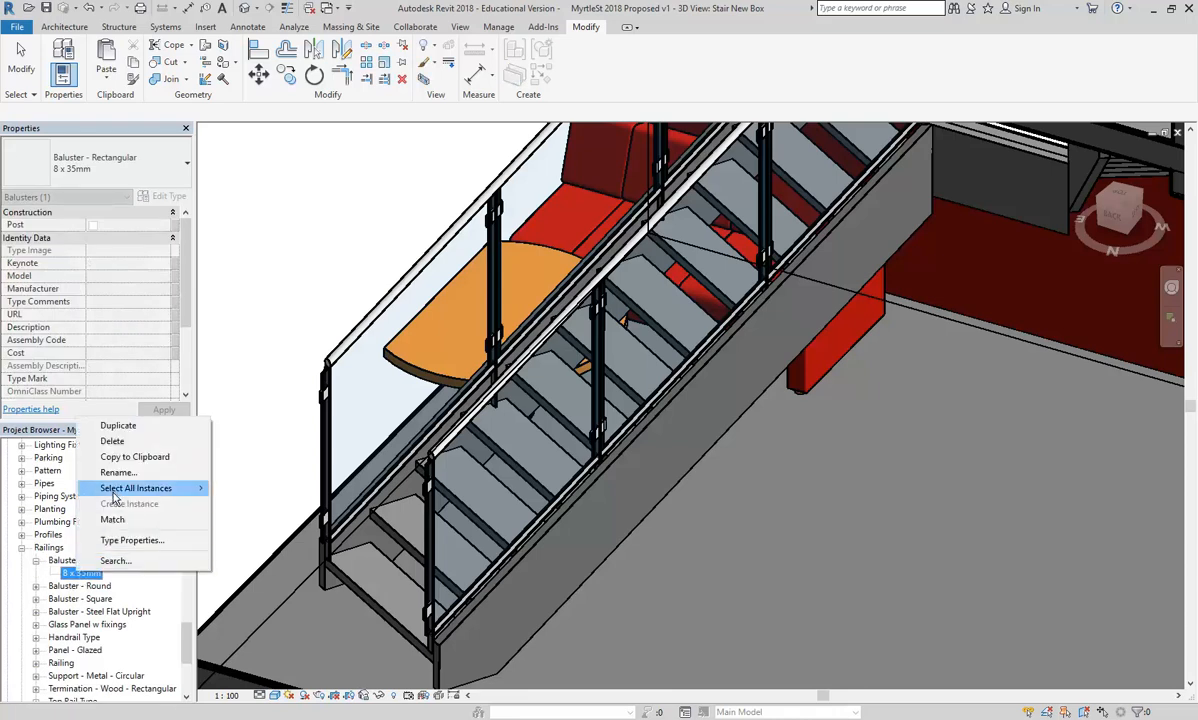
pyautogui.click(121, 540)
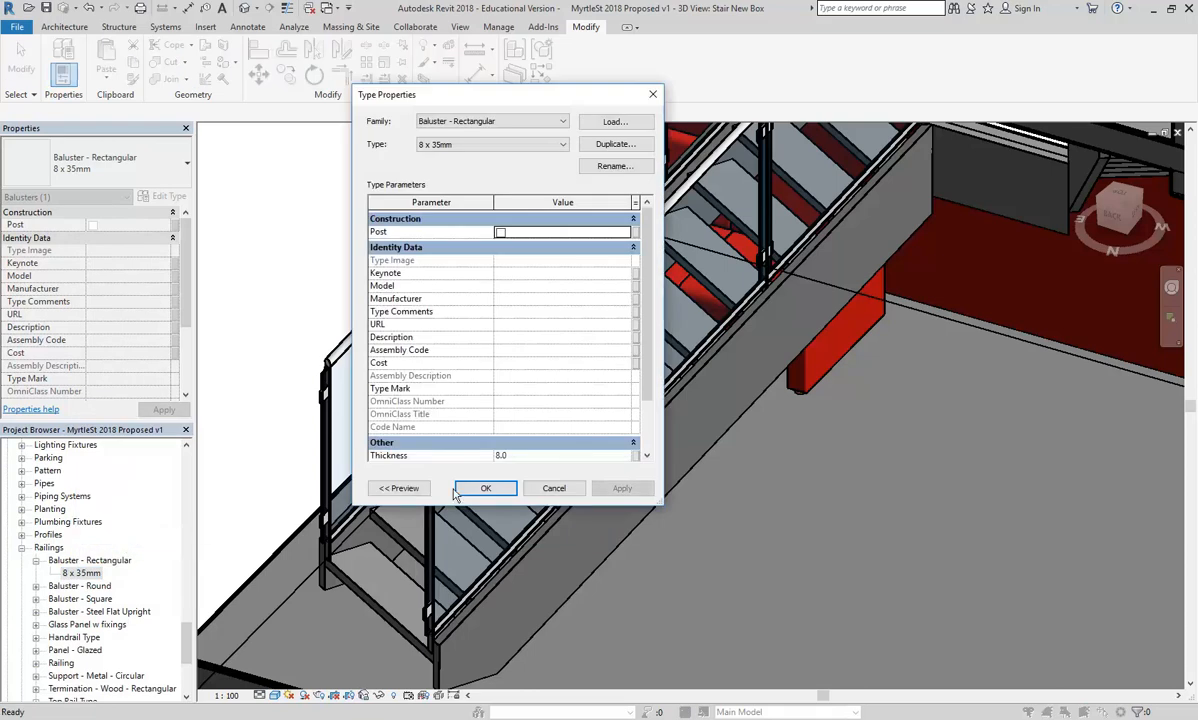
pyautogui.scroll(-3, 647, 335)
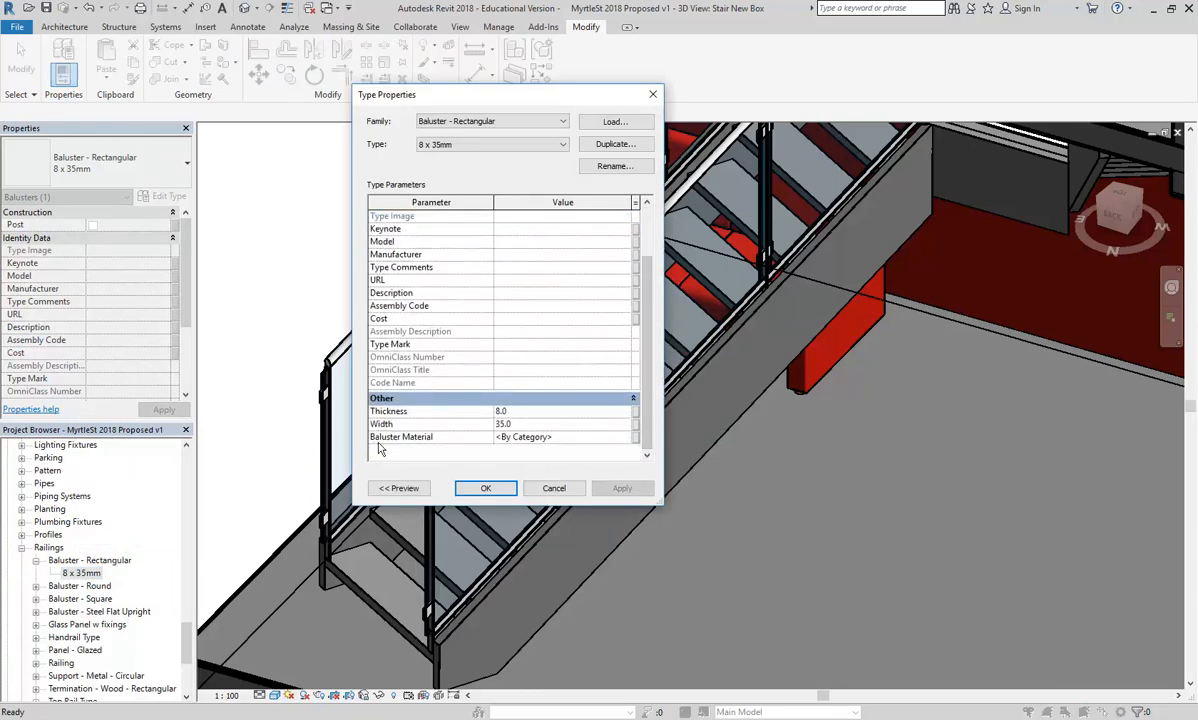
pyautogui.click(539, 440)
pyautogui.click(553, 488)
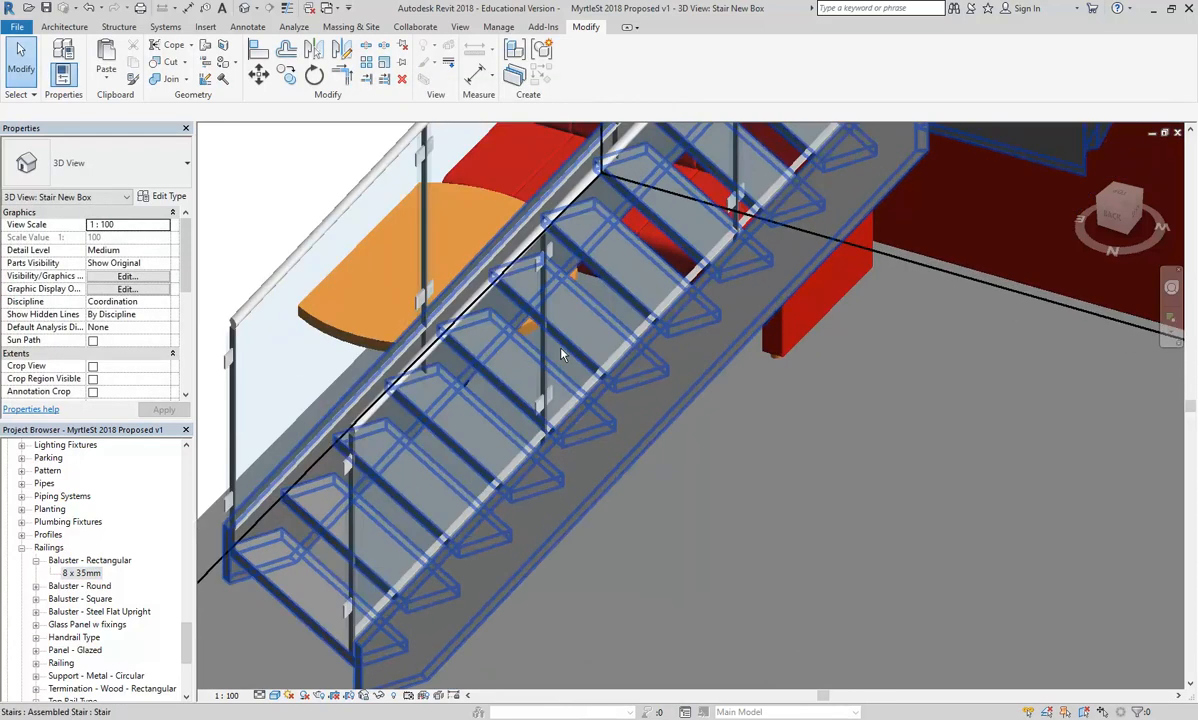
# Examine the posts, glass and top rail of the near stair railing from several angles and leave it deselected
pyautogui.scroll(3, 560, 354)
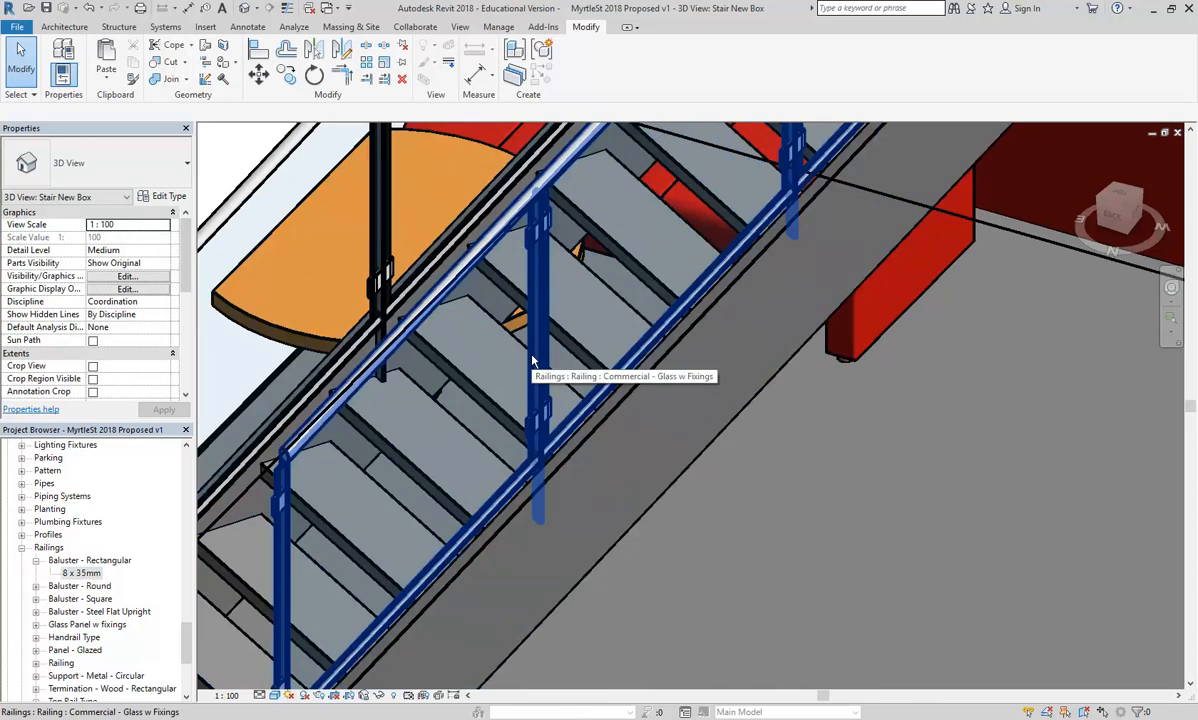
pyautogui.scroll(-5, 533, 360)
pyautogui.scroll(3, 533, 360)
pyautogui.click(533, 362)
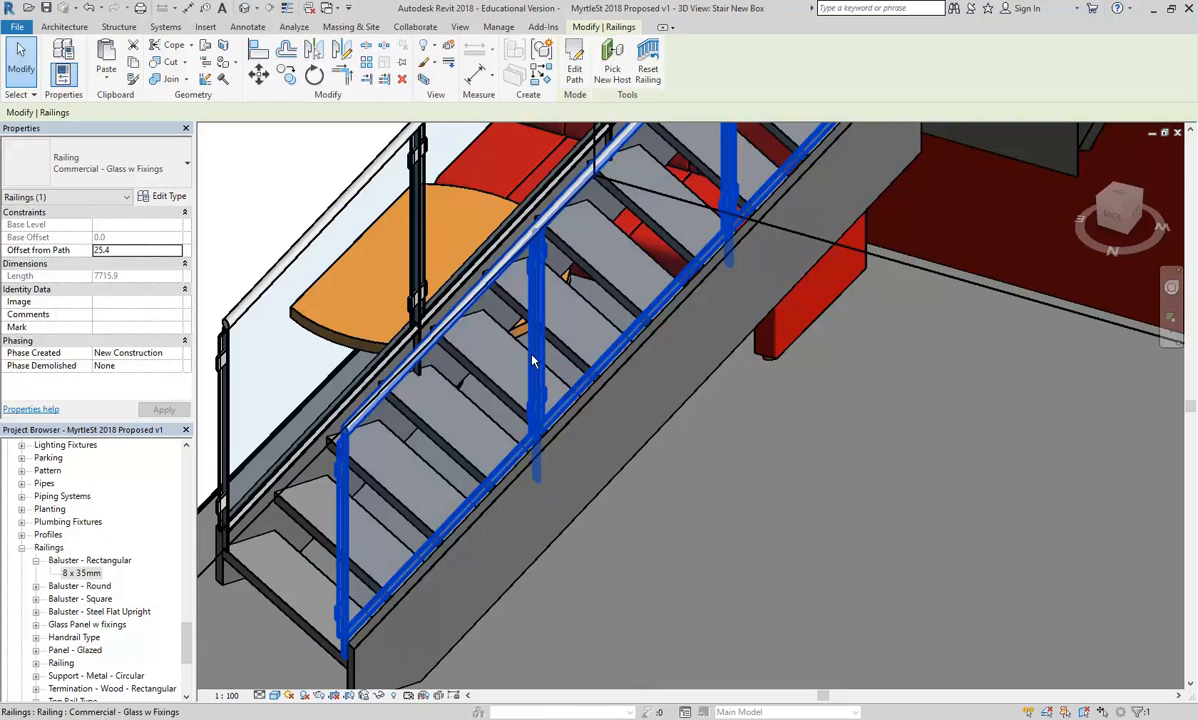
pyautogui.scroll(-4, 533, 360)
pyautogui.press('Escape')
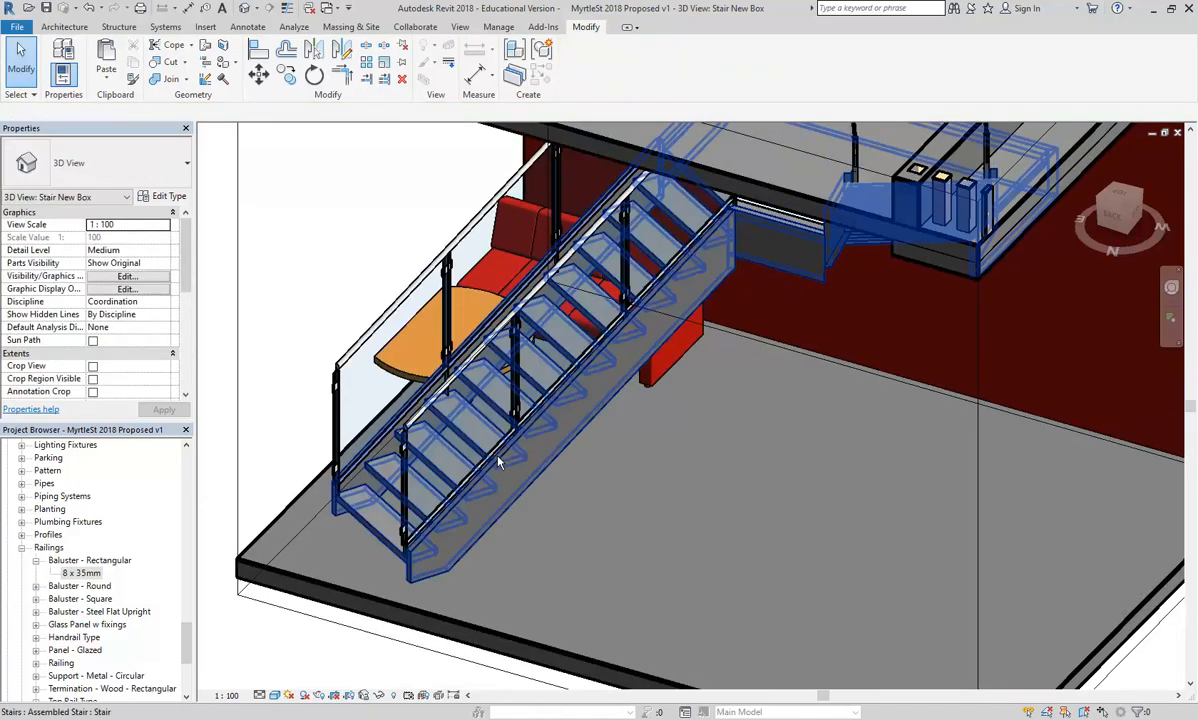
pyautogui.click(450, 378)
pyautogui.keyDown('shift'); pyautogui.moveTo(450, 378); pyautogui.dragTo(605, 526, button='middle'); pyautogui.keyUp('shift')
pyautogui.press('Escape')
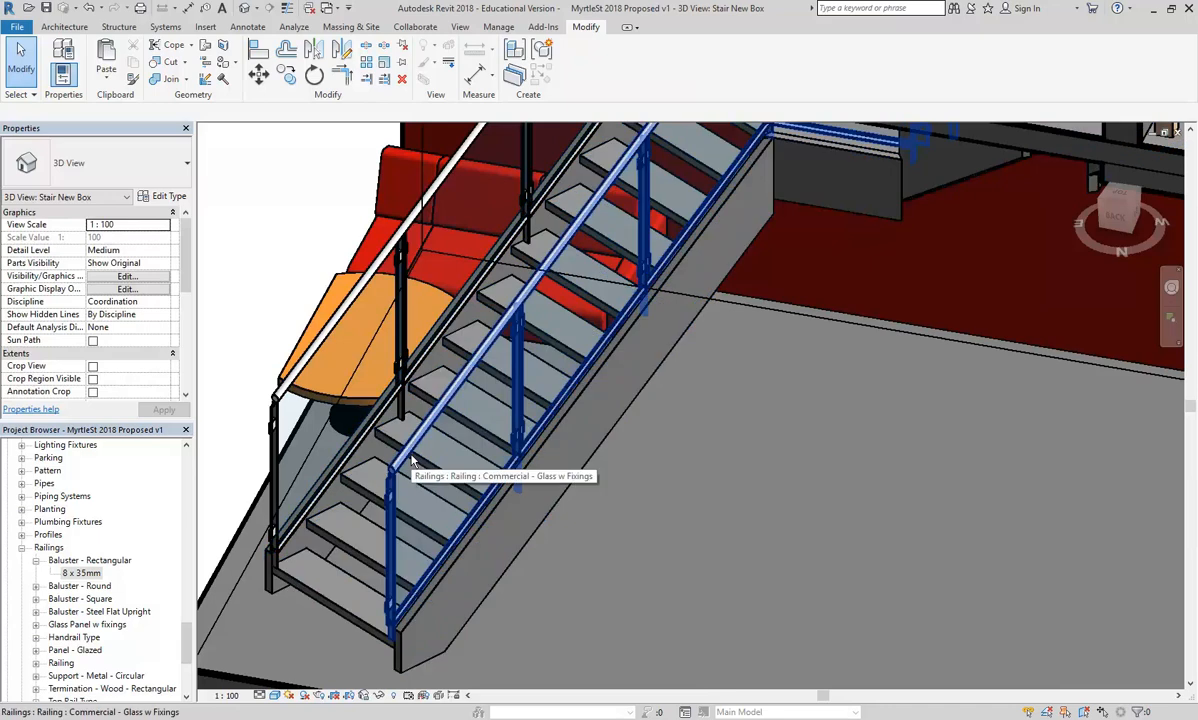
pyautogui.keyDown('shift'); pyautogui.moveTo(412, 460); pyautogui.dragTo(379, 394, button='middle'); pyautogui.keyUp('shift')
pyautogui.click(430, 427)
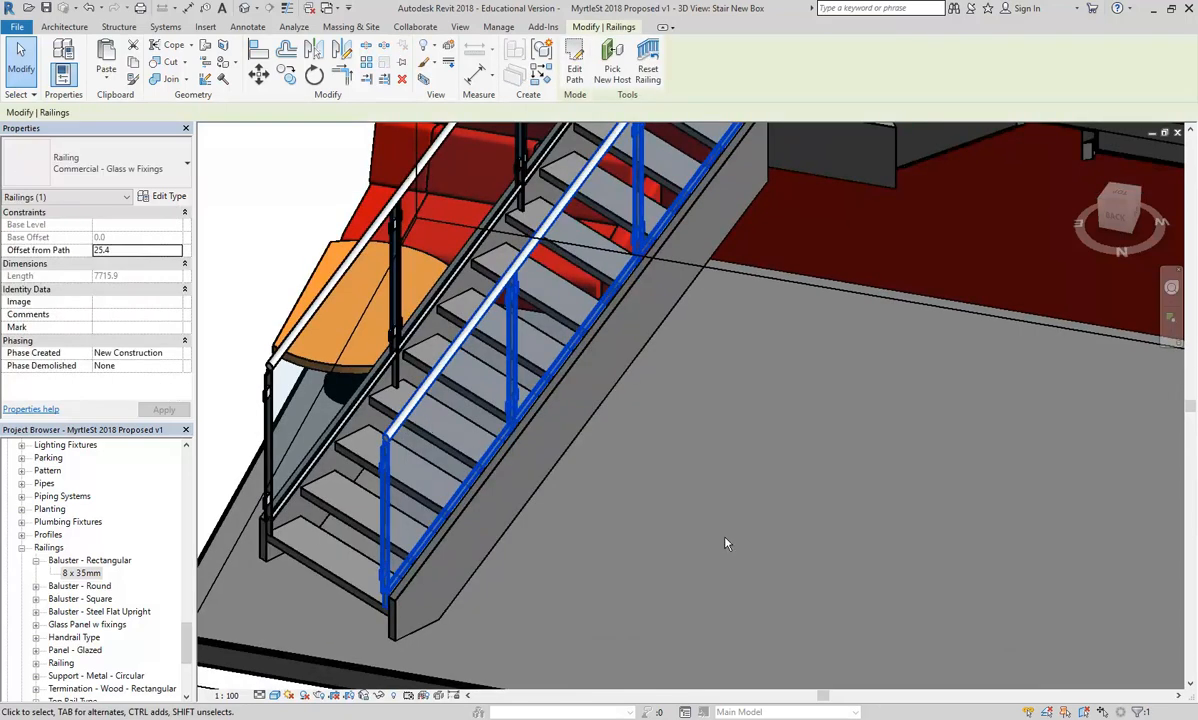
pyautogui.press('Escape')
# Start loading a family and browse the StudentResources drive to the Profiles folder in EDU_DC_InteriorDesign > Revit Library
pyautogui.click(205, 27)
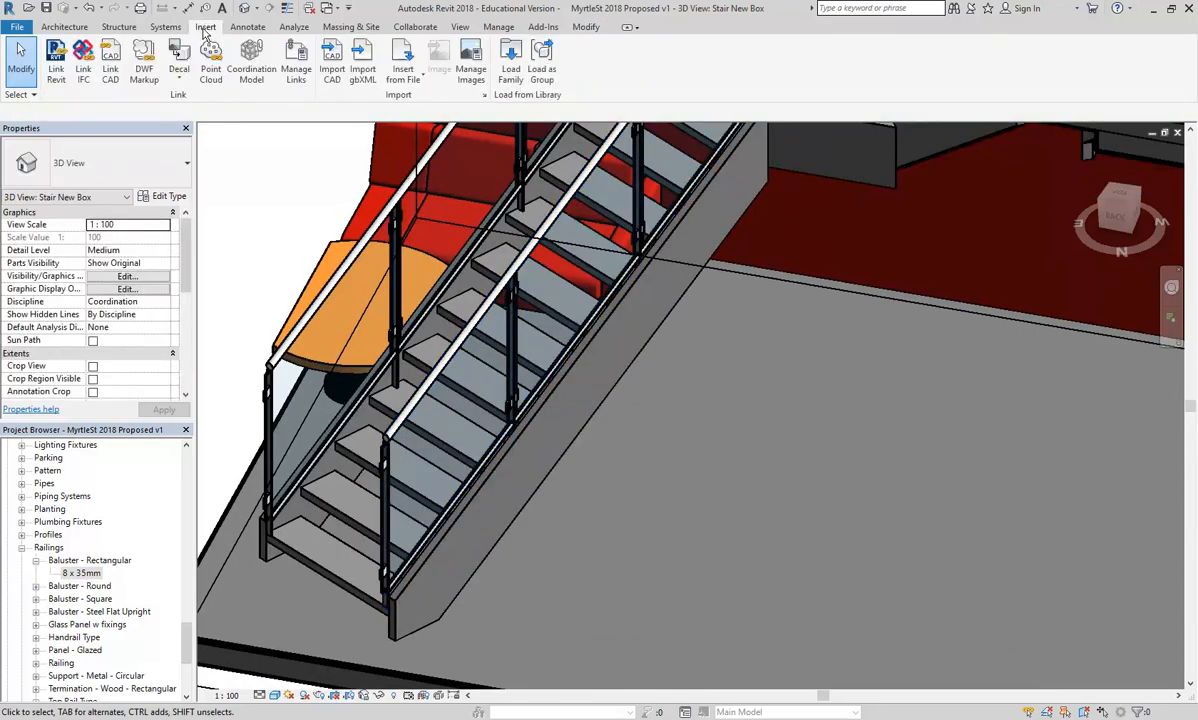
pyautogui.click(510, 60)
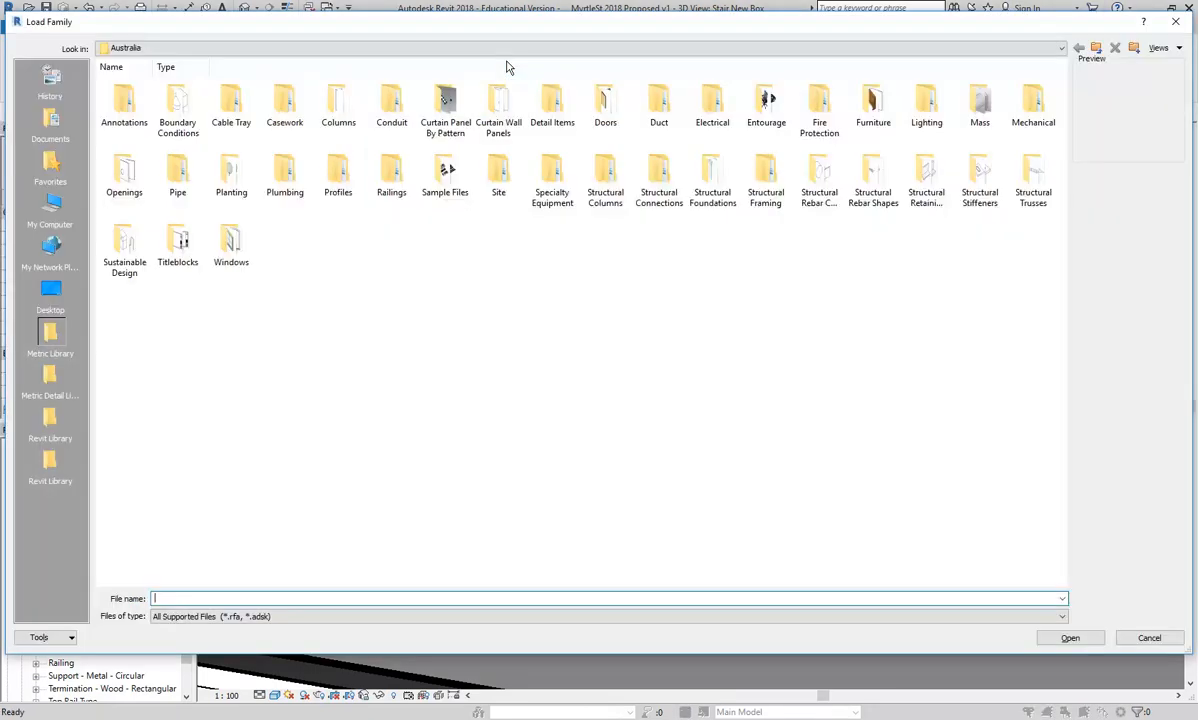
pyautogui.click(183, 48)
pyautogui.click(166, 175)
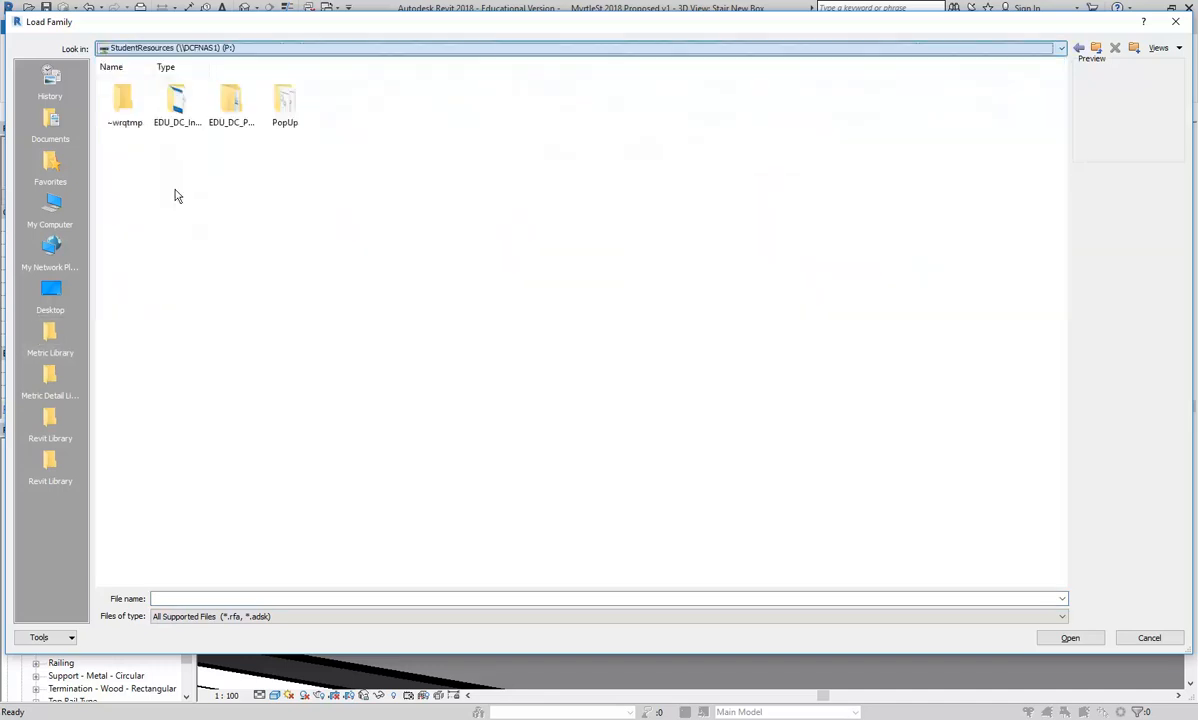
pyautogui.doubleClick(177, 100)
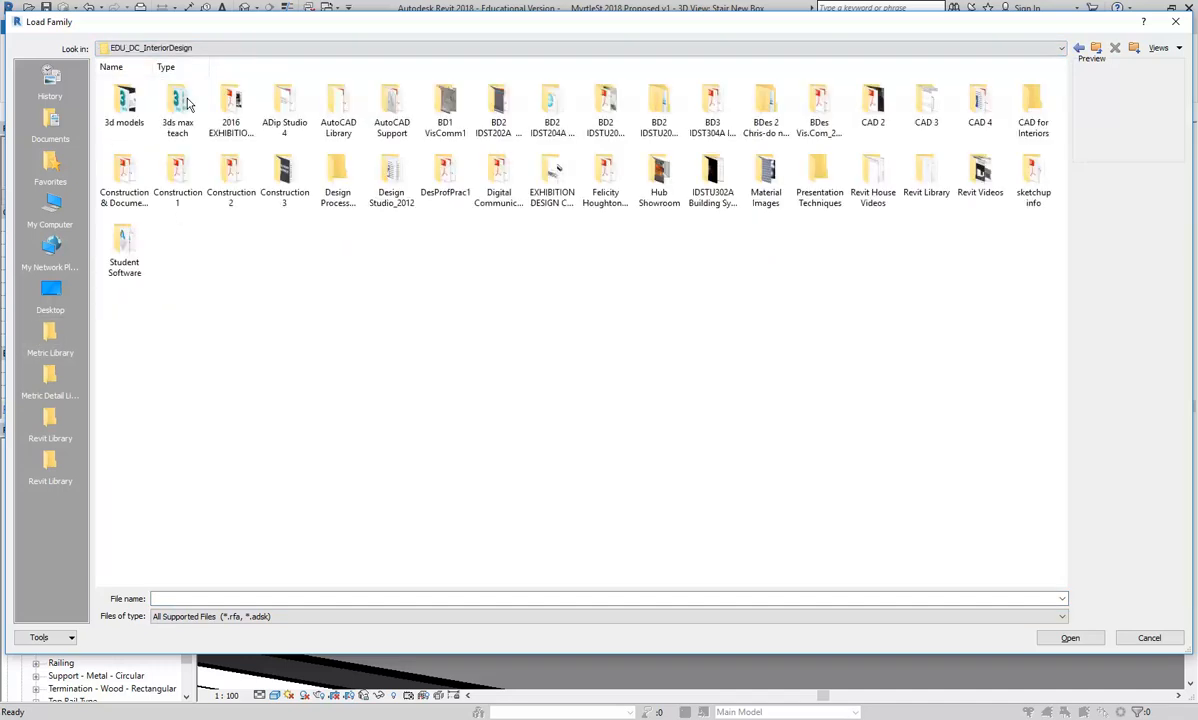
pyautogui.doubleClick(927, 170)
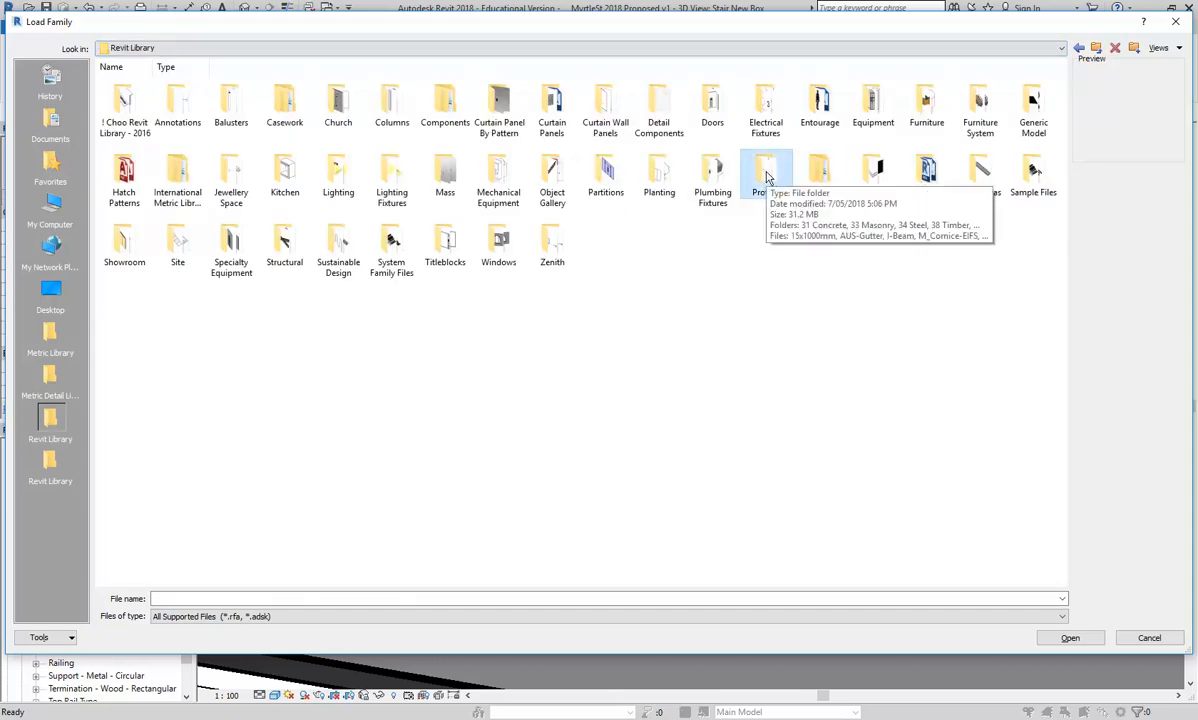
pyautogui.doubleClick(766, 172)
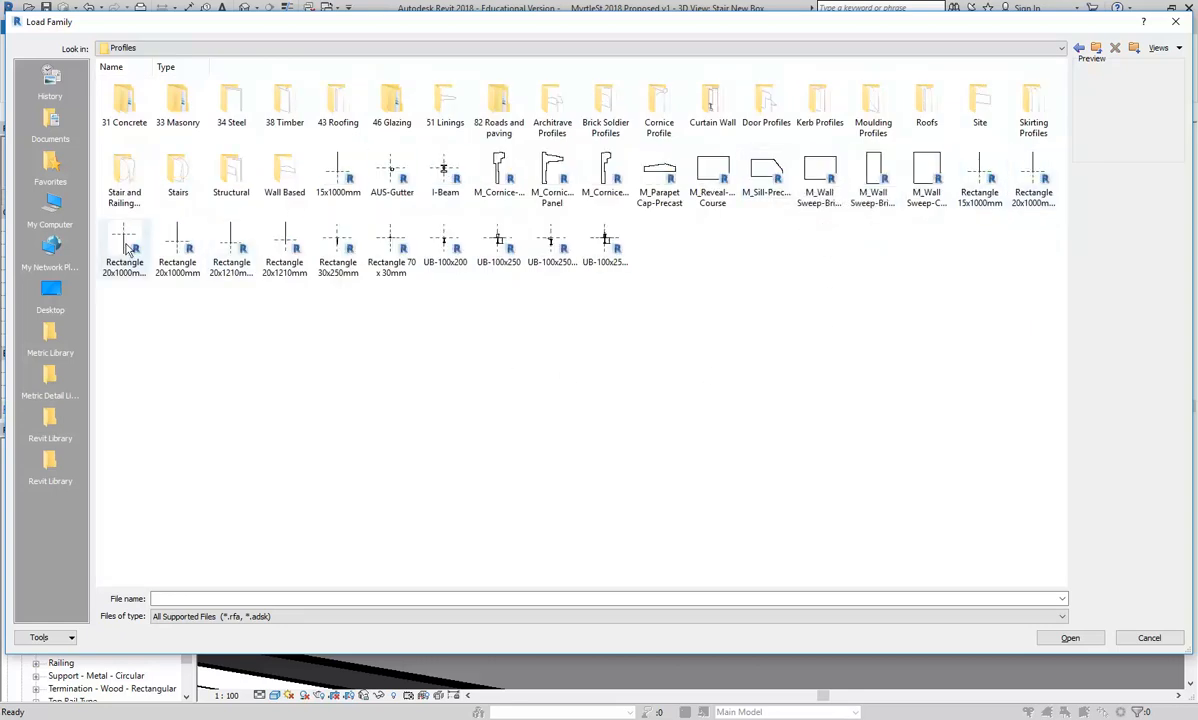
# Preview the 20 mm rectangle profiles and permanently delete the backup file Rectangle 20x1210mm.0001
pyautogui.click(124, 250)
pyautogui.click(177, 248)
pyautogui.click(231, 248)
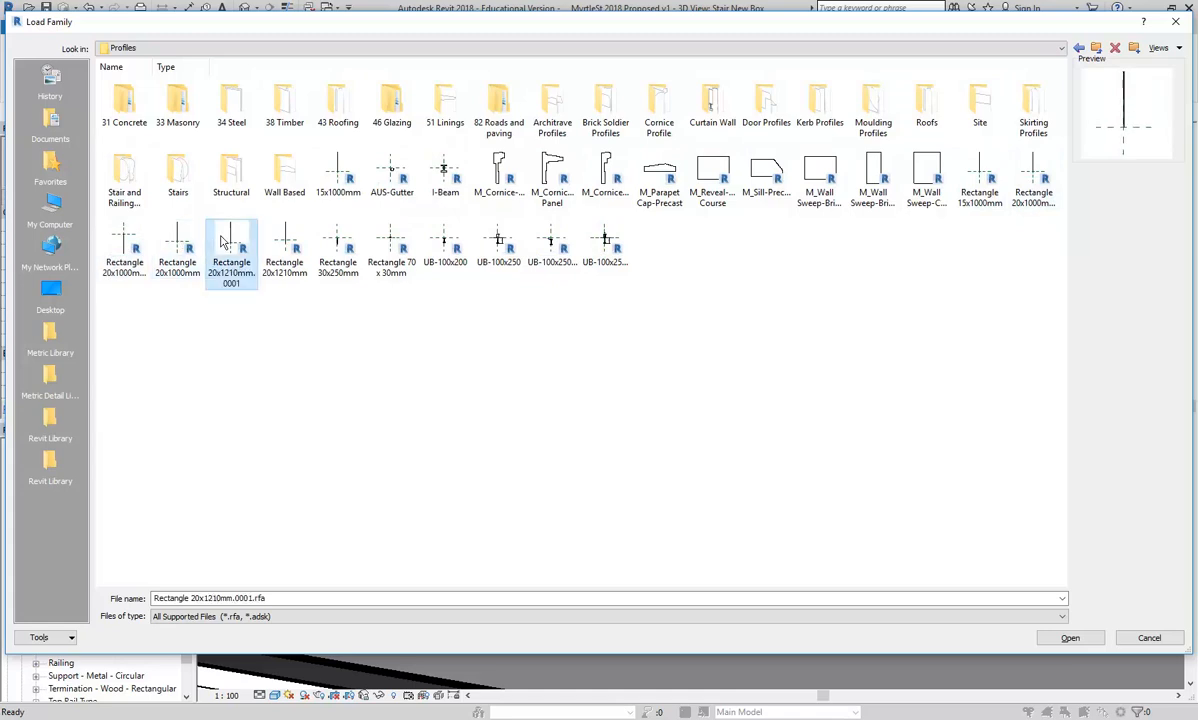
pyautogui.click(286, 245)
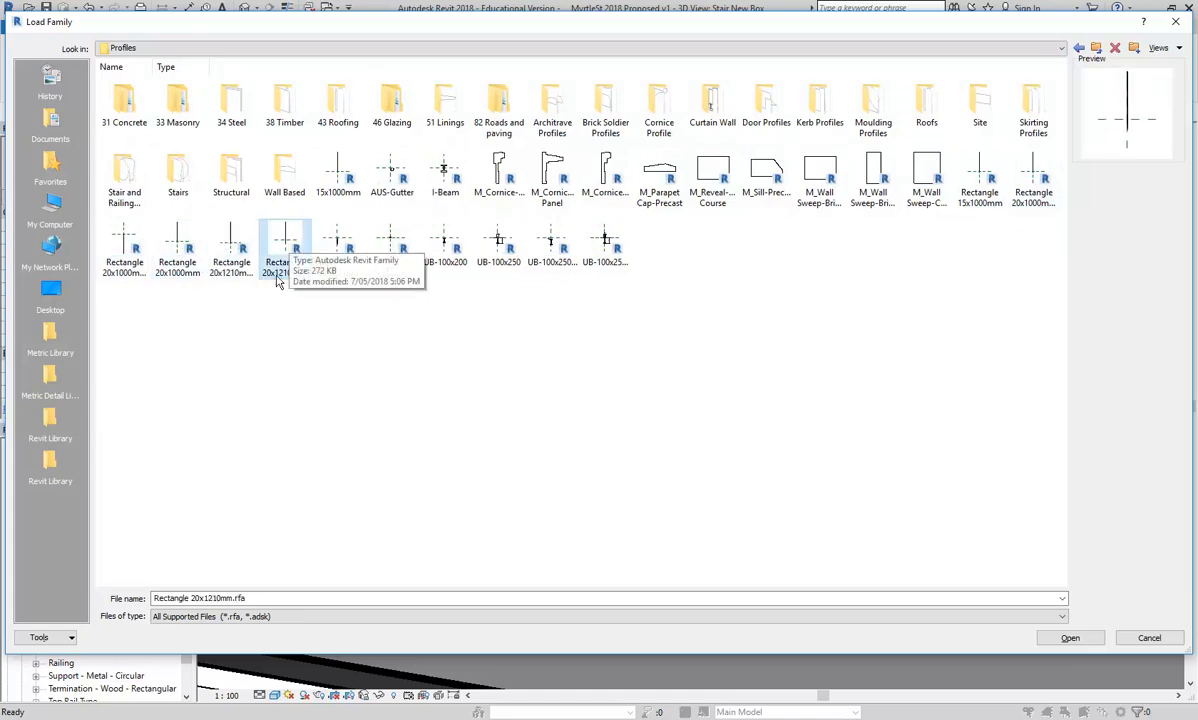
pyautogui.click(231, 256)
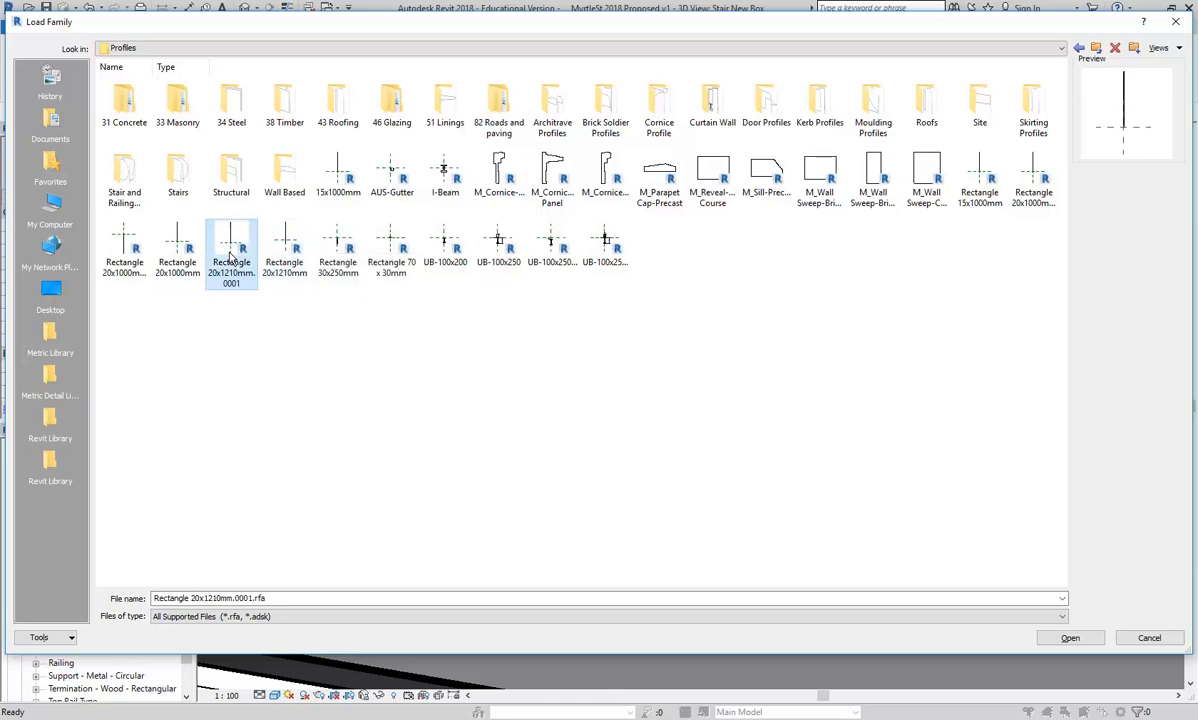
pyautogui.press('Delete')
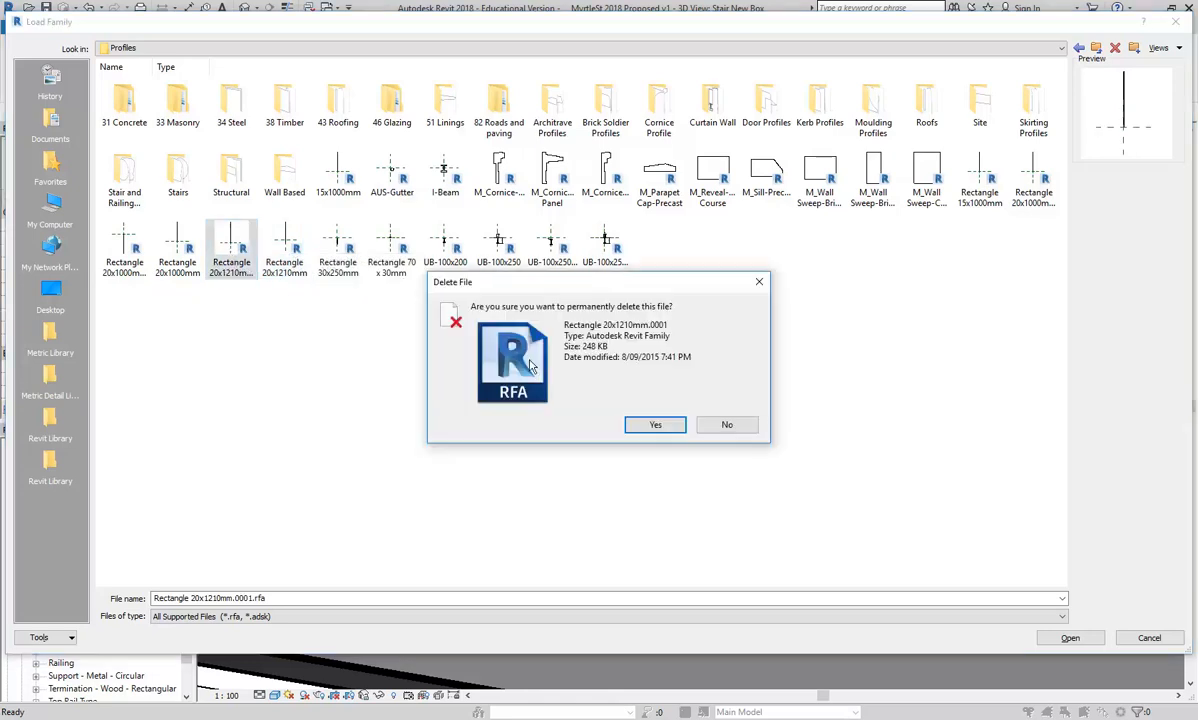
pyautogui.click(645, 426)
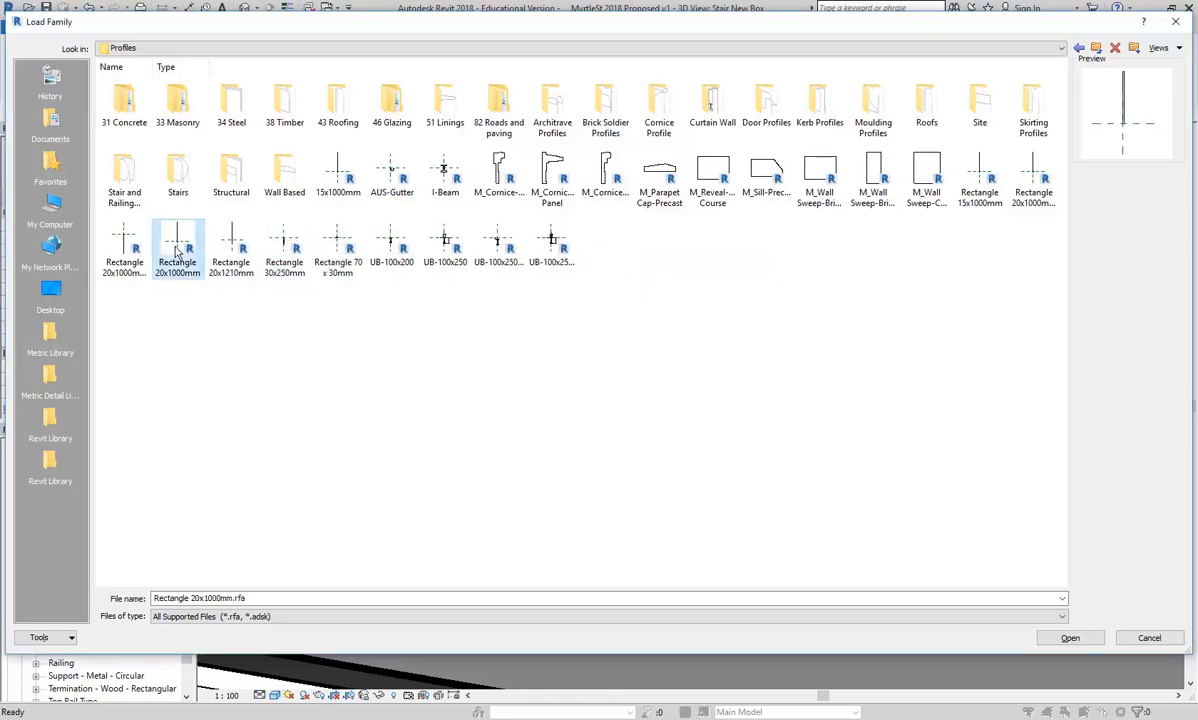
# Permanently delete the backup profile files Rectangle 20x1000mm.0002 and Rectangle 20x1000mm.0001 from the Profiles folder
pyautogui.click(103, 252)
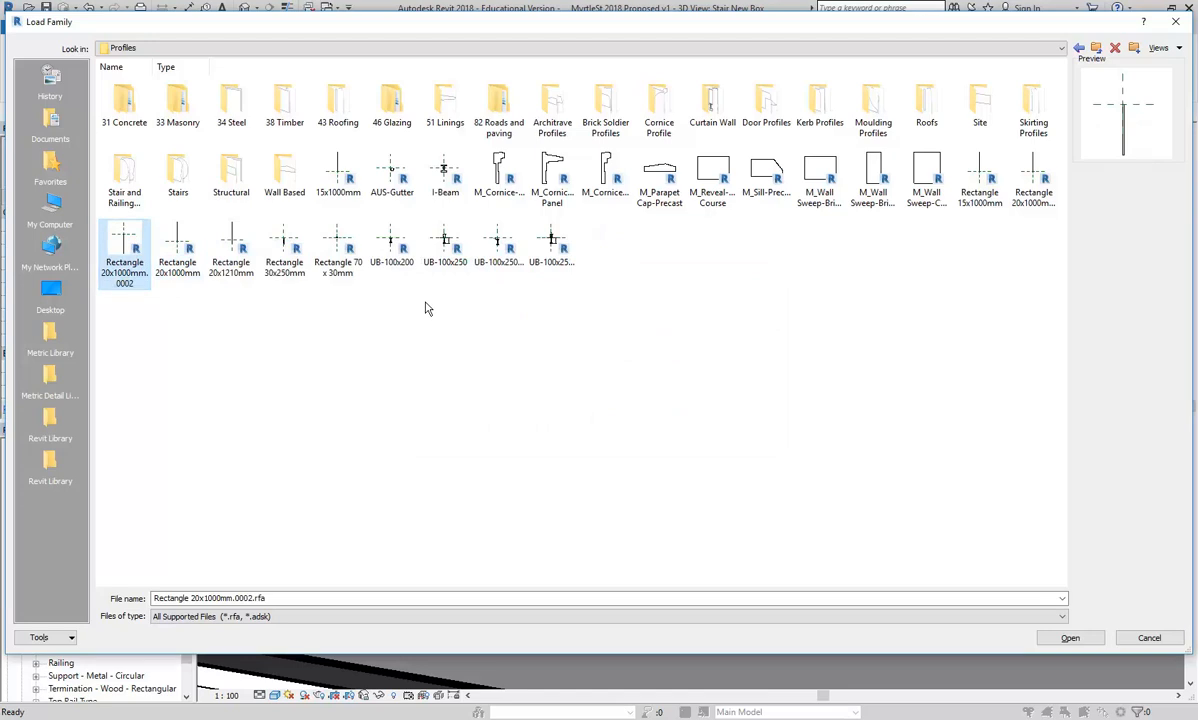
pyautogui.press('Delete')
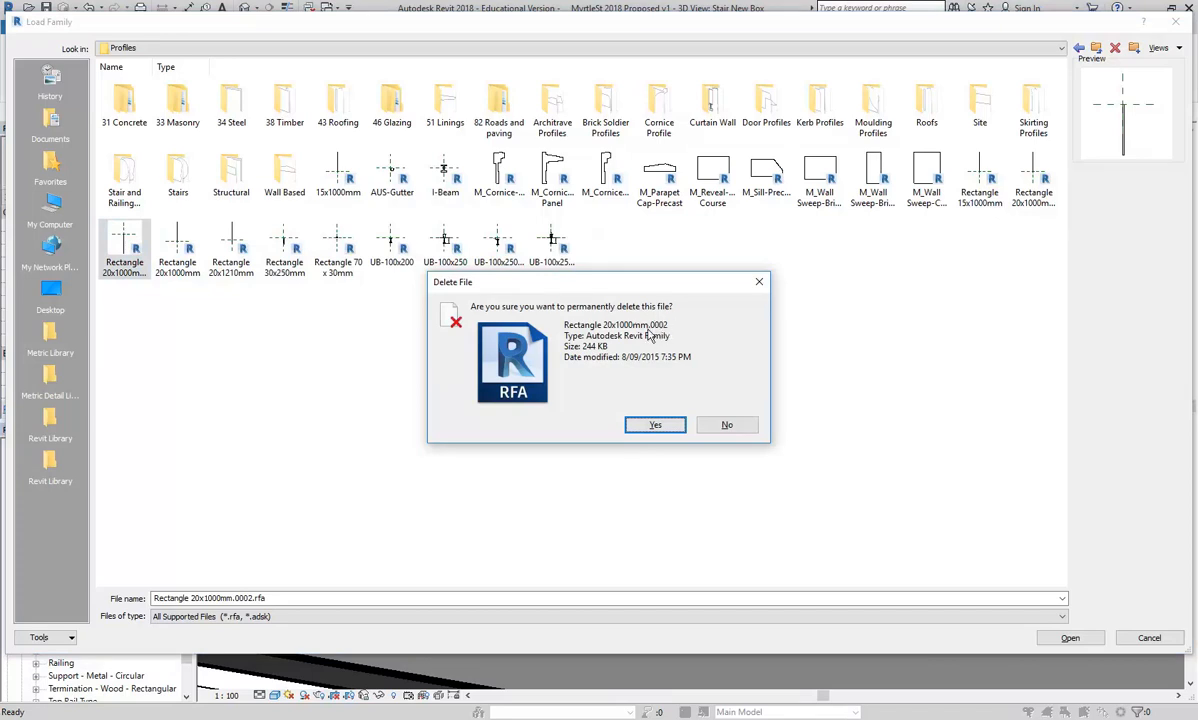
pyautogui.click(652, 424)
pyautogui.click(1021, 194)
pyautogui.click(982, 180)
pyautogui.click(1037, 174)
pyautogui.press('Delete')
pyautogui.click(655, 424)
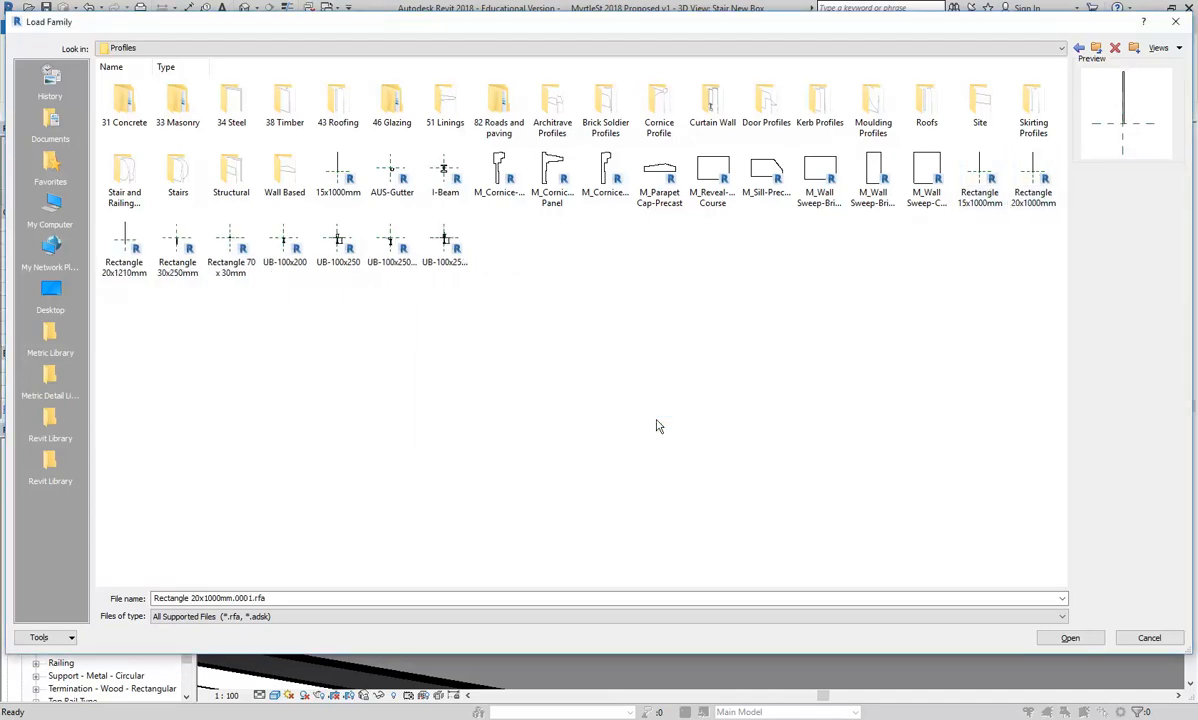
# Load the Rectangle 20x1210mm profile family into the project
pyautogui.click(230, 243)
pyautogui.click(177, 245)
pyautogui.click(118, 245)
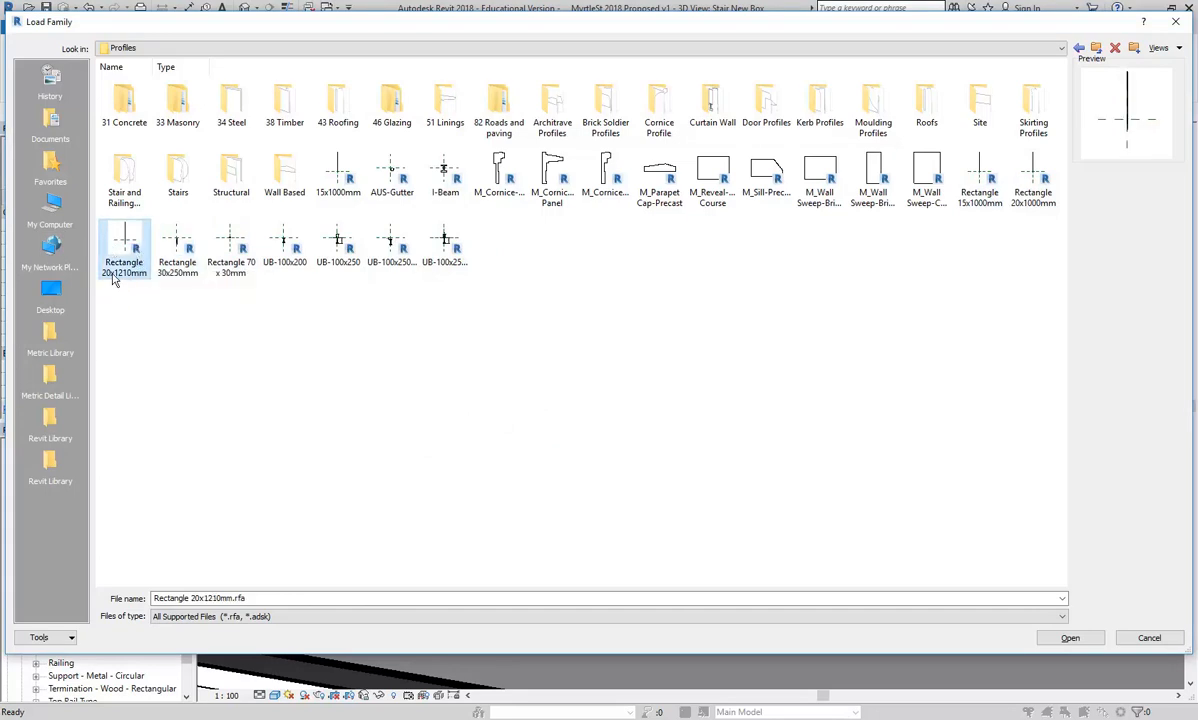
pyautogui.doubleClick(119, 234)
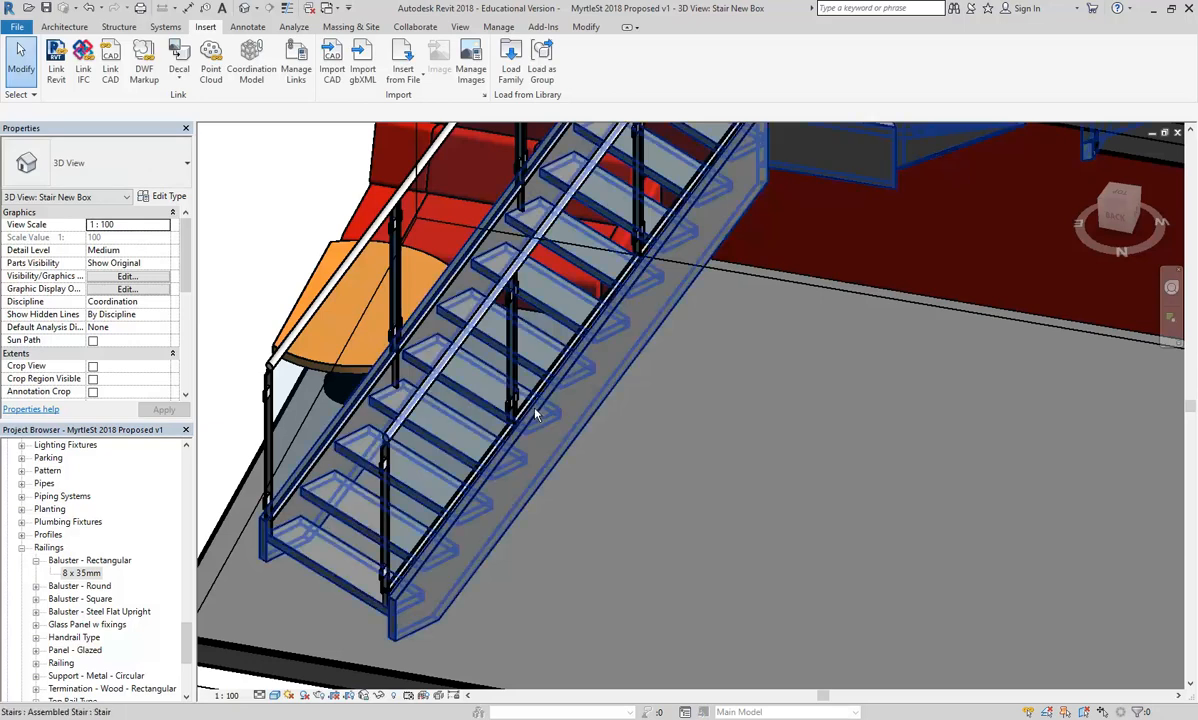
# Open the Rectangle 20x1210mm profile family file from the Profiles folder of the Revit Library for editing
pyautogui.click(29, 8)
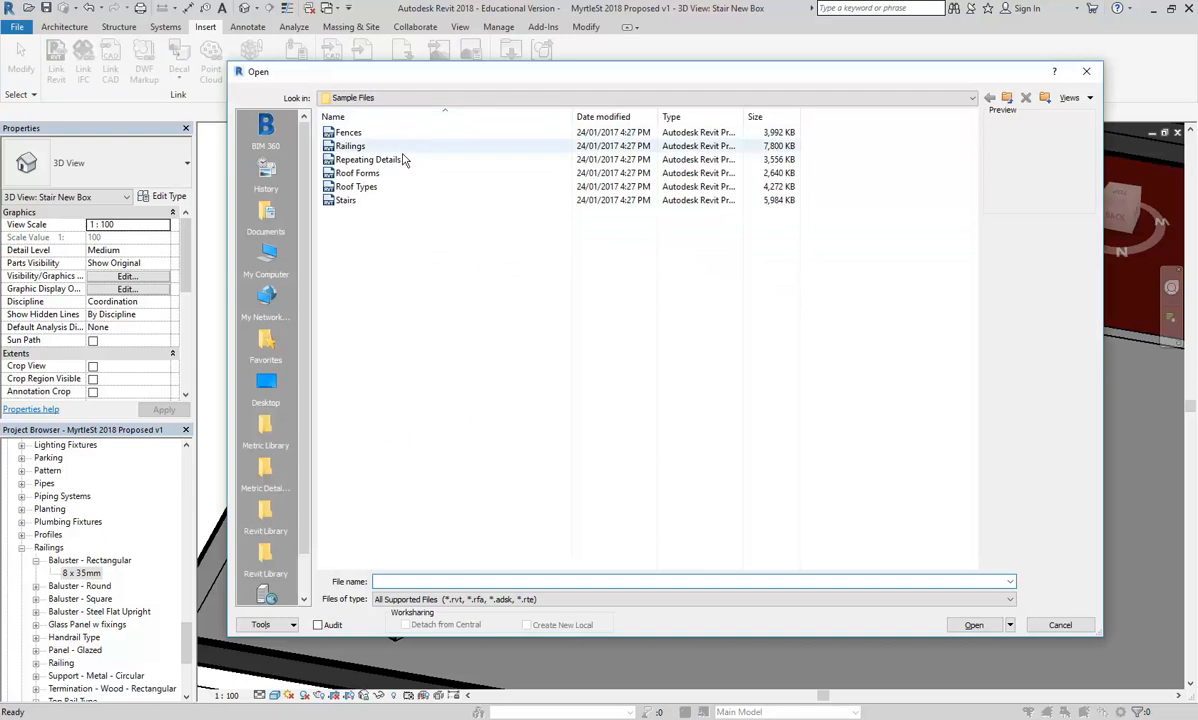
pyautogui.click(1007, 98)
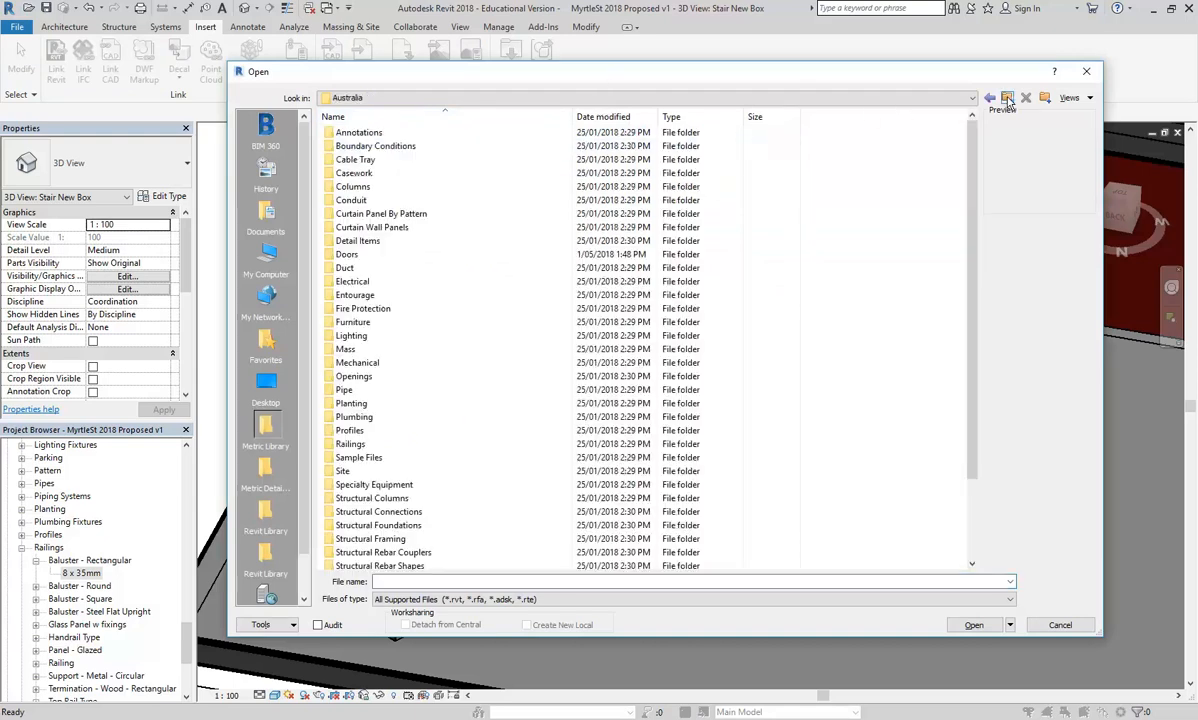
pyautogui.doubleClick(349, 430)
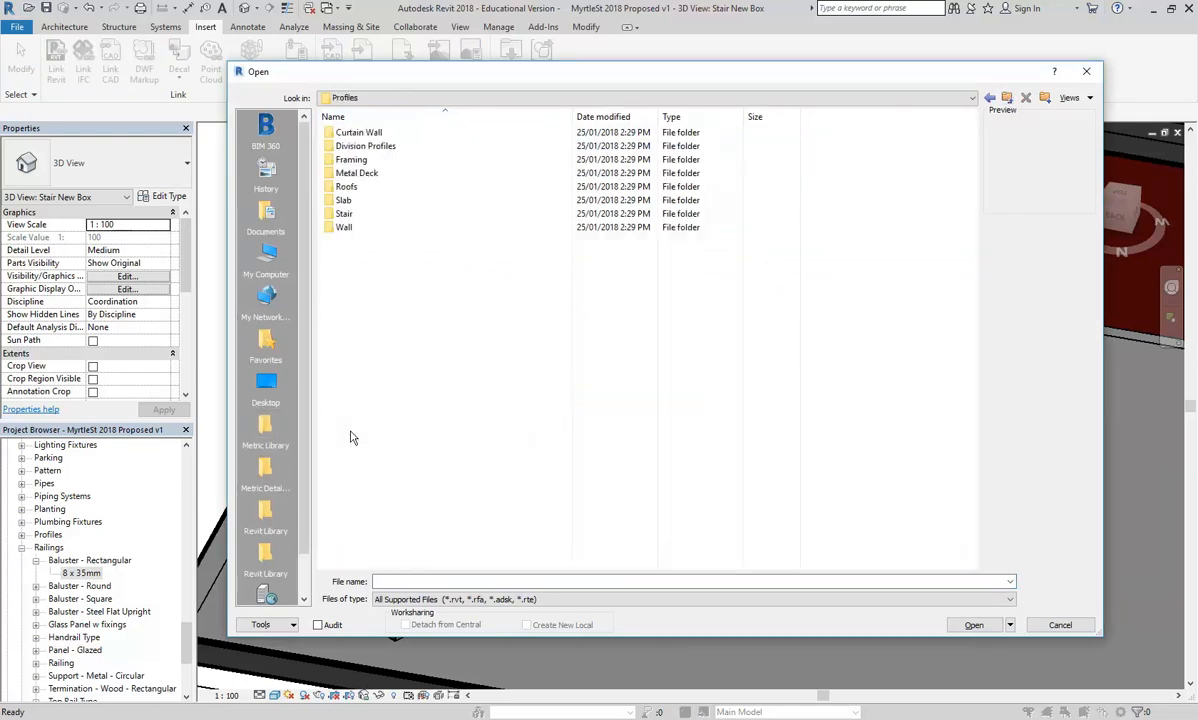
pyautogui.click(265, 560)
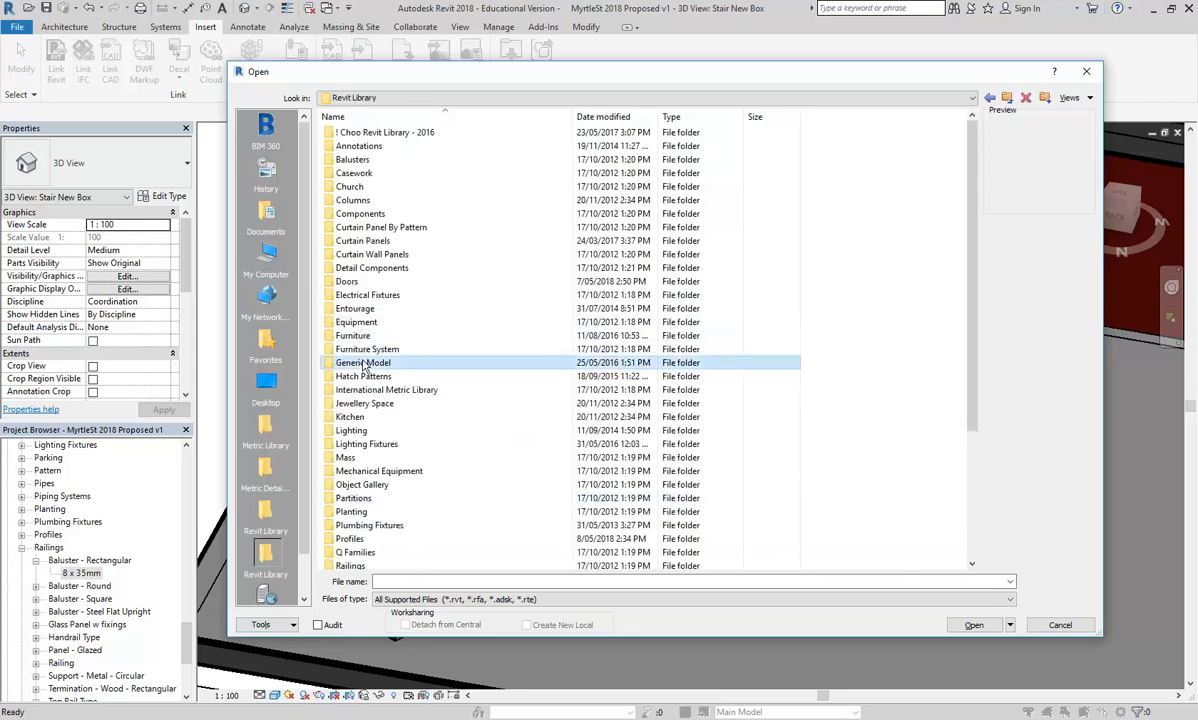
pyautogui.scroll(-4, 362, 368)
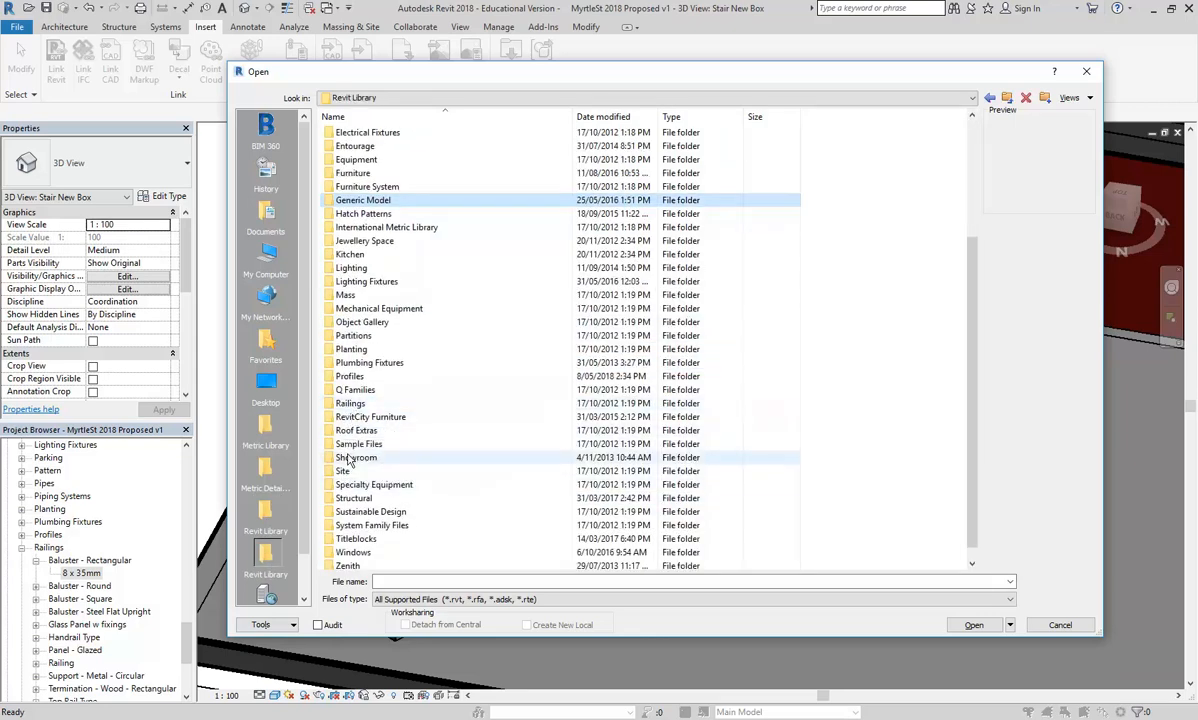
pyautogui.doubleClick(345, 376)
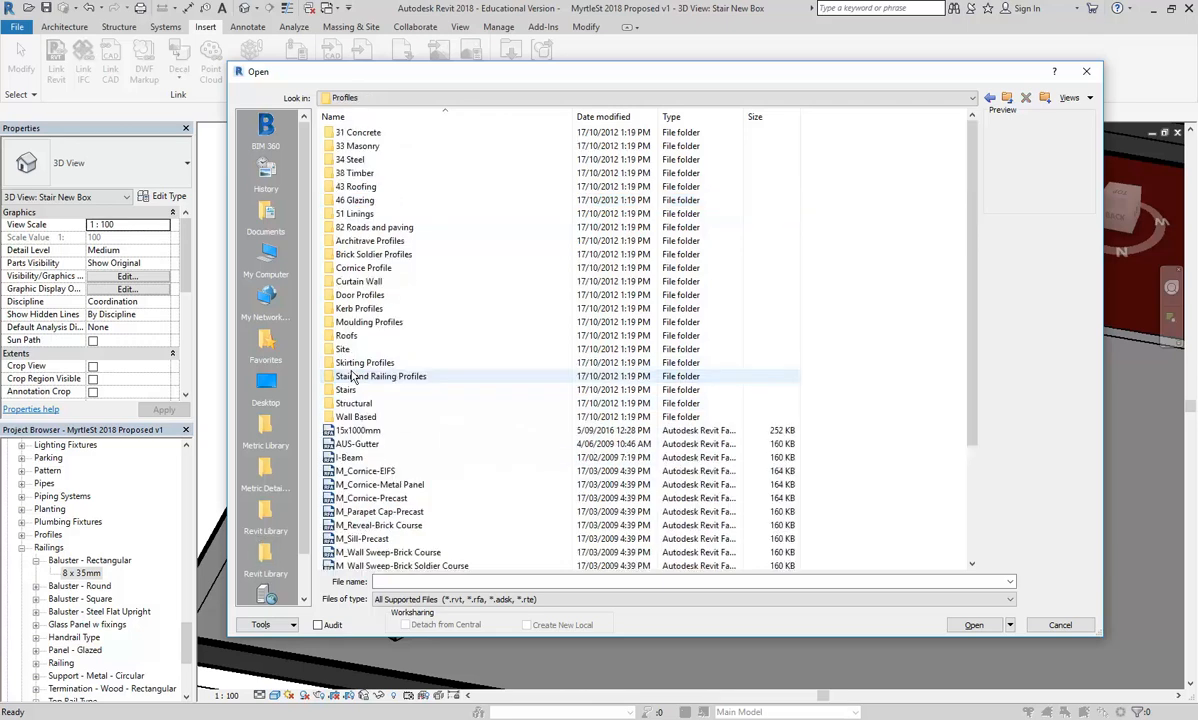
pyautogui.scroll(-4, 352, 466)
pyautogui.click(380, 472)
pyautogui.doubleClick(380, 473)
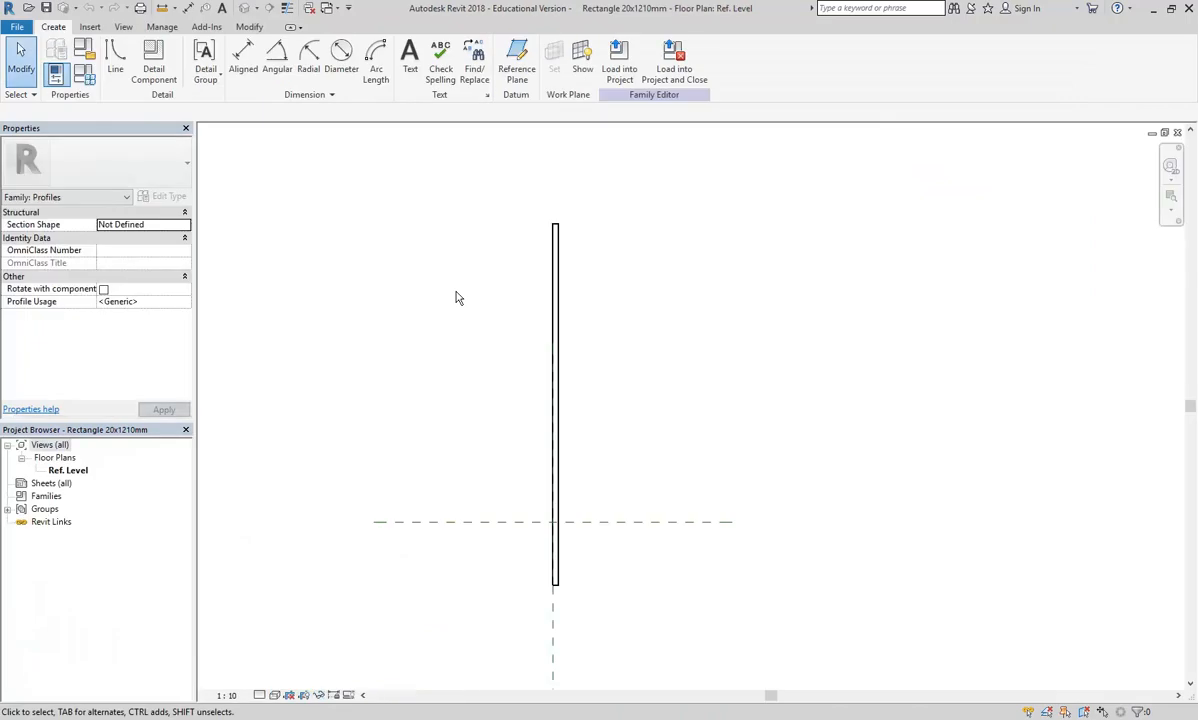
# Examine how the rectangular profile sits relative to its Center (Front/Back) and Center (Left/Right) reference planes, leaving everything deselected
pyautogui.moveTo(505, 180); pyautogui.dragTo(564, 672)
pyautogui.click(452, 611)
pyautogui.click(508, 522)
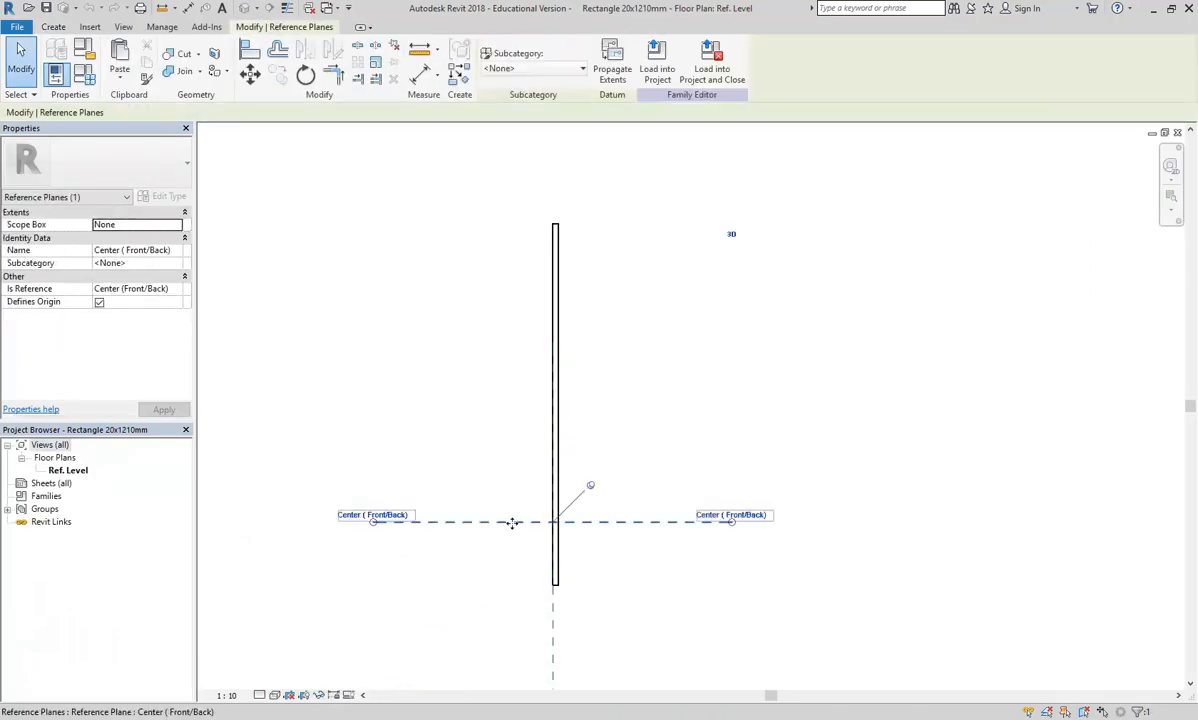
pyautogui.click(511, 484)
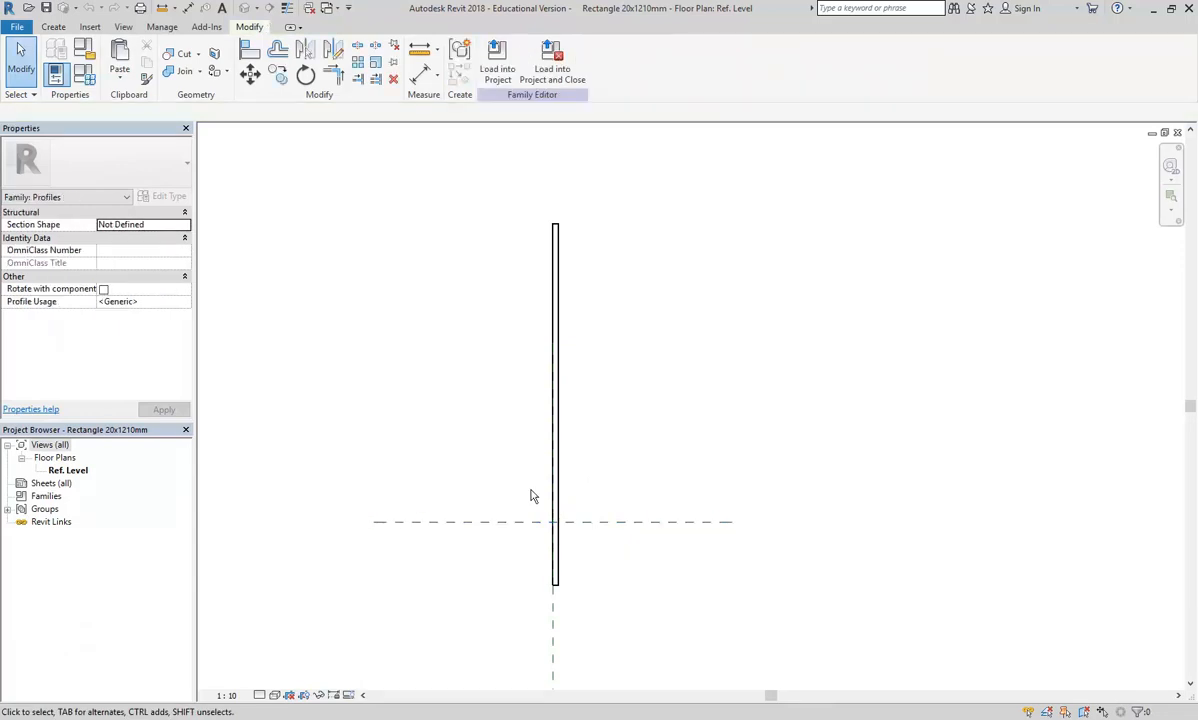
pyautogui.click(554, 632)
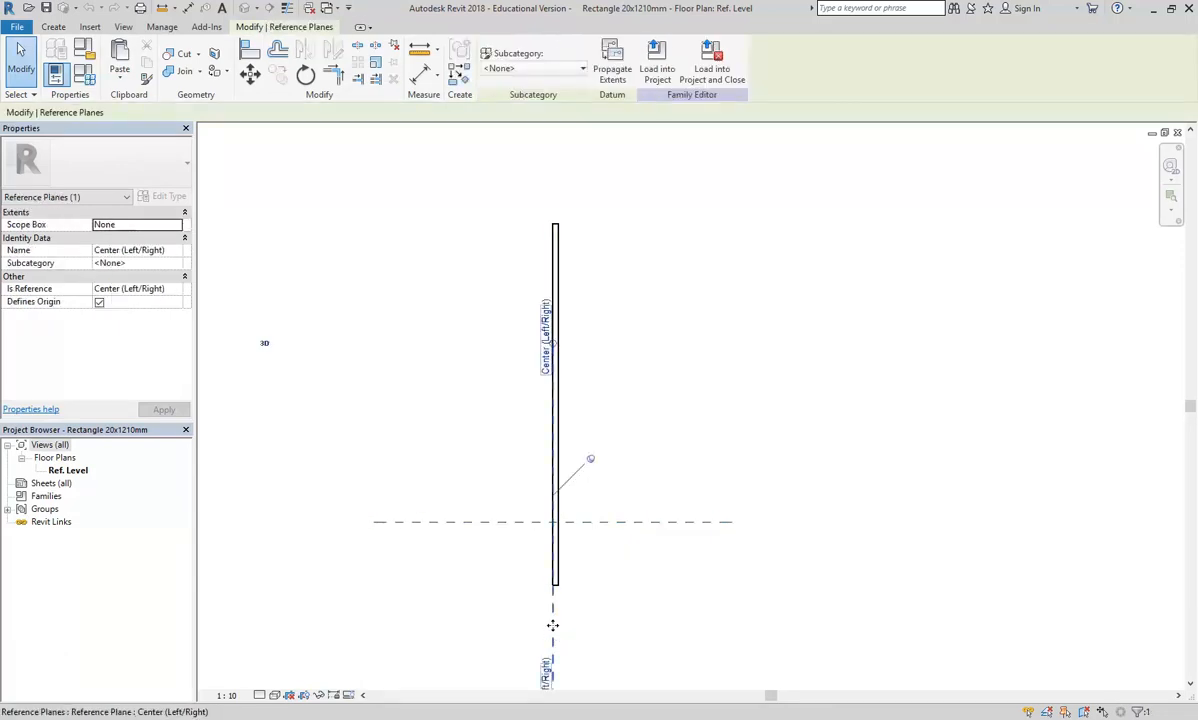
pyautogui.click(520, 510)
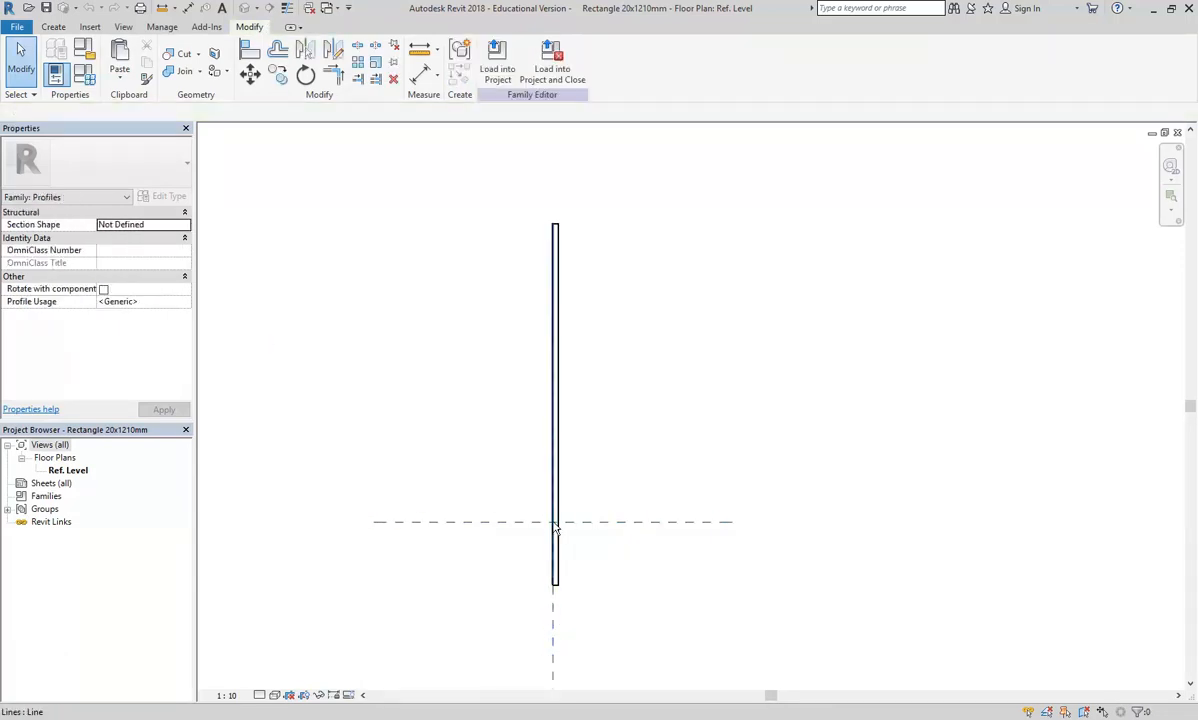
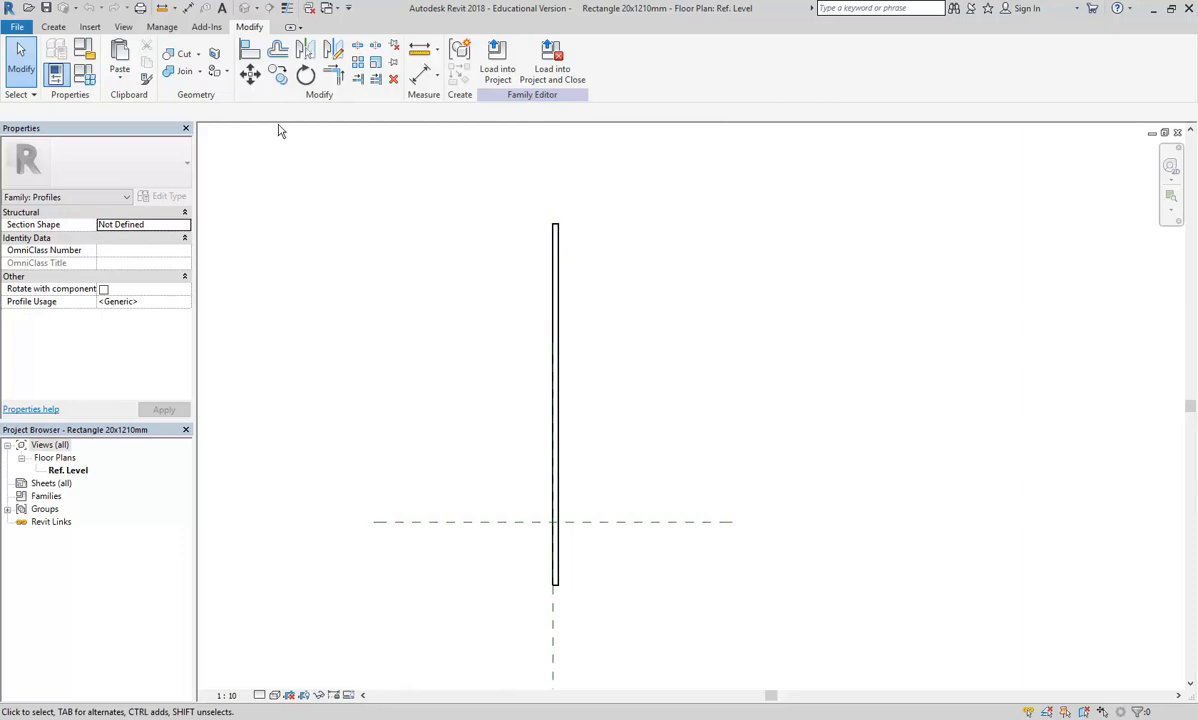
# Switch back to the Stair New Box 3D view of the MyrtleSt 2018 Proposed v1 project
pyautogui.click(329, 8)
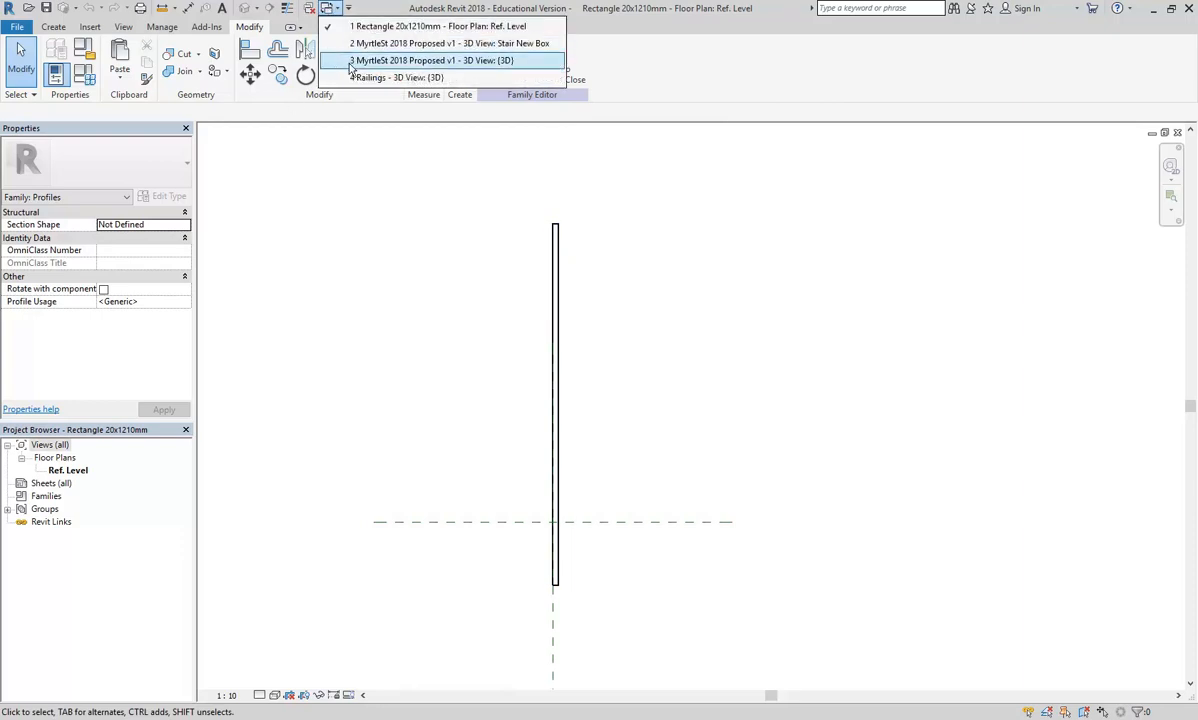
pyautogui.click(362, 61)
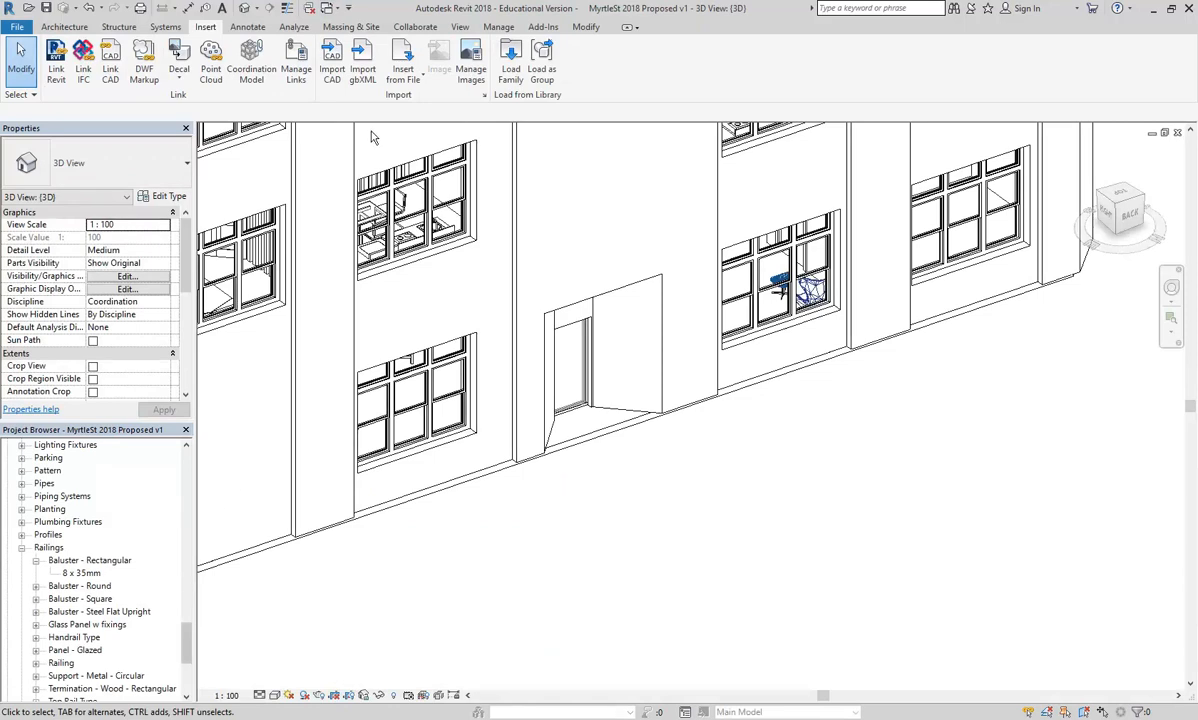
pyautogui.click(329, 8)
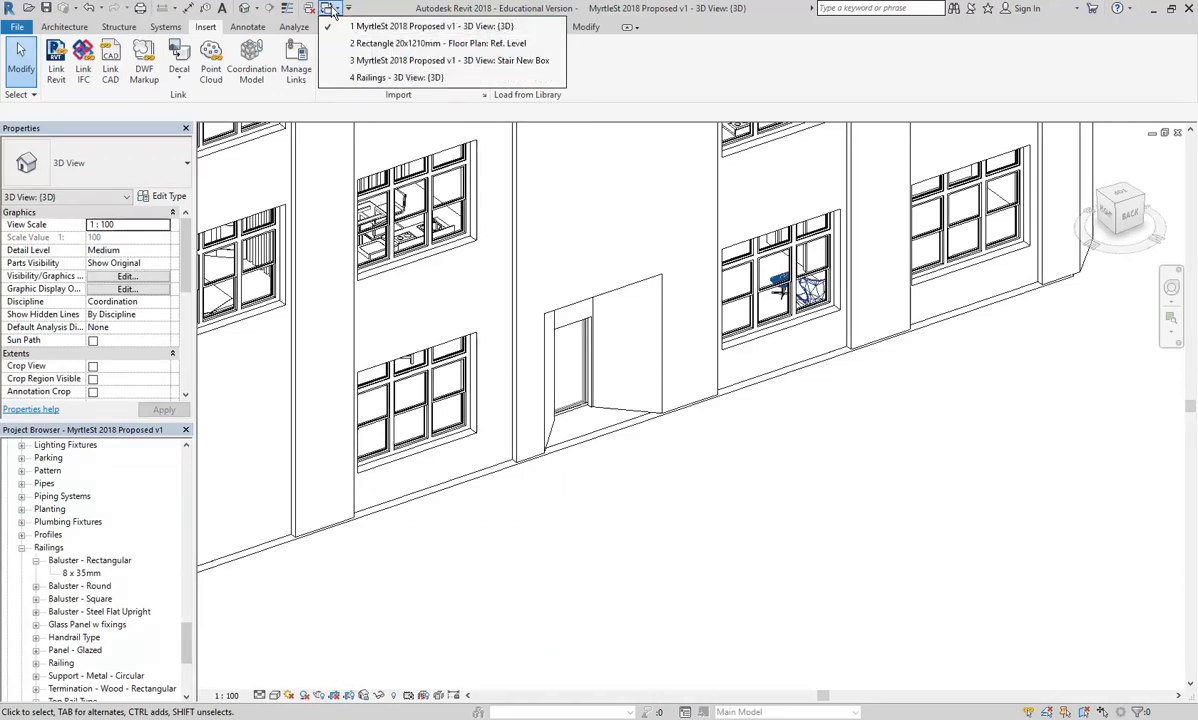
pyautogui.click(362, 61)
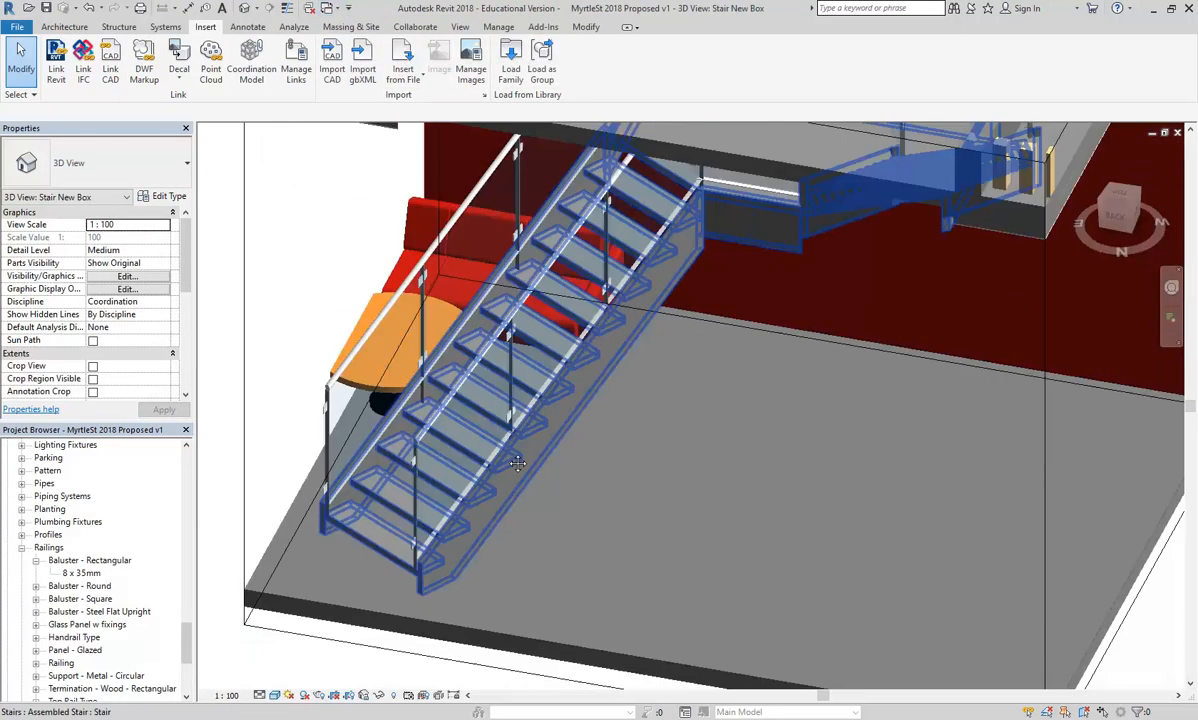
# Duplicate the near-side stair railing's Commercial - Glass w Fixings type under the name Plain Glass
pyautogui.moveTo(508, 459); pyautogui.dragTo(527, 459, button='middle')
pyautogui.click(455, 427)
pyautogui.scroll(2, 474, 490)
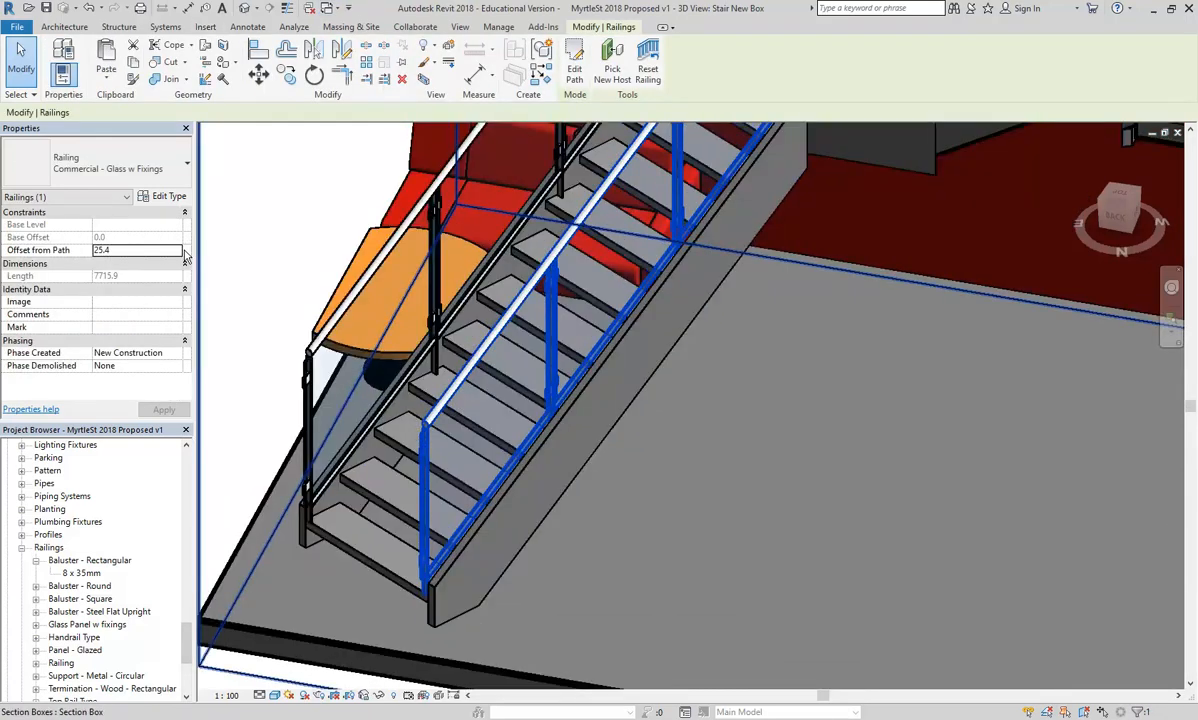
pyautogui.click(162, 197)
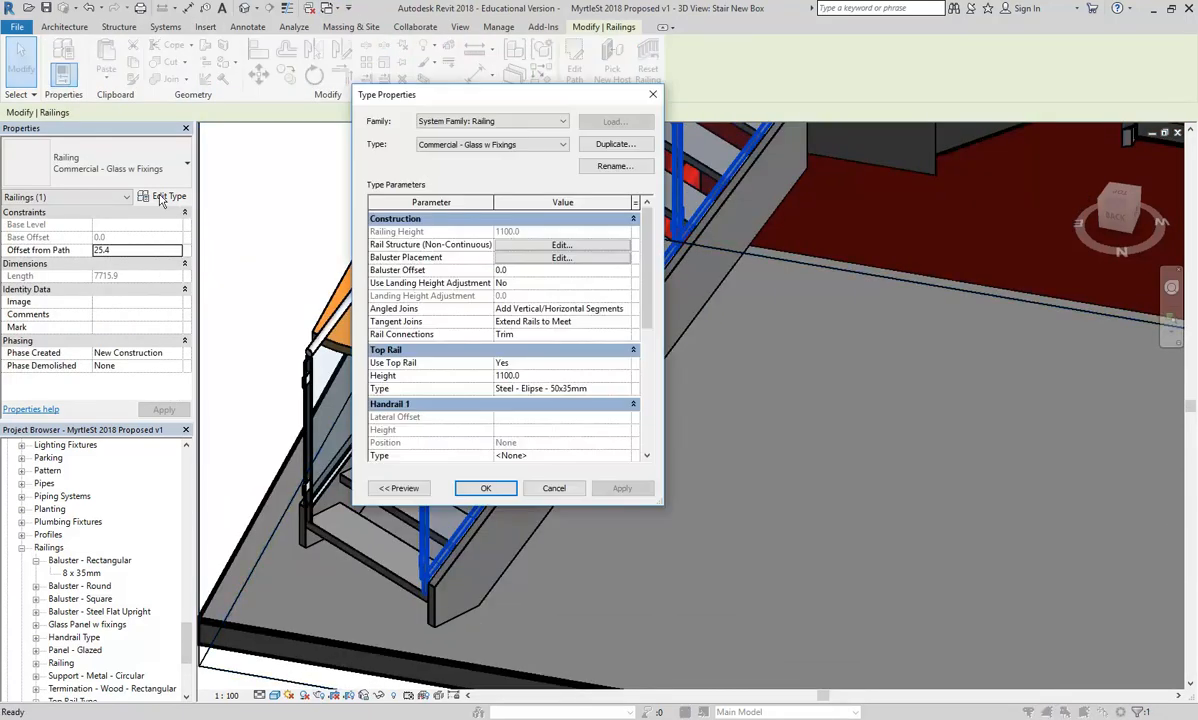
pyautogui.click(612, 145)
pyautogui.write('Plain Glas')
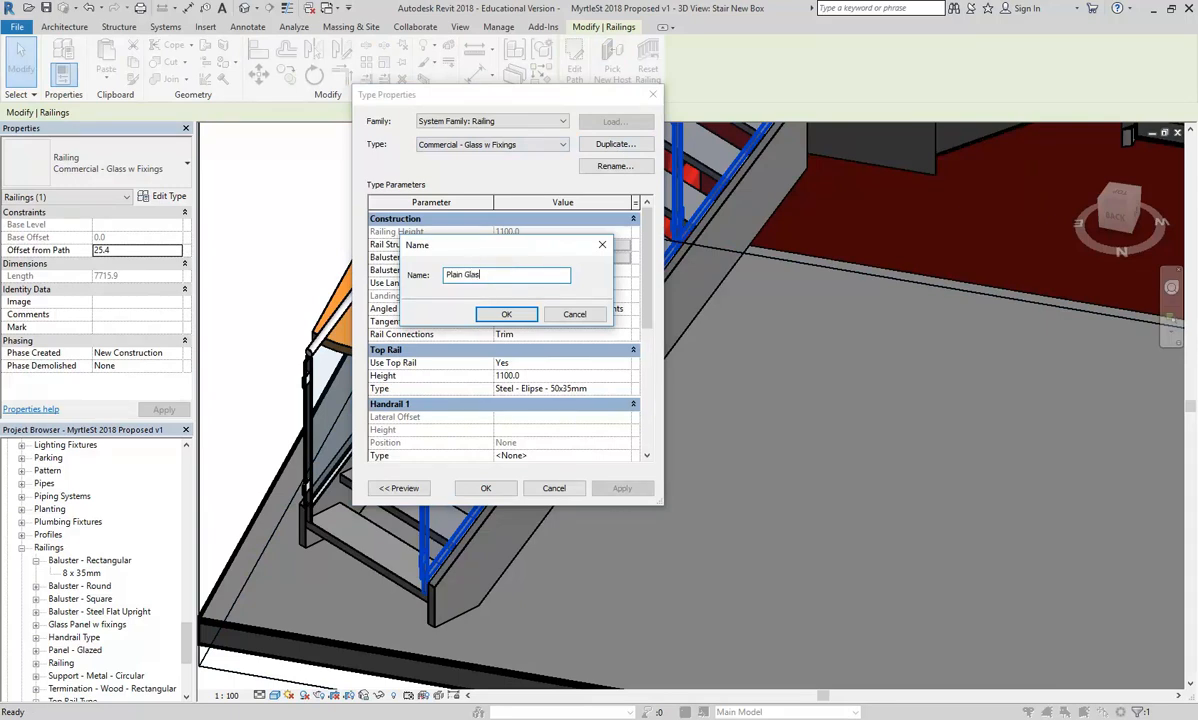
pyautogui.write('s')
pyautogui.click(506, 314)
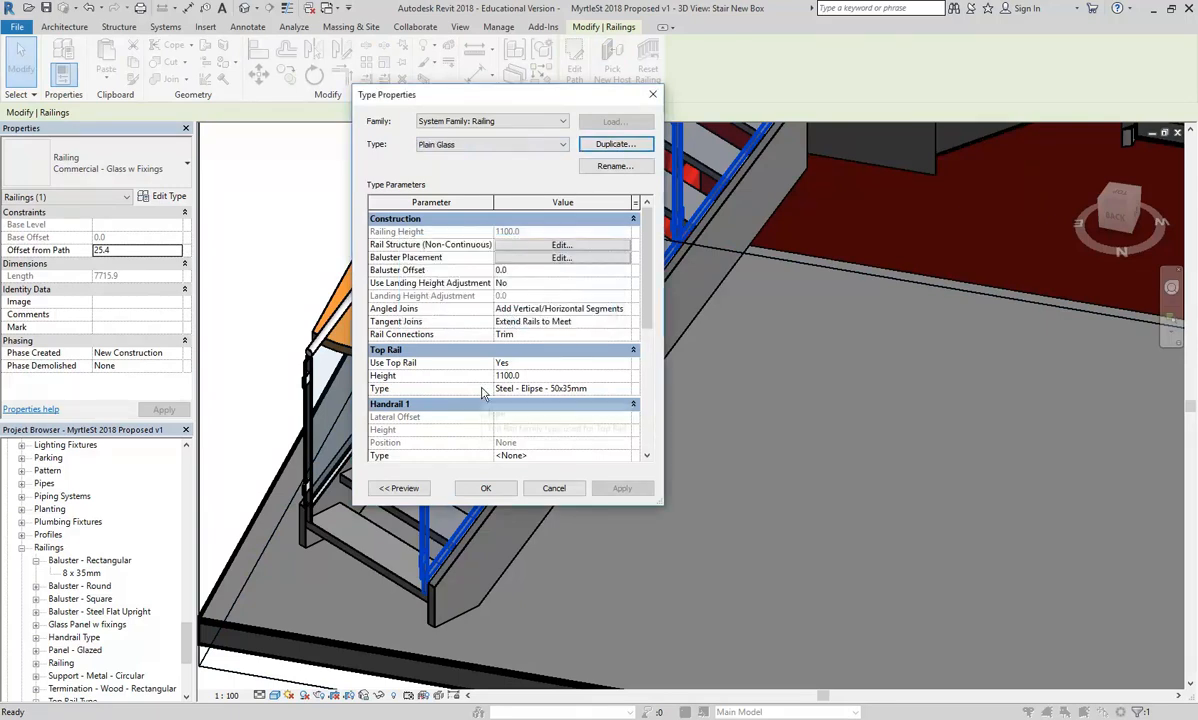
# In the Plain Glass baluster placement, delete the Glass Panel w fixings row and set the remaining regular baluster's family to None
pyautogui.click(530, 257)
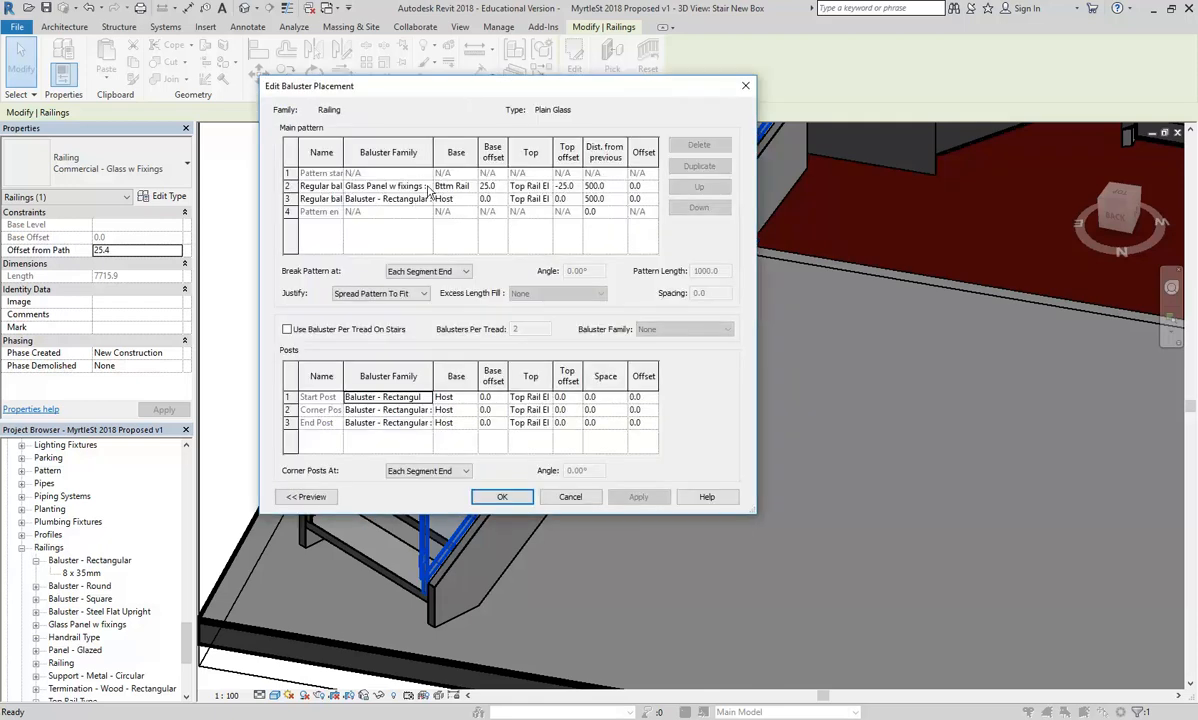
pyautogui.click(358, 200)
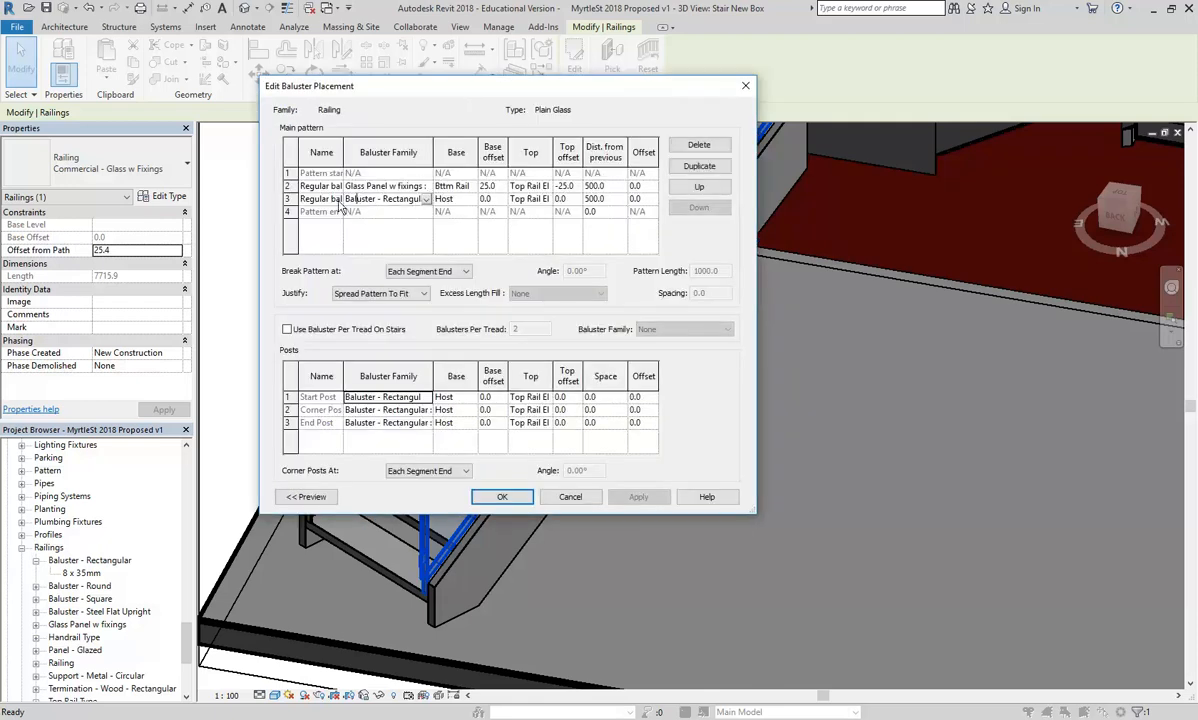
pyautogui.click(375, 188)
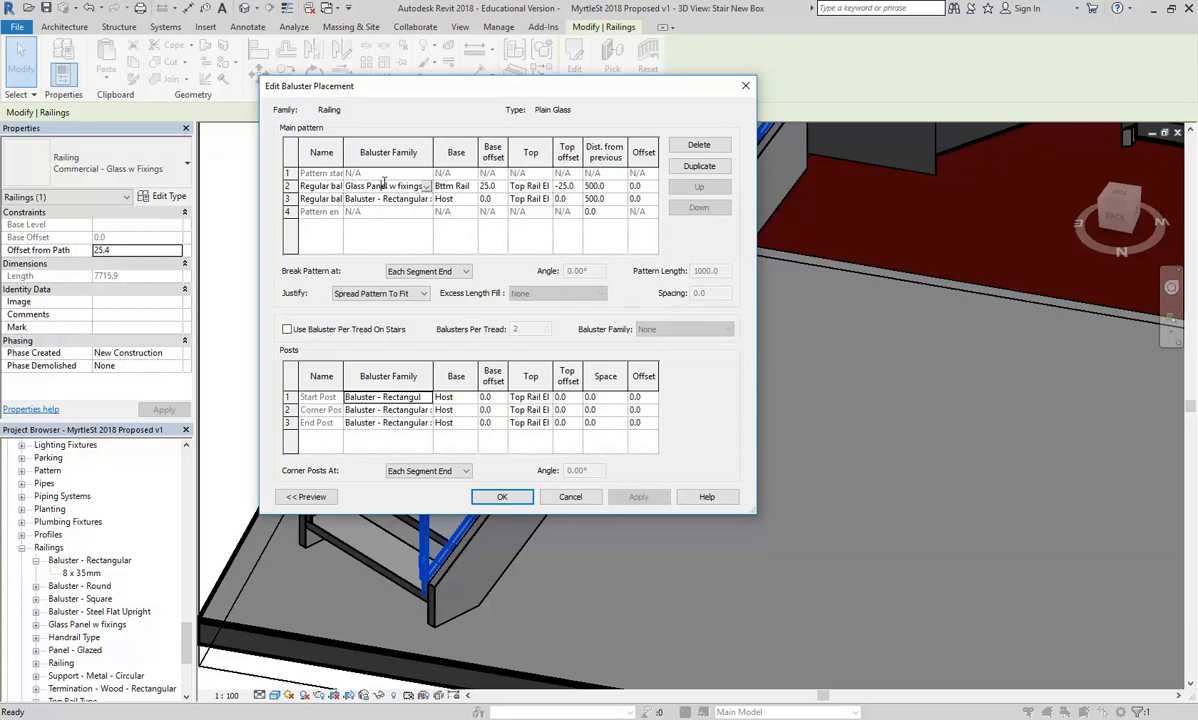
pyautogui.click(699, 145)
pyautogui.click(409, 186)
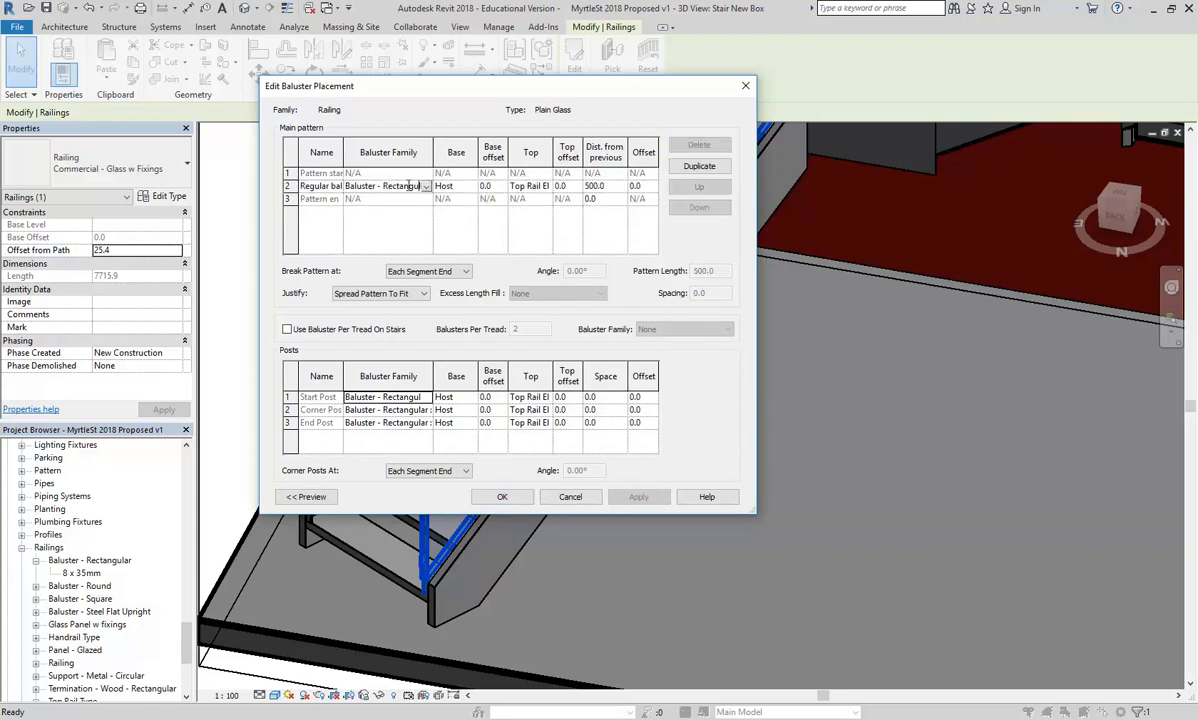
pyautogui.click(406, 186)
pyautogui.click(404, 188)
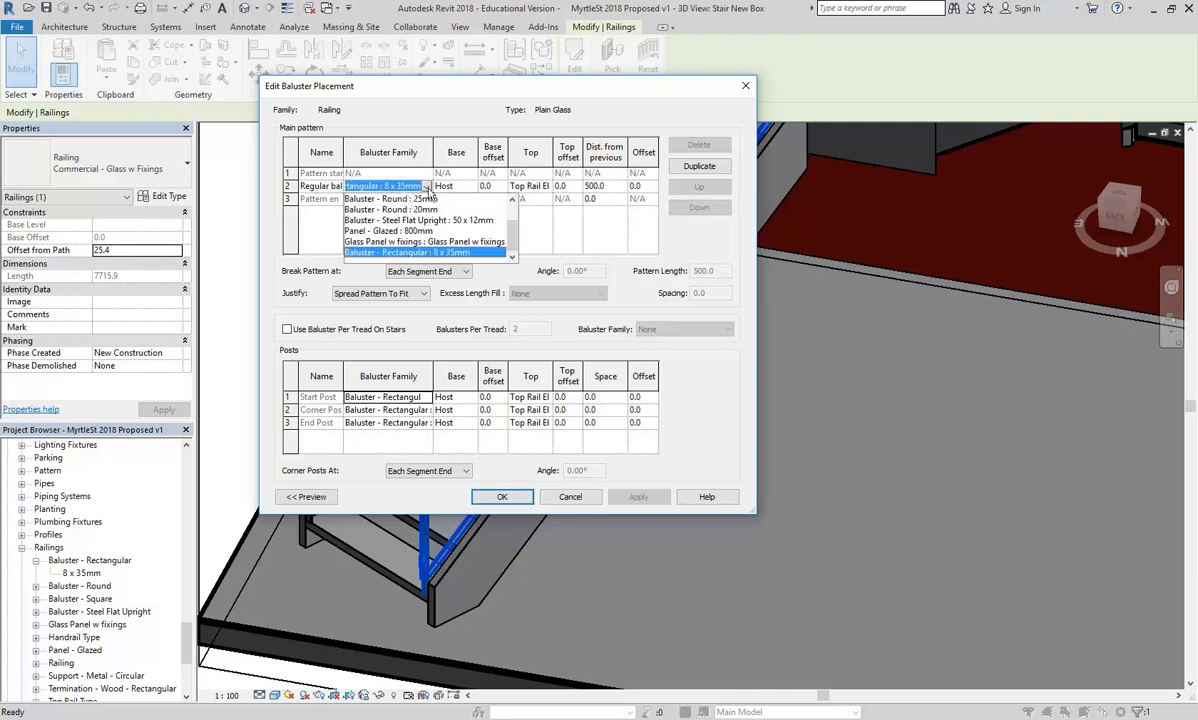
pyautogui.scroll(2, 400, 209)
pyautogui.click(374, 200)
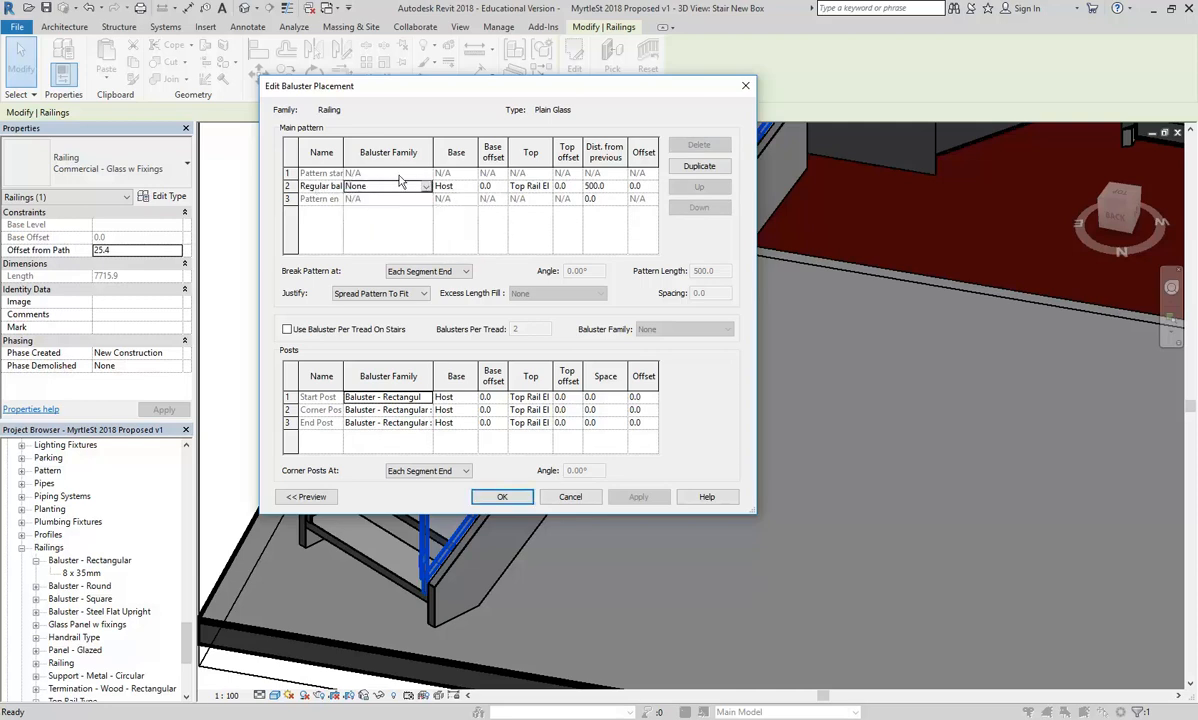
# Set the baluster family of the start, corner and end posts to None and accept the baluster placement
pyautogui.click(388, 397)
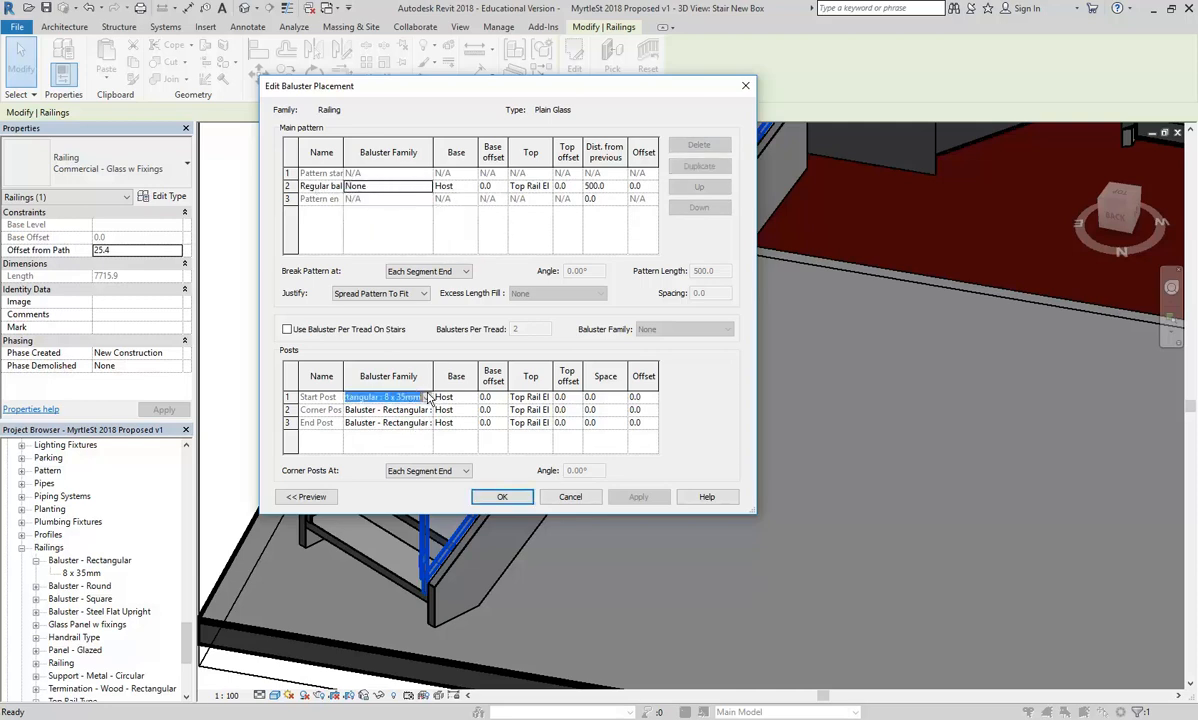
pyautogui.click(388, 397)
pyautogui.click(360, 410)
pyautogui.click(400, 410)
pyautogui.click(426, 410)
pyautogui.click(358, 424)
pyautogui.click(390, 423)
pyautogui.click(426, 423)
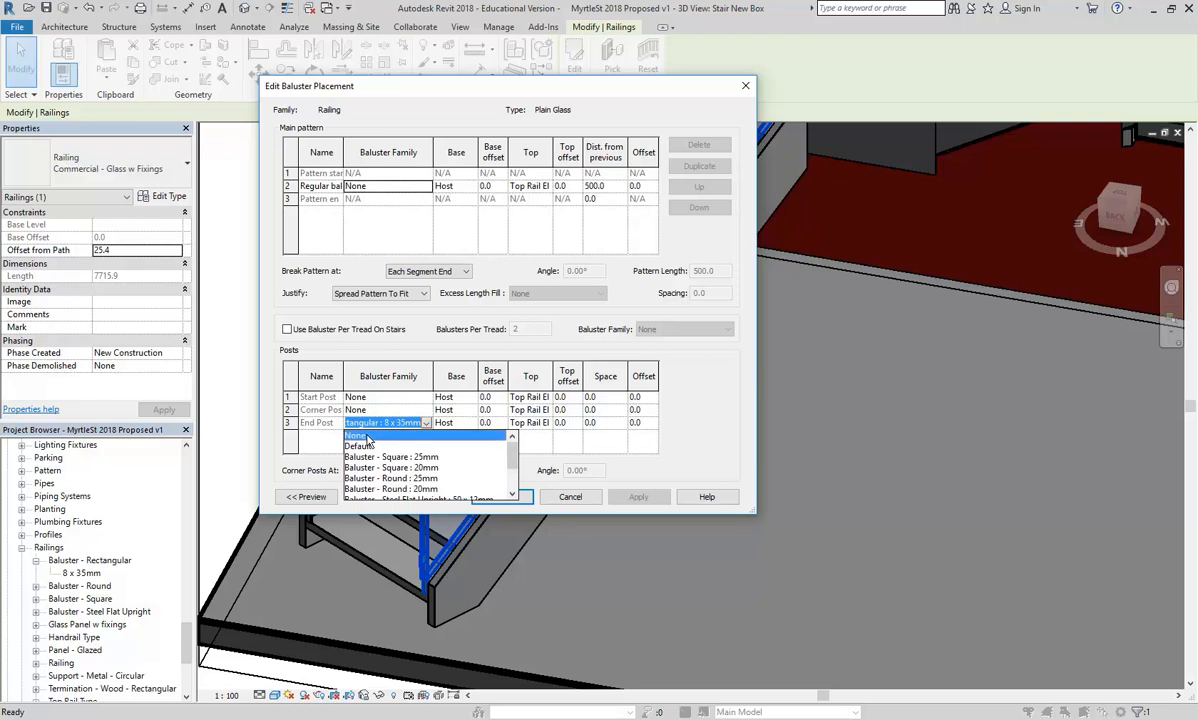
pyautogui.click(360, 436)
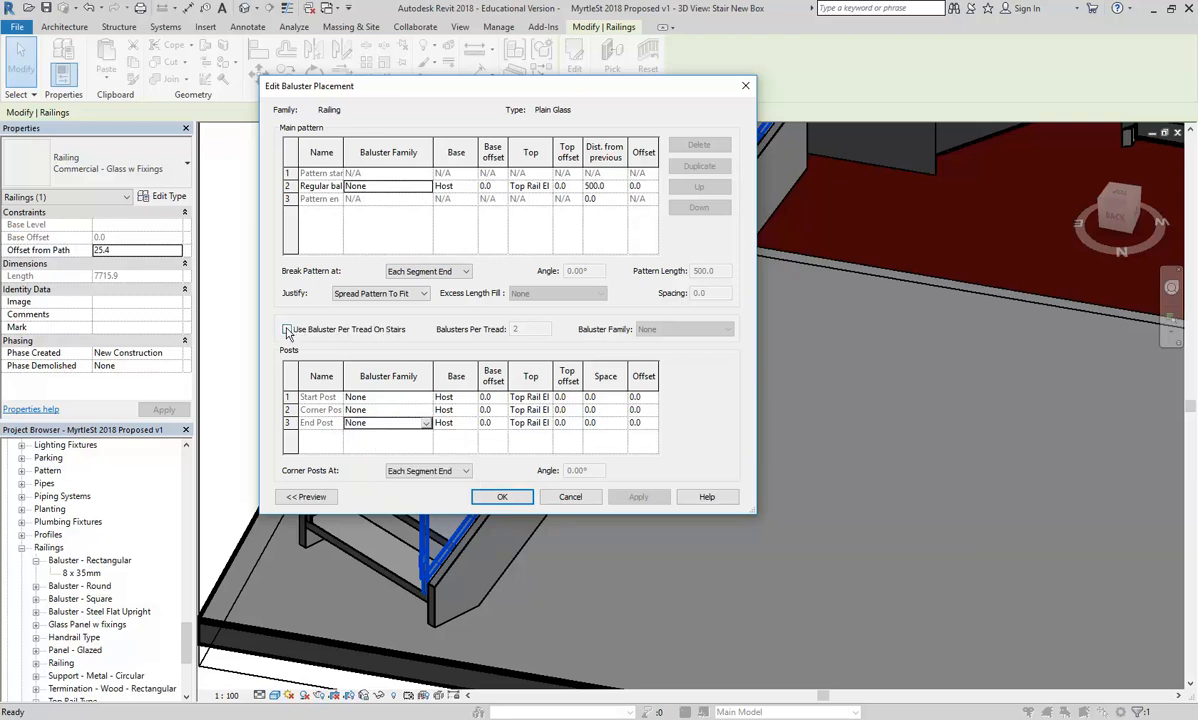
pyautogui.click(505, 502)
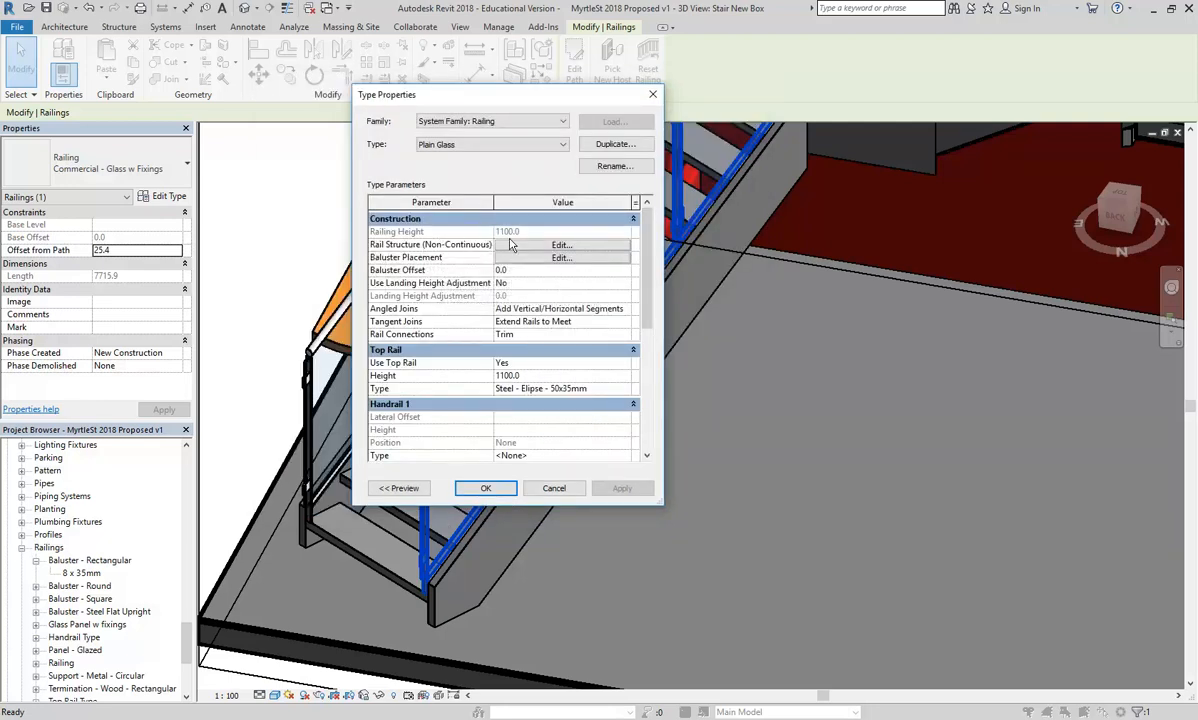
# In the non-continuous rail structure, replace the Bttm Rail with a new rail using the Rectangle 20x1210mm profile
pyautogui.click(559, 245)
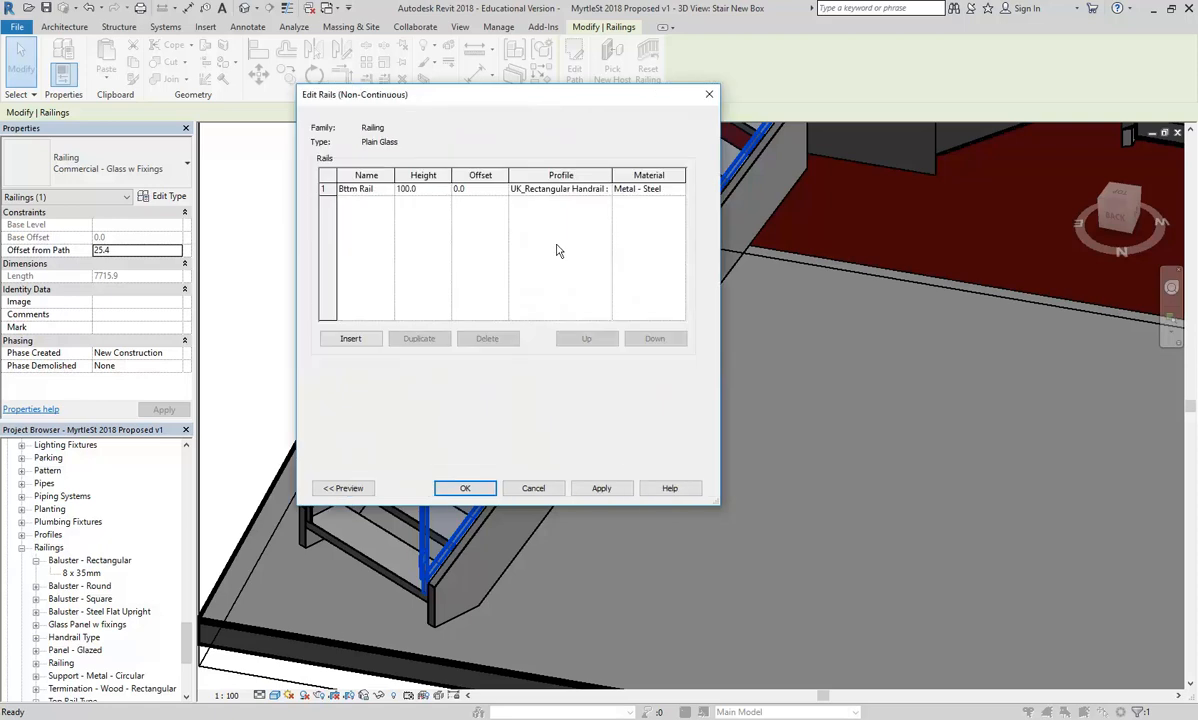
pyautogui.click(375, 192)
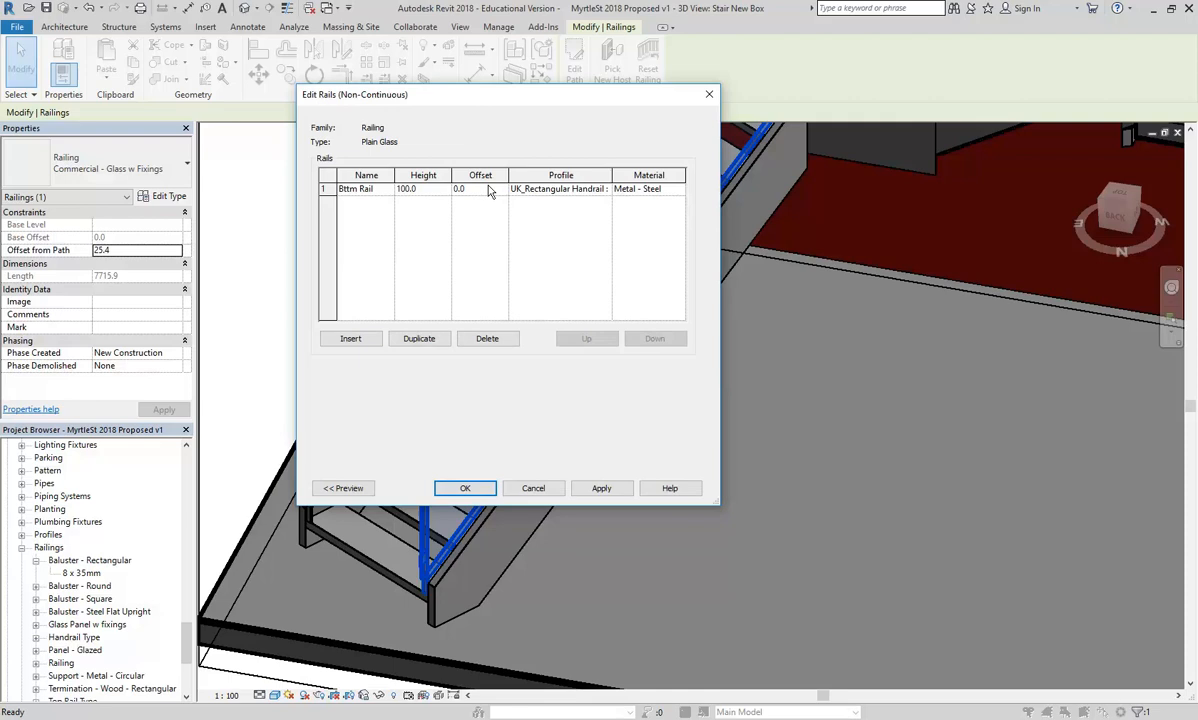
pyautogui.click(486, 338)
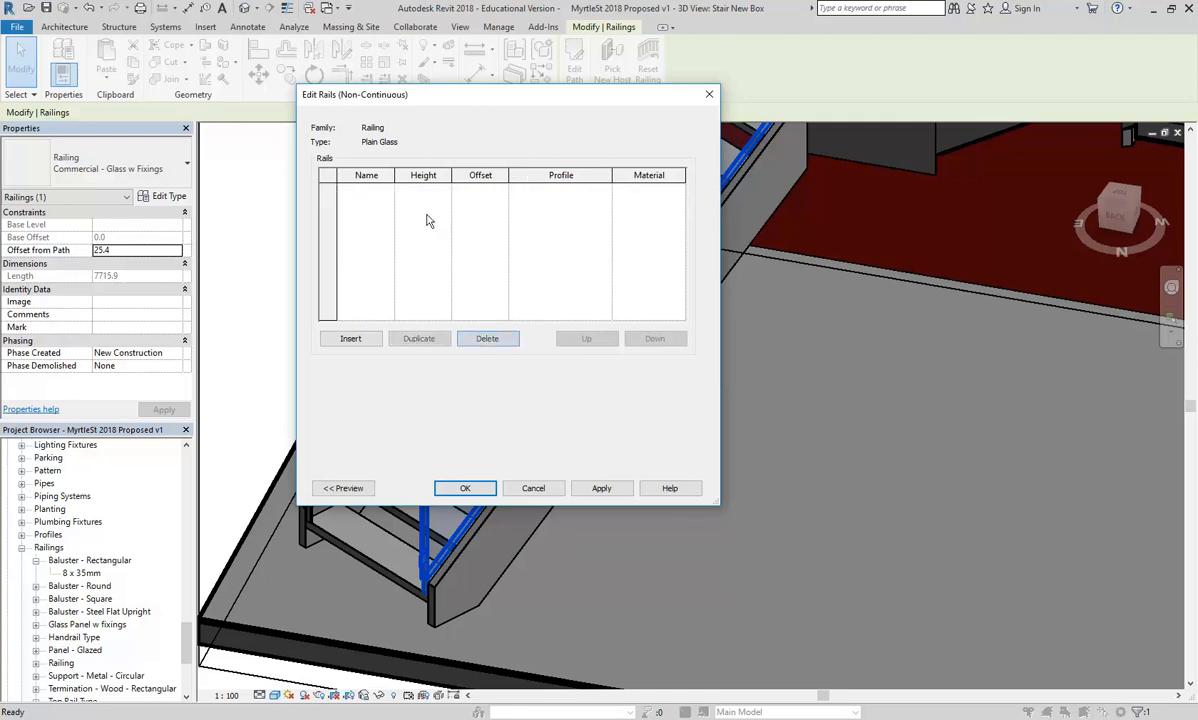
pyautogui.click(350, 340)
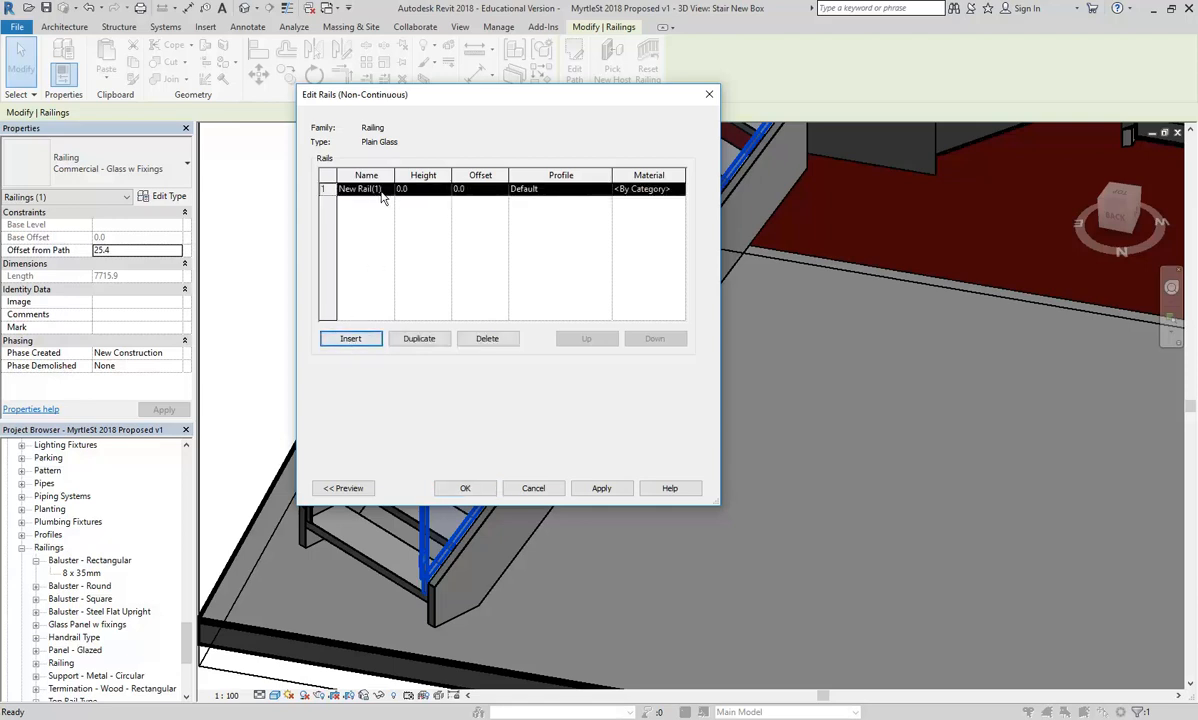
pyautogui.click(606, 192)
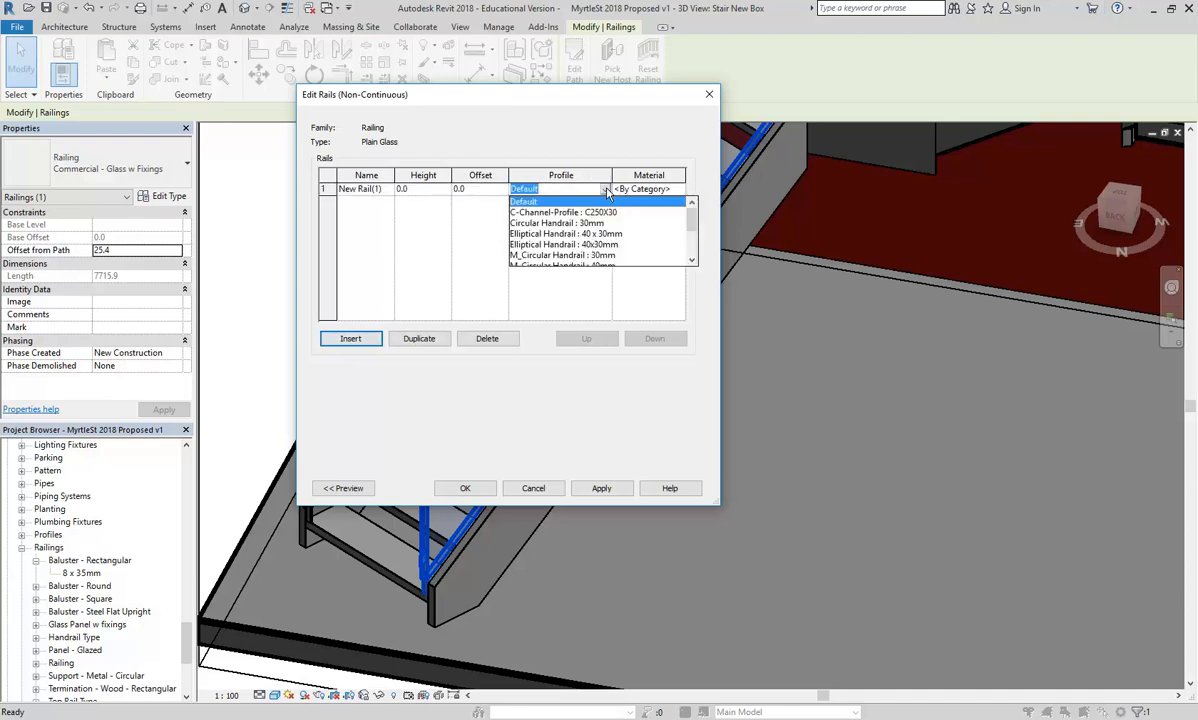
pyautogui.scroll(-2, 692, 250)
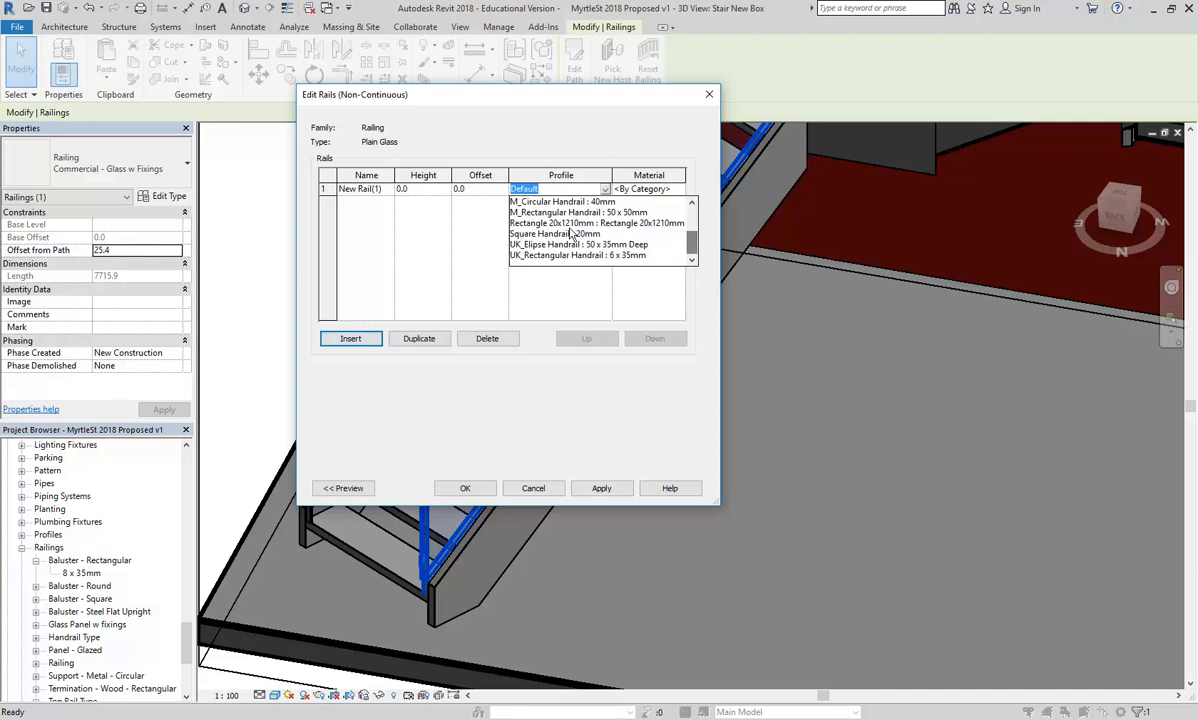
pyautogui.click(540, 223)
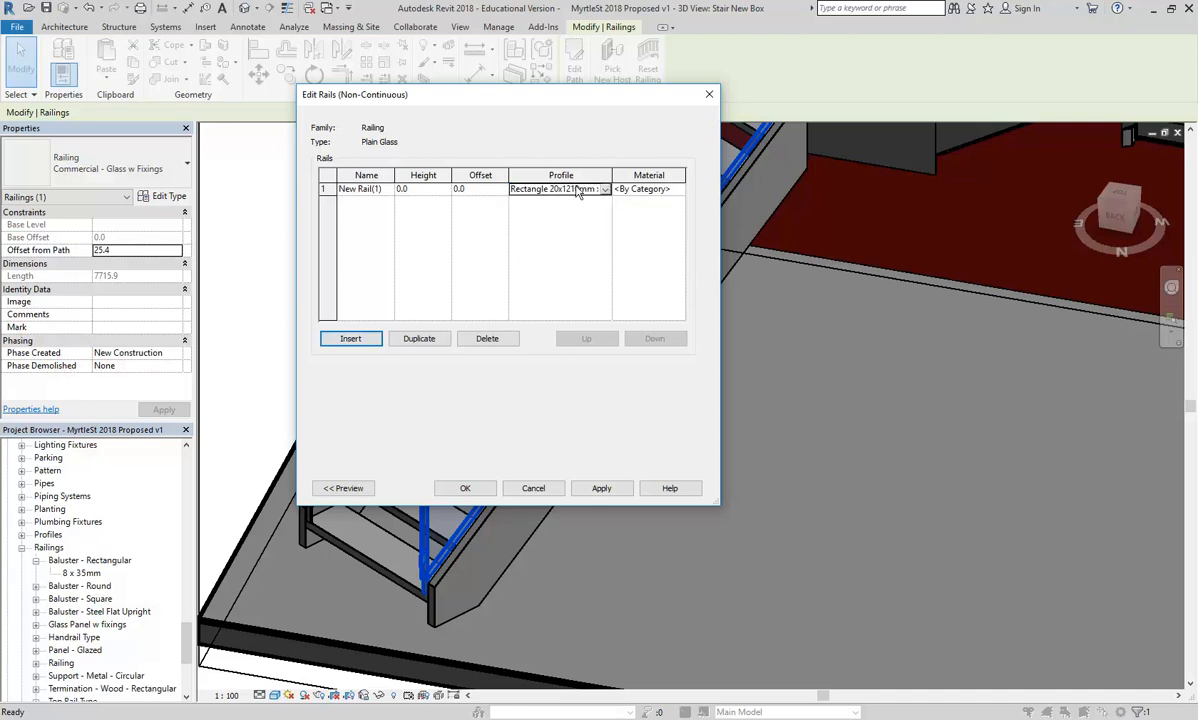
# Assign the Glass material to the new rail and apply the Plain Glass type changes to the railing
pyautogui.click(642, 189)
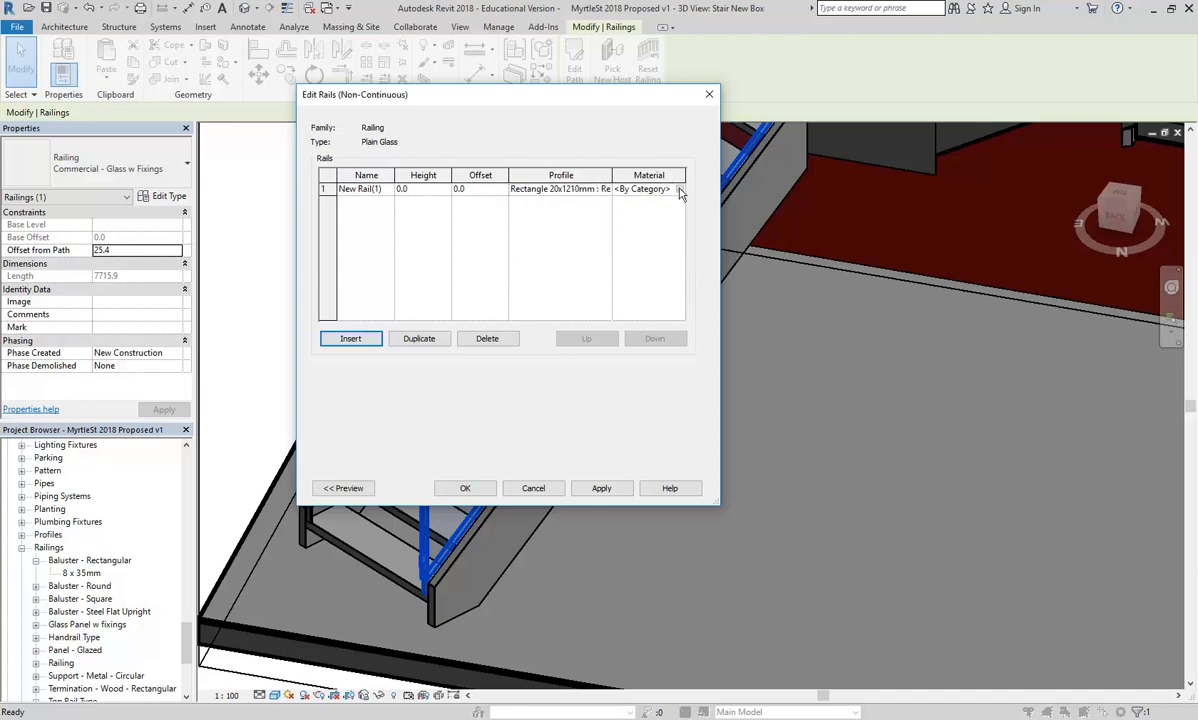
pyautogui.click(680, 192)
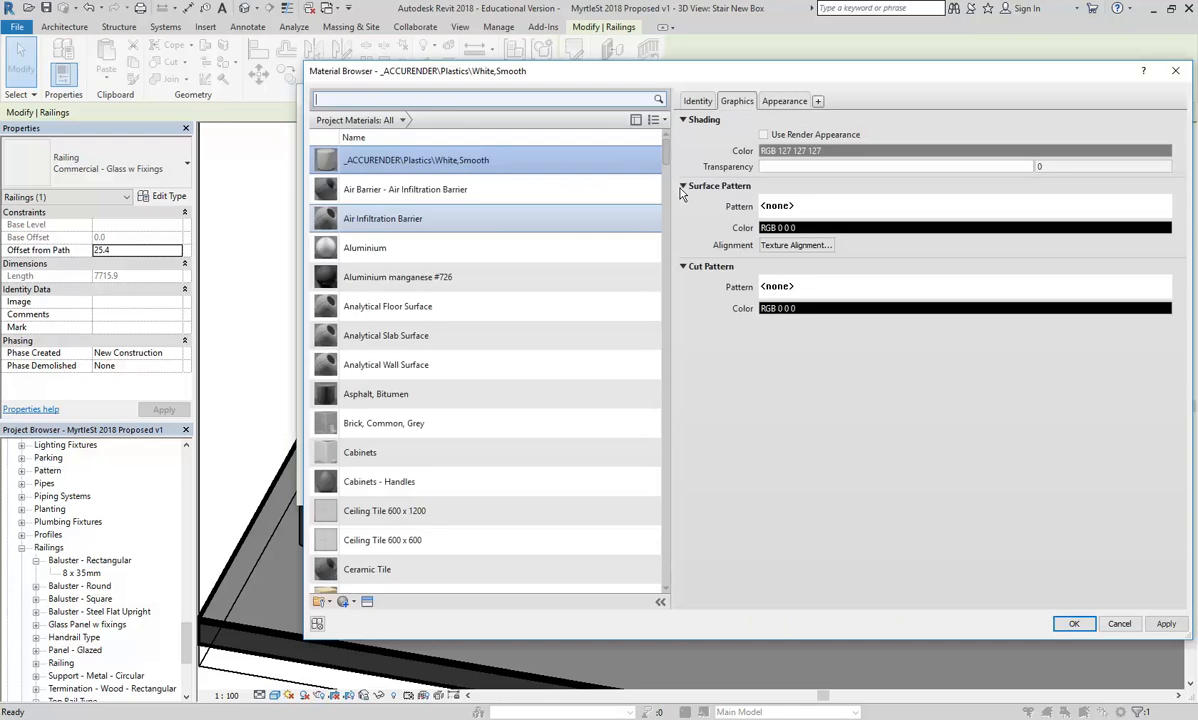
pyautogui.click(432, 398)
pyautogui.press('g')
pyautogui.scroll(-3, 408, 399)
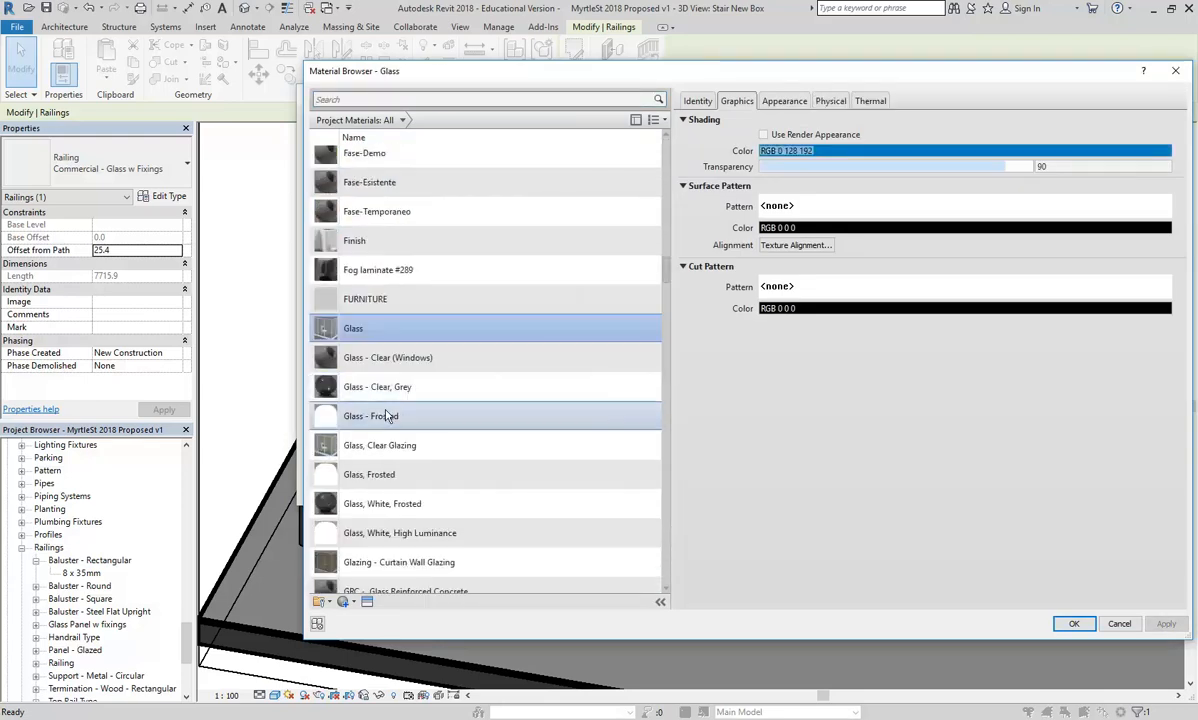
pyautogui.click(1074, 623)
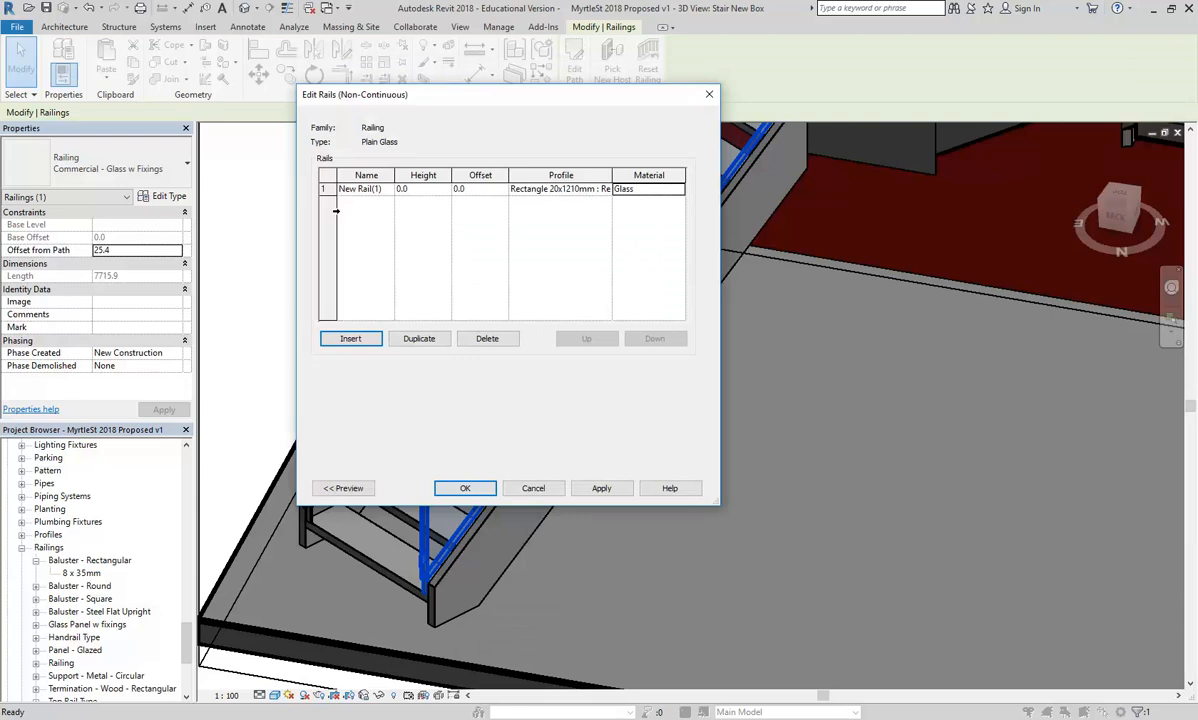
pyautogui.click(484, 189)
pyautogui.click(467, 488)
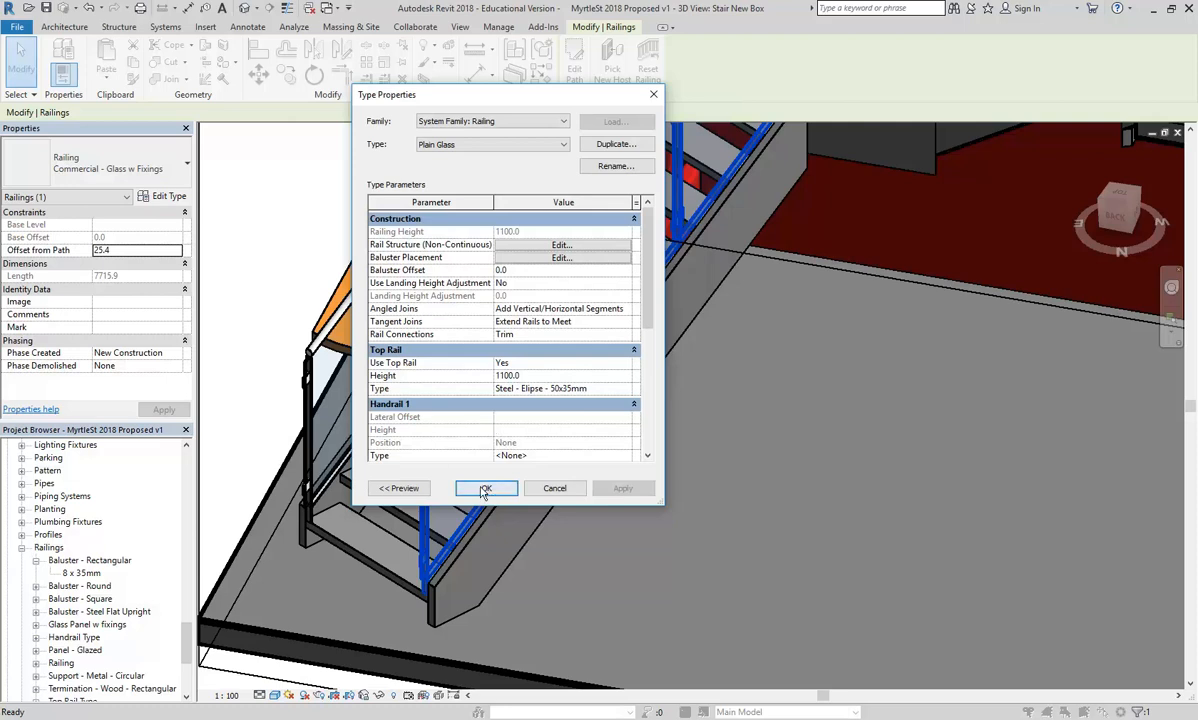
pyautogui.click(485, 489)
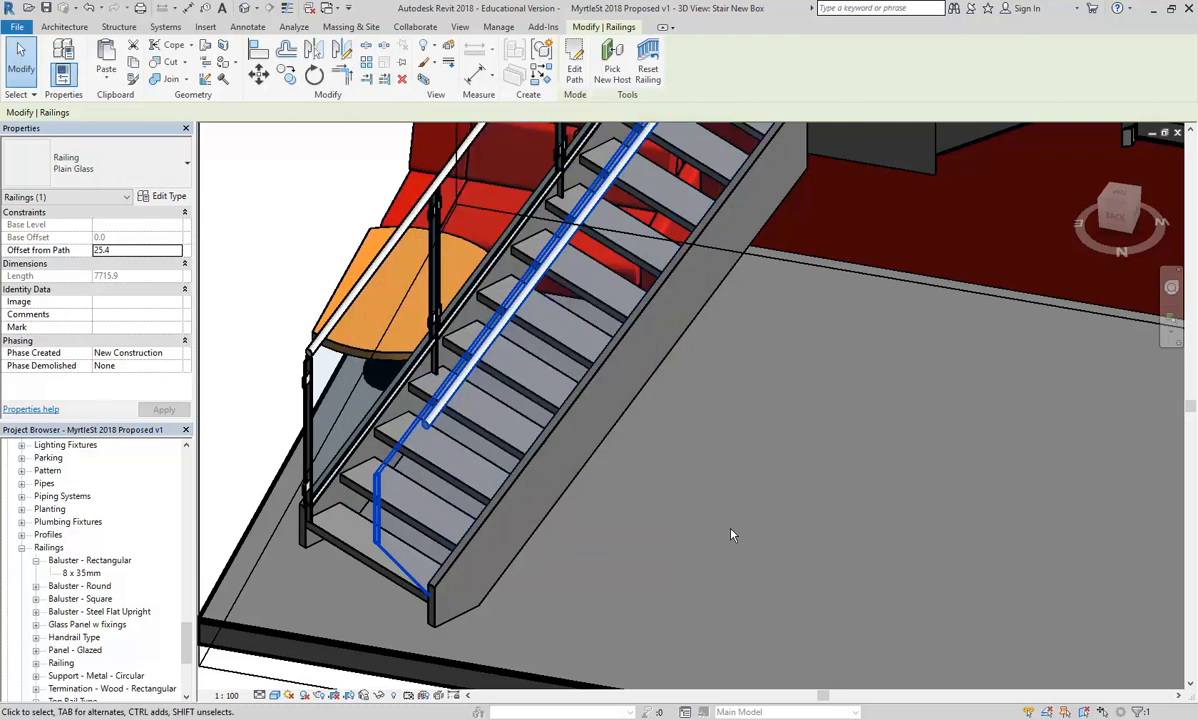
# Set Use Top Rail to No for the Plain Glass railing type and apply the change
pyautogui.scroll(-3, 627, 507)
pyautogui.keyDown('shift'); pyautogui.moveTo(627, 507); pyautogui.dragTo(645, 434, button='middle'); pyautogui.keyUp('shift')
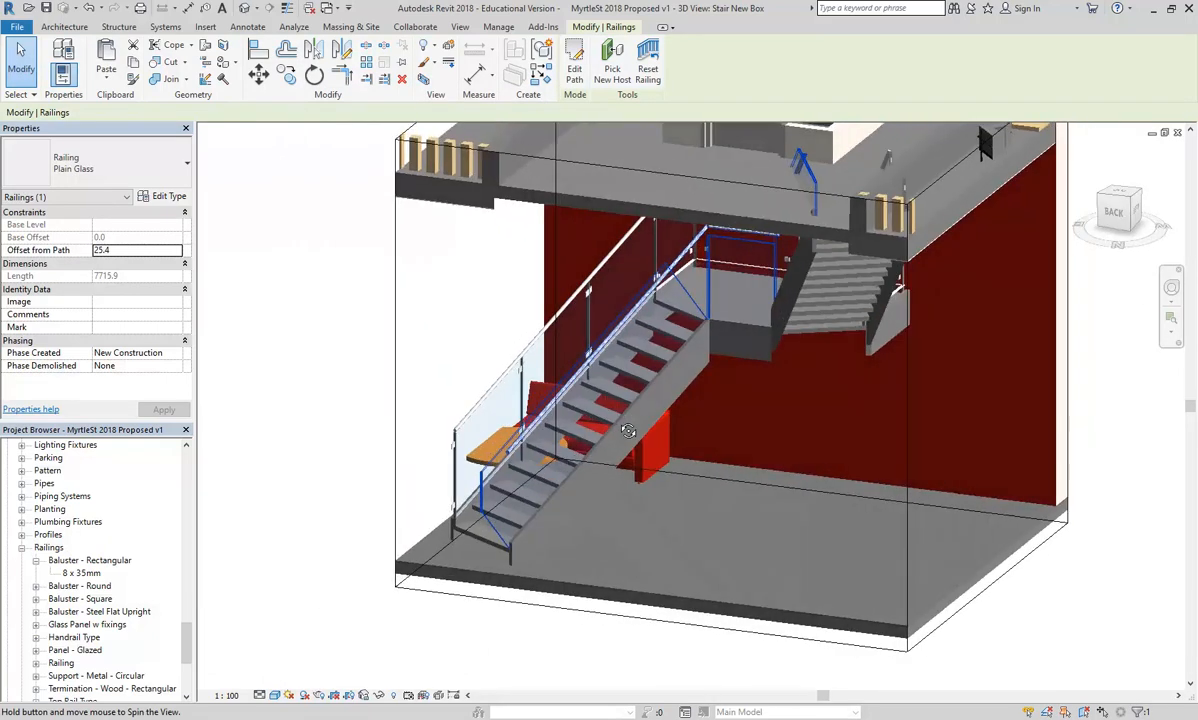
pyautogui.scroll(1, 486, 460)
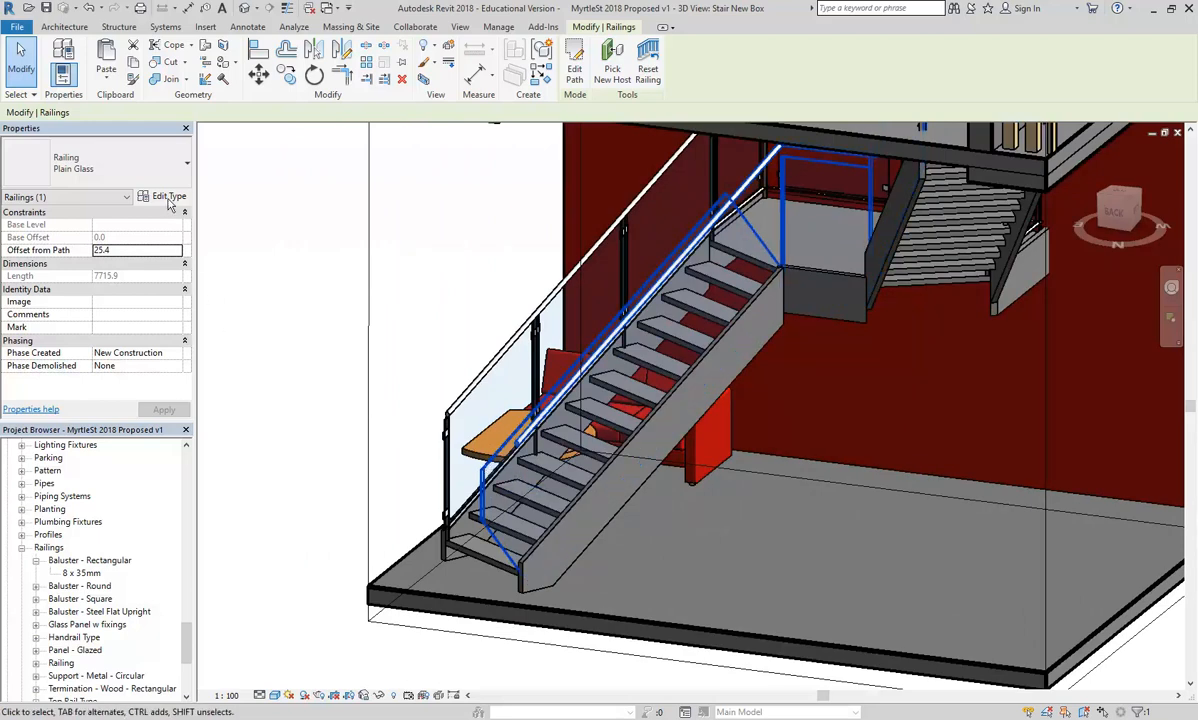
pyautogui.click(163, 196)
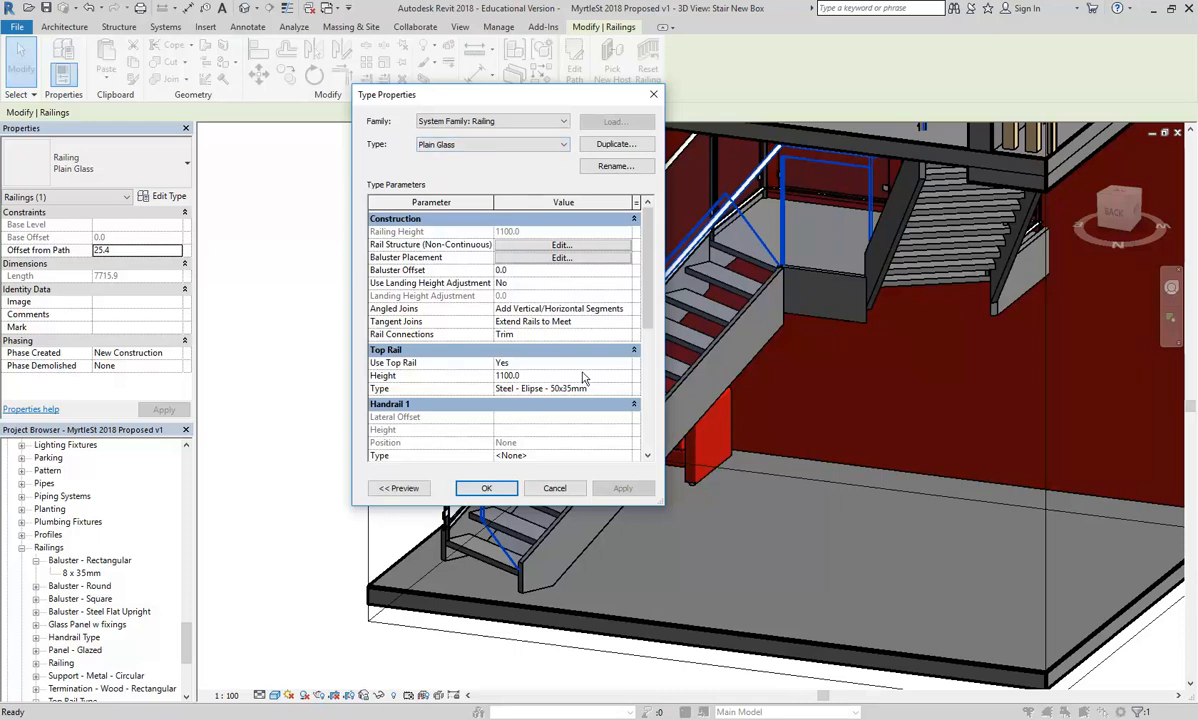
pyautogui.click(554, 488)
pyautogui.scroll(5, 530, 437)
pyautogui.keyDown('shift'); pyautogui.moveTo(530, 437); pyautogui.dragTo(604, 382, button='middle'); pyautogui.keyUp('shift')
pyautogui.click(163, 196)
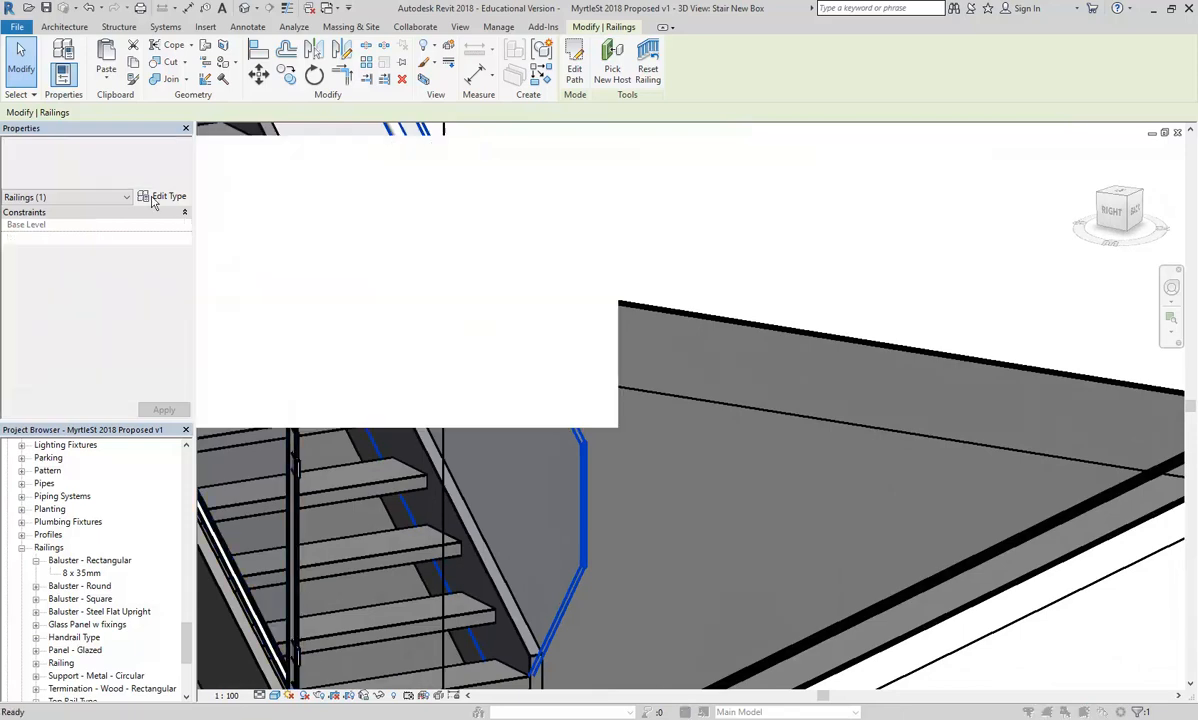
pyautogui.click(622, 363)
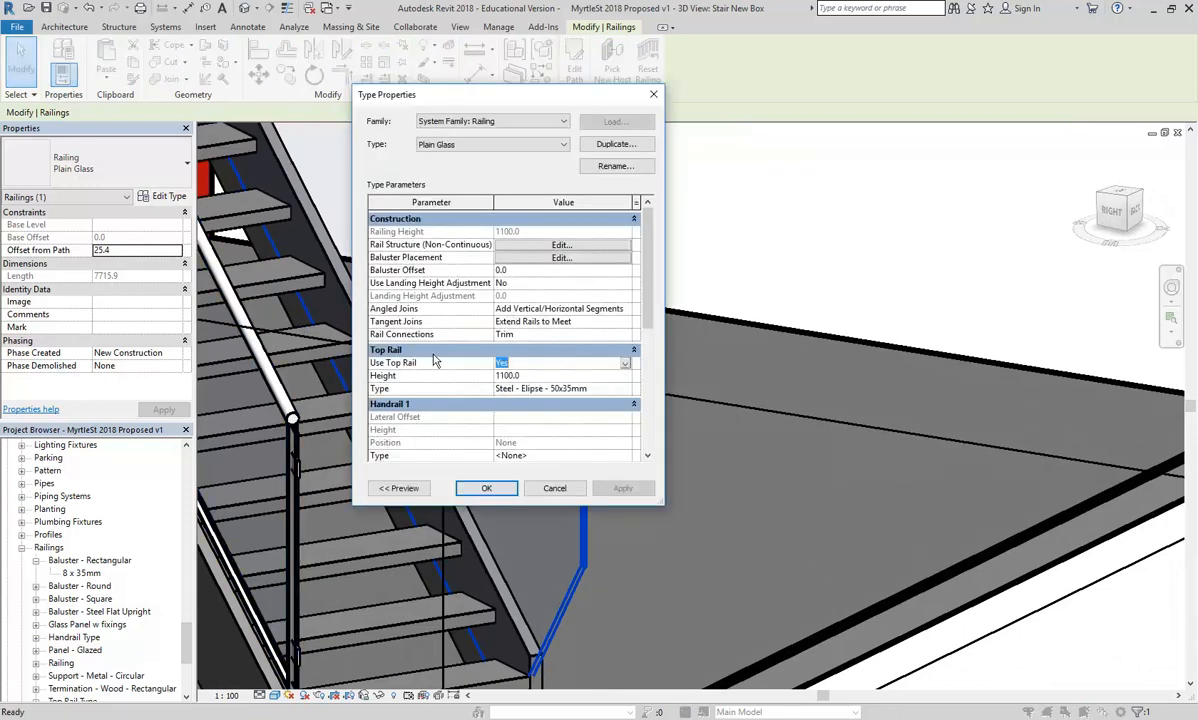
pyautogui.click(626, 364)
pyautogui.click(517, 386)
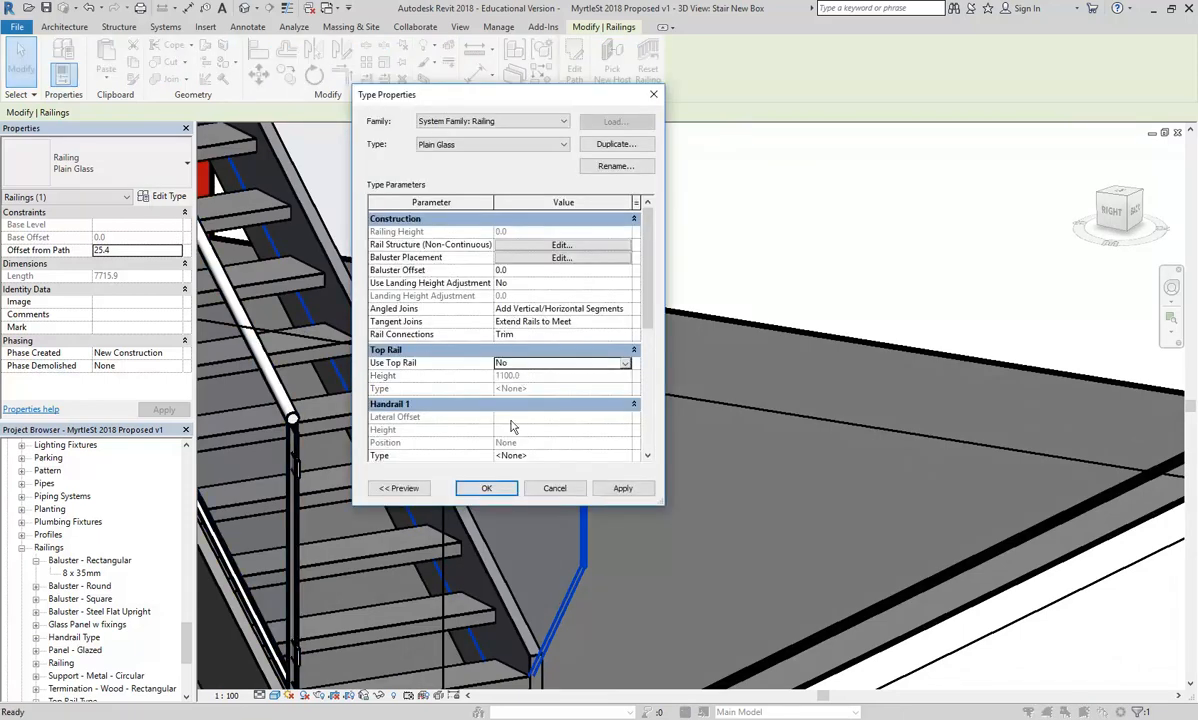
pyautogui.click(486, 488)
# Set the Plain Glass railing's Offset from Path to 0
pyautogui.keyDown('shift'); pyautogui.moveTo(622, 509); pyautogui.dragTo(515, 463, button='middle'); pyautogui.keyUp('shift')
pyautogui.scroll(-3, 476, 471)
pyautogui.scroll(2, 513, 464)
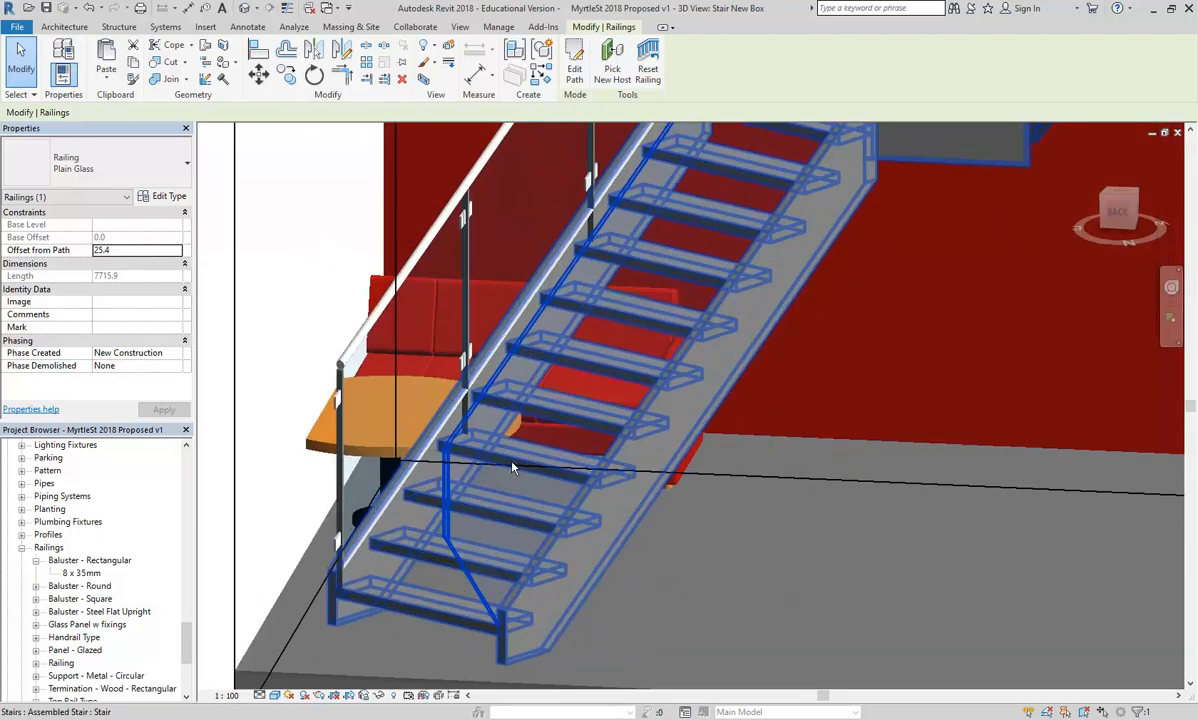
pyautogui.click(157, 196)
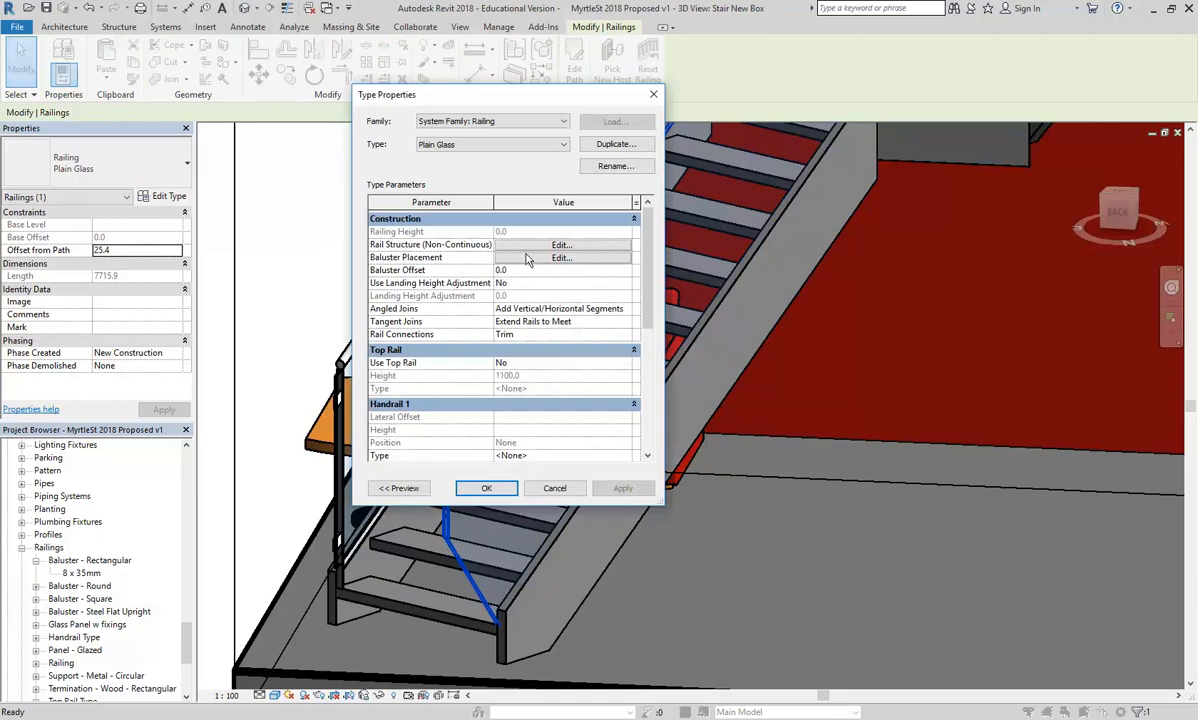
pyautogui.click(554, 488)
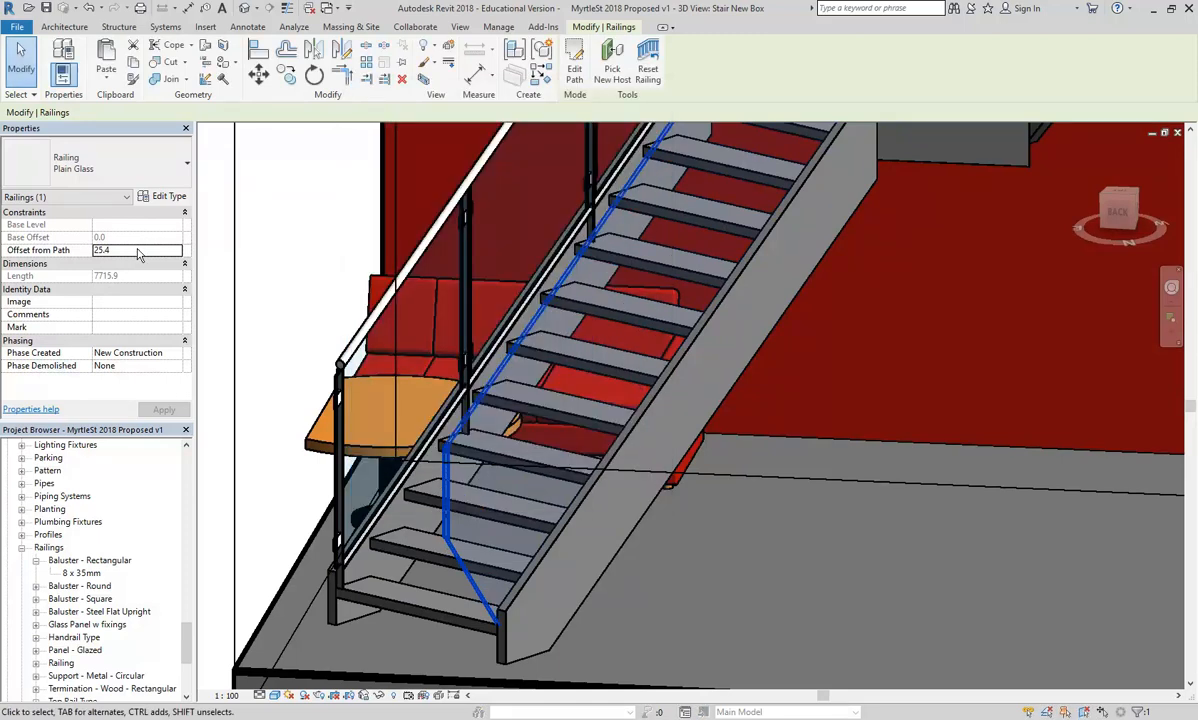
pyautogui.click(140, 251)
pyautogui.write('0')
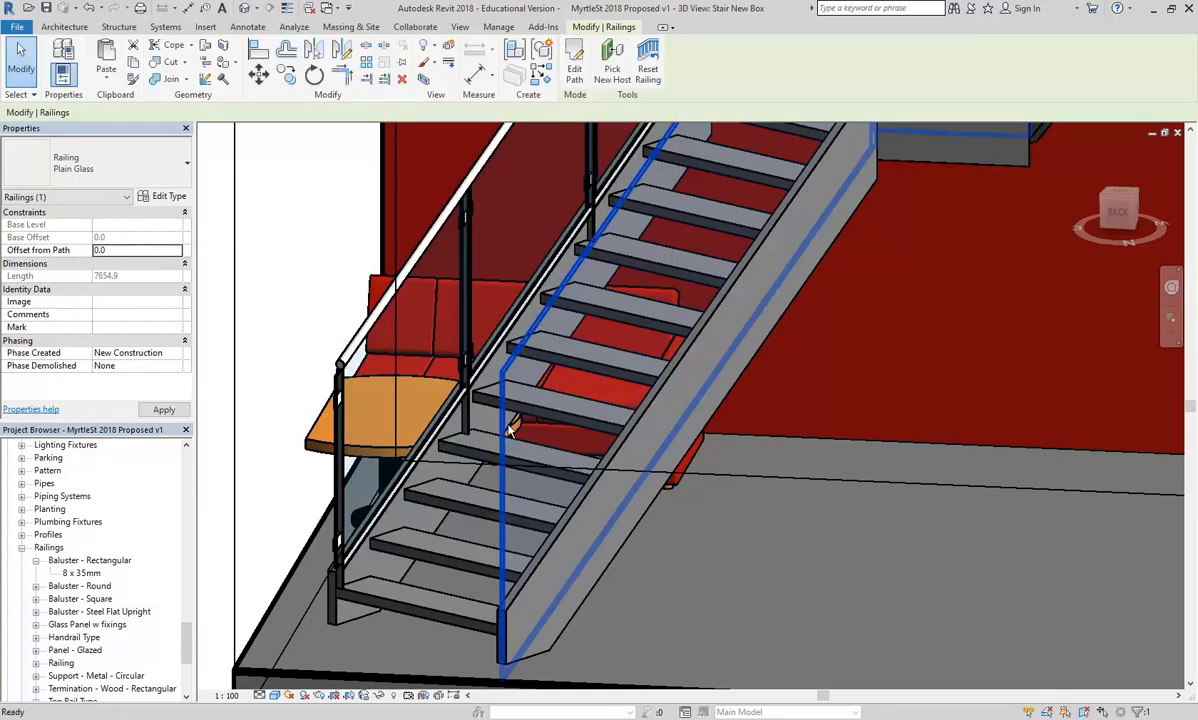
pyautogui.write('lf')
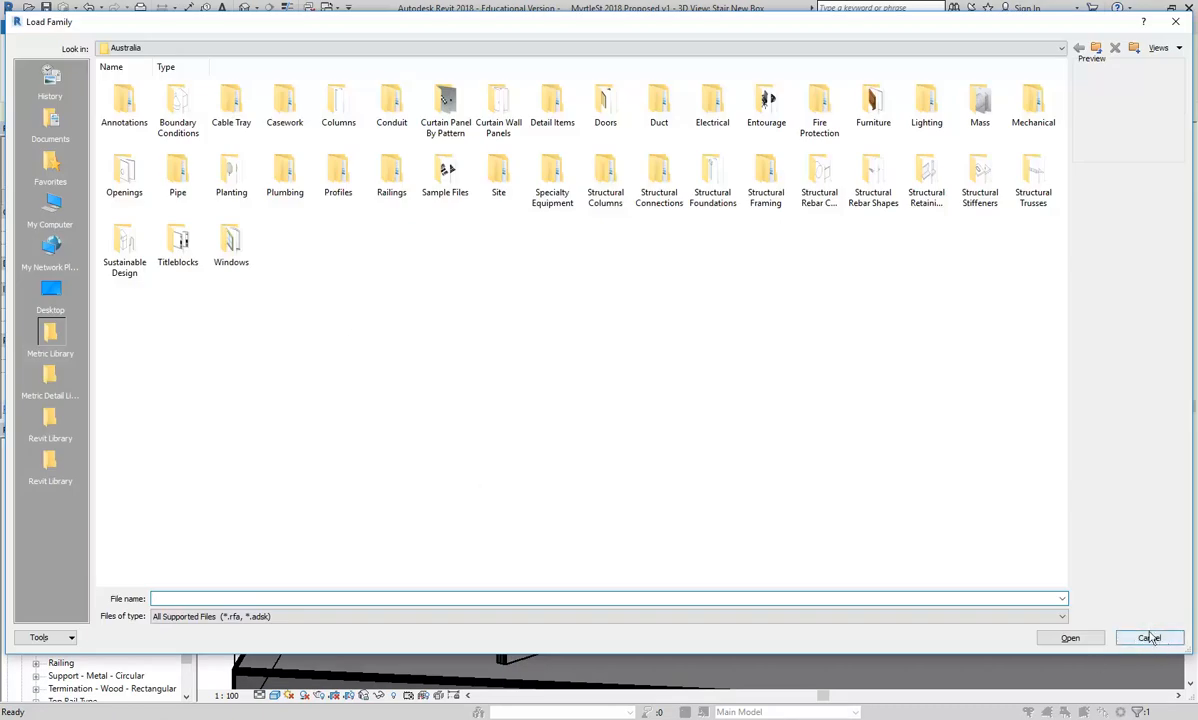
pyautogui.click(1149, 637)
pyautogui.press('Escape')
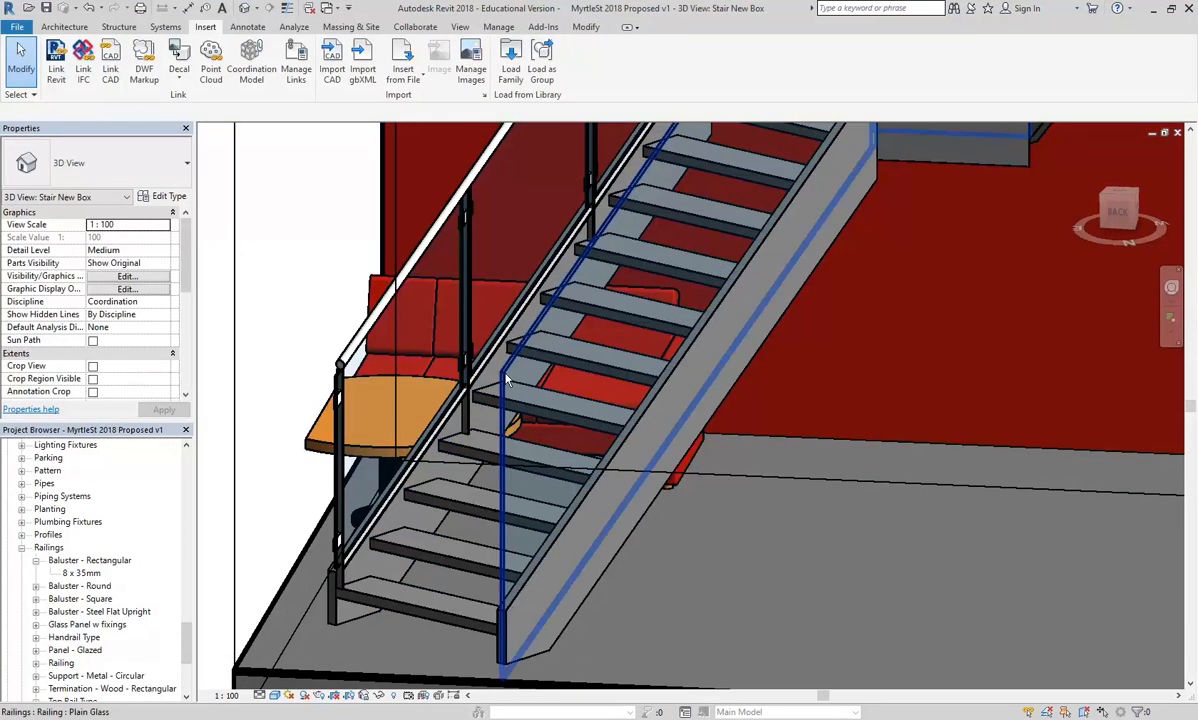
# Examine the Plain Glass railing's position along the stair flights, from the lowest treads to the upper level
pyautogui.click(476, 357)
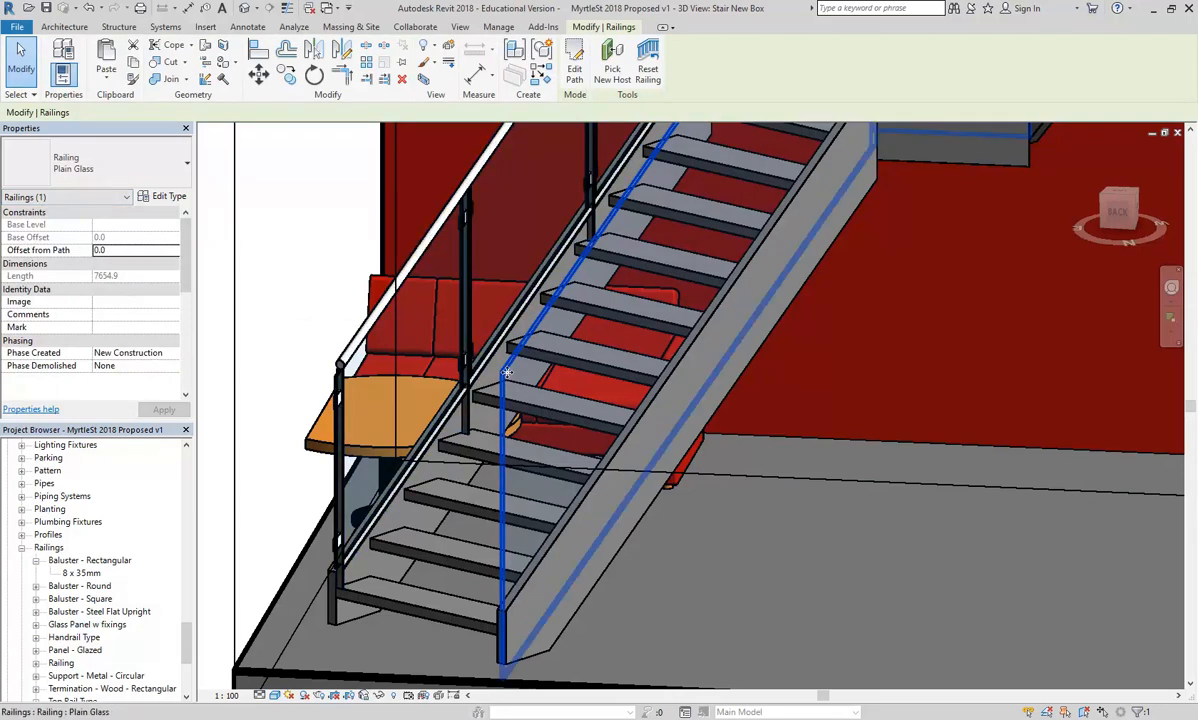
pyautogui.scroll(-5, 507, 372)
pyautogui.keyDown('shift'); pyautogui.moveTo(703, 308); pyautogui.dragTo(792, 348, button='middle'); pyautogui.keyUp('shift')
pyautogui.scroll(5, 447, 475)
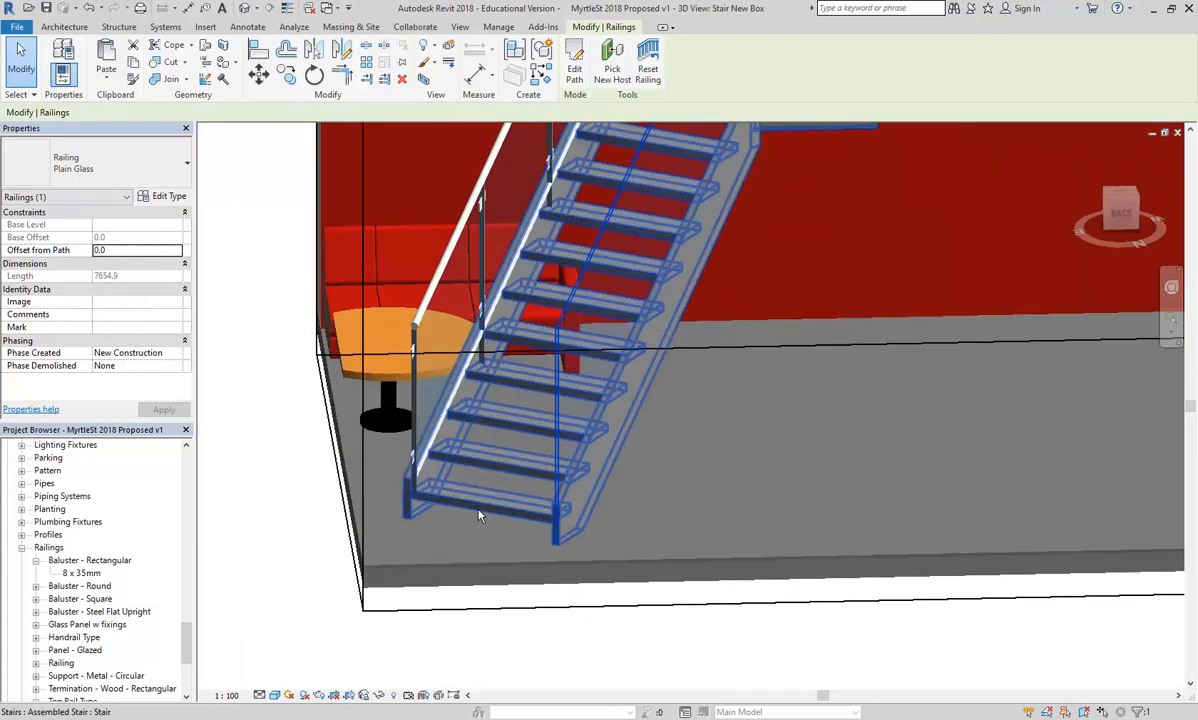
pyautogui.click(479, 515)
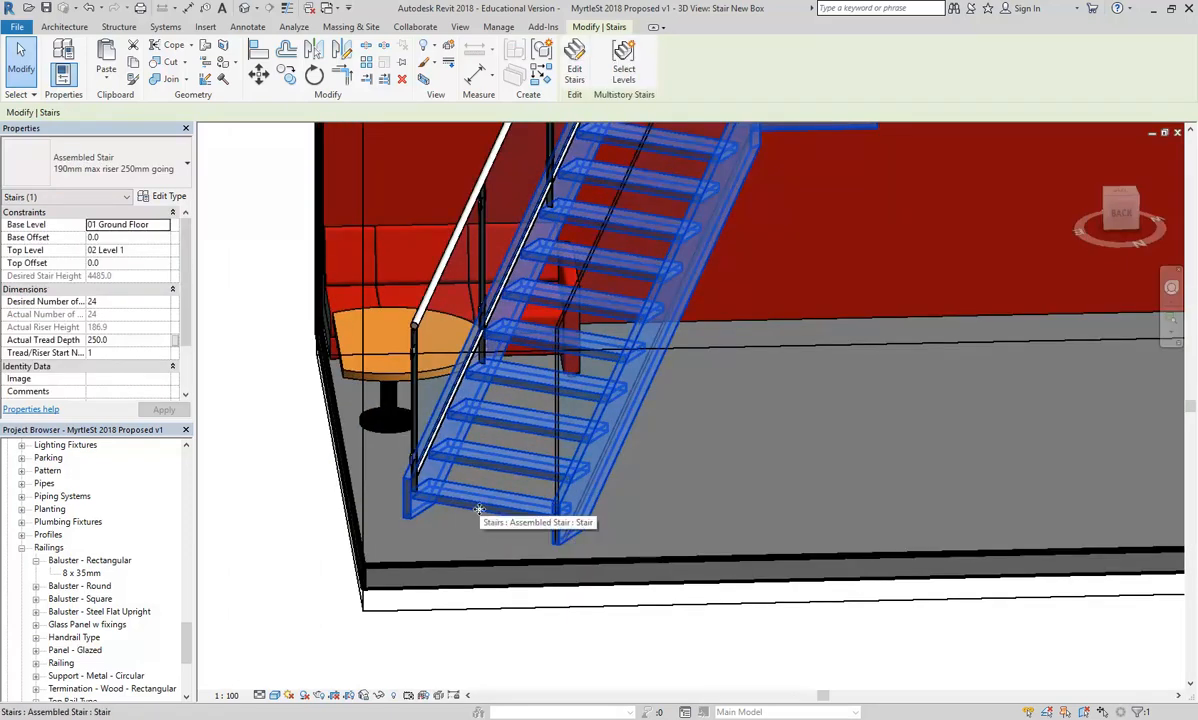
pyautogui.scroll(-3, 479, 511)
pyautogui.press('Escape')
pyautogui.scroll(-3, 615, 471)
pyautogui.keyDown('shift'); pyautogui.moveTo(615, 471); pyautogui.dragTo(673, 289, button='middle'); pyautogui.keyUp('shift')
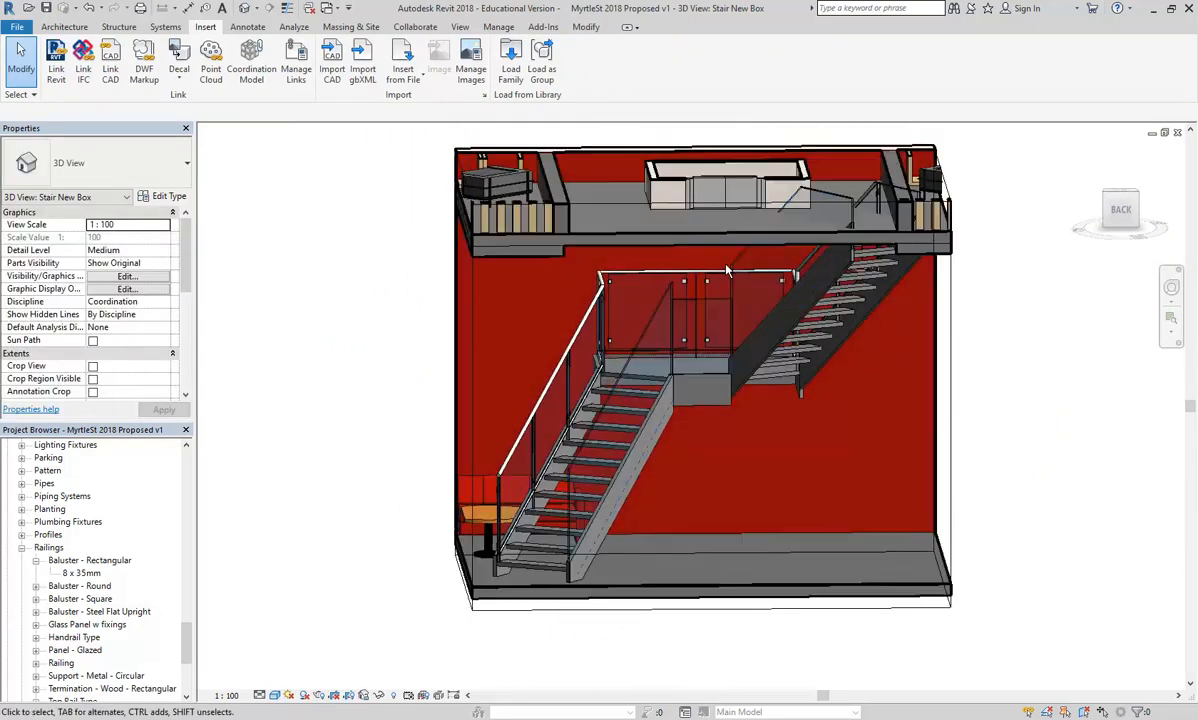
# In the Plain Glass railing's path, give the short landing segment a Custom height correction of 200 and finish the sketch
pyautogui.scroll(4, 660, 287)
pyautogui.click(551, 306)
pyautogui.scroll(2, 560, 318)
pyautogui.keyDown('shift'); pyautogui.moveTo(571, 322); pyautogui.dragTo(512, 295, button='middle'); pyautogui.keyUp('shift')
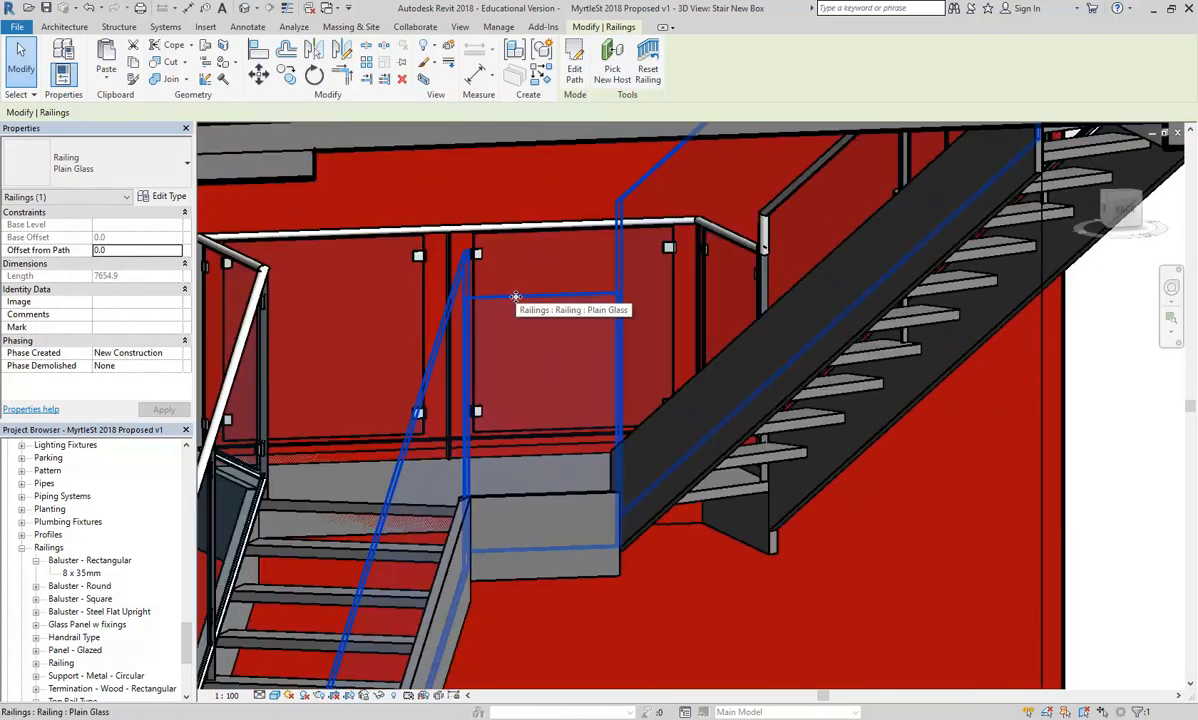
pyautogui.scroll(-4, 516, 297)
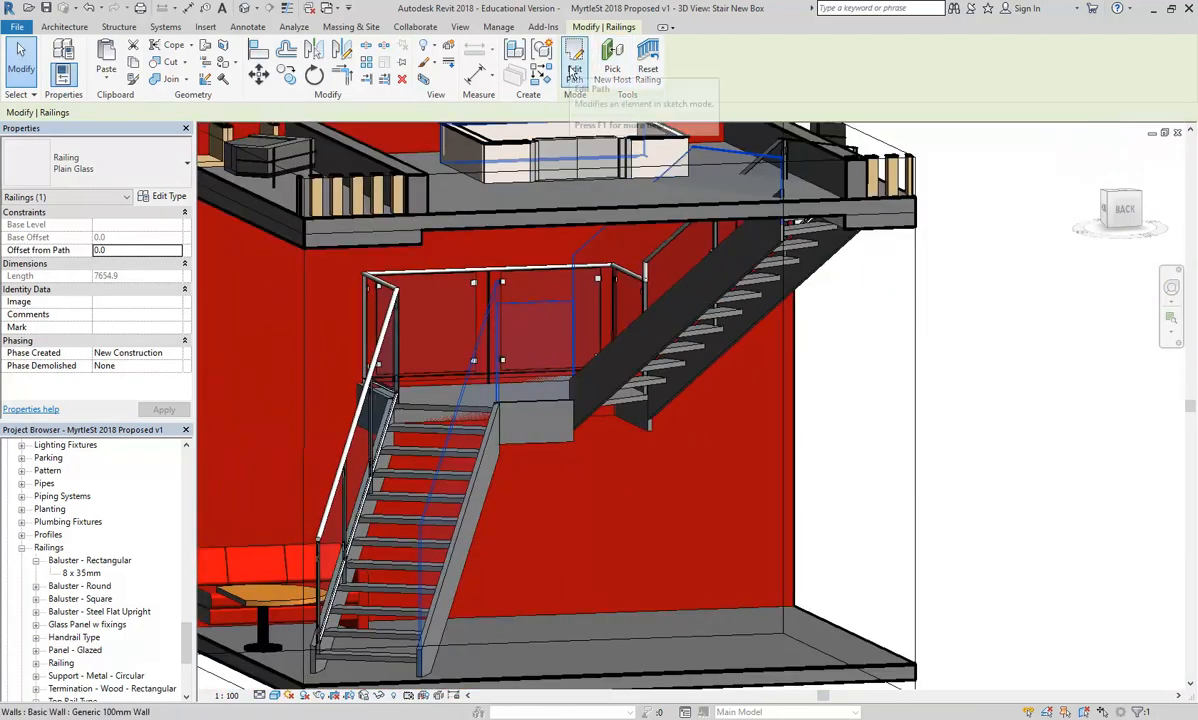
pyautogui.click(575, 76)
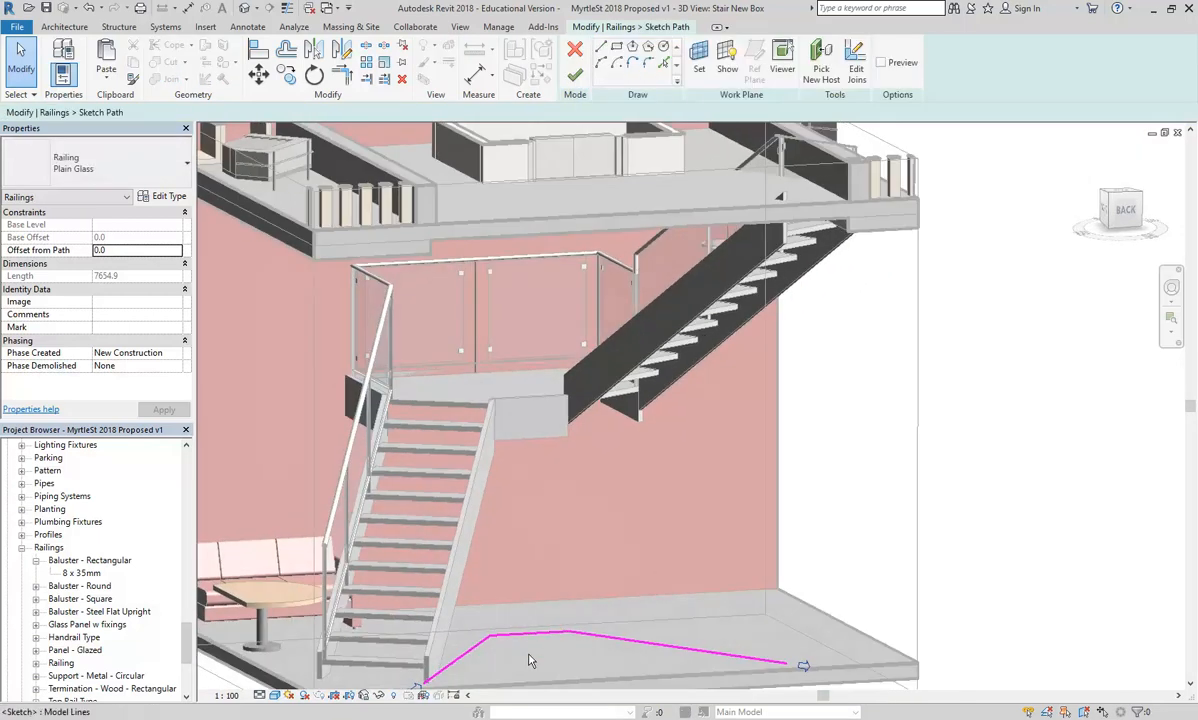
pyautogui.click(530, 640)
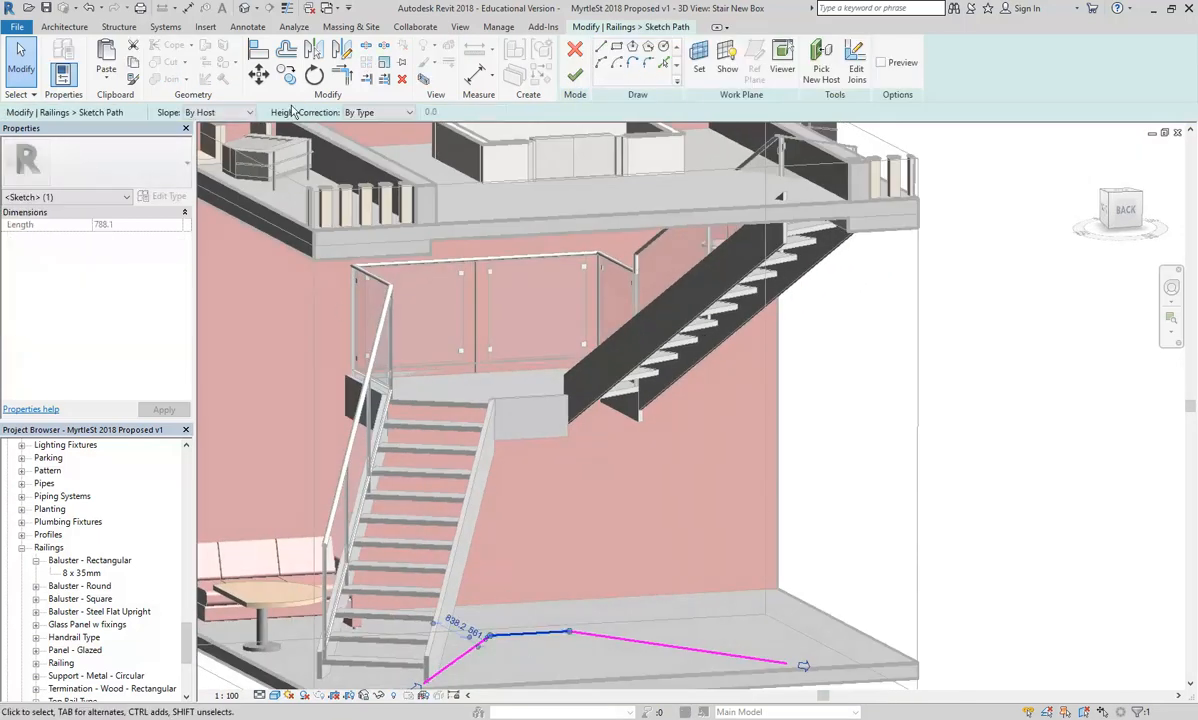
pyautogui.click(388, 113)
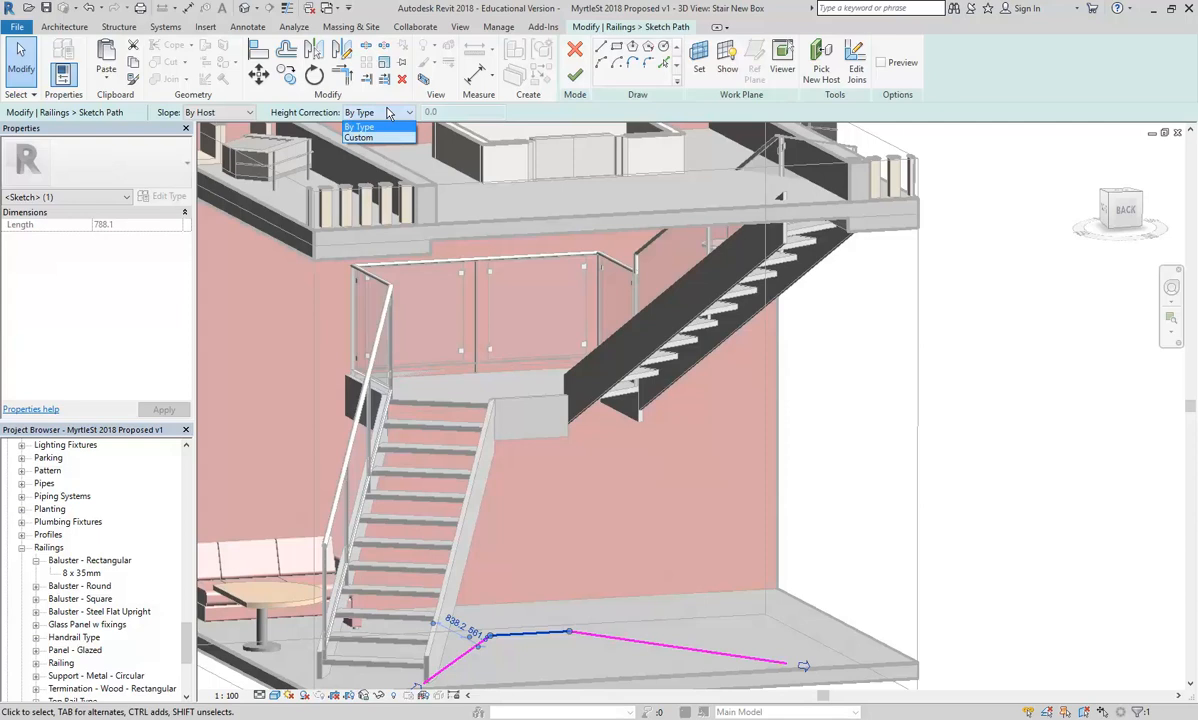
pyautogui.click(359, 137)
pyautogui.doubleClick(457, 111)
pyautogui.write('200')
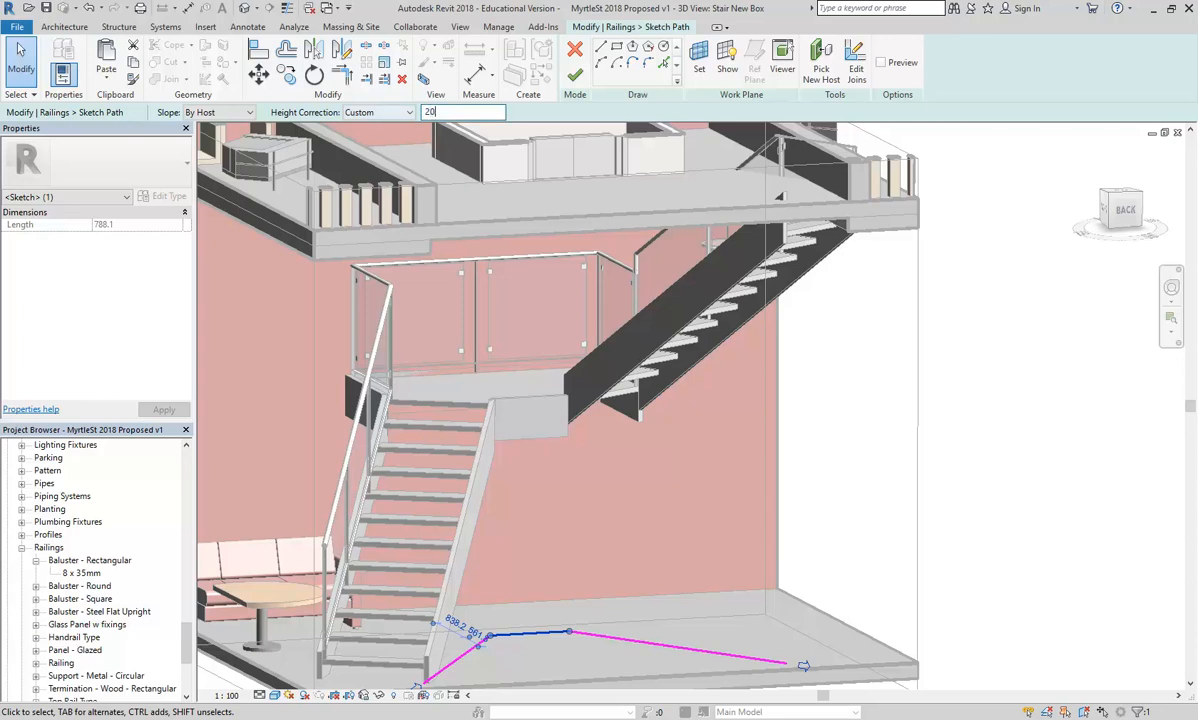
pyautogui.click(576, 77)
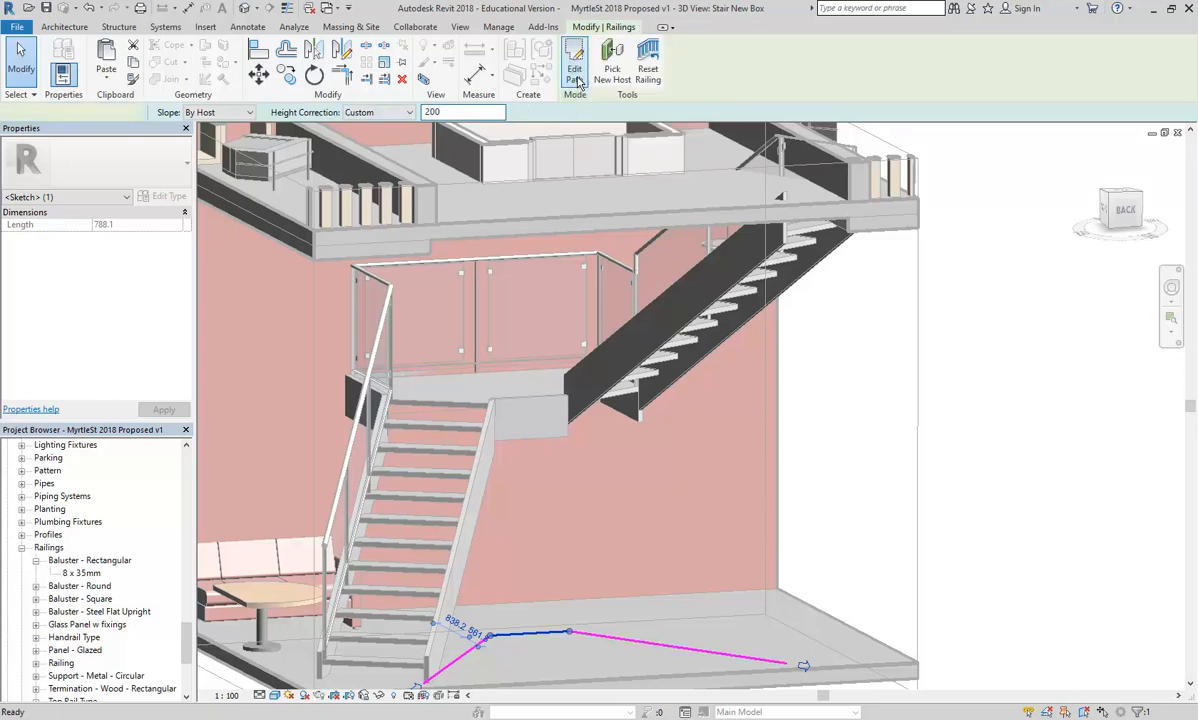
pyautogui.scroll(4, 513, 276)
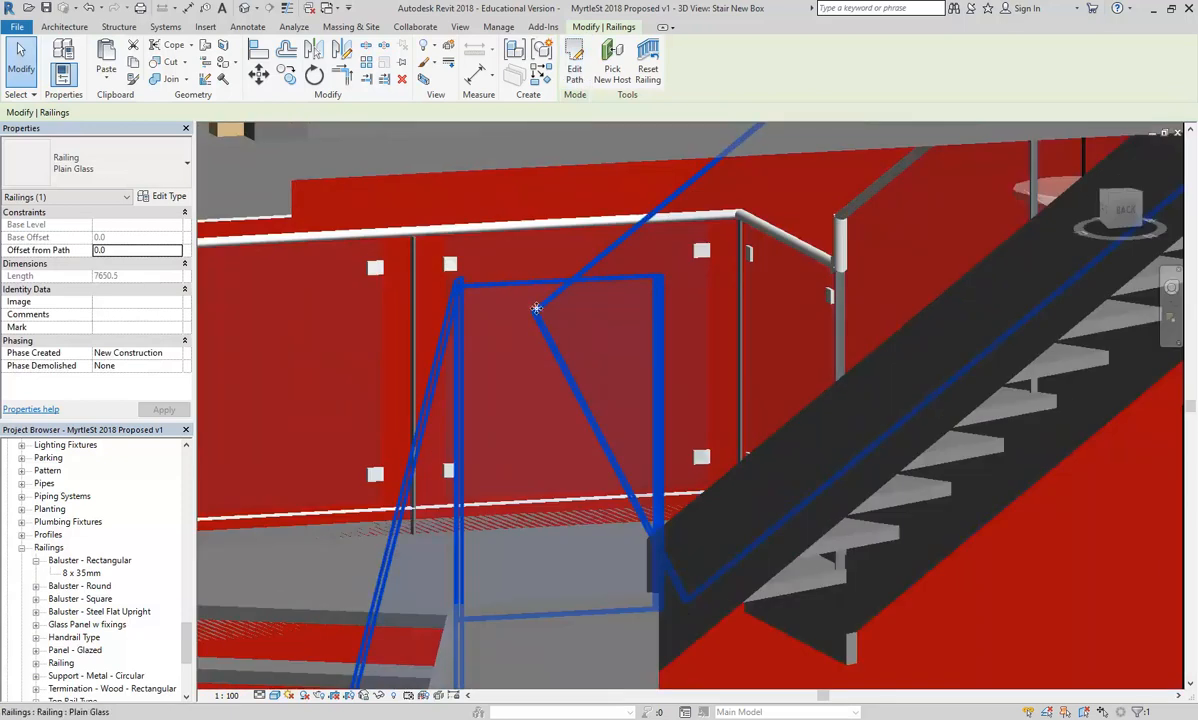
pyautogui.scroll(-2, 503, 286)
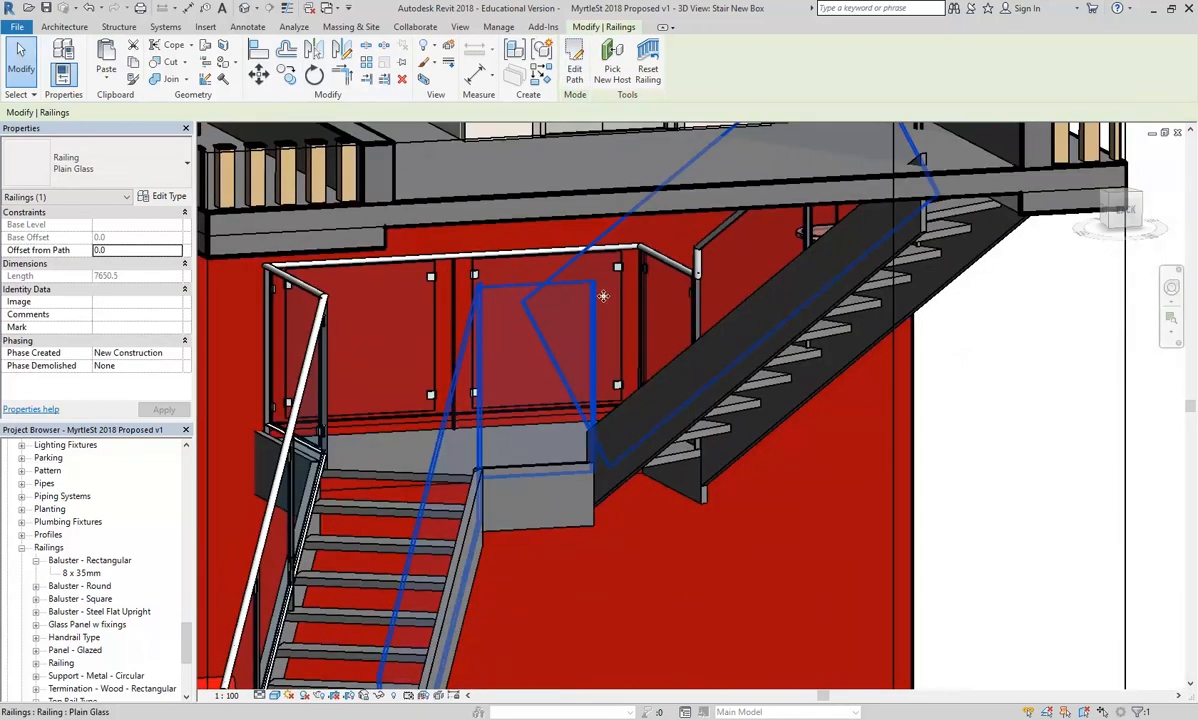
pyautogui.press('Escape')
# In the Plain Glass railing's path, set the slope of the upper flight segment to Sloped and finish the sketch
pyautogui.keyDown('shift'); pyautogui.moveTo(484, 318); pyautogui.dragTo(570, 383, button='middle'); pyautogui.keyUp('shift')
pyautogui.scroll(-3, 381, 362)
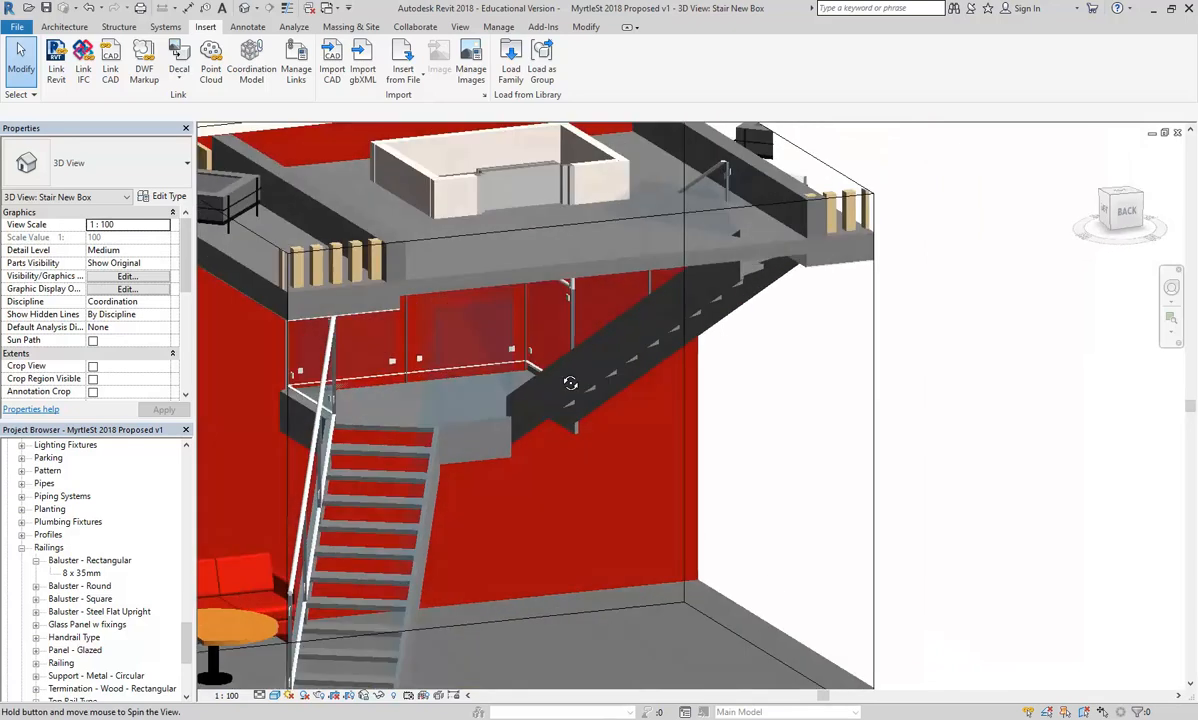
pyautogui.scroll(4, 440, 343)
pyautogui.click(471, 371)
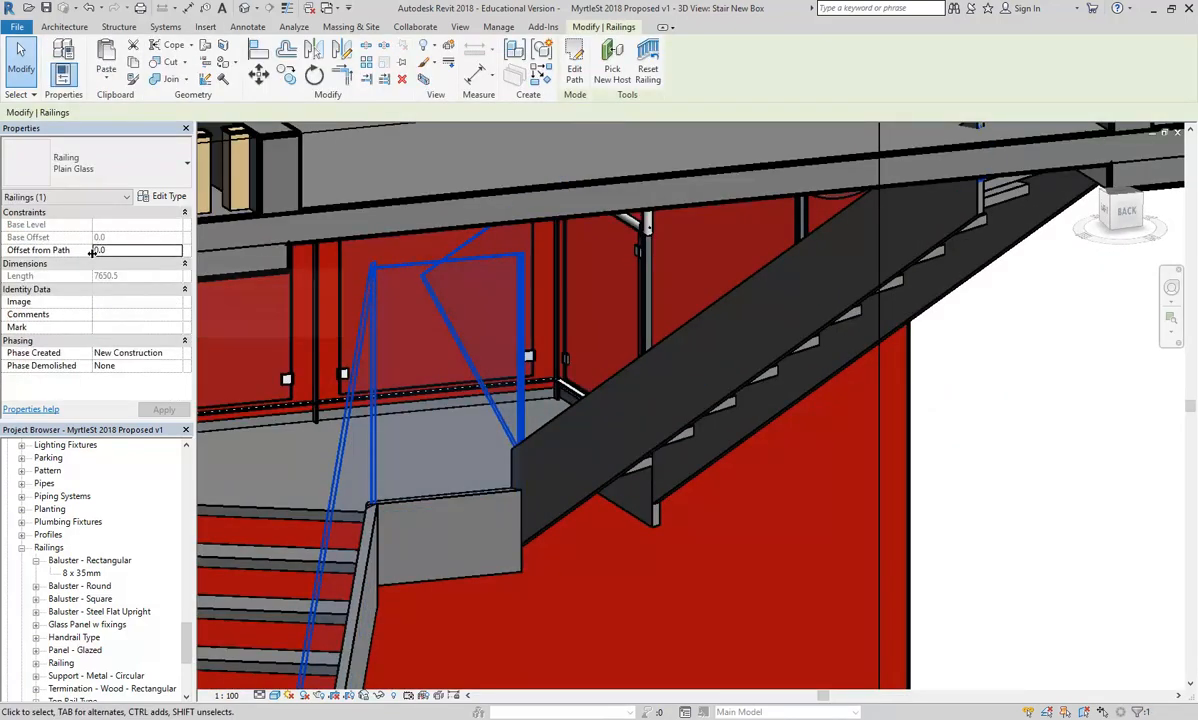
pyautogui.click(574, 62)
pyautogui.moveTo(471, 281)
pyautogui.mouseDown(button='middle')
pyautogui.moveTo(492, 294)
pyautogui.moveTo(484, 338)
pyautogui.moveTo(455, 350)
pyautogui.mouseUp(button='middle')
pyautogui.scroll(-4, 476, 296)
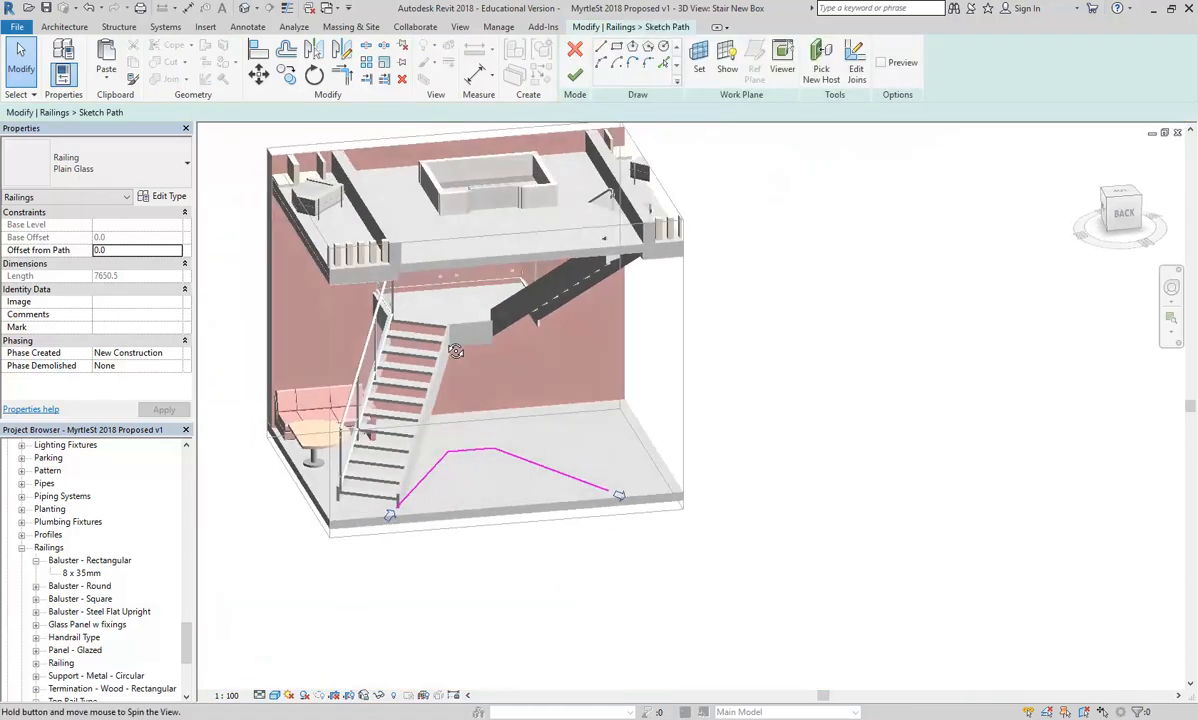
pyautogui.scroll(2, 453, 348)
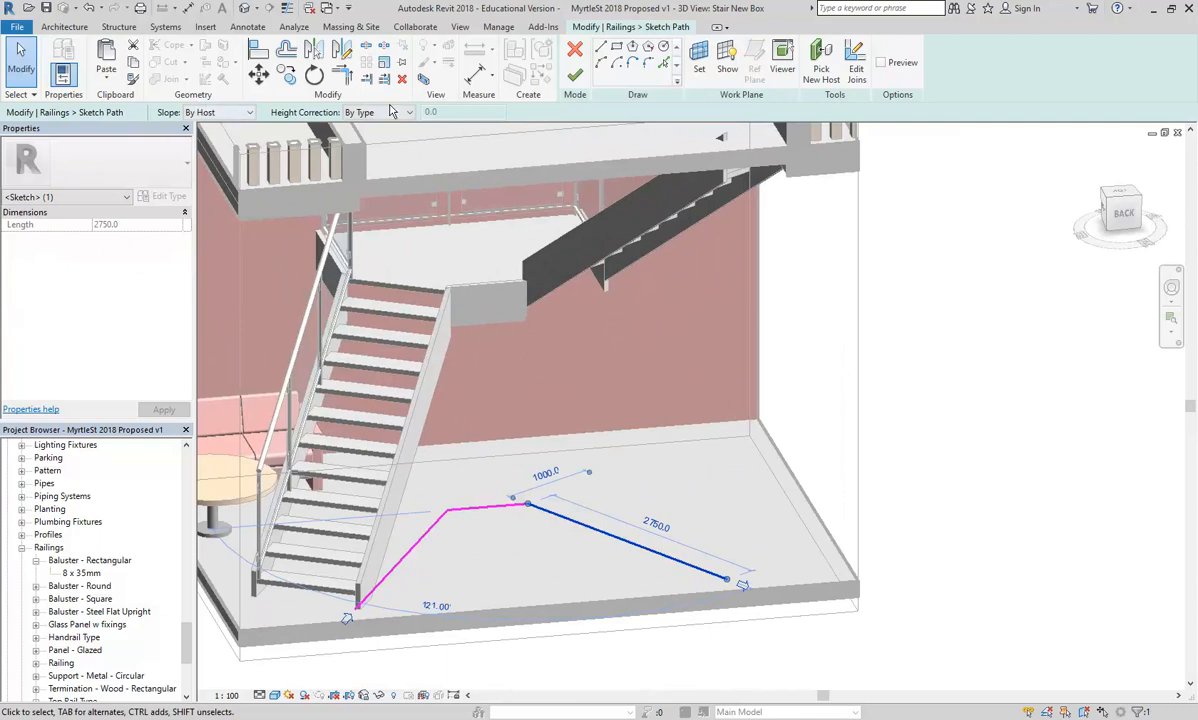
pyautogui.click(486, 514)
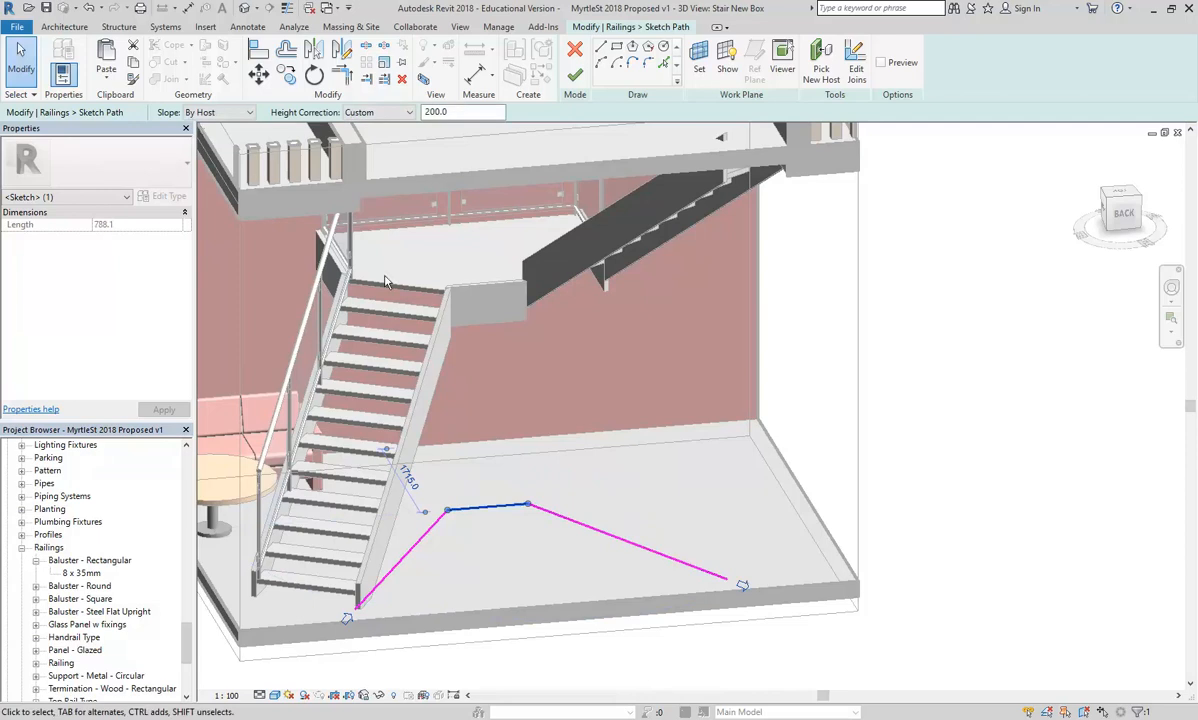
pyautogui.click(566, 513)
pyautogui.click(206, 112)
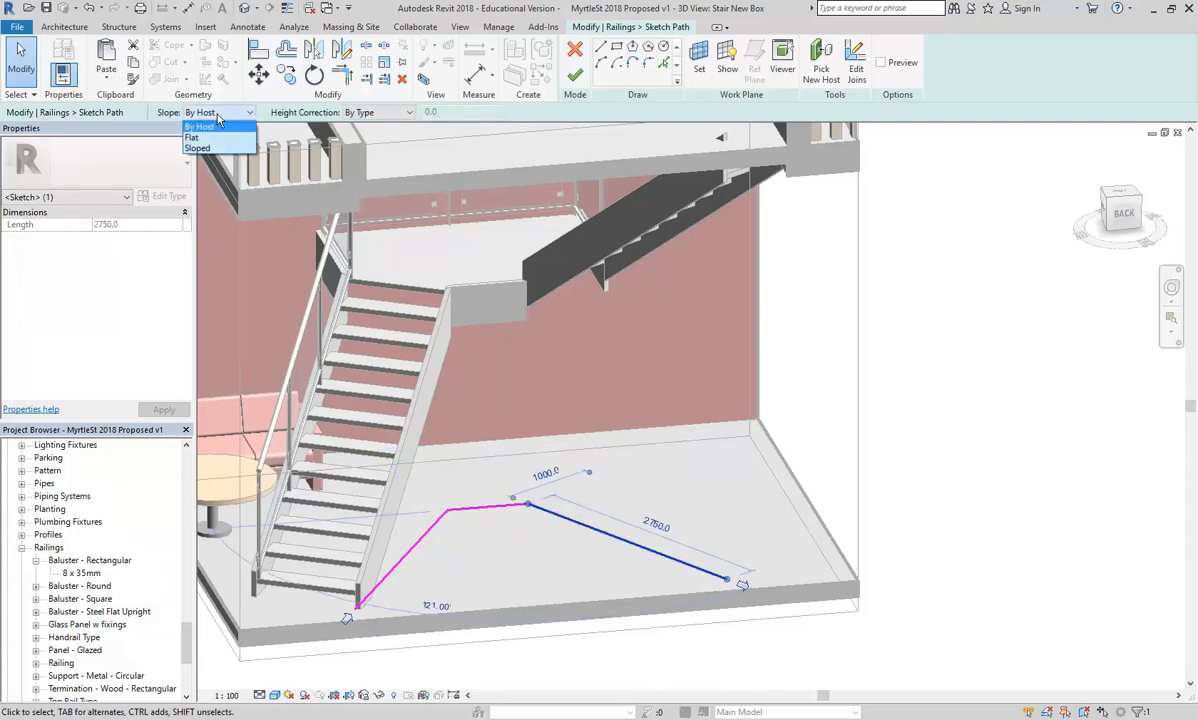
pyautogui.click(198, 148)
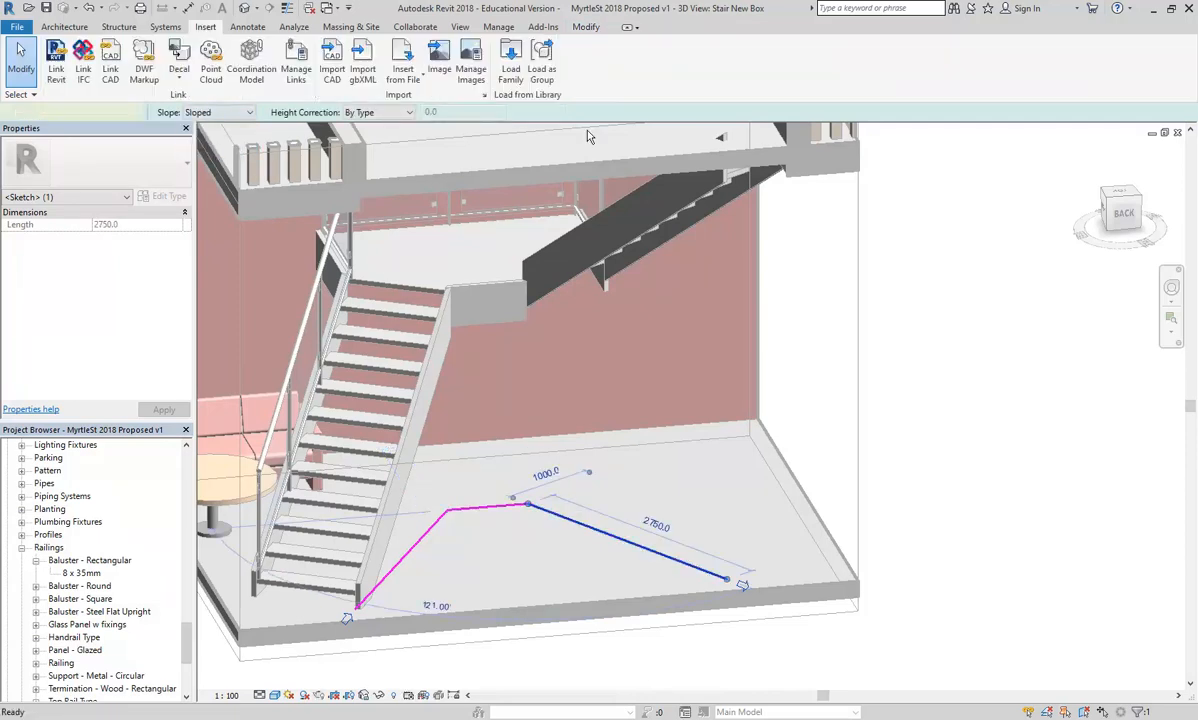
pyautogui.click(575, 75)
# Set the custom height correction of the railing's landing segment to 250 and finish the path sketch
pyautogui.scroll(3, 526, 287)
pyautogui.moveTo(526, 287); pyautogui.dragTo(470, 386, button='middle')
pyautogui.scroll(2, 470, 386)
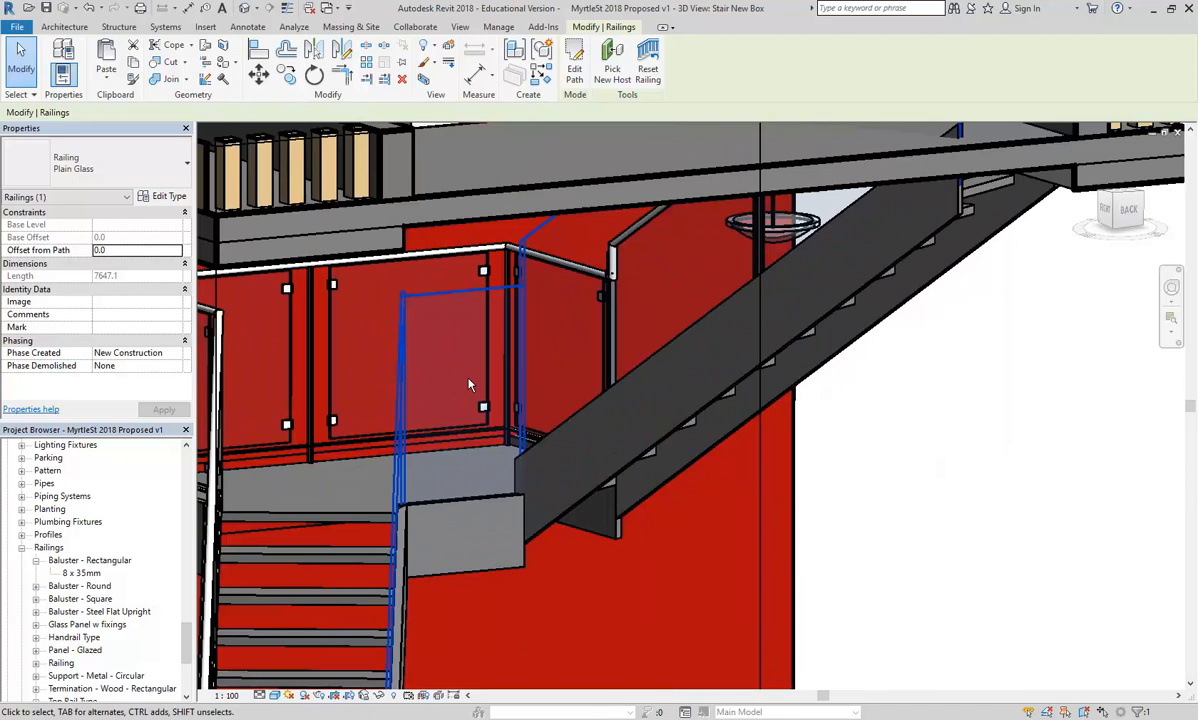
pyautogui.moveTo(470, 386)
pyautogui.keyDown('shift'); pyautogui.mouseDown(button='middle')
pyautogui.moveTo(623, 340)
pyautogui.moveTo(738, 337)
pyautogui.moveTo(639, 361)
pyautogui.moveTo(455, 436)
pyautogui.moveTo(465, 392)
pyautogui.mouseUp(button='middle'); pyautogui.keyUp('shift')
pyautogui.click(574, 66)
pyautogui.scroll(-6, 455, 374)
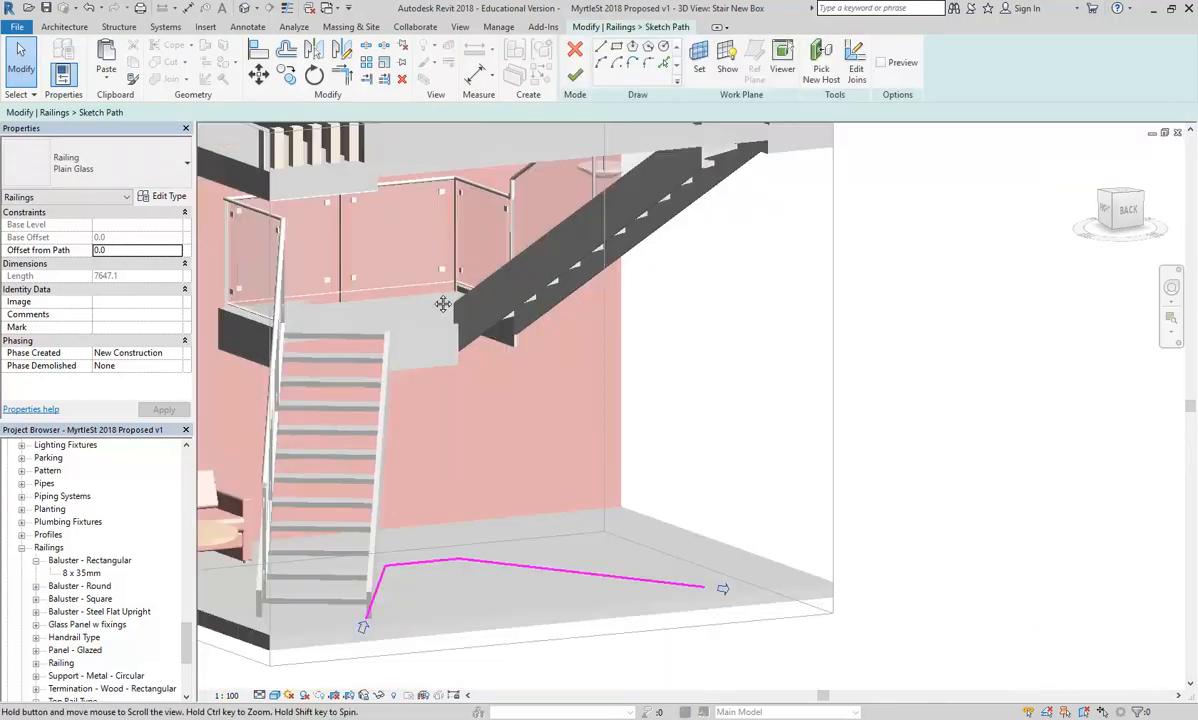
pyautogui.click(414, 463)
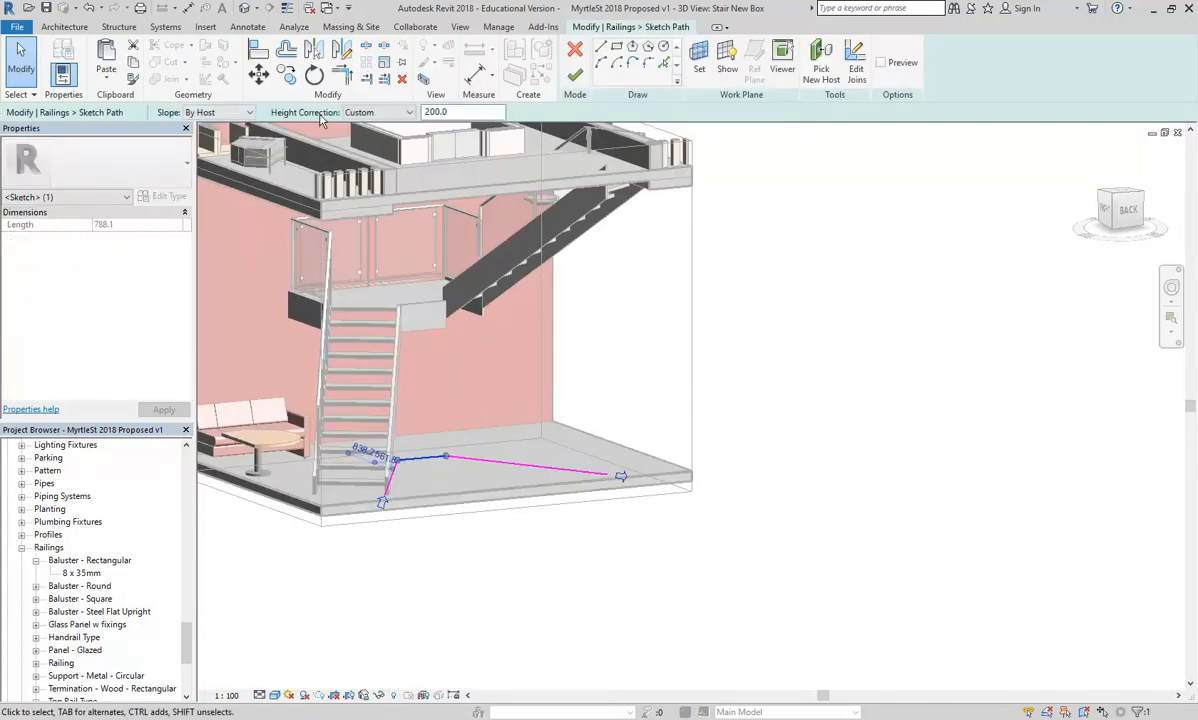
pyautogui.keyDown('shift'); pyautogui.moveTo(320, 280); pyautogui.dragTo(401, 442, button='middle'); pyautogui.keyUp('shift')
pyautogui.scroll(3, 395, 455)
pyautogui.scroll(2, 391, 464)
pyautogui.click(440, 111)
pyautogui.write('250')
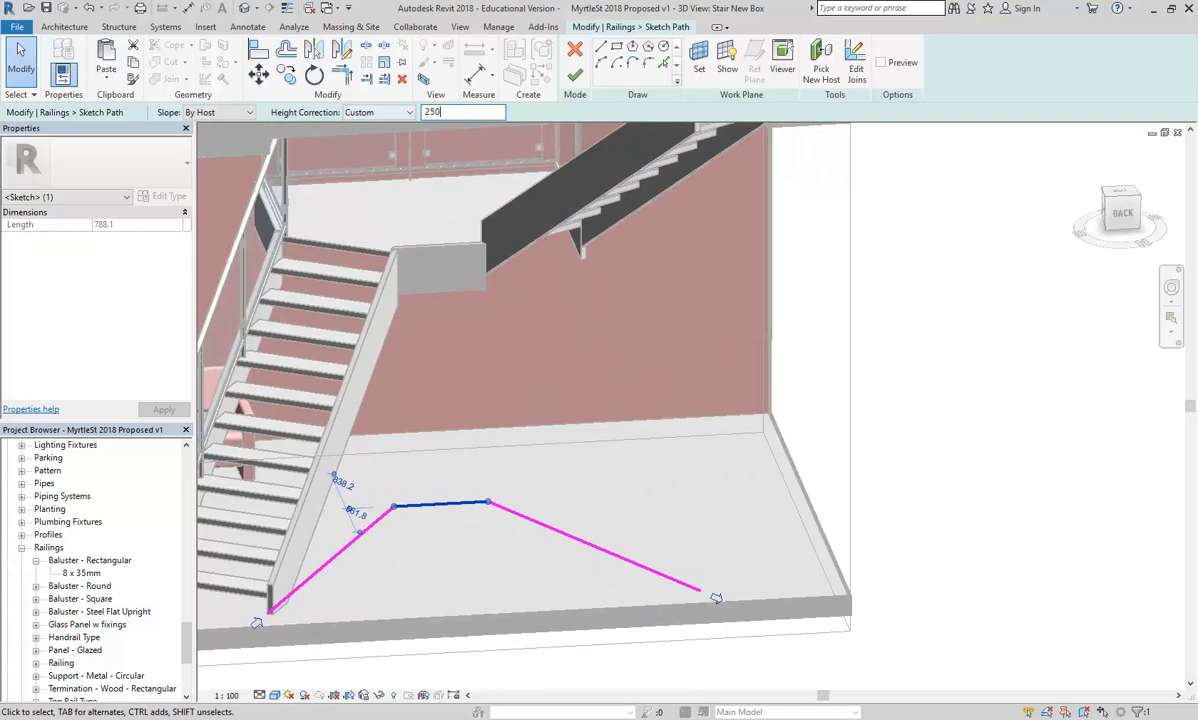
pyautogui.click(575, 75)
# Try setting the slope of the landing segment in the Plain Glass railing's path to Sloped, and undo the change
pyautogui.moveTo(424, 356)
pyautogui.keyDown('shift'); pyautogui.mouseDown(button='middle')
pyautogui.moveTo(508, 433)
pyautogui.moveTo(473, 326)
pyautogui.moveTo(489, 371)
pyautogui.mouseUp(button='middle'); pyautogui.keyUp('shift')
pyautogui.scroll(6, 476, 307)
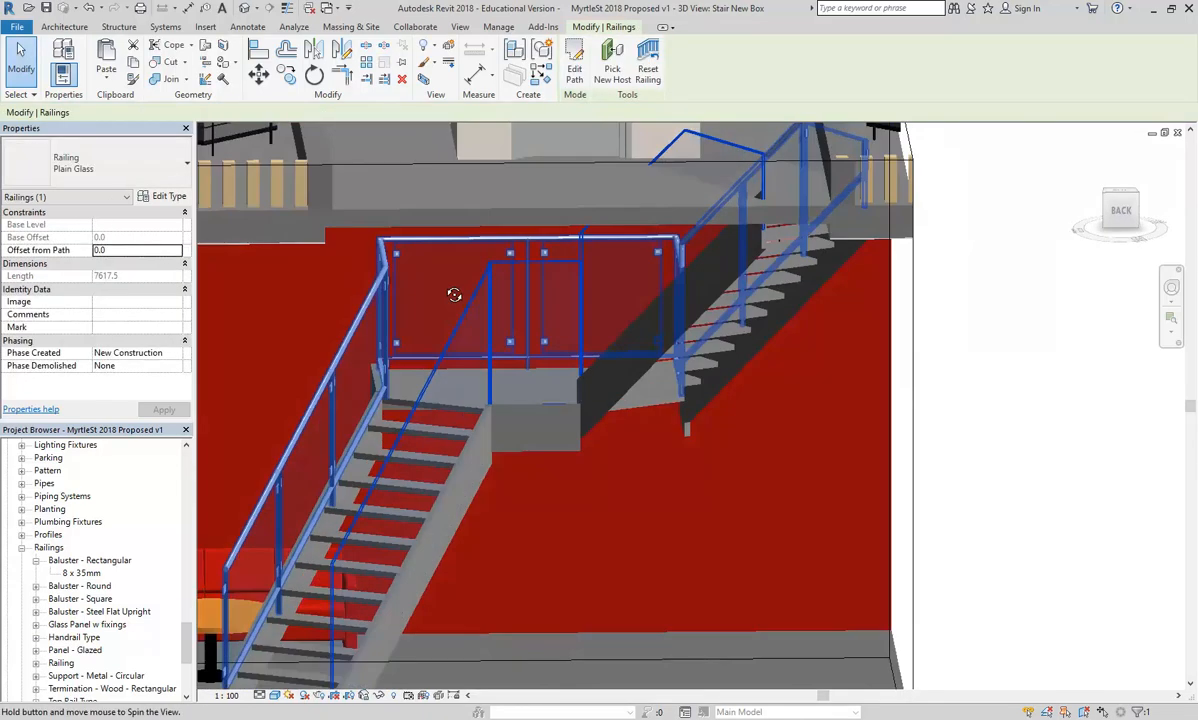
pyautogui.press('Escape')
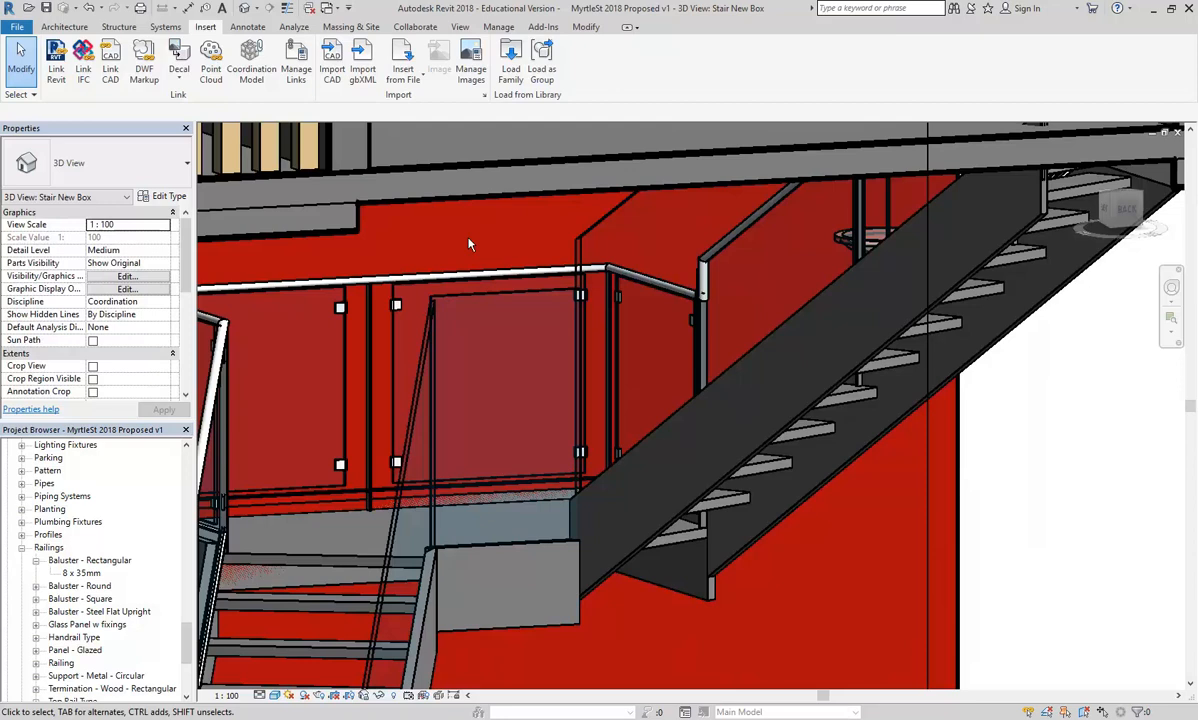
pyautogui.moveTo(410, 488); pyautogui.dragTo(385, 442, button='middle')
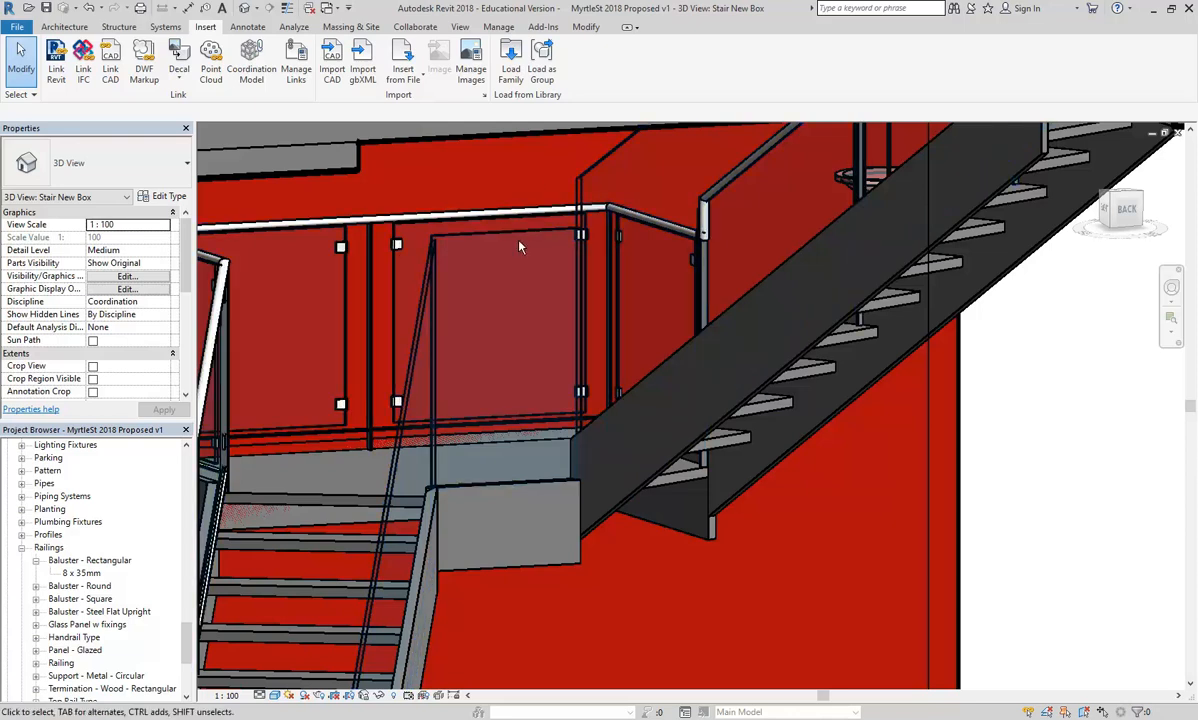
pyautogui.click(482, 219)
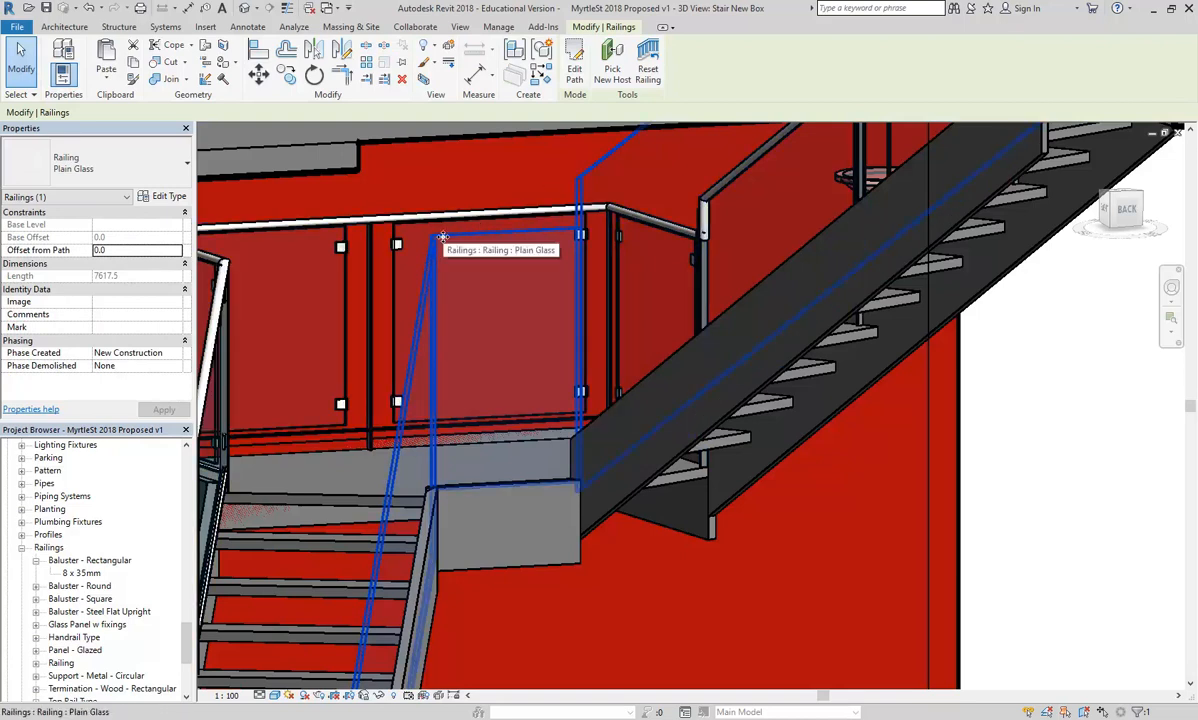
pyautogui.click(575, 75)
pyautogui.scroll(-3, 490, 567)
pyautogui.moveTo(491, 667); pyautogui.dragTo(479, 499, button='middle')
pyautogui.click(479, 579)
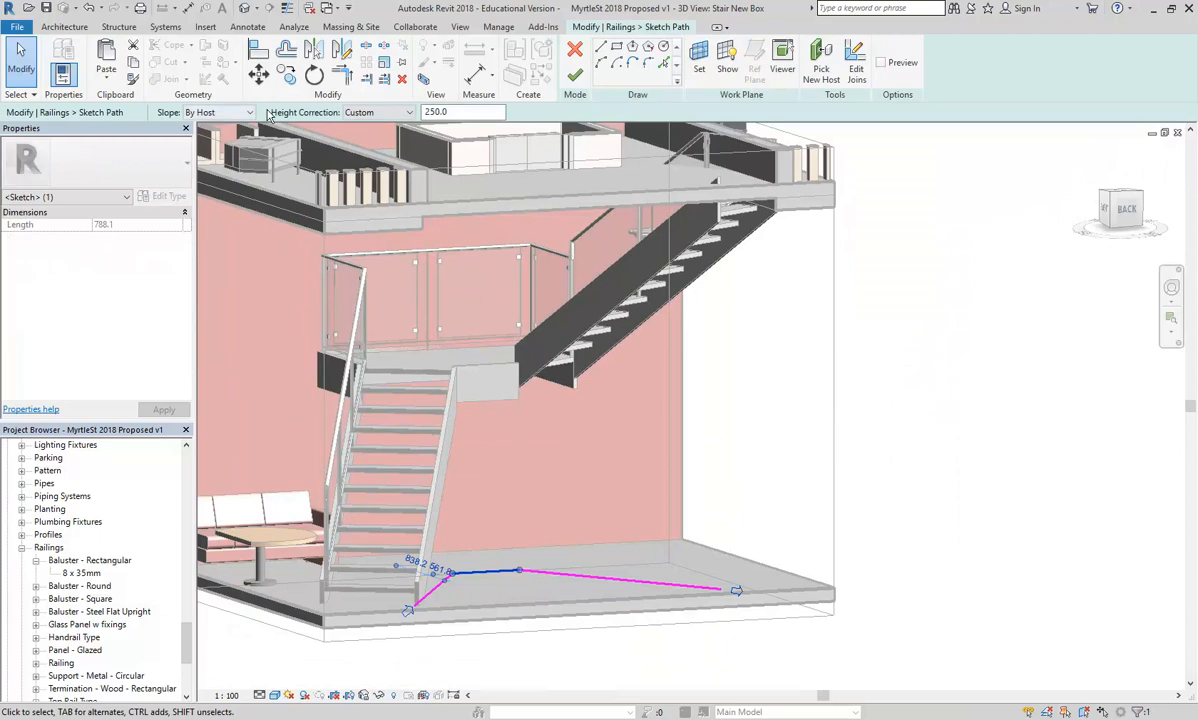
pyautogui.click(186, 112)
pyautogui.click(198, 148)
pyautogui.click(575, 75)
pyautogui.keyDown('shift'); pyautogui.moveTo(512, 385); pyautogui.dragTo(485, 360, button='middle'); pyautogui.keyUp('shift')
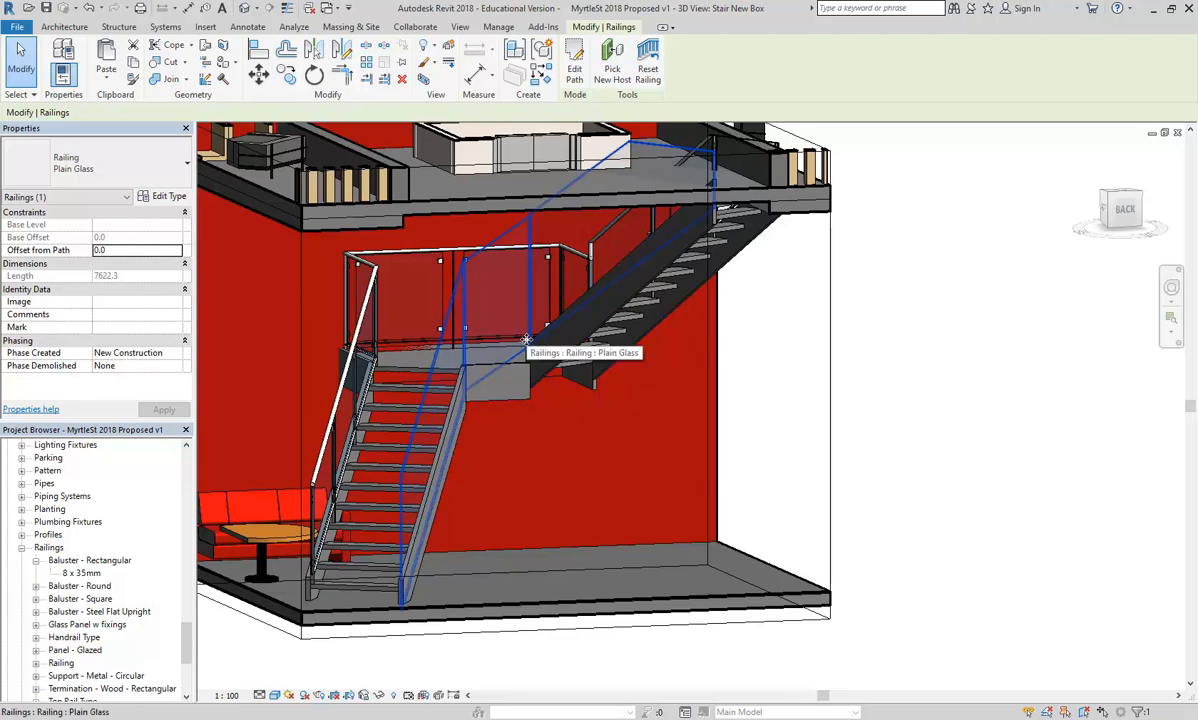
pyautogui.click(87, 8)
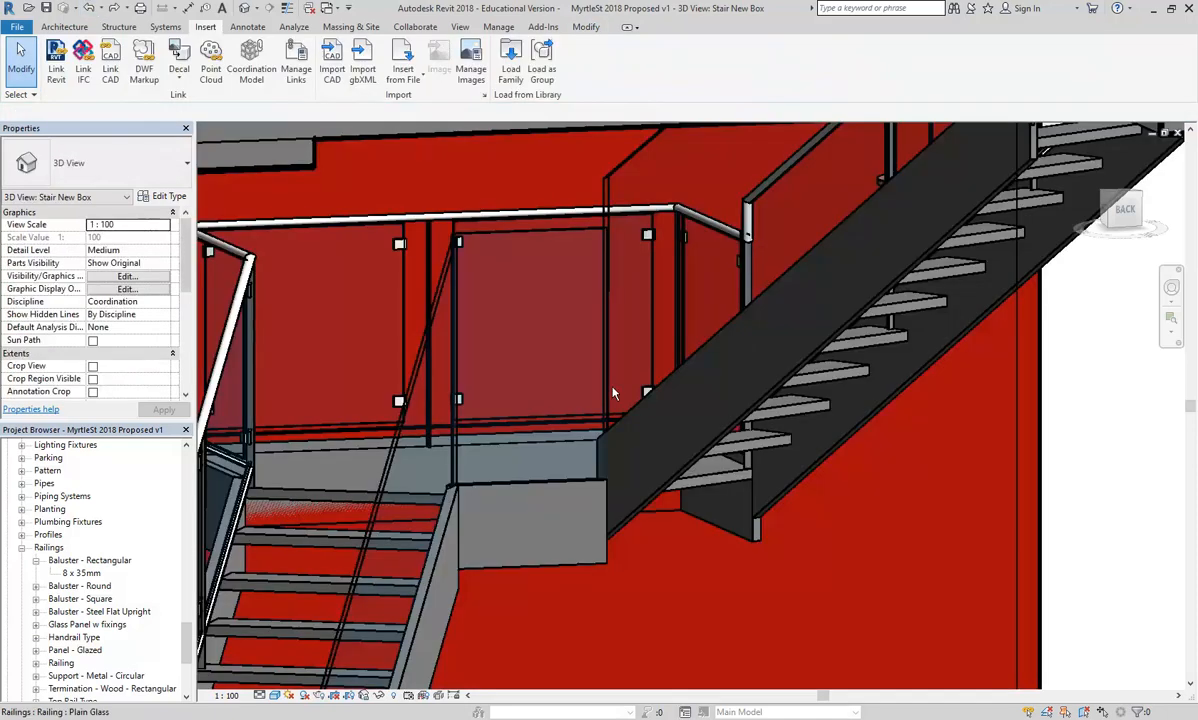
# Examine the whole stair and the Plain Glass railing's course across the landing from several angles
pyautogui.scroll(-4, 462, 334)
pyautogui.keyDown('shift'); pyautogui.moveTo(496, 389); pyautogui.dragTo(510, 467, button='middle'); pyautogui.keyUp('shift')
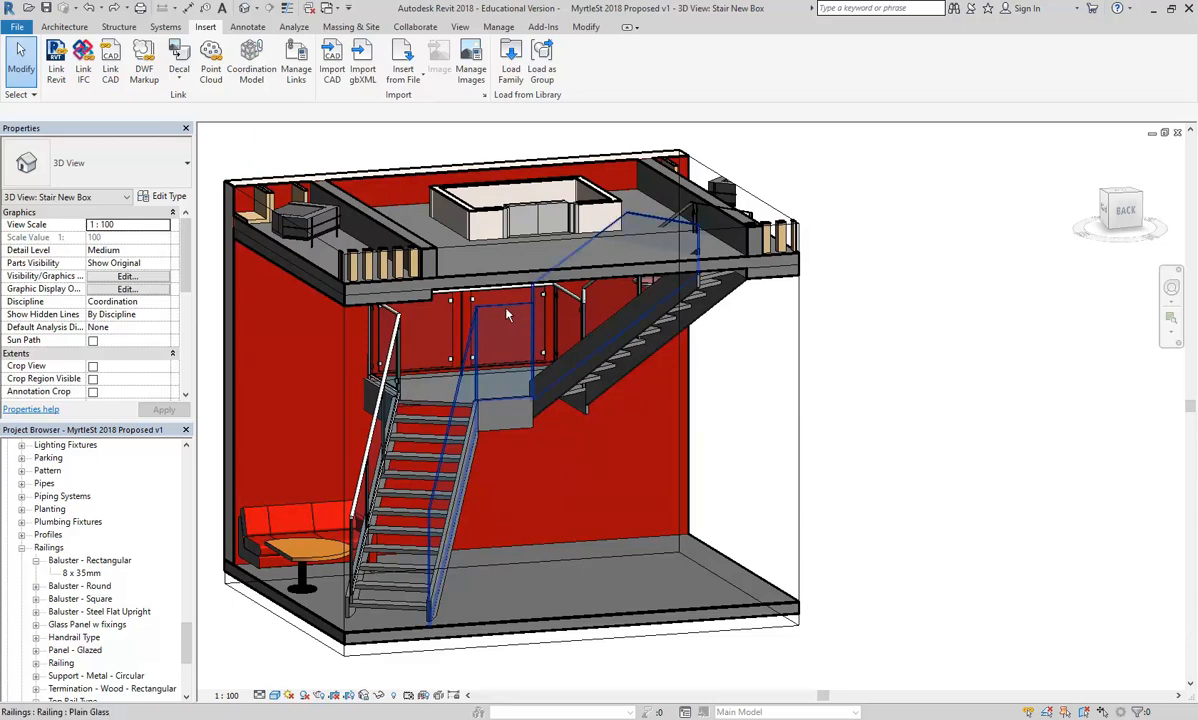
pyautogui.keyDown('shift'); pyautogui.moveTo(474, 300); pyautogui.dragTo(582, 455, button='middle'); pyautogui.keyUp('shift')
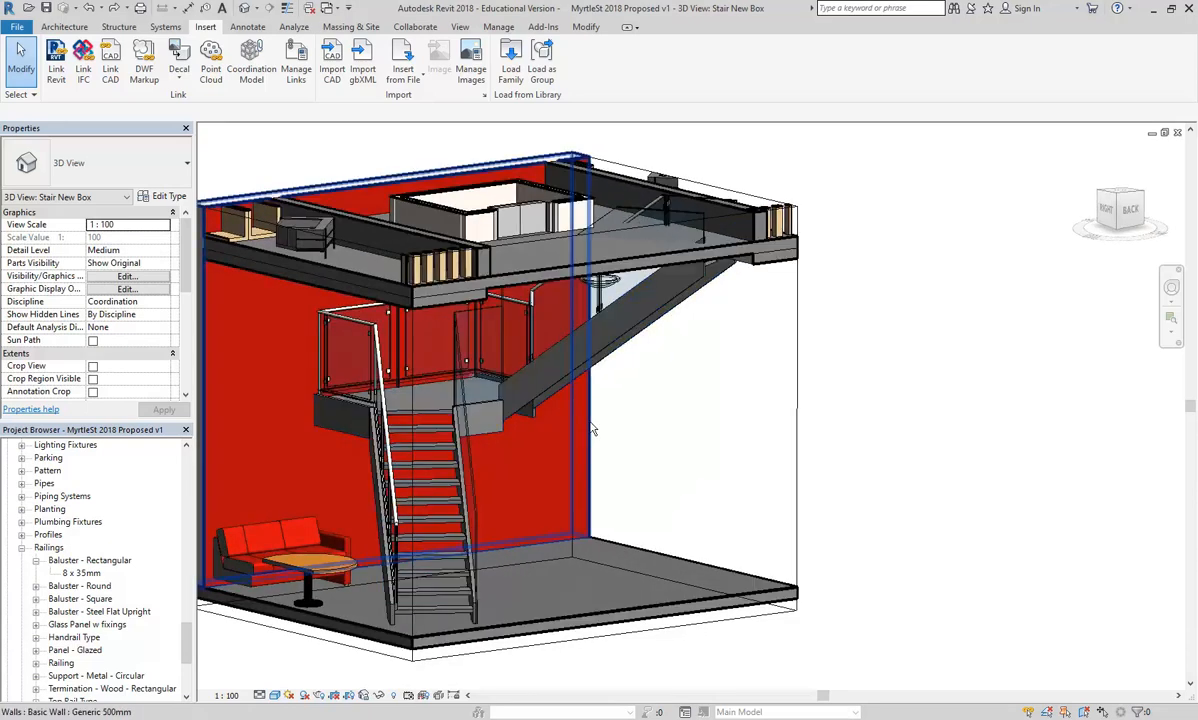
pyautogui.scroll(-4, 588, 486)
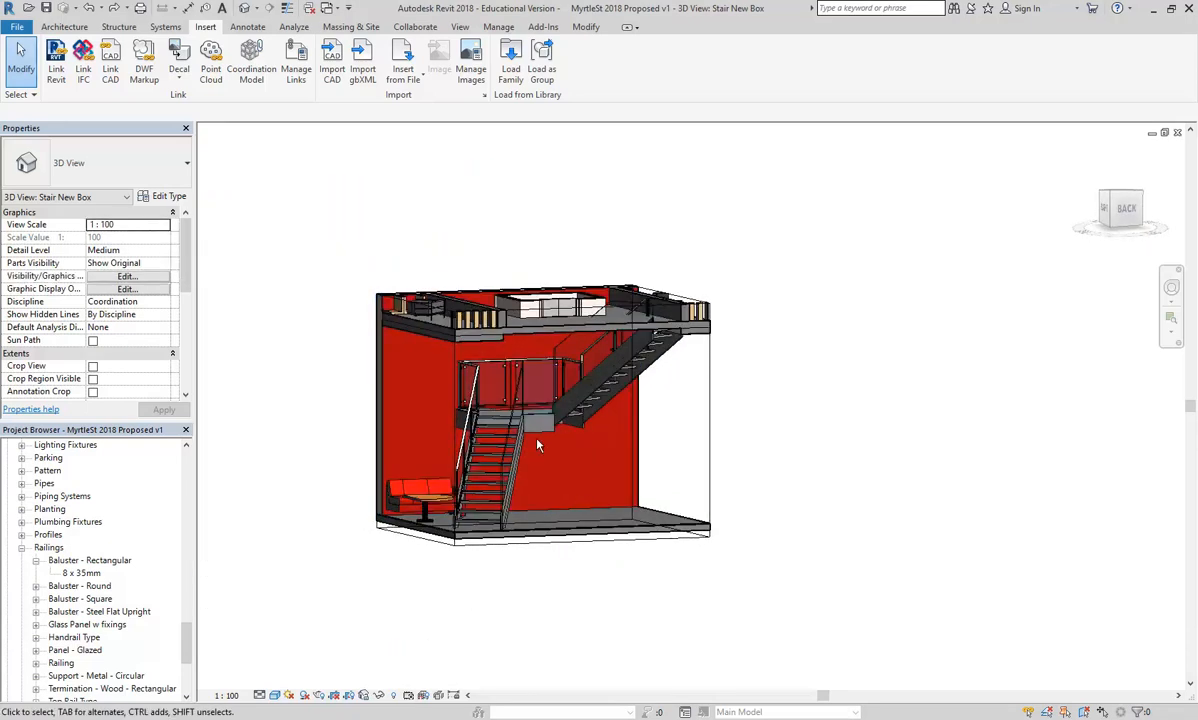
pyautogui.moveTo(537, 445)
pyautogui.keyDown('shift'); pyautogui.mouseDown(button='middle')
pyautogui.moveTo(553, 508)
pyautogui.moveTo(548, 460)
pyautogui.mouseUp(button='middle'); pyautogui.keyUp('shift')
pyautogui.scroll(3, 520, 448)
pyautogui.scroll(3, 515, 440)
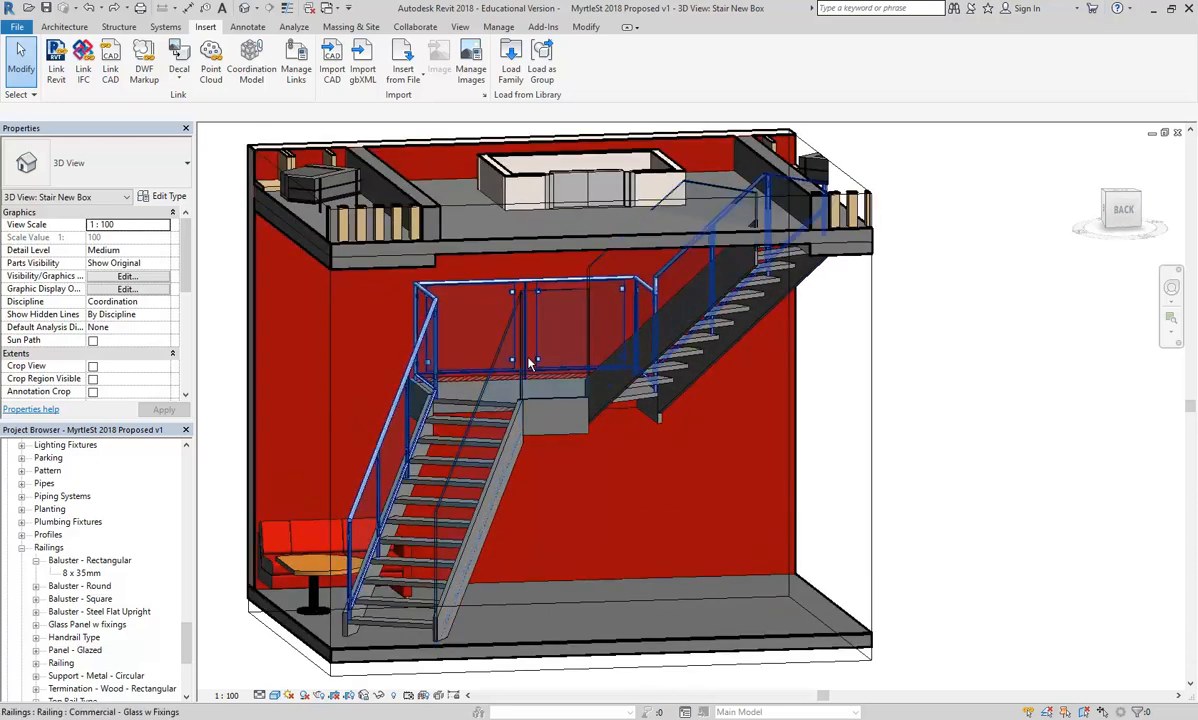
pyautogui.click(557, 300)
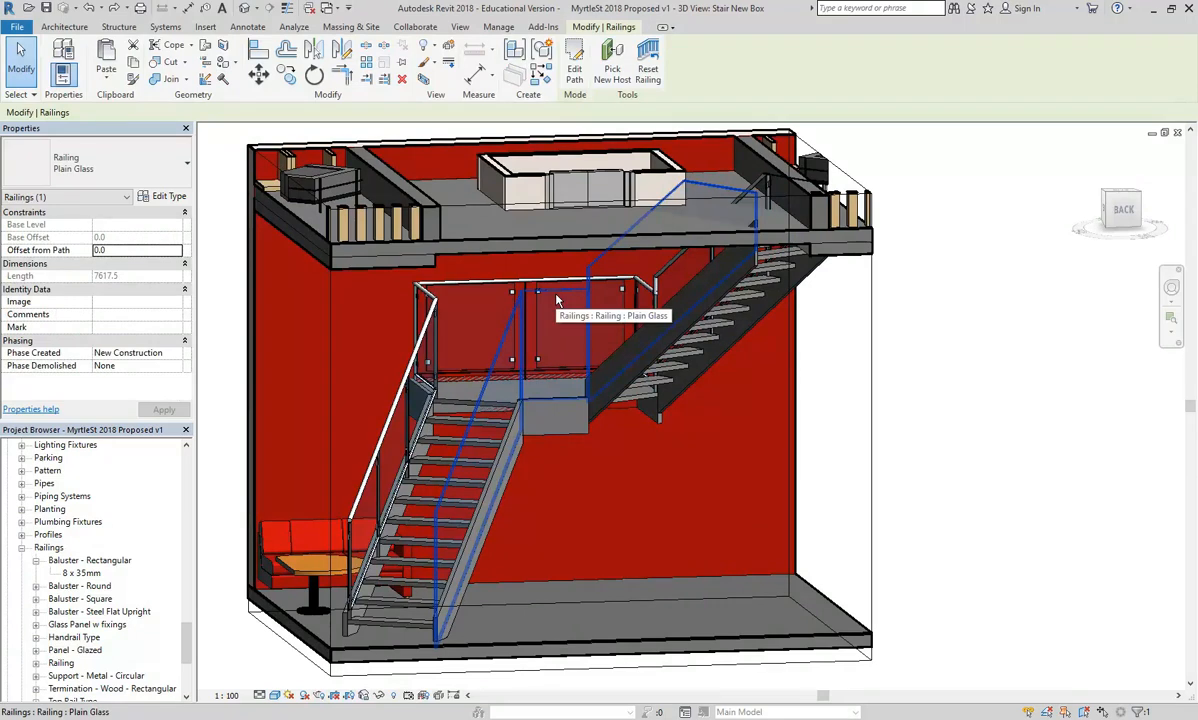
pyautogui.moveTo(557, 300)
pyautogui.keyDown('shift'); pyautogui.mouseDown(button='middle')
pyautogui.moveTo(618, 310)
pyautogui.moveTo(557, 292)
pyautogui.mouseUp(button='middle'); pyautogui.keyUp('shift')
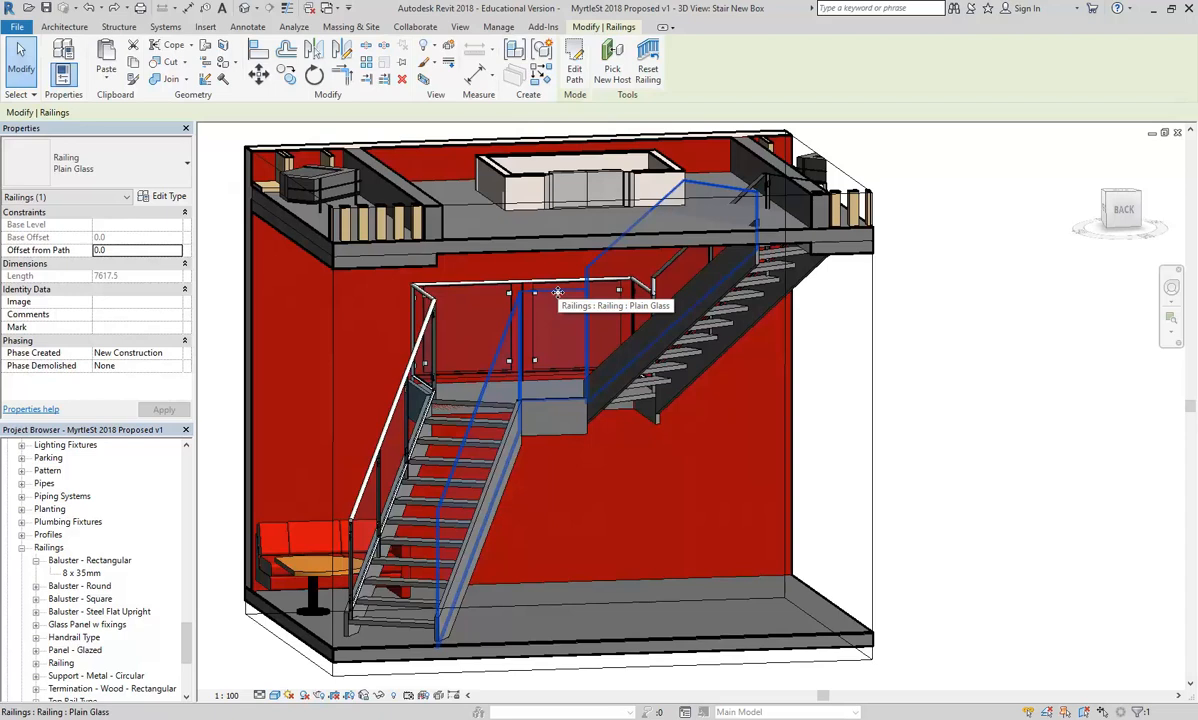
pyautogui.press('Escape')
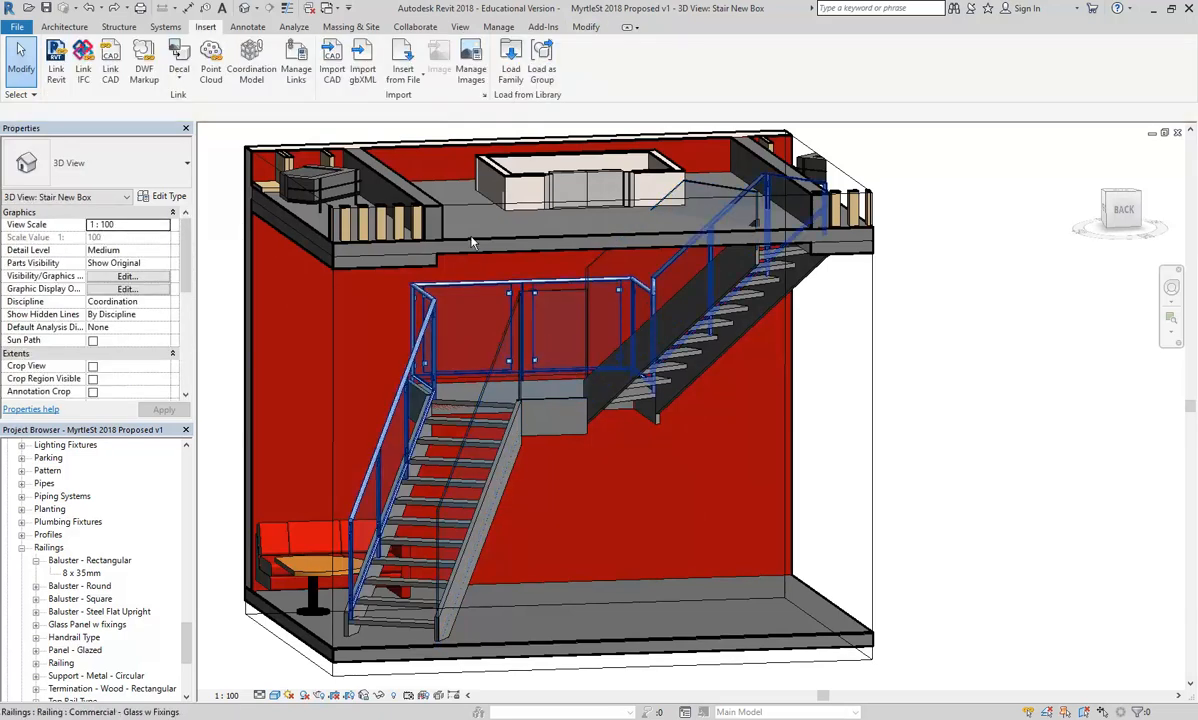
pyautogui.click(70, 27)
pyautogui.click(168, 72)
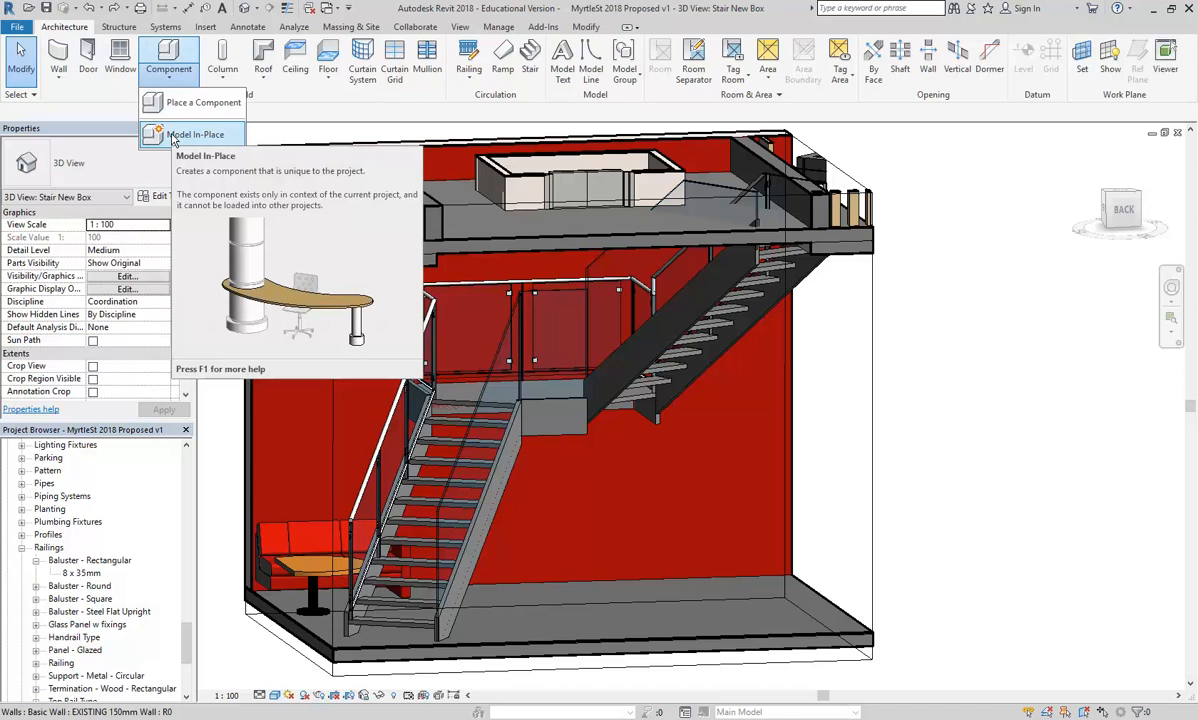
pyautogui.click(616, 557)
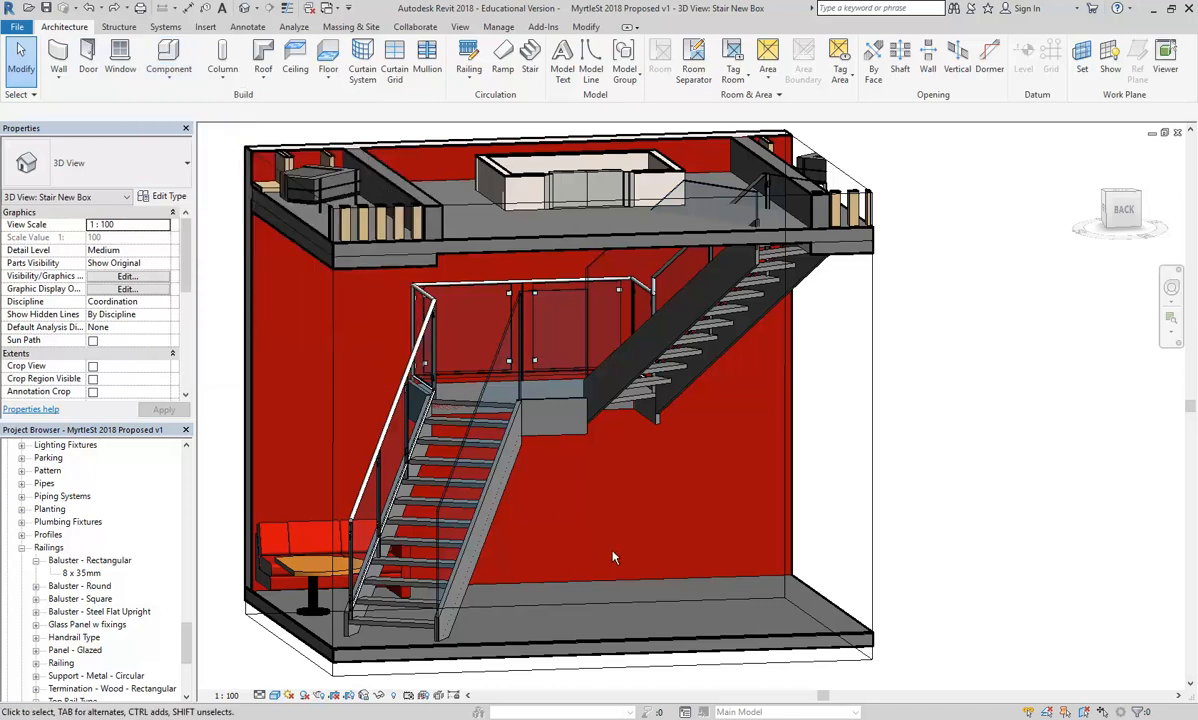
# Duplicate the assembled stair's type under the name Open Centre Stringer
pyautogui.scroll(5, 614, 557)
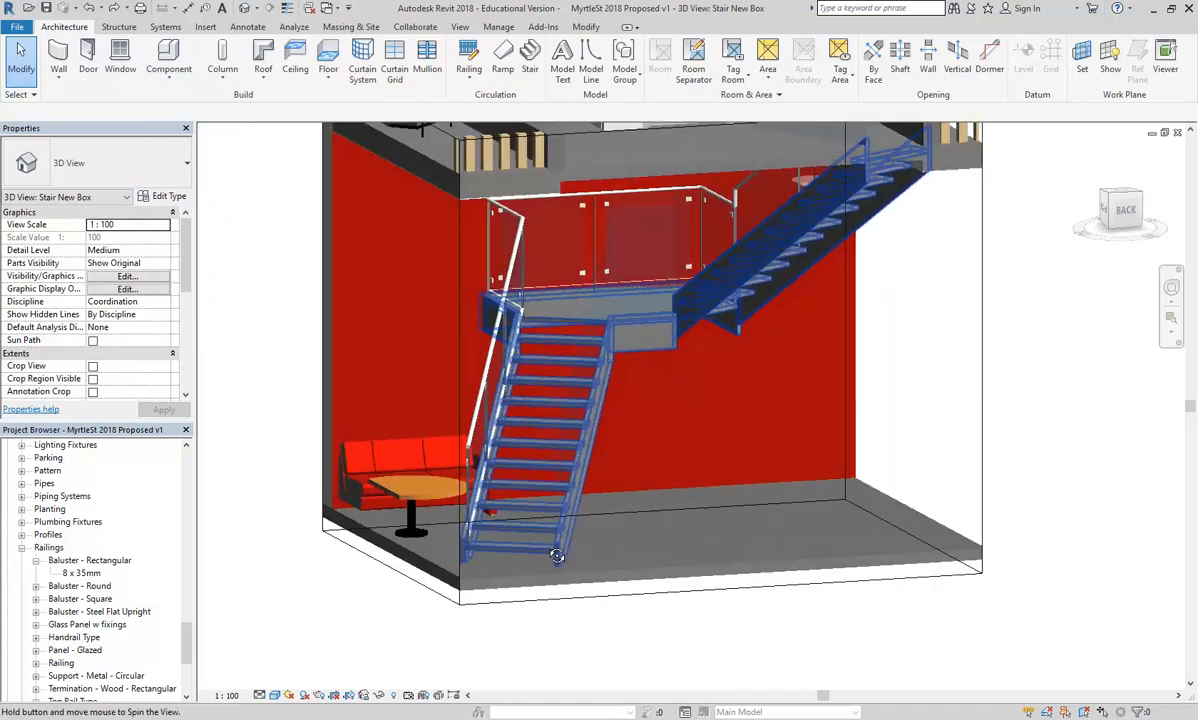
pyautogui.scroll(5, 490, 530)
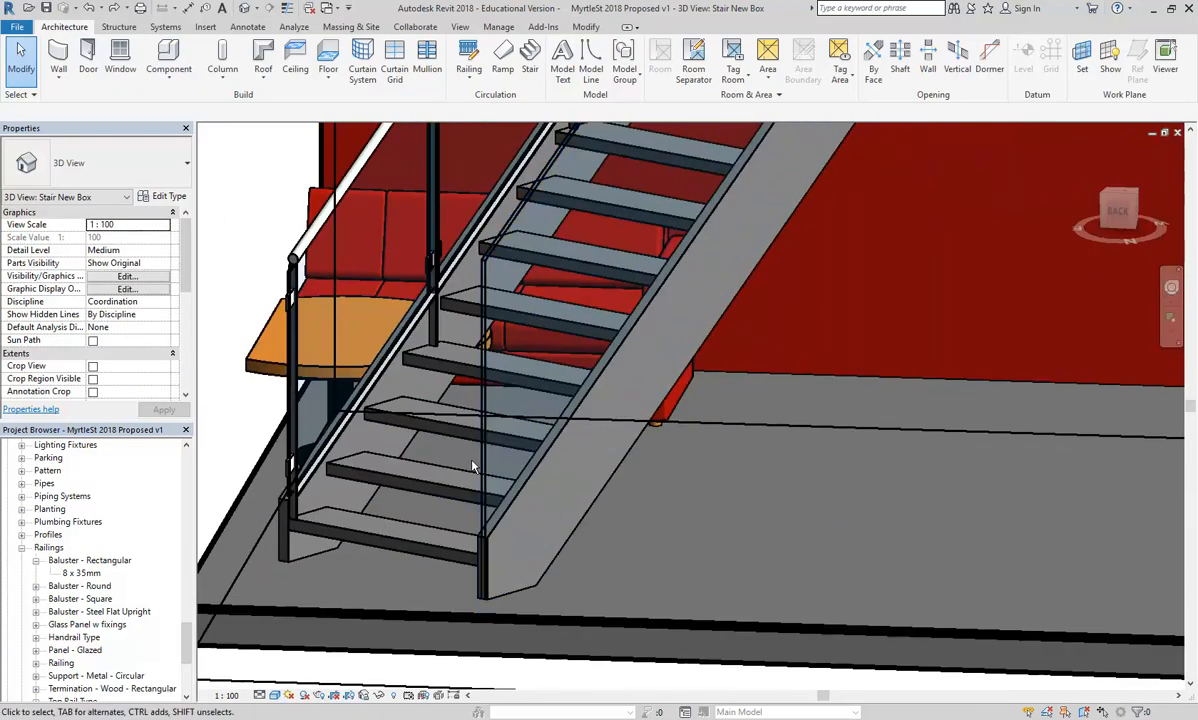
pyautogui.click(421, 552)
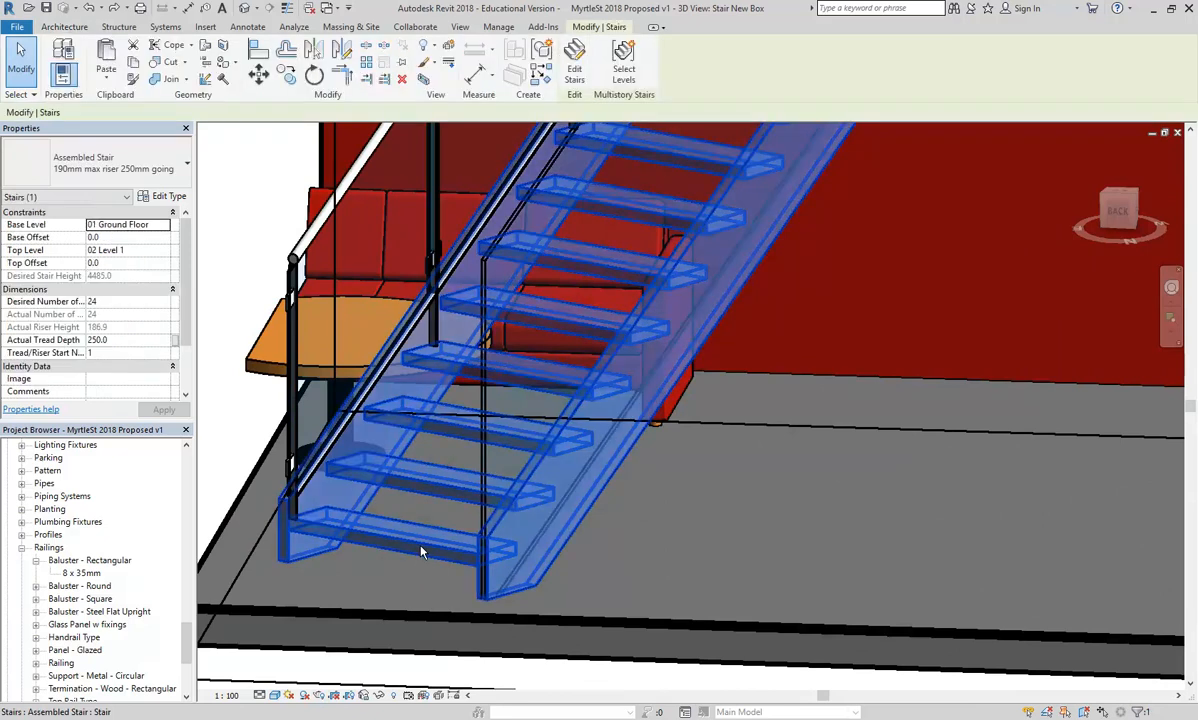
pyautogui.click(157, 198)
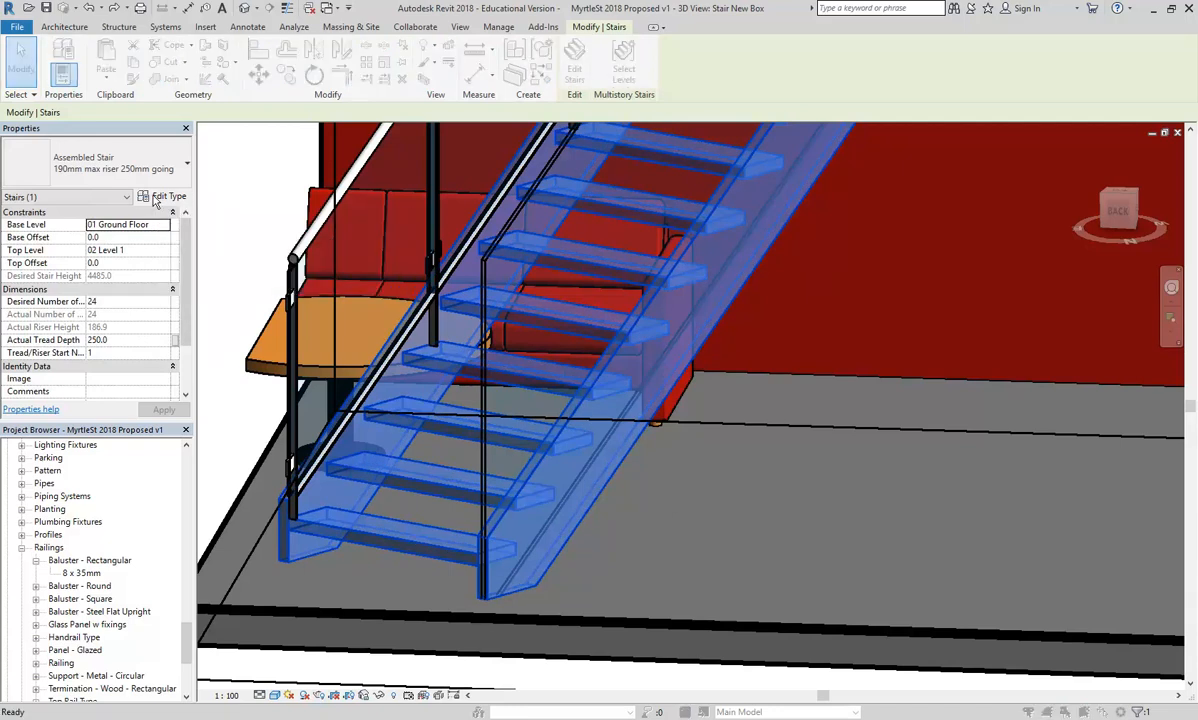
pyautogui.click(639, 147)
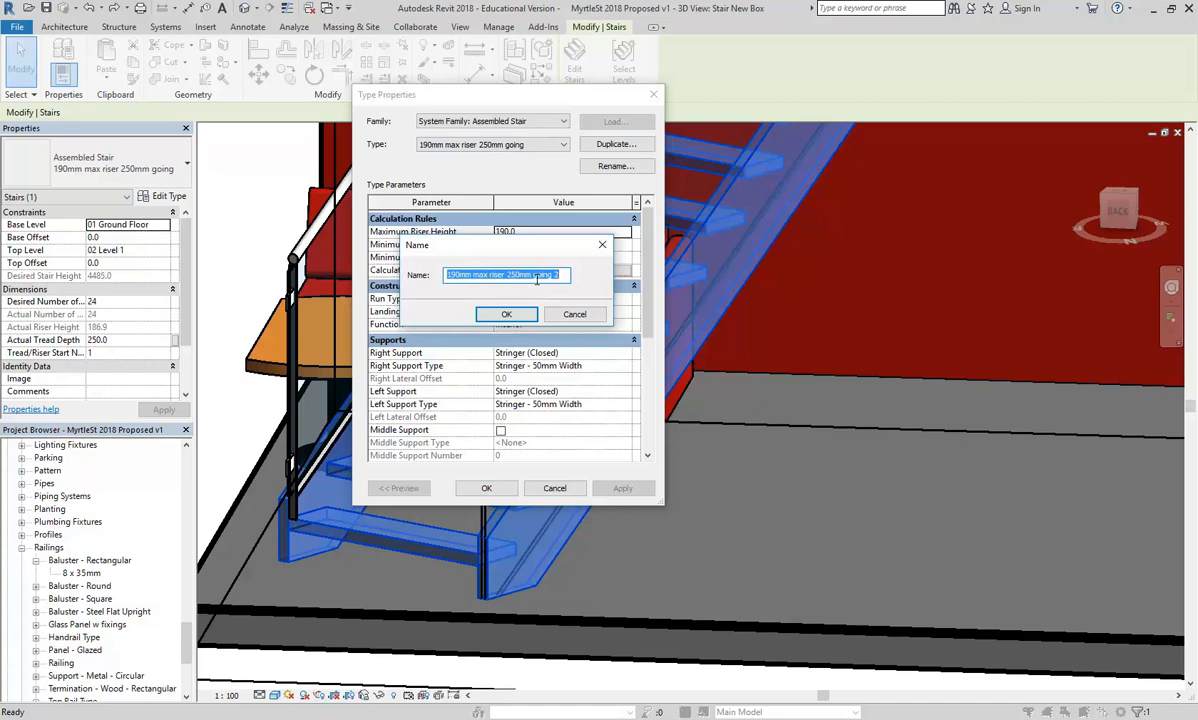
pyautogui.write('Ope')
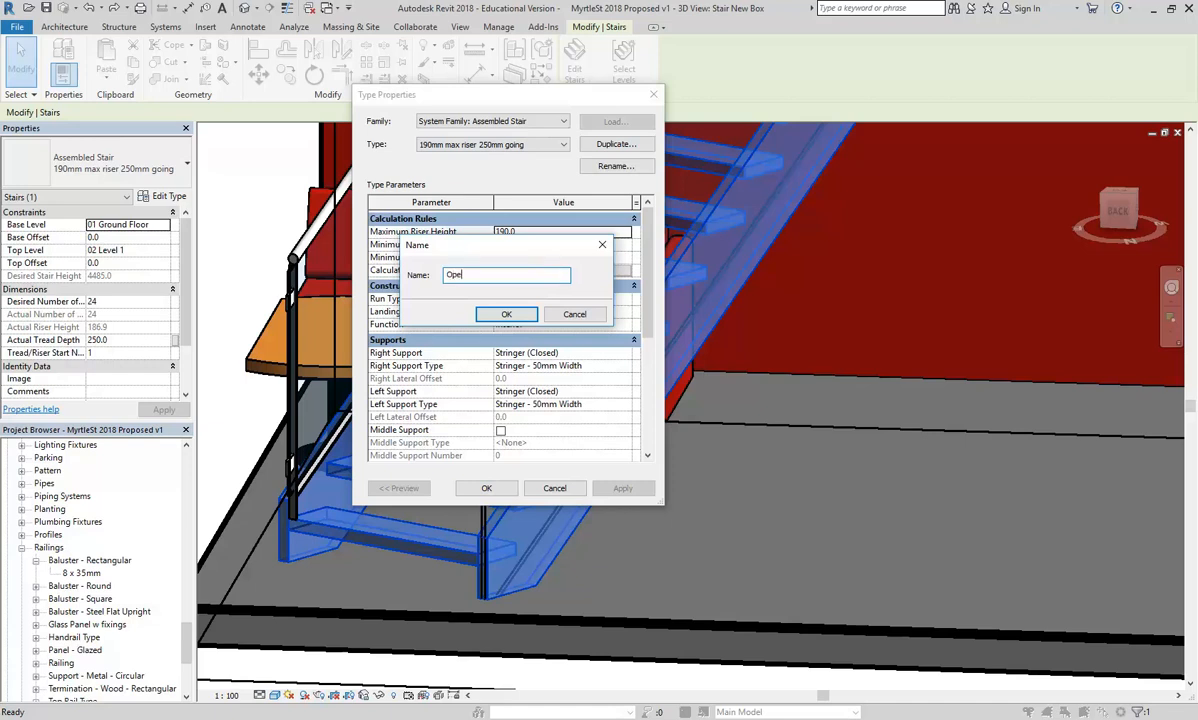
pyautogui.write('n Centre Stringer')
pyautogui.click(506, 315)
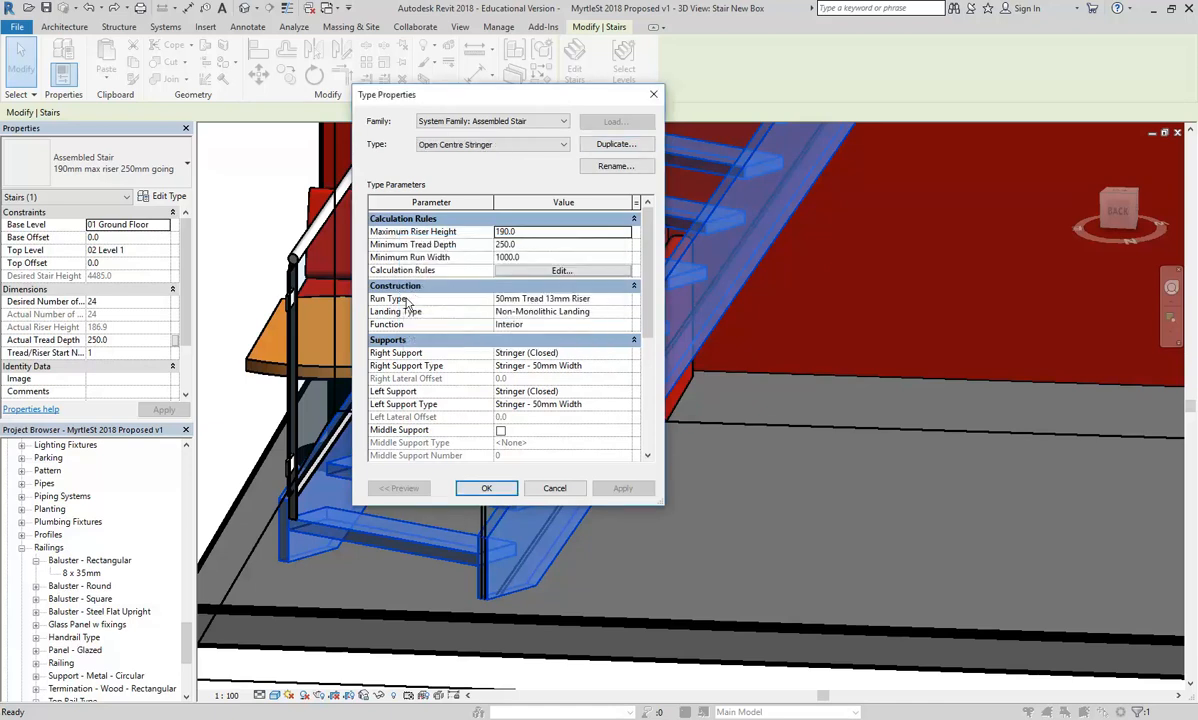
# Try risers on the stair's 50mm Tread 13mm Riser run type, and turn them off again
pyautogui.click(511, 298)
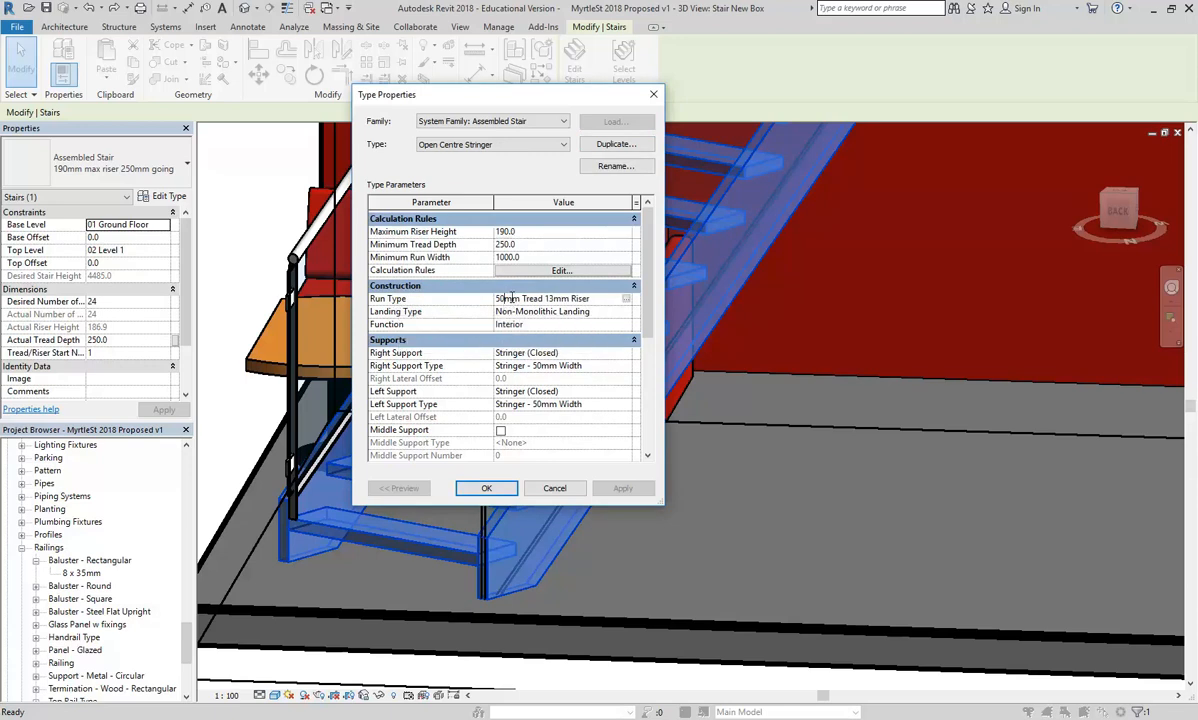
pyautogui.click(628, 300)
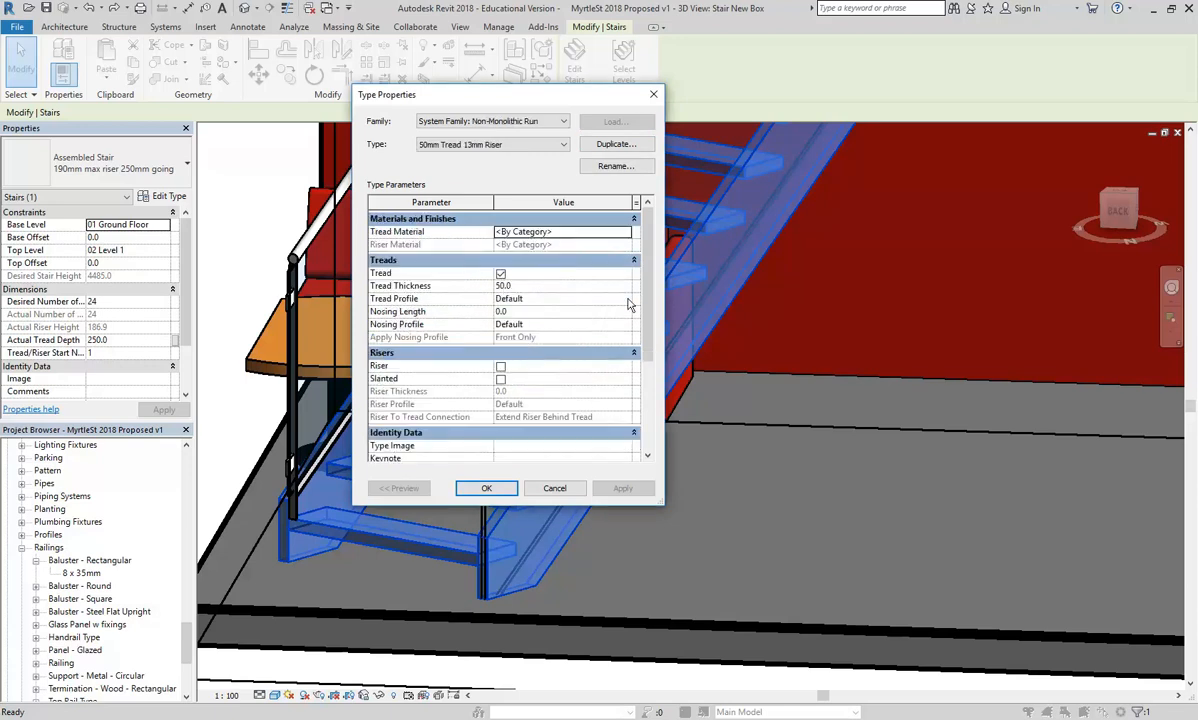
pyautogui.scroll(-3, 640, 250)
pyautogui.scroll(3, 643, 245)
pyautogui.scroll(-1, 641, 262)
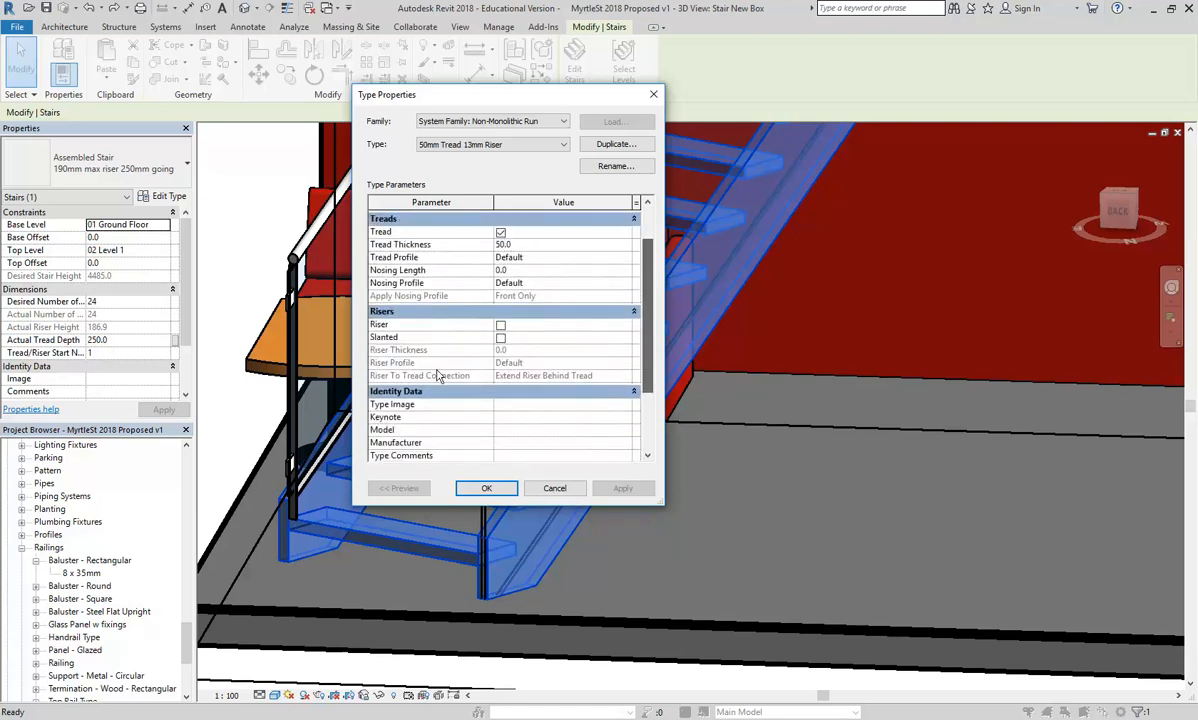
pyautogui.click(500, 325)
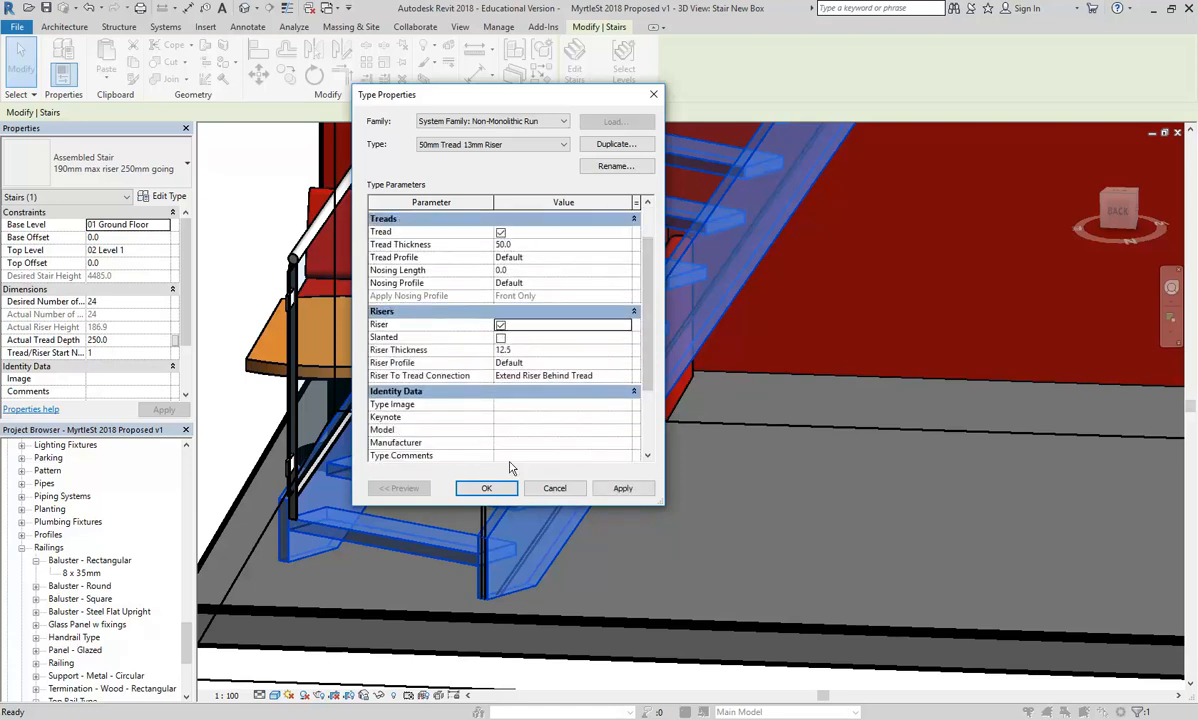
pyautogui.click(622, 489)
pyautogui.moveTo(550, 94); pyautogui.dragTo(476, 90)
pyautogui.click(464, 309)
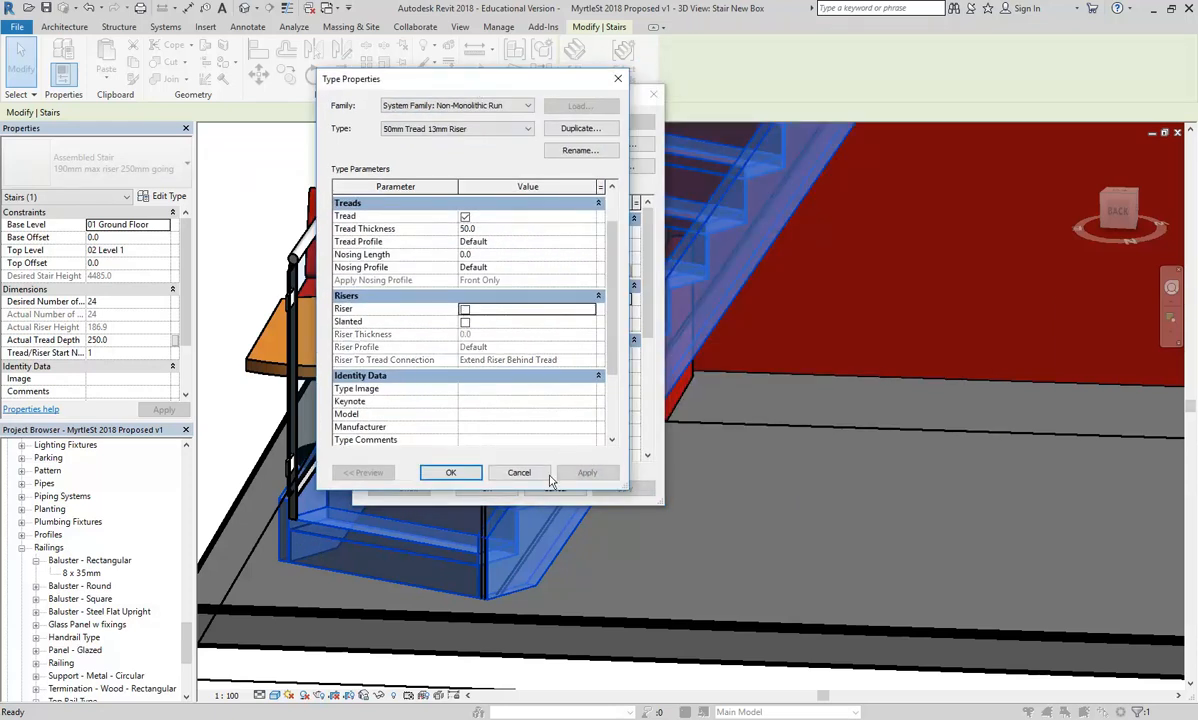
pyautogui.click(586, 472)
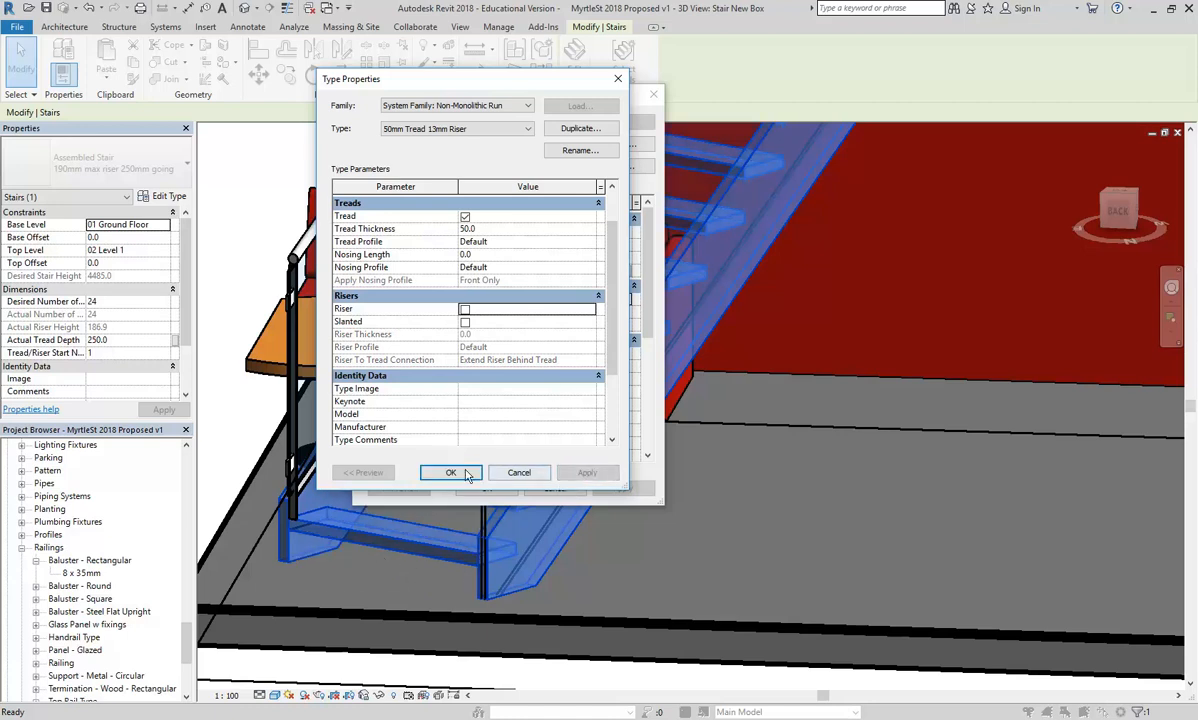
pyautogui.click(450, 474)
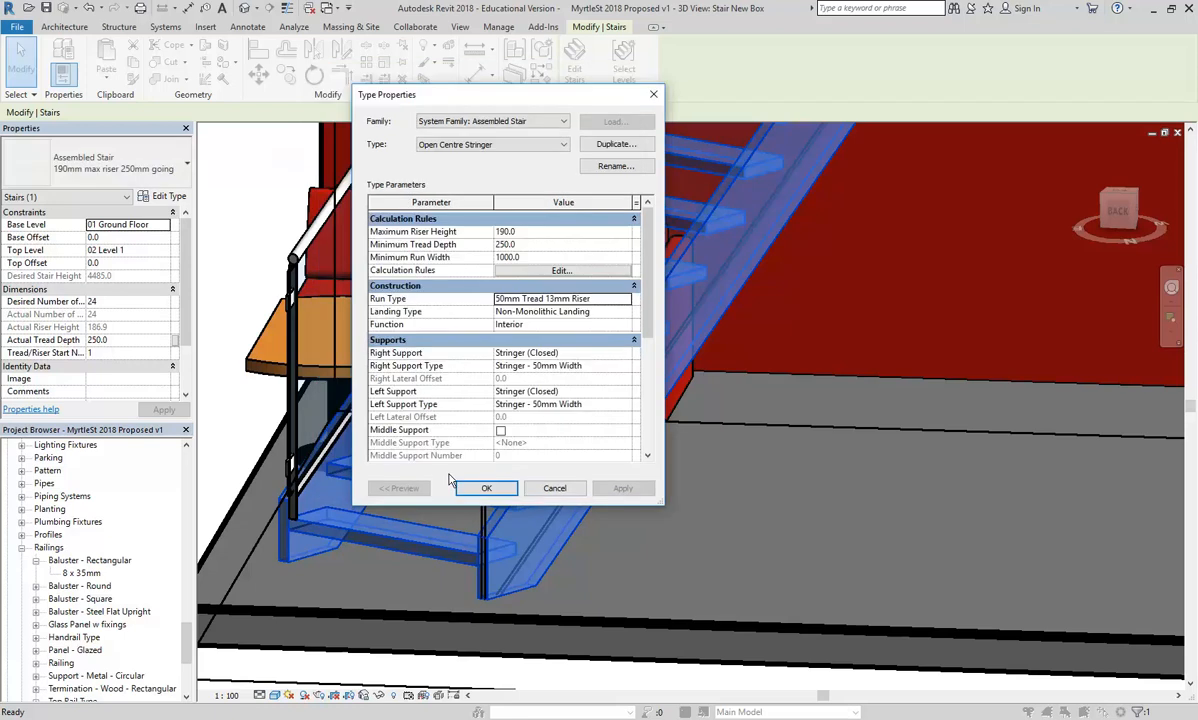
# Set the Open Centre Stringer type's right and left supports to None, enable its middle support, and apply the type to the stair
pyautogui.scroll(-3, 615, 300)
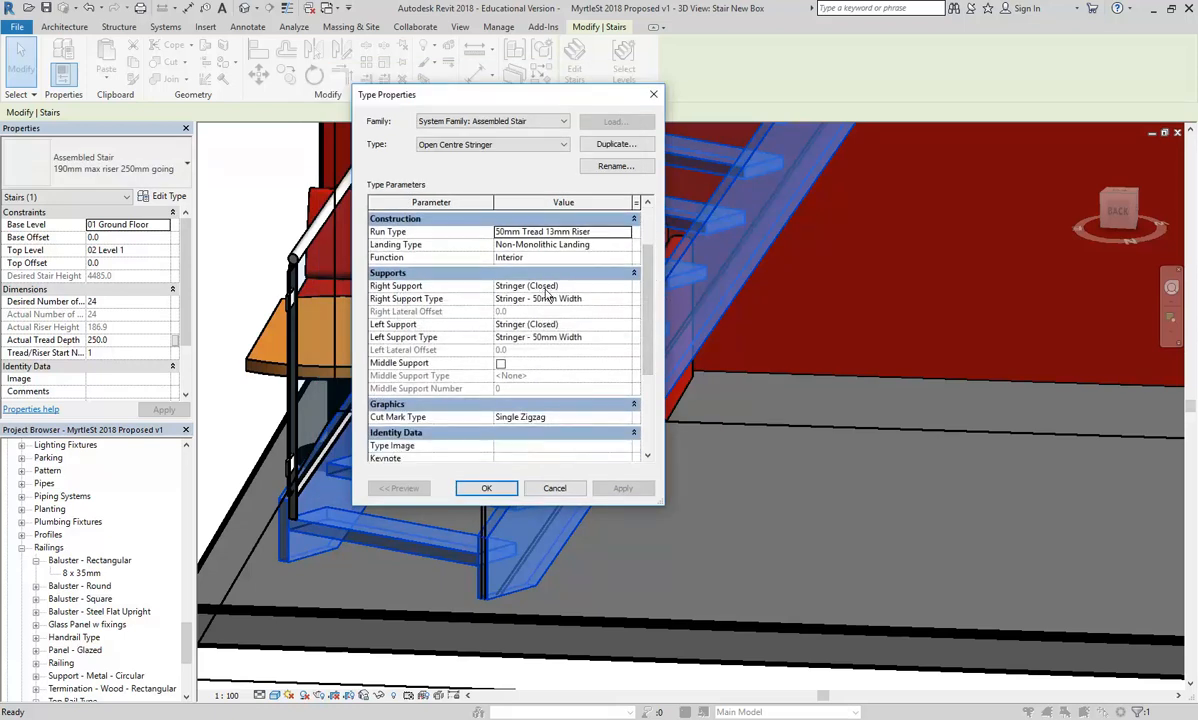
pyautogui.click(626, 287)
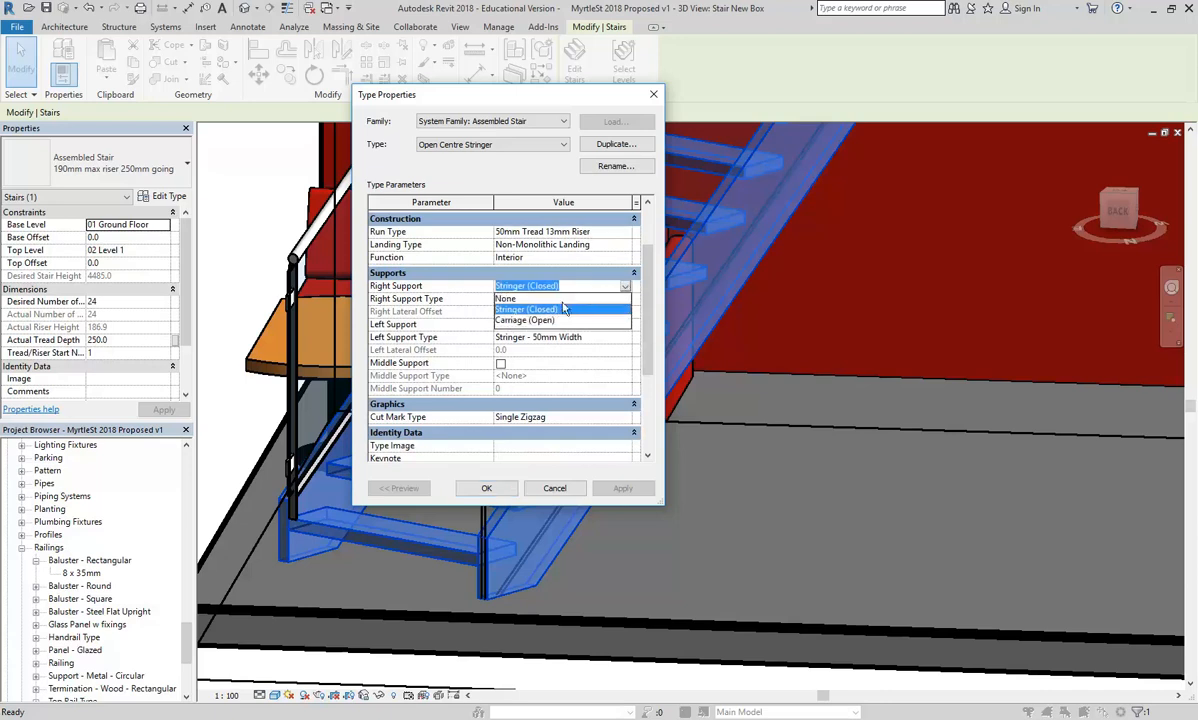
pyautogui.click(530, 298)
pyautogui.click(600, 325)
pyautogui.click(626, 325)
pyautogui.click(515, 337)
pyautogui.click(501, 364)
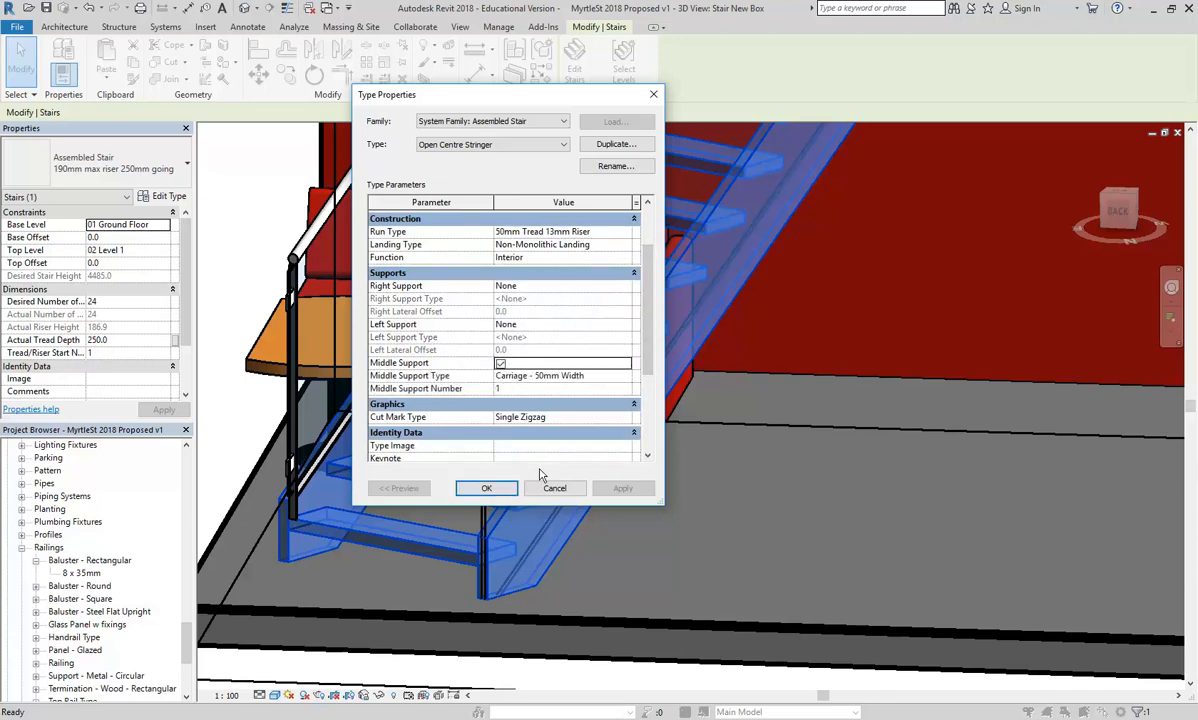
pyautogui.click(486, 489)
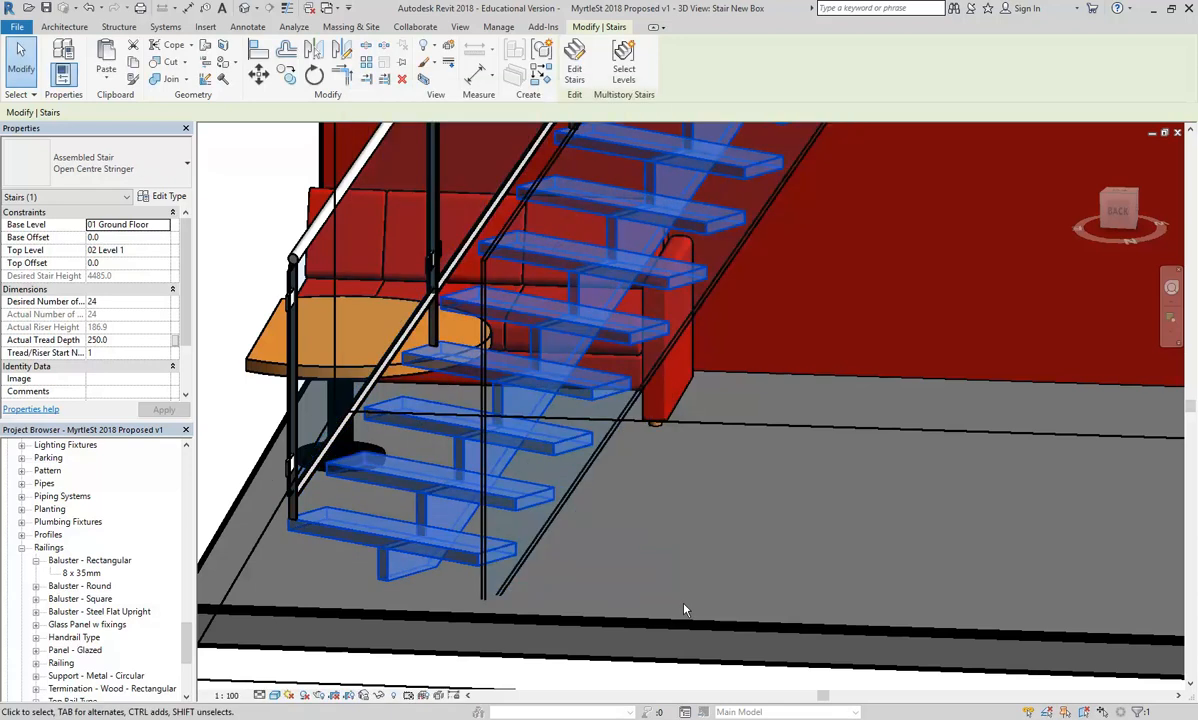
pyautogui.press('Escape')
pyautogui.scroll(-3, 690, 525)
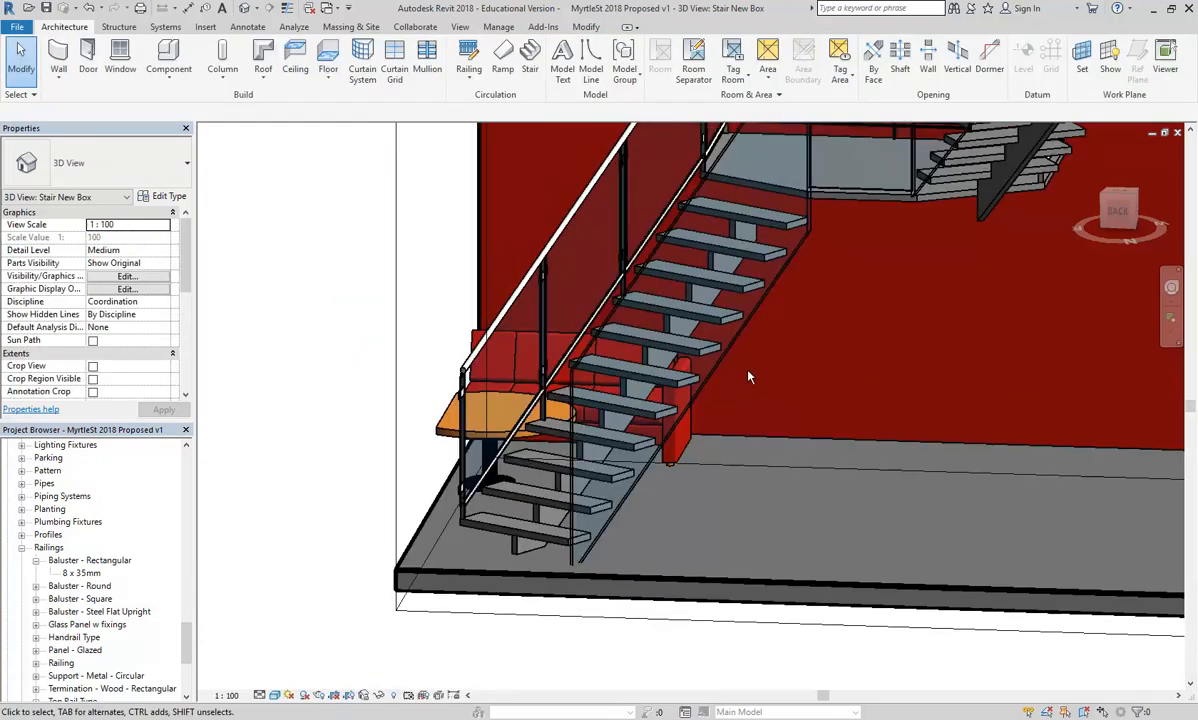
# Change the stair's Commercial - Glass w Fixings railing to the Plain Glass type and set its offset from path to 0.0
pyautogui.scroll(2, 743, 380)
pyautogui.scroll(-3, 620, 440)
pyautogui.scroll(2, 690, 450)
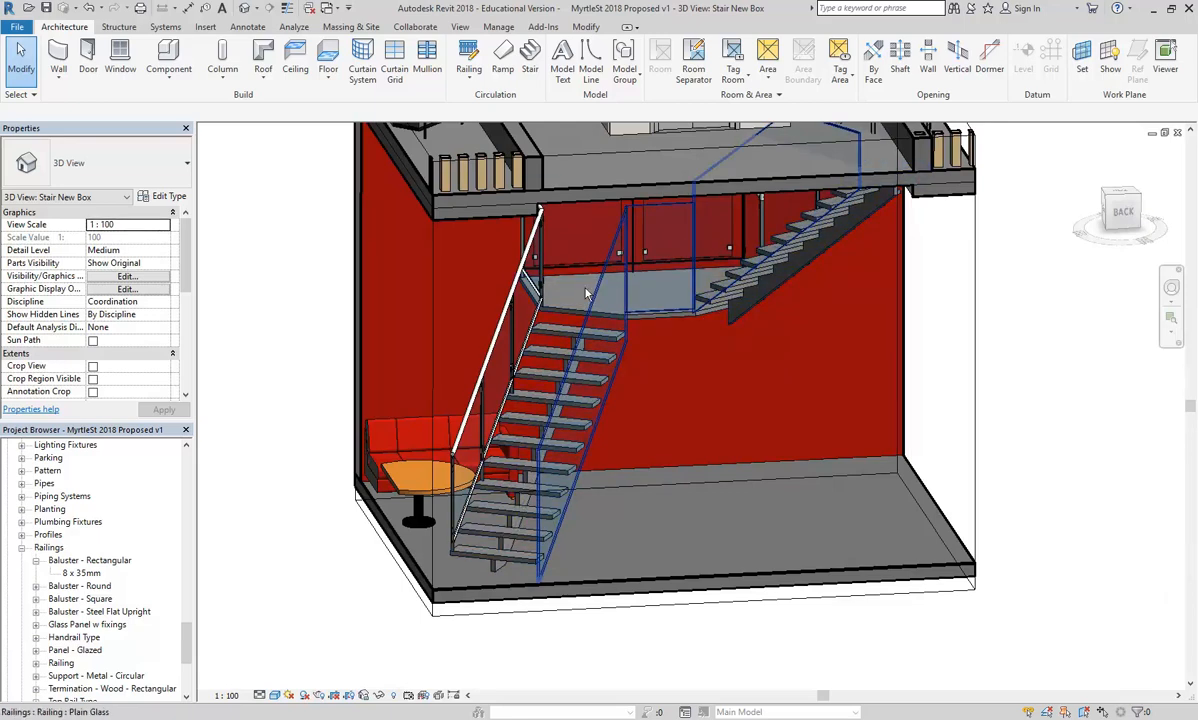
pyautogui.click(497, 337)
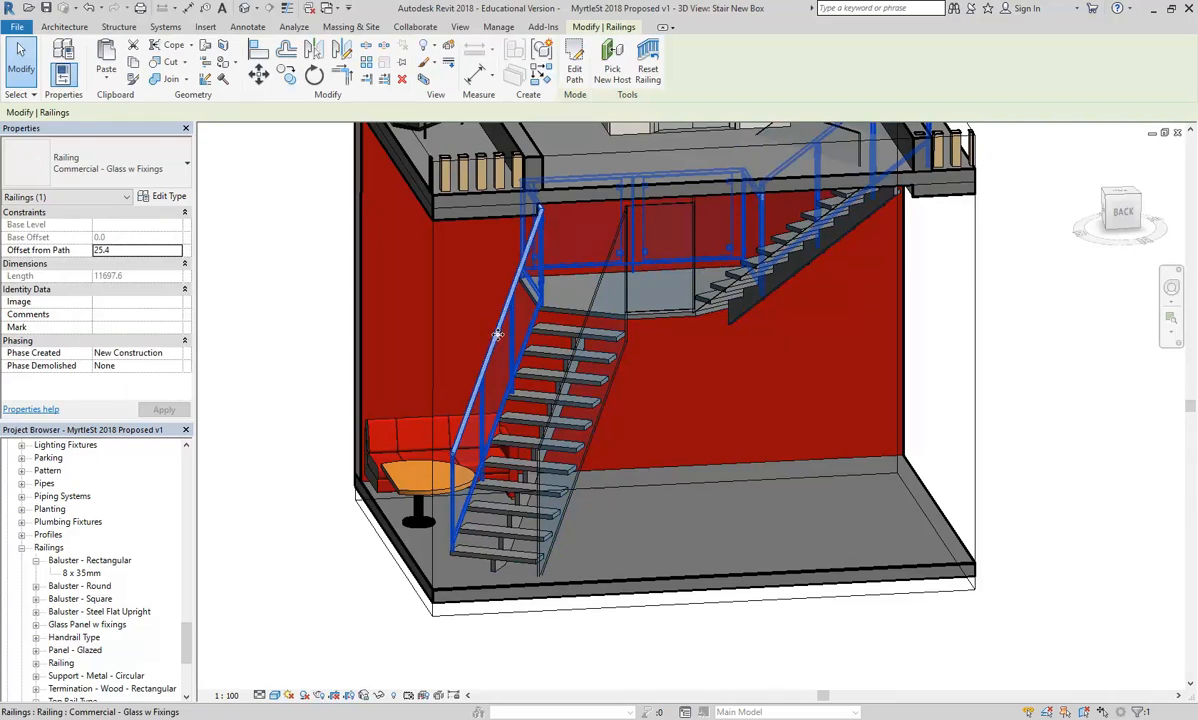
pyautogui.click(113, 168)
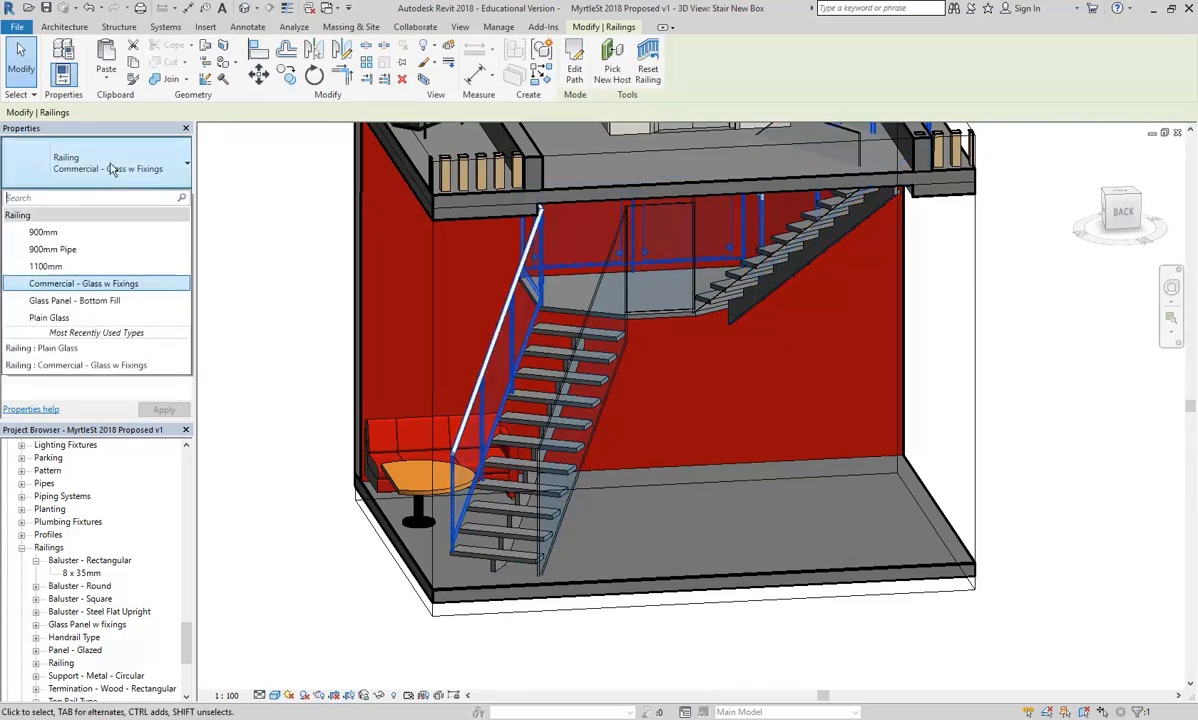
pyautogui.click(60, 317)
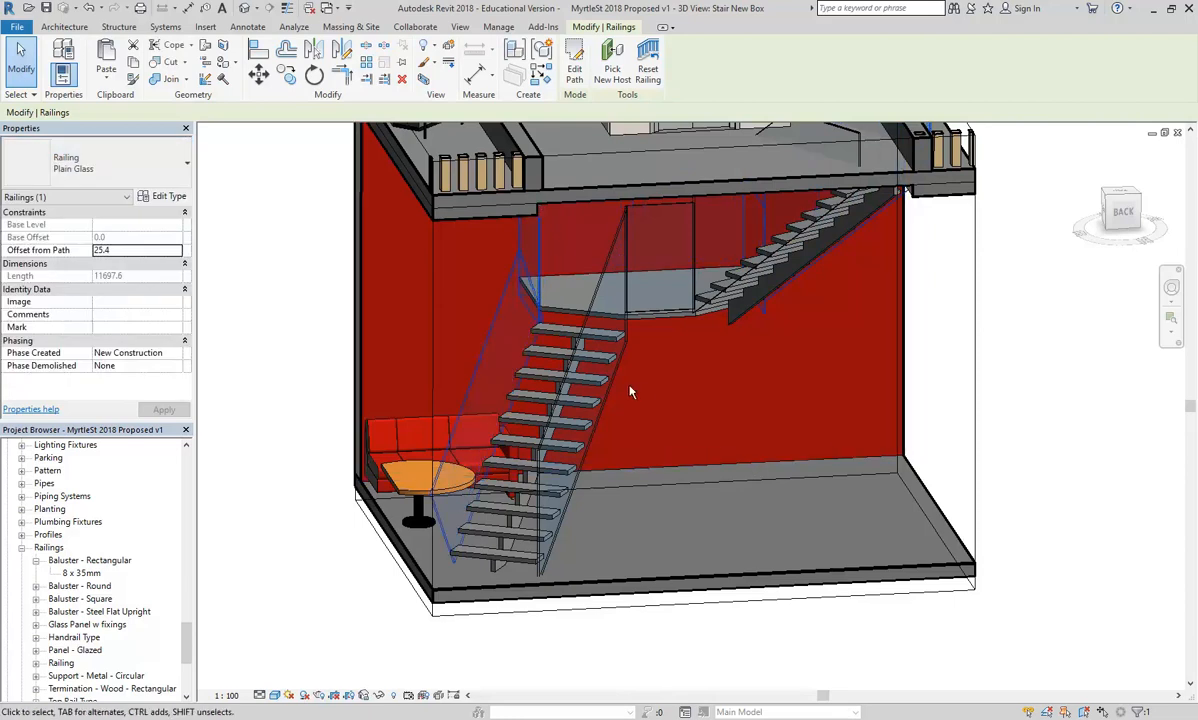
pyautogui.click(136, 251)
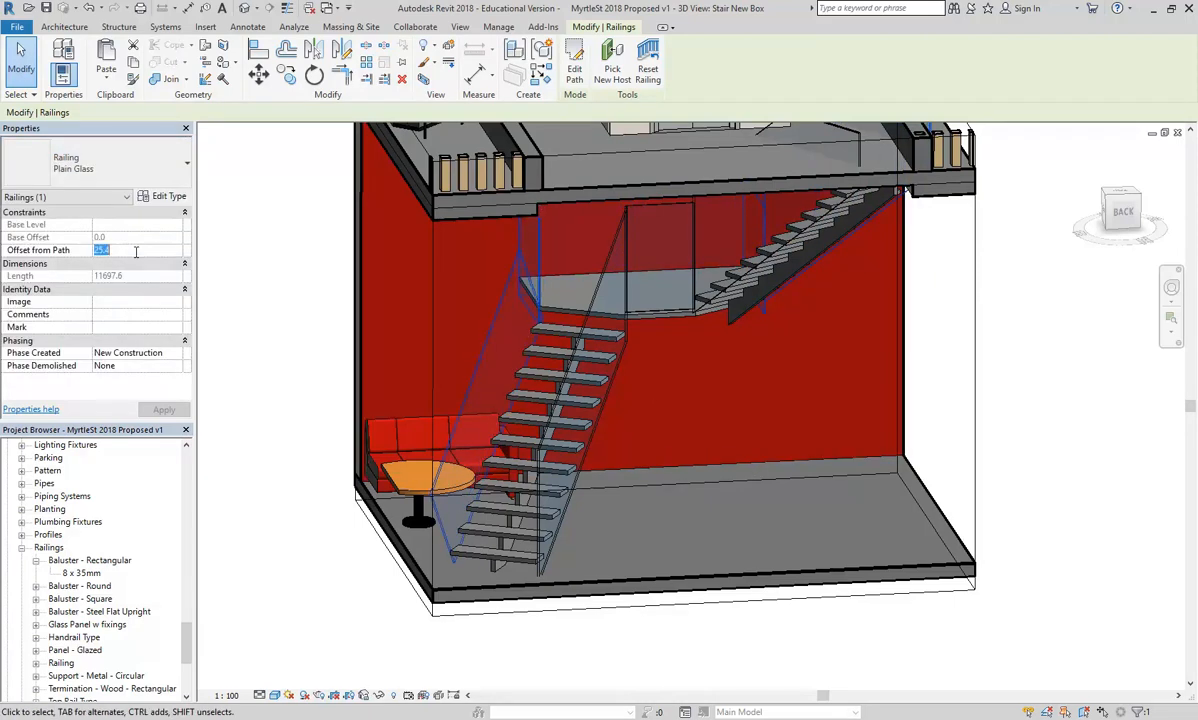
pyautogui.write('0.0')
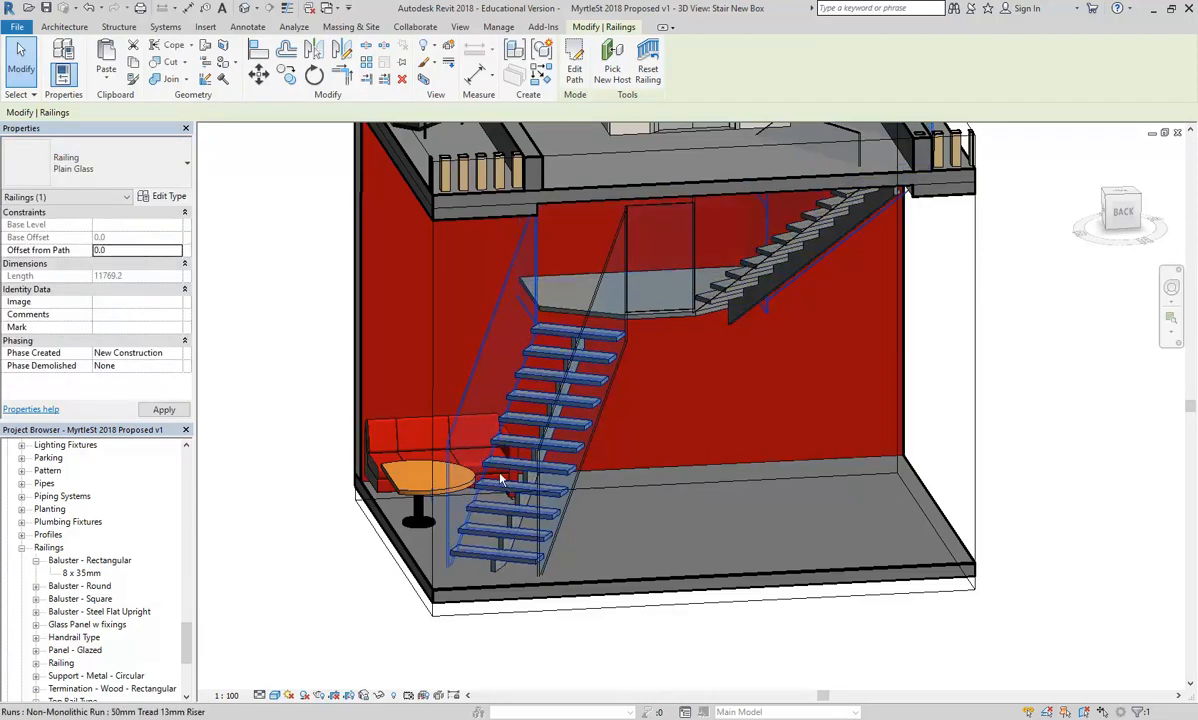
# Create an in-place model in the Stairs category for the landing support, with a name starting "Stairs support la"
pyautogui.press('Escape')
pyautogui.keyDown('shift'); pyautogui.moveTo(635, 374); pyautogui.dragTo(597, 265, button='middle'); pyautogui.keyUp('shift')
pyautogui.scroll(5, 578, 338)
pyautogui.keyDown('shift'); pyautogui.moveTo(578, 338); pyautogui.dragTo(449, 401, button='middle'); pyautogui.keyUp('shift')
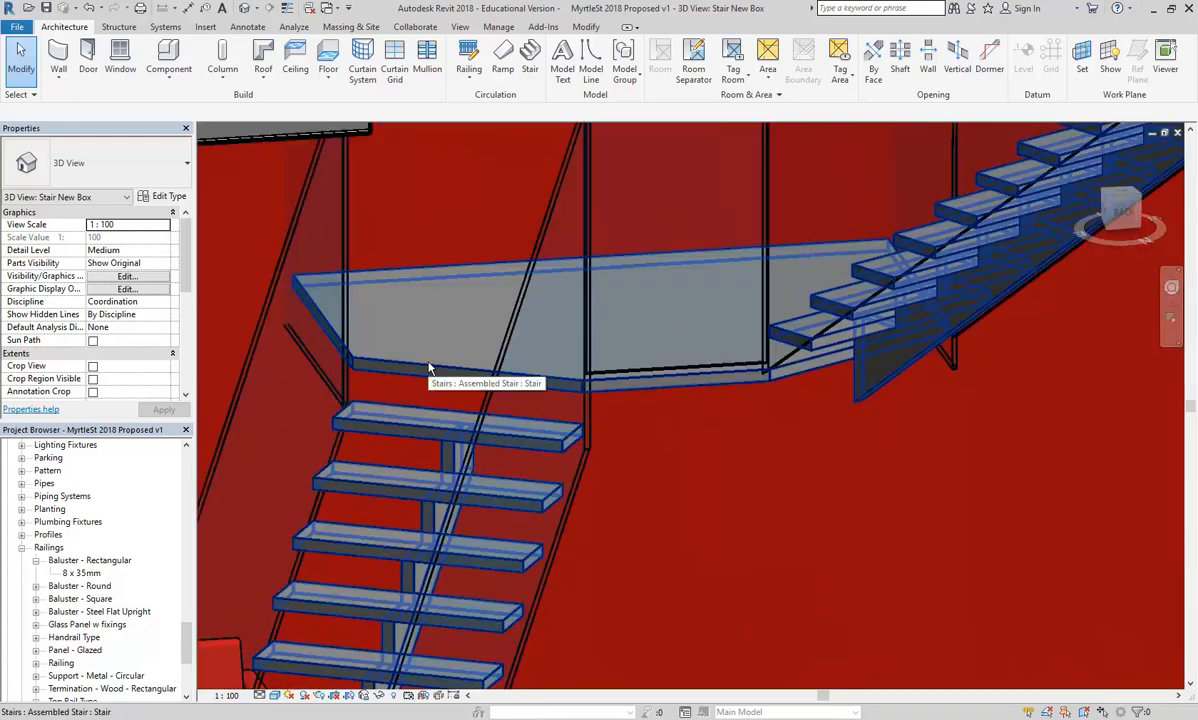
pyautogui.keyDown('shift'); pyautogui.moveTo(682, 406); pyautogui.dragTo(820, 455, button='middle'); pyautogui.keyUp('shift')
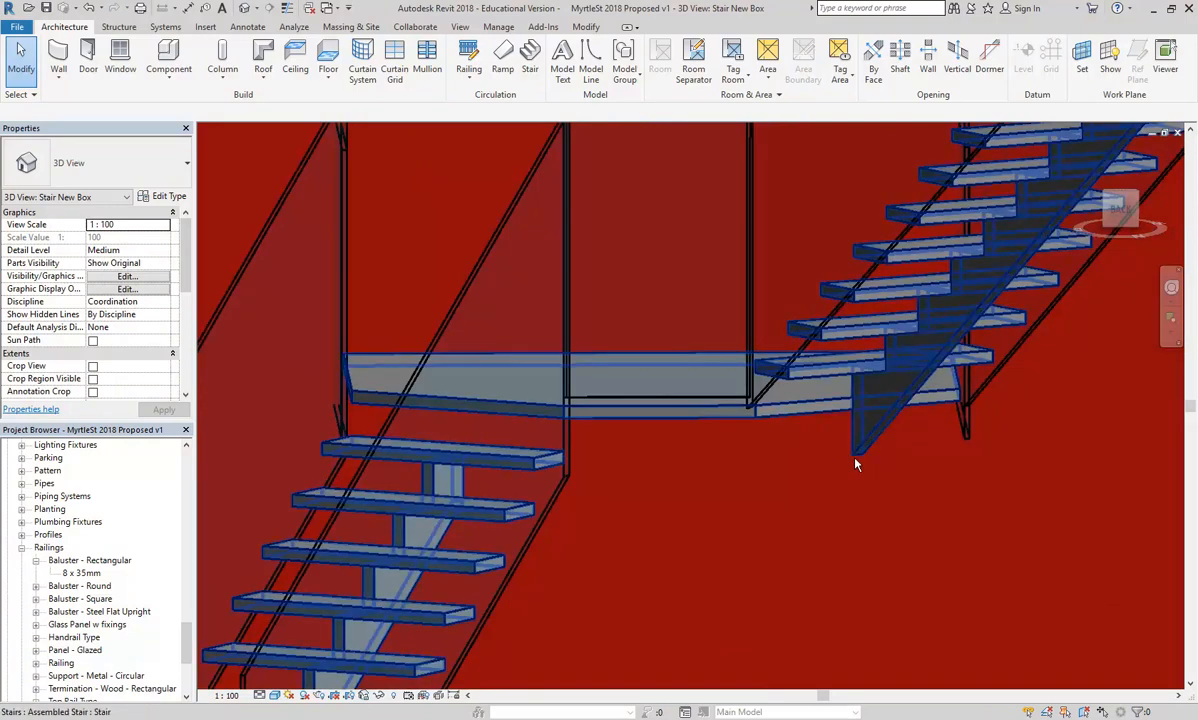
pyautogui.click(168, 72)
pyautogui.click(165, 135)
pyautogui.moveTo(524, 218); pyautogui.dragTo(528, 288)
pyautogui.scroll(-1, 355, 317)
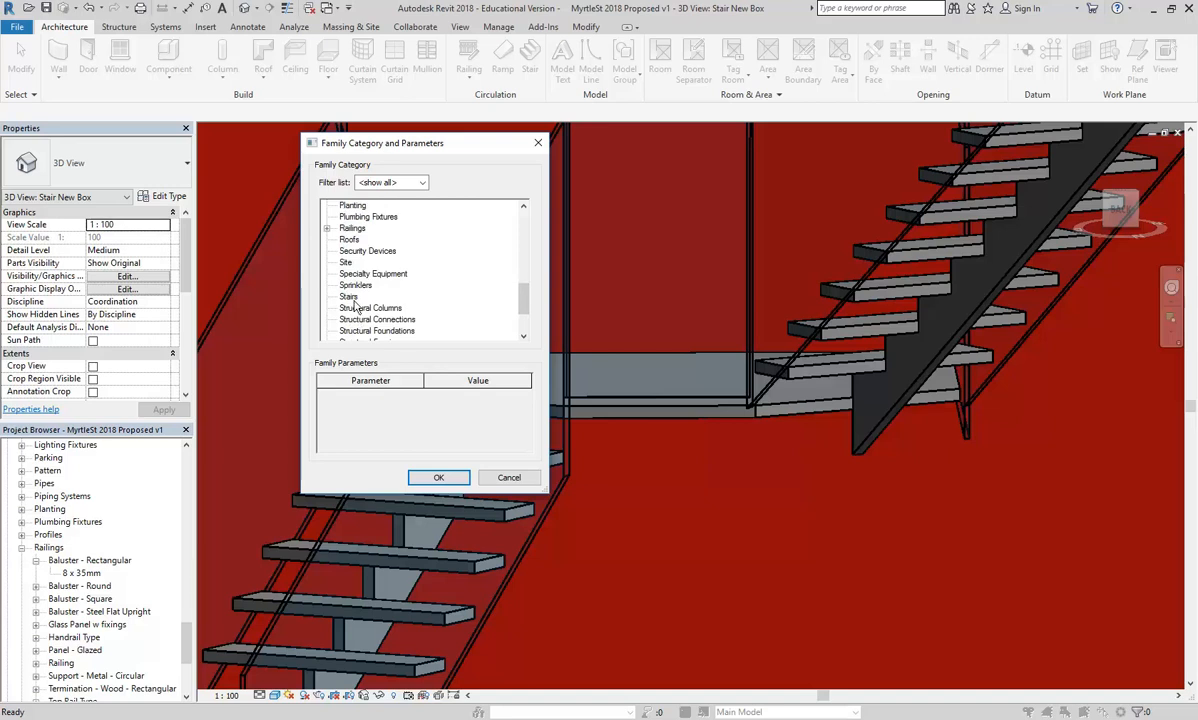
pyautogui.click(437, 478)
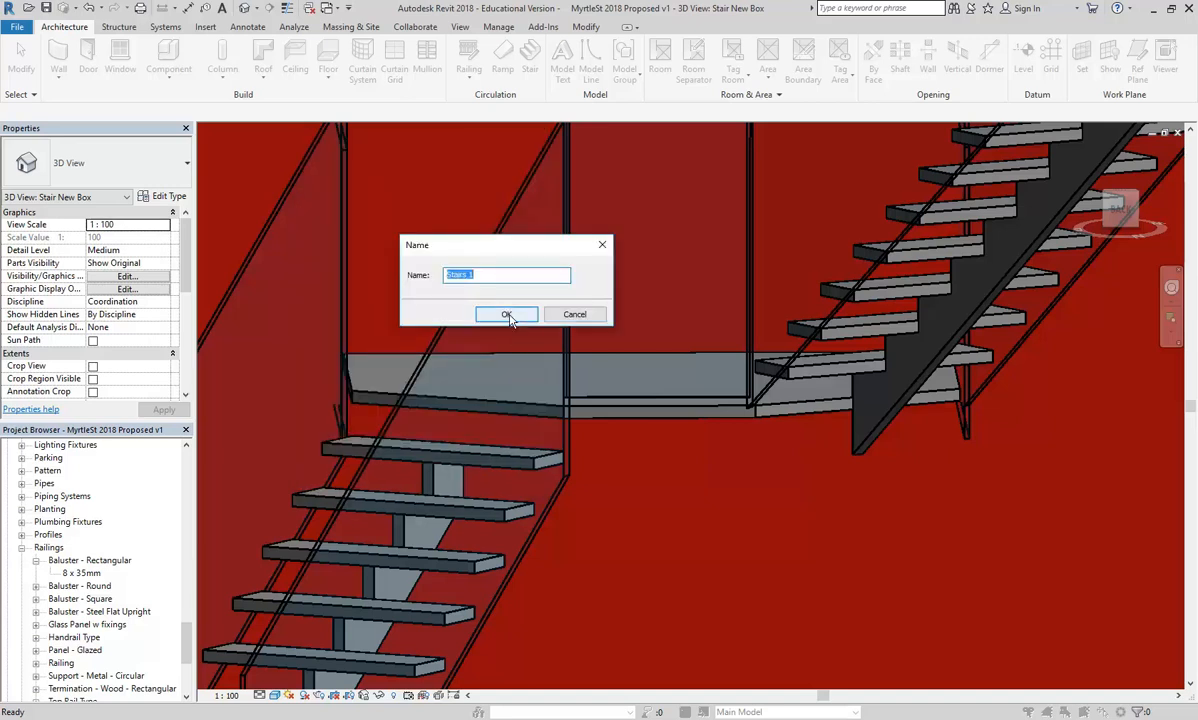
pyautogui.doubleClick(537, 272)
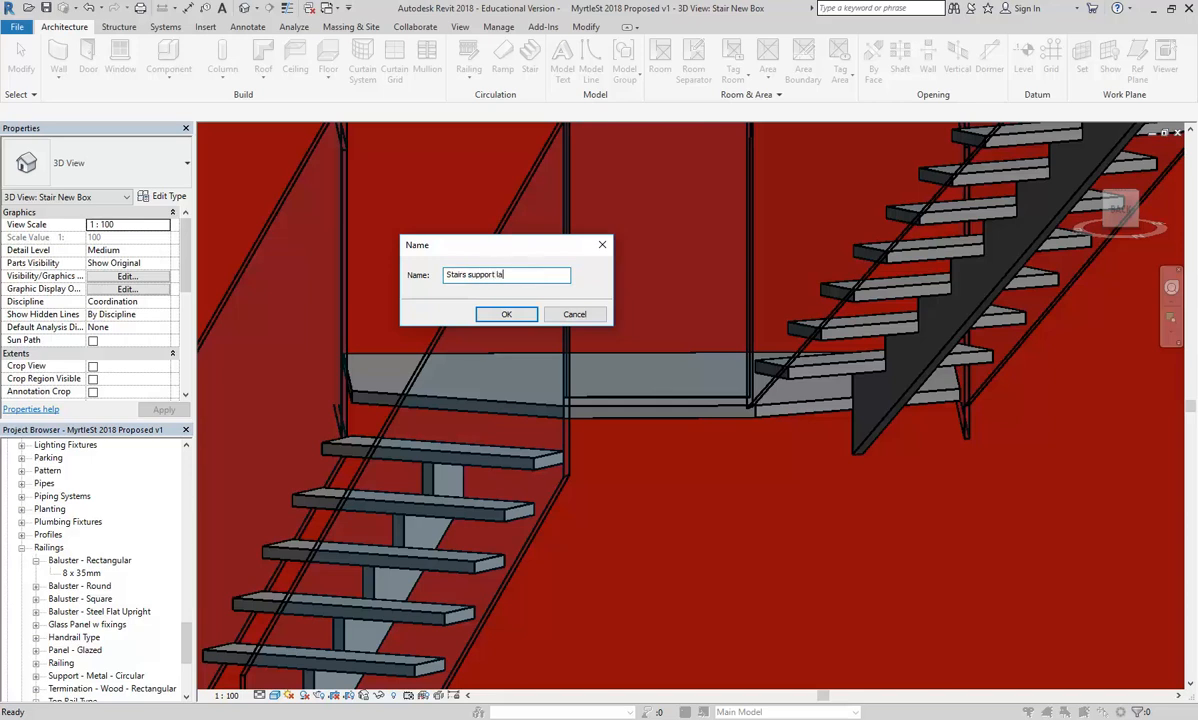
pyautogui.press('Return')
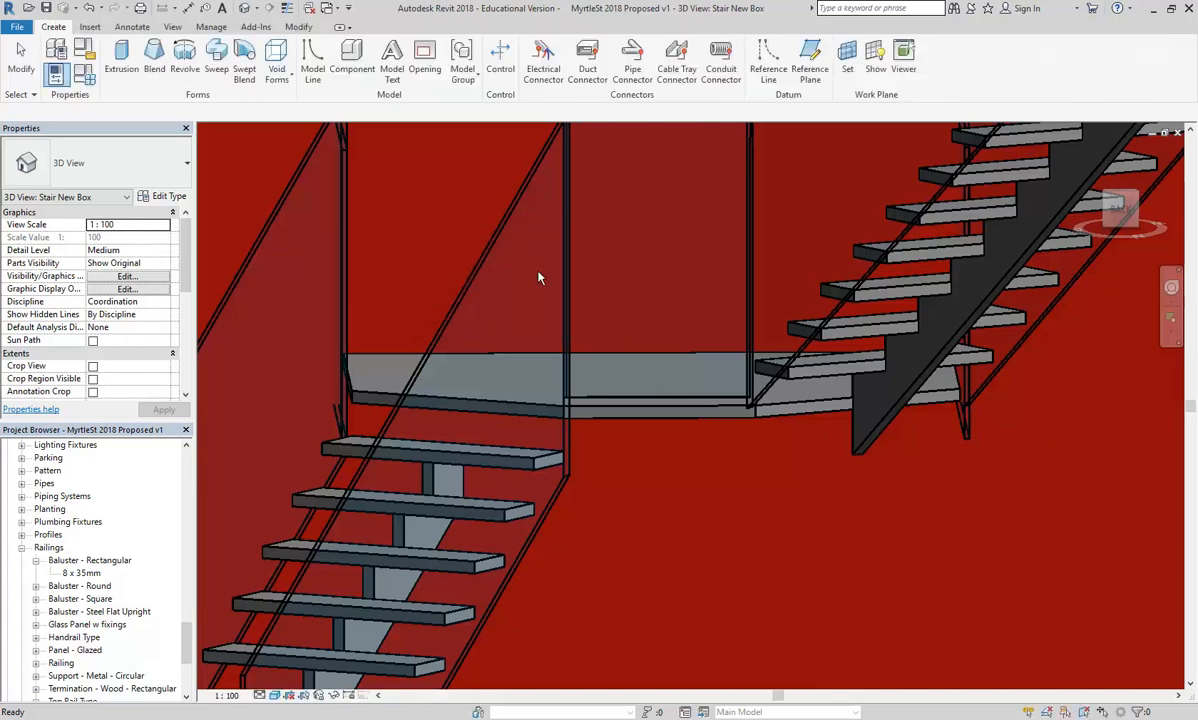
# Start a solid extrusion and pick both edges of the lower and upper flights' central supports as sketch lines
pyautogui.click(121, 60)
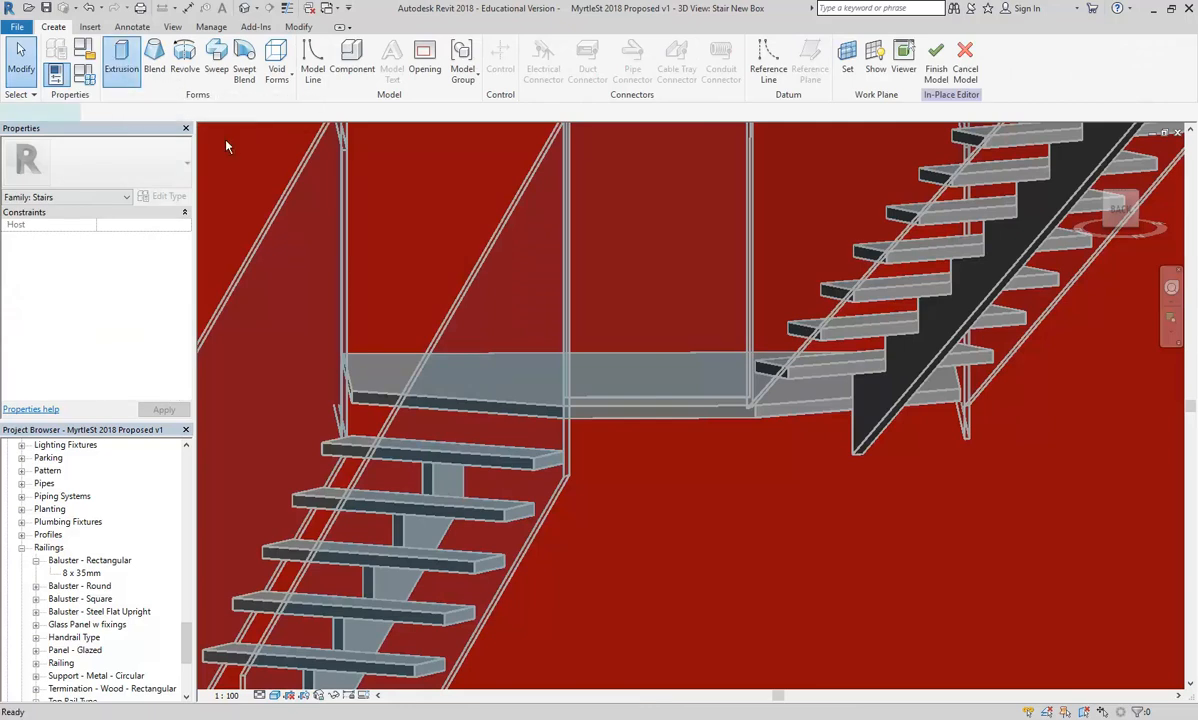
pyautogui.click(551, 77)
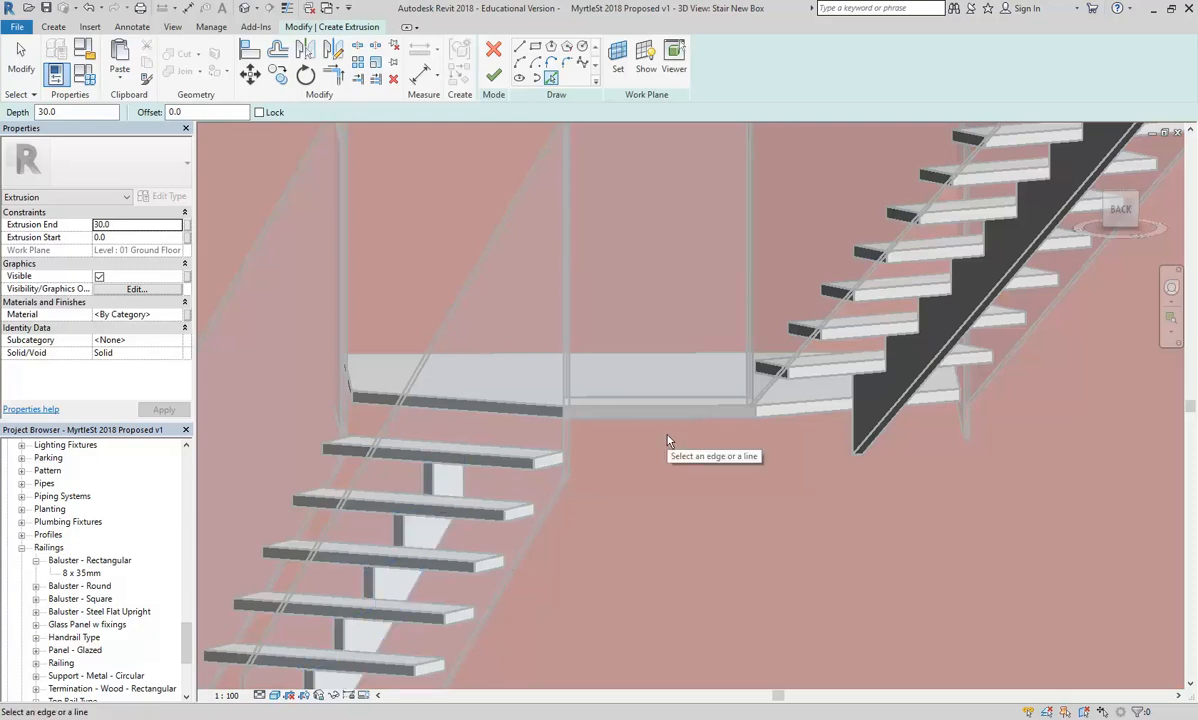
pyautogui.scroll(-5, 668, 441)
pyautogui.keyDown('shift'); pyautogui.moveTo(660, 414); pyautogui.dragTo(588, 497, button='middle'); pyautogui.keyUp('shift')
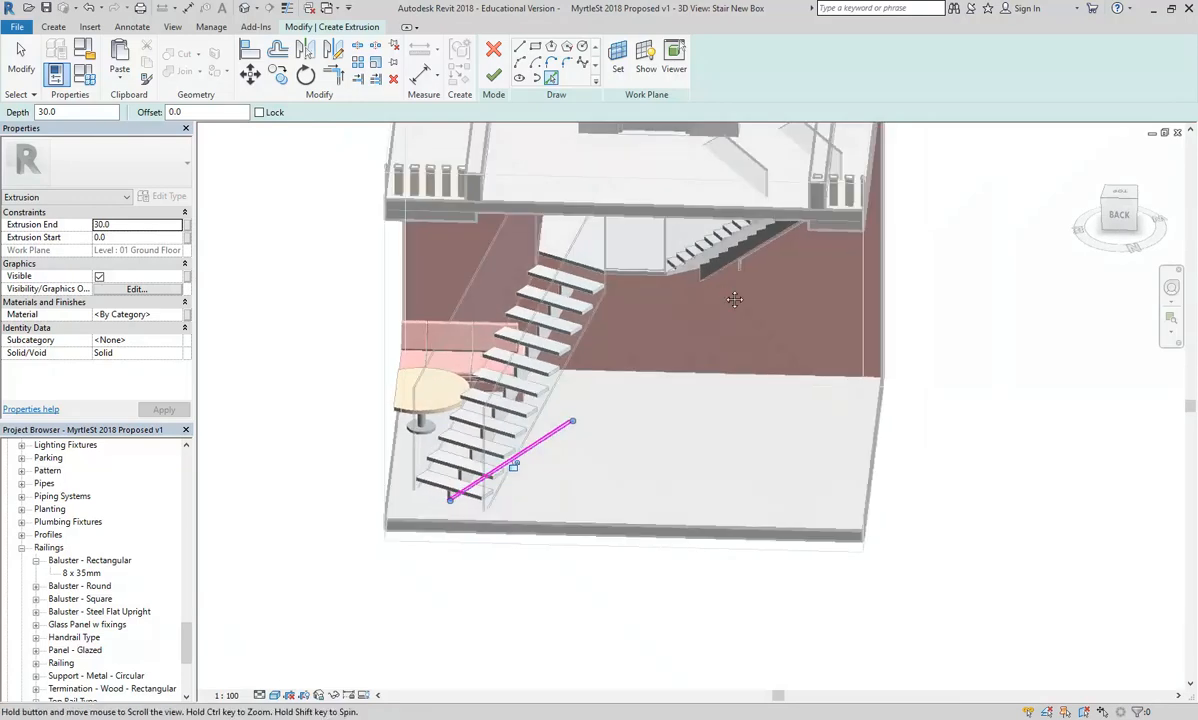
pyautogui.scroll(3, 670, 300)
pyautogui.scroll(8, 722, 271)
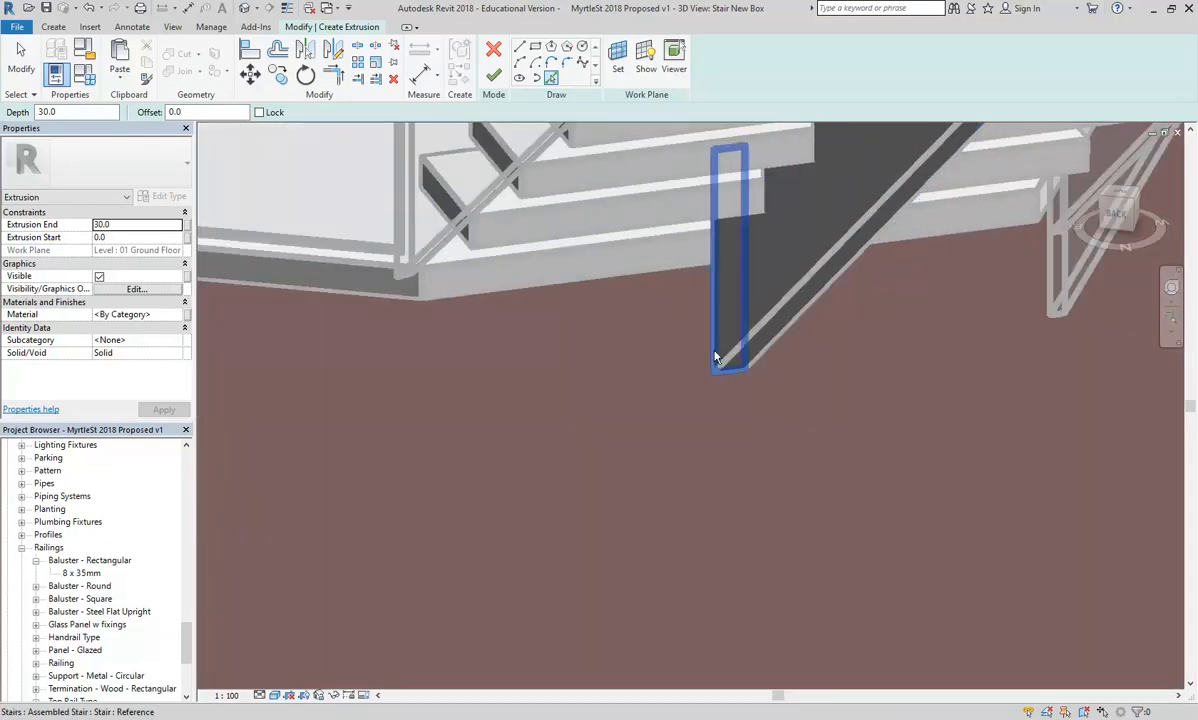
pyautogui.scroll(-5, 684, 371)
pyautogui.keyDown('shift'); pyautogui.moveTo(682, 373); pyautogui.dragTo(612, 444, button='middle'); pyautogui.keyUp('shift')
pyautogui.scroll(2, 564, 535)
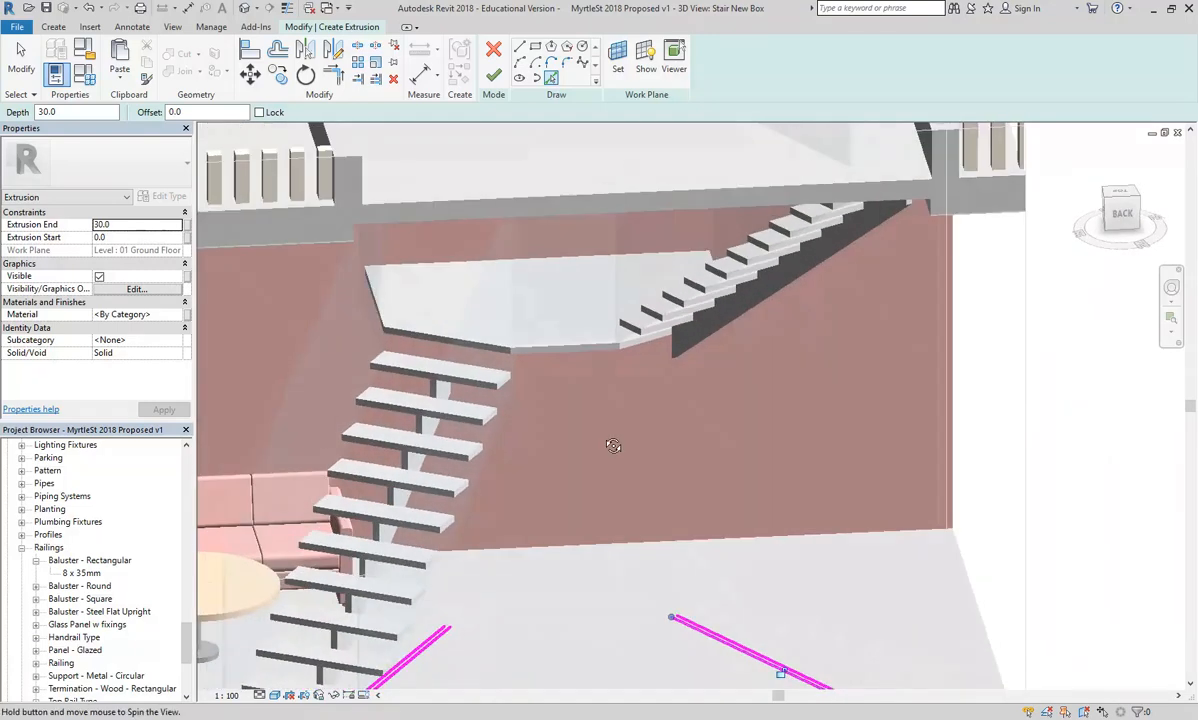
# Add a sketch line under the landing, offset 700 mm from the landing's wall-side edge
pyautogui.click(553, 83)
pyautogui.moveTo(193, 113); pyautogui.dragTo(115, 116)
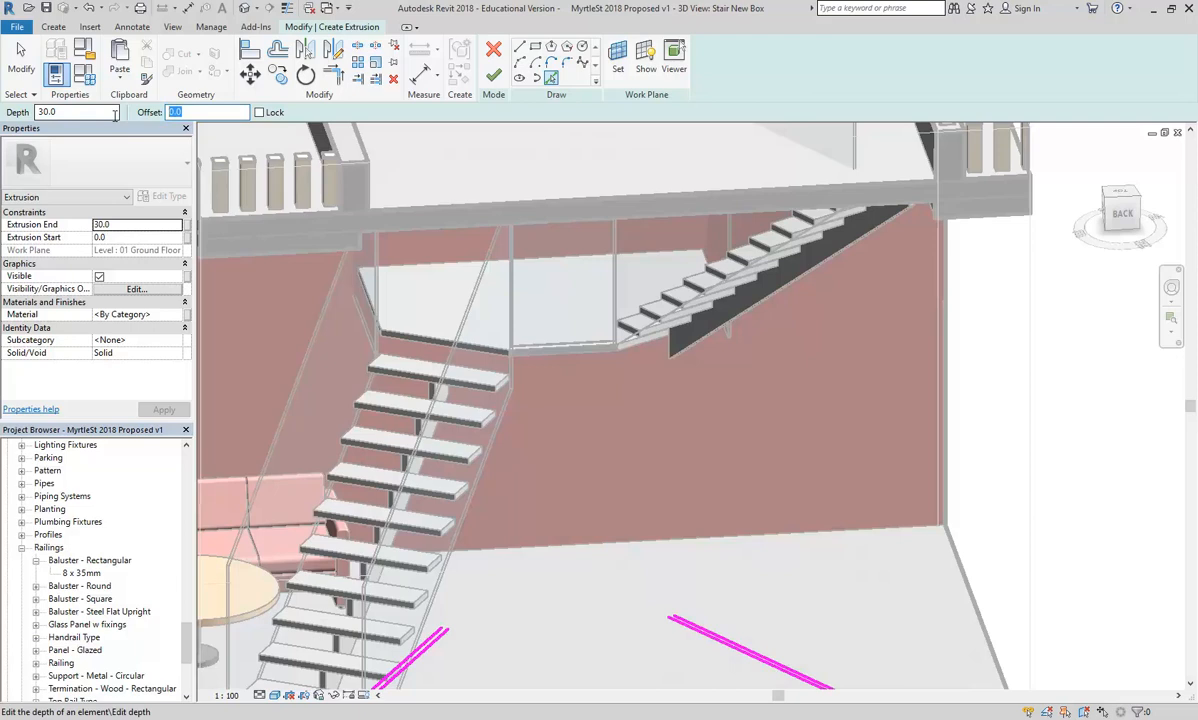
pyautogui.write('700')
pyautogui.press('Return')
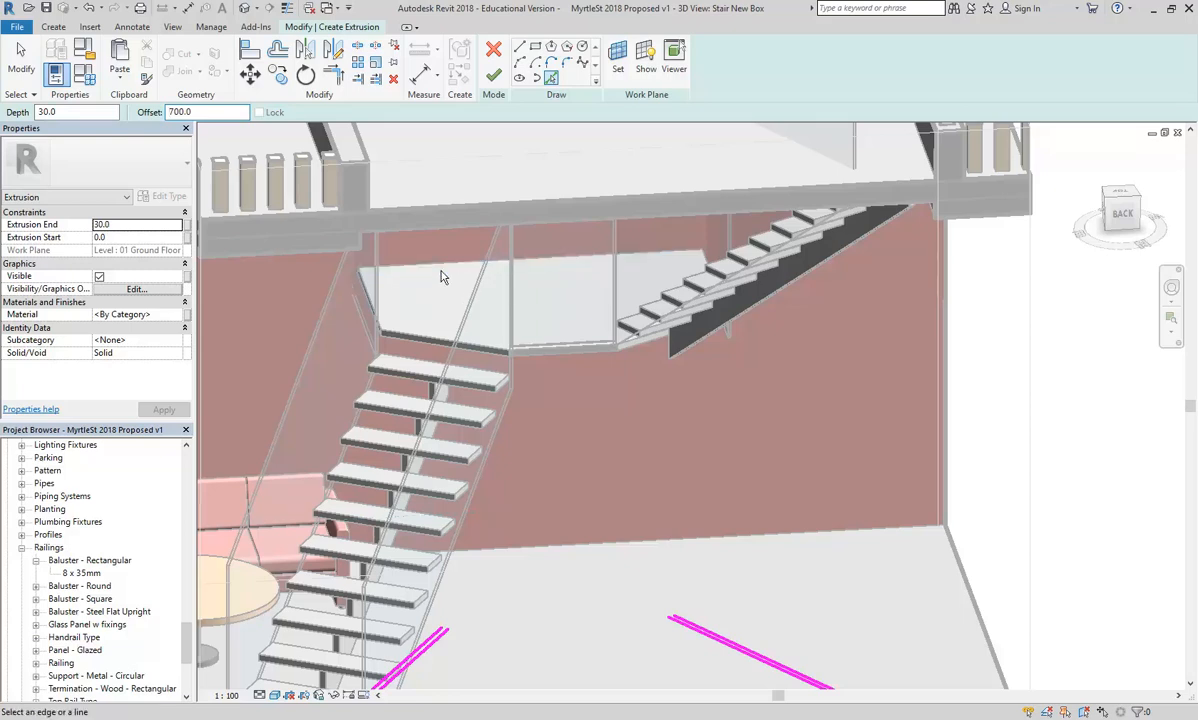
pyautogui.keyDown('shift'); pyautogui.moveTo(436, 265); pyautogui.dragTo(484, 406, button='middle'); pyautogui.keyUp('shift')
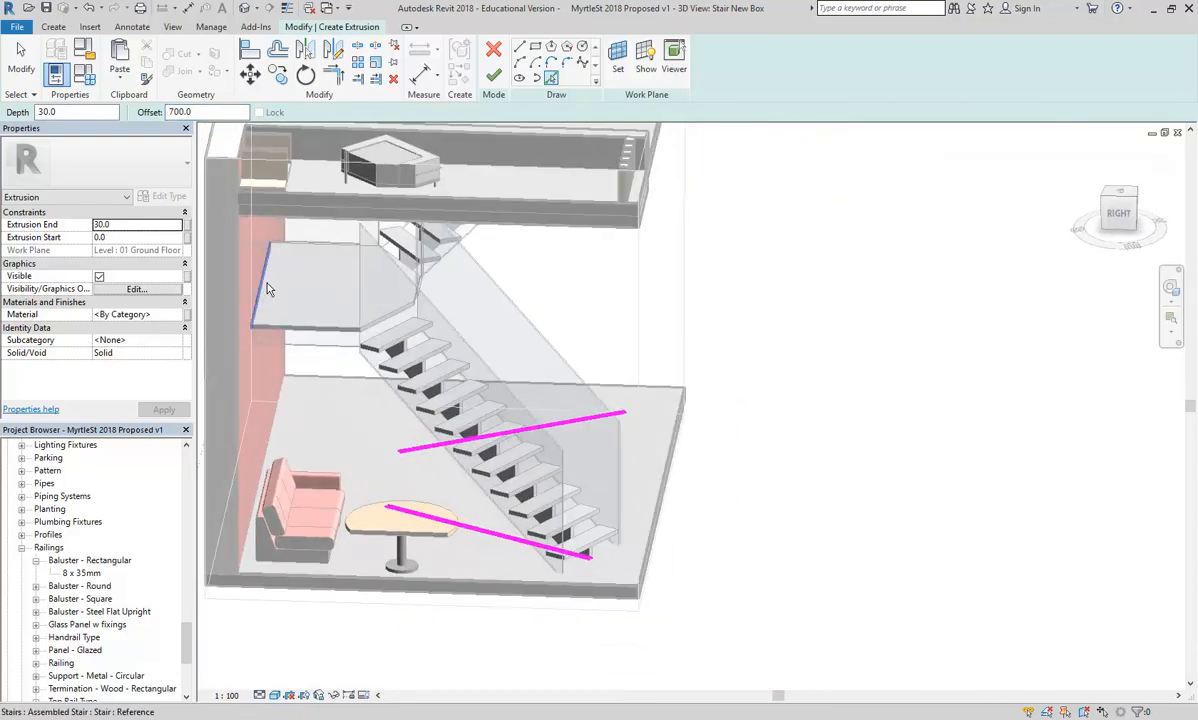
pyautogui.moveTo(267, 289); pyautogui.dragTo(427, 303, button='middle')
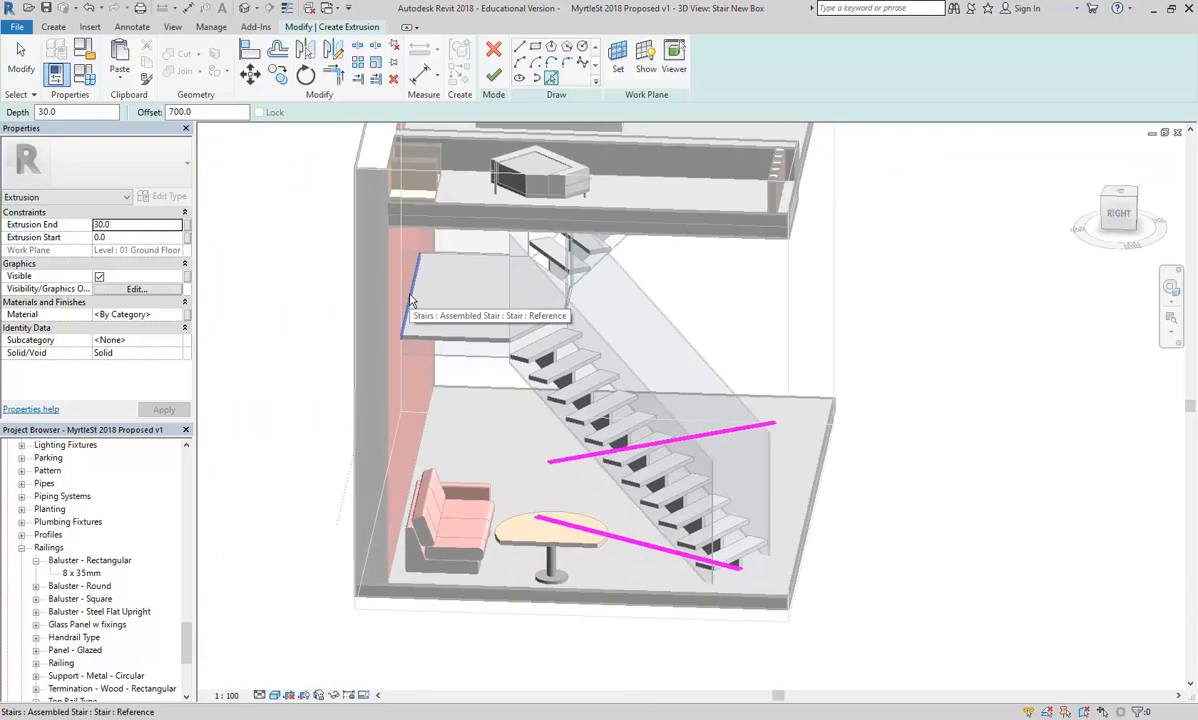
pyautogui.click(412, 303)
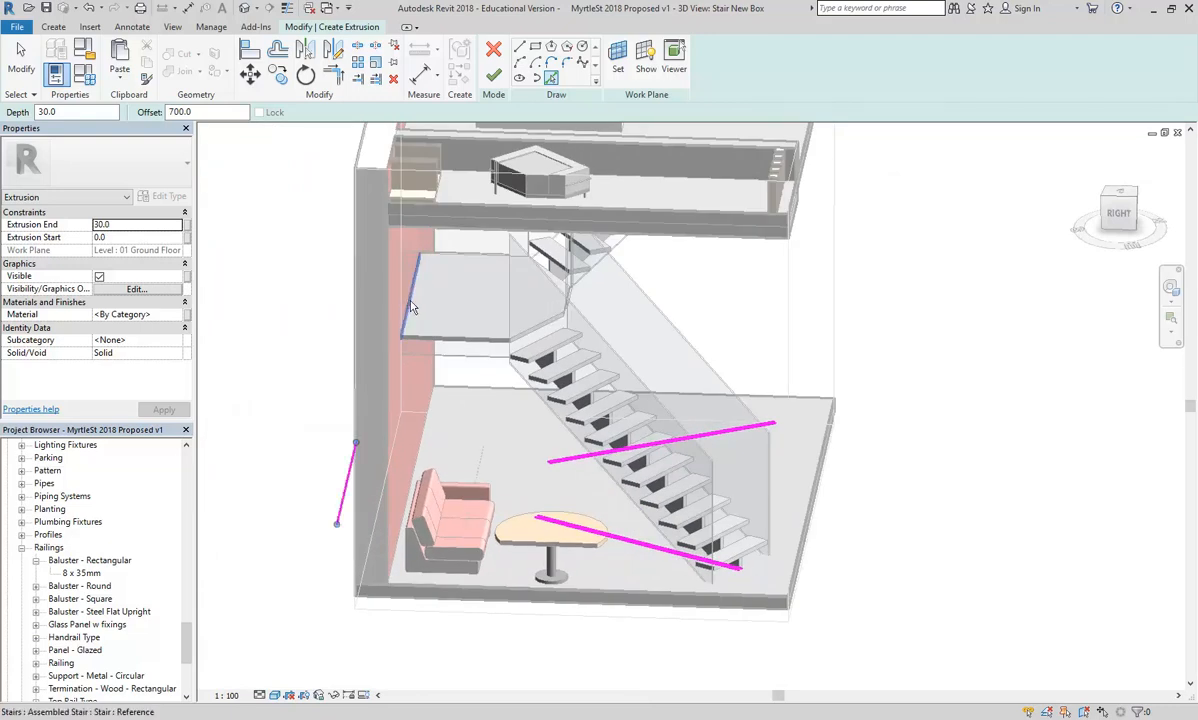
pyautogui.click(408, 305)
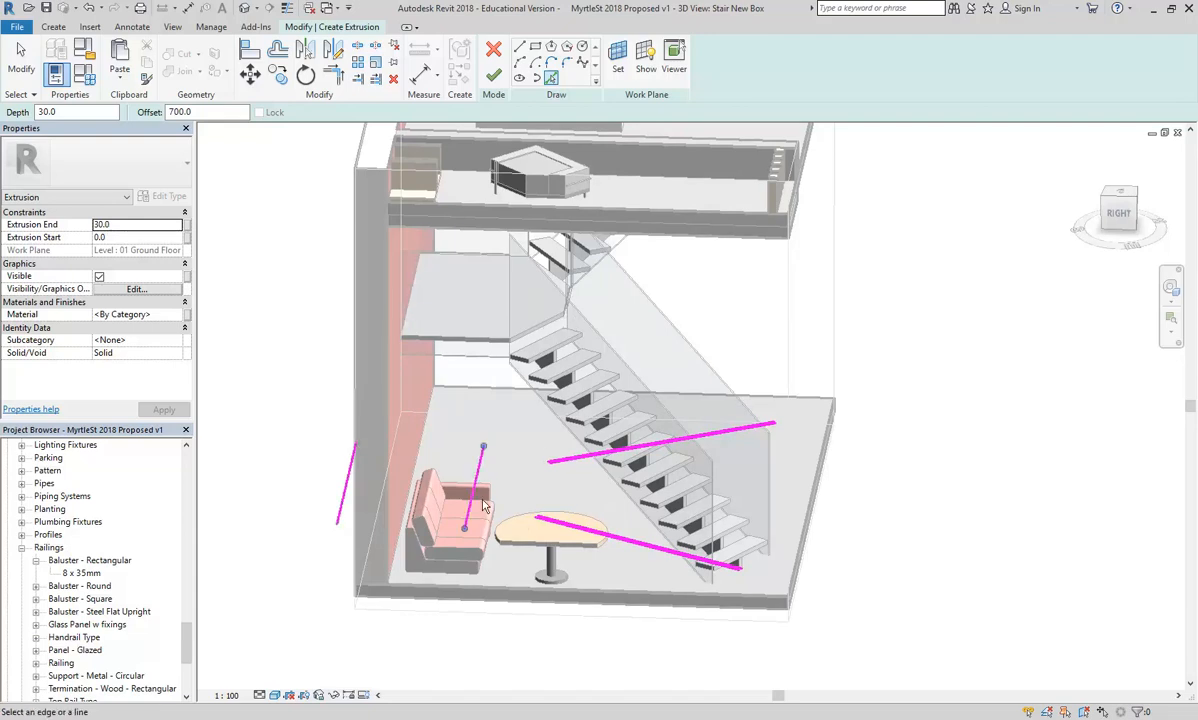
# Delete the stray offset sketch line that lies outside the wall
pyautogui.press('Escape')
pyautogui.click(350, 472)
pyautogui.press('Delete')
# Check the spacing between the two parallel sketch lines of the upper flight's support
pyautogui.keyDown('shift'); pyautogui.moveTo(527, 505); pyautogui.dragTo(436, 537, button='middle'); pyautogui.keyUp('shift')
pyautogui.scroll(3, 428, 468)
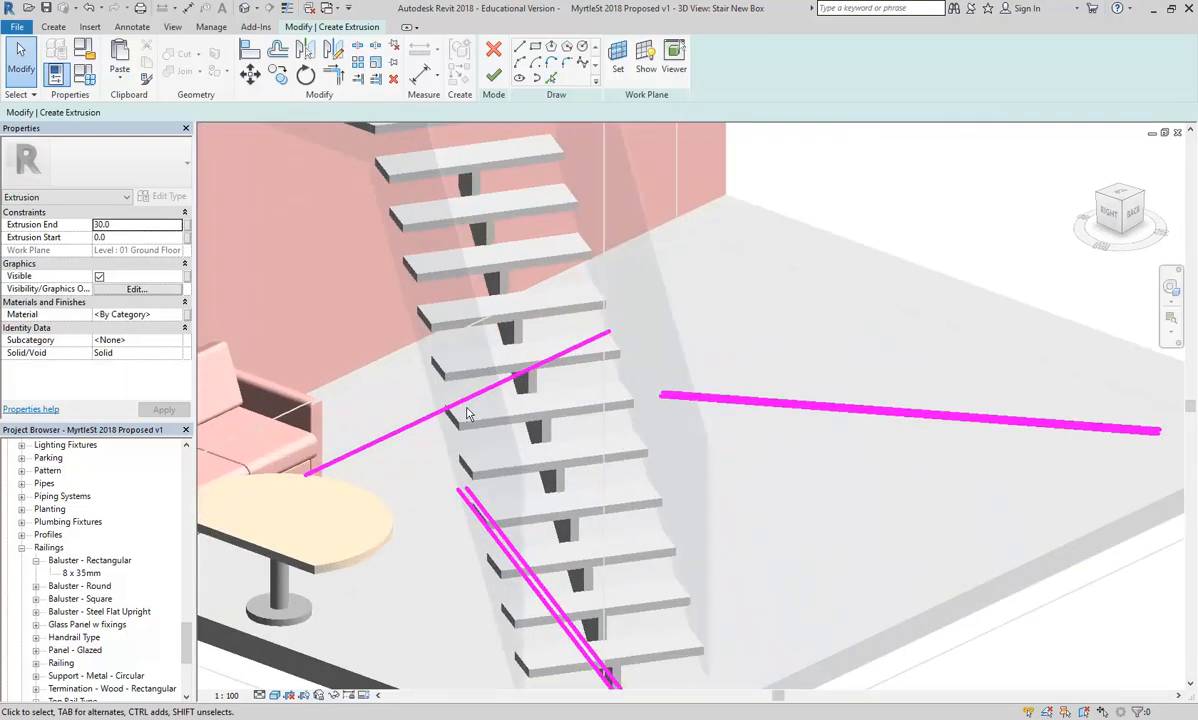
pyautogui.scroll(-4, 462, 407)
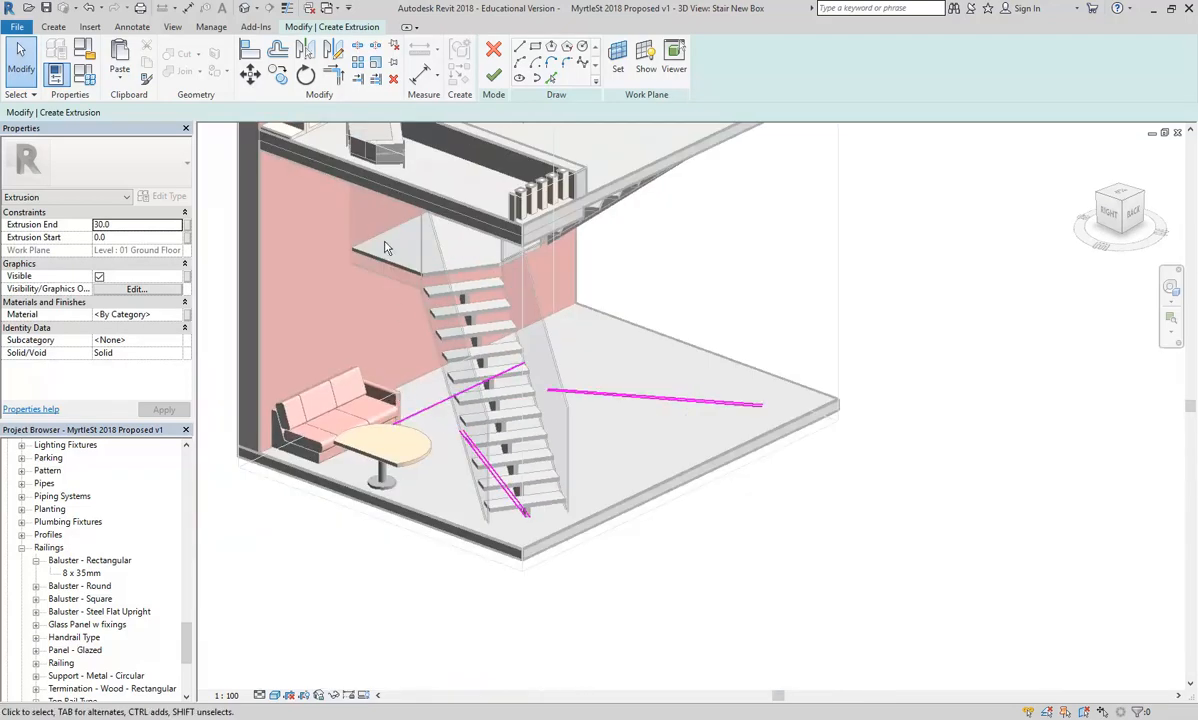
pyautogui.scroll(5, 555, 276)
pyautogui.moveTo(508, 380)
pyautogui.keyDown('shift'); pyautogui.mouseDown(button='middle')
pyautogui.moveTo(484, 416)
pyautogui.moveTo(495, 390)
pyautogui.mouseUp(button='middle'); pyautogui.keyUp('shift')
pyautogui.scroll(3, 620, 390)
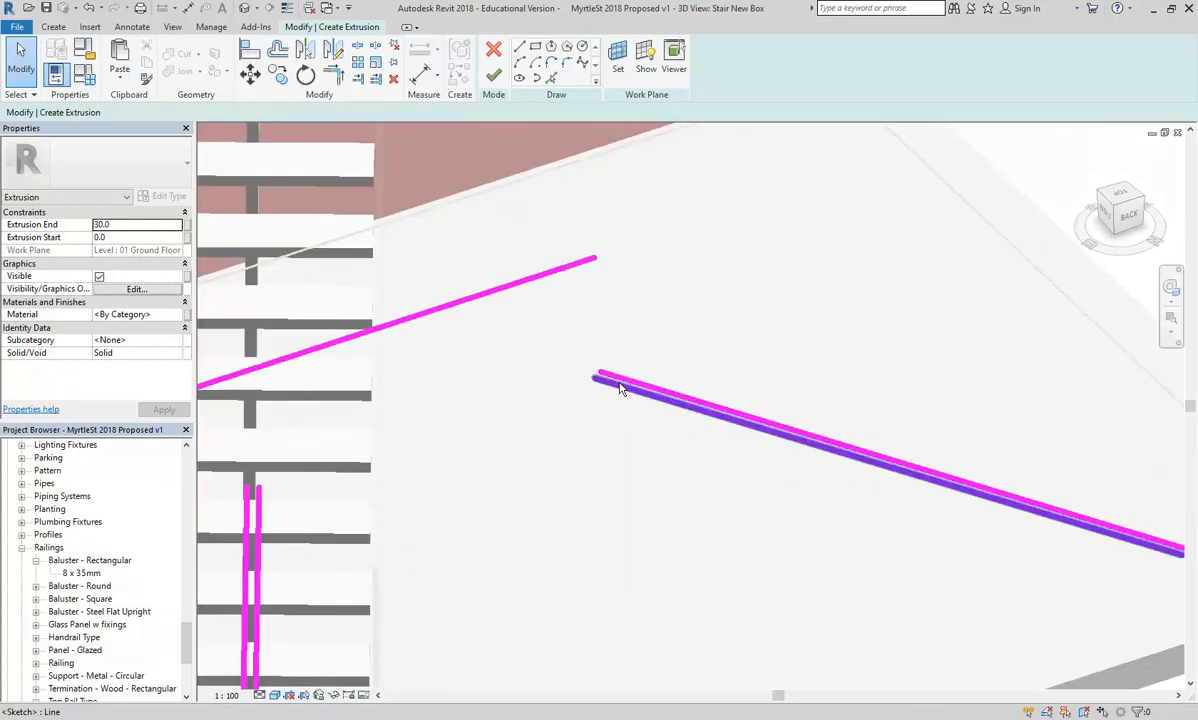
pyautogui.click(641, 380)
pyautogui.moveTo(606, 395); pyautogui.dragTo(204, 288, button='middle')
pyautogui.scroll(-1, 620, 408)
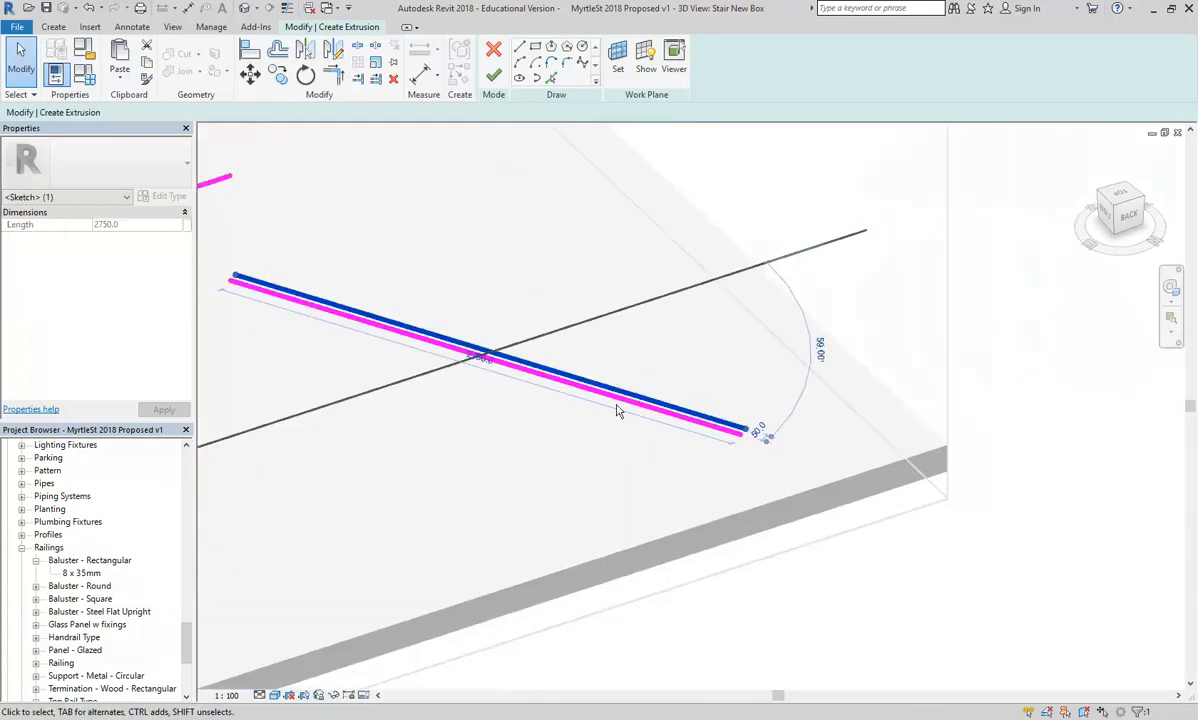
pyautogui.moveTo(618, 409); pyautogui.dragTo(889, 495, button='middle')
pyautogui.click(692, 371)
# Offset a copy of the single landing sketch line to match the spacing of the paired support lines
pyautogui.click(280, 51)
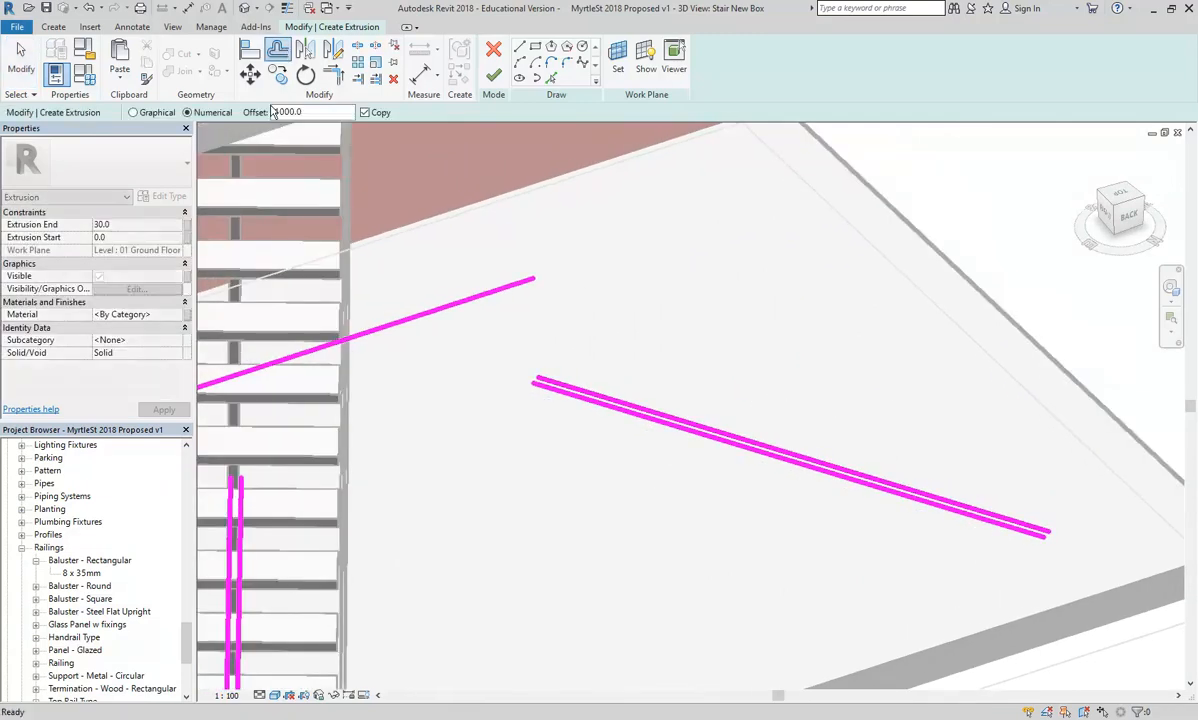
pyautogui.doubleClick(298, 112)
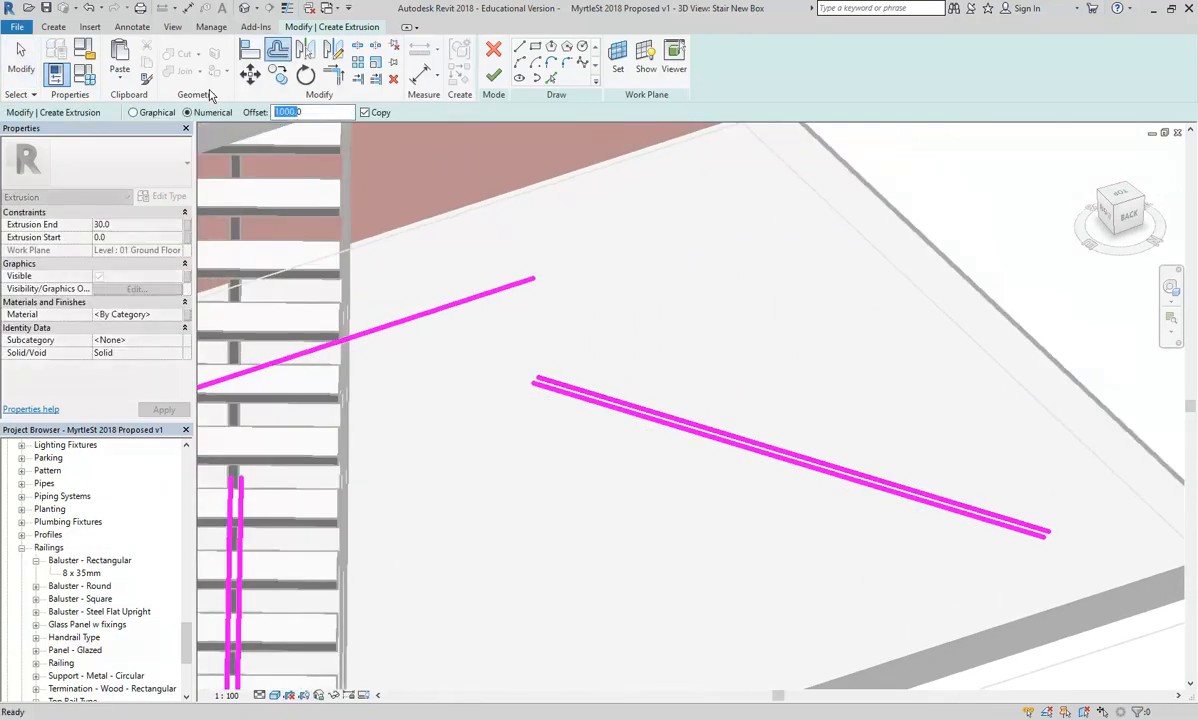
pyautogui.click(411, 323)
# Trim and extend the three pairs of sketch lines into corners so they form one continuous bent strip
pyautogui.moveTo(564, 387); pyautogui.dragTo(660, 397, button='middle')
pyautogui.click(335, 78)
pyautogui.click(325, 508)
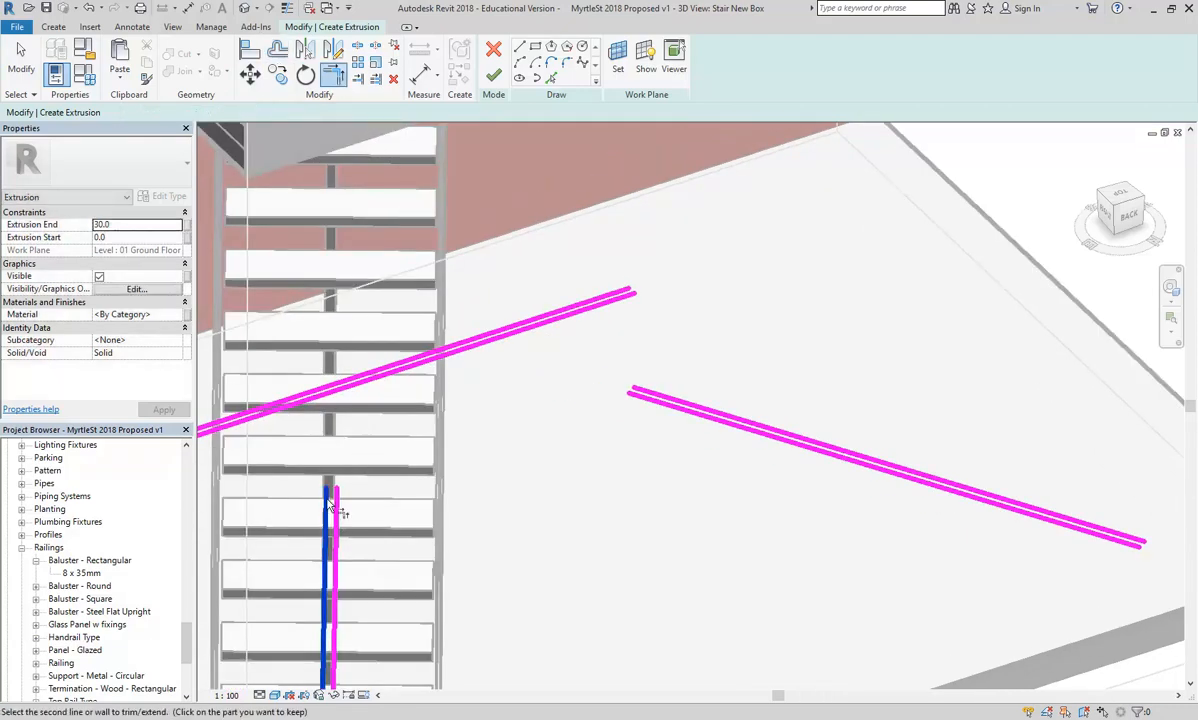
pyautogui.click(349, 384)
pyautogui.click(369, 377)
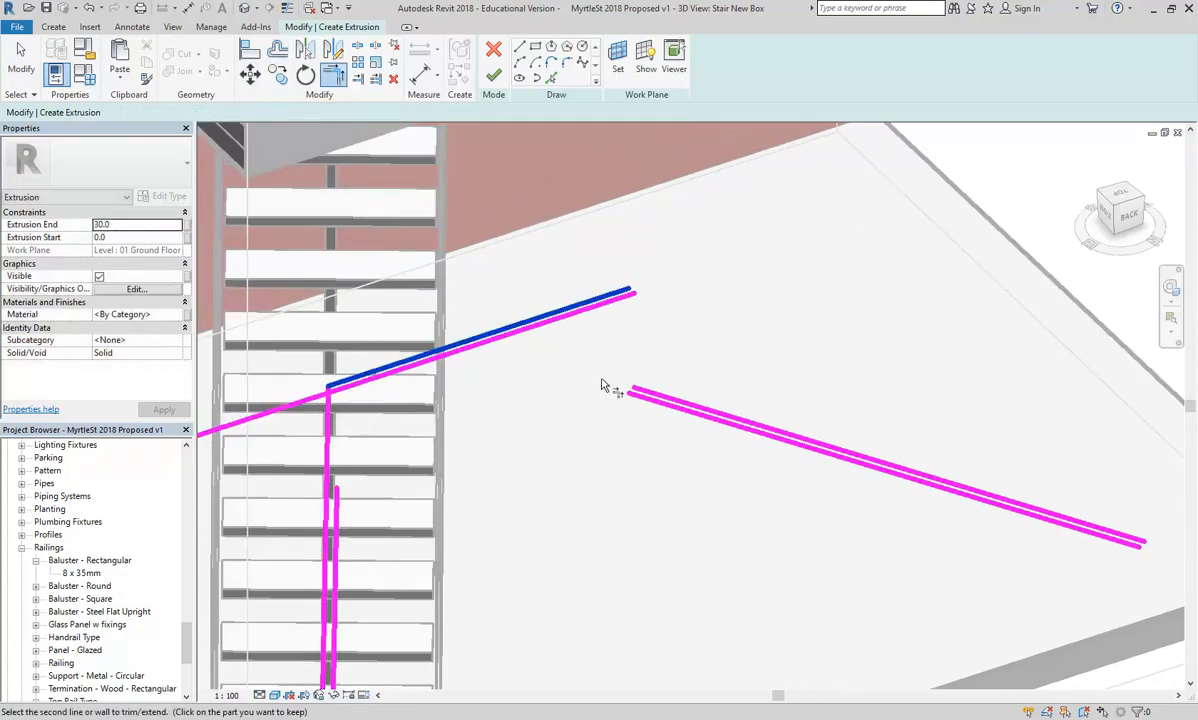
pyautogui.click(655, 400)
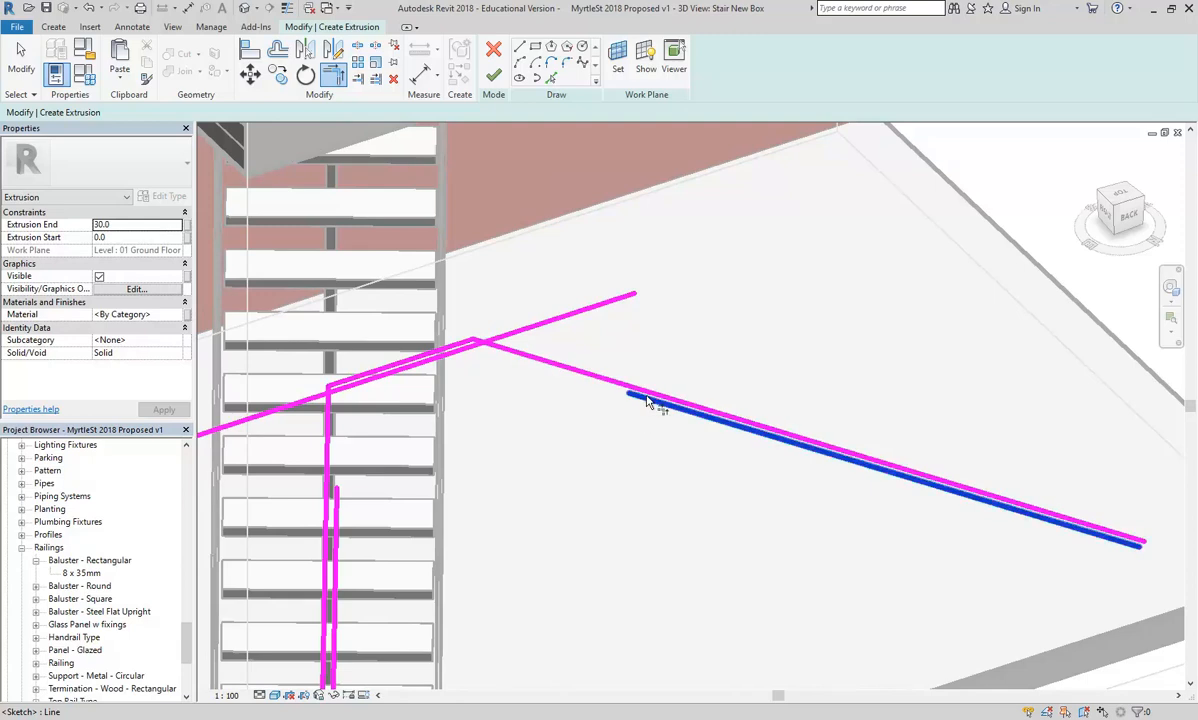
pyautogui.click(428, 369)
pyautogui.click(427, 364)
pyautogui.click(338, 516)
pyautogui.scroll(-3, 486, 489)
pyautogui.moveTo(486, 489)
pyautogui.keyDown('shift'); pyautogui.mouseDown(button='middle')
pyautogui.moveTo(416, 495)
pyautogui.moveTo(524, 471)
pyautogui.moveTo(495, 549)
pyautogui.moveTo(543, 538)
pyautogui.moveTo(531, 536)
pyautogui.mouseUp(button='middle'); pyautogui.keyUp('shift')
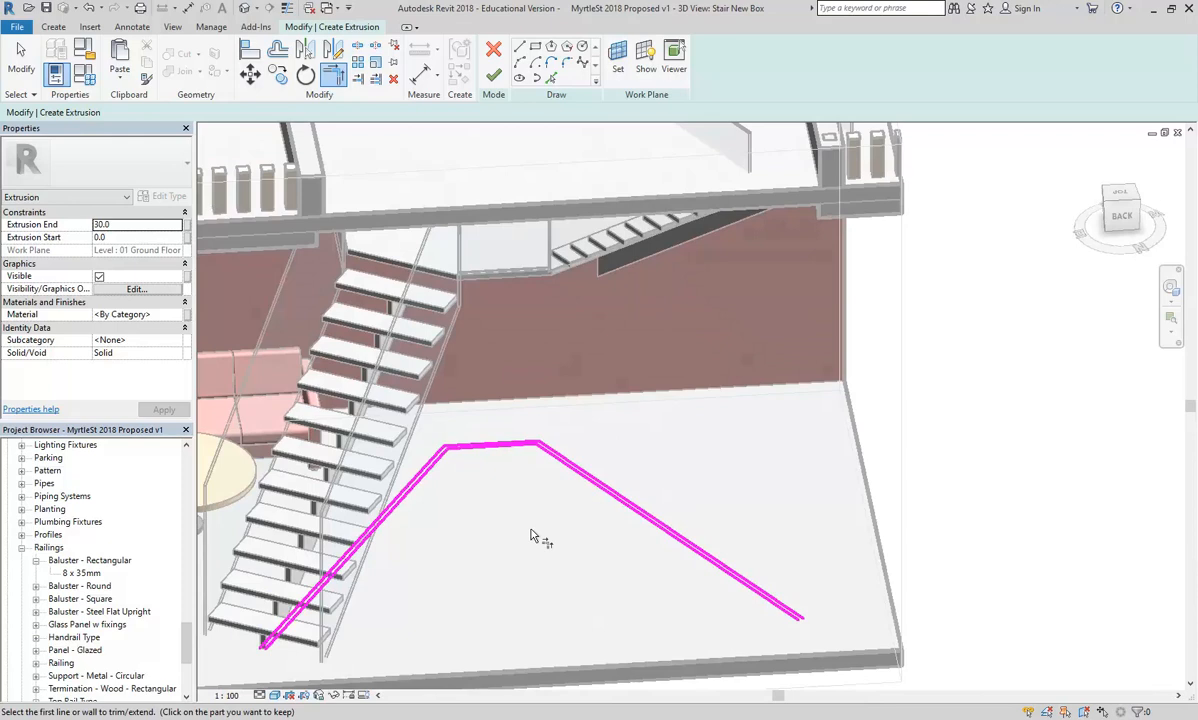
# Pick the landing edges facing the lower and upper flights as sketch lines with zero offset
pyautogui.click(551, 77)
pyautogui.scroll(5, 440, 247)
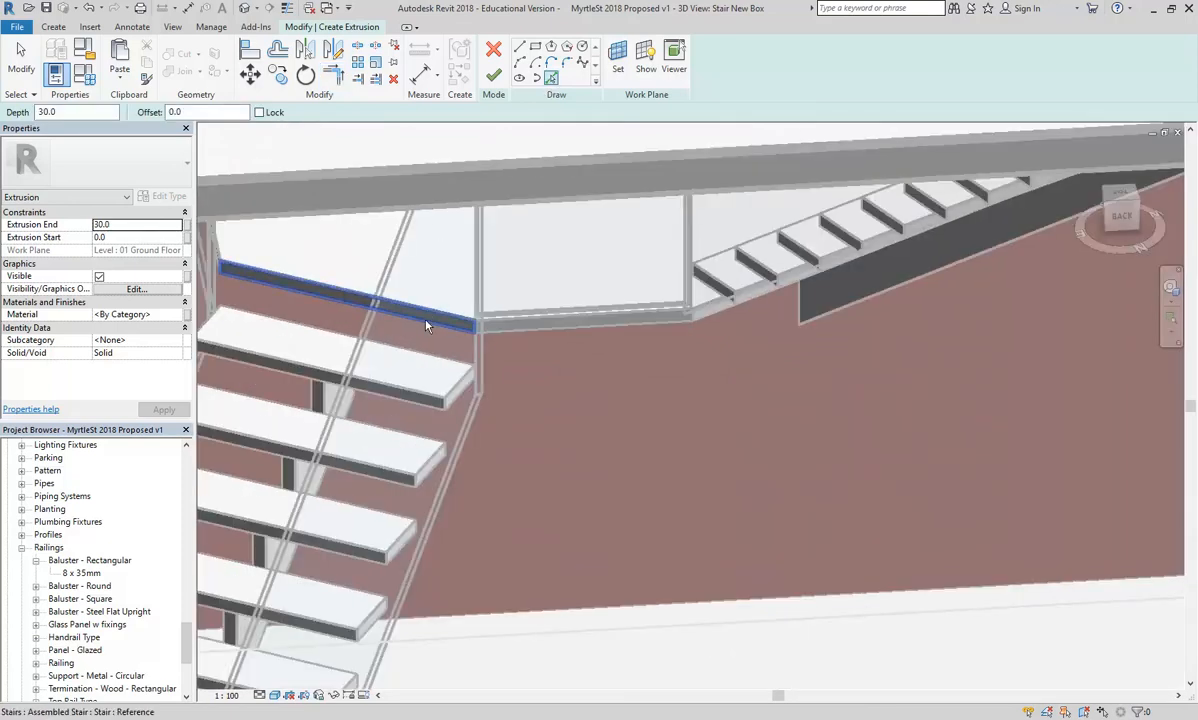
pyautogui.scroll(-5, 426, 325)
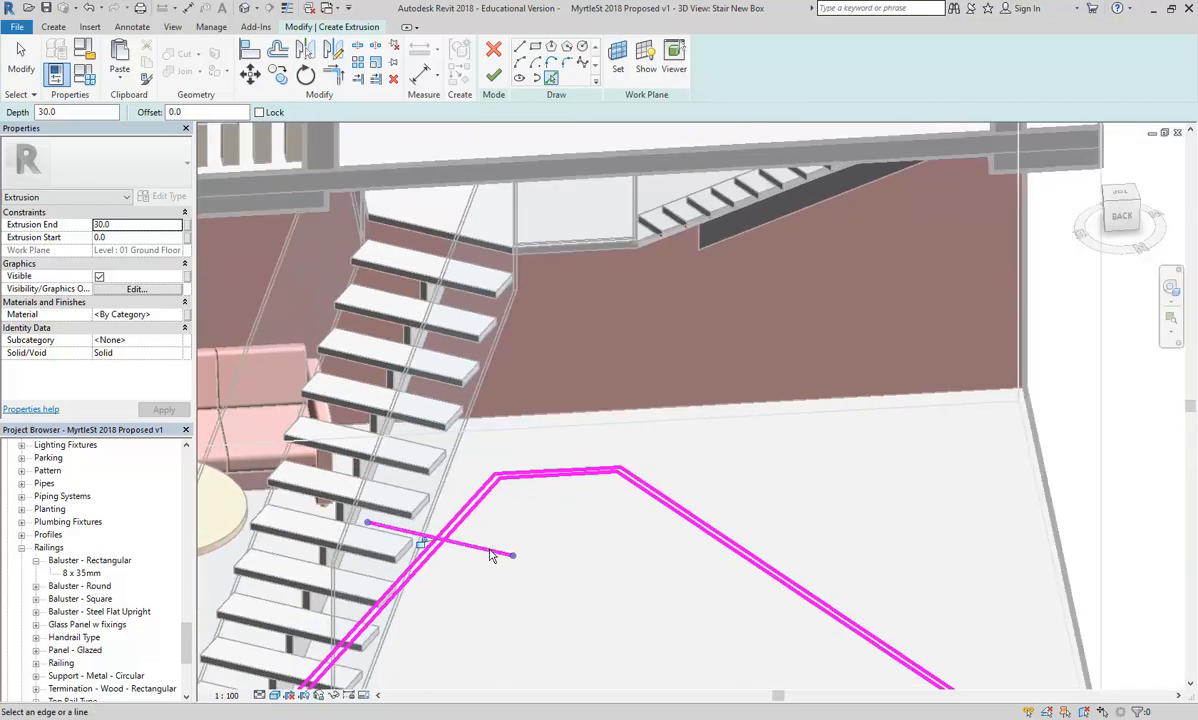
pyautogui.click(612, 231)
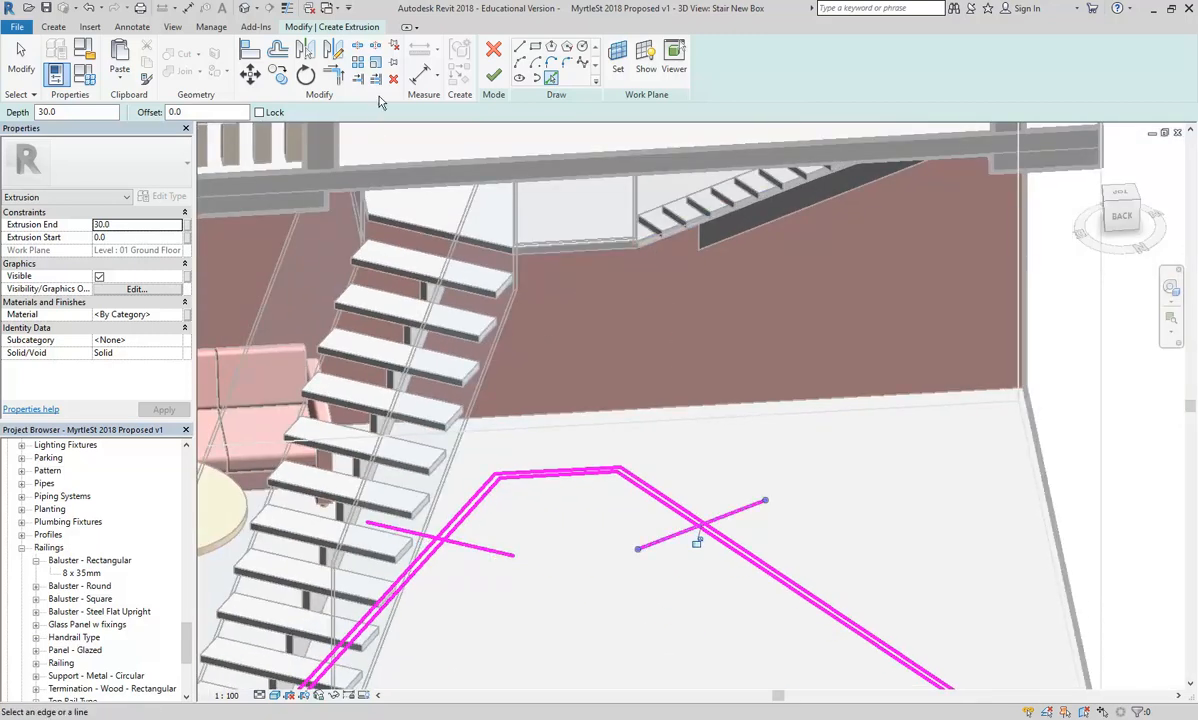
# Trim the strip's two lower-flight lines to the crossing landing-edge line to close that end
pyautogui.click(333, 75)
pyautogui.scroll(3, 489, 562)
pyautogui.click(497, 592)
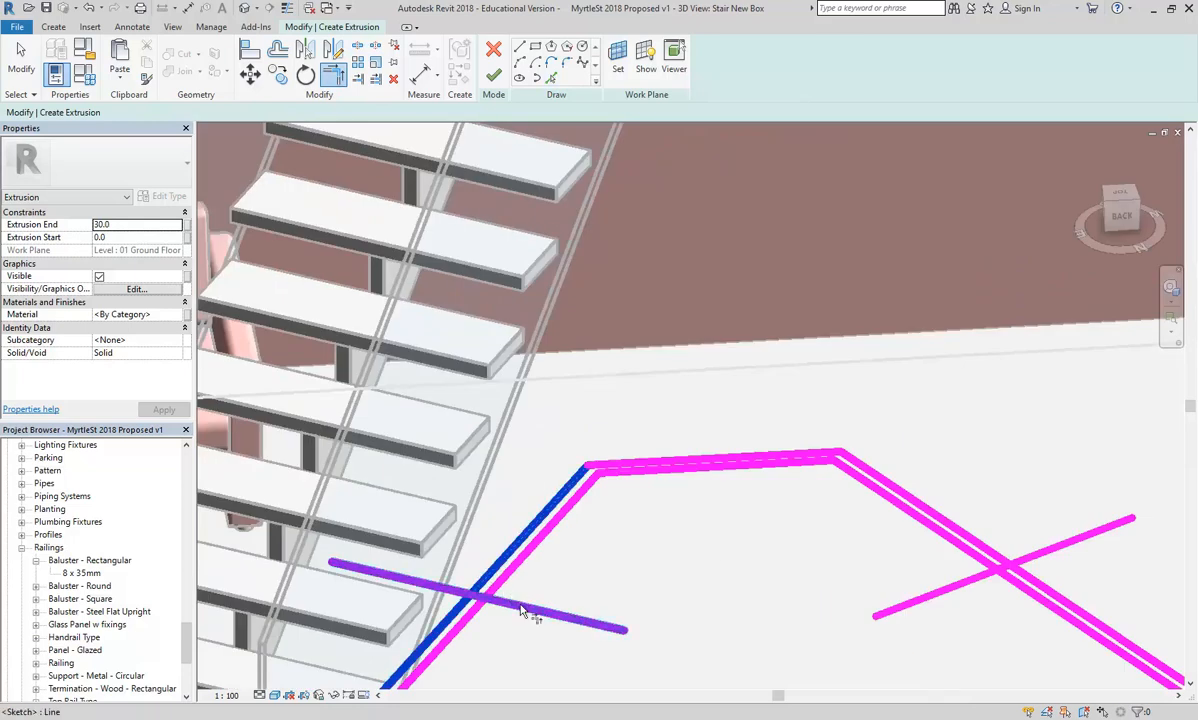
pyautogui.click(490, 604)
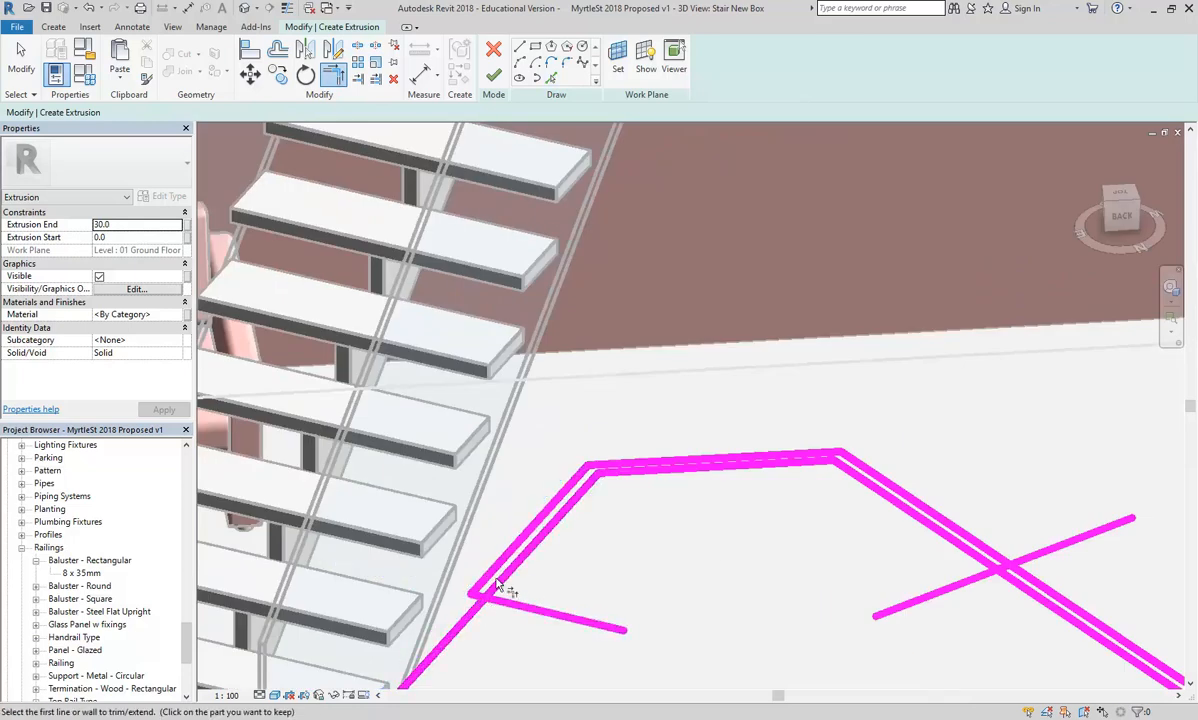
pyautogui.click(480, 601)
pyautogui.moveTo(524, 565); pyautogui.dragTo(498, 560, button='middle')
pyautogui.click(458, 583)
# Trim the strip's upper-flight end closed against its landing-edge line and finish the extrusion sketch
pyautogui.moveTo(912, 534); pyautogui.dragTo(606, 449, button='middle')
pyautogui.scroll(4, 599, 446)
pyautogui.click(655, 481)
pyautogui.click(800, 494)
pyautogui.scroll(-5, 703, 493)
pyautogui.moveTo(468, 460)
pyautogui.keyDown('shift'); pyautogui.mouseDown(button='middle')
pyautogui.moveTo(620, 481)
pyautogui.moveTo(662, 473)
pyautogui.mouseUp(button='middle'); pyautogui.keyUp('shift')
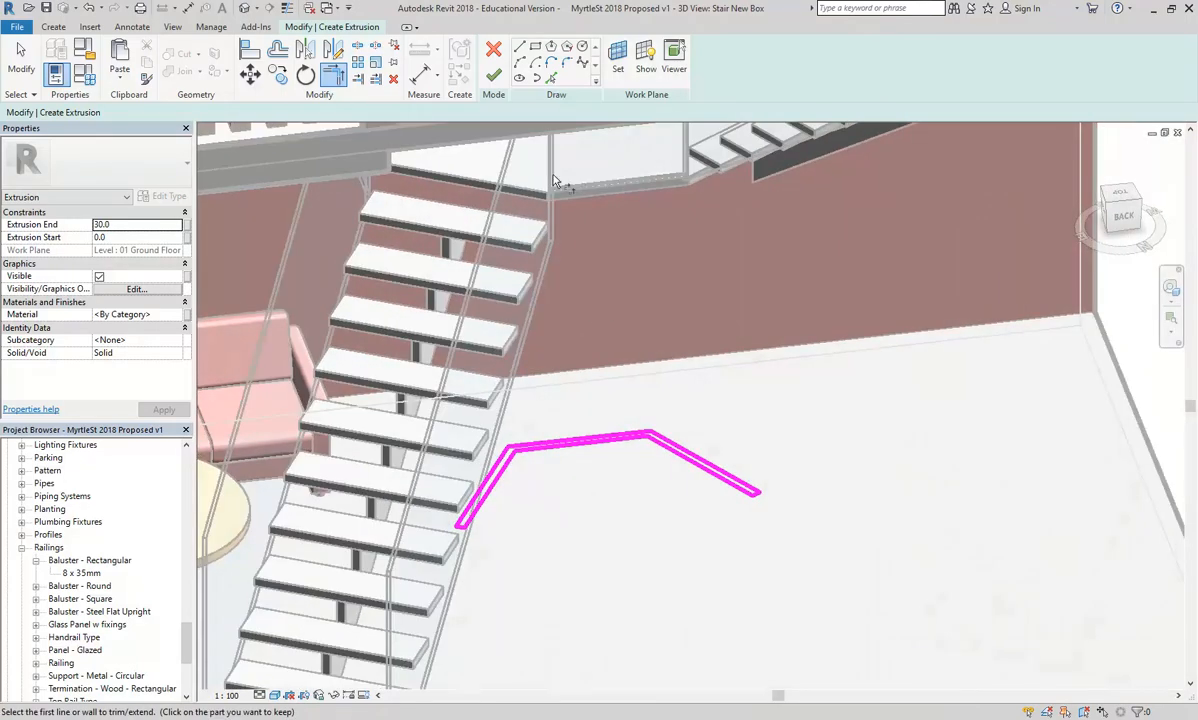
pyautogui.click(493, 75)
# Stretch the top of the support extrusion up to the landing, to a depth of about 2242.5 mm
pyautogui.moveTo(512, 347); pyautogui.dragTo(505, 359, button='middle')
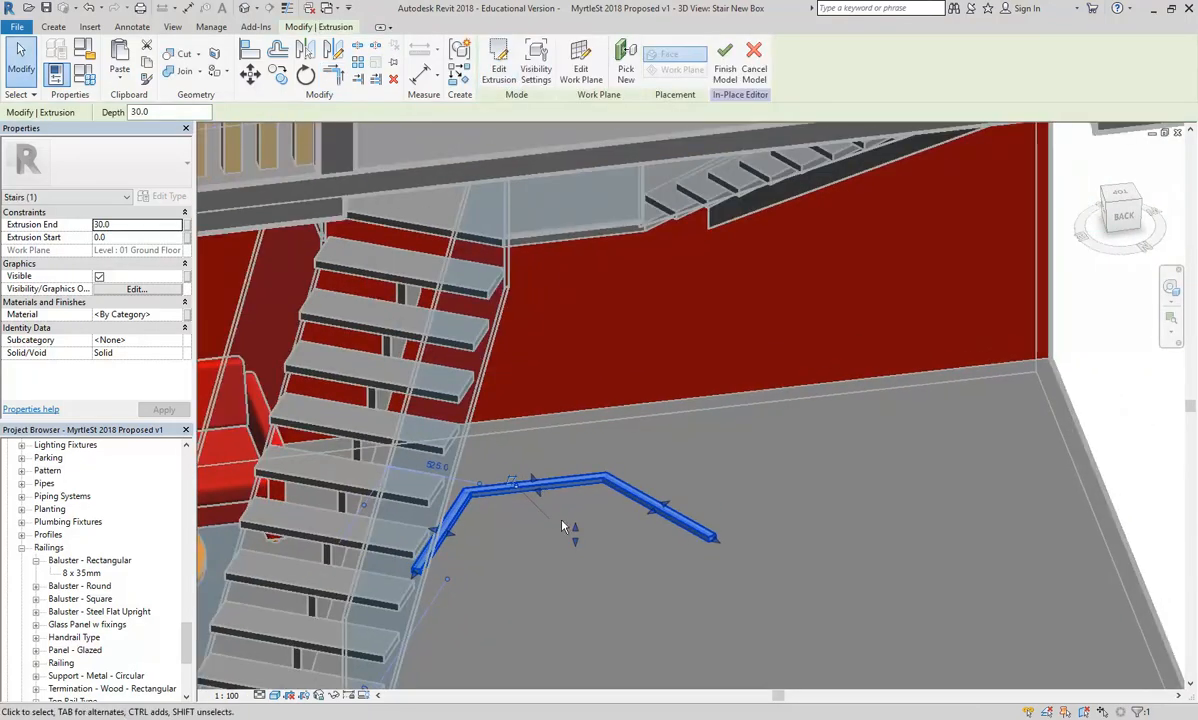
pyautogui.moveTo(575, 531); pyautogui.dragTo(570, 187)
pyautogui.scroll(3, 565, 300)
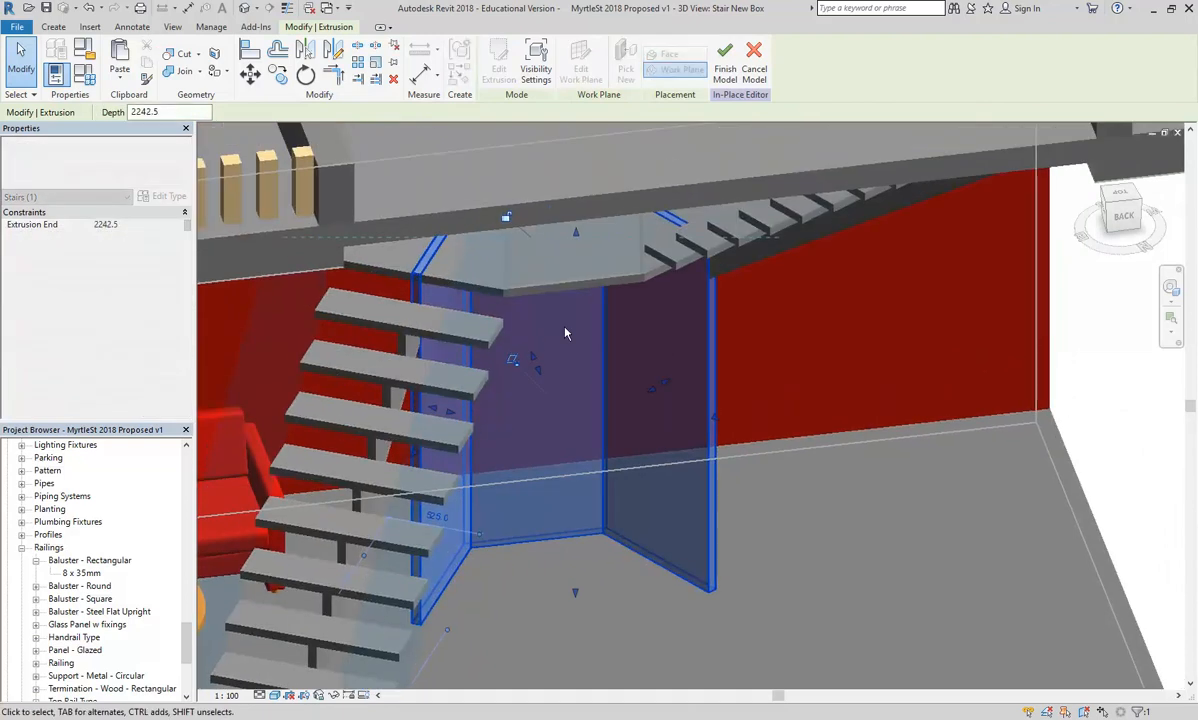
# Set the support extrusion's top to 2192.5 mm at the landing's underside and raise its bottom to form a shallow band below
pyautogui.moveTo(562, 355); pyautogui.dragTo(566, 420, button='middle')
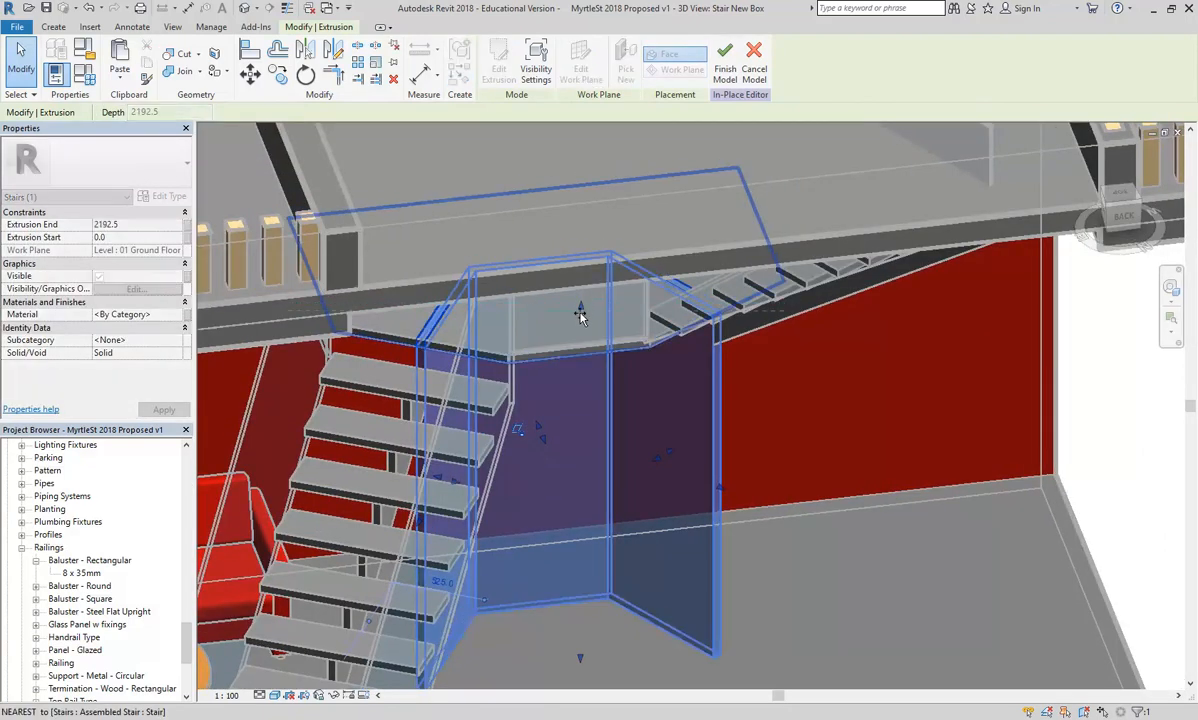
pyautogui.moveTo(560, 503); pyautogui.dragTo(554, 445, button='middle')
pyautogui.moveTo(574, 600); pyautogui.dragTo(562, 300)
pyautogui.keyDown('shift'); pyautogui.moveTo(603, 319); pyautogui.dragTo(667, 255, button='middle'); pyautogui.keyUp('shift')
pyautogui.click(617, 342)
pyautogui.scroll(4, 684, 380)
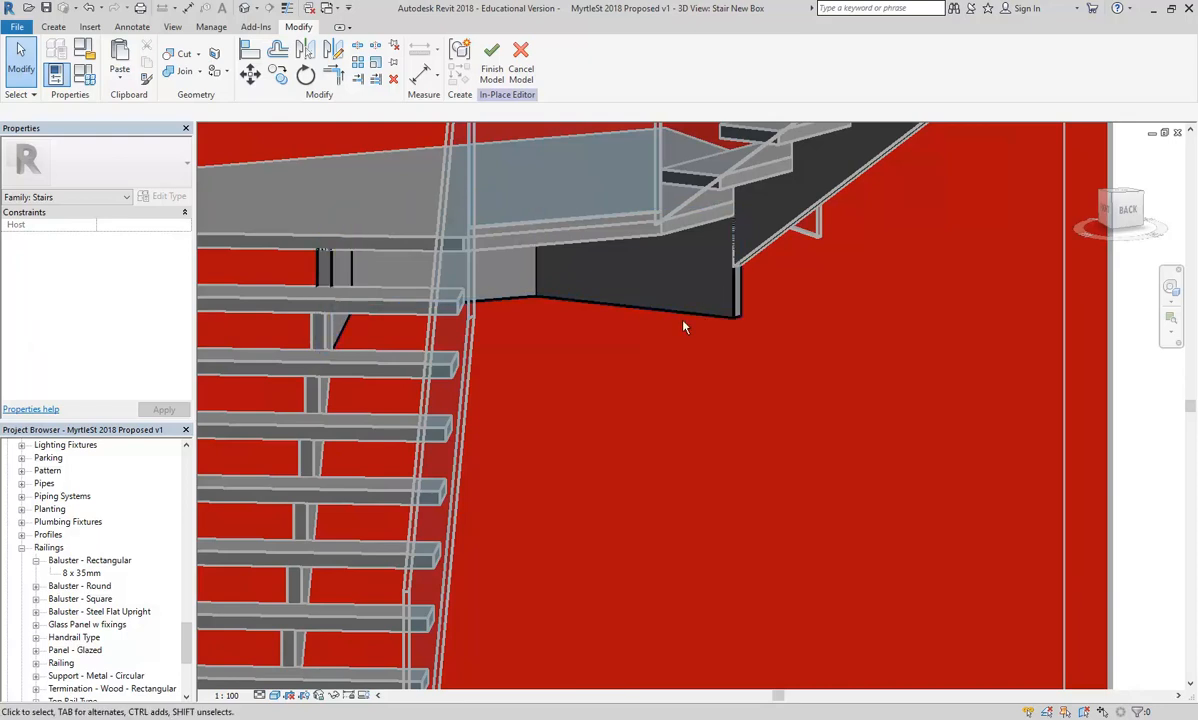
# Finish the in-place support model and bring the whole staircase into view
pyautogui.click(496, 81)
pyautogui.scroll(-4, 617, 364)
pyautogui.keyDown('shift'); pyautogui.moveTo(618, 367); pyautogui.dragTo(612, 456, button='middle'); pyautogui.keyUp('shift')
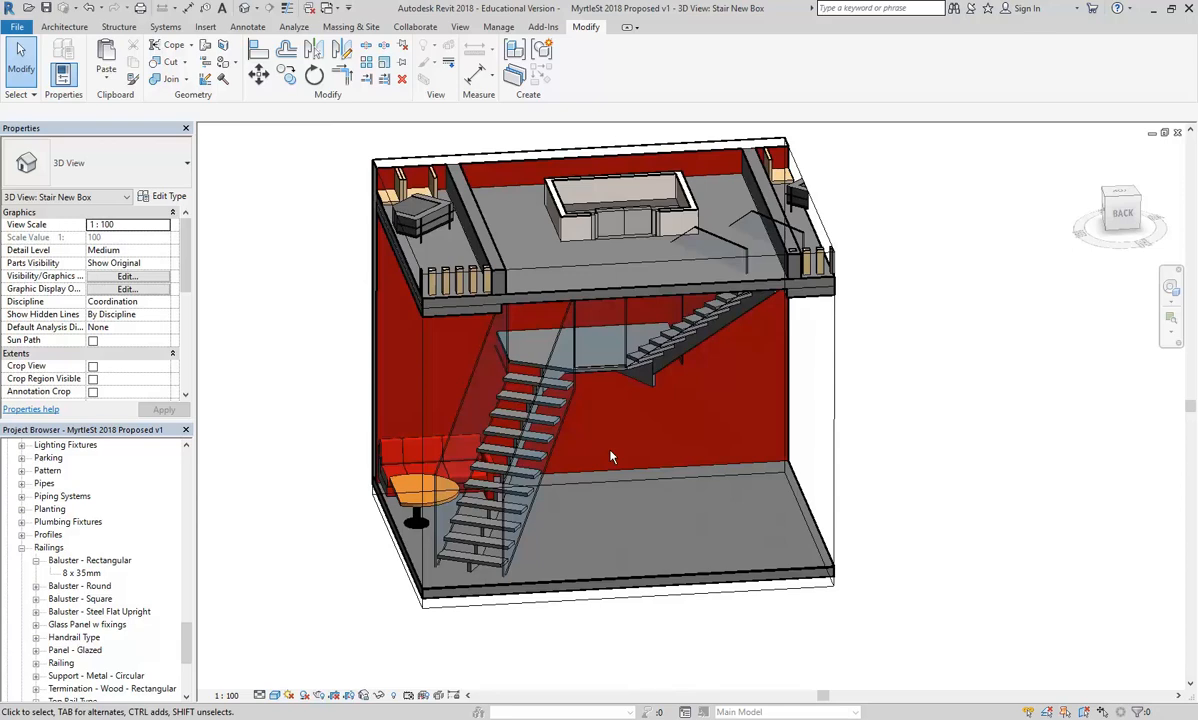
# Open the 01 Ground Floor plan and start editing the assembled stair
pyautogui.click(481, 440)
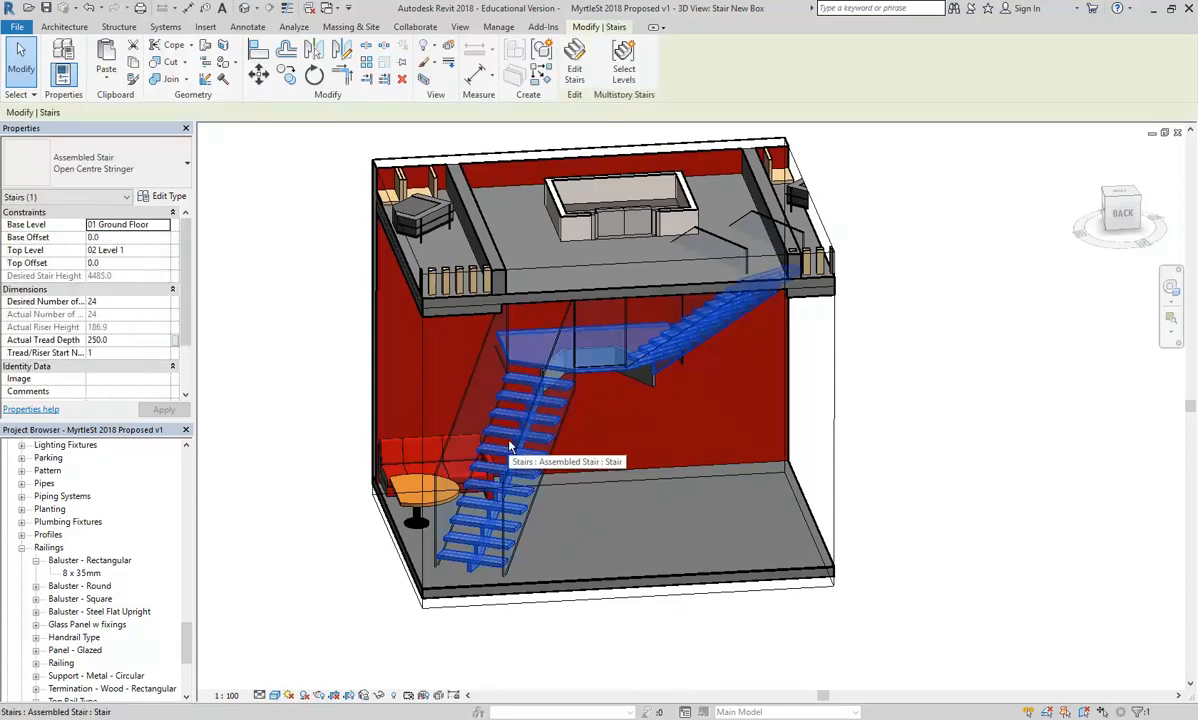
pyautogui.moveTo(187, 640); pyautogui.dragTo(187, 465)
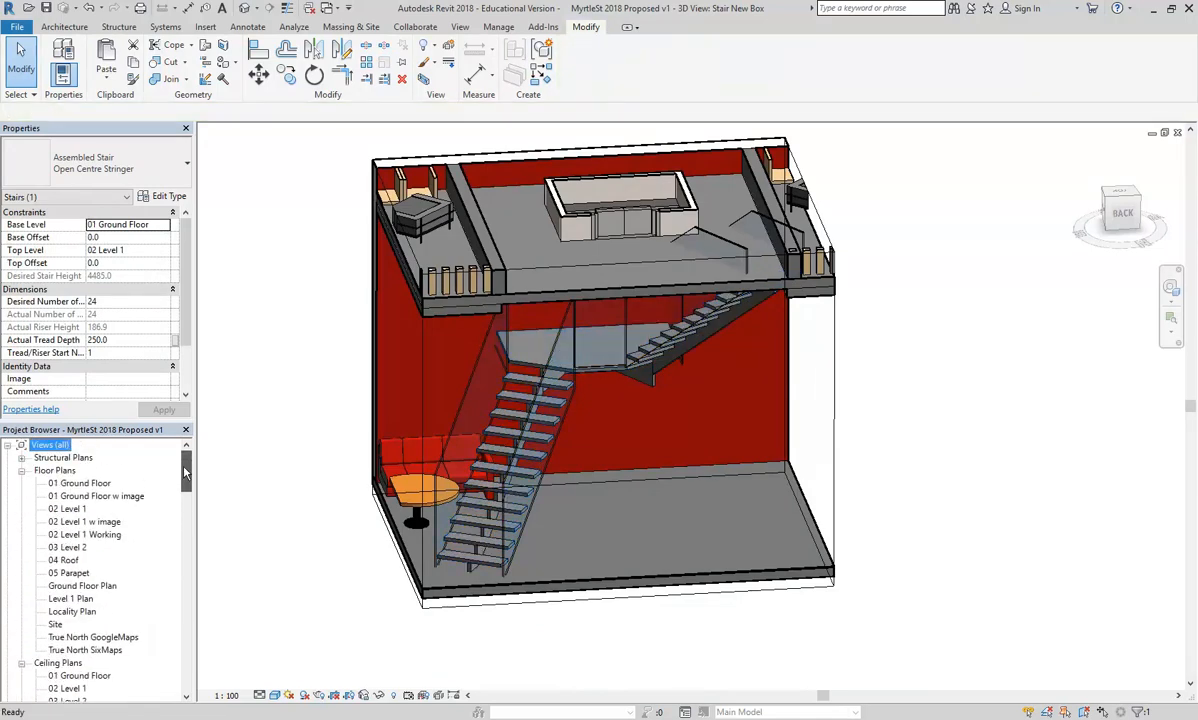
pyautogui.doubleClick(95, 485)
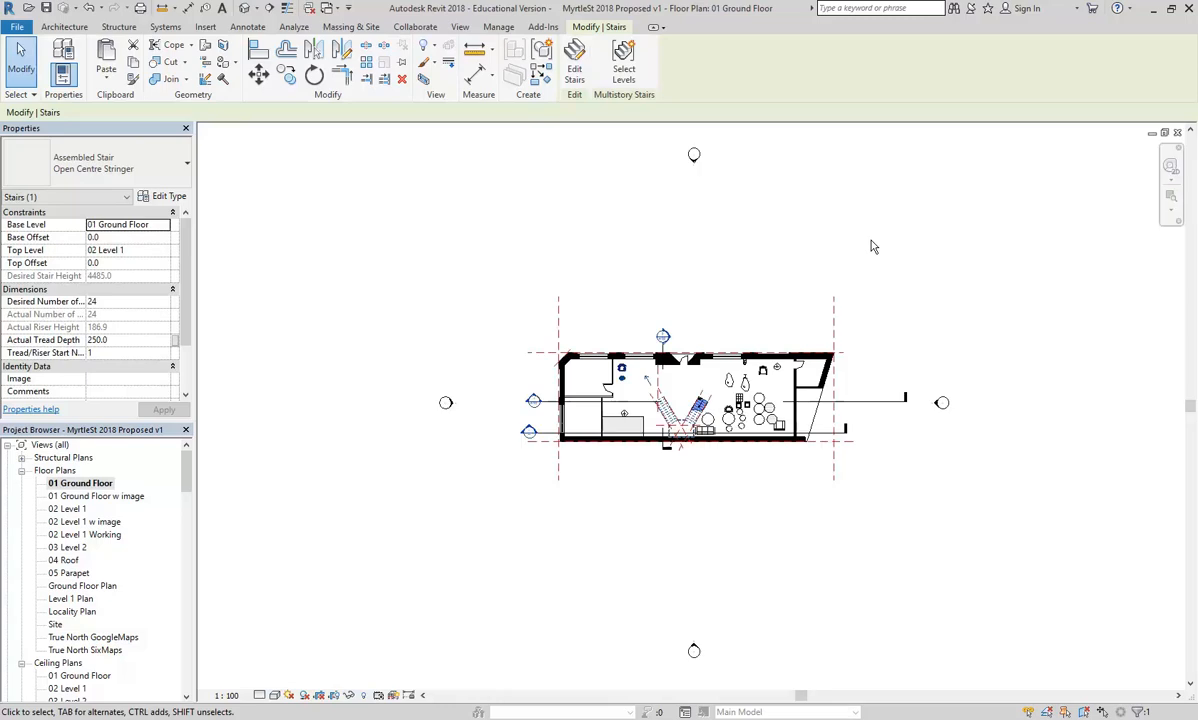
pyautogui.scroll(5, 600, 440)
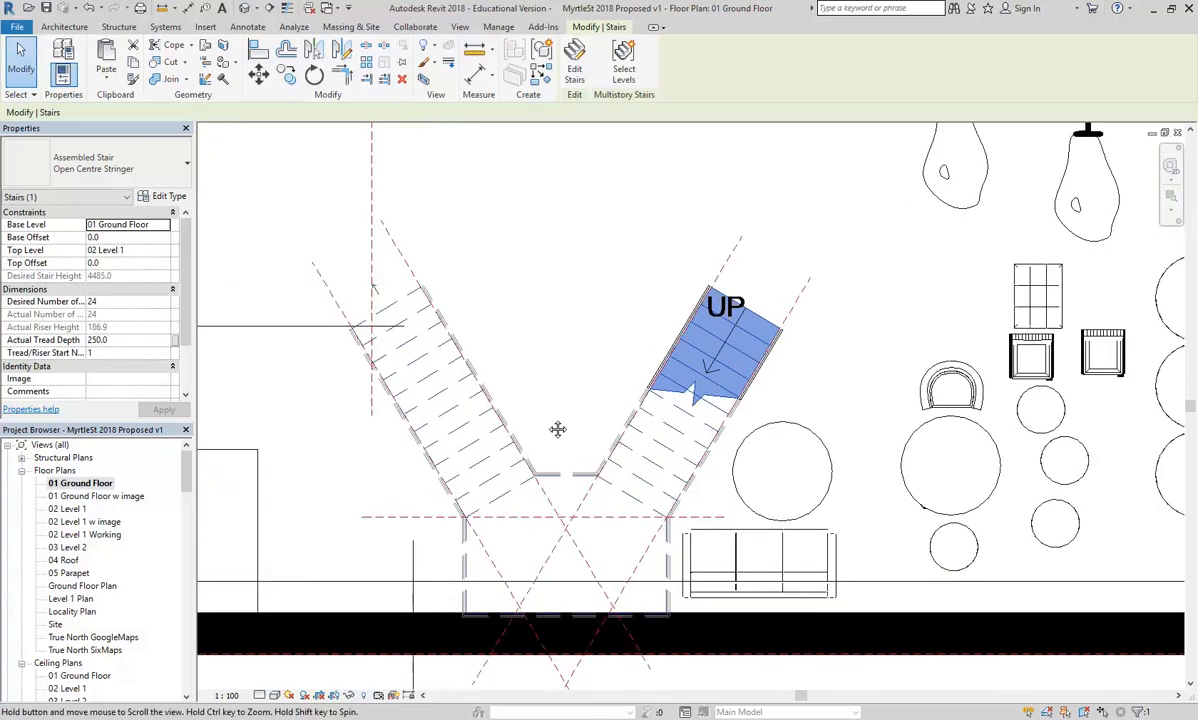
pyautogui.click(573, 60)
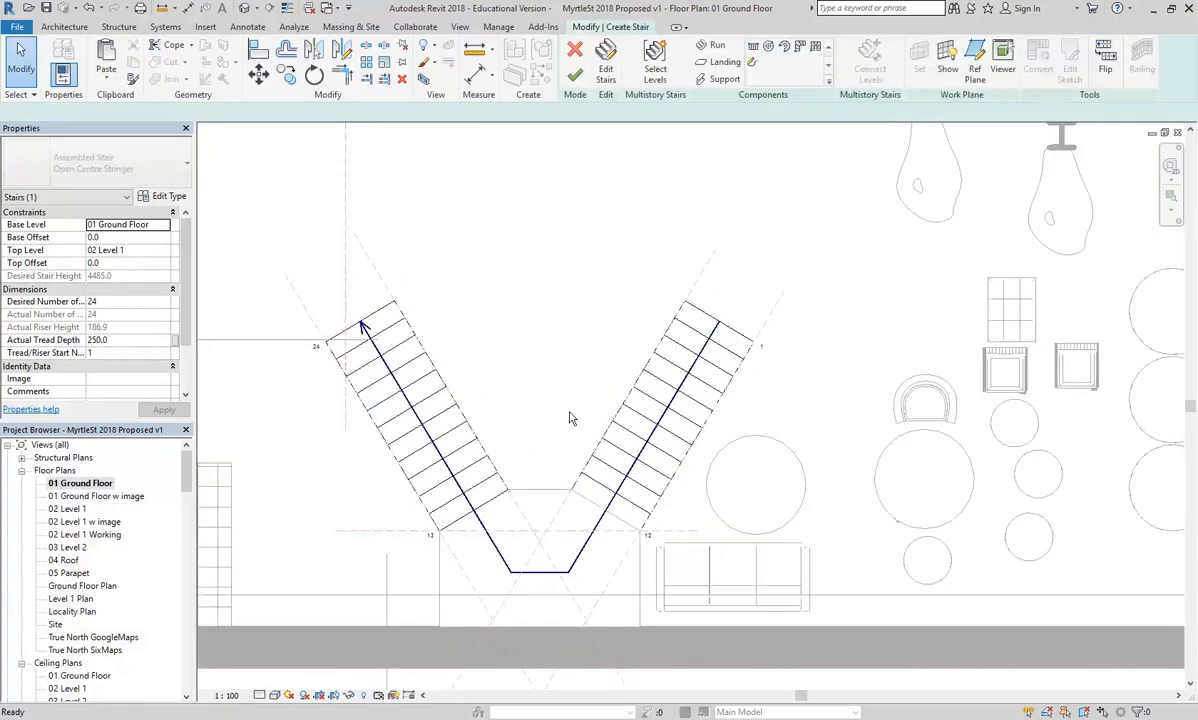
# Examine the lower flight's run and the stair component options for ways to modify it
pyautogui.click(605, 445)
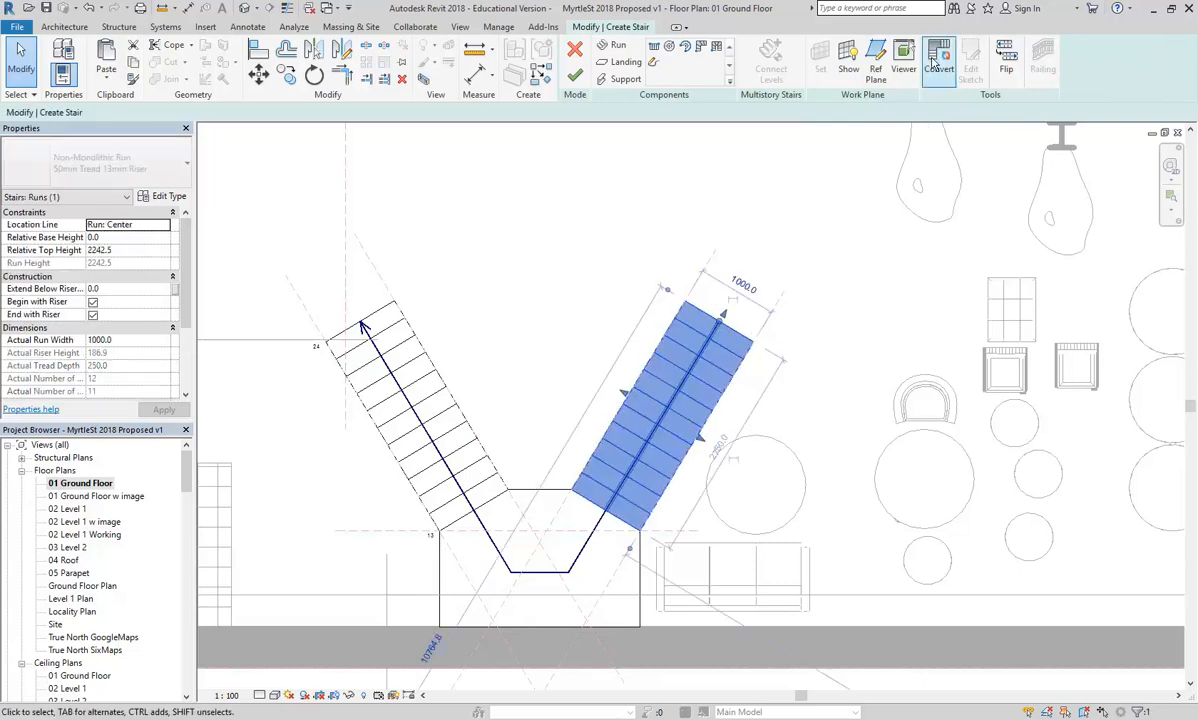
pyautogui.click(526, 220)
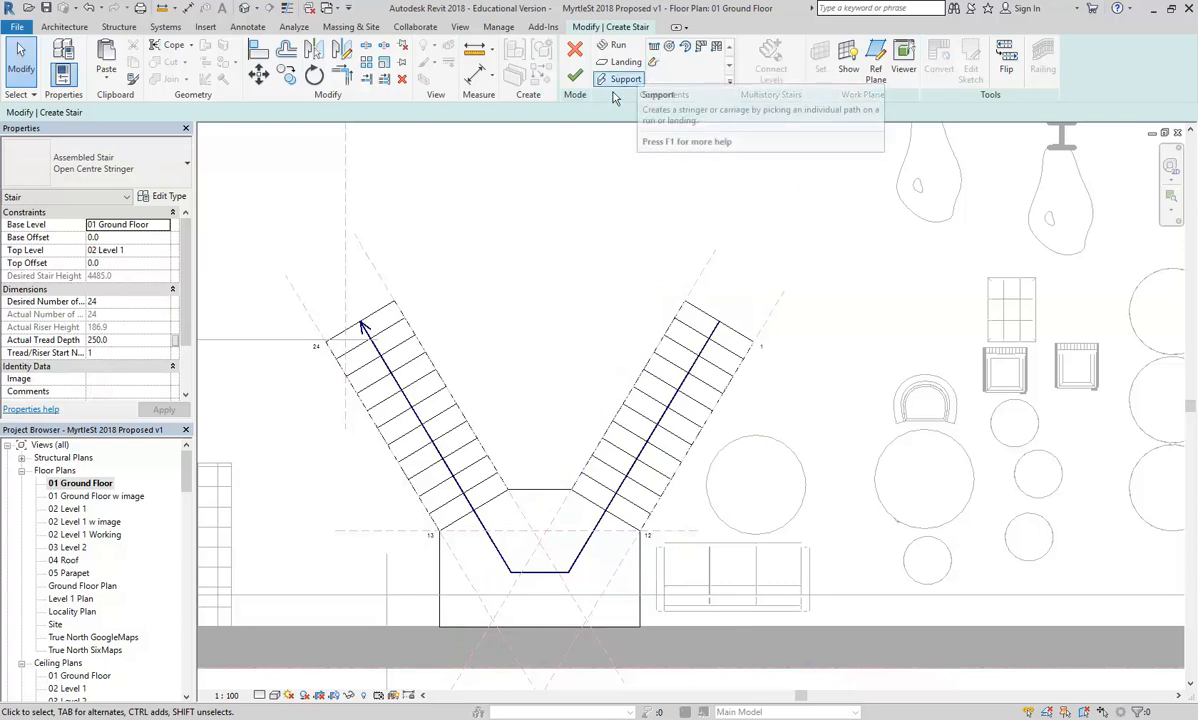
pyautogui.scroll(-1, 520, 384)
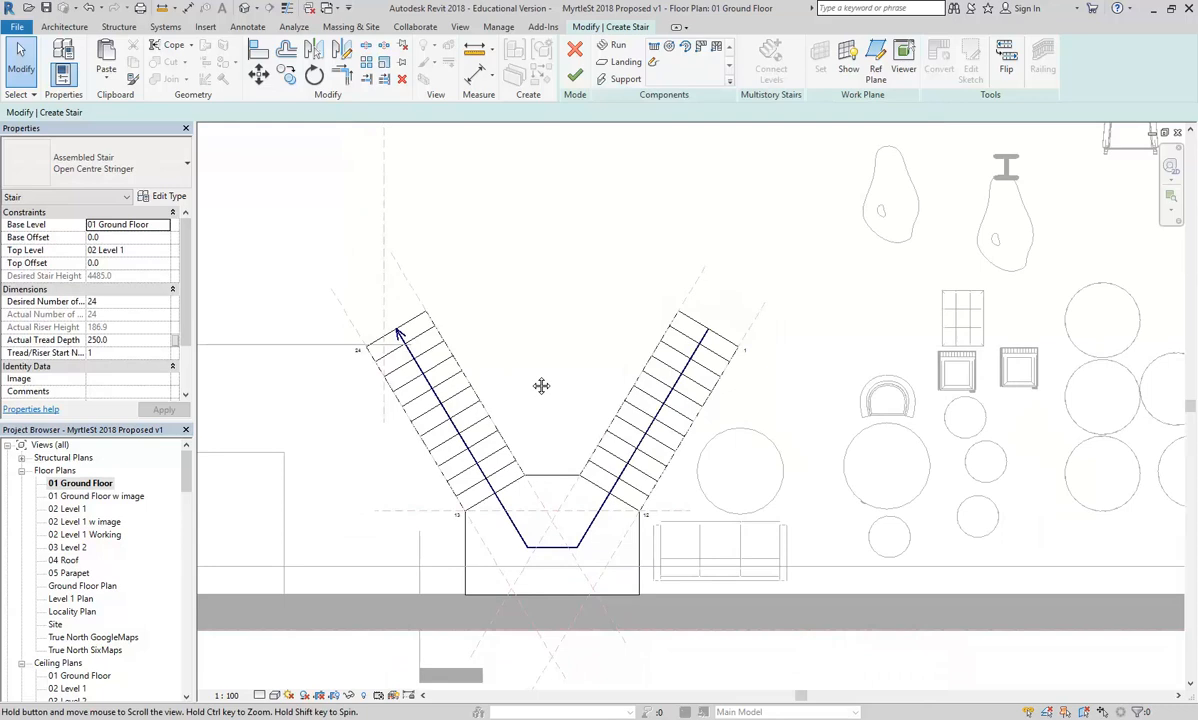
pyautogui.click(640, 428)
pyautogui.scroll(2, 532, 404)
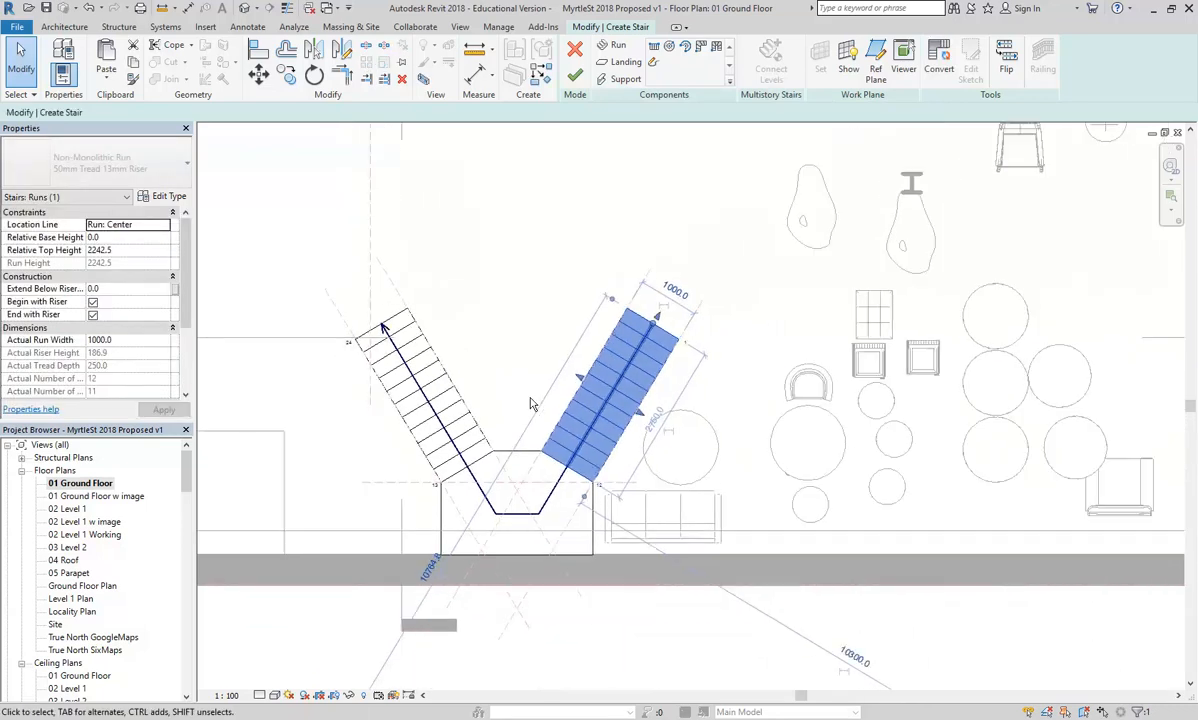
pyautogui.click(533, 224)
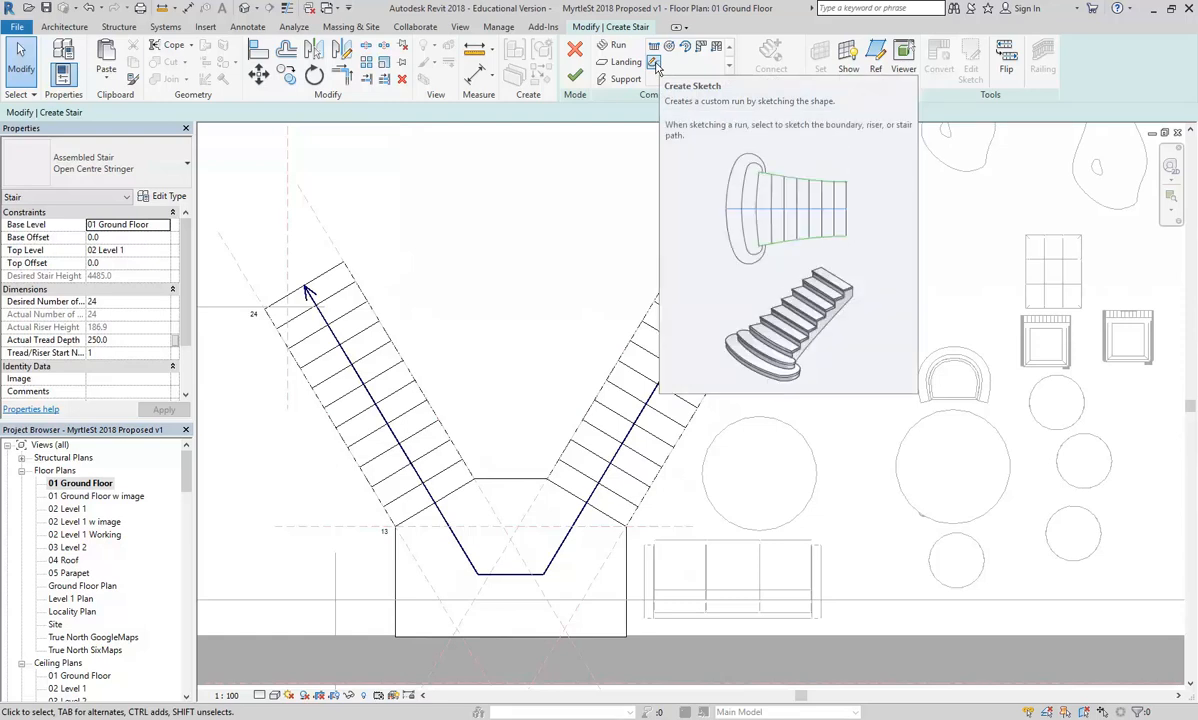
pyautogui.scroll(-2, 533, 369)
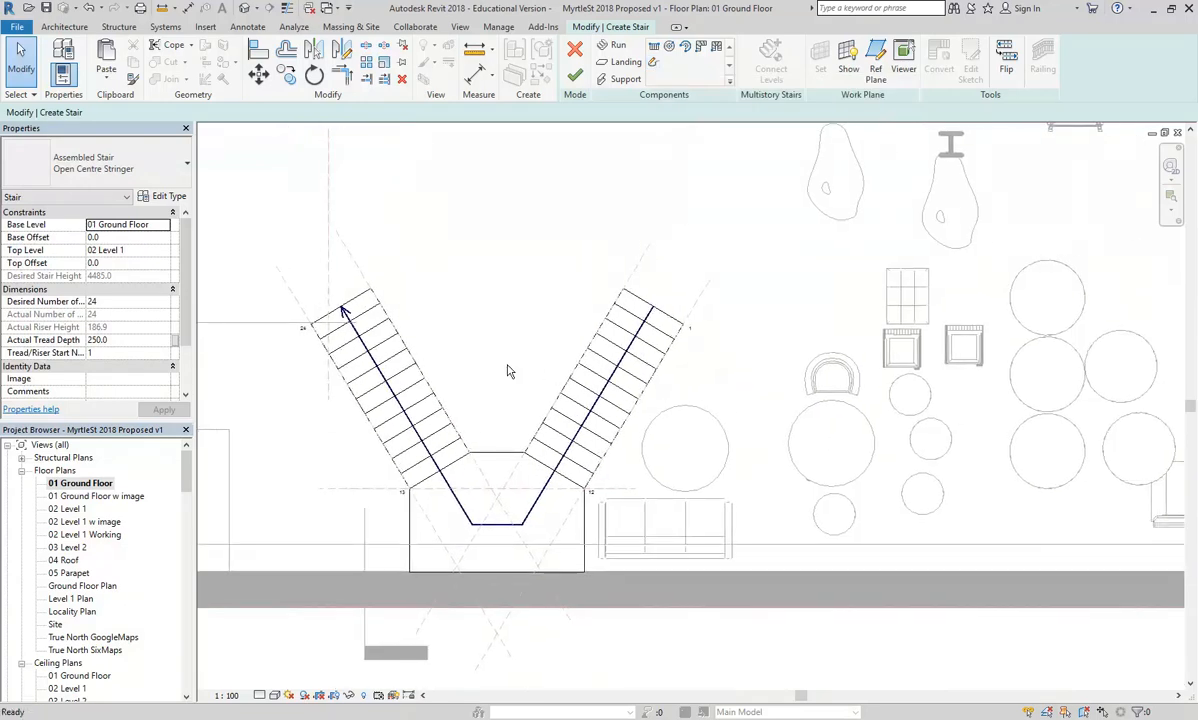
pyautogui.click(567, 403)
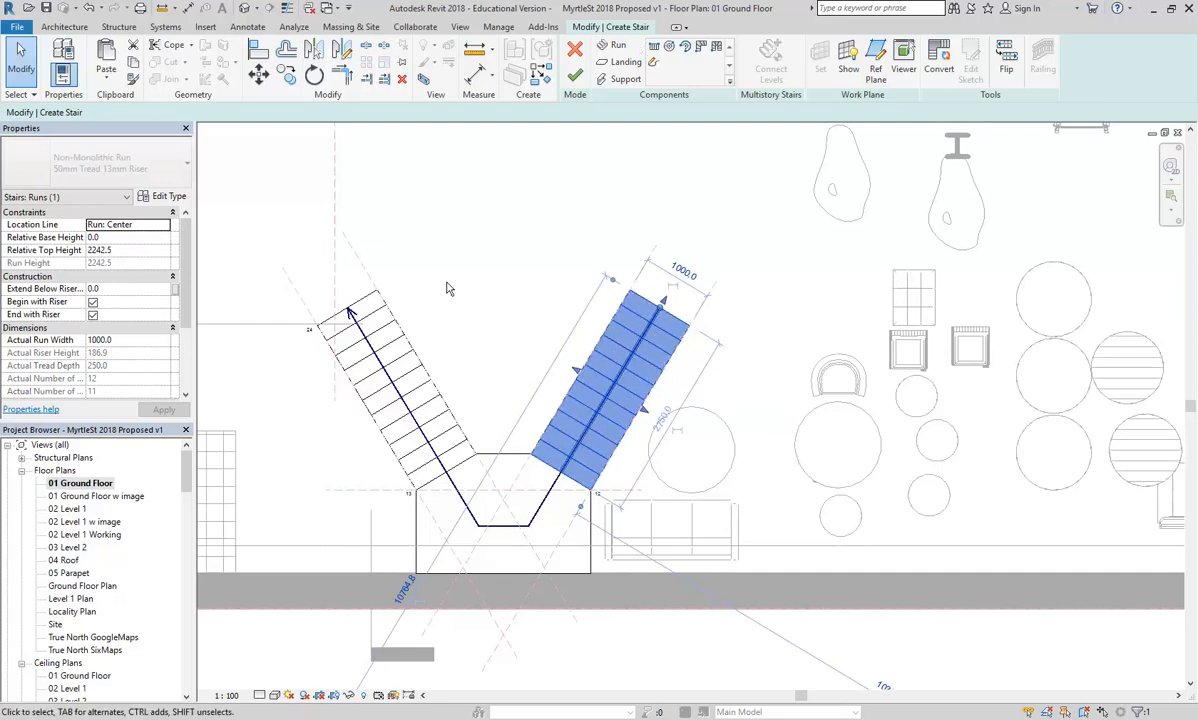
pyautogui.press('Escape')
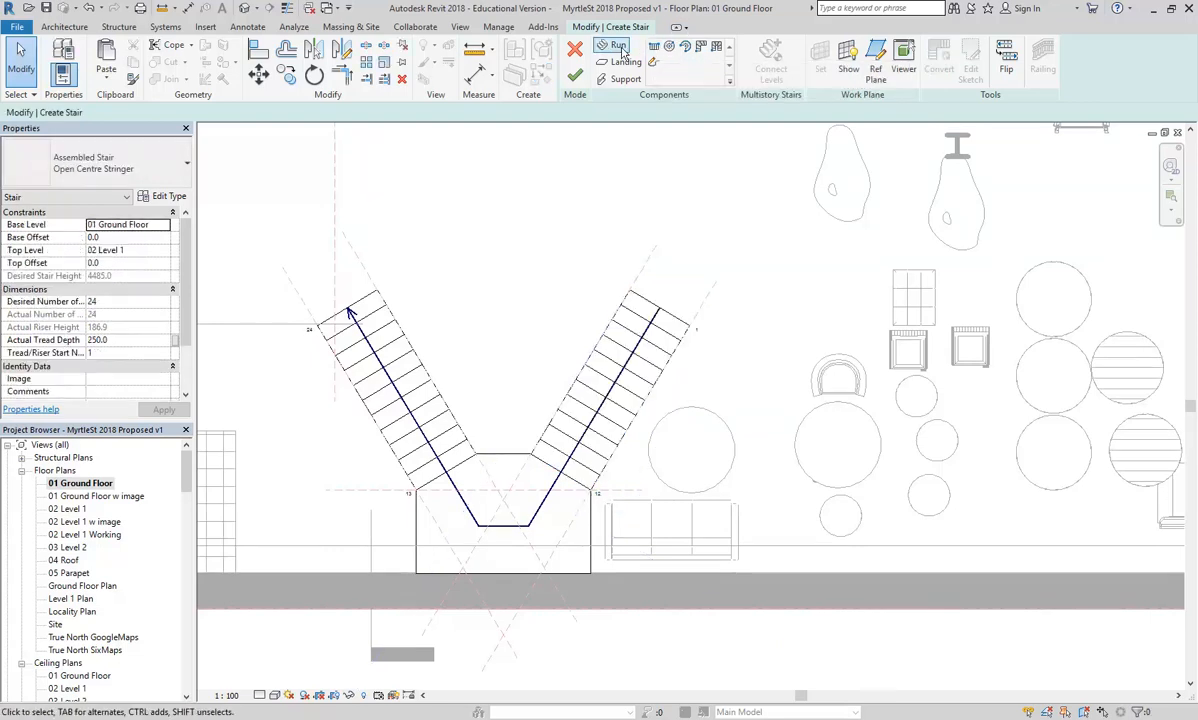
pyautogui.click(653, 48)
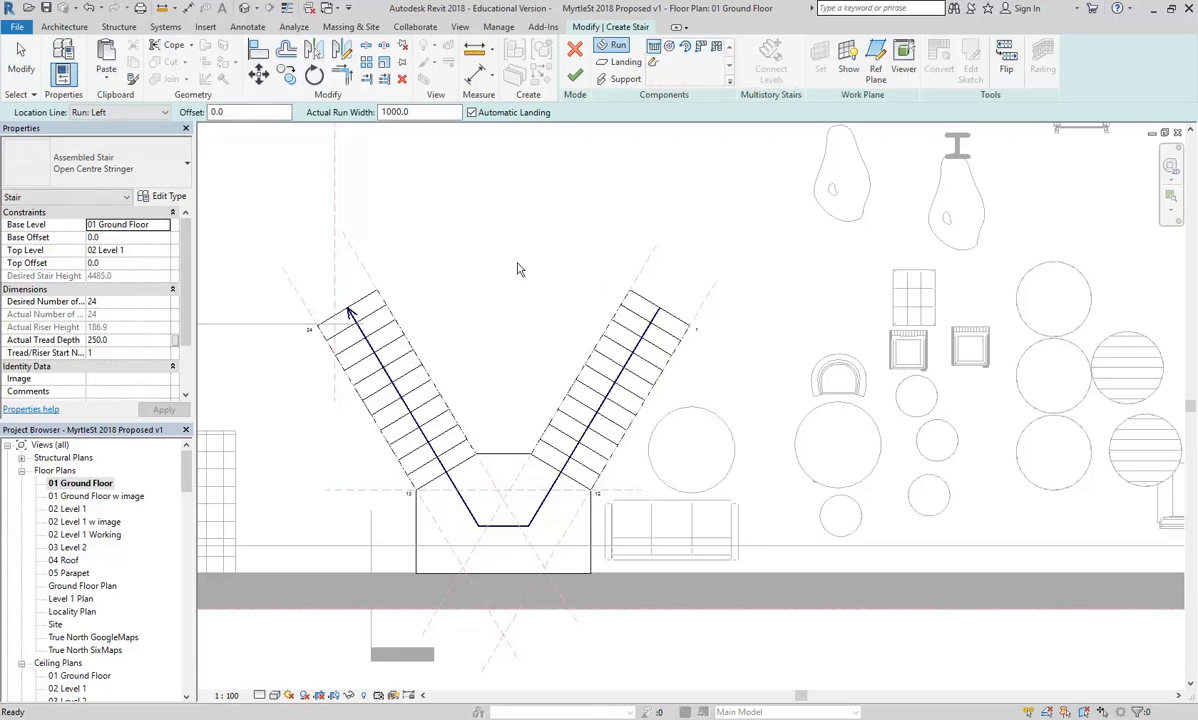
pyautogui.rightClick(508, 205)
pyautogui.rightClick(570, 216)
pyautogui.click(605, 228)
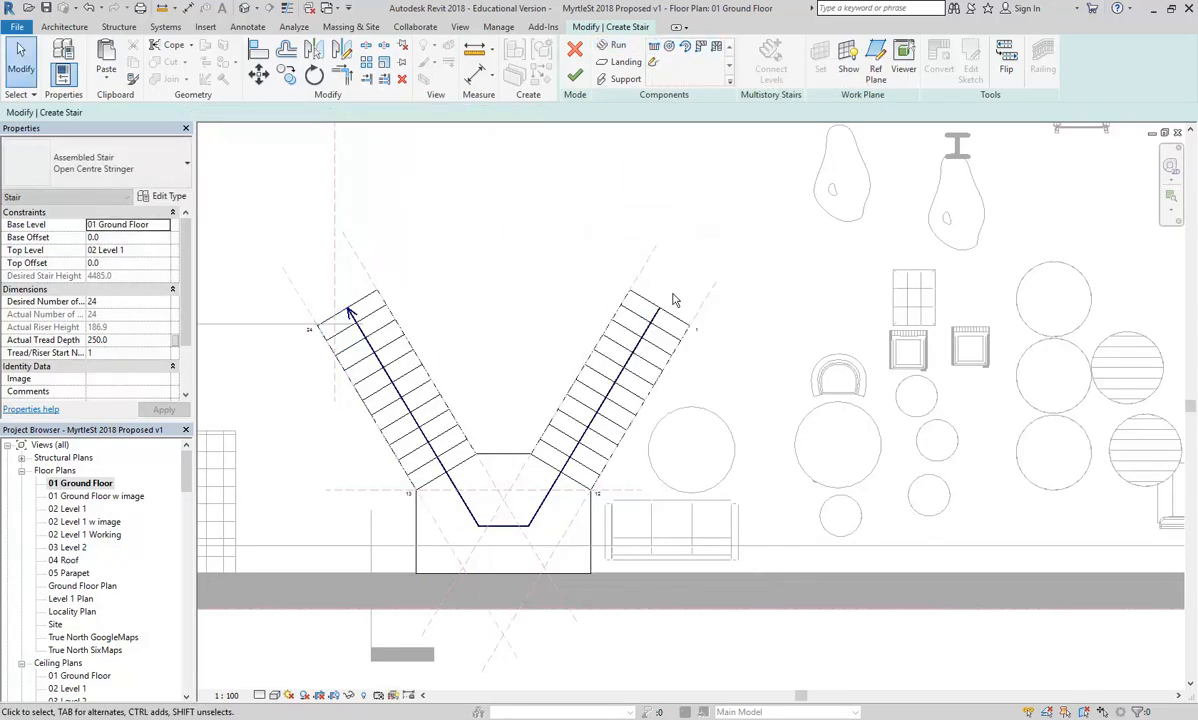
# Check the lower flight's adjustment handles in plan and finish the stair edit
pyautogui.click(672, 312)
pyautogui.scroll(2, 600, 268)
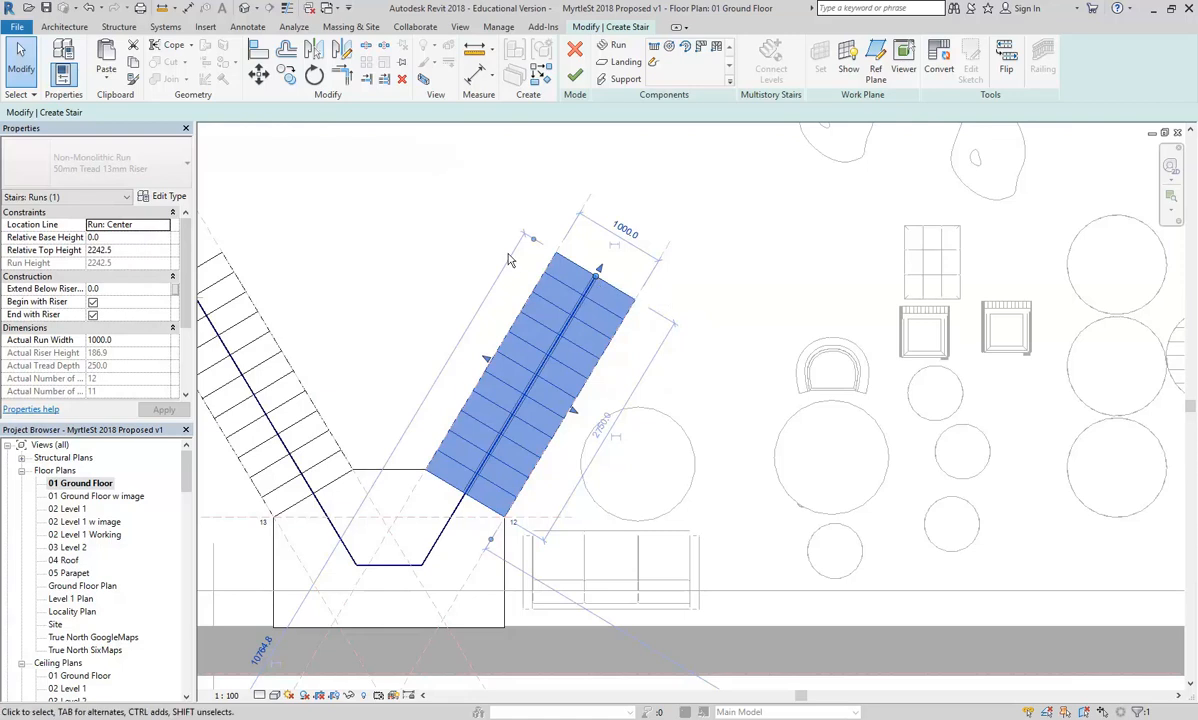
pyautogui.scroll(-3, 760, 431)
pyautogui.click(520, 302)
pyautogui.scroll(-2, 521, 298)
pyautogui.click(575, 76)
pyautogui.scroll(-3, 520, 332)
pyautogui.moveTo(522, 334); pyautogui.dragTo(554, 368, button='middle')
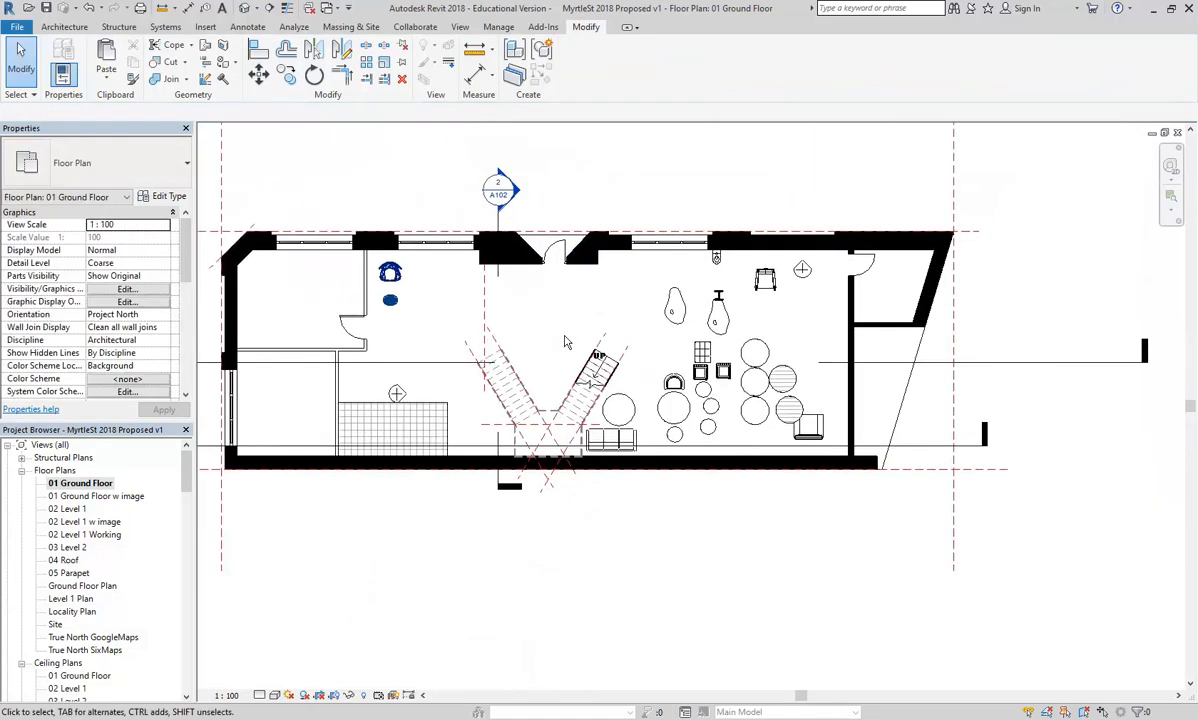
# Draw a diagonal building section roughly parallel to the lower flight, move it past the upper flight, and open its view
pyautogui.click(269, 8)
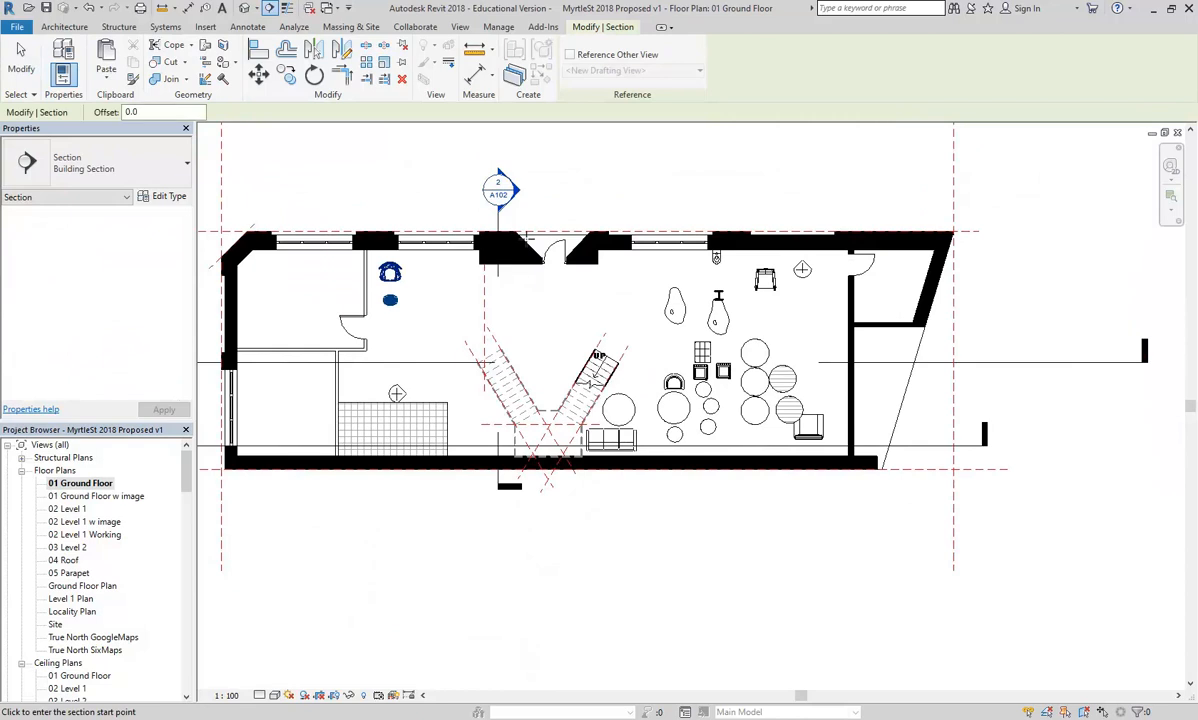
pyautogui.click(603, 304)
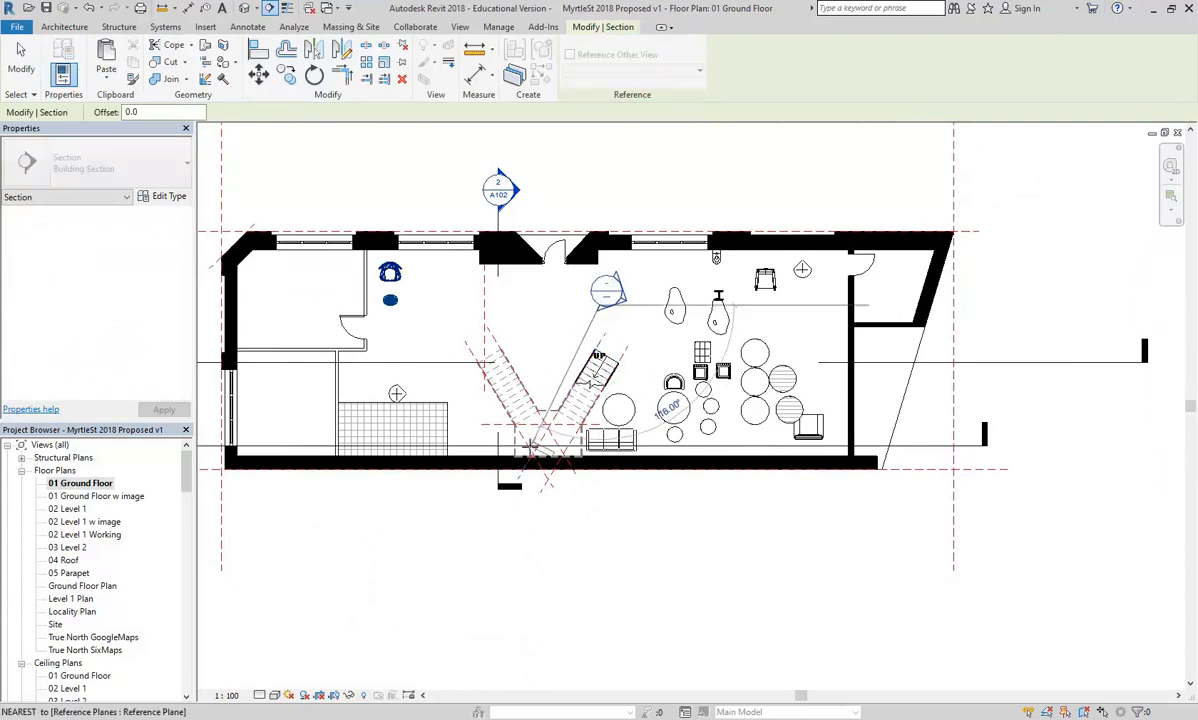
pyautogui.click(459, 531)
pyautogui.moveTo(550, 378); pyautogui.dragTo(478, 334)
pyautogui.rightClick(509, 288)
pyautogui.click(543, 371)
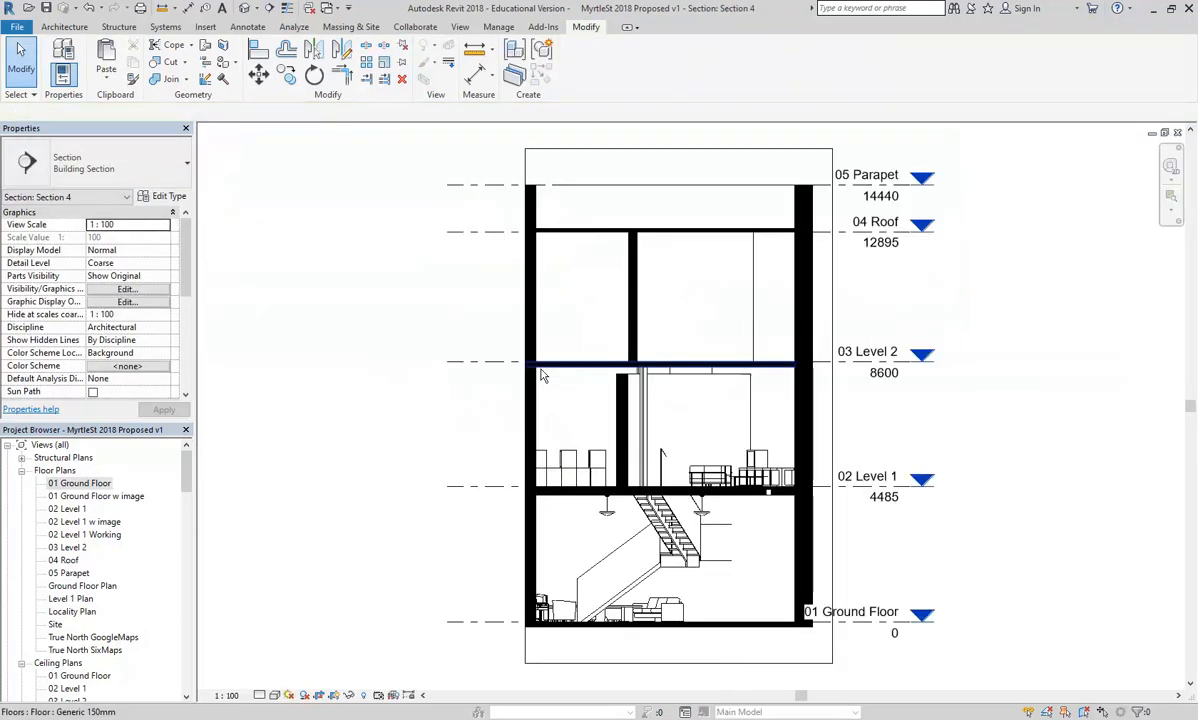
# Display the section view in Wireframe and open the assembled stair for editing
pyautogui.scroll(4, 631, 515)
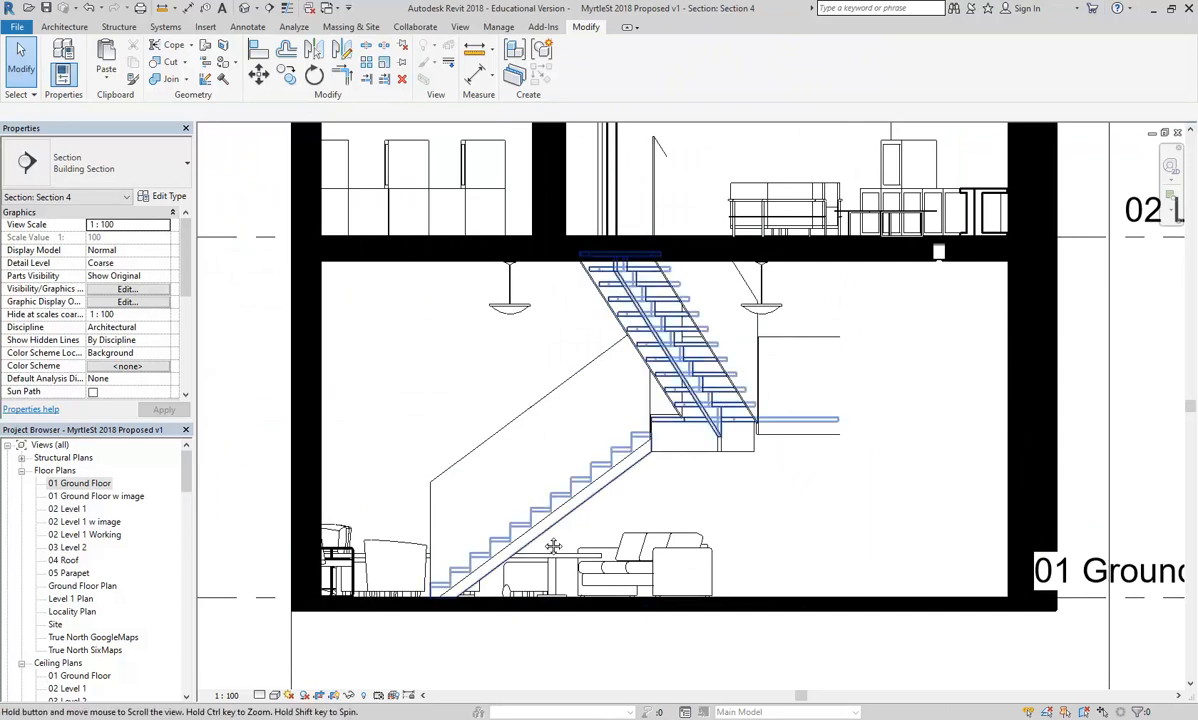
pyautogui.scroll(1, 548, 473)
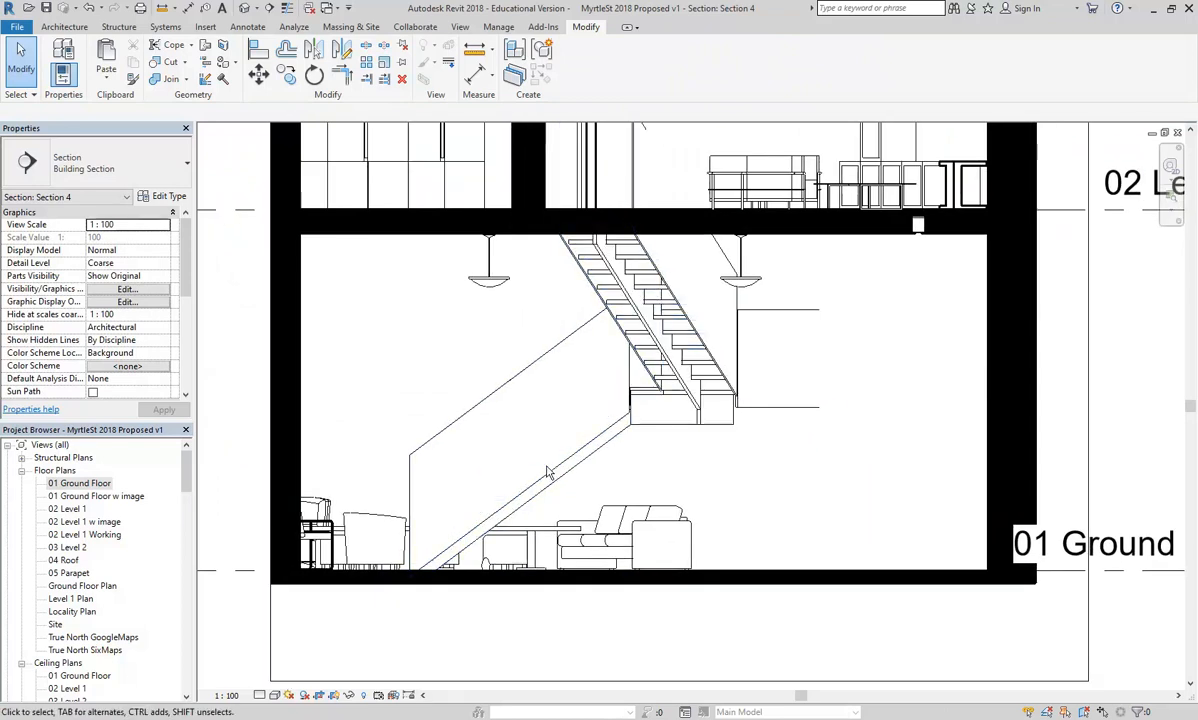
pyautogui.click(274, 695)
pyautogui.click(300, 570)
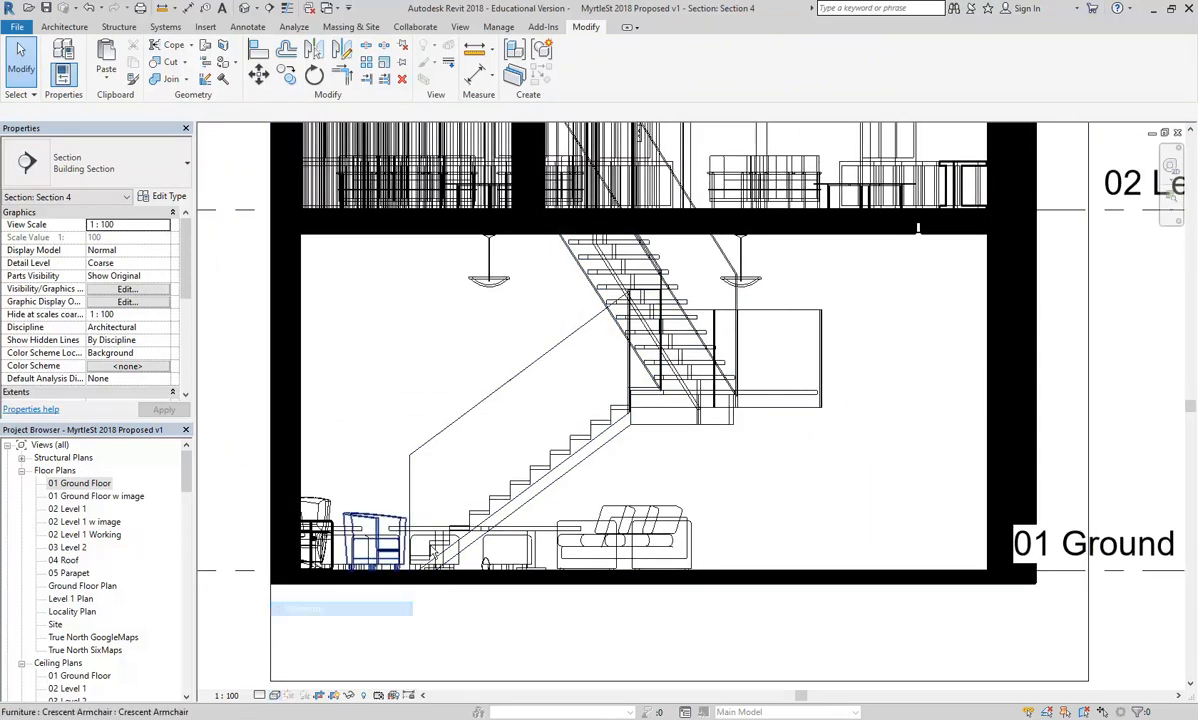
pyautogui.click(497, 505)
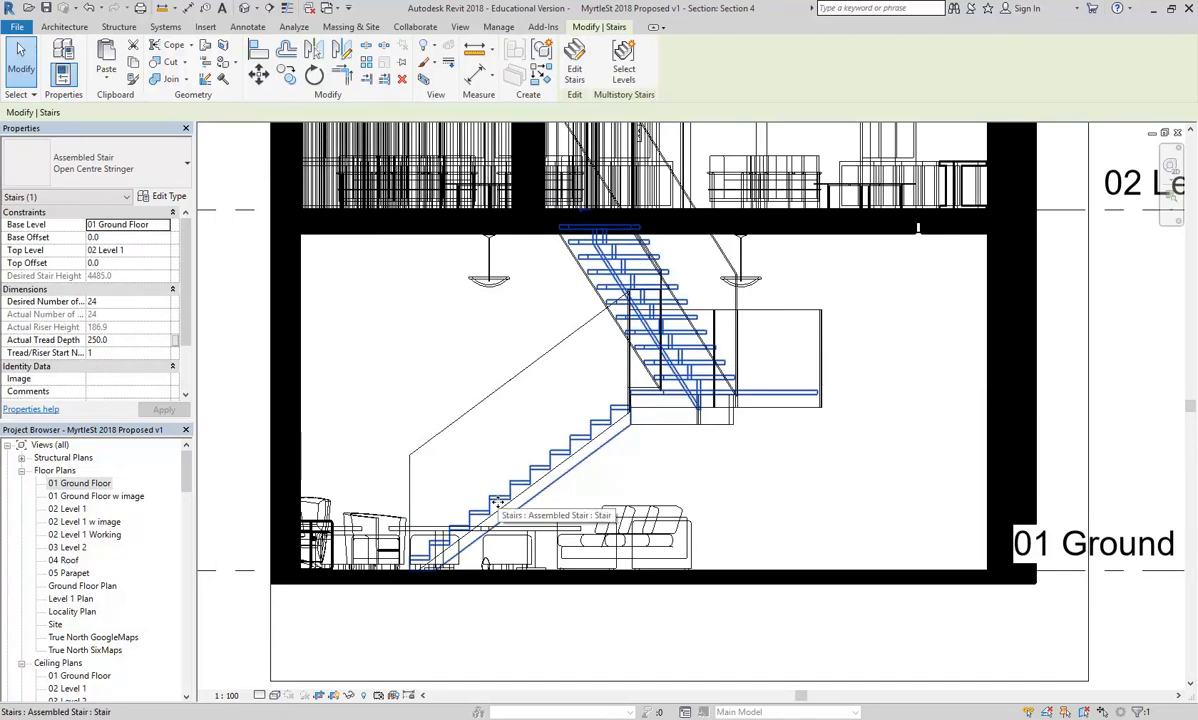
pyautogui.click(573, 60)
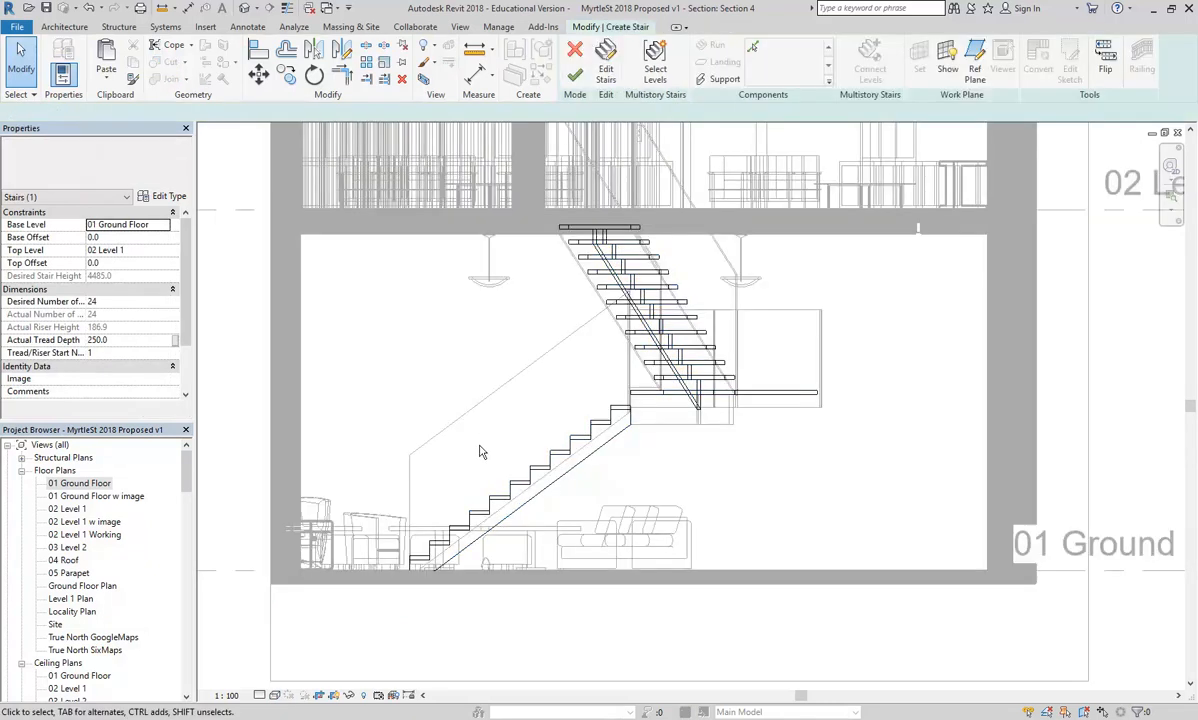
# Try shortening the lower flight from its bottom end to a run length of 2000 mm, and undo the change
pyautogui.click(497, 508)
pyautogui.scroll(2, 478, 465)
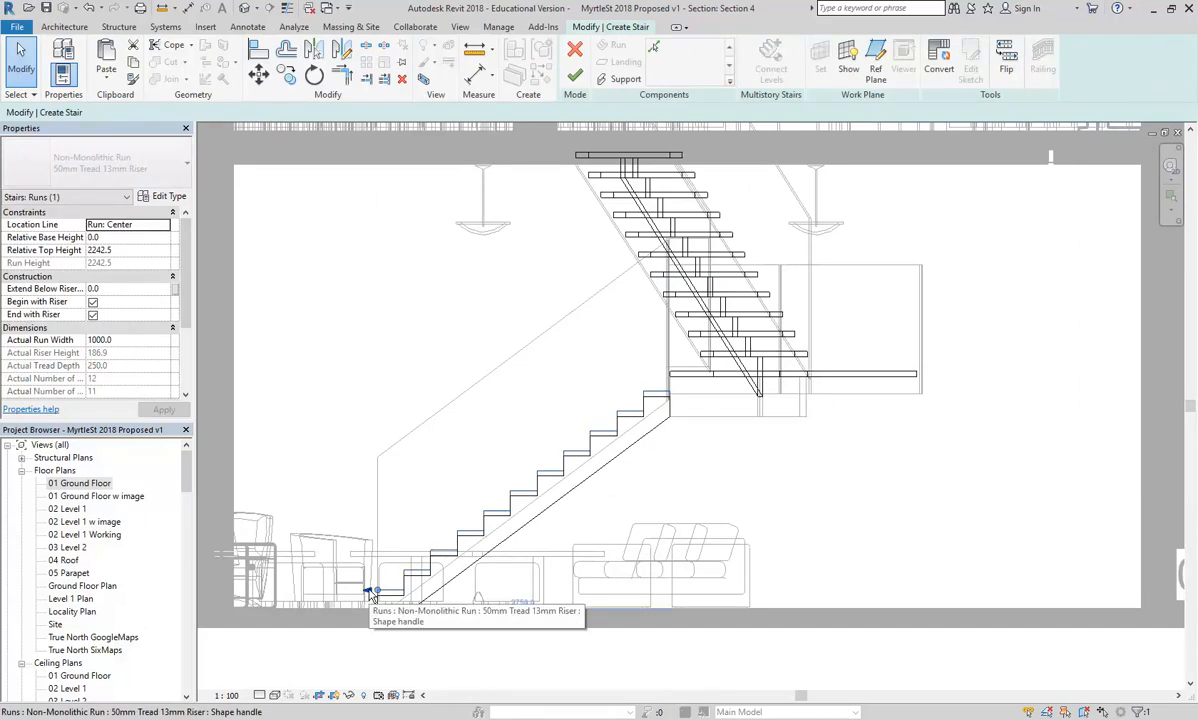
pyautogui.moveTo(371, 593); pyautogui.dragTo(470, 572)
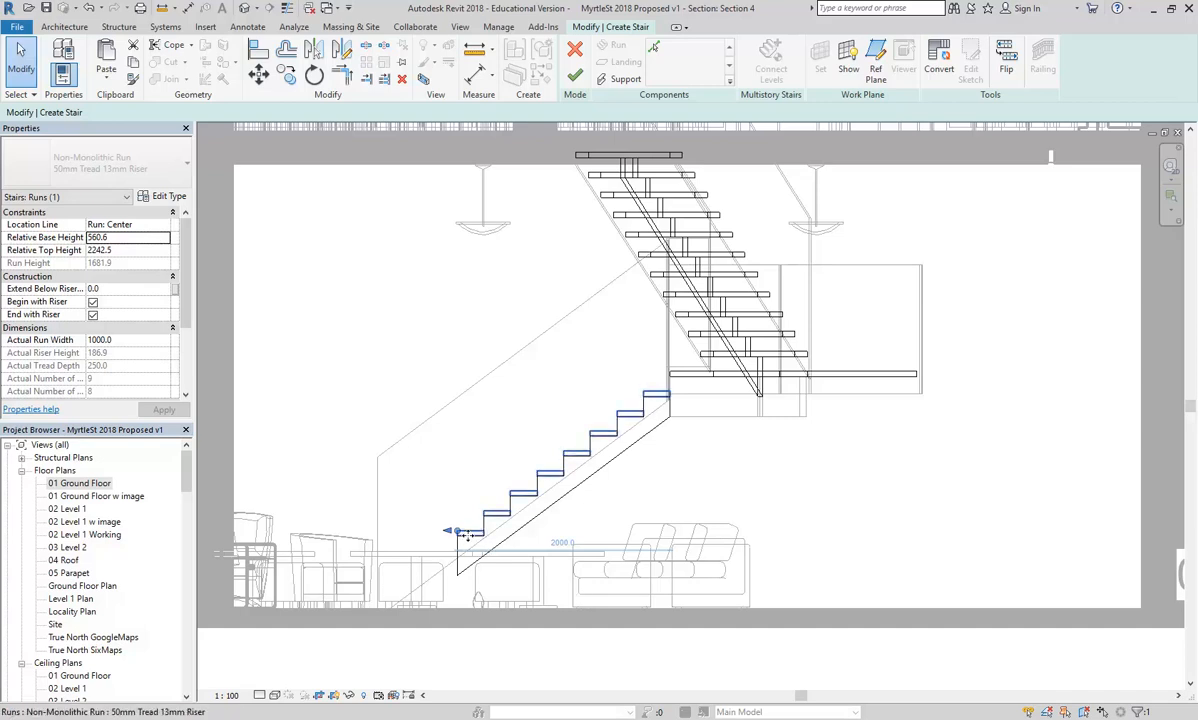
pyautogui.click(89, 8)
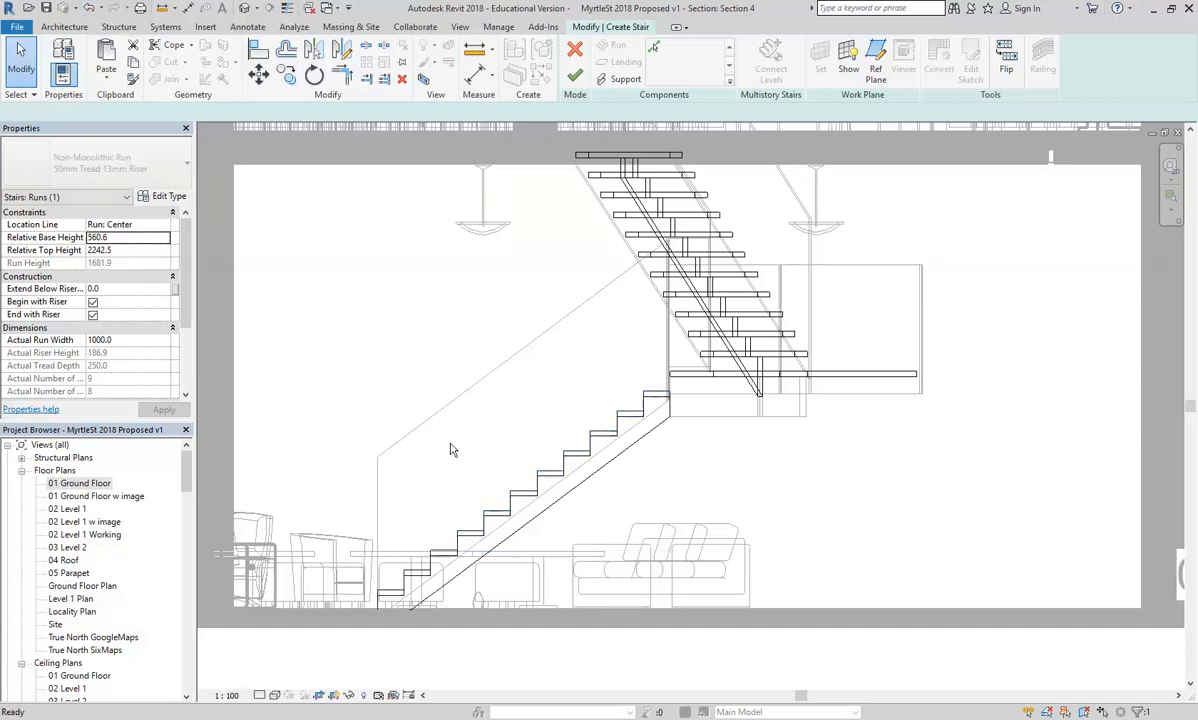
# Try lengthening the lower flight at its bottom end to 15 risers, and undo the change
pyautogui.click(500, 516)
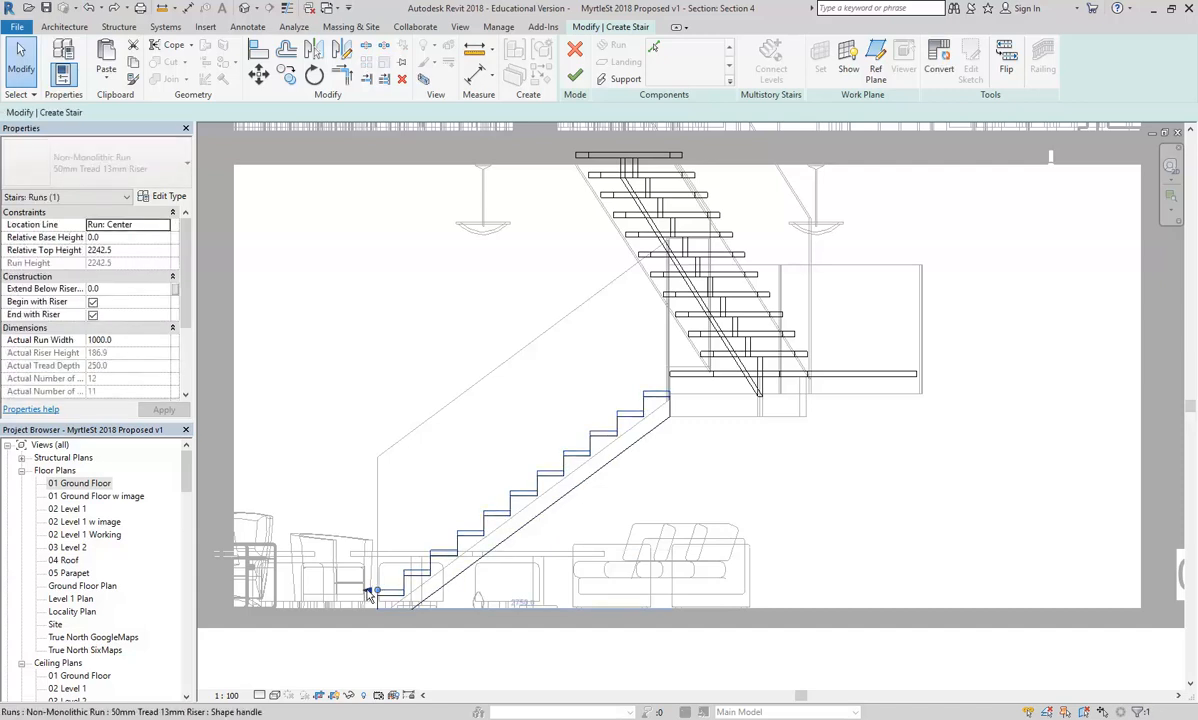
pyautogui.moveTo(370, 594)
pyautogui.mouseDown()
pyautogui.moveTo(535, 592)
pyautogui.moveTo(296, 592)
pyautogui.mouseUp()
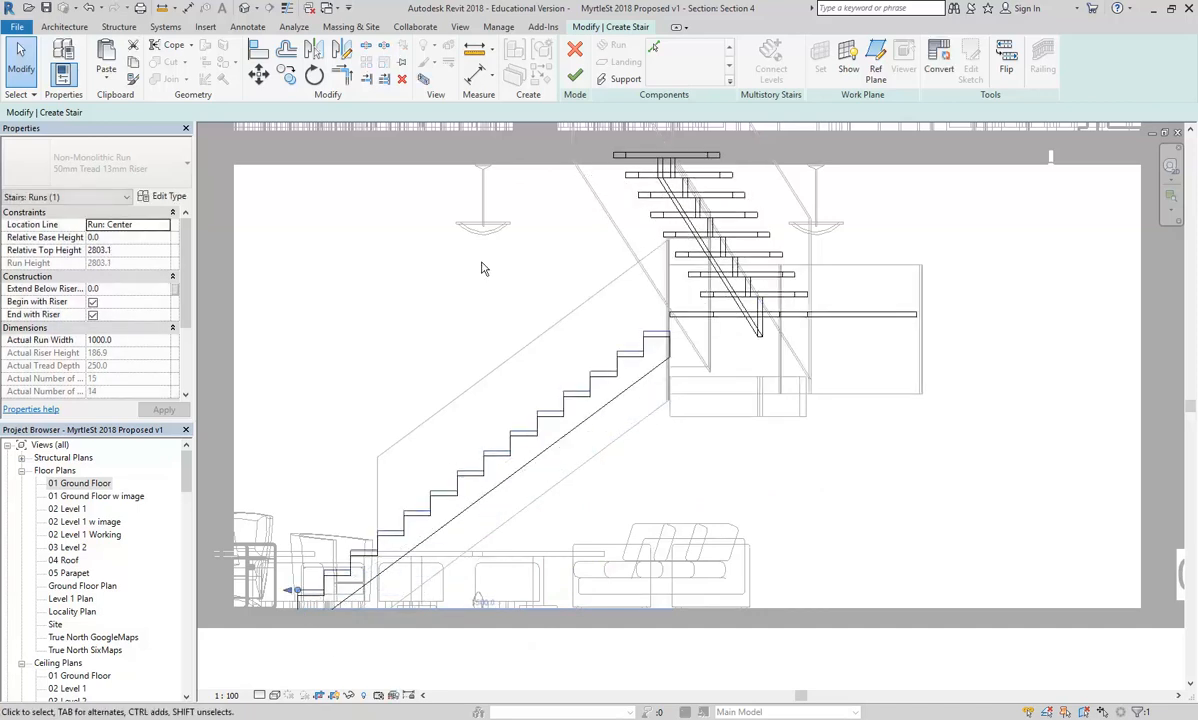
pyautogui.click(88, 8)
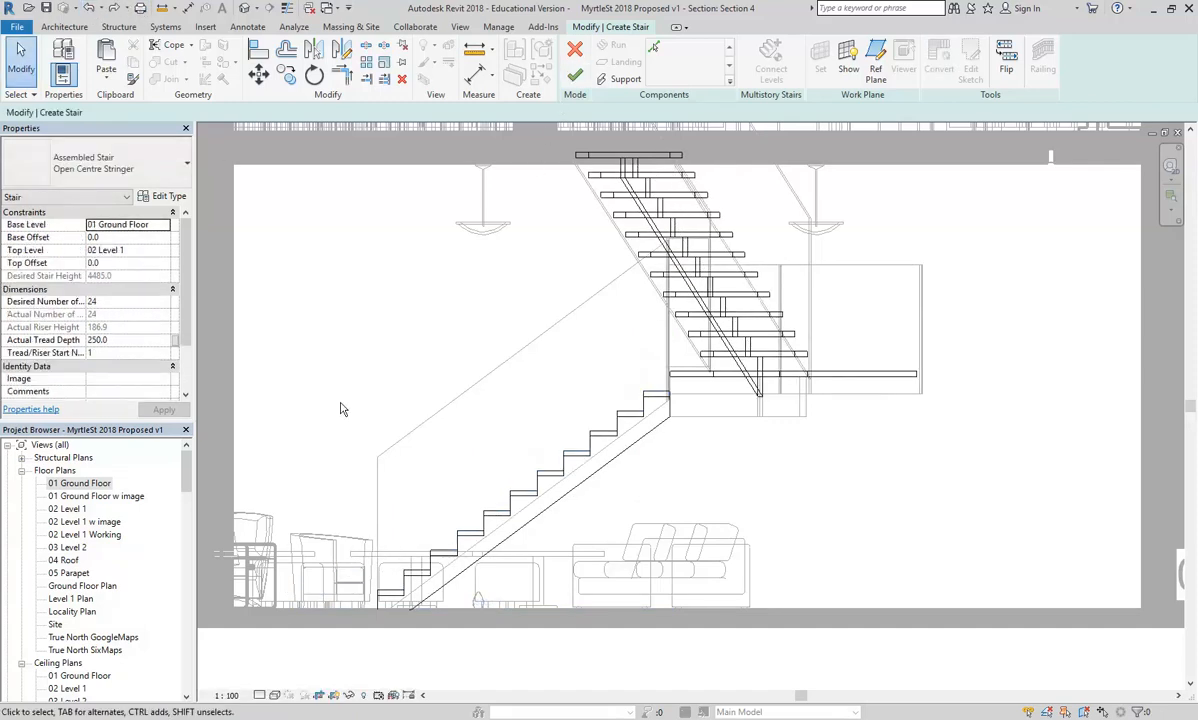
# Try shortening the upper flight from its top end to 7 risers, and undo the change
pyautogui.moveTo(458, 339); pyautogui.dragTo(420, 370, button='middle')
pyautogui.click(624, 215)
pyautogui.moveTo(624, 215); pyautogui.dragTo(559, 266, button='middle')
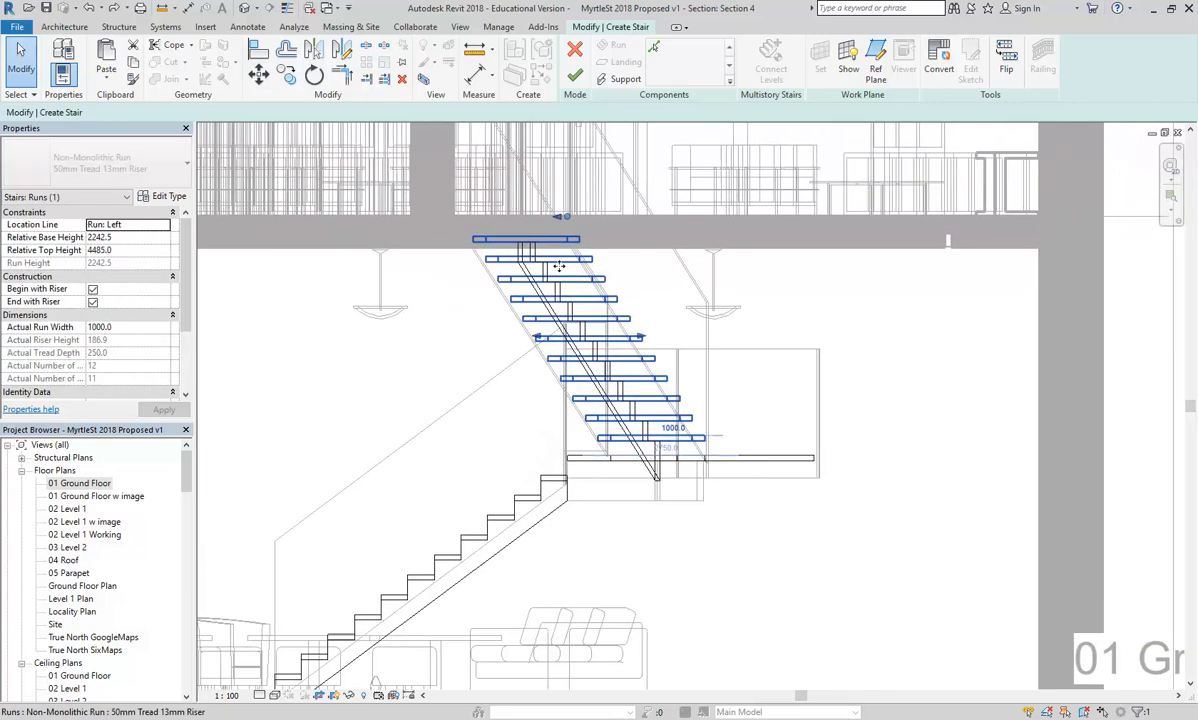
pyautogui.scroll(1, 559, 266)
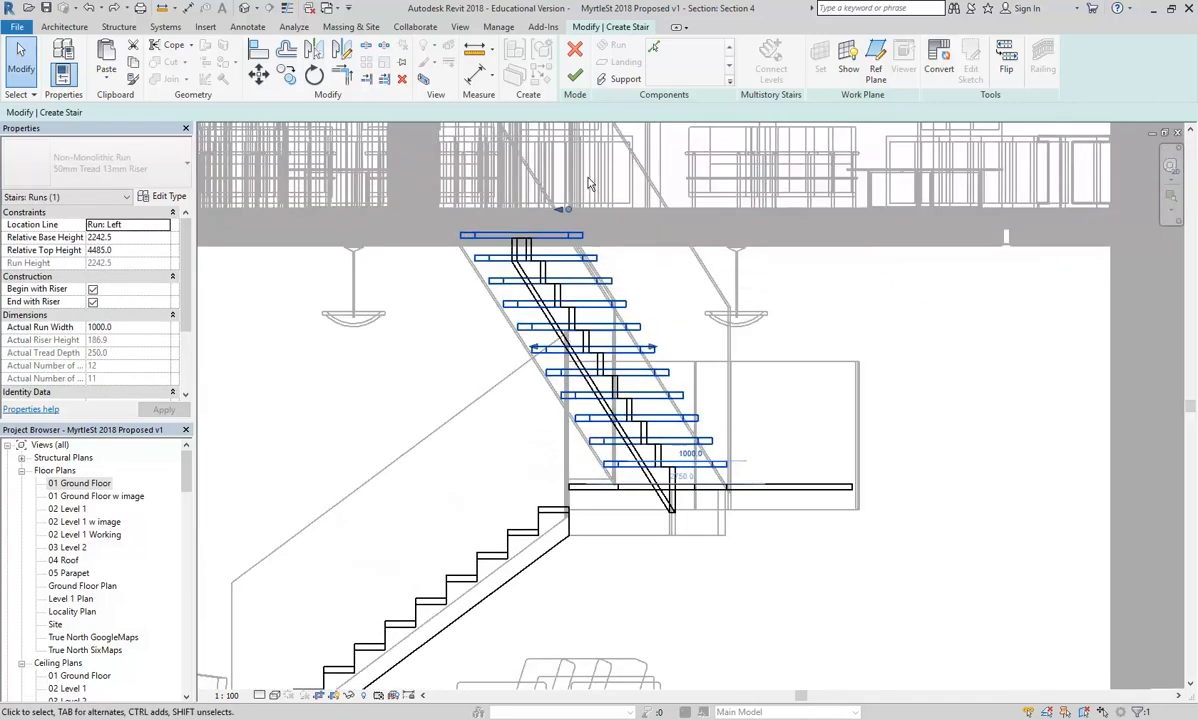
pyautogui.moveTo(569, 209); pyautogui.dragTo(640, 289)
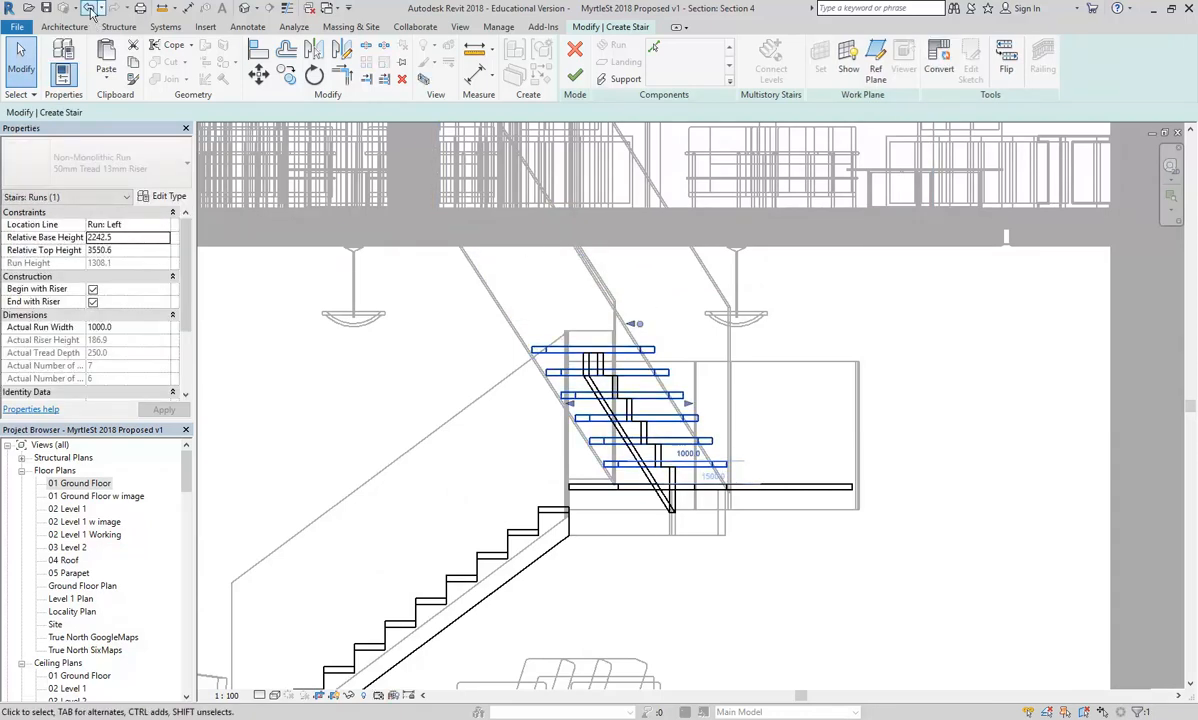
pyautogui.click(91, 12)
# Try shortening the upper flight by two treads at its top end so that the landing is raised, and undo the change
pyautogui.click(527, 235)
pyautogui.moveTo(558, 218); pyautogui.dragTo(690, 241)
pyautogui.click(892, 409)
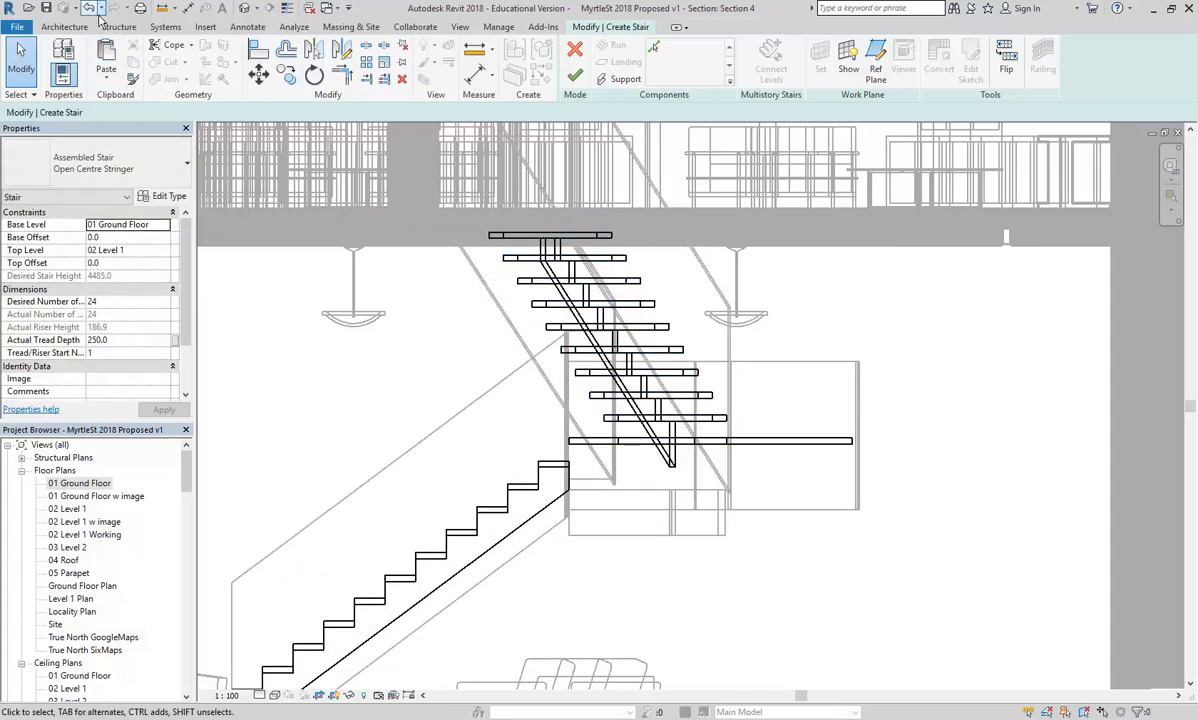
pyautogui.scroll(-2, 447, 359)
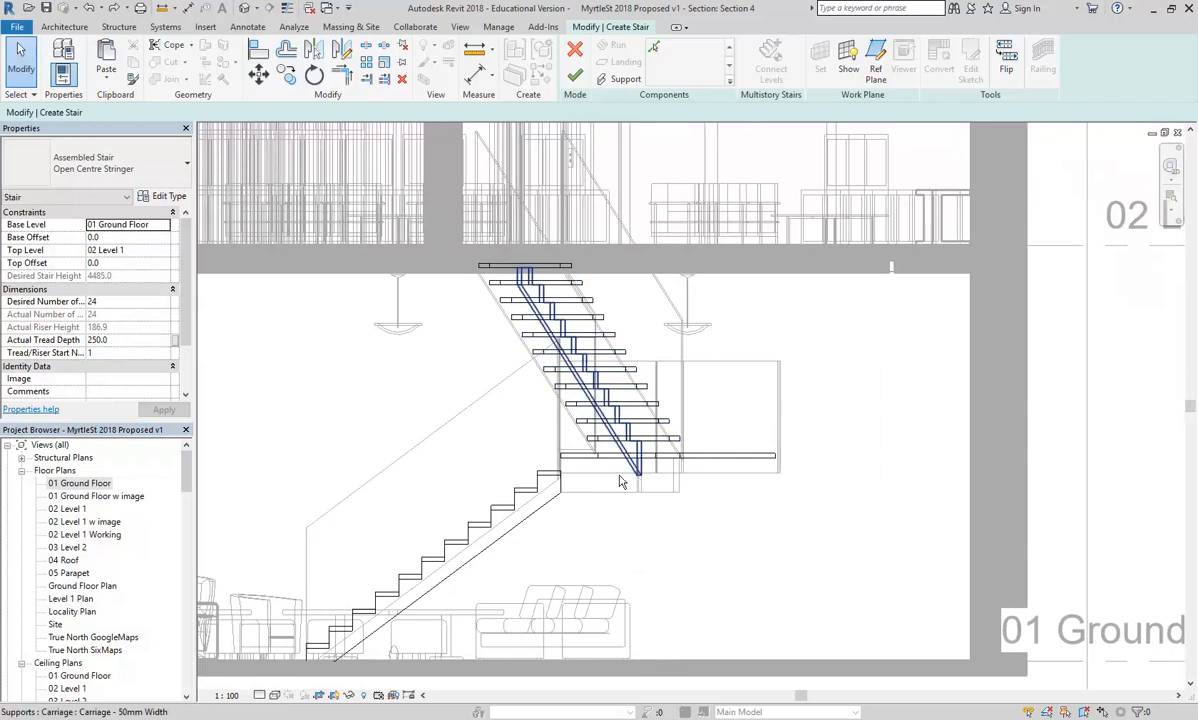
# Finish editing the assembled stair and open the 01 Ground Floor plan at the stair area
pyautogui.click(577, 77)
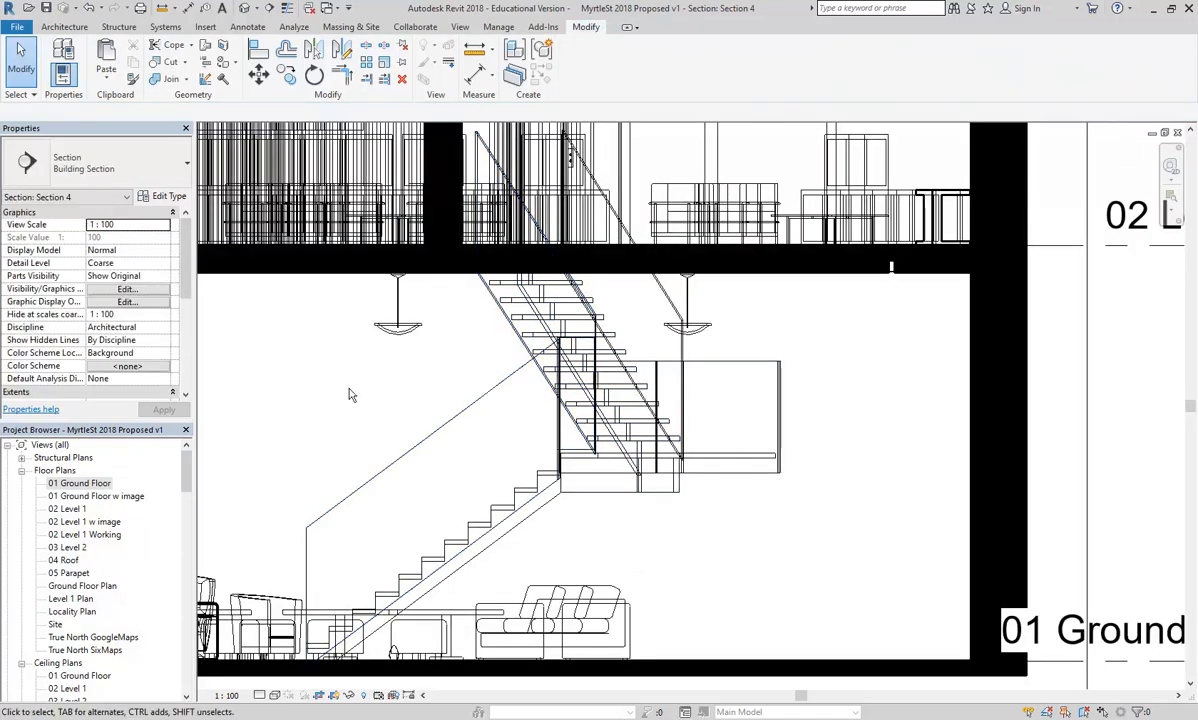
pyautogui.doubleClick(77, 485)
pyautogui.scroll(4, 561, 420)
pyautogui.scroll(4, 548, 408)
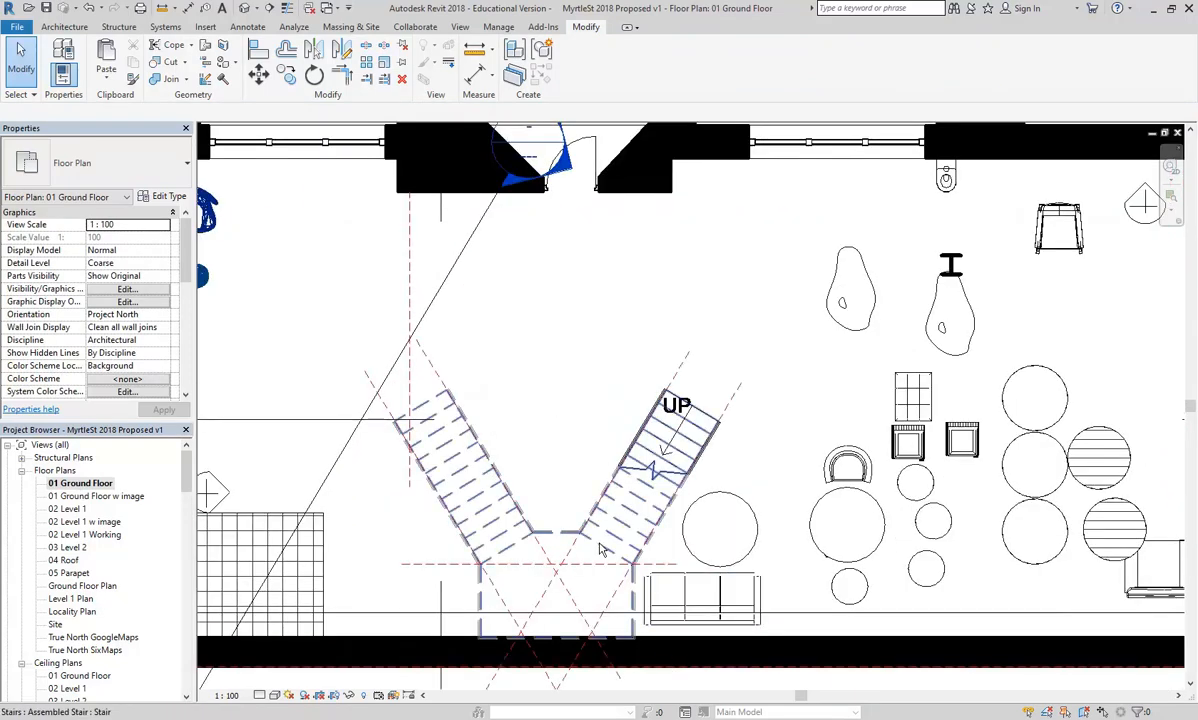
# Hide the assembled stair element in the ground floor plan
pyautogui.click(598, 543)
pyautogui.rightClick(598, 543)
pyautogui.moveTo(690, 293)
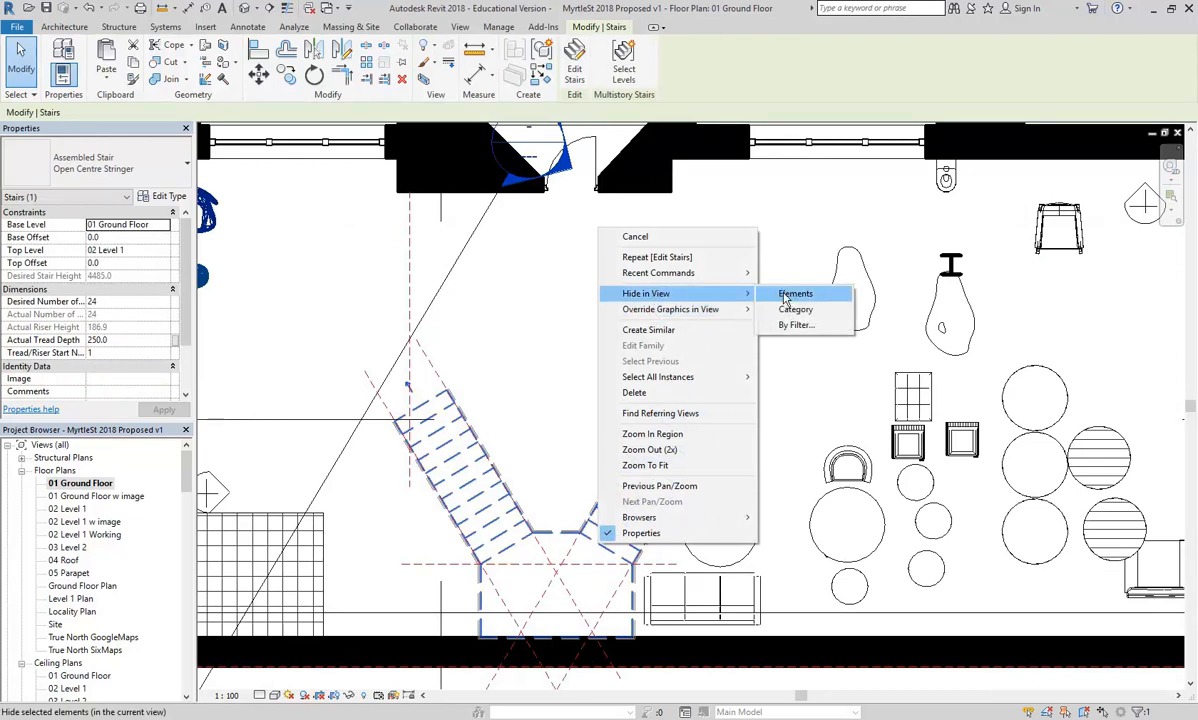
pyautogui.click(796, 294)
pyautogui.scroll(3, 567, 500)
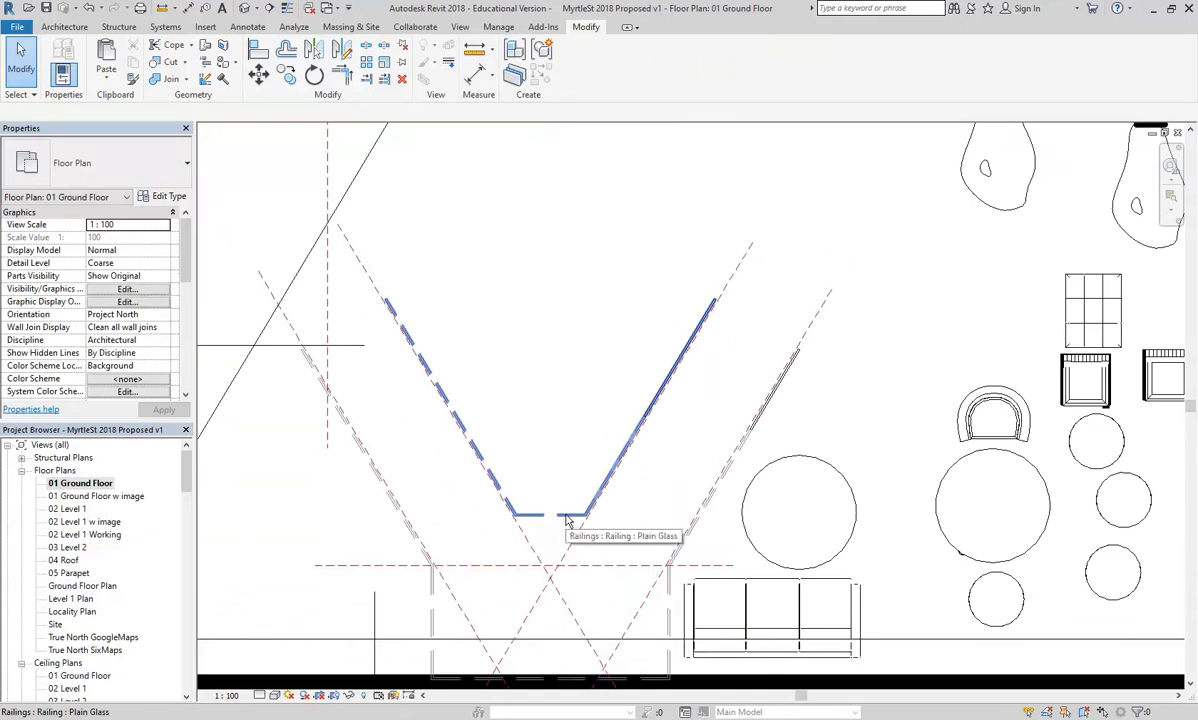
# Hide the inner and outer Plain Glass railings in the ground floor plan, leaving only the stair's reference planes
pyautogui.click(566, 517)
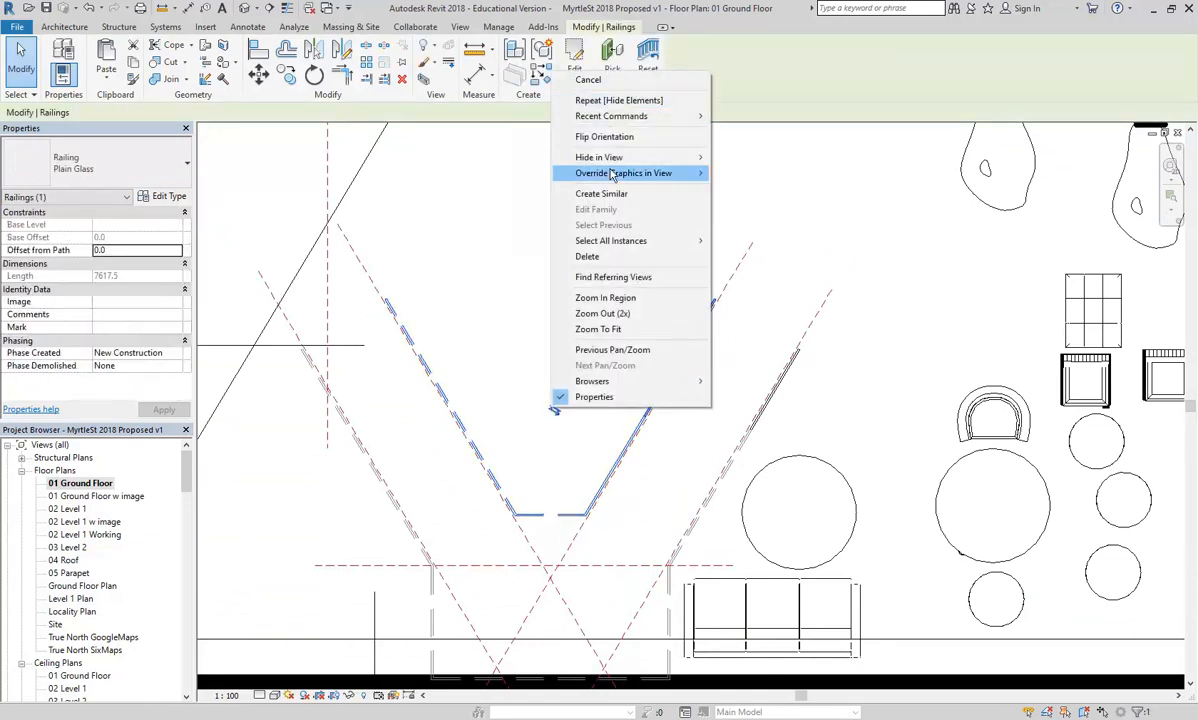
pyautogui.moveTo(600, 157)
pyautogui.click(748, 157)
pyautogui.scroll(3, 673, 410)
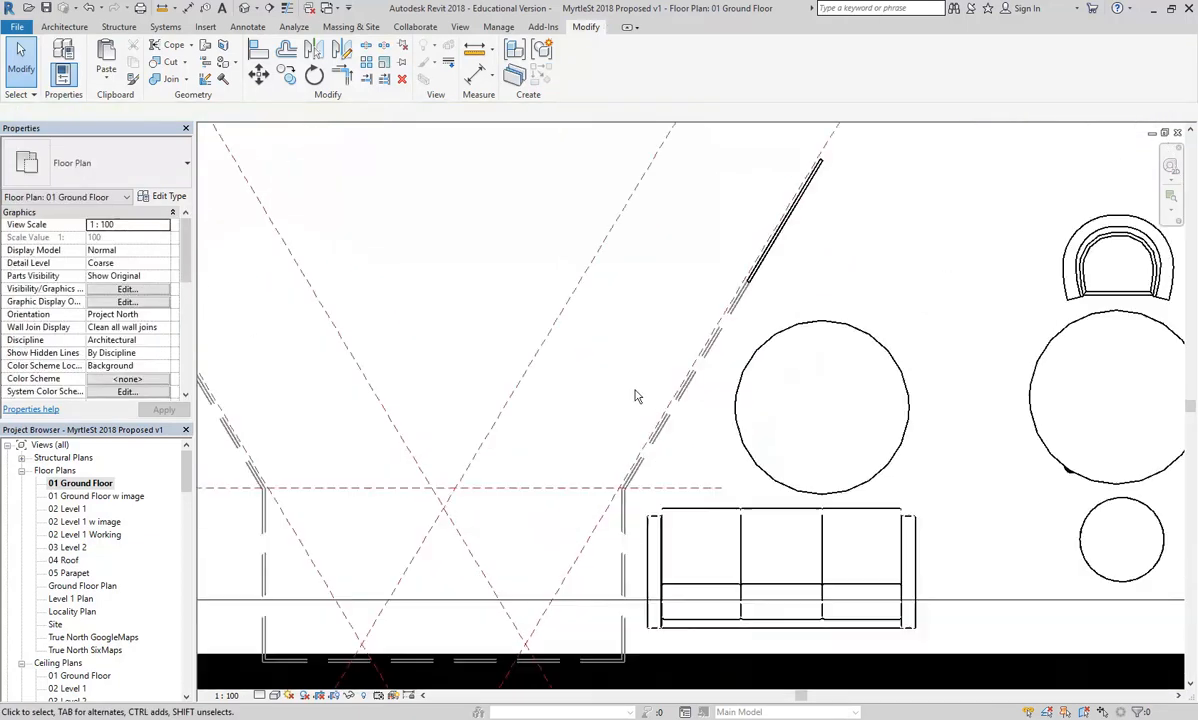
pyautogui.click(610, 383)
pyautogui.rightClick(605, 380)
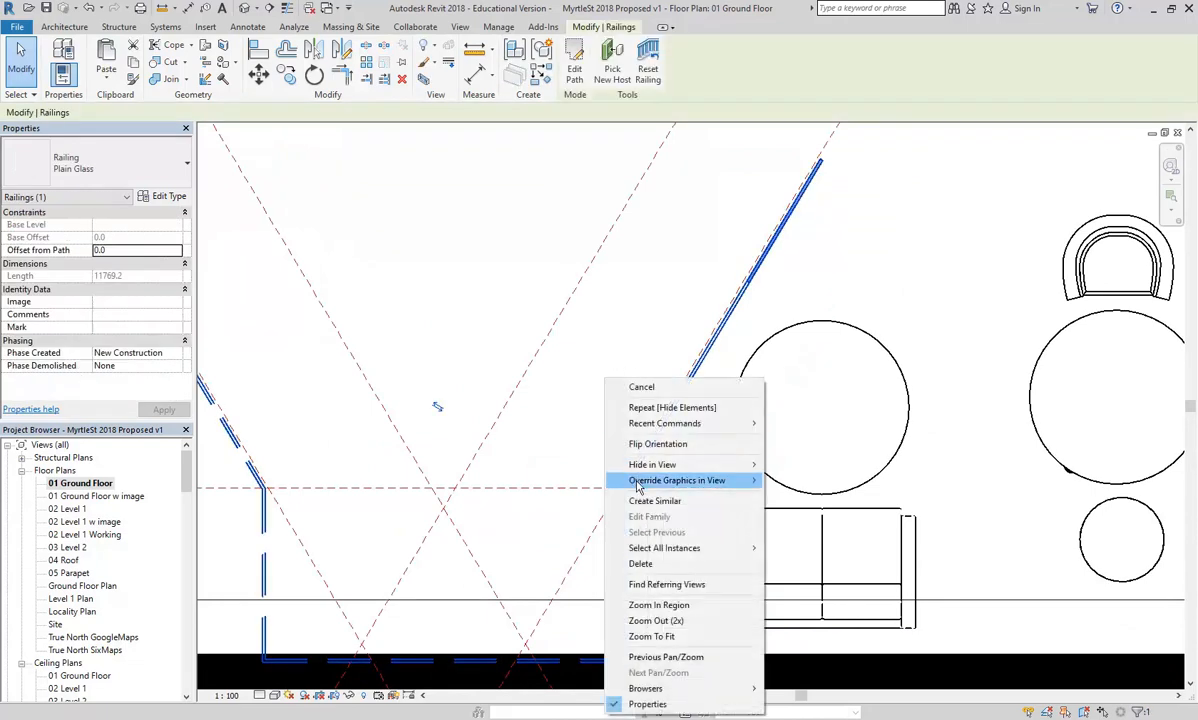
pyautogui.moveTo(700, 464)
pyautogui.click(790, 464)
pyautogui.scroll(-4, 534, 379)
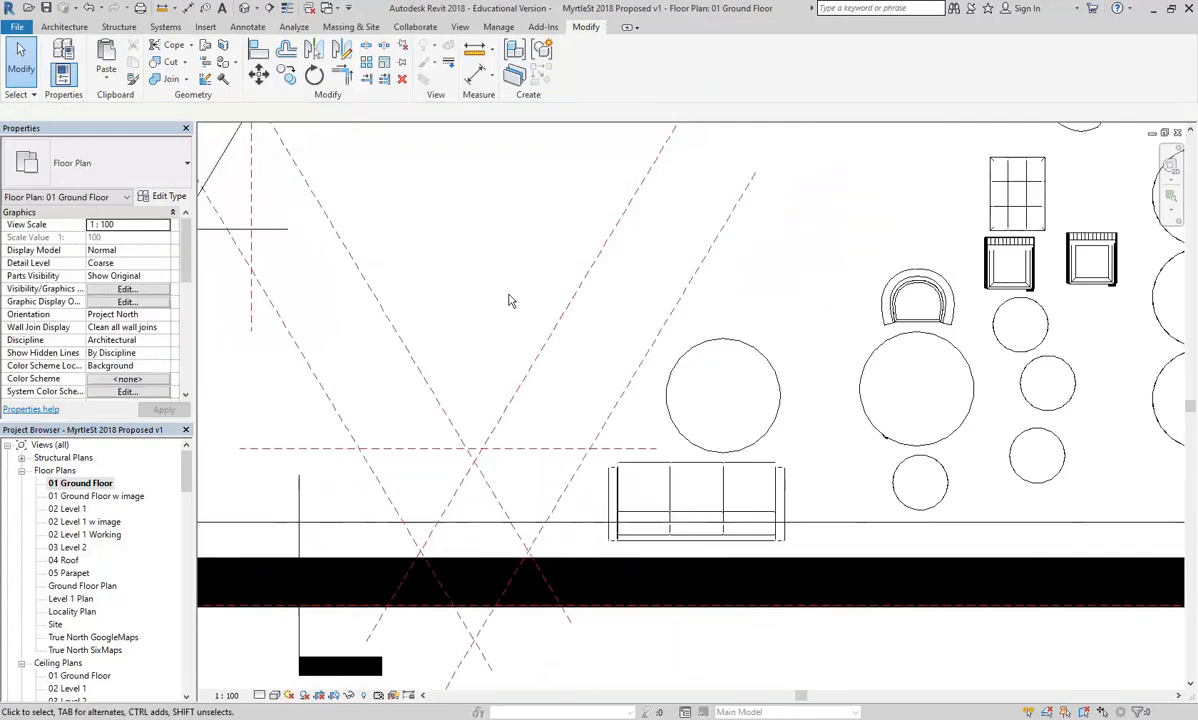
pyautogui.scroll(3, 527, 337)
pyautogui.scroll(1, 571, 381)
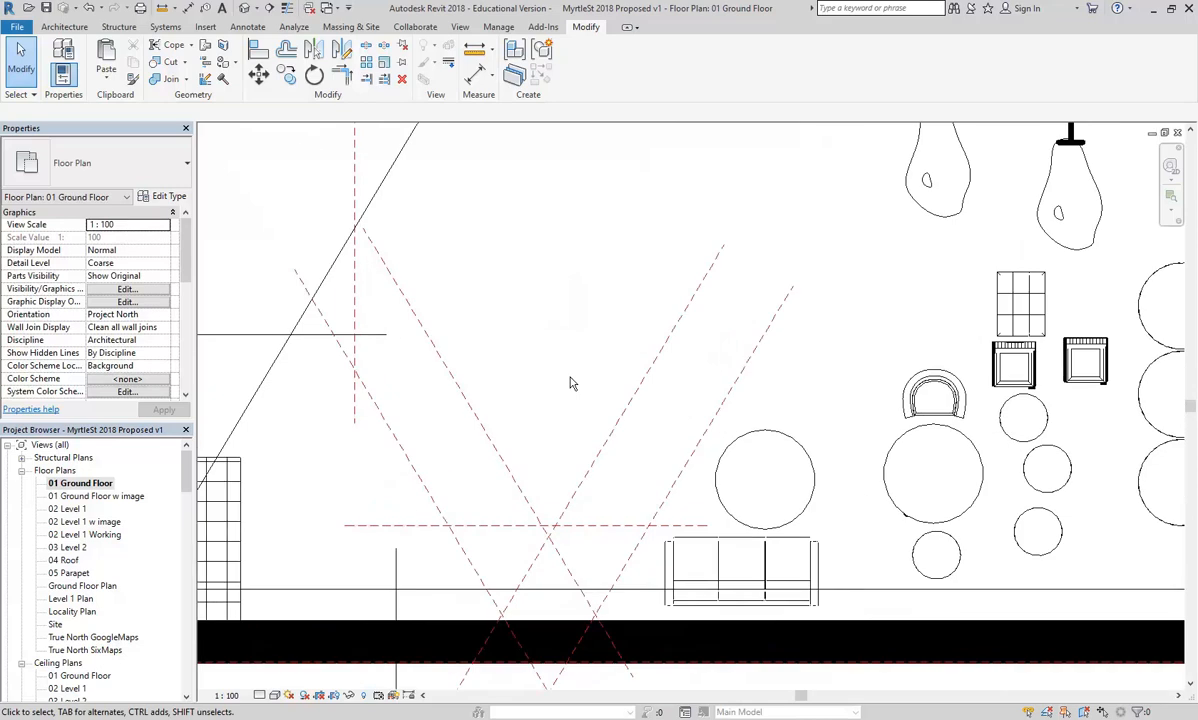
# Start a new stair from 01 Ground Floor to 02 Level 1 without saving the project, and switch its run to sketch mode
pyautogui.click(60, 28)
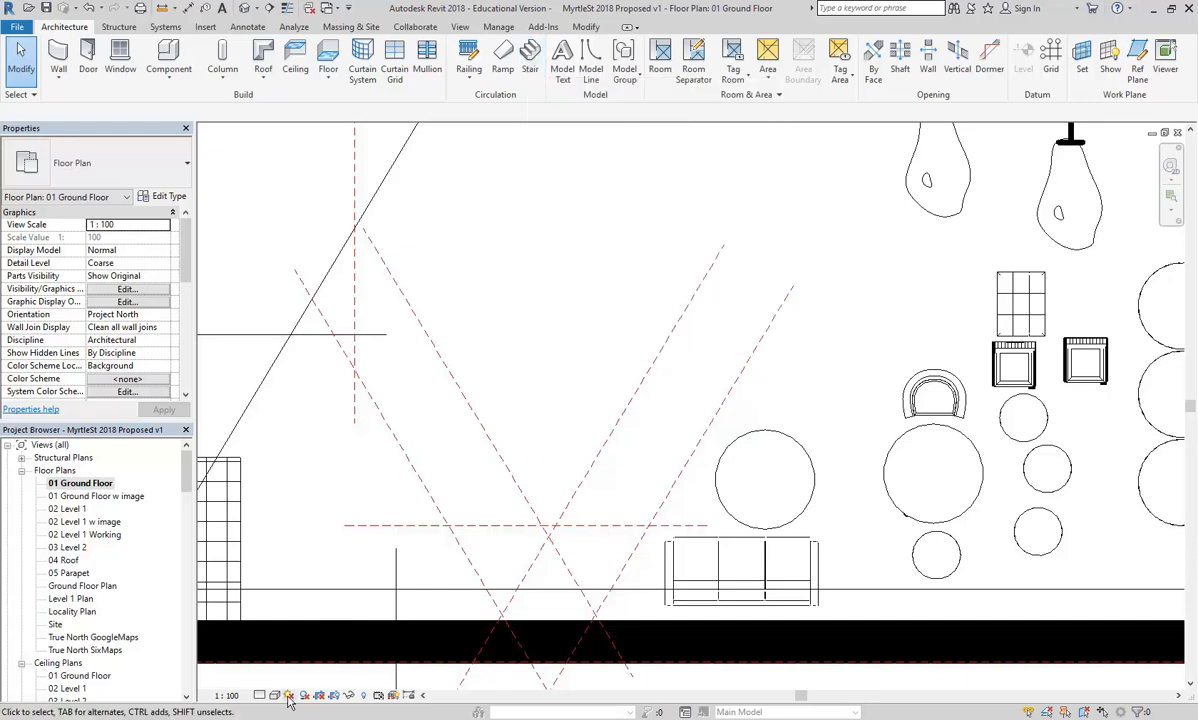
pyautogui.moveTo(263, 719)
pyautogui.click(330, 335)
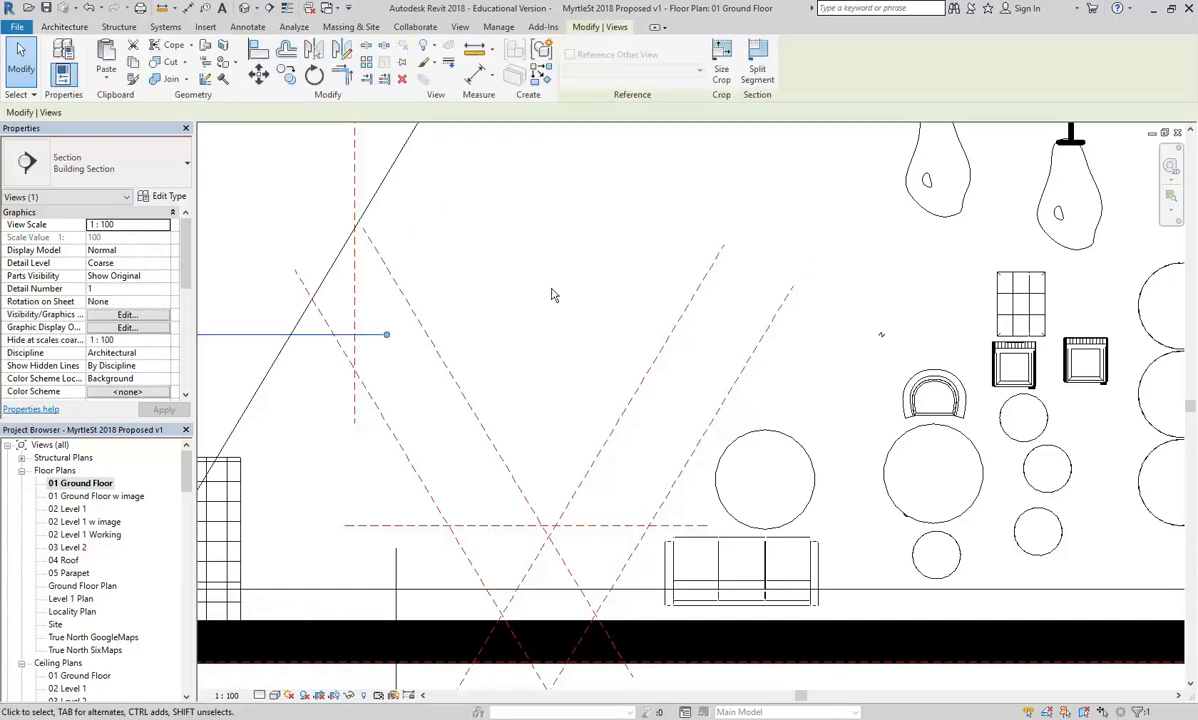
pyautogui.rightClick(489, 175)
pyautogui.click(515, 187)
pyautogui.rightClick(519, 181)
pyautogui.click(545, 194)
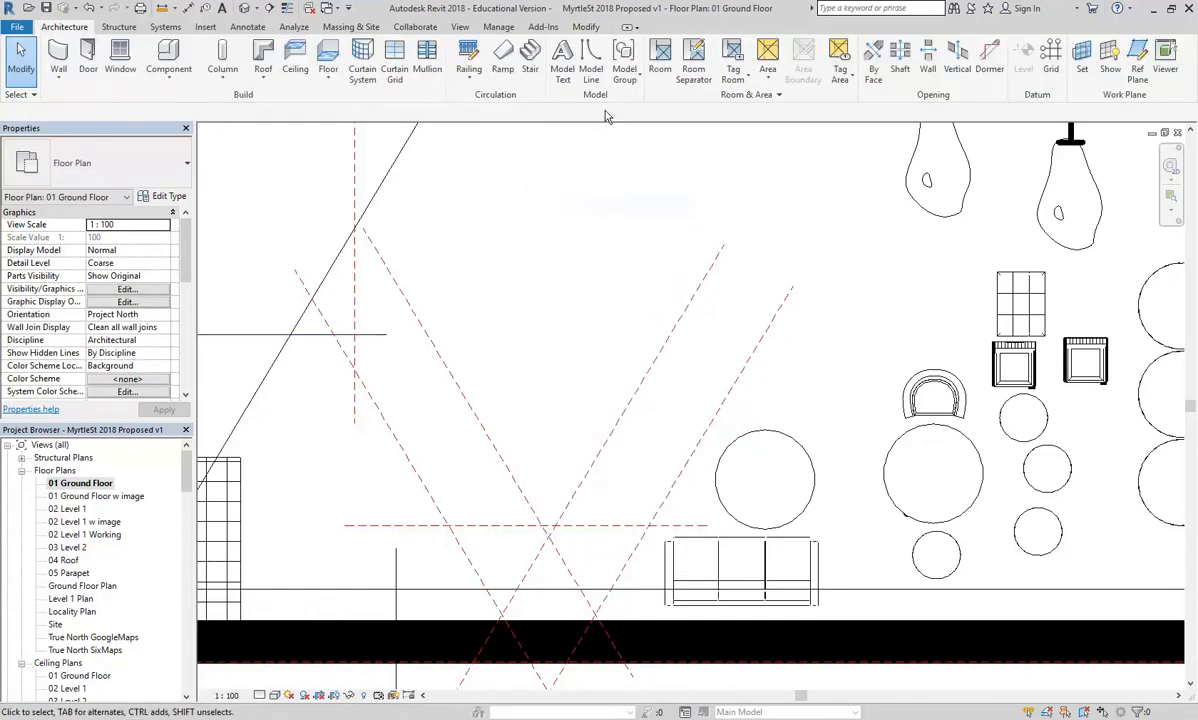
pyautogui.click(528, 60)
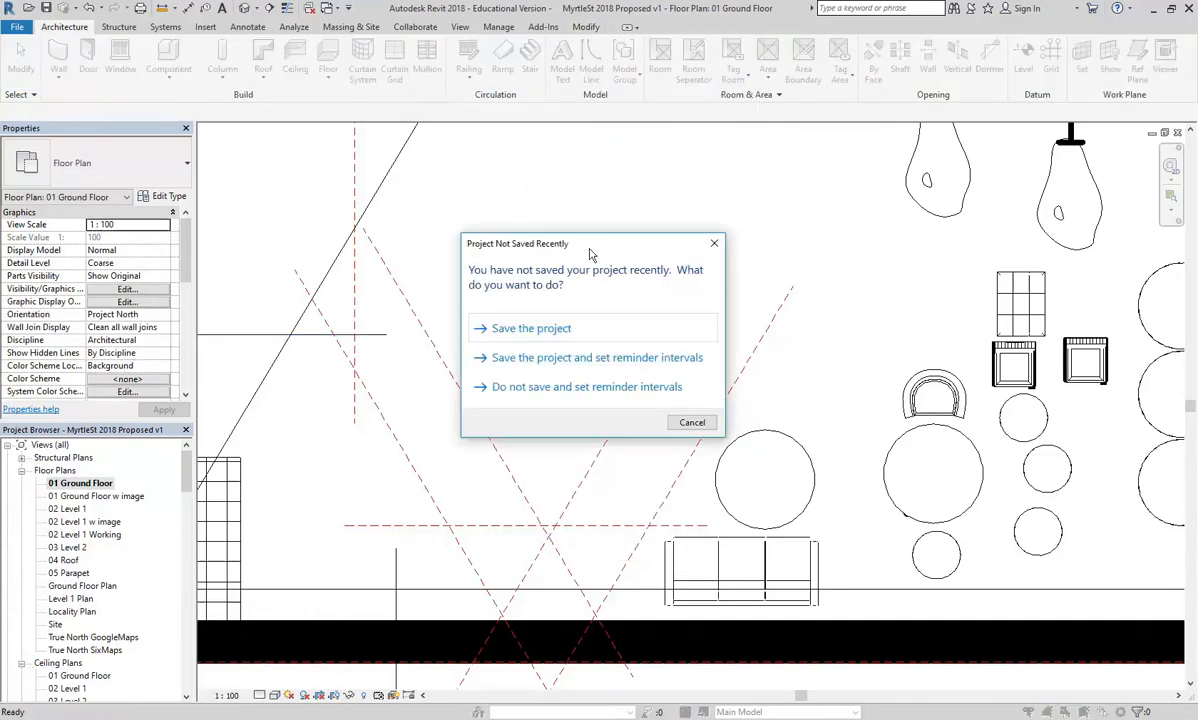
pyautogui.click(691, 423)
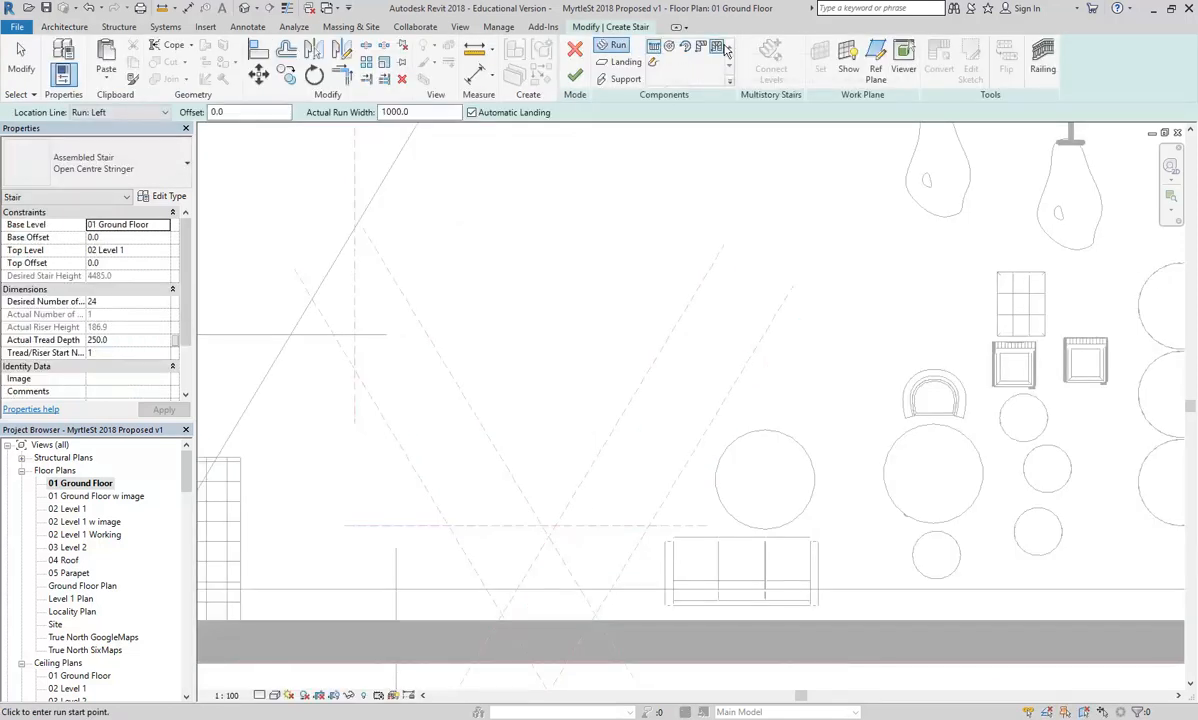
pyautogui.click(652, 63)
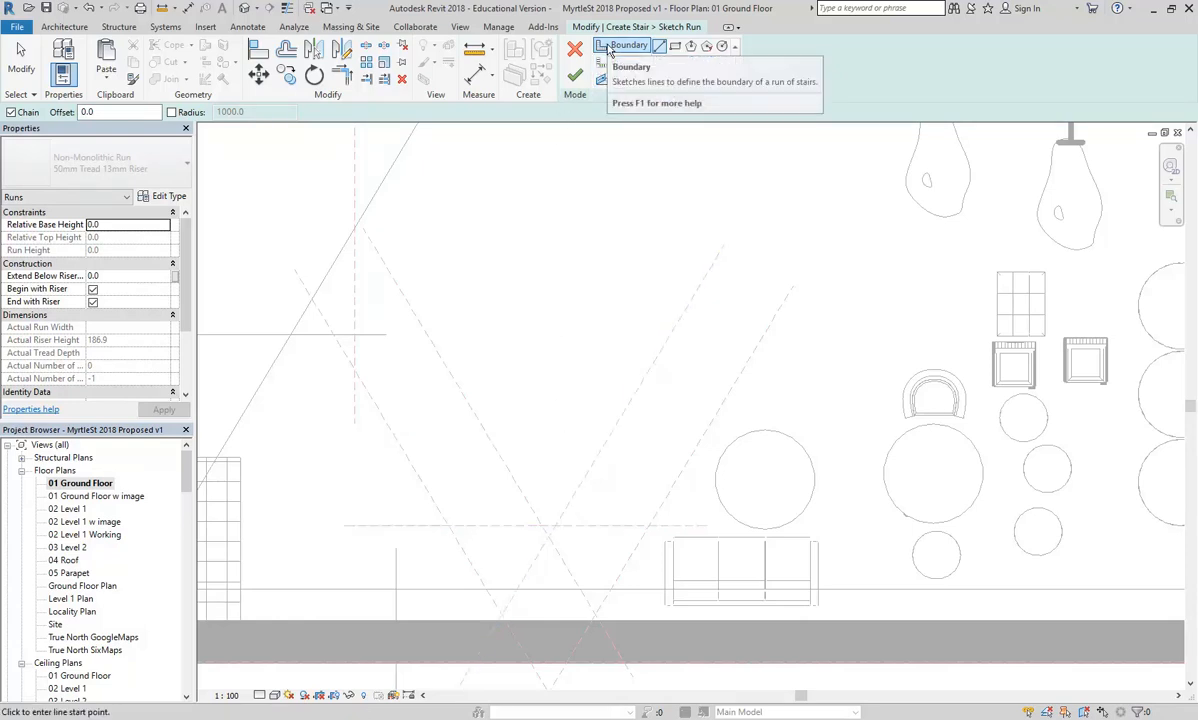
# Draw the outer boundary along the right-hand flight's outer reference plane, about 3370 mm to the horizontal plane, continuing 1400 mm to the wall
pyautogui.click(788, 293)
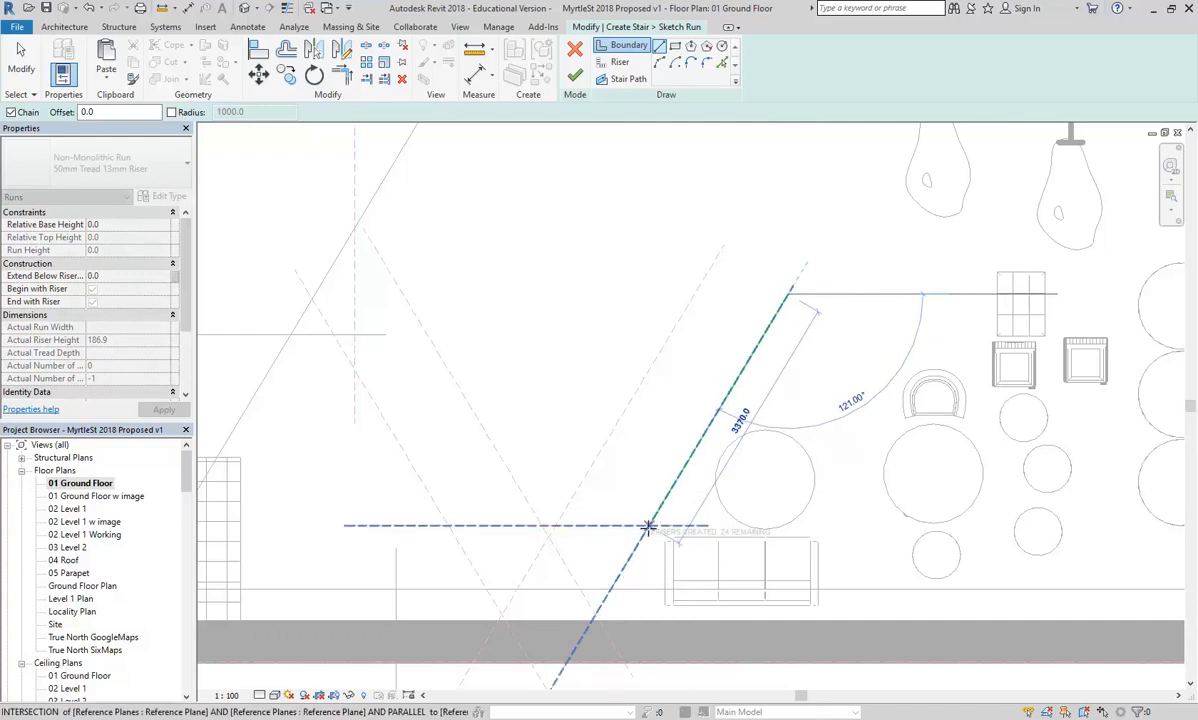
pyautogui.click(649, 527)
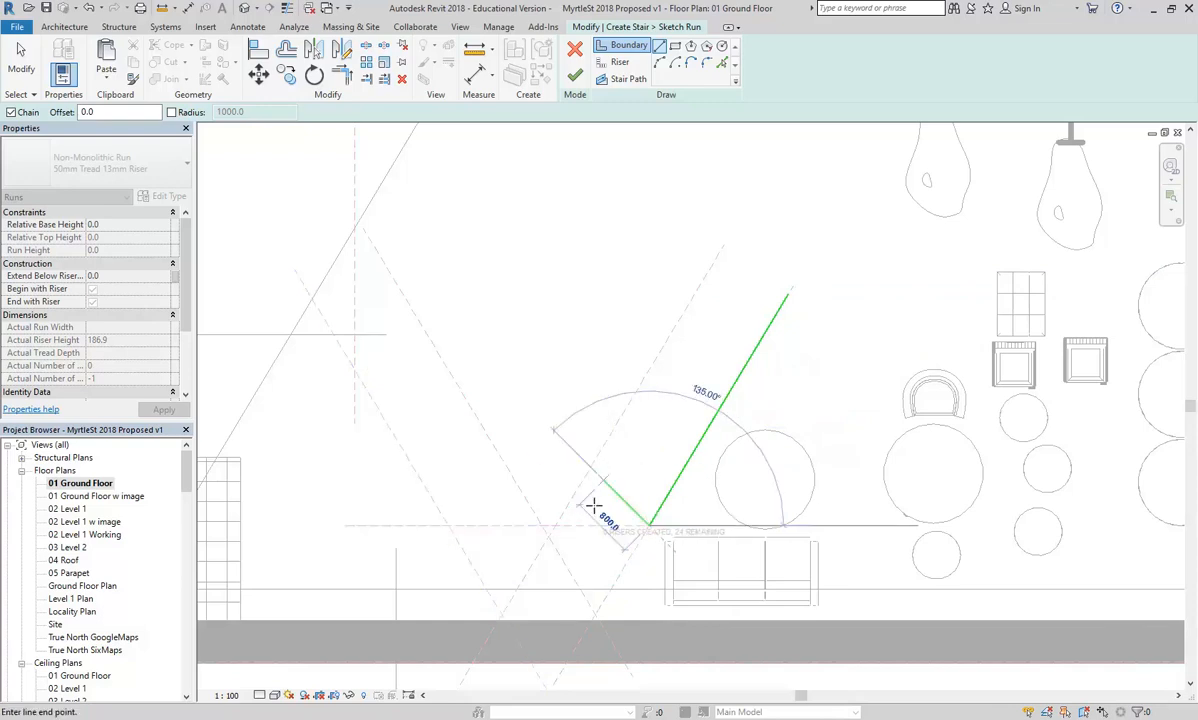
pyautogui.scroll(2, 587, 551)
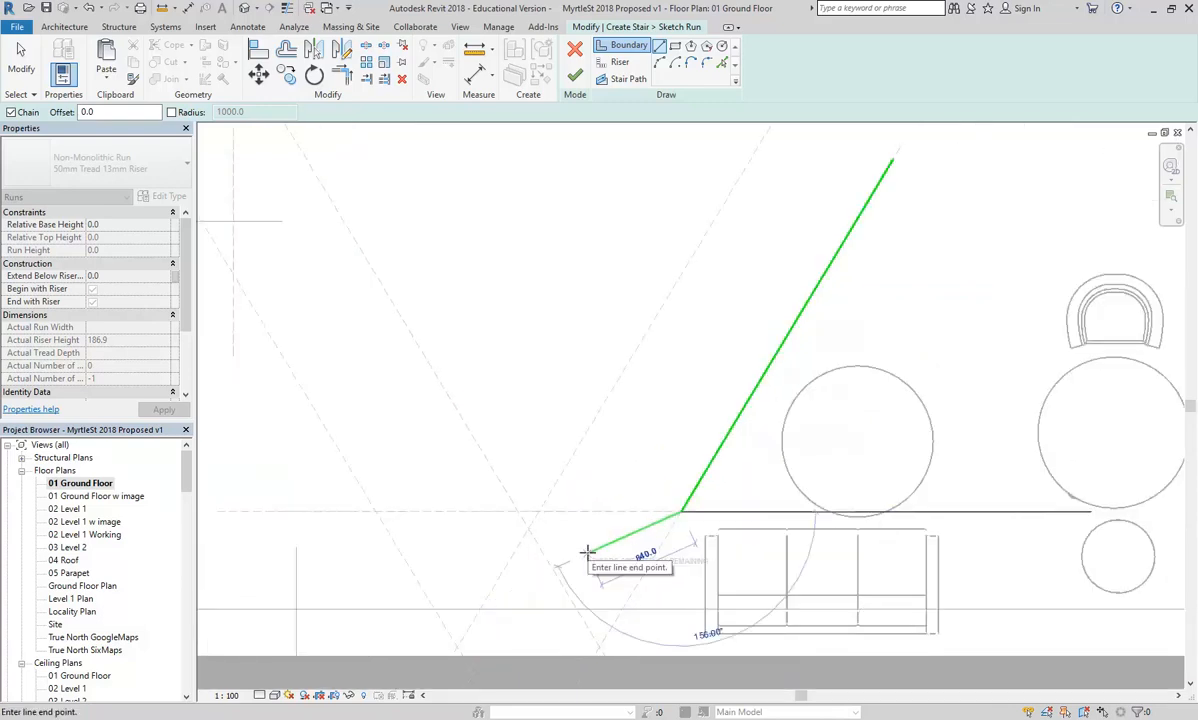
pyautogui.click(593, 657)
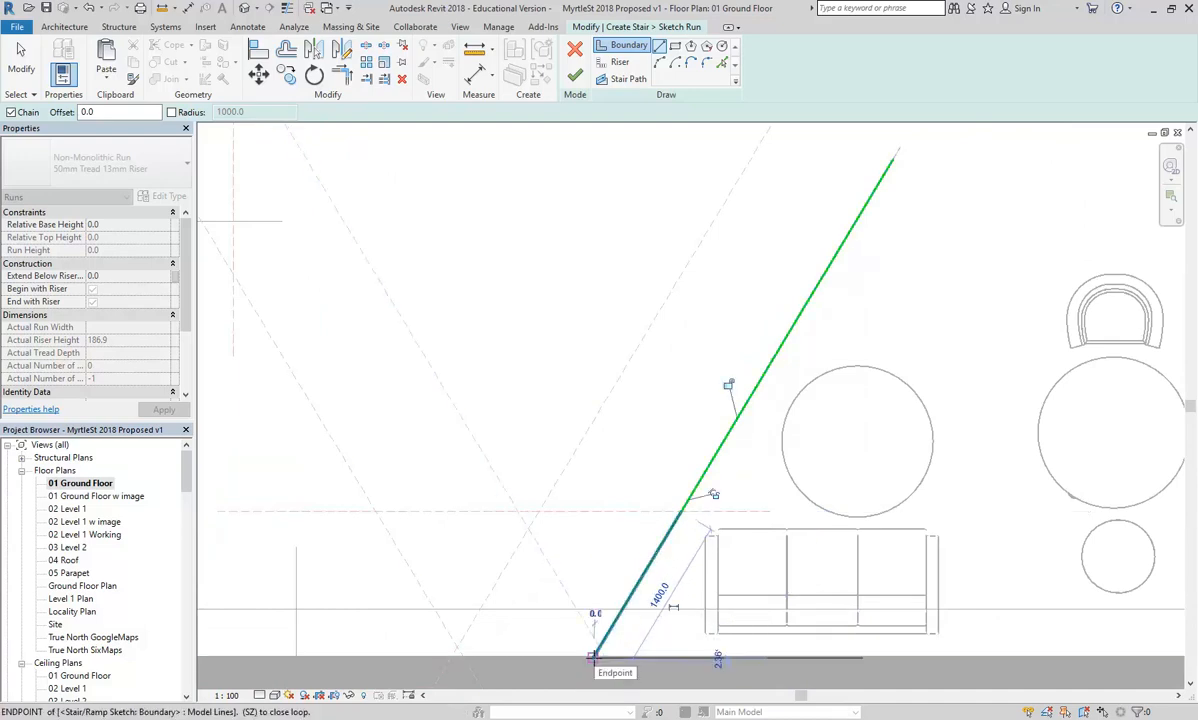
pyautogui.scroll(-3, 497, 583)
pyautogui.moveTo(516, 578); pyautogui.dragTo(572, 588, button='middle')
pyautogui.scroll(3, 572, 588)
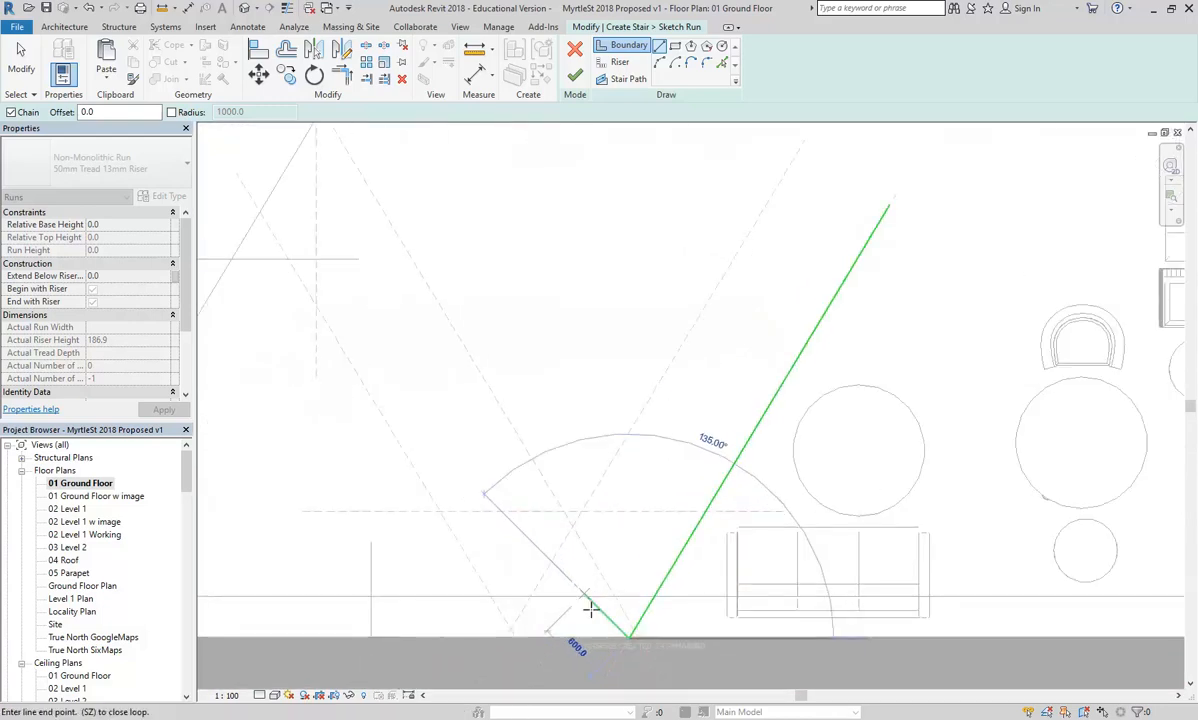
# Continue the outer boundary along the wall face and 1400 mm up to the horizontal plane, extend it along the left-hand outer plane, and end the chain
pyautogui.click(516, 636)
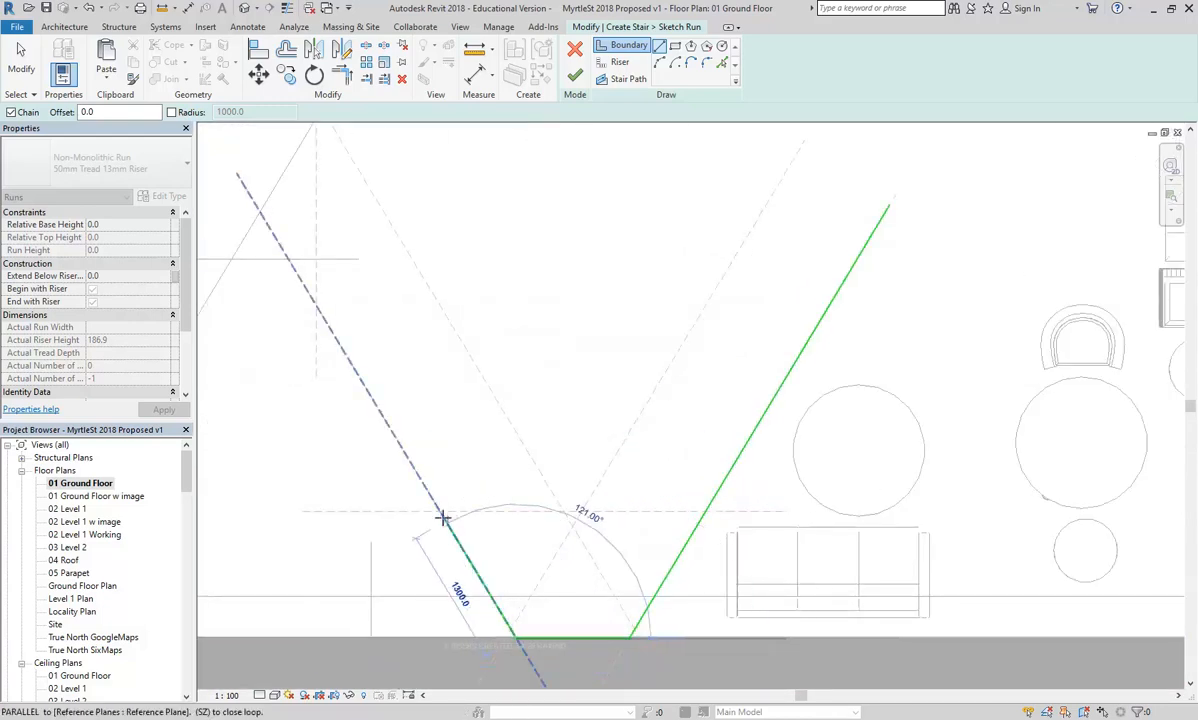
pyautogui.click(440, 511)
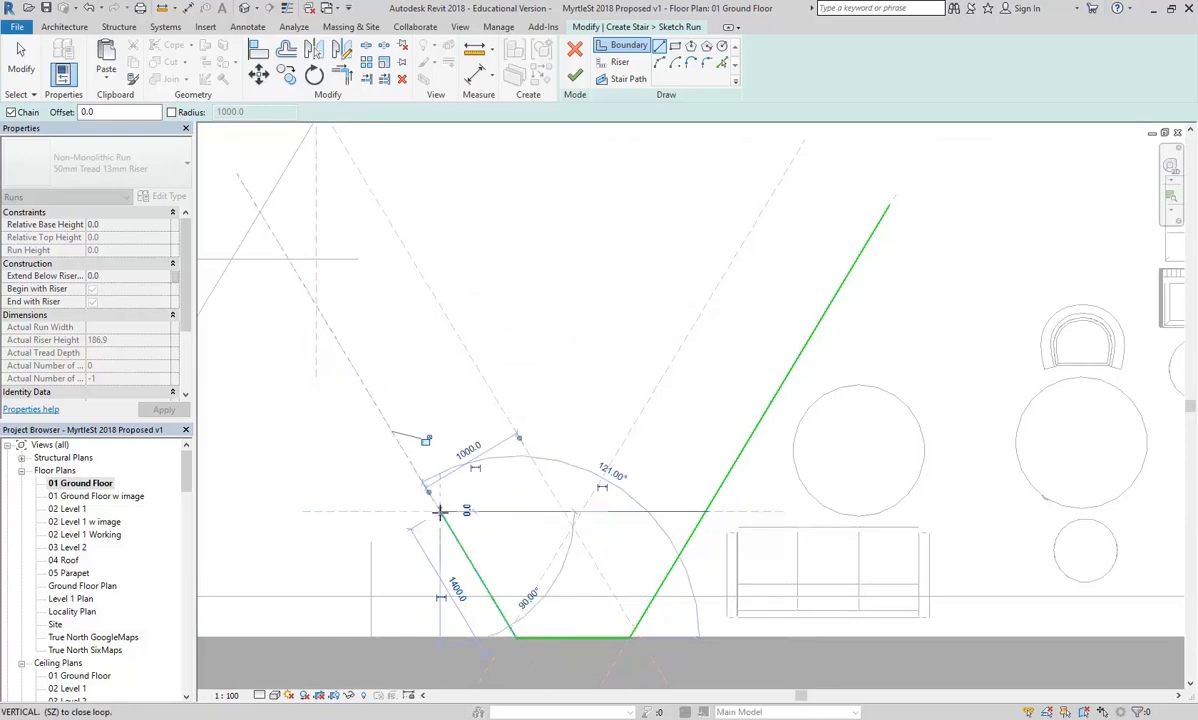
pyautogui.scroll(-2, 428, 495)
pyautogui.moveTo(392, 424); pyautogui.dragTo(385, 412, button='middle')
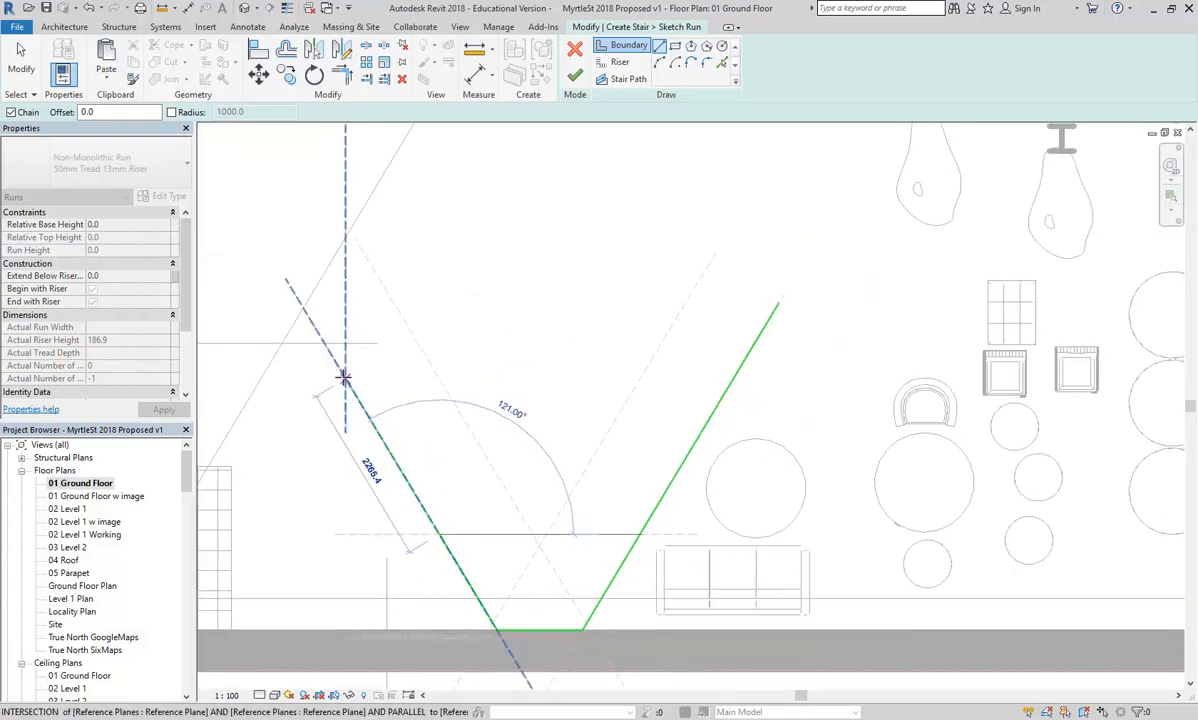
pyautogui.click(327, 349)
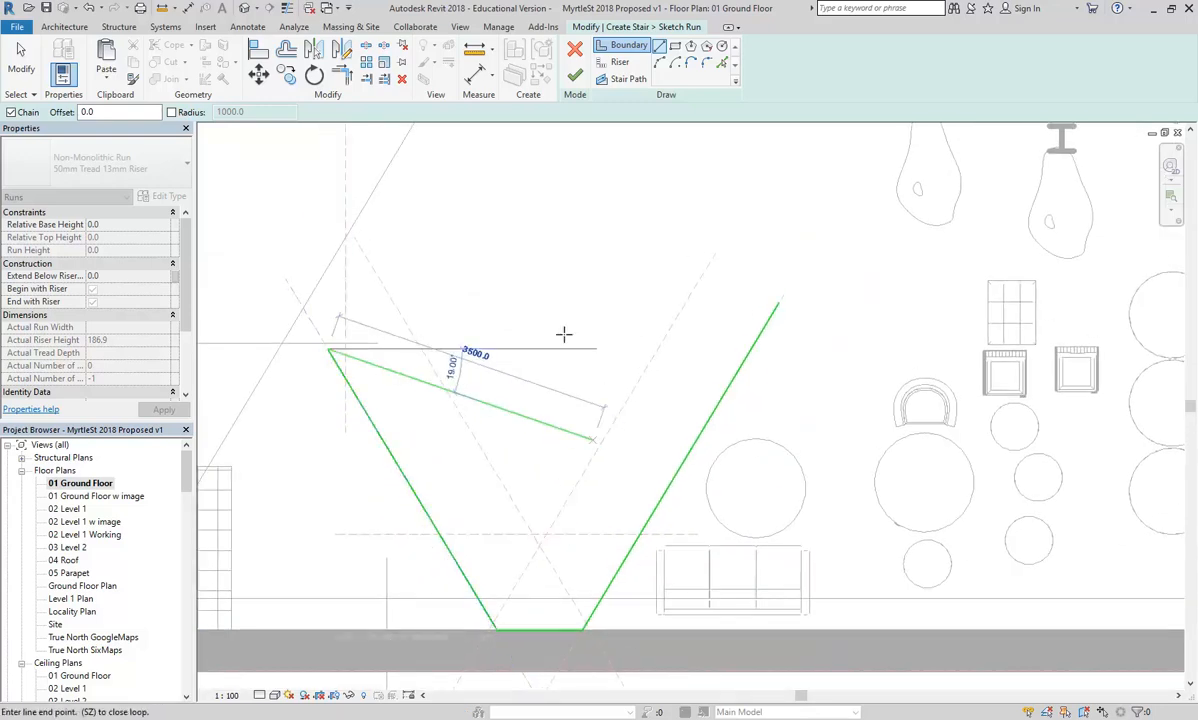
pyautogui.rightClick(510, 238)
pyautogui.click(535, 249)
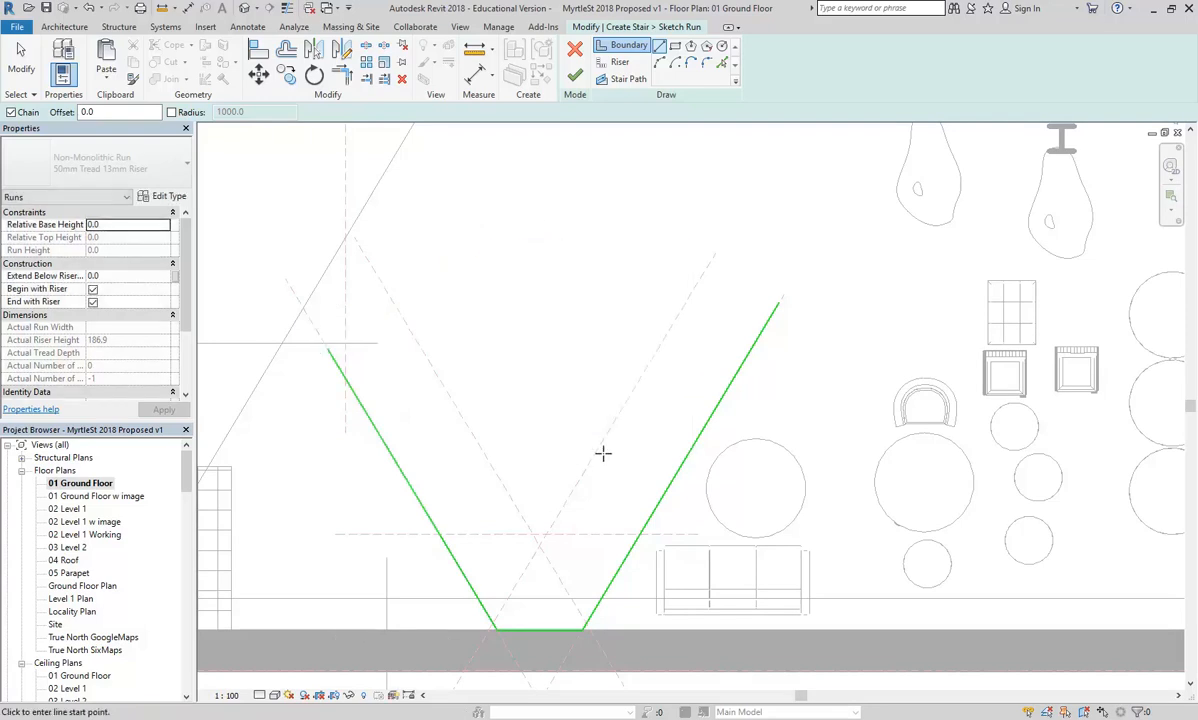
# Draw the inner boundary down the right-hand inner reference plane, across the horizontal plane, and 3200 mm up the left-hand inner plane
pyautogui.click(683, 303)
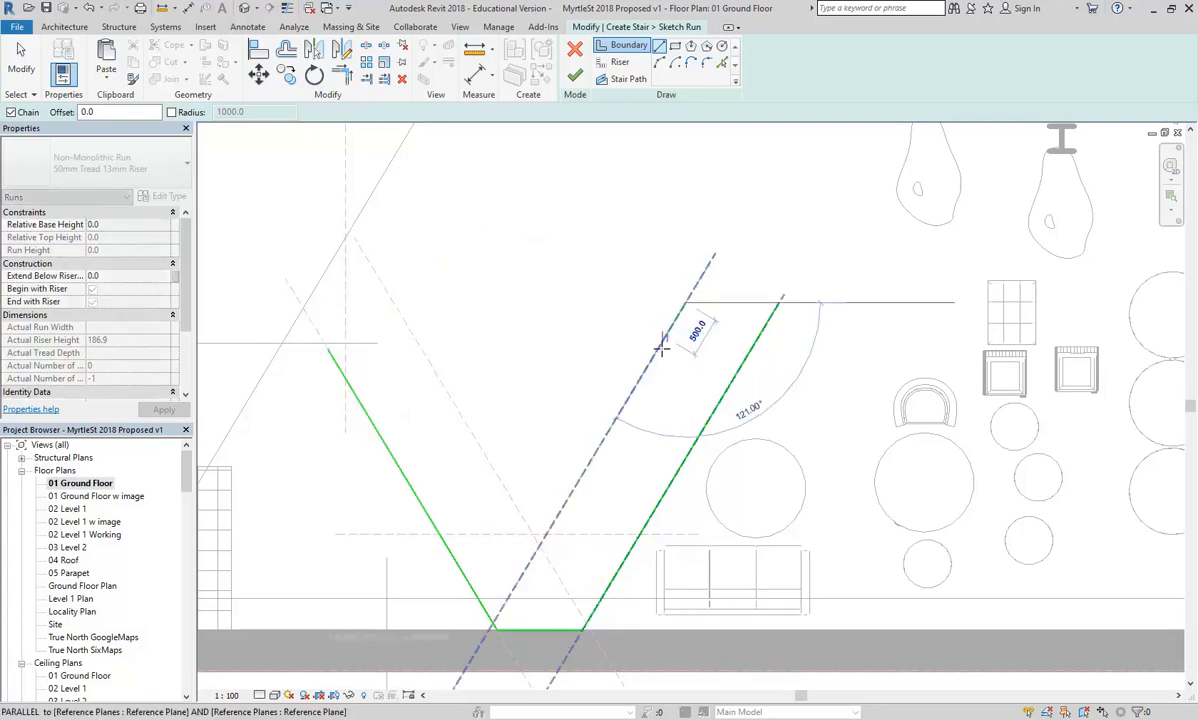
pyautogui.click(545, 535)
pyautogui.scroll(3, 545, 535)
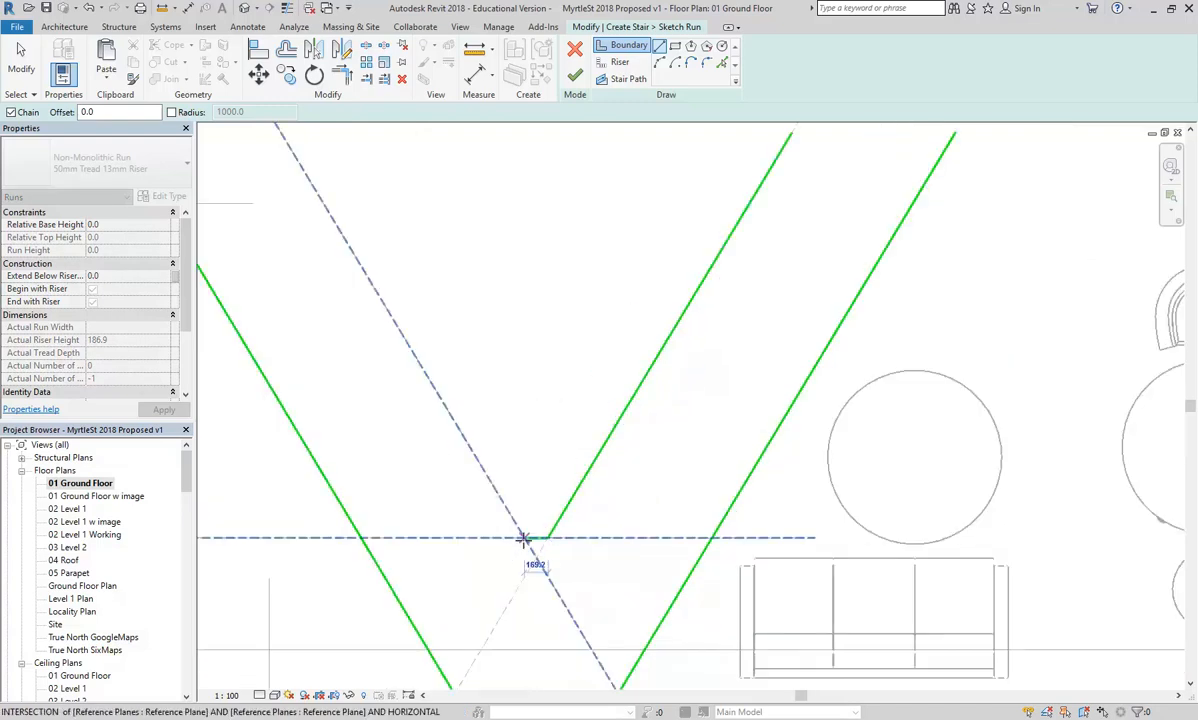
pyautogui.scroll(-2, 500, 460)
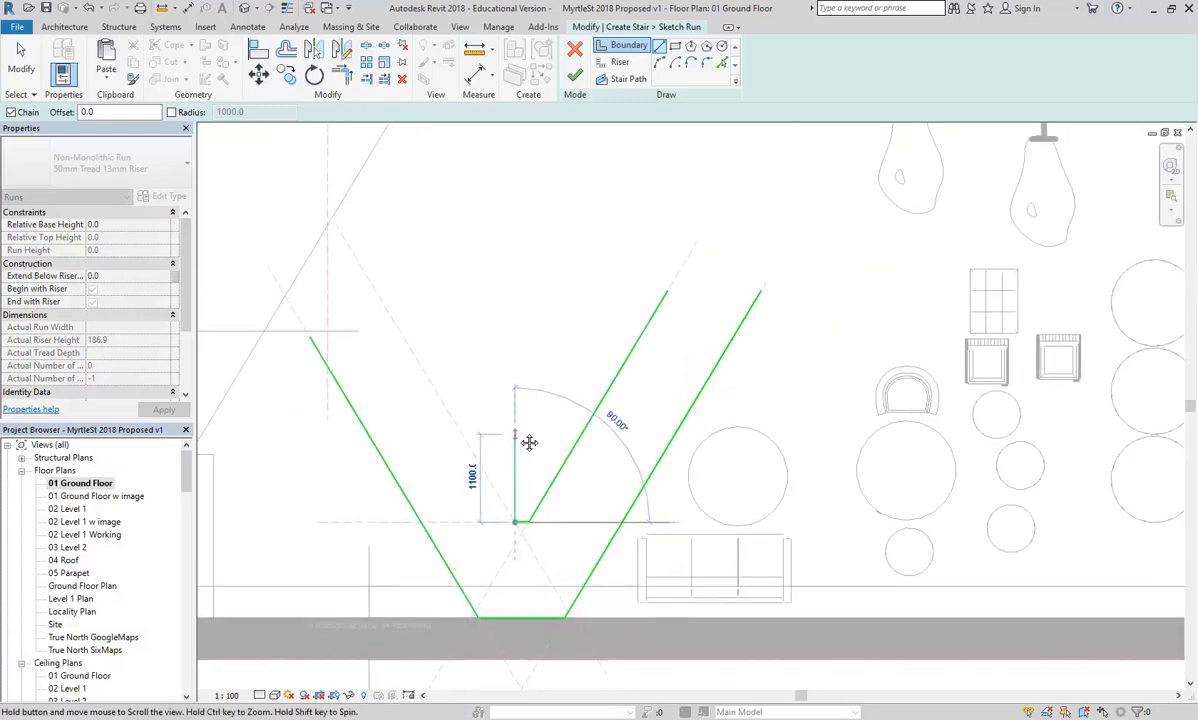
pyautogui.click(385, 303)
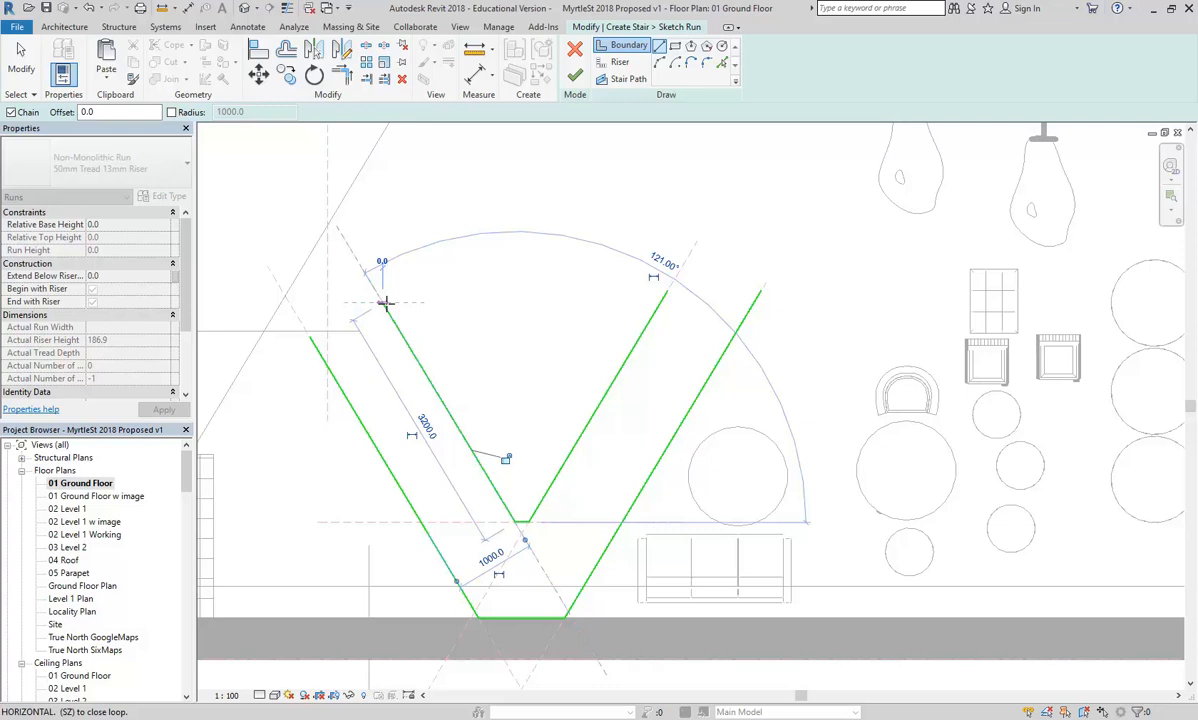
pyautogui.press('Escape')
pyautogui.press('Escape')
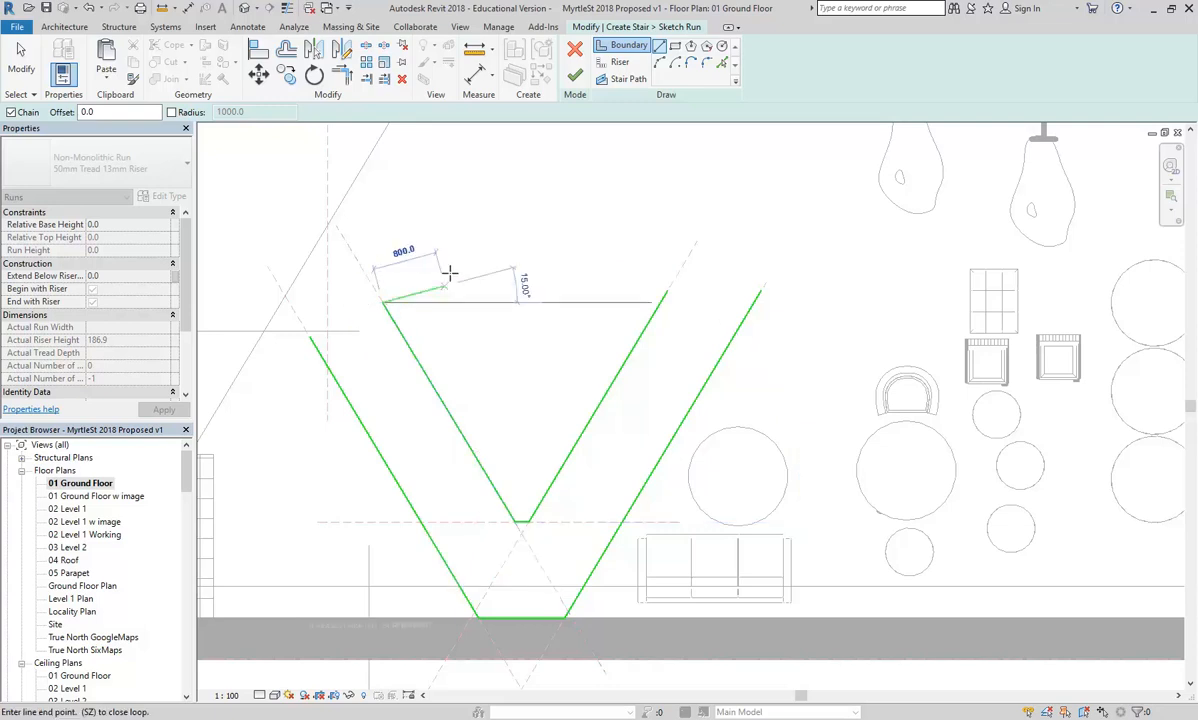
# End the boundary chain and sketch a riser about 1167 mm long on the horizontal plane, from the right-hand outer boundary to the inner corner
pyautogui.moveTo(463, 279); pyautogui.dragTo(475, 273, button='middle')
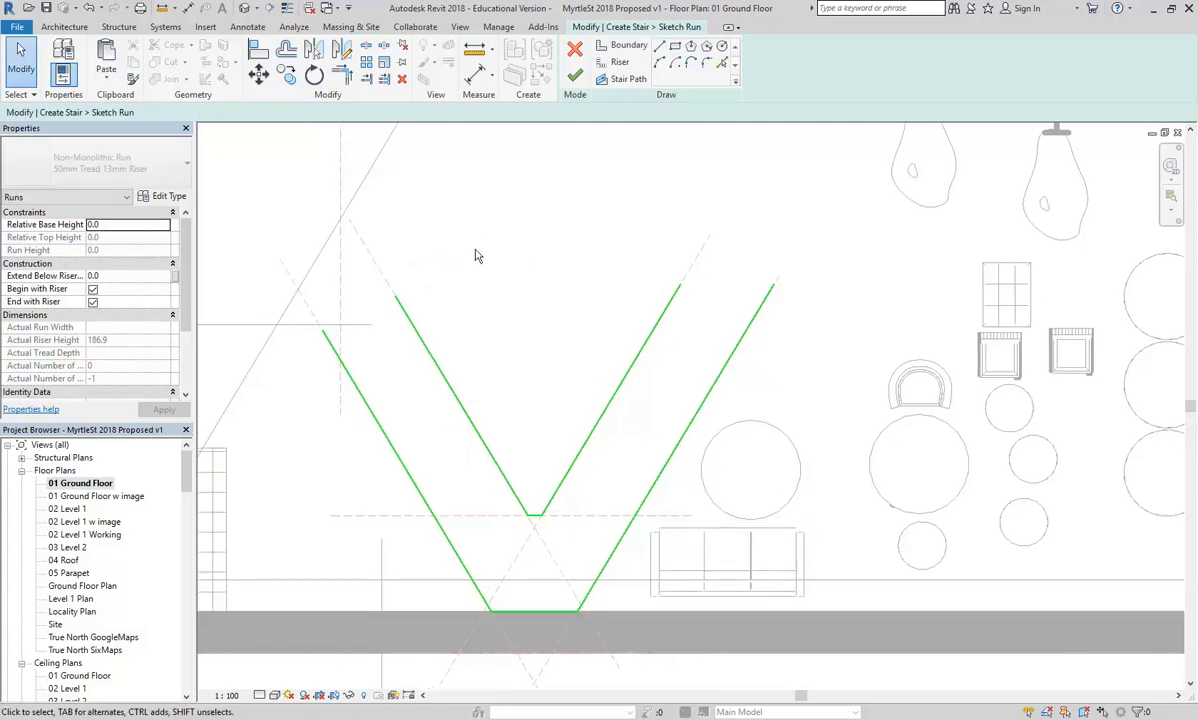
pyautogui.click(619, 64)
pyautogui.scroll(4, 591, 503)
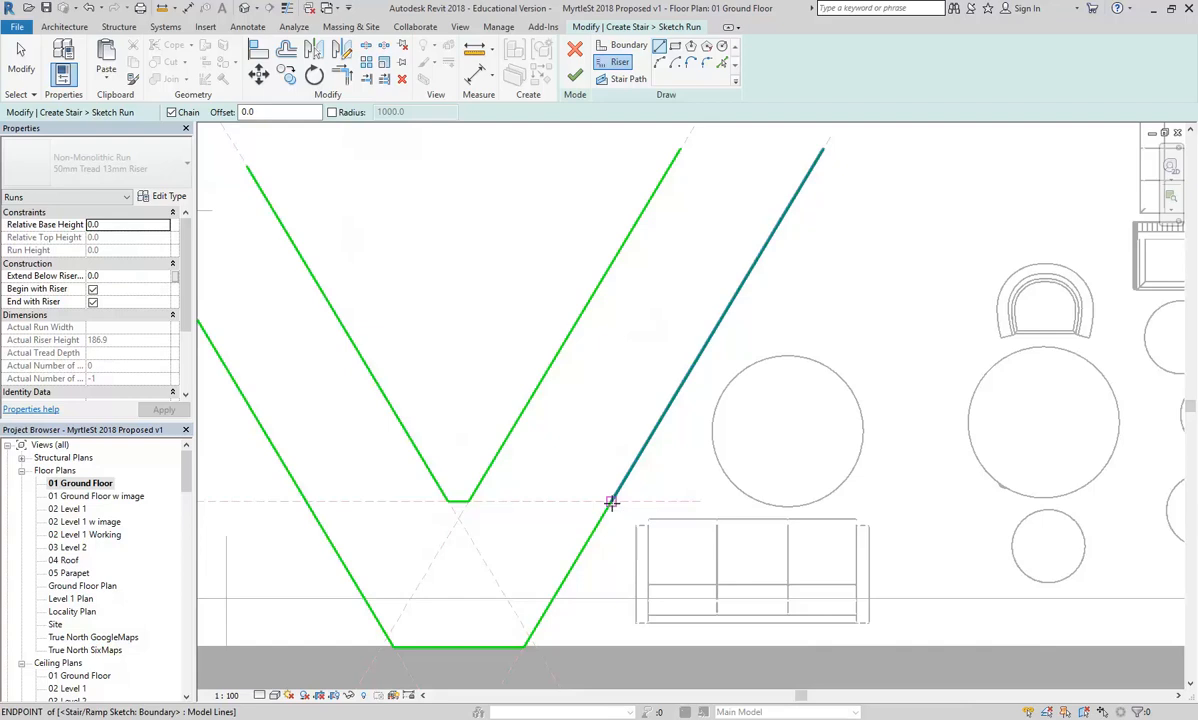
pyautogui.click(611, 502)
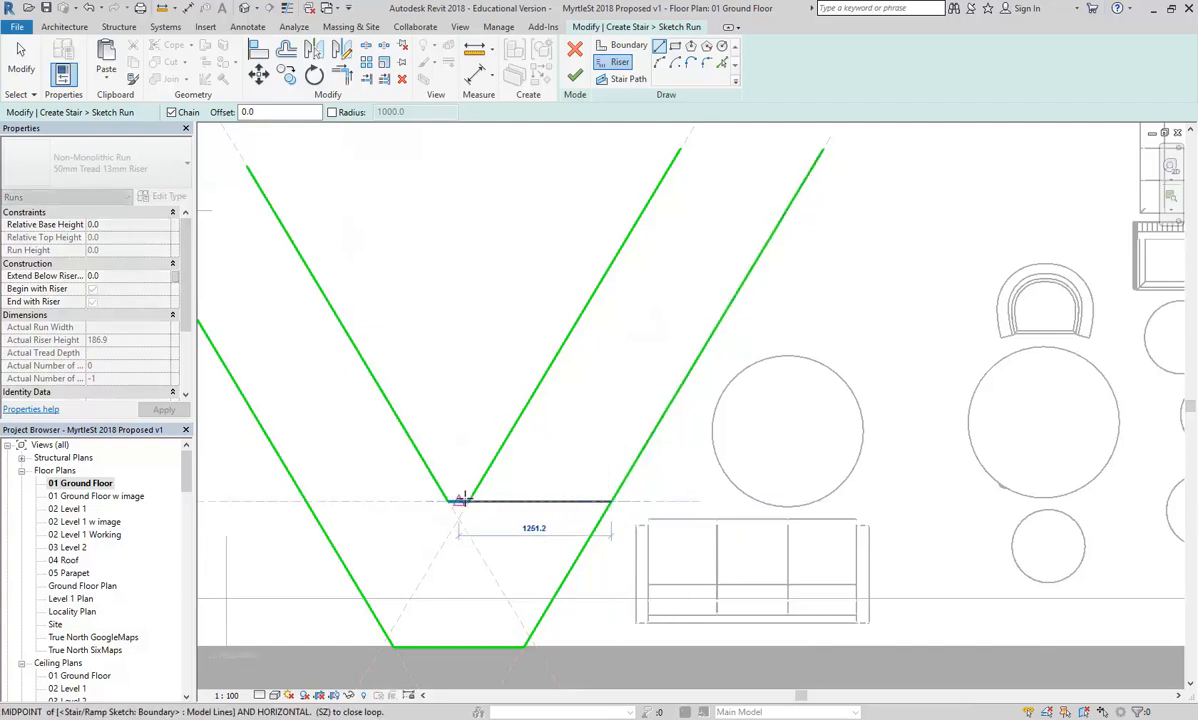
pyautogui.click(468, 501)
pyautogui.rightClick(471, 348)
pyautogui.click(480, 356)
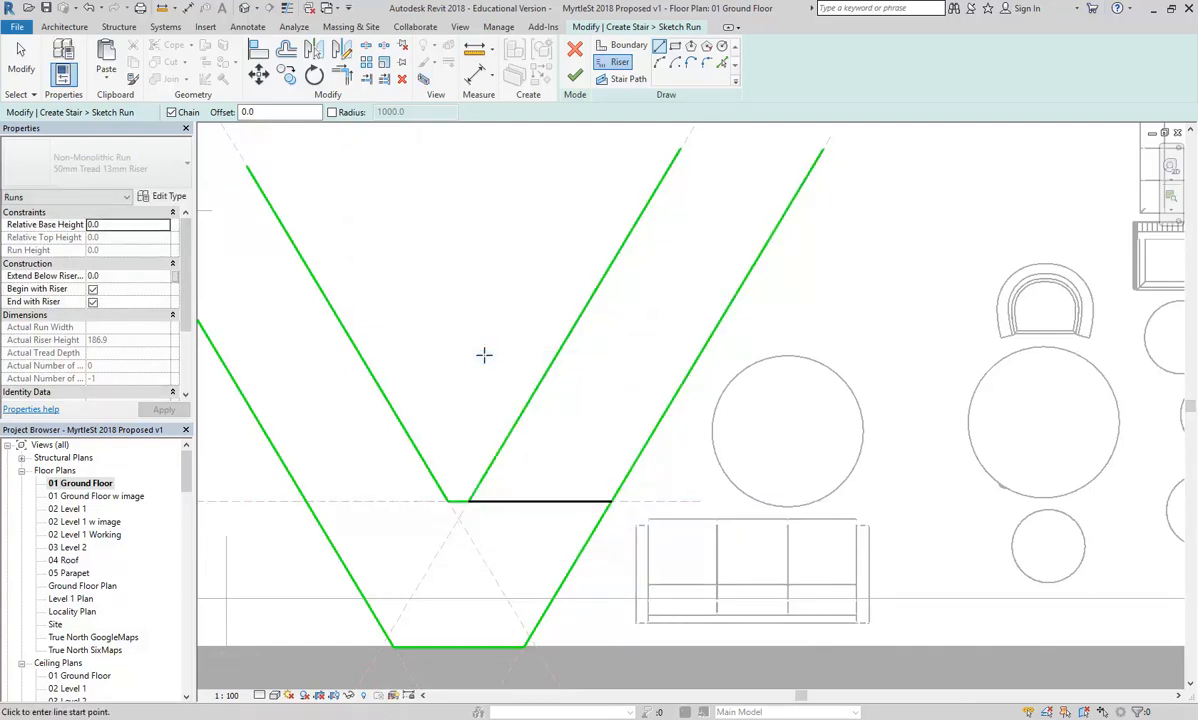
pyautogui.rightClick(484, 353)
pyautogui.click(490, 366)
# Offset the riser upward as copies at 250 mm spacing to create four more risers on the right-hand flight
pyautogui.scroll(1, 491, 364)
pyautogui.moveTo(491, 364); pyautogui.dragTo(445, 365, button='middle')
pyautogui.click(288, 52)
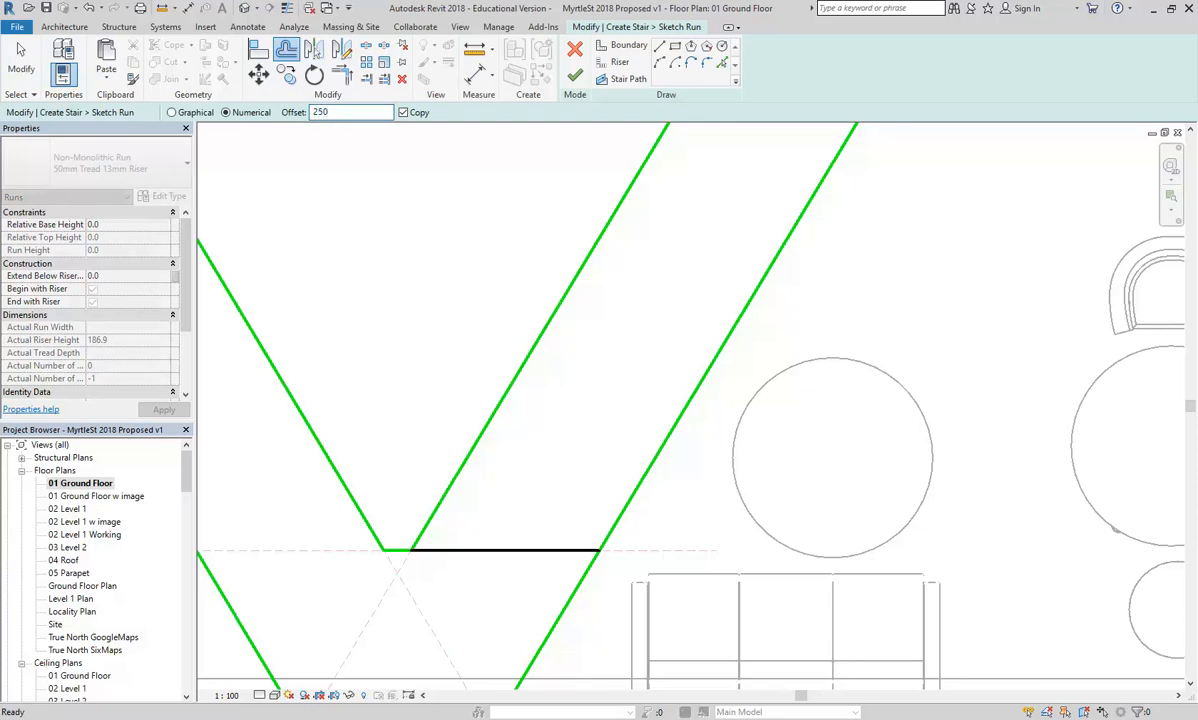
pyautogui.click(519, 552)
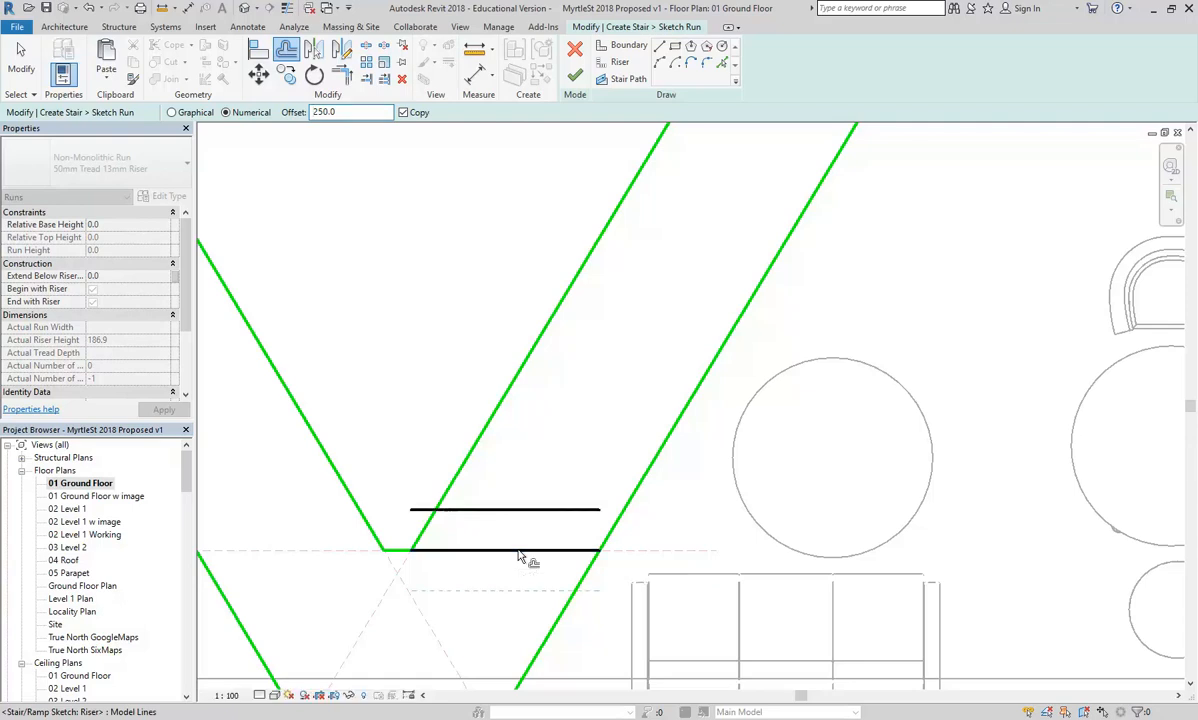
pyautogui.click(515, 511)
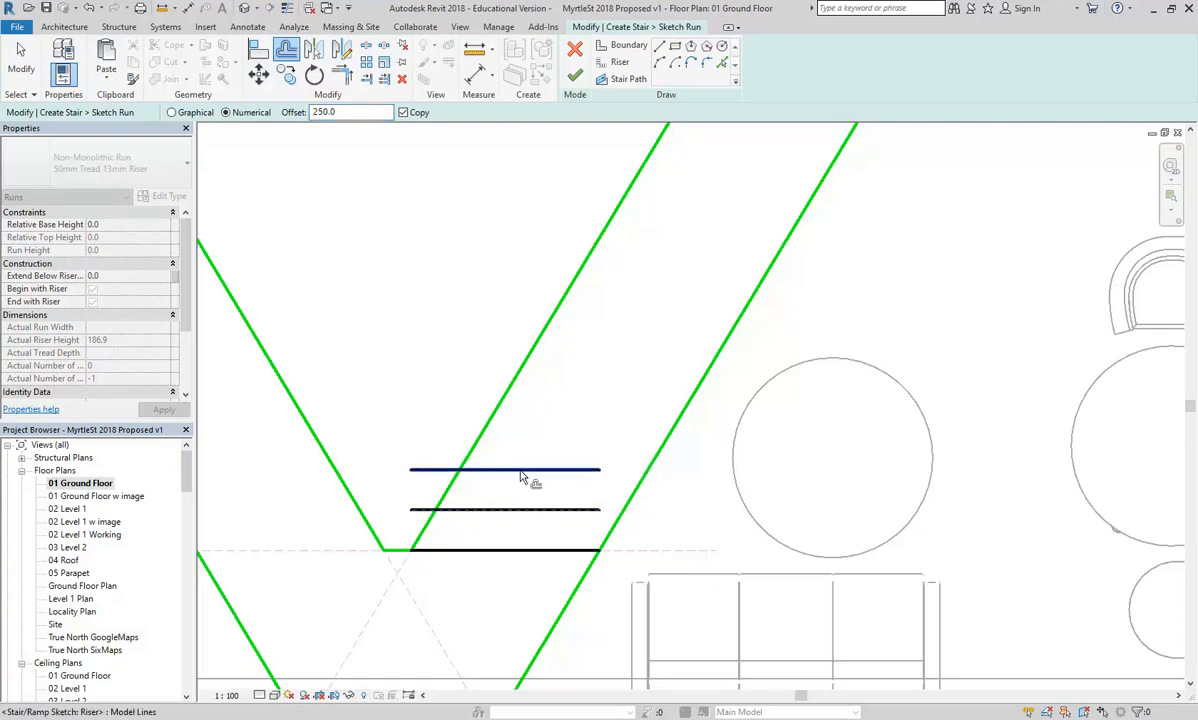
pyautogui.click(526, 470)
pyautogui.click(521, 432)
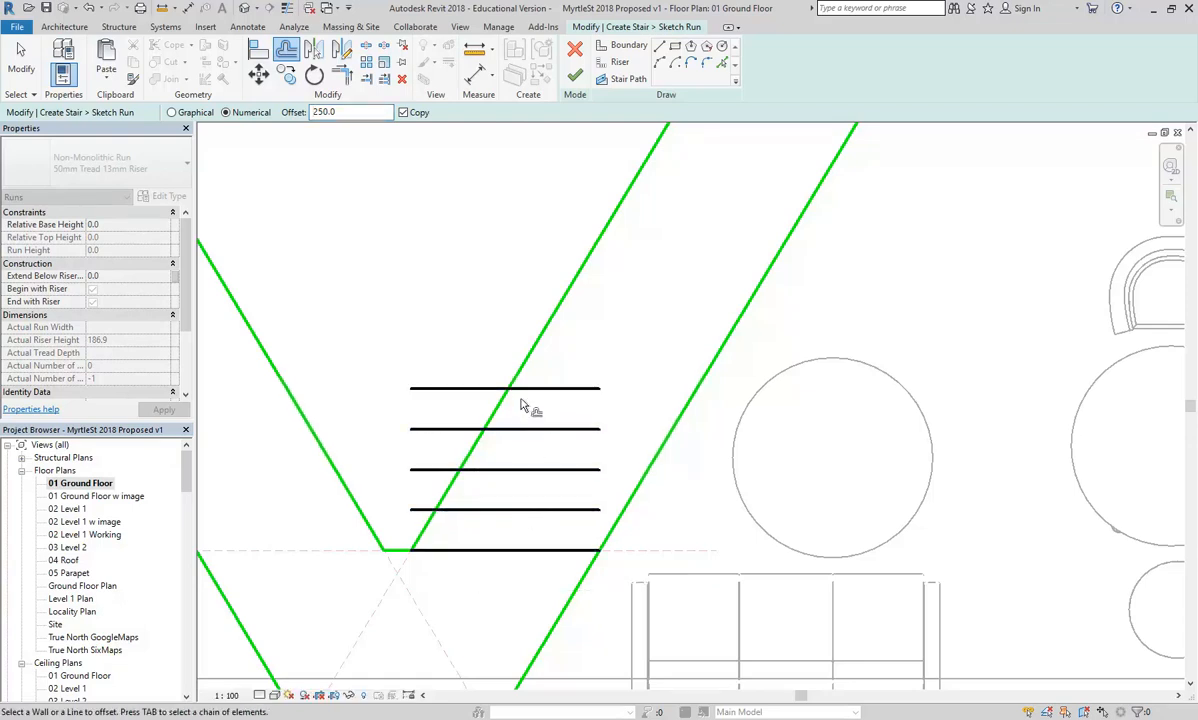
pyautogui.scroll(-2, 470, 380)
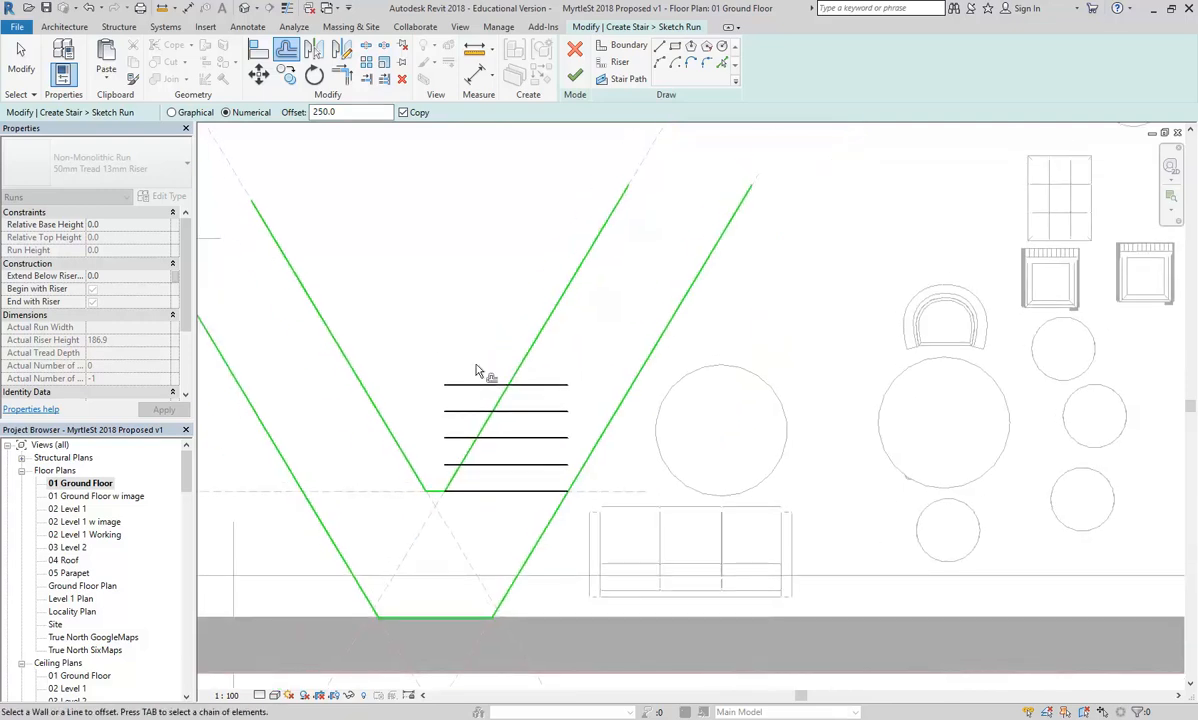
pyautogui.rightClick(451, 268)
pyautogui.click(492, 275)
# Adjust both ends of the first riser above the horizontal plane to meet the right-hand flight's outer and inner boundaries
pyautogui.scroll(1, 680, 260)
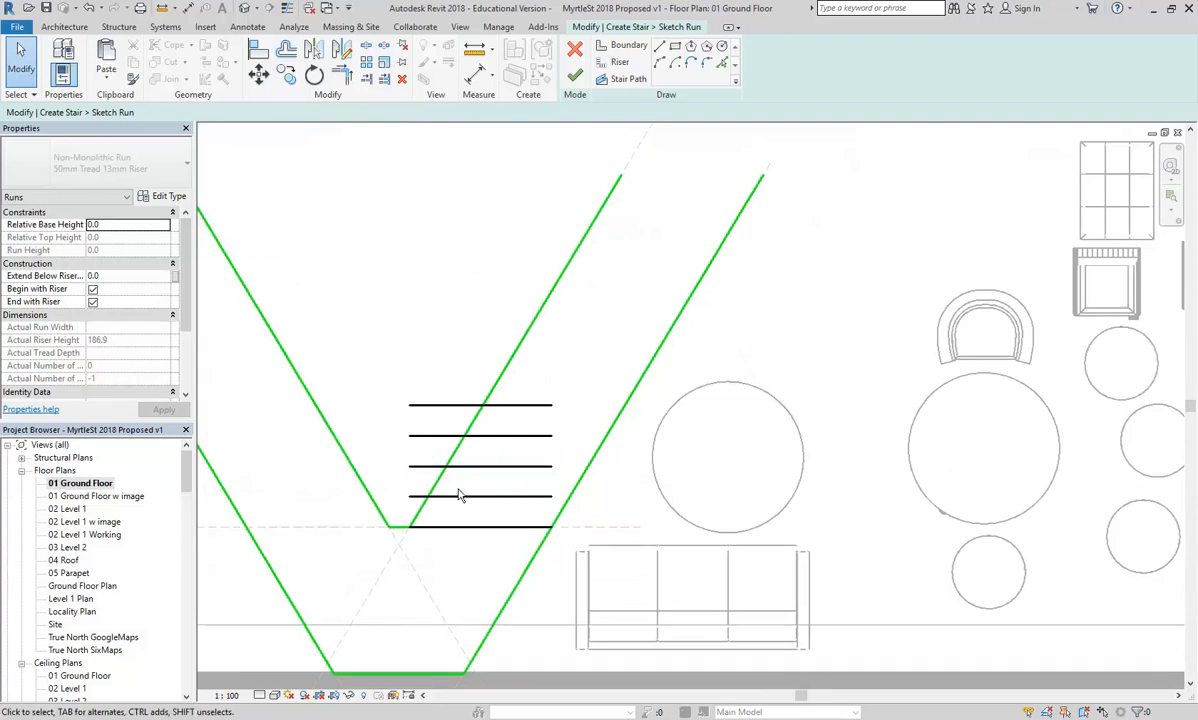
pyautogui.click(548, 497)
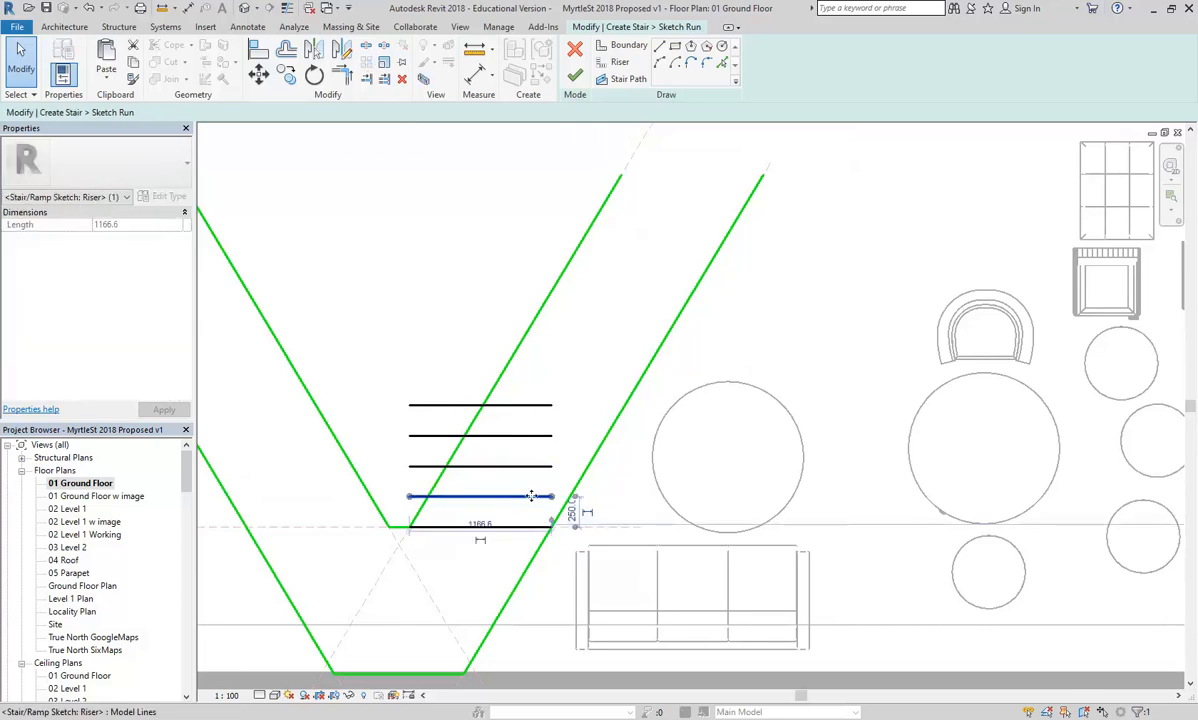
pyautogui.moveTo(550, 497); pyautogui.dragTo(571, 497)
pyautogui.scroll(3, 480, 492)
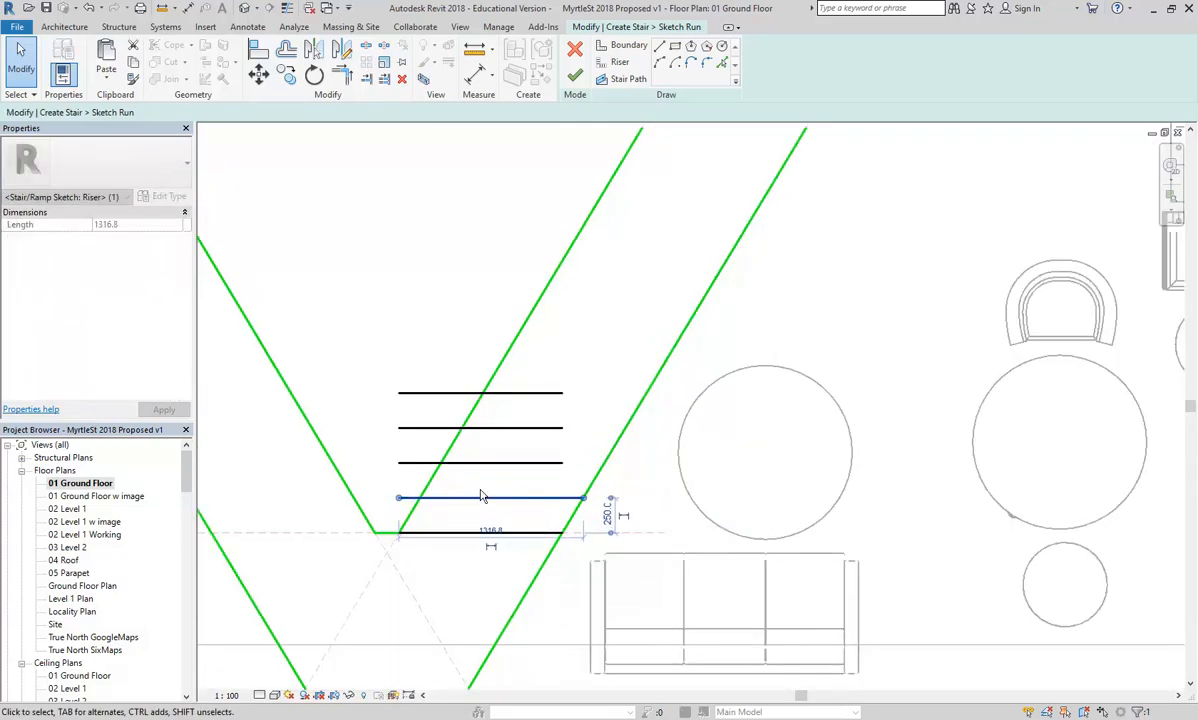
pyautogui.moveTo(378, 500); pyautogui.dragTo(400, 500)
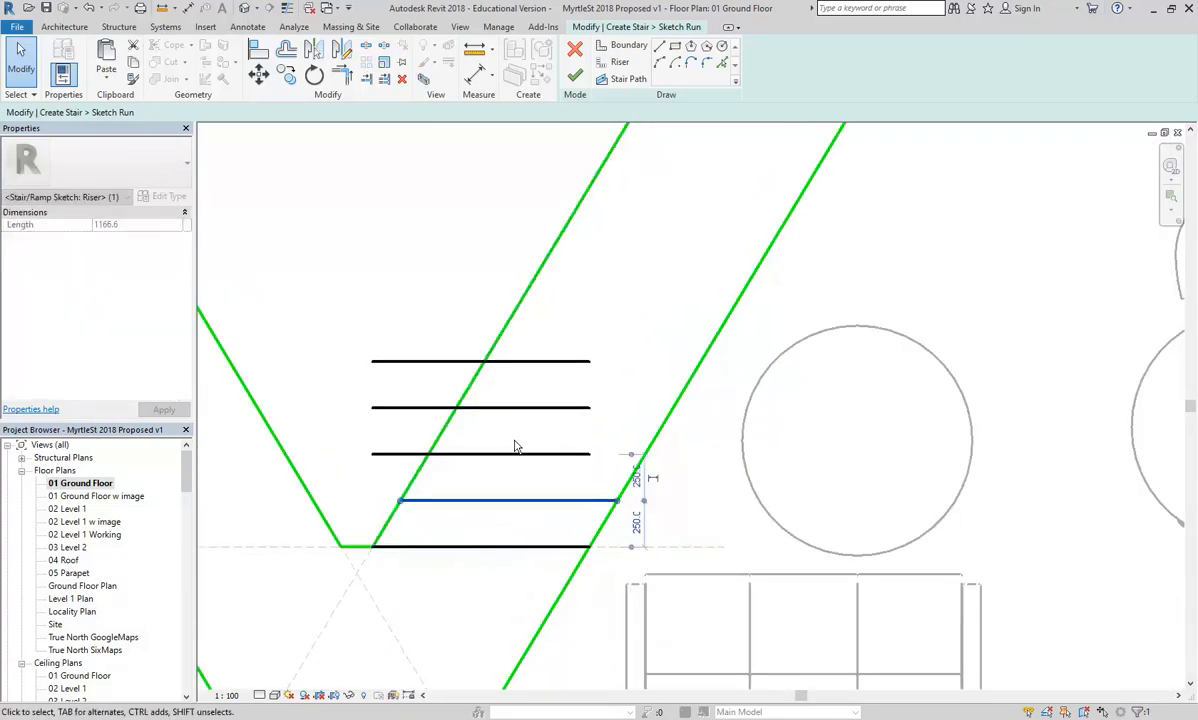
# Fit the second and third offset risers between the right-hand flight's inner and outer boundaries
pyautogui.click(576, 454)
pyautogui.moveTo(590, 454); pyautogui.dragTo(646, 454)
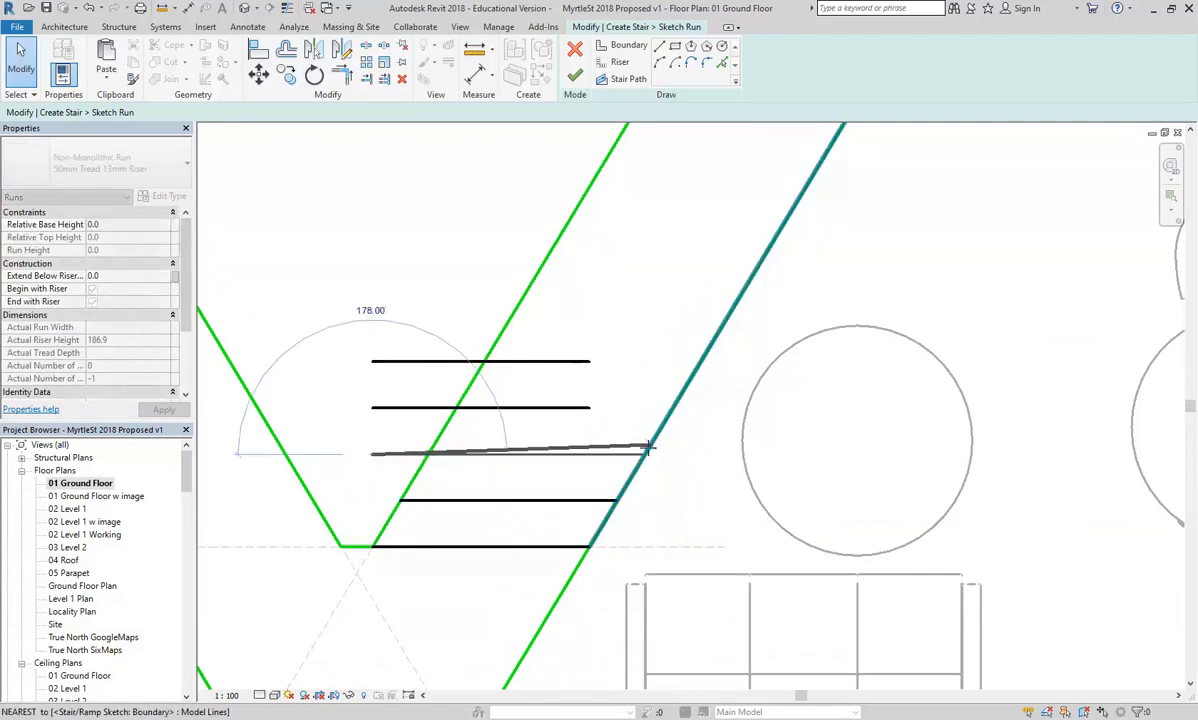
pyautogui.moveTo(373, 455); pyautogui.dragTo(429, 454)
pyautogui.click(517, 409)
pyautogui.moveTo(590, 407); pyautogui.dragTo(673, 407)
pyautogui.moveTo(372, 407); pyautogui.dragTo(455, 407)
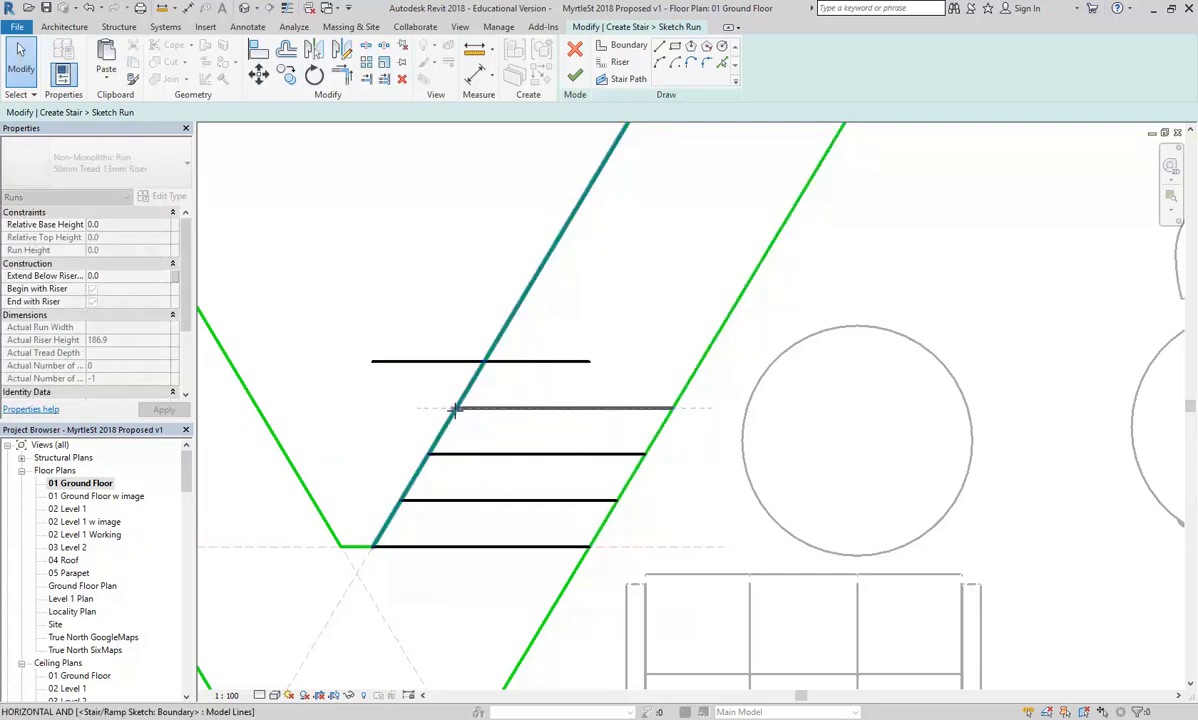
pyautogui.click(548, 364)
pyautogui.click(452, 238)
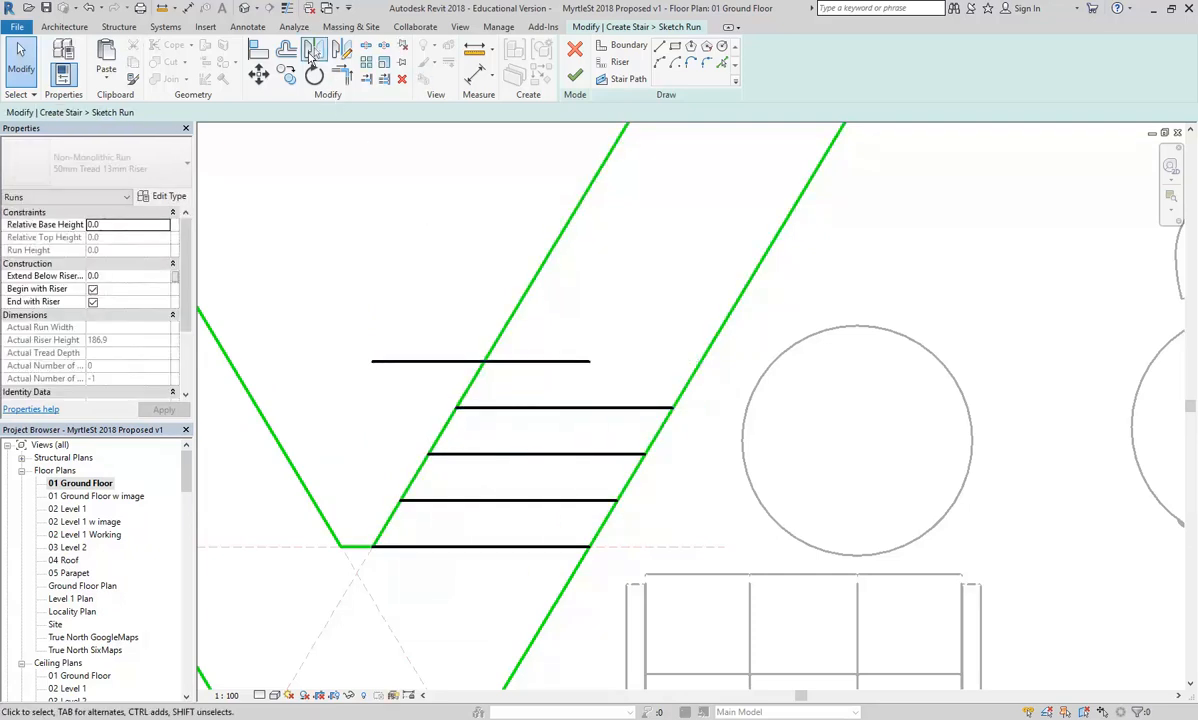
pyautogui.click(287, 52)
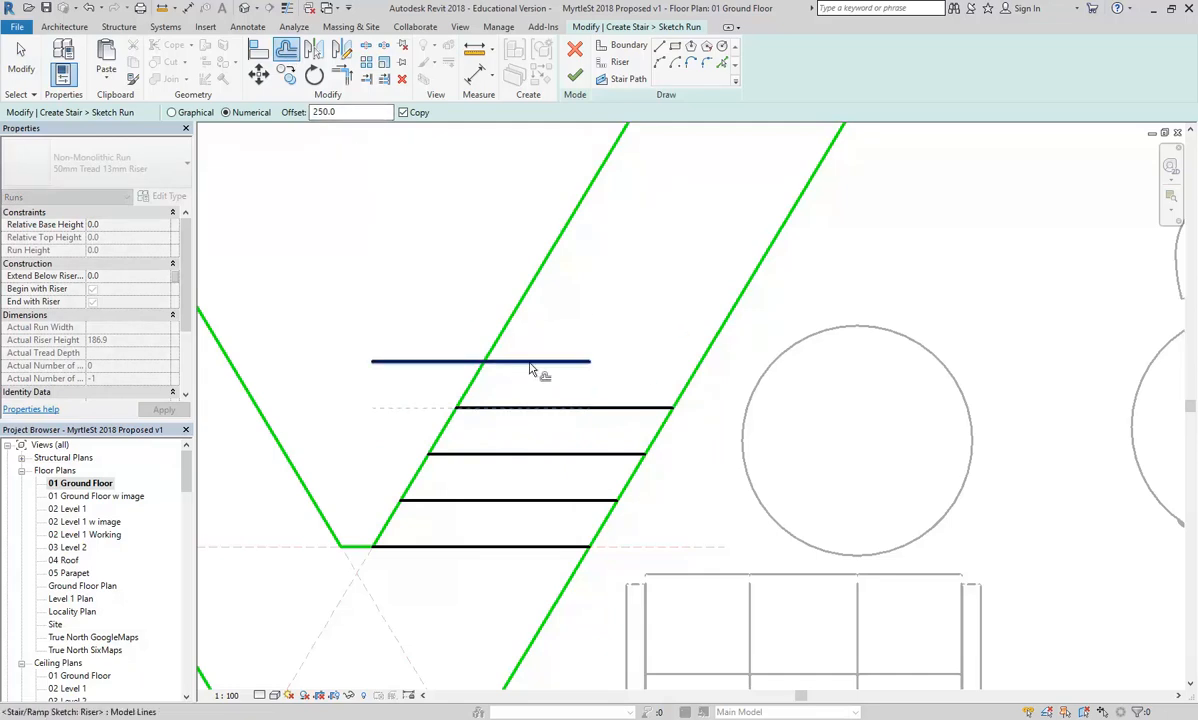
pyautogui.rightClick(448, 237)
pyautogui.click(470, 246)
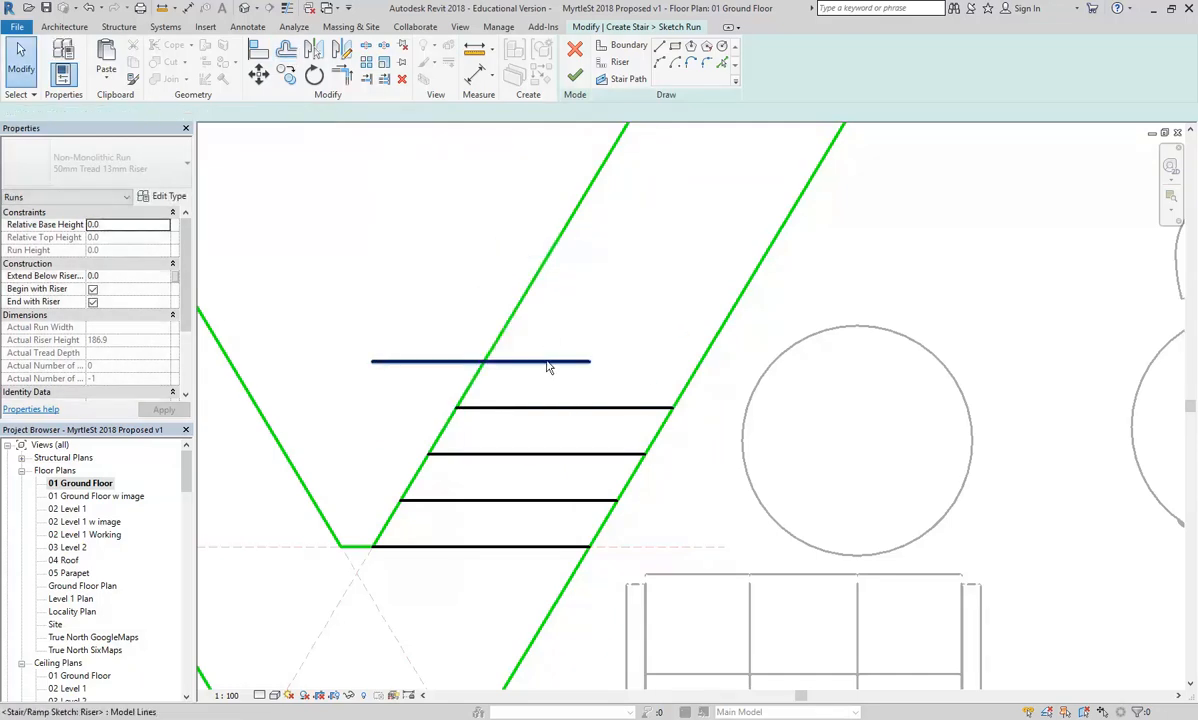
# Move both ends of the topmost offset riser onto the right-hand flight's outer and inner boundaries
pyautogui.click(550, 362)
pyautogui.moveTo(589, 362); pyautogui.dragTo(700, 361)
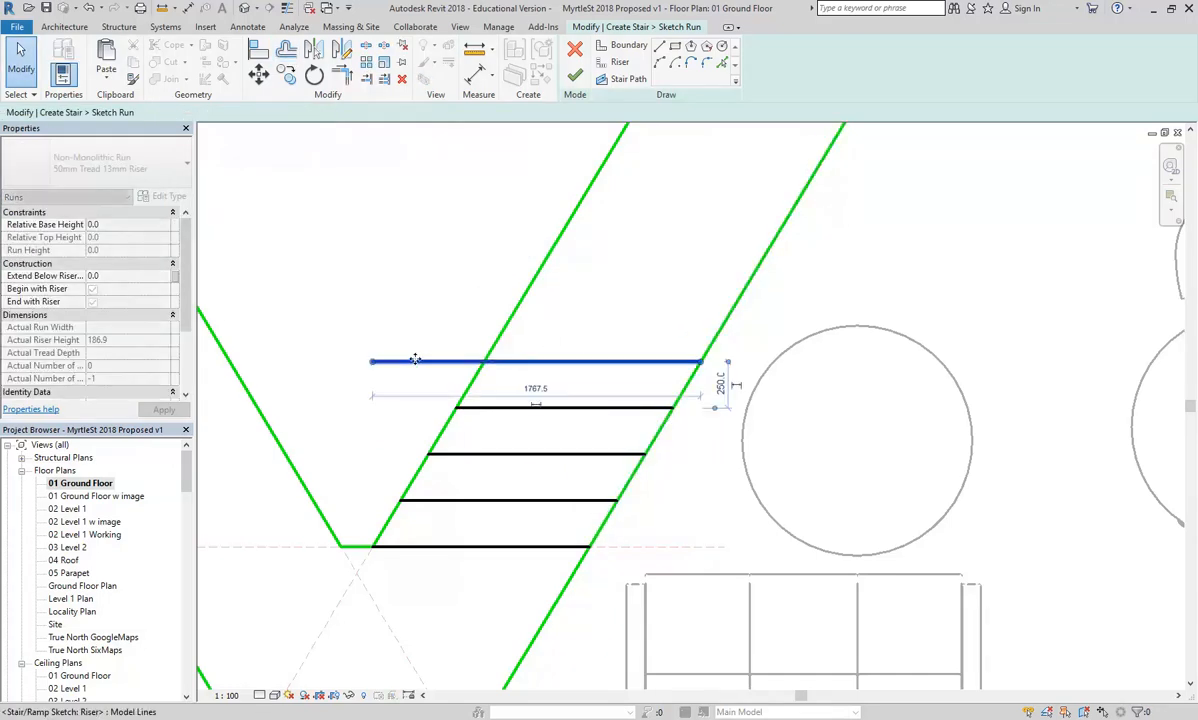
pyautogui.moveTo(371, 362); pyautogui.dragTo(484, 362)
pyautogui.click(449, 252)
# Copy the four offset risers up the right-hand flight with Multiple enabled, from the lowest riser's outer end to the top riser's outer end
pyautogui.scroll(-1, 441, 287)
pyautogui.moveTo(441, 287); pyautogui.dragTo(423, 297, button='middle')
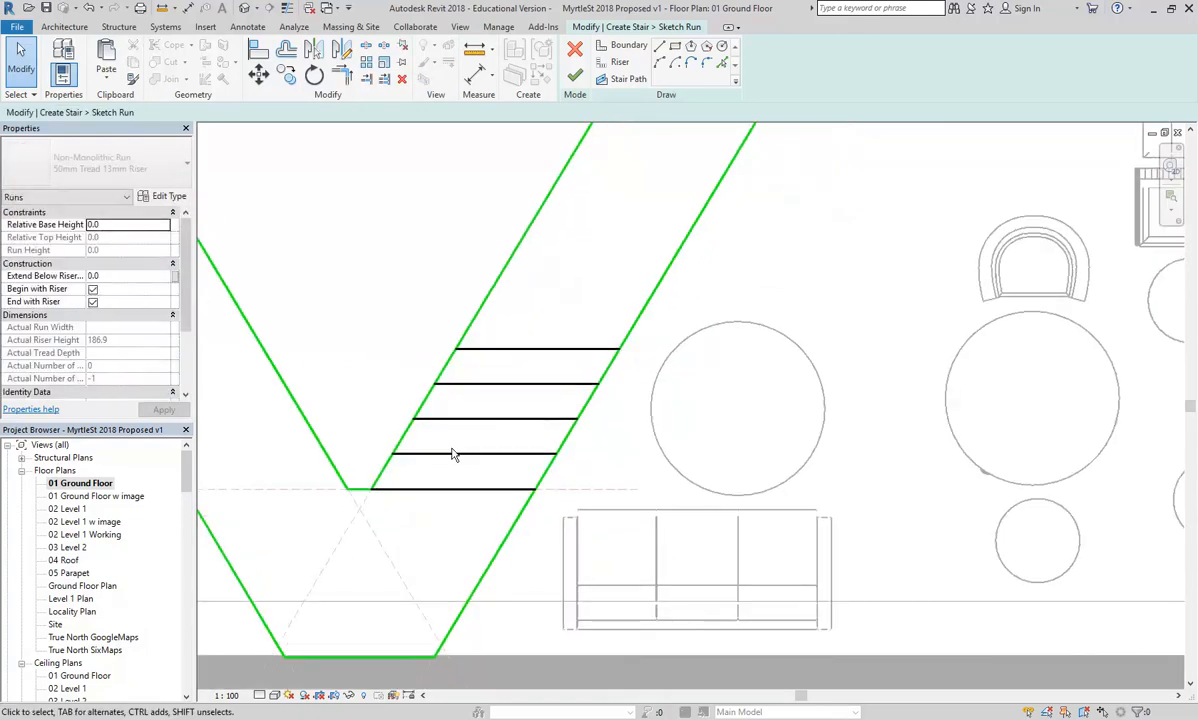
pyautogui.moveTo(463, 465); pyautogui.dragTo(598, 474, button='middle')
pyautogui.moveTo(478, 293); pyautogui.dragTo(803, 489)
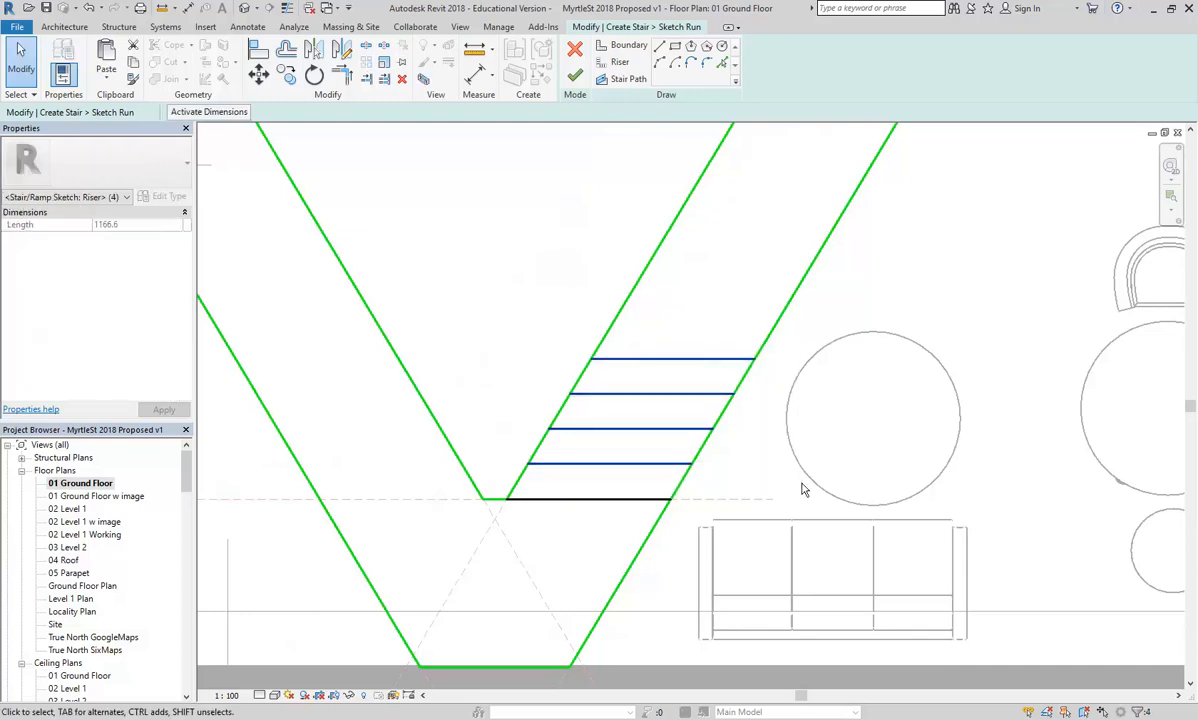
pyautogui.click(286, 76)
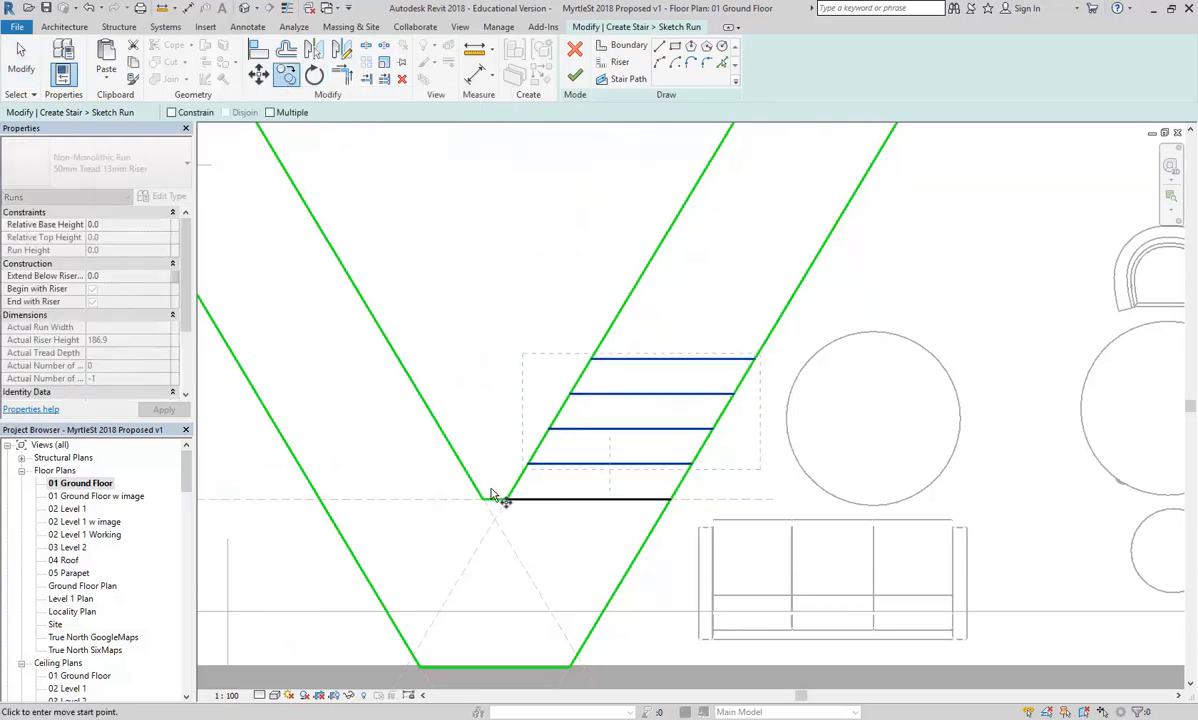
pyautogui.click(269, 112)
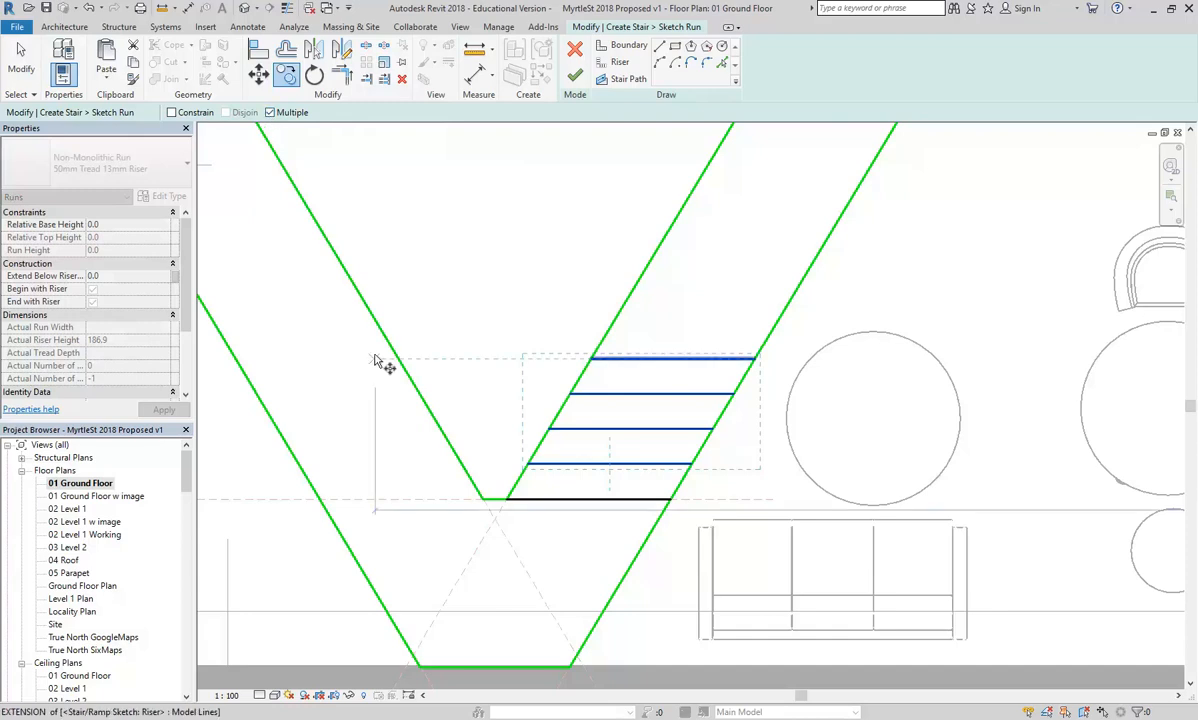
pyautogui.click(670, 500)
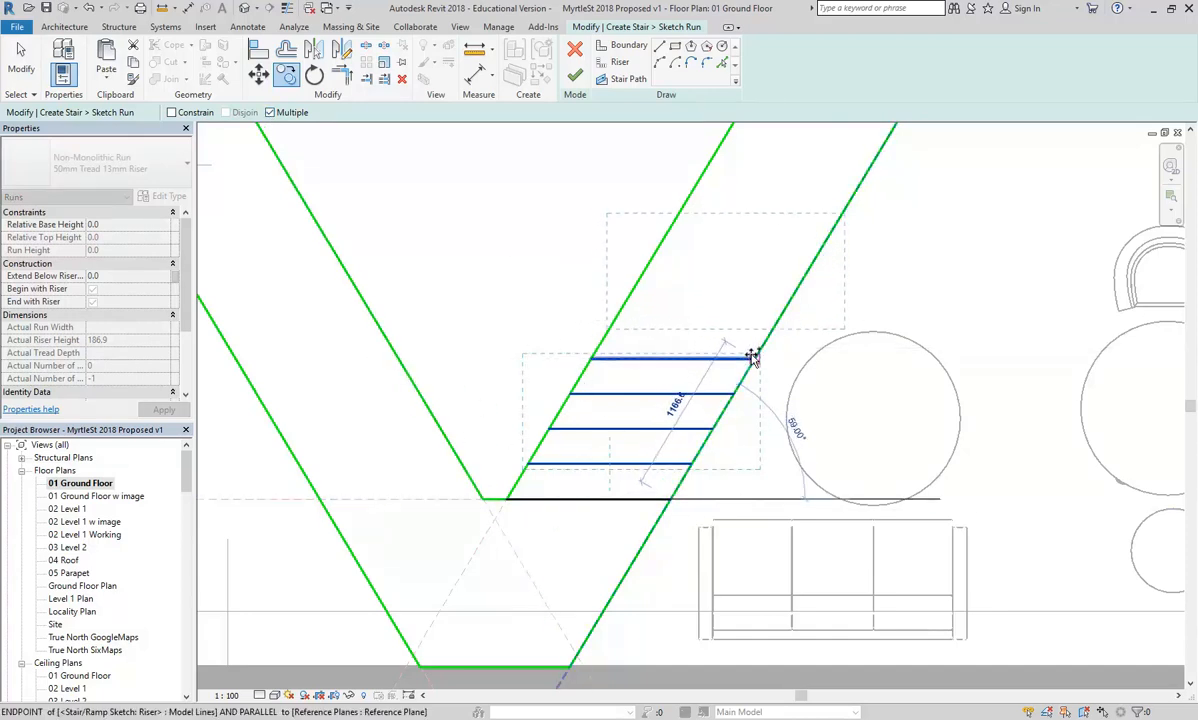
pyautogui.click(755, 359)
# Place a second copy of the four risers further up the right-hand flight along its outer boundary, and finish copying
pyautogui.moveTo(756, 311); pyautogui.dragTo(545, 412, button='middle')
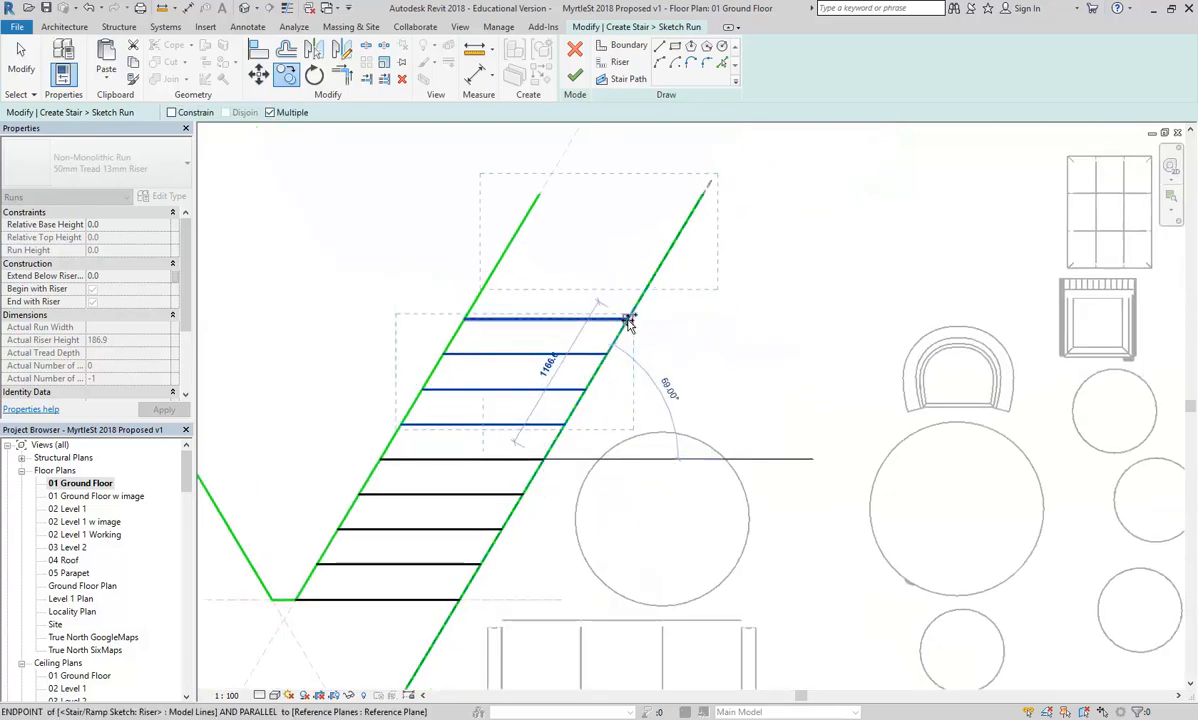
pyautogui.click(629, 320)
pyautogui.rightClick(402, 212)
pyautogui.click(433, 228)
pyautogui.rightClick(433, 228)
pyautogui.click(469, 238)
# Sketch a riser across the base of the left-hand flight on the horizontal plane, from the inner corner to the outer boundary
pyautogui.moveTo(413, 319); pyautogui.dragTo(556, 294, button='middle')
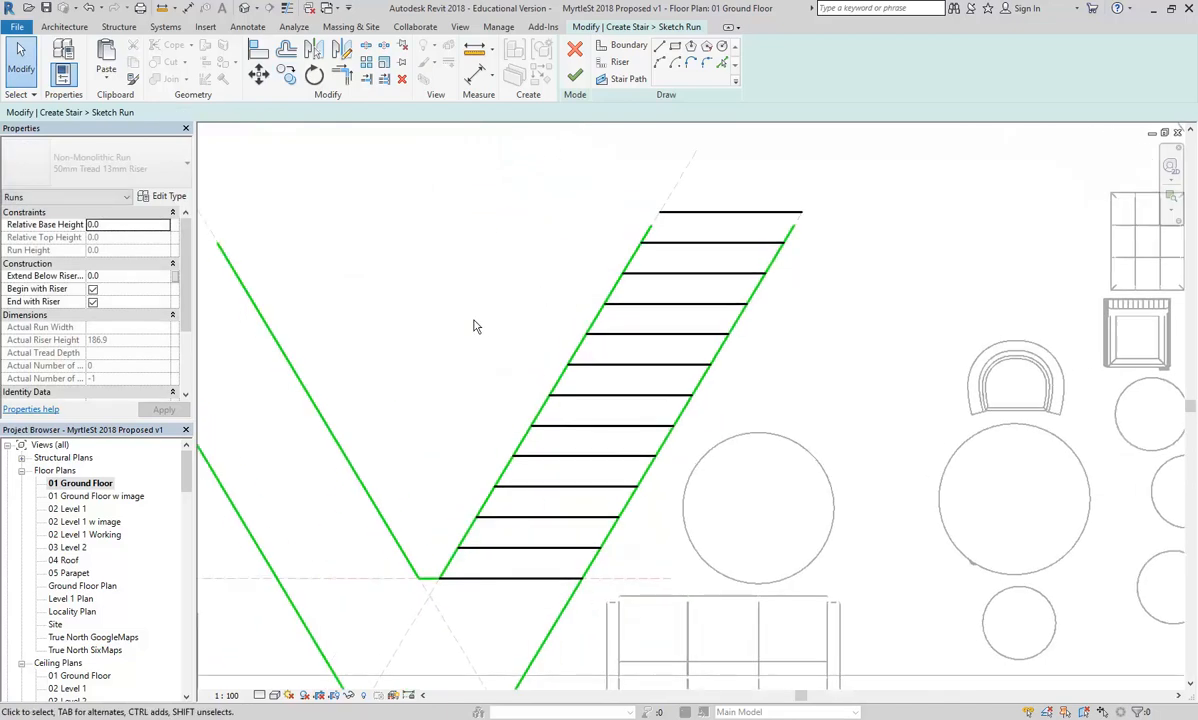
pyautogui.scroll(-2, 500, 300)
pyautogui.moveTo(537, 281); pyautogui.dragTo(537, 313, button='middle')
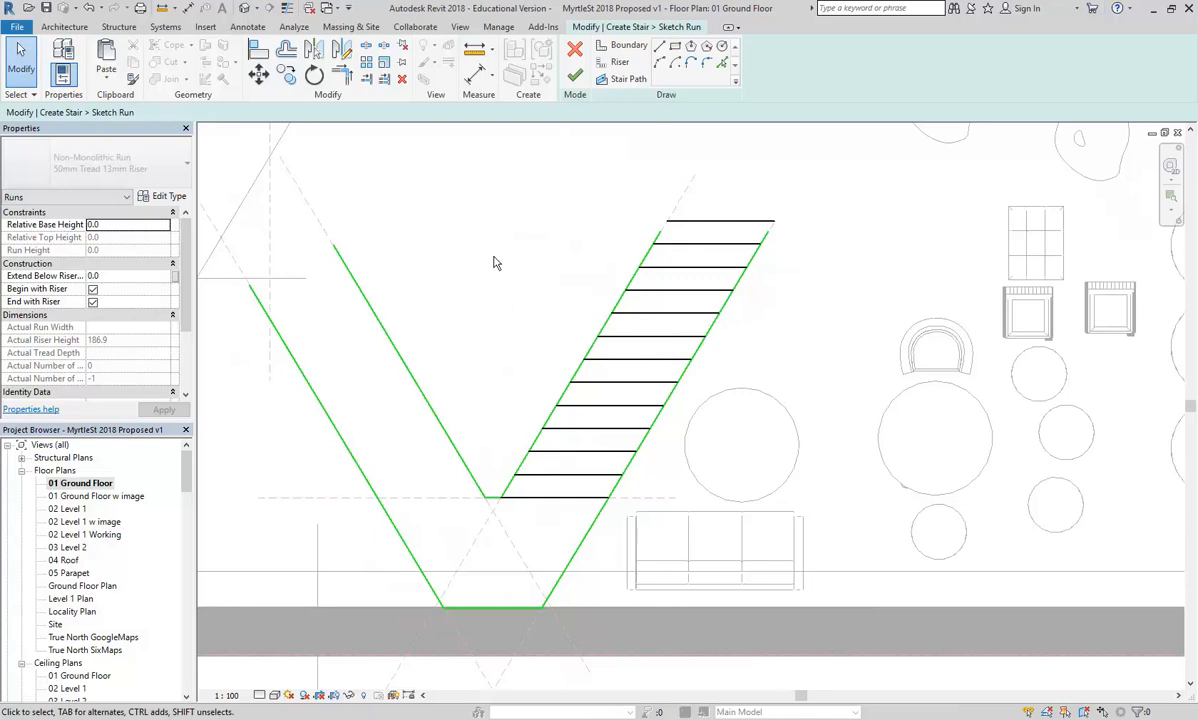
pyautogui.scroll(-2, 481, 265)
pyautogui.moveTo(481, 265); pyautogui.dragTo(487, 297, button='middle')
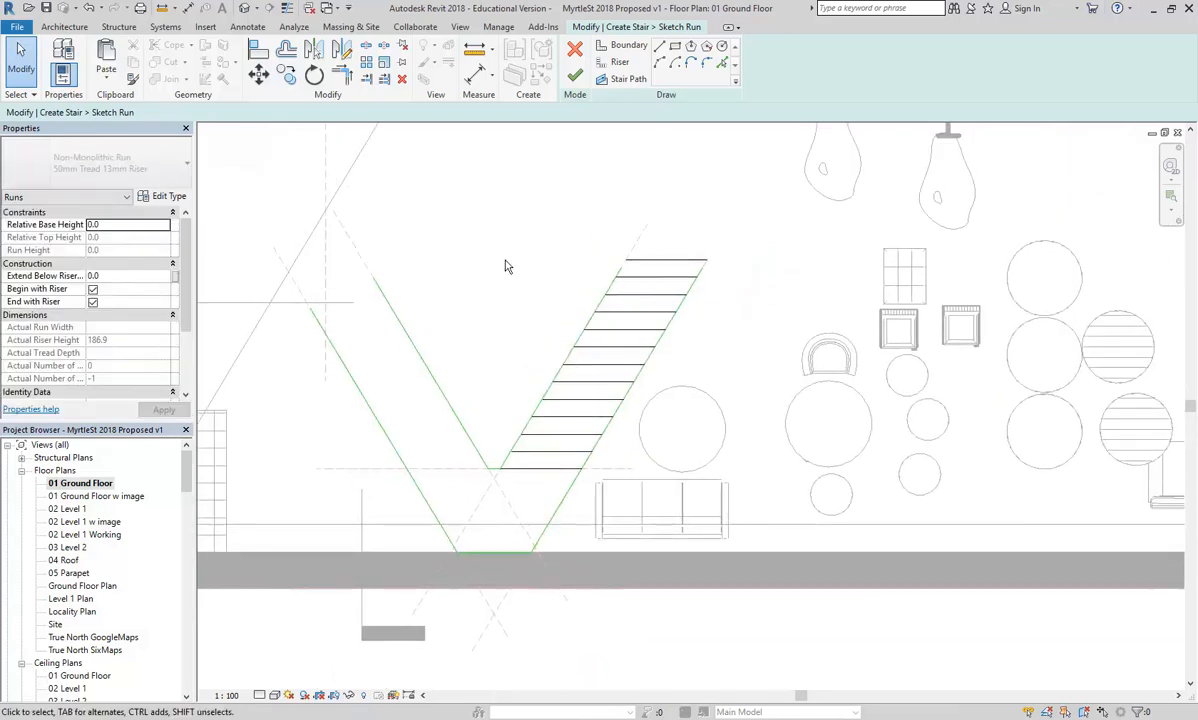
pyautogui.scroll(1, 498, 357)
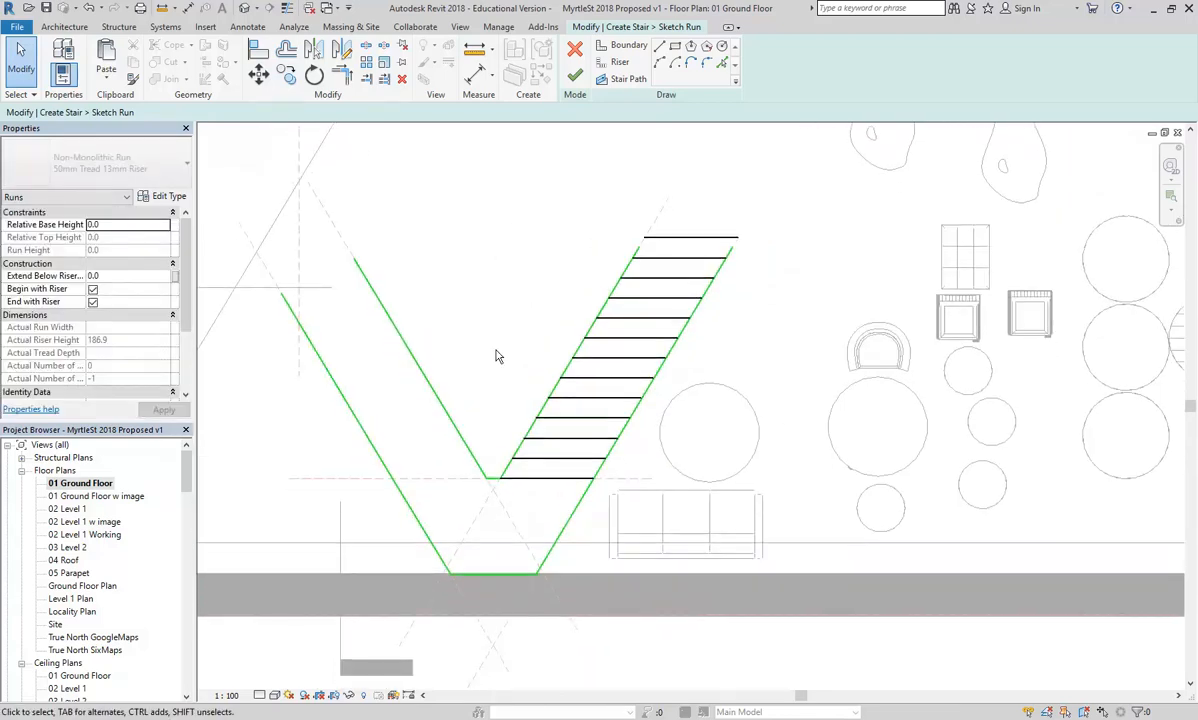
pyautogui.click(620, 62)
pyautogui.scroll(-1, 503, 368)
pyautogui.moveTo(503, 368); pyautogui.dragTo(545, 363, button='middle')
pyautogui.scroll(1, 519, 361)
pyautogui.click(372, 219)
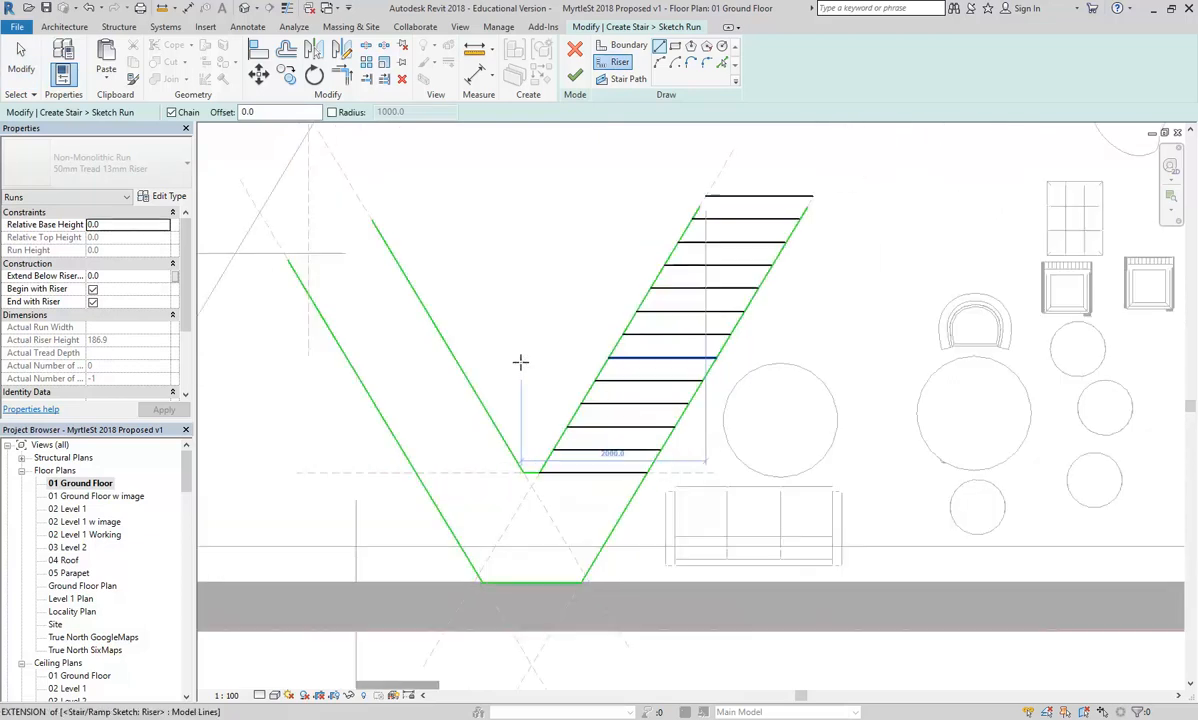
pyautogui.click(522, 472)
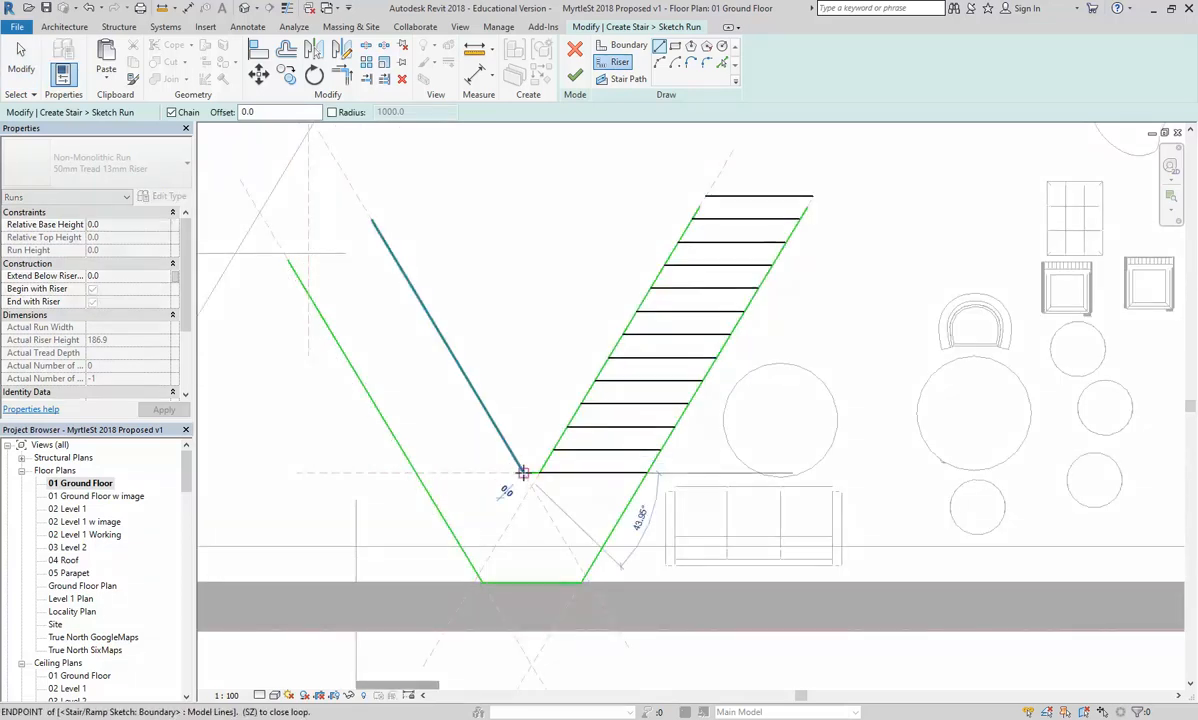
pyautogui.click(415, 472)
pyautogui.rightClick(410, 394)
pyautogui.click(441, 405)
pyautogui.click(415, 472)
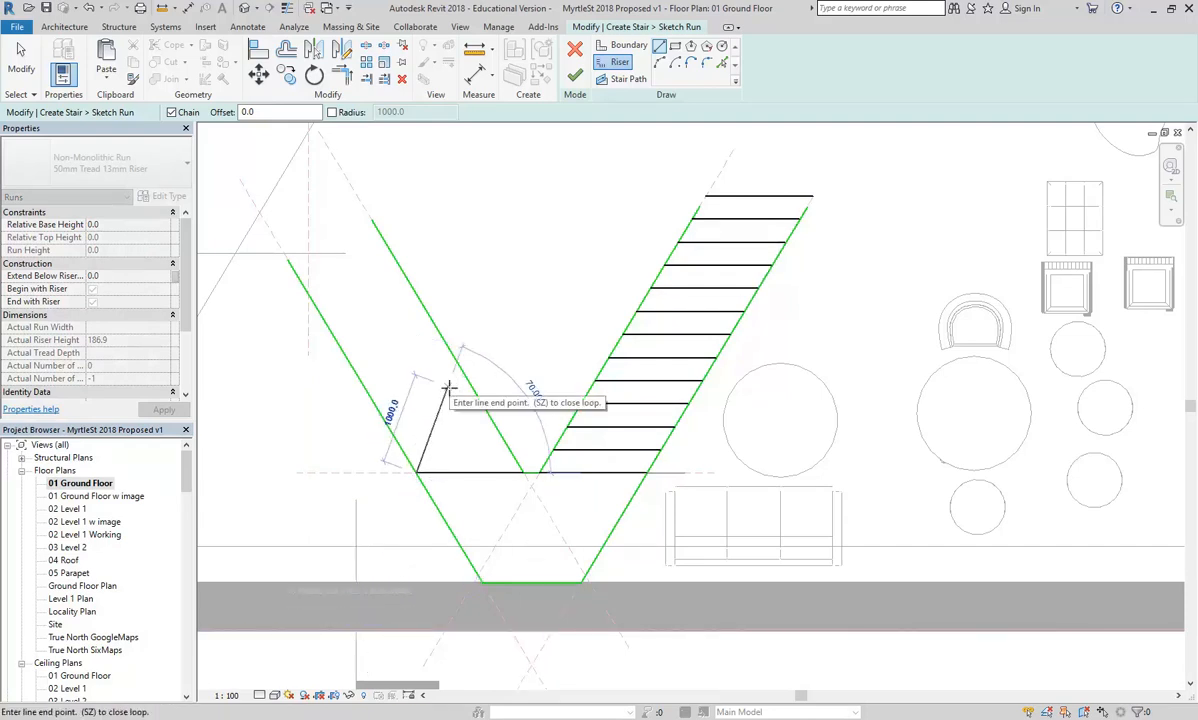
pyautogui.rightClick(409, 384)
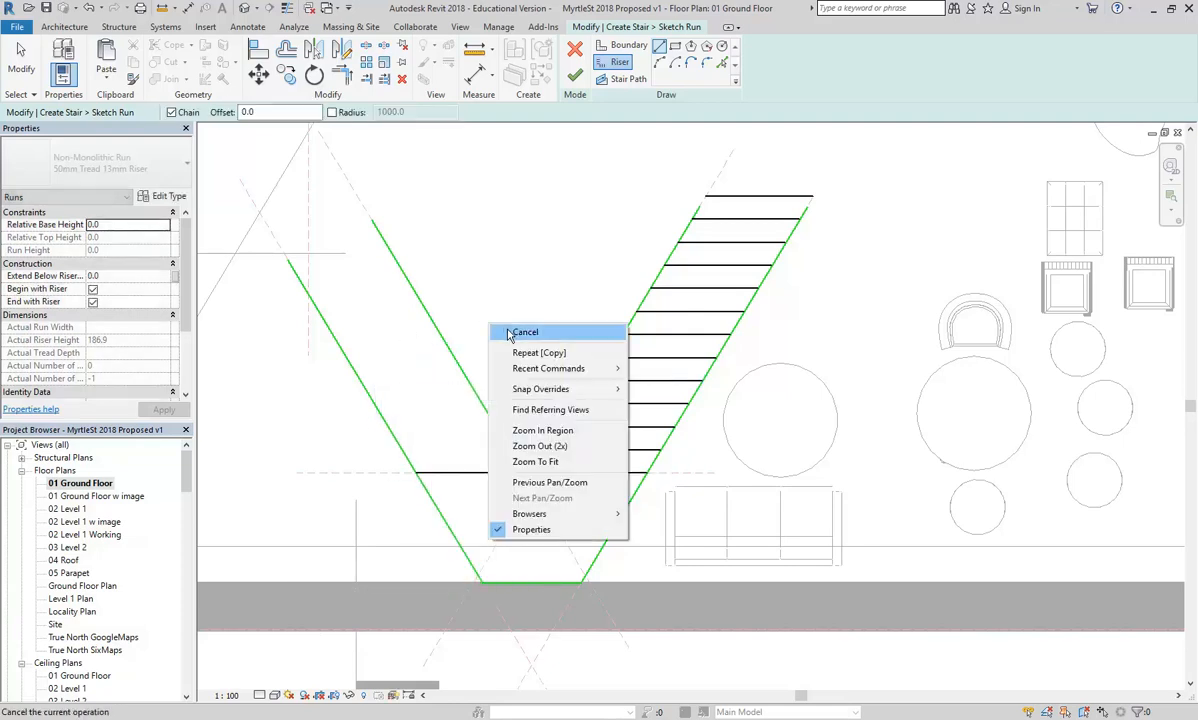
pyautogui.click(437, 395)
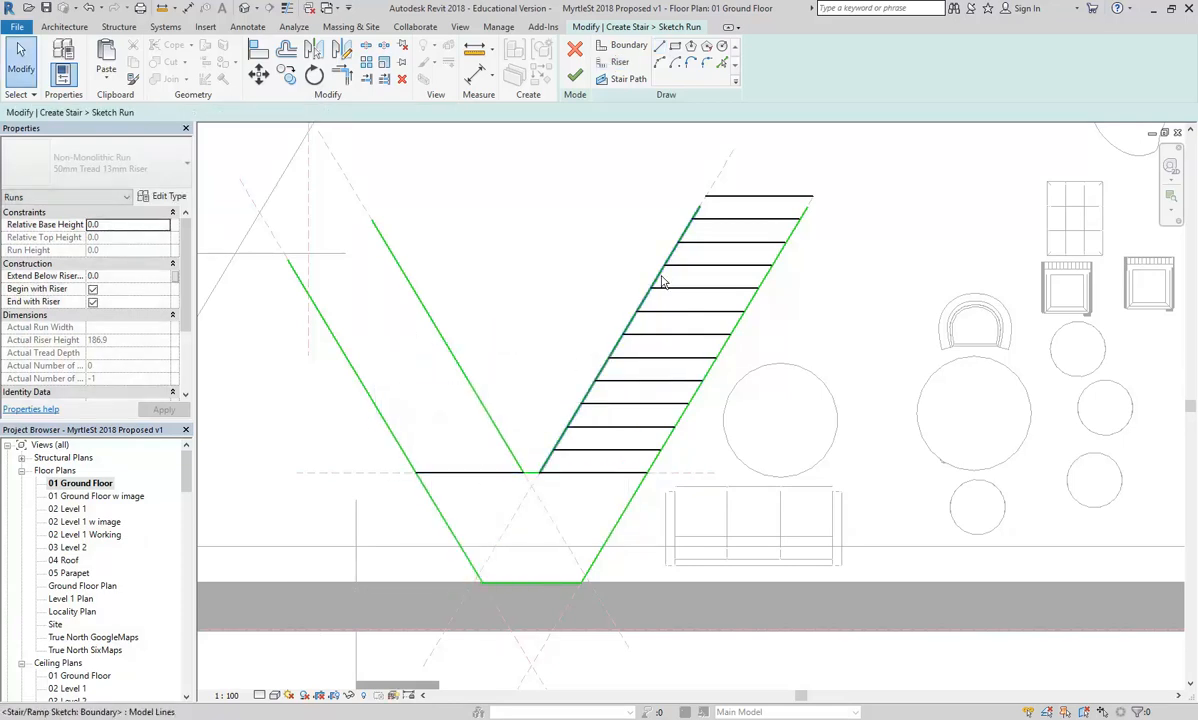
# Delete the topmost riser that lies beyond the ends of the right-hand flight's boundaries
pyautogui.click(745, 198)
pyautogui.press('Delete')
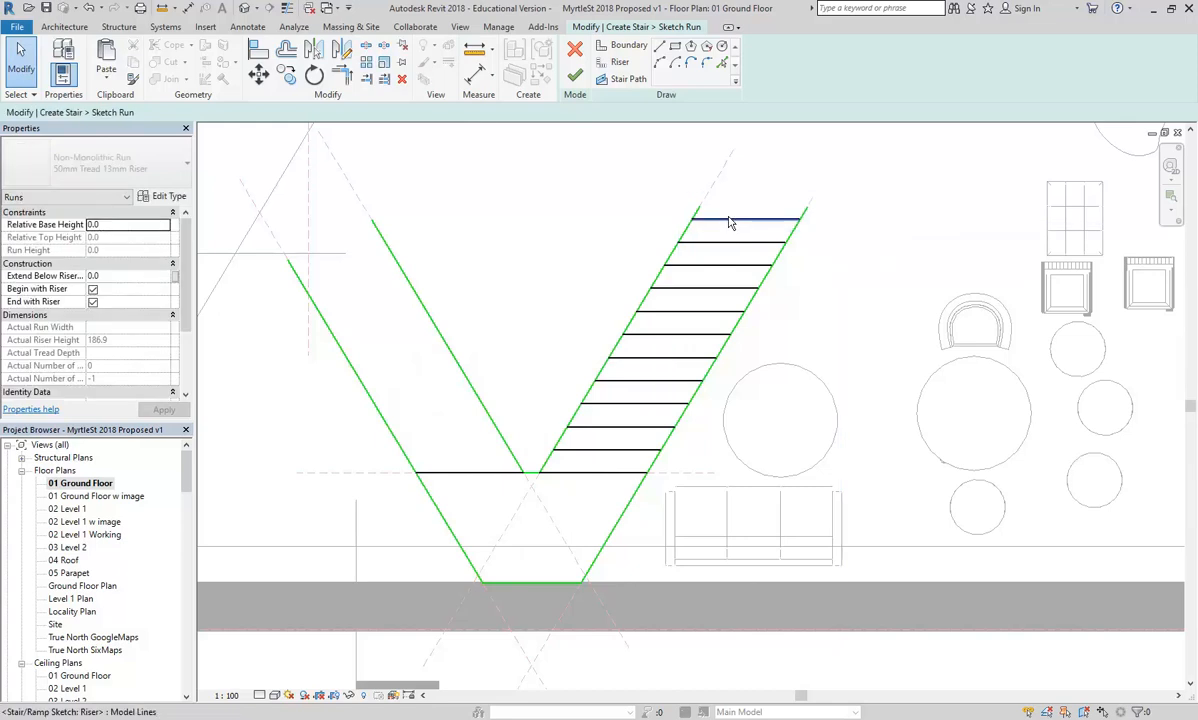
# Delete the right-hand flight's topmost riser and mirror a copy of its ten remaining upper risers about a vertical axis through the V's centre
pyautogui.click(730, 220)
pyautogui.press('Delete')
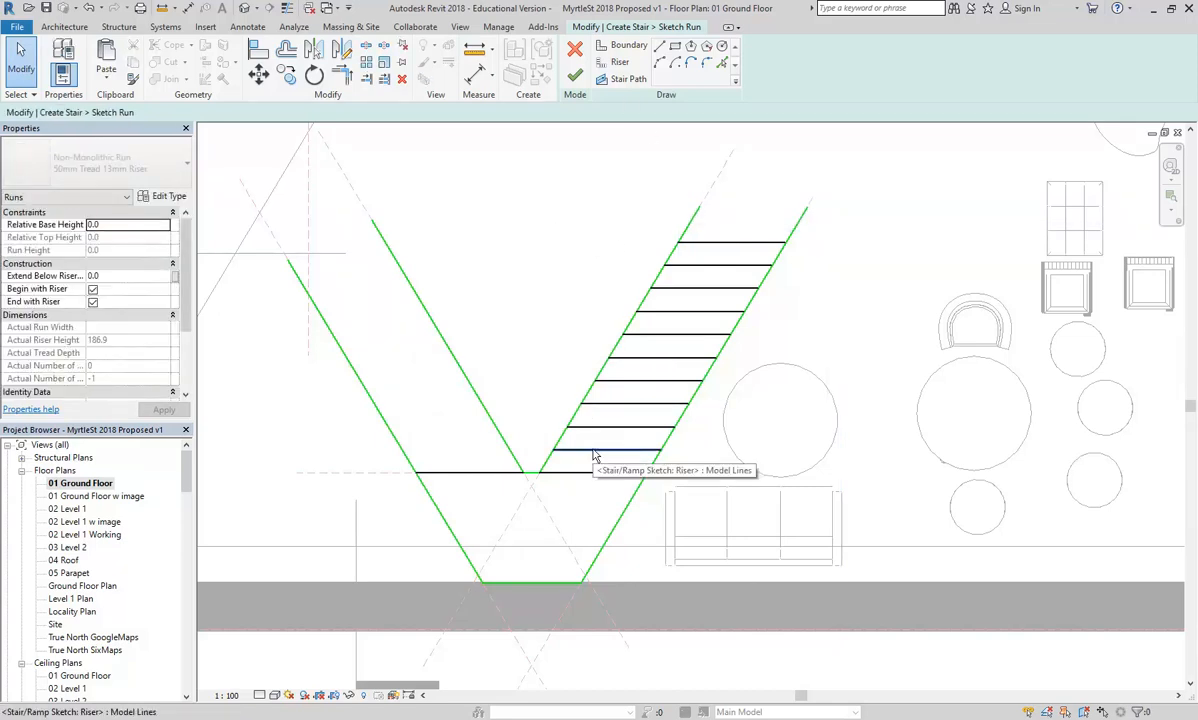
pyautogui.click(594, 456)
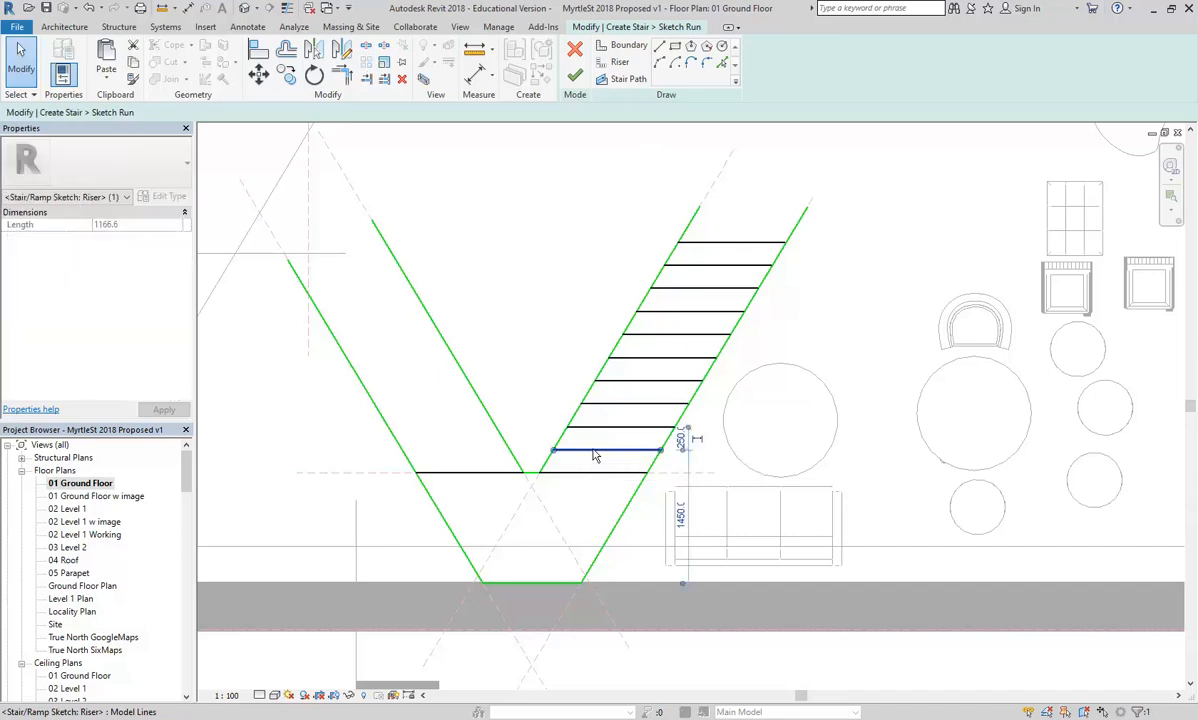
pyautogui.click(484, 198)
pyautogui.moveTo(492, 227); pyautogui.dragTo(828, 464)
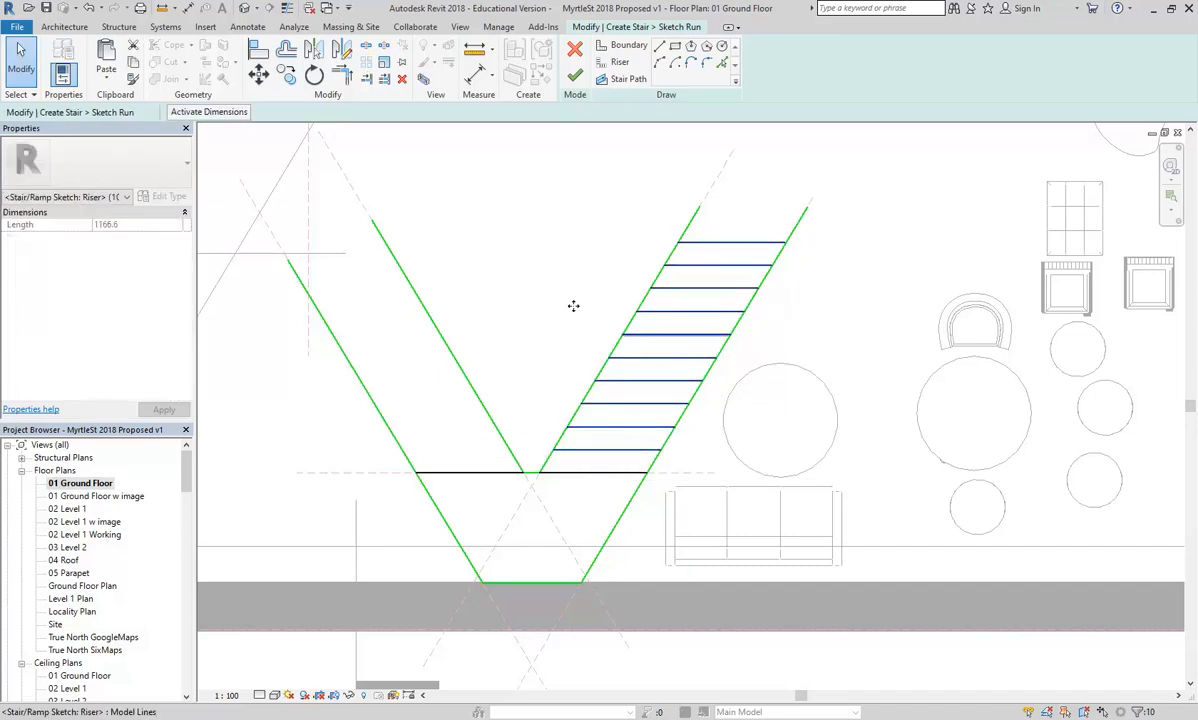
pyautogui.click(341, 49)
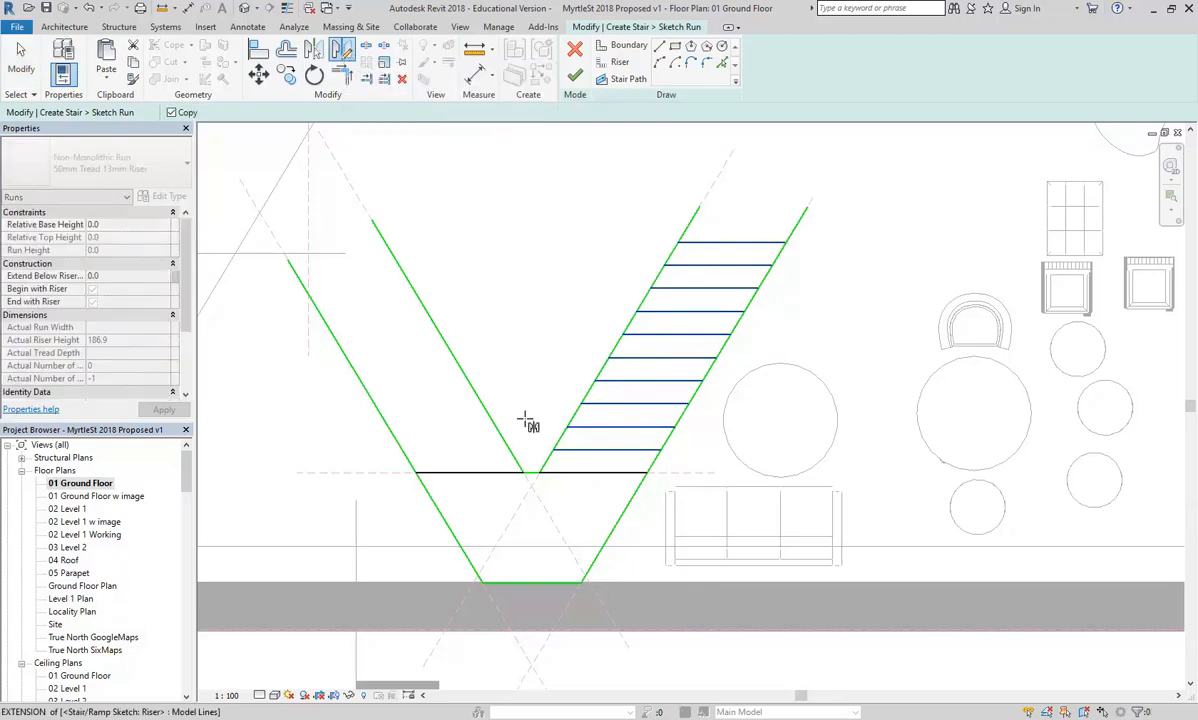
pyautogui.click(533, 473)
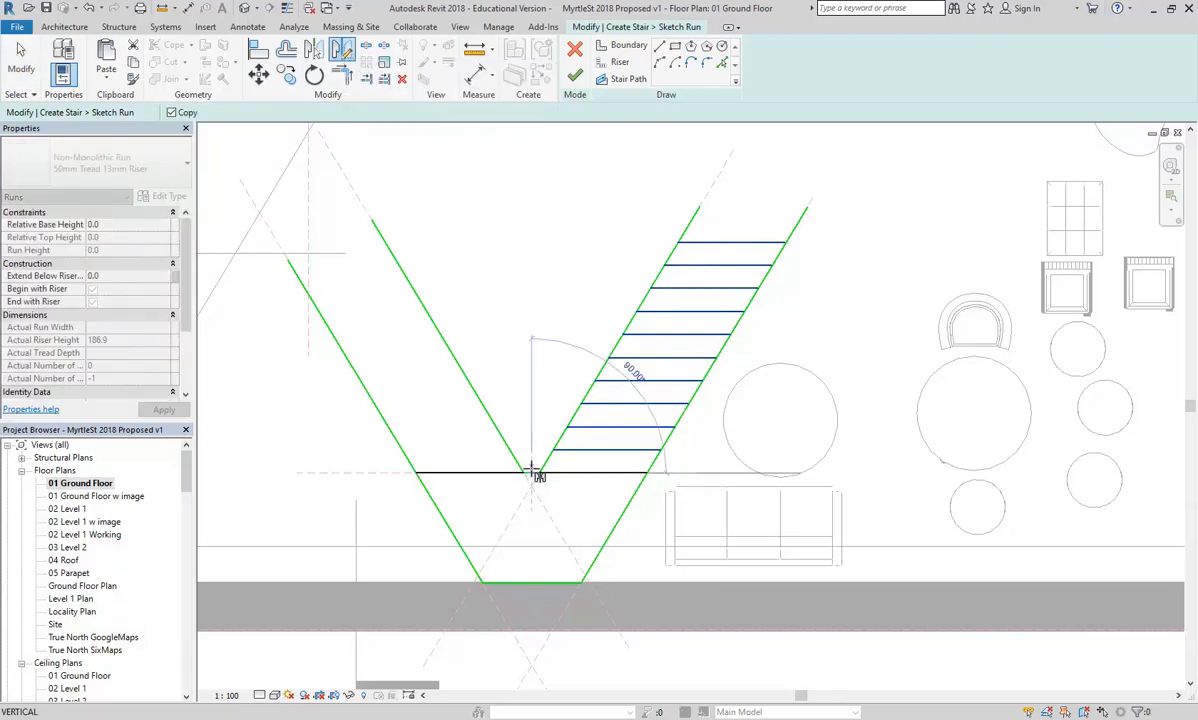
pyautogui.click(535, 225)
pyautogui.press('Escape')
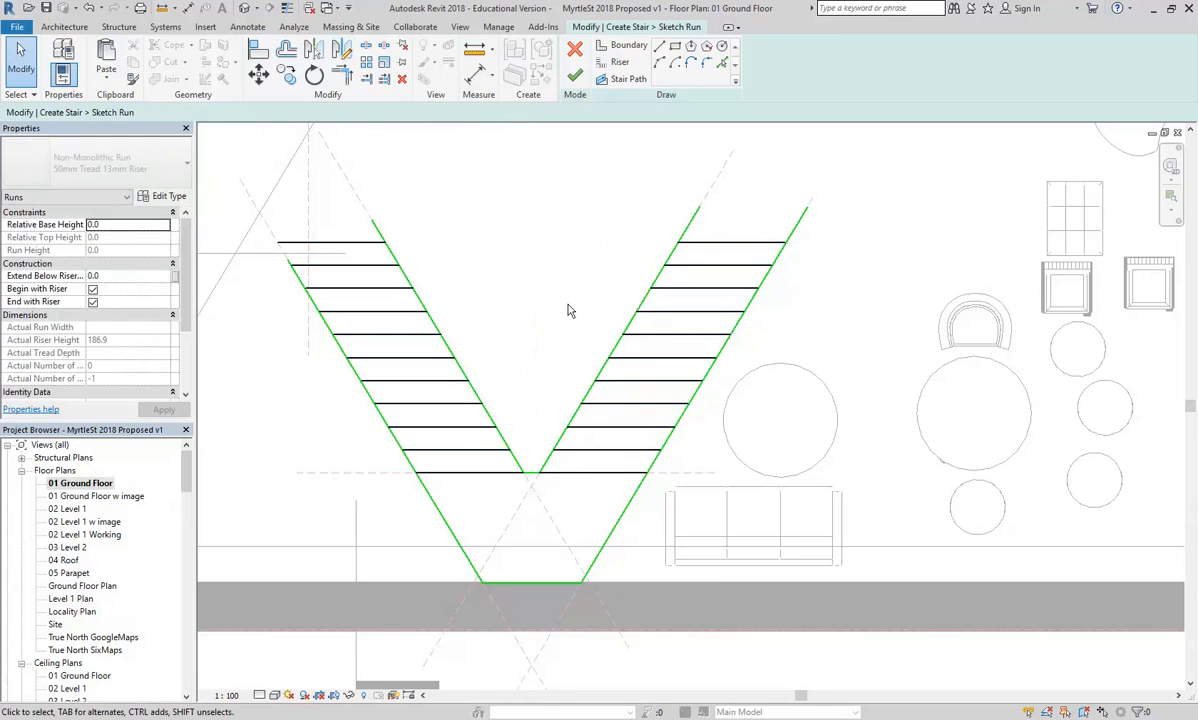
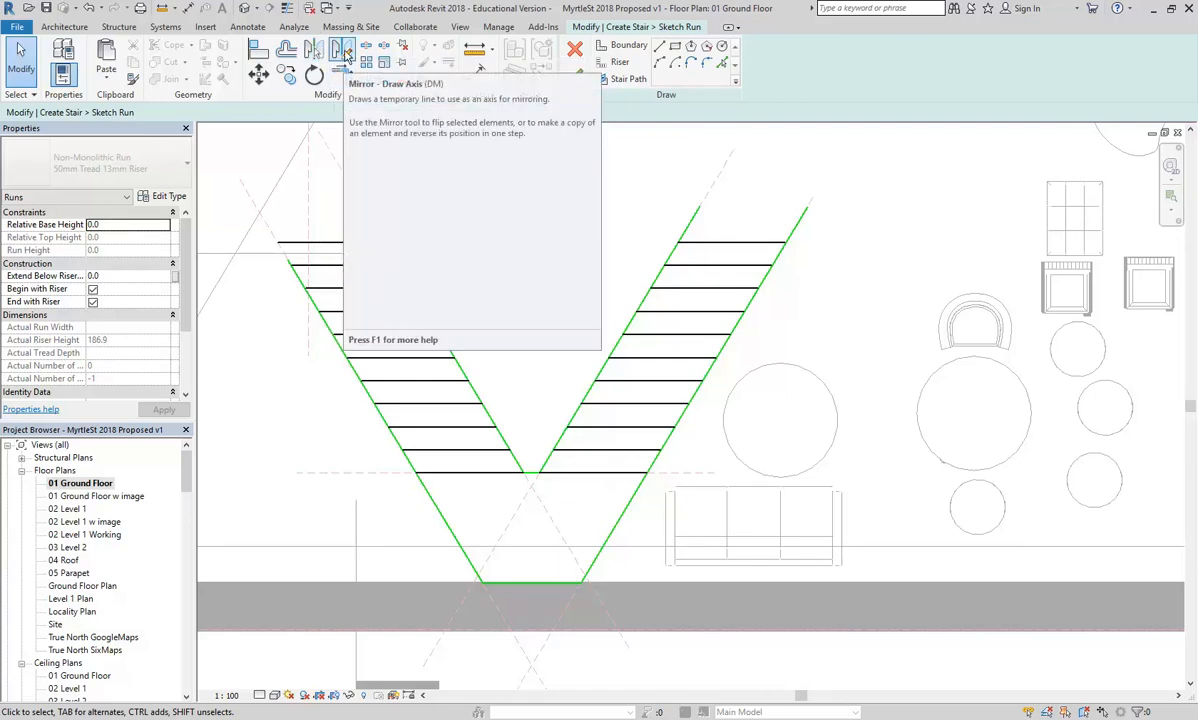
# Try to finish the run sketch with only its boundaries and risers, and return to sketching
pyautogui.click(341, 52)
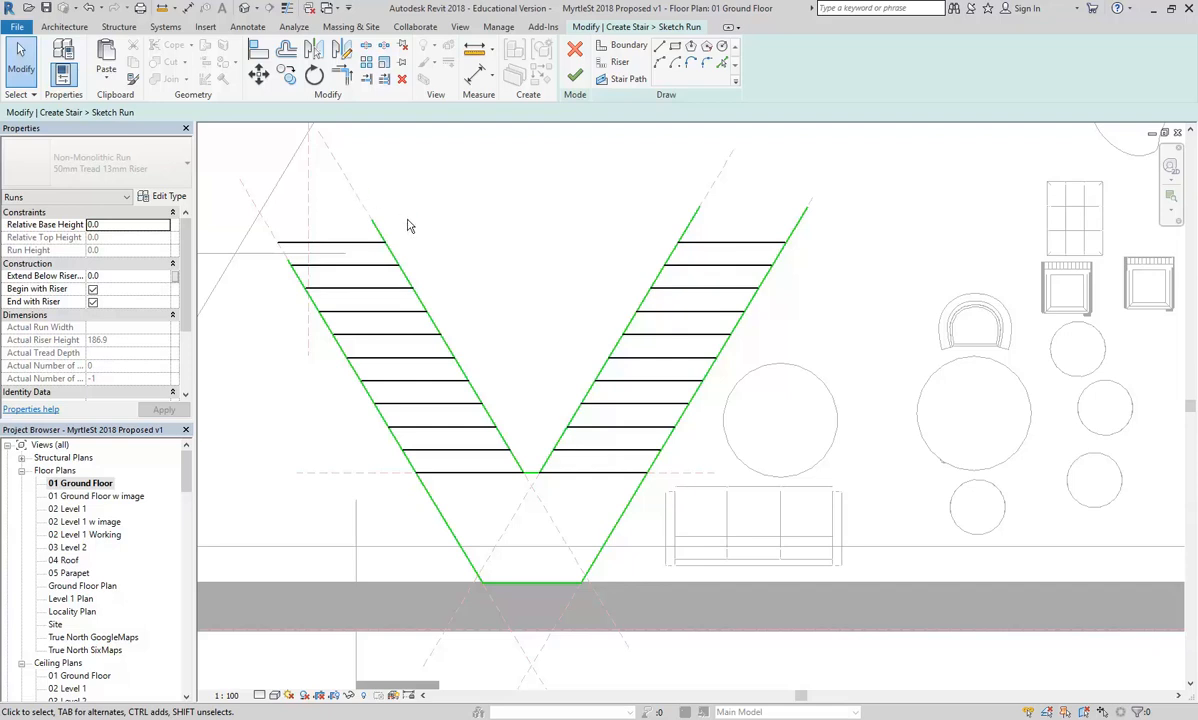
pyautogui.scroll(-4, 479, 382)
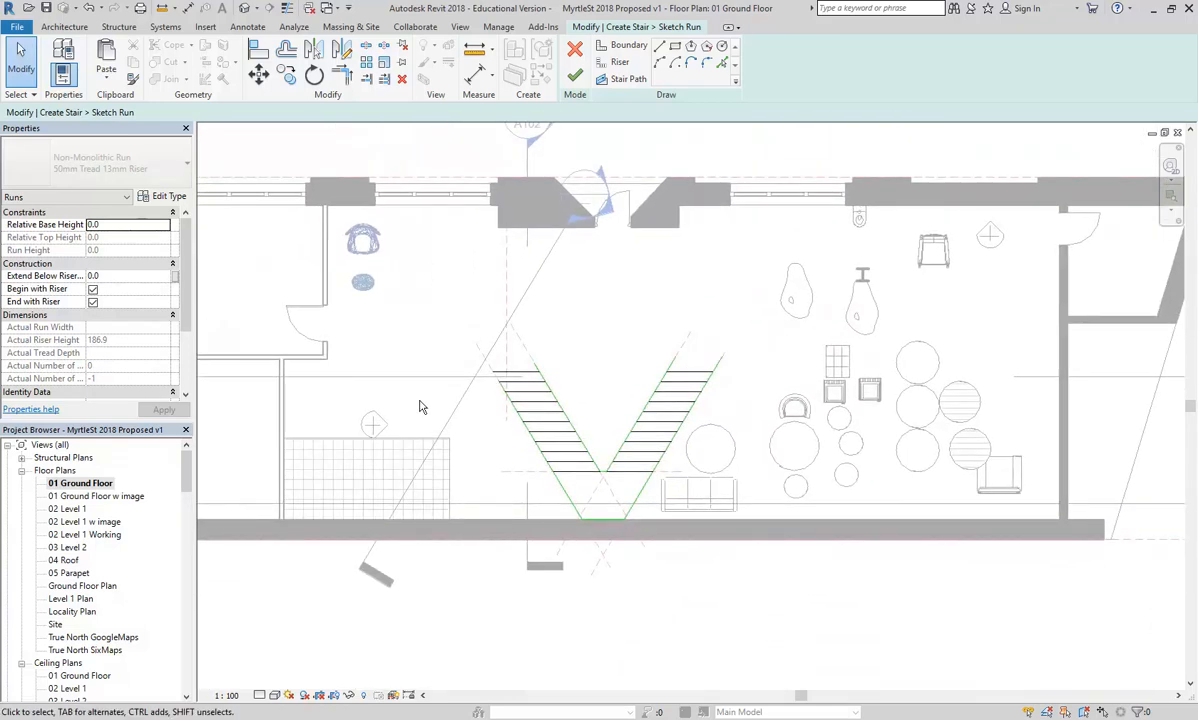
pyautogui.scroll(3, 602, 281)
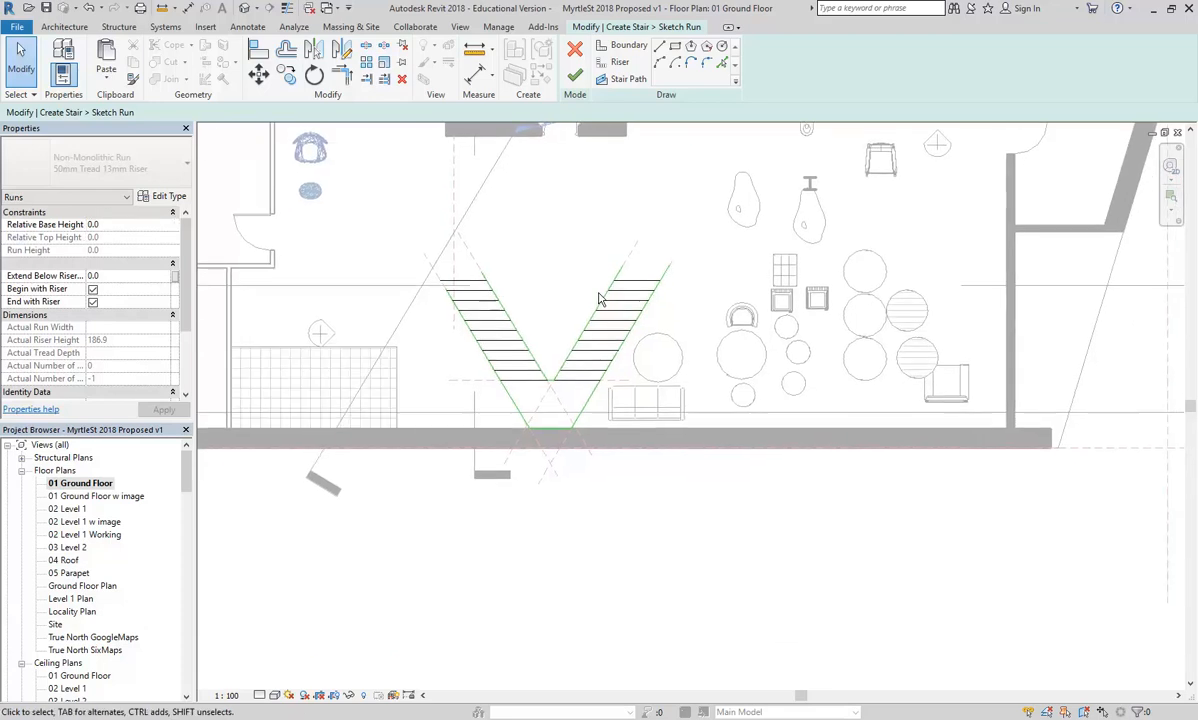
pyautogui.scroll(1, 561, 321)
pyautogui.scroll(2, 545, 329)
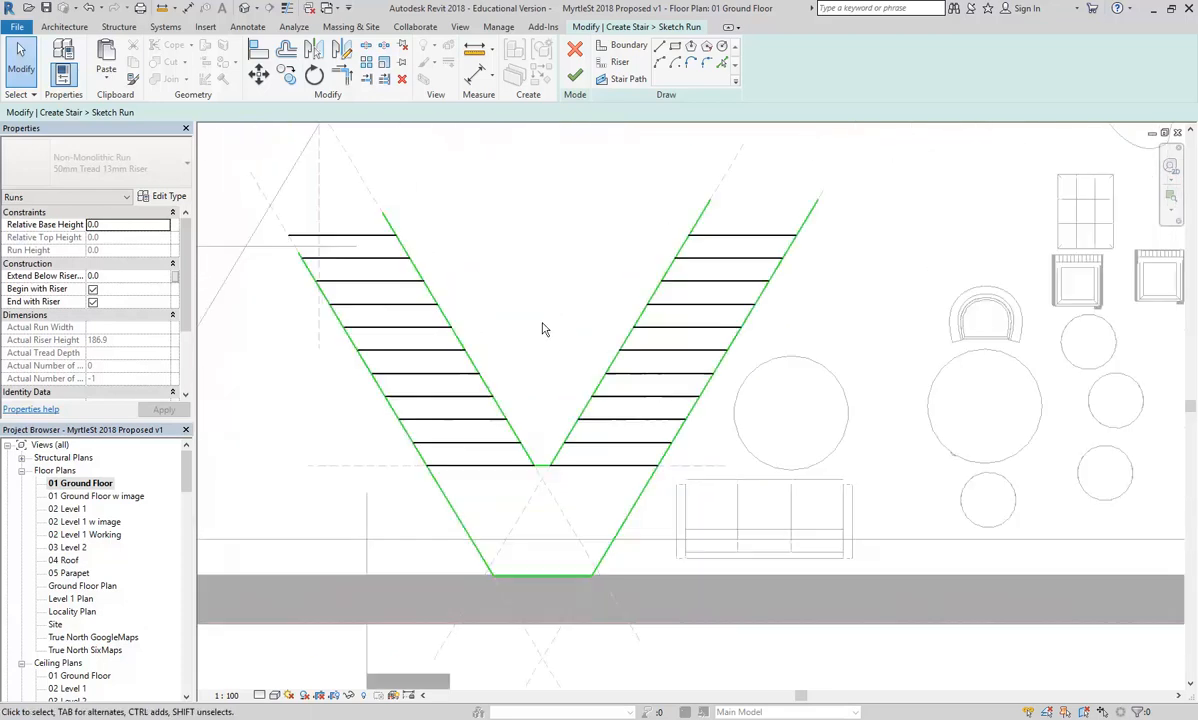
pyautogui.moveTo(535, 340); pyautogui.dragTo(543, 372, button='middle')
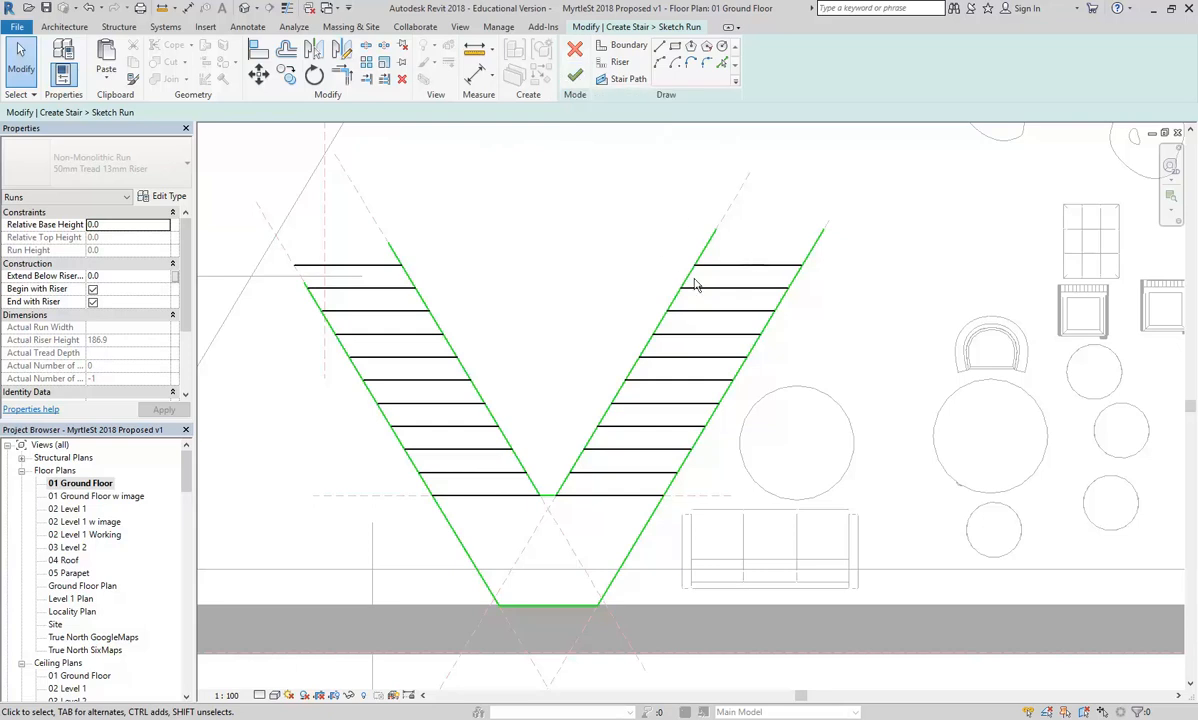
pyautogui.click(575, 77)
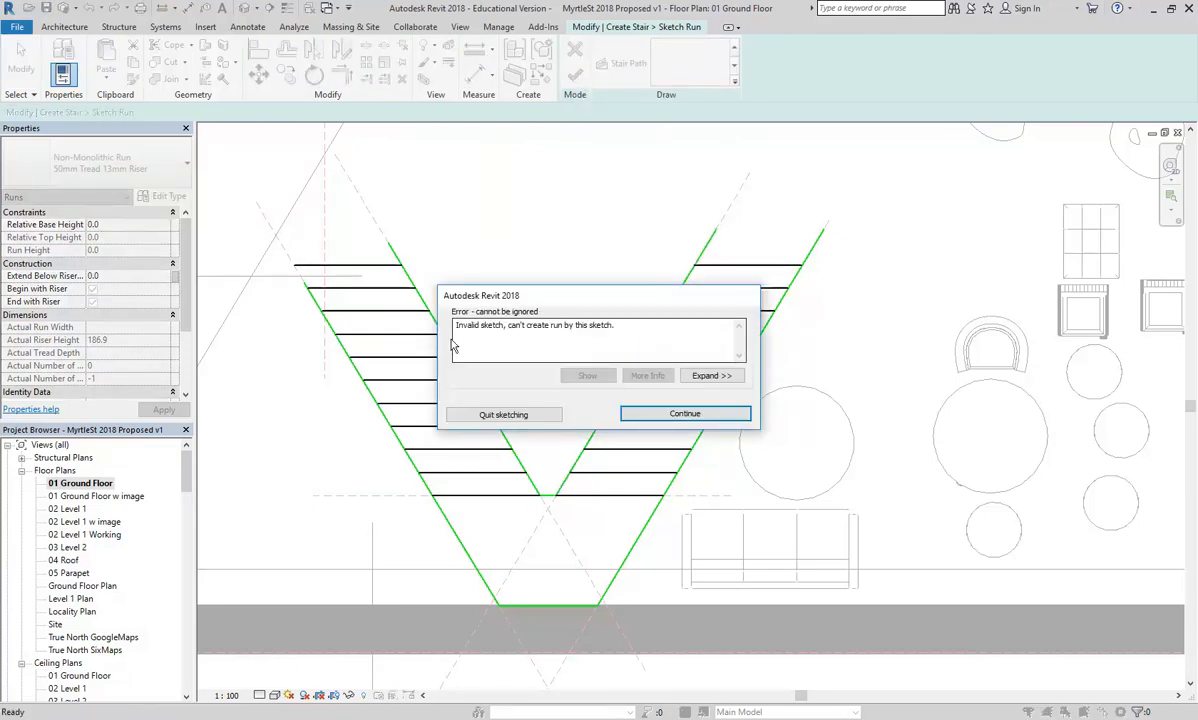
pyautogui.click(660, 414)
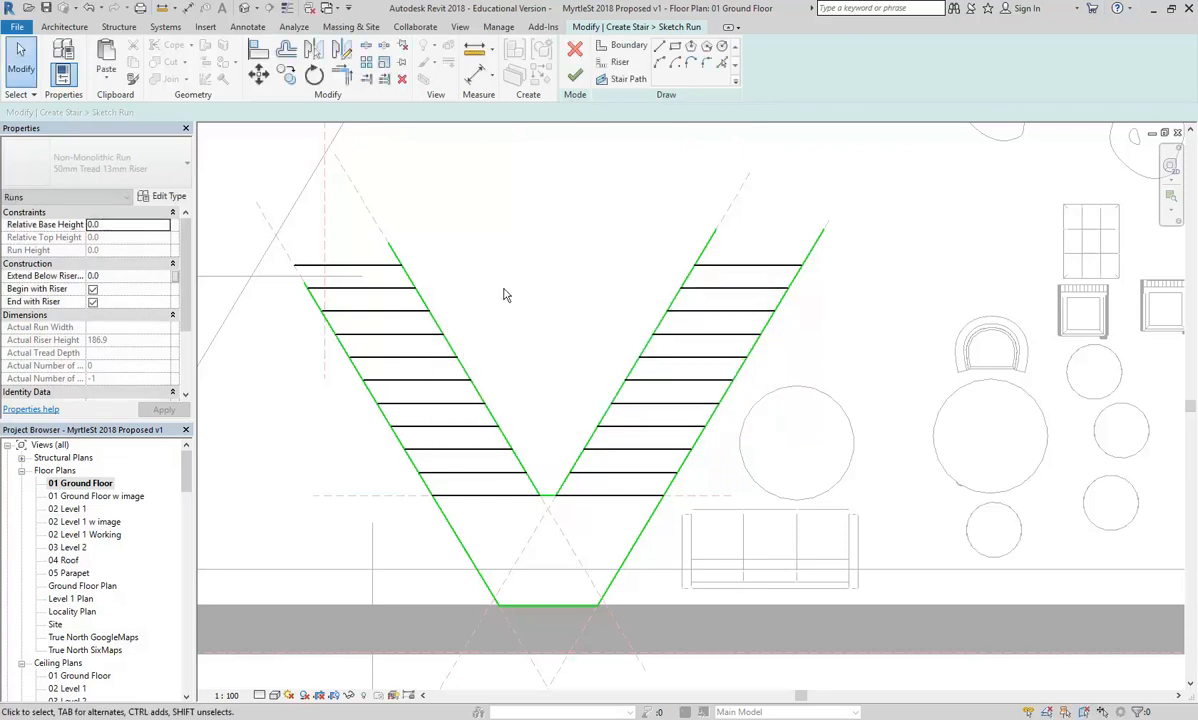
# Sketch the stair path down the middle of the right-hand flight from its top riser through its base riser to the landing's crossing reference plane
pyautogui.click(624, 80)
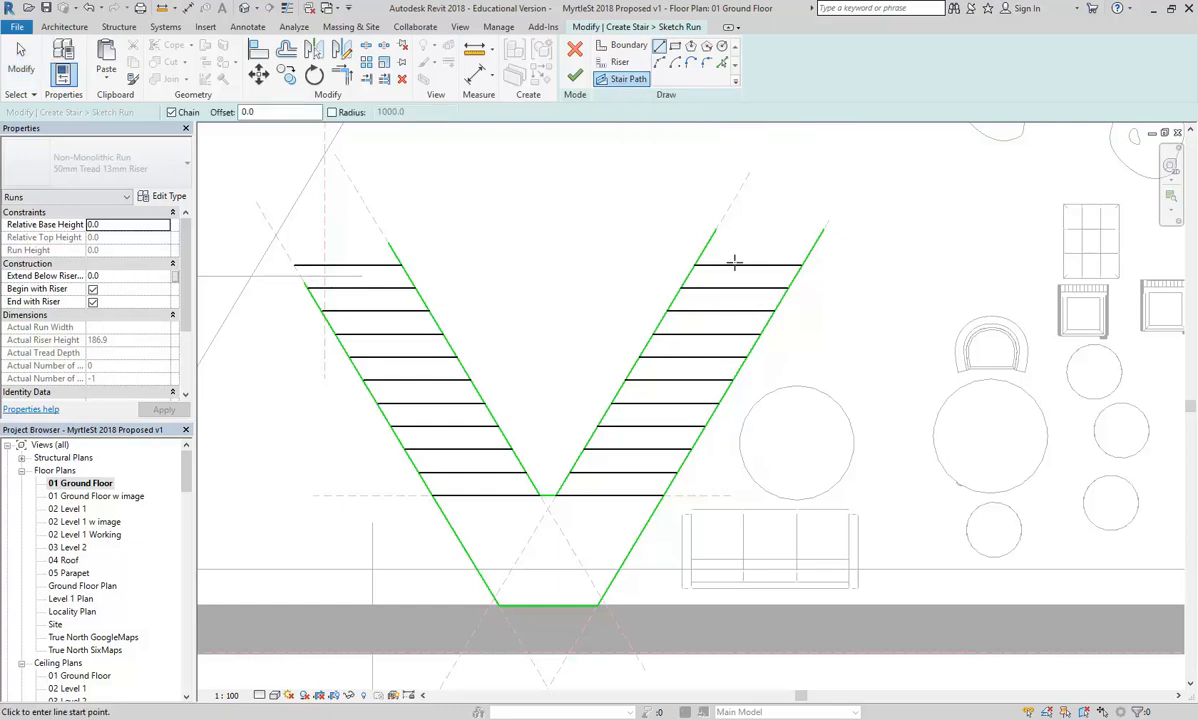
pyautogui.click(748, 265)
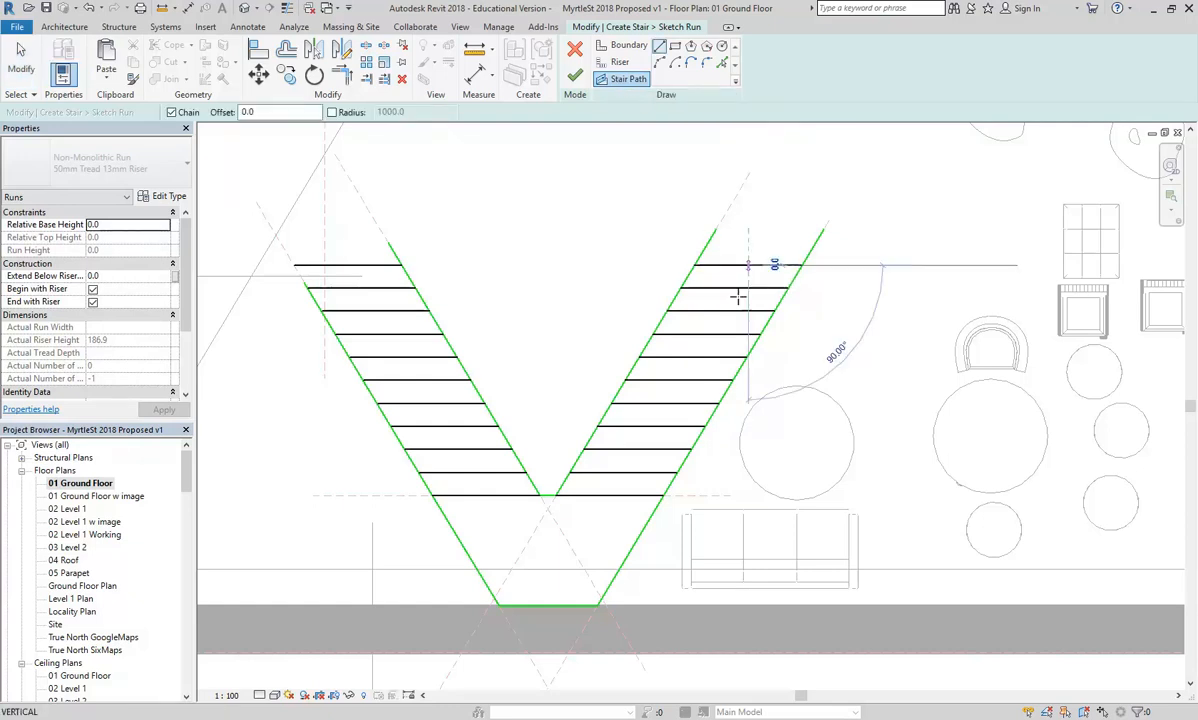
pyautogui.click(610, 497)
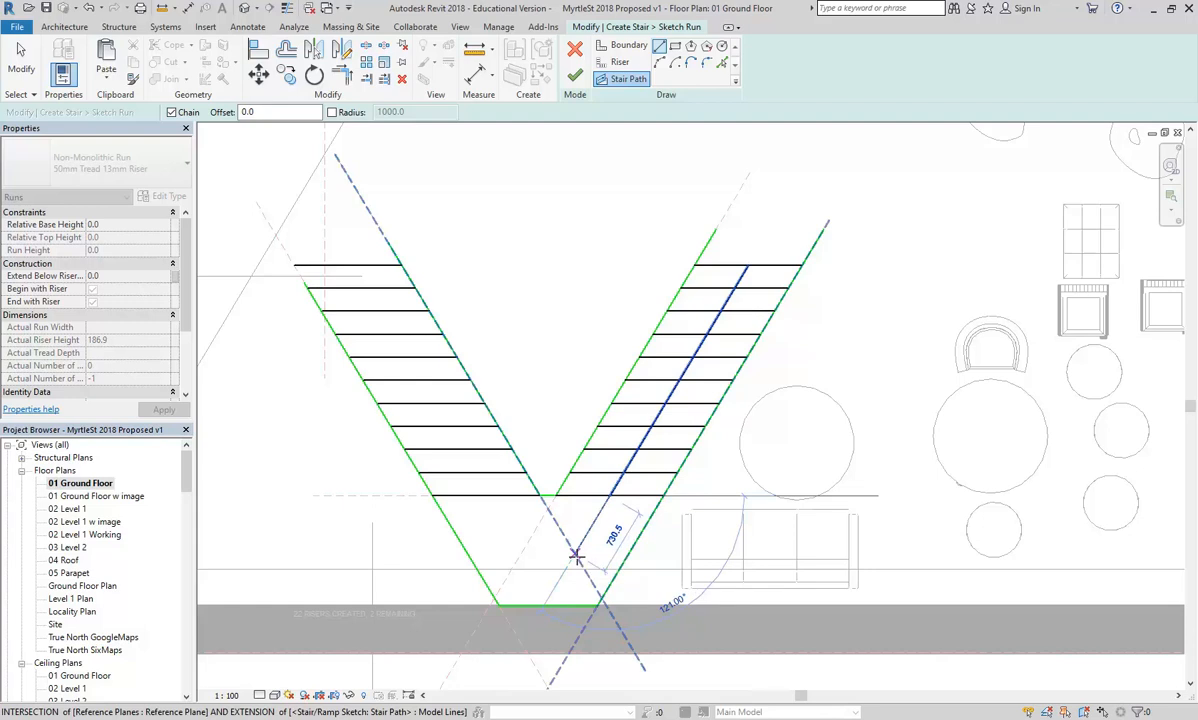
pyautogui.rightClick(521, 327)
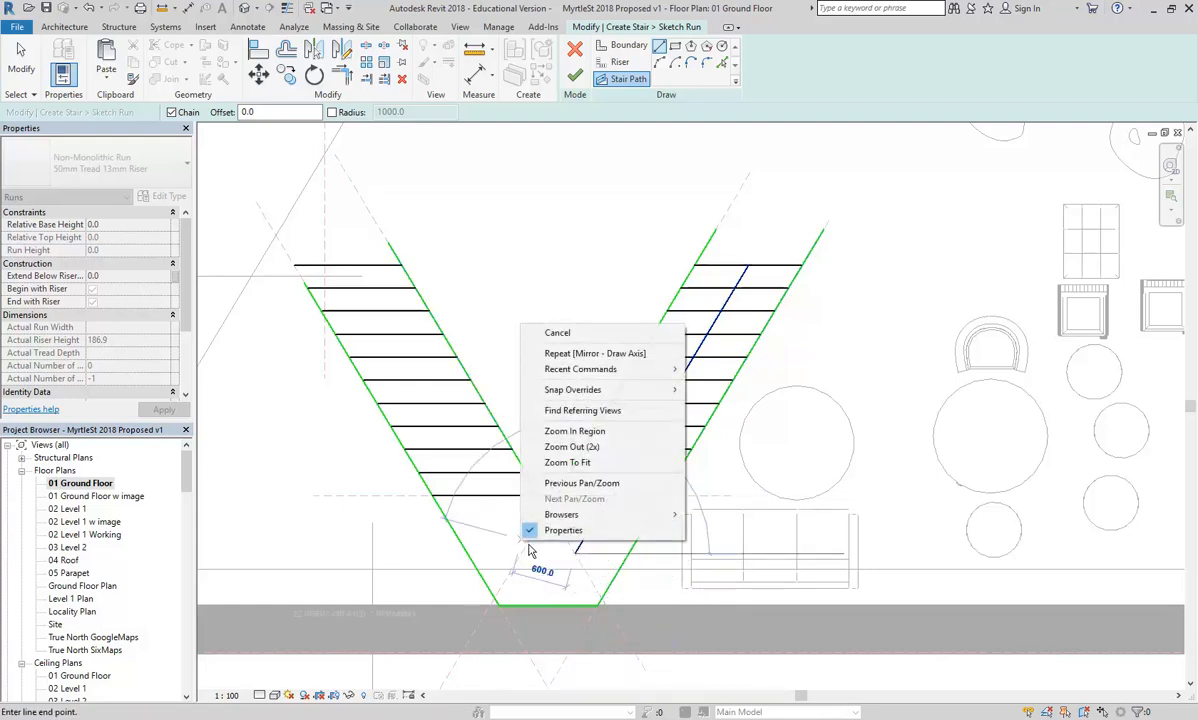
pyautogui.click(555, 338)
pyautogui.rightClick(558, 325)
pyautogui.click(570, 333)
# Mirror a copy of both stair path segments onto the left-hand flight about a vertical axis through the V's centre
pyautogui.click(588, 533)
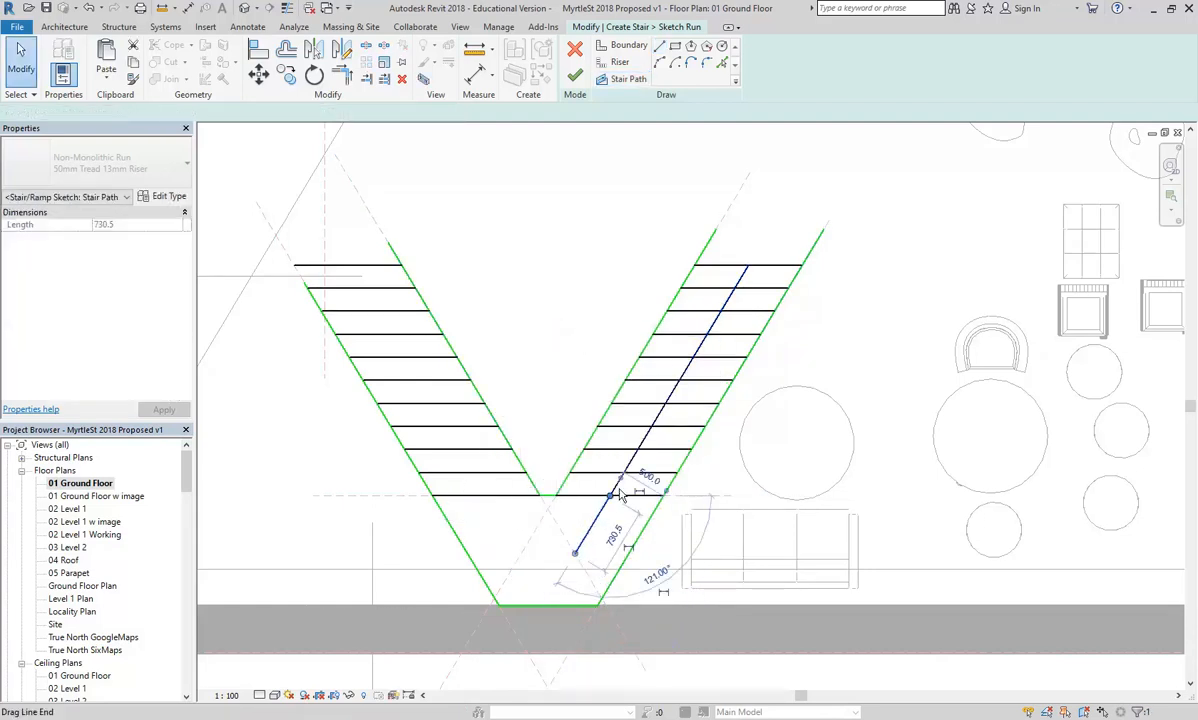
pyautogui.keyDown('ctrl'); pyautogui.click(655, 420); pyautogui.keyUp('ctrl')
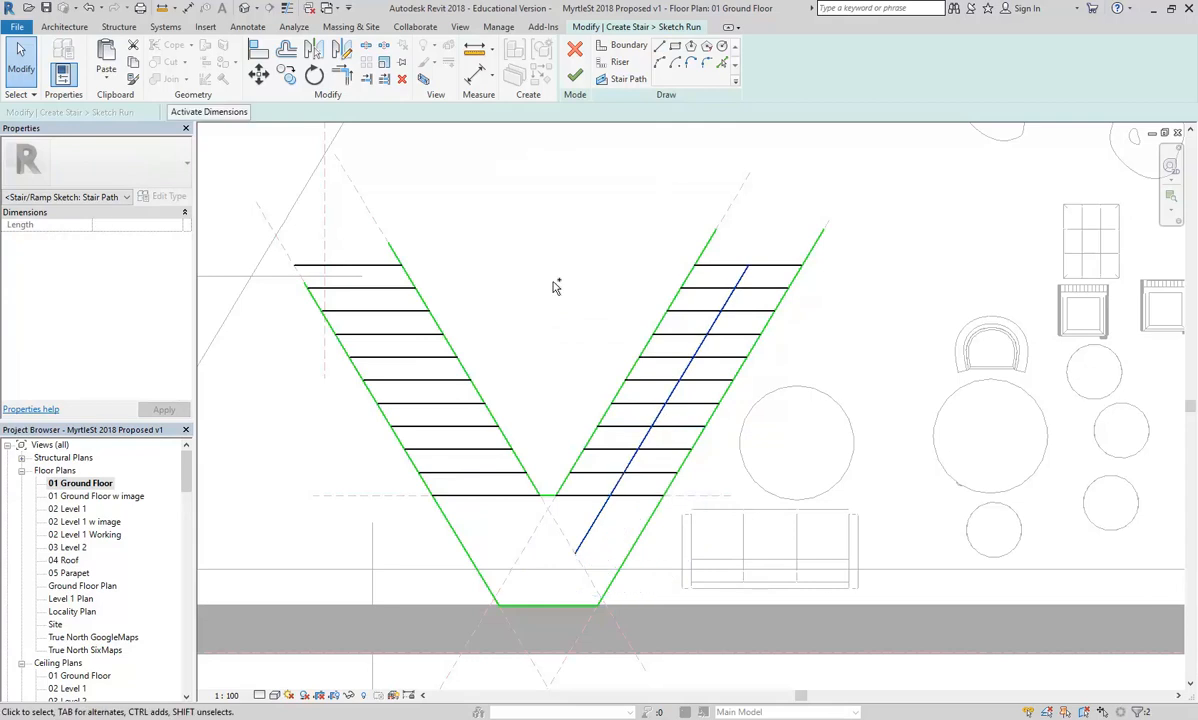
pyautogui.click(341, 50)
pyautogui.click(549, 497)
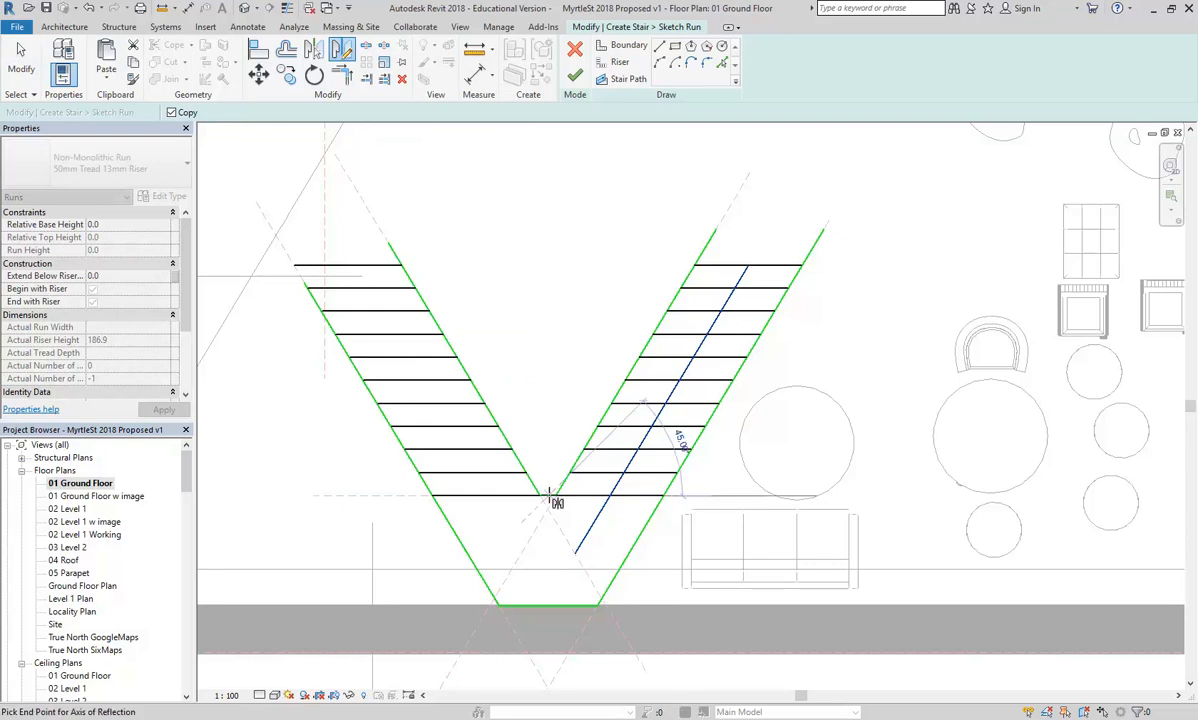
pyautogui.click(549, 220)
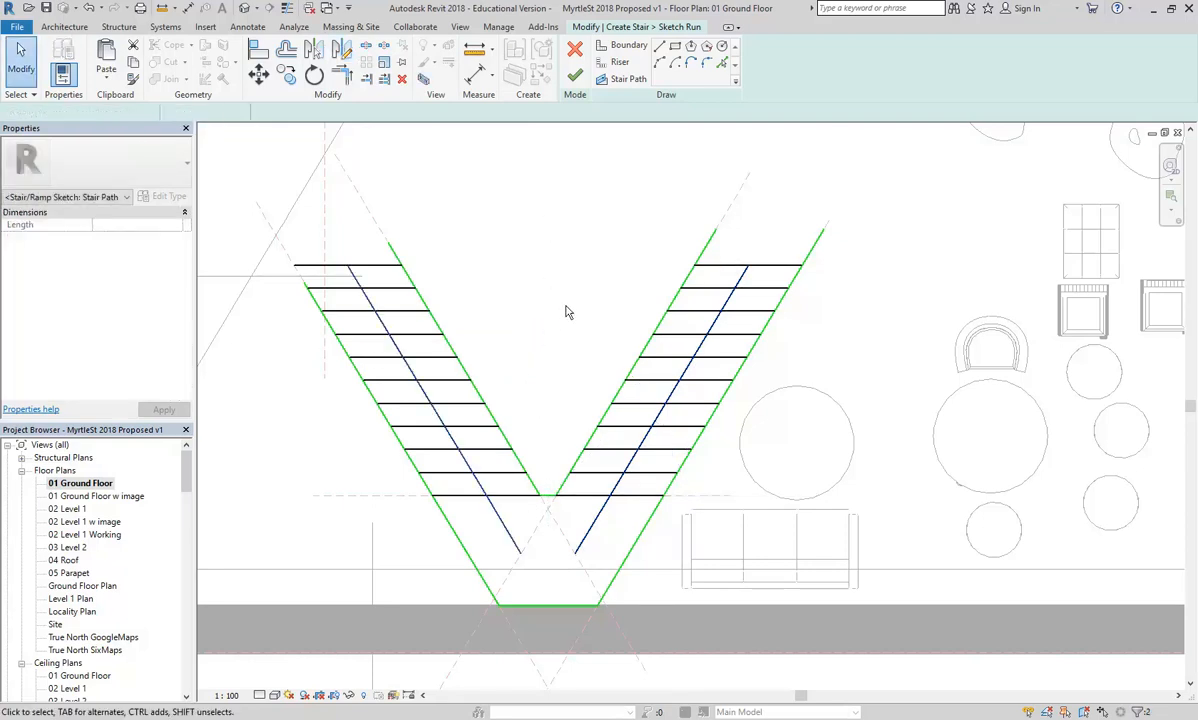
# Sketch a horizontal stair path segment across the landing, joining the lower ends of the two flights' paths
pyautogui.click(622, 79)
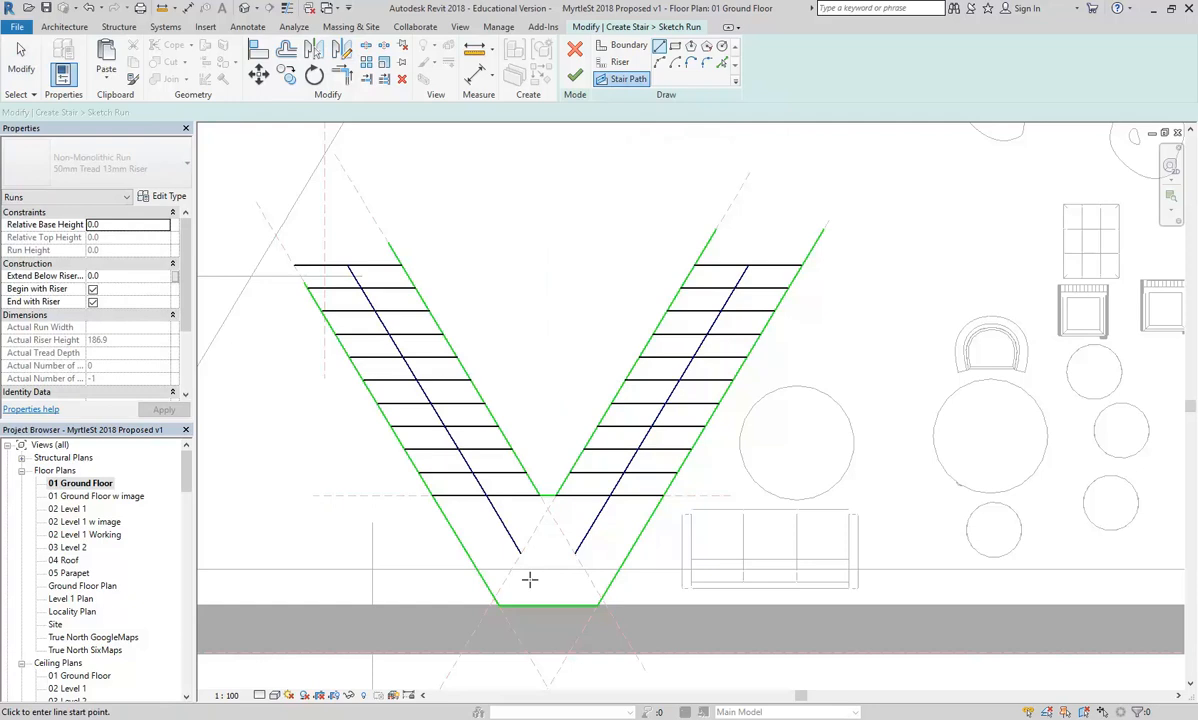
pyautogui.click(575, 553)
pyautogui.click(520, 552)
pyautogui.rightClick(498, 300)
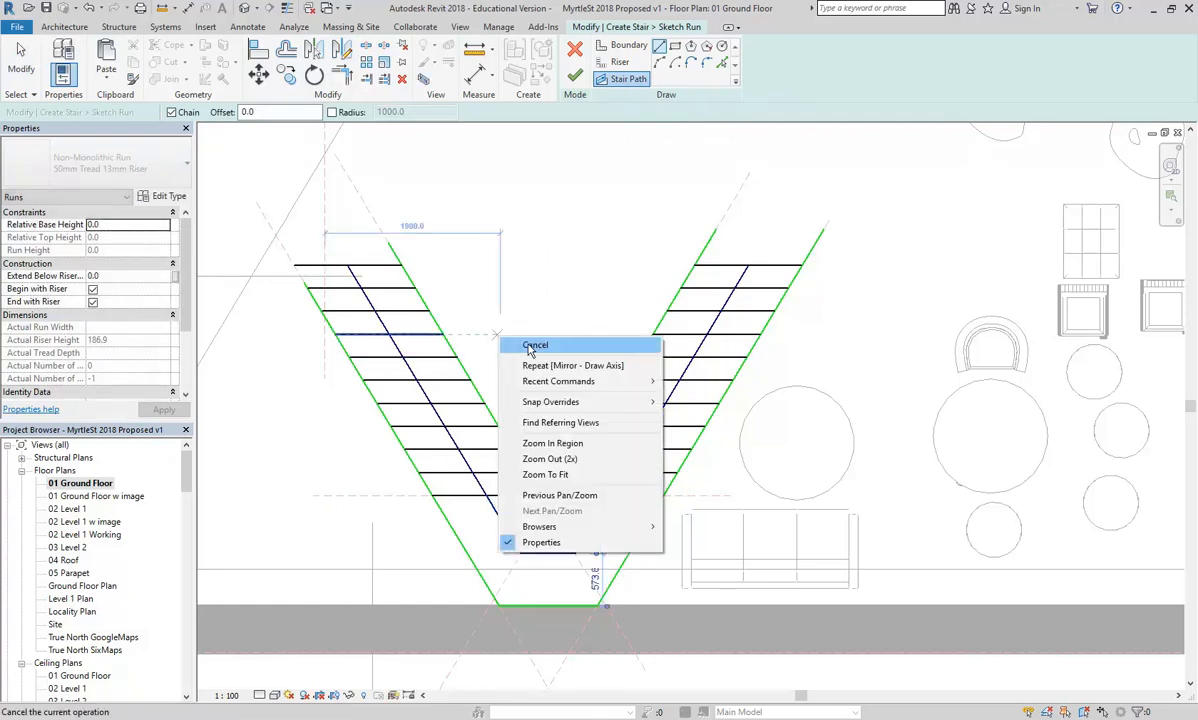
pyautogui.rightClick(506, 310)
pyautogui.click(530, 318)
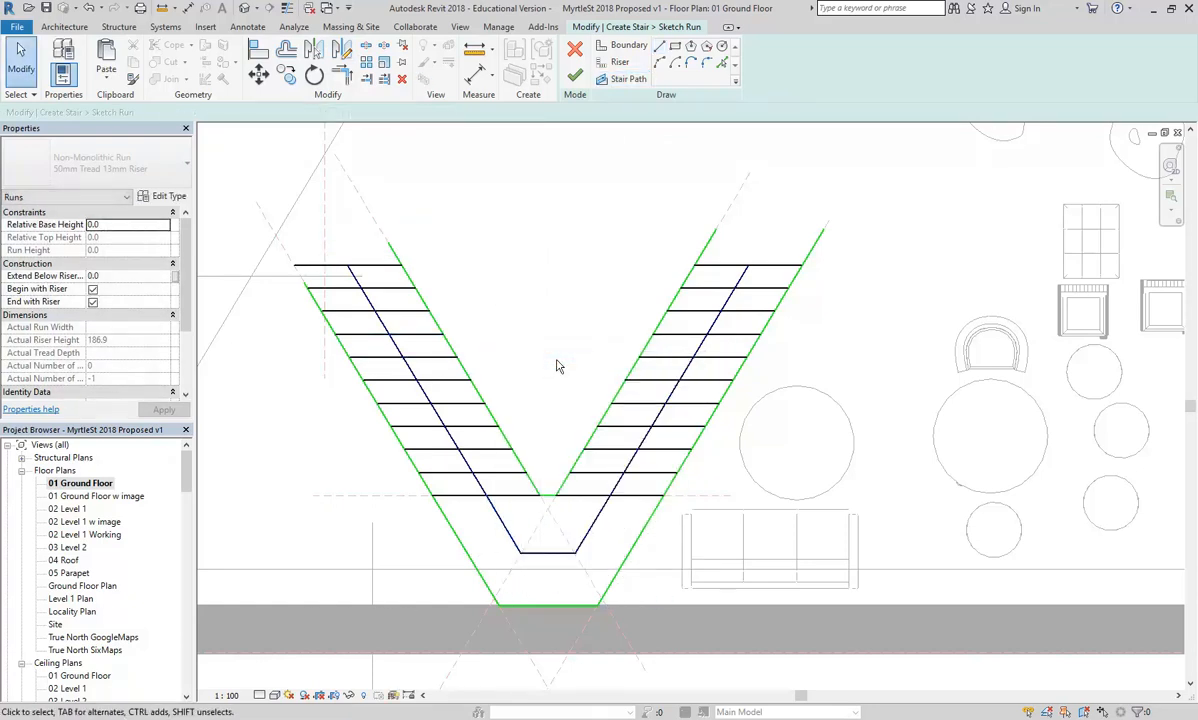
# Try to finish the run sketch, and trim or extend the boundaries of both flights to corner with their topmost risers
pyautogui.click(575, 75)
pyautogui.click(685, 414)
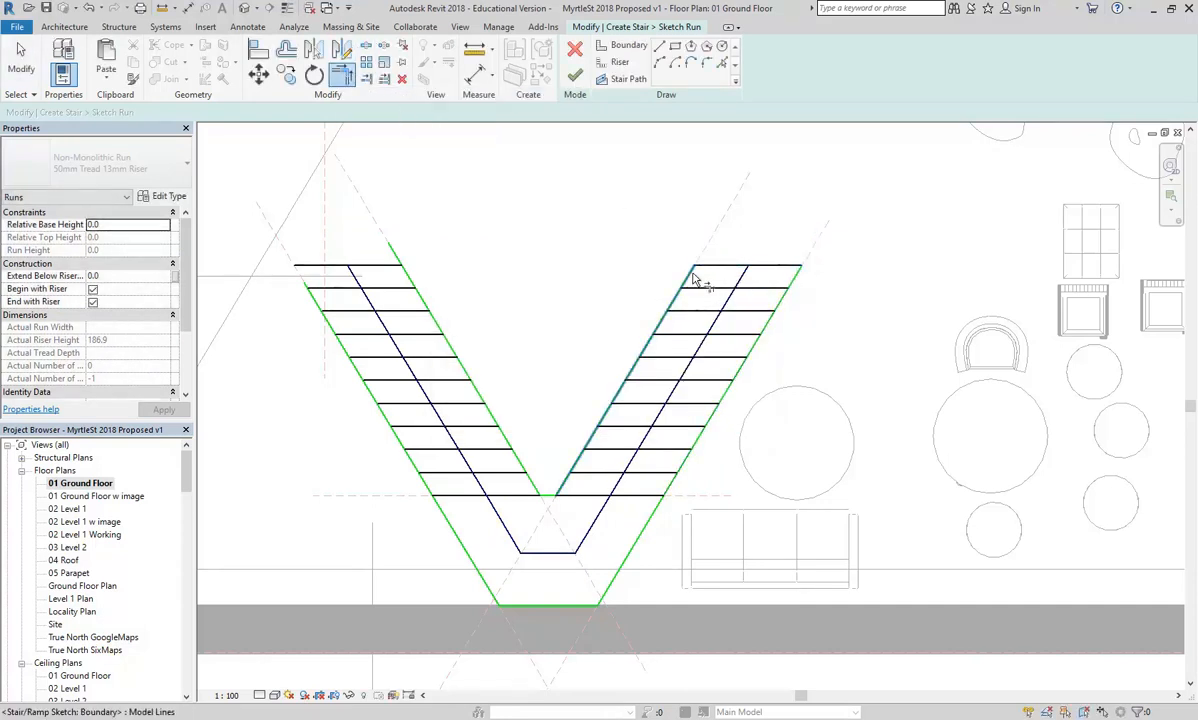
pyautogui.click(386, 266)
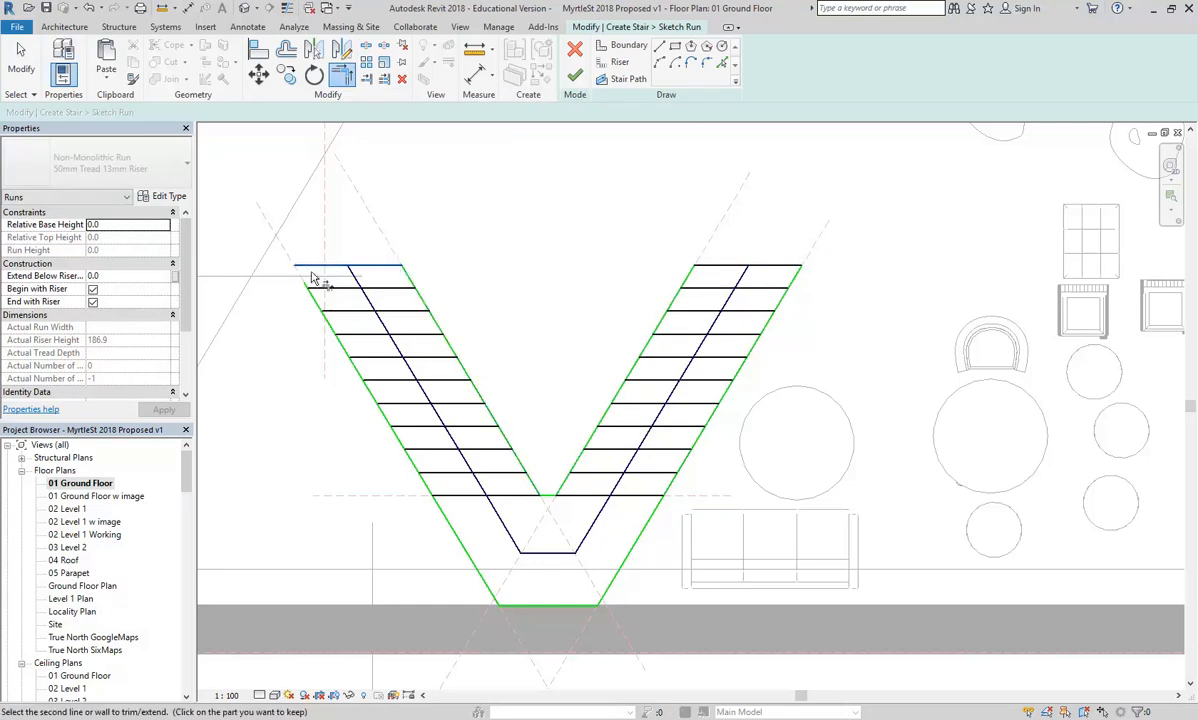
pyautogui.click(315, 294)
pyautogui.rightClick(508, 181)
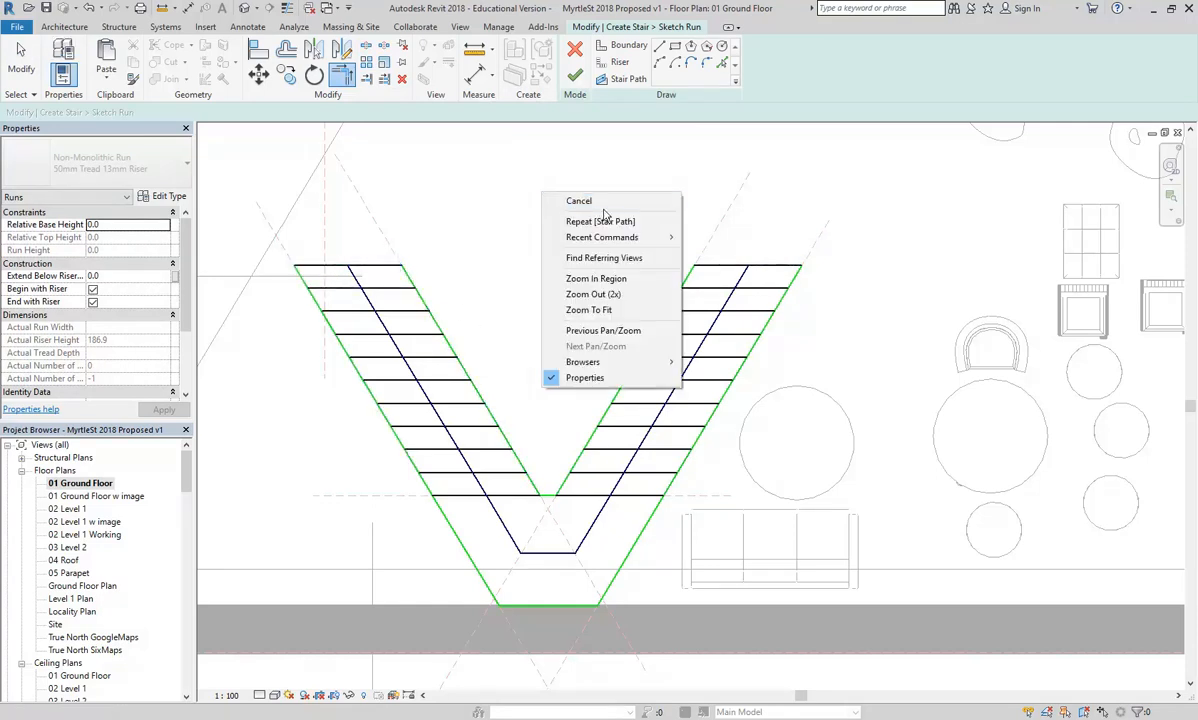
pyautogui.click(566, 190)
pyautogui.rightClick(566, 188)
pyautogui.click(585, 193)
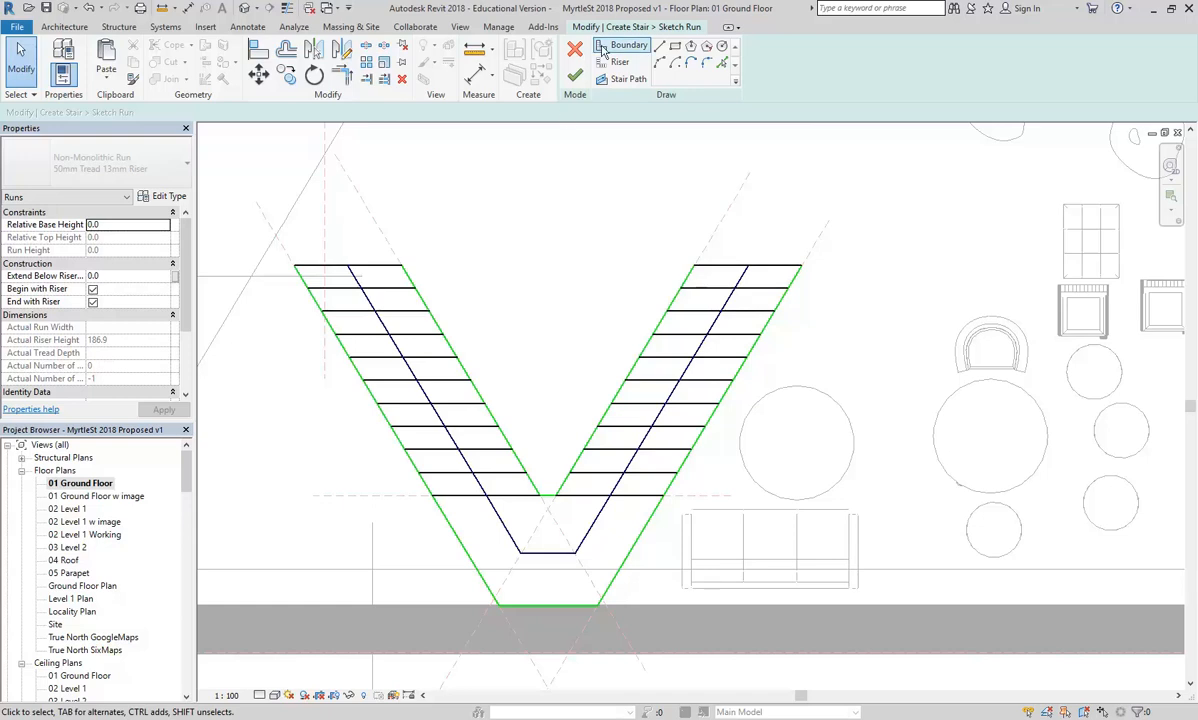
# Finish the sketched run and complete the V-shaped stair from the Stair New Box 3D view
pyautogui.click(575, 75)
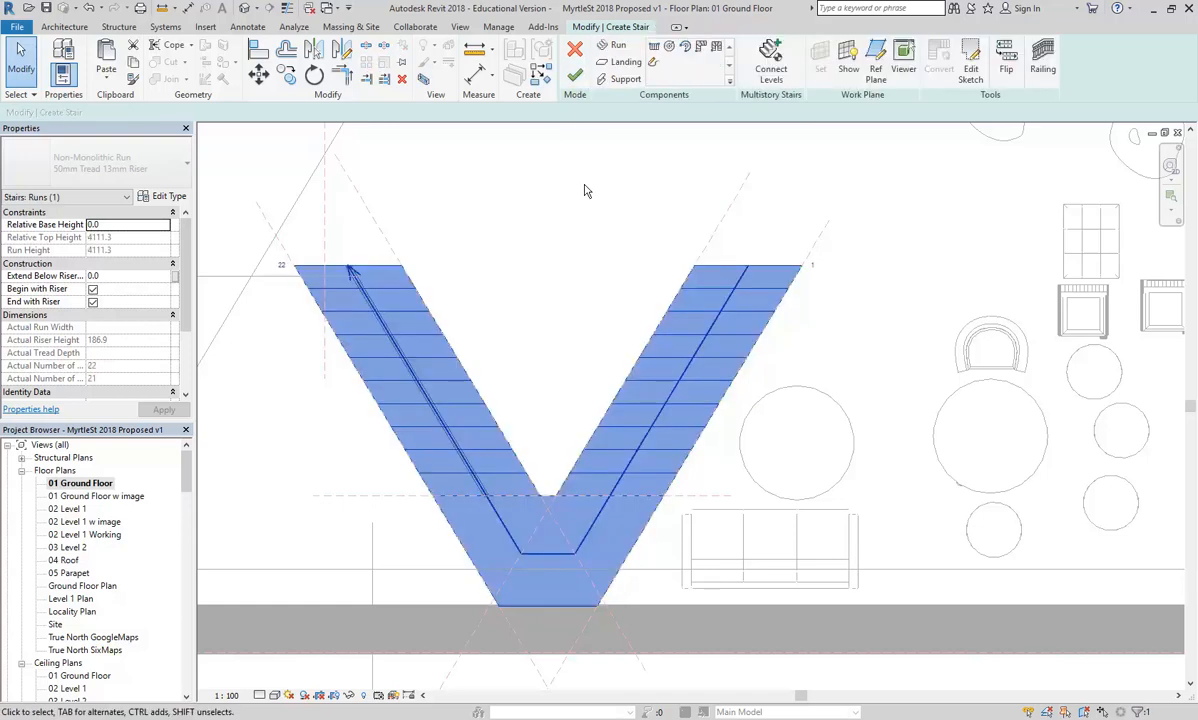
pyautogui.moveTo(183, 476); pyautogui.dragTo(184, 535)
pyautogui.doubleClick(75, 586)
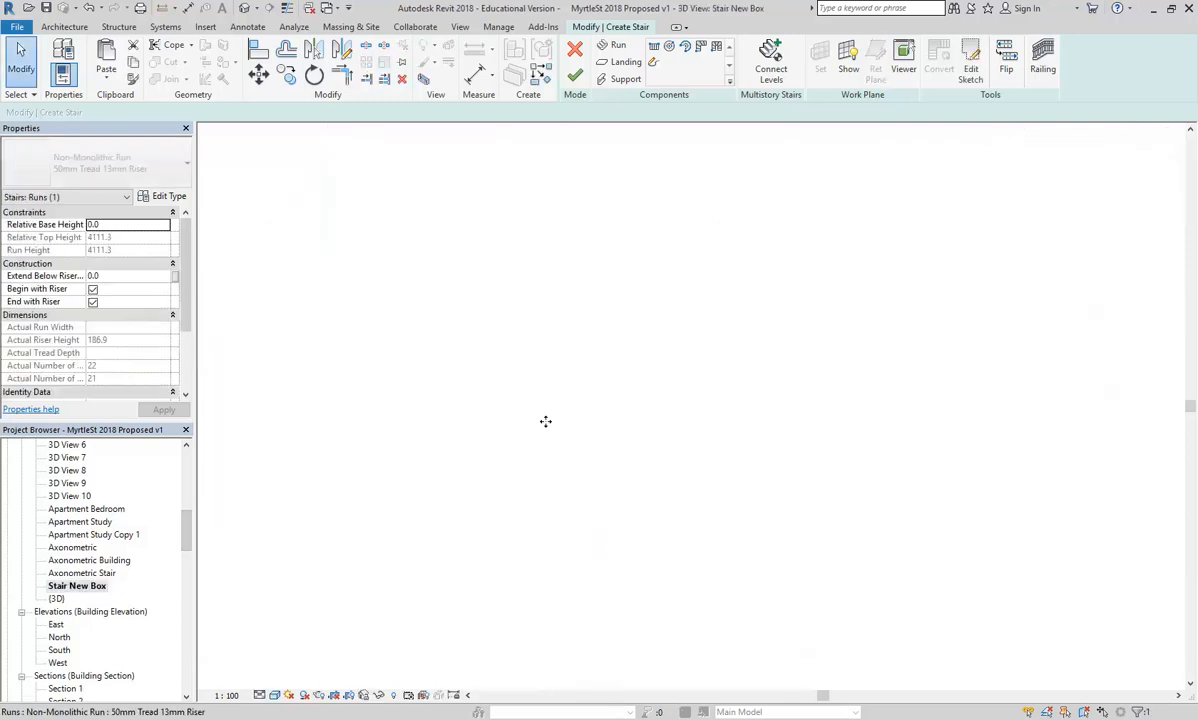
pyautogui.click(678, 431)
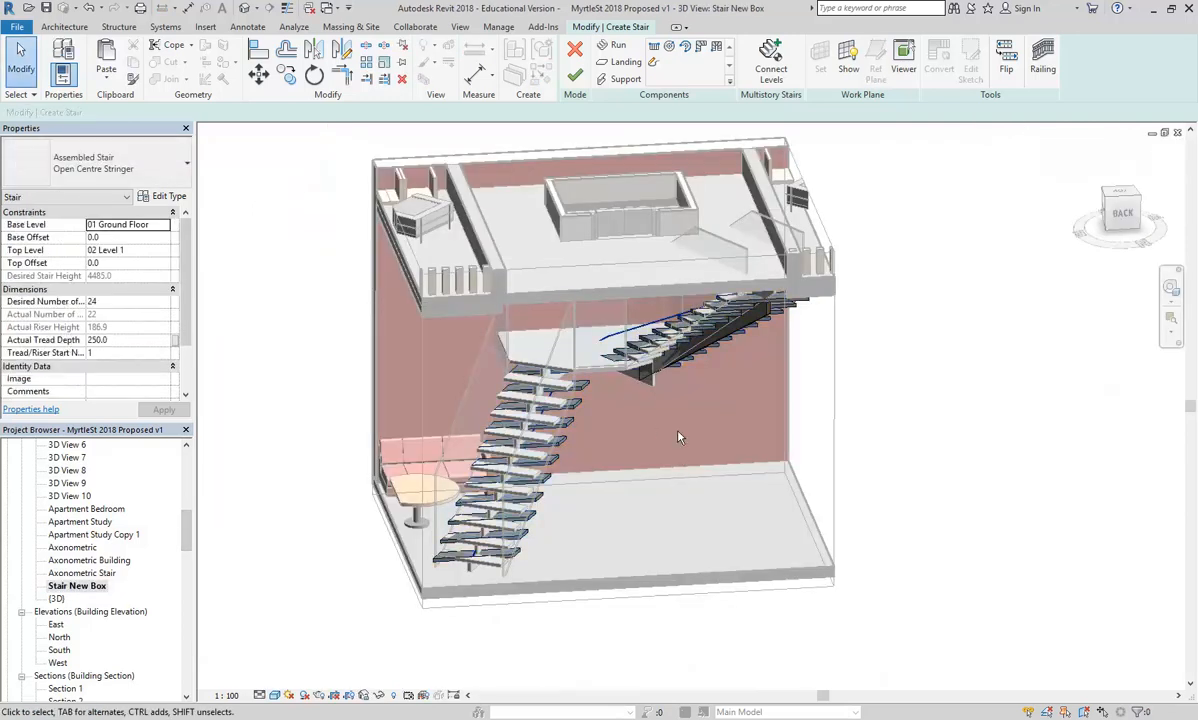
pyautogui.click(576, 77)
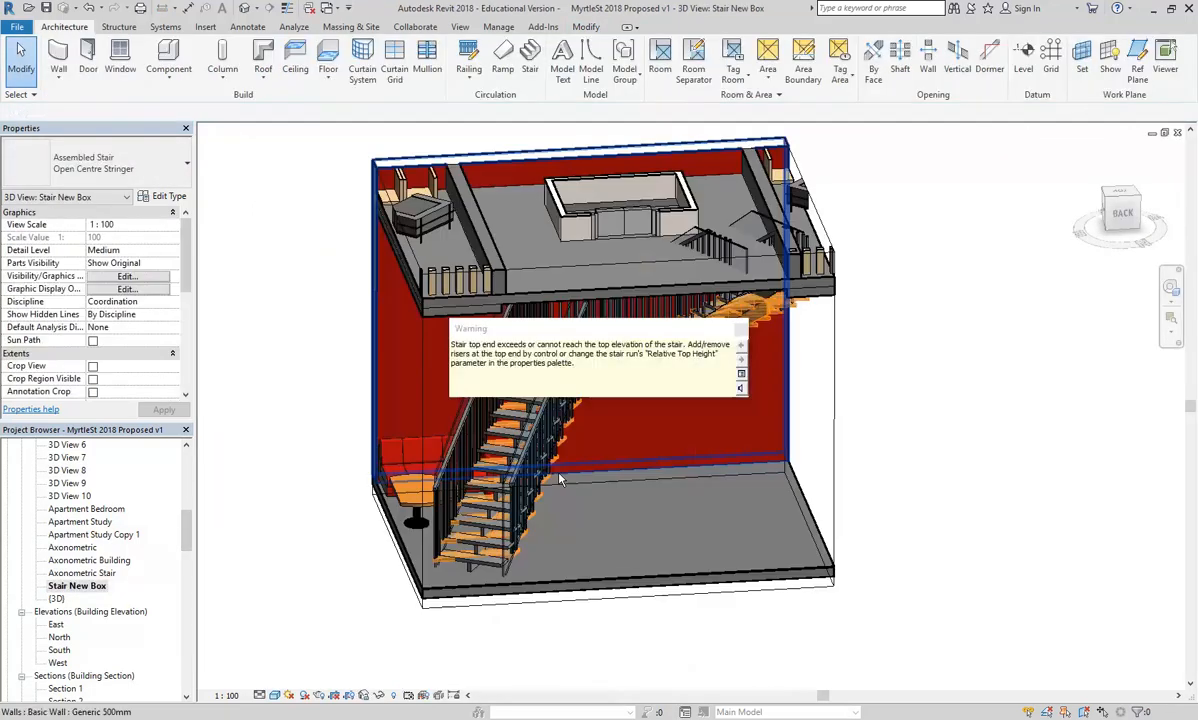
# Hide the earlier centre-stringer stair and its two Plain Glass railings in the Stair New Box view
pyautogui.scroll(3, 529, 362)
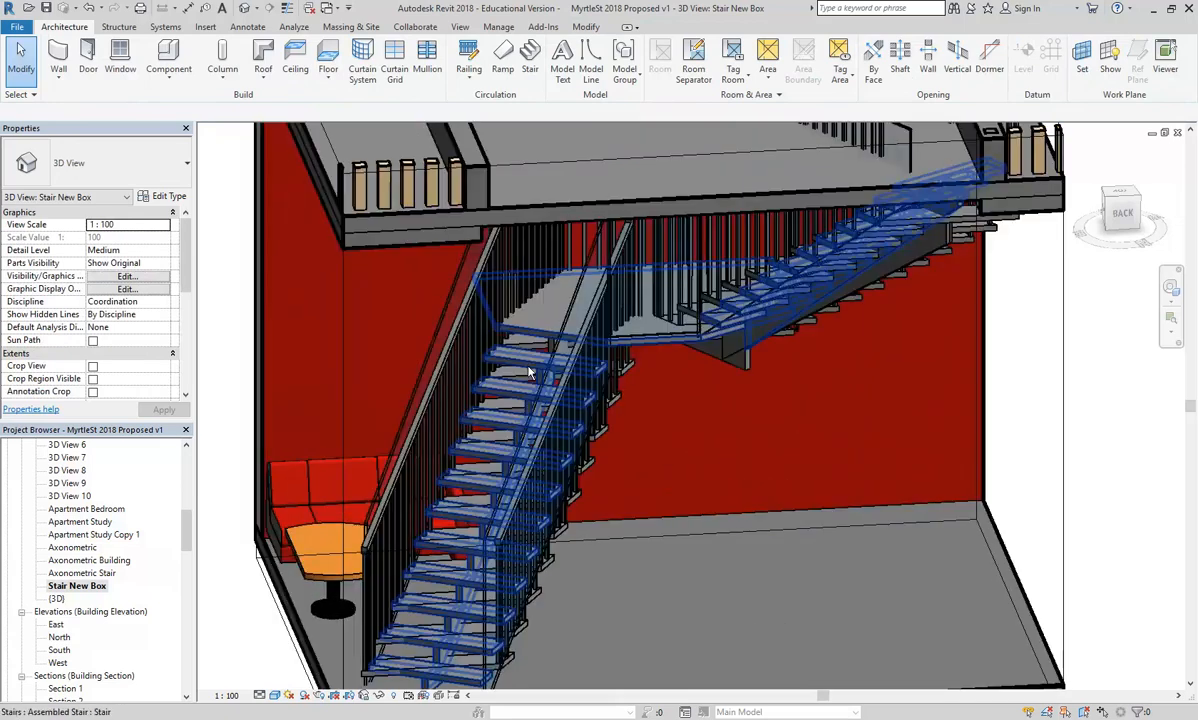
pyautogui.click(529, 367)
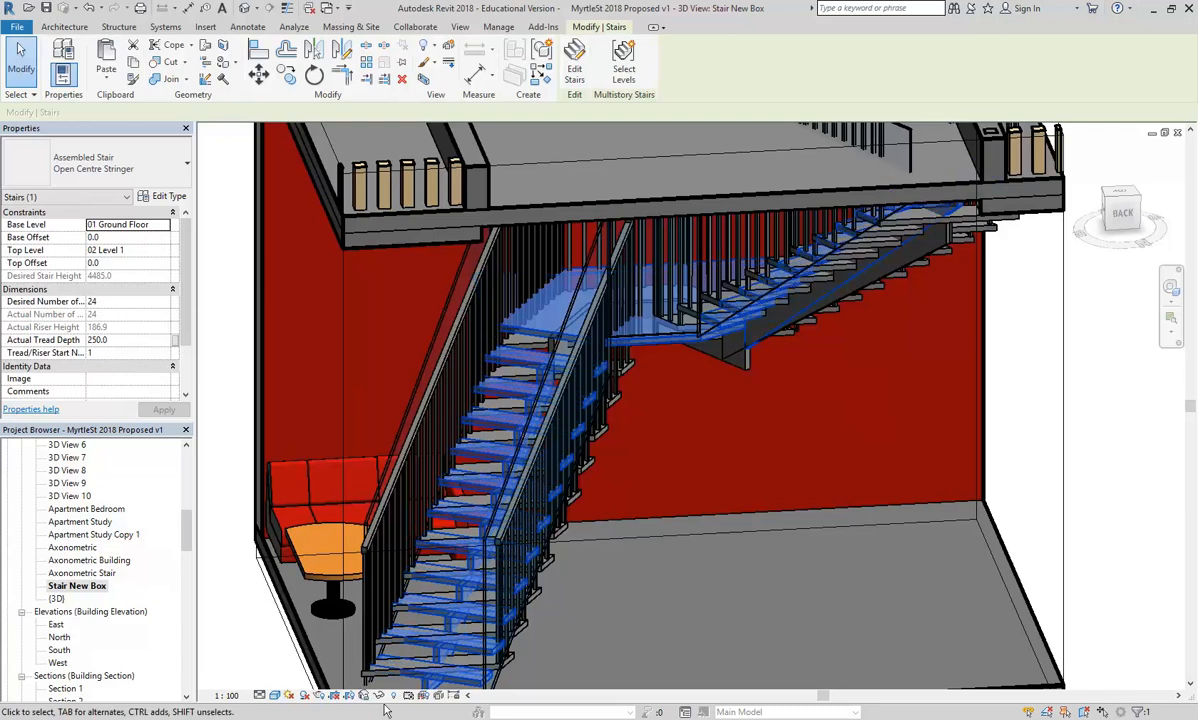
pyautogui.press('Escape')
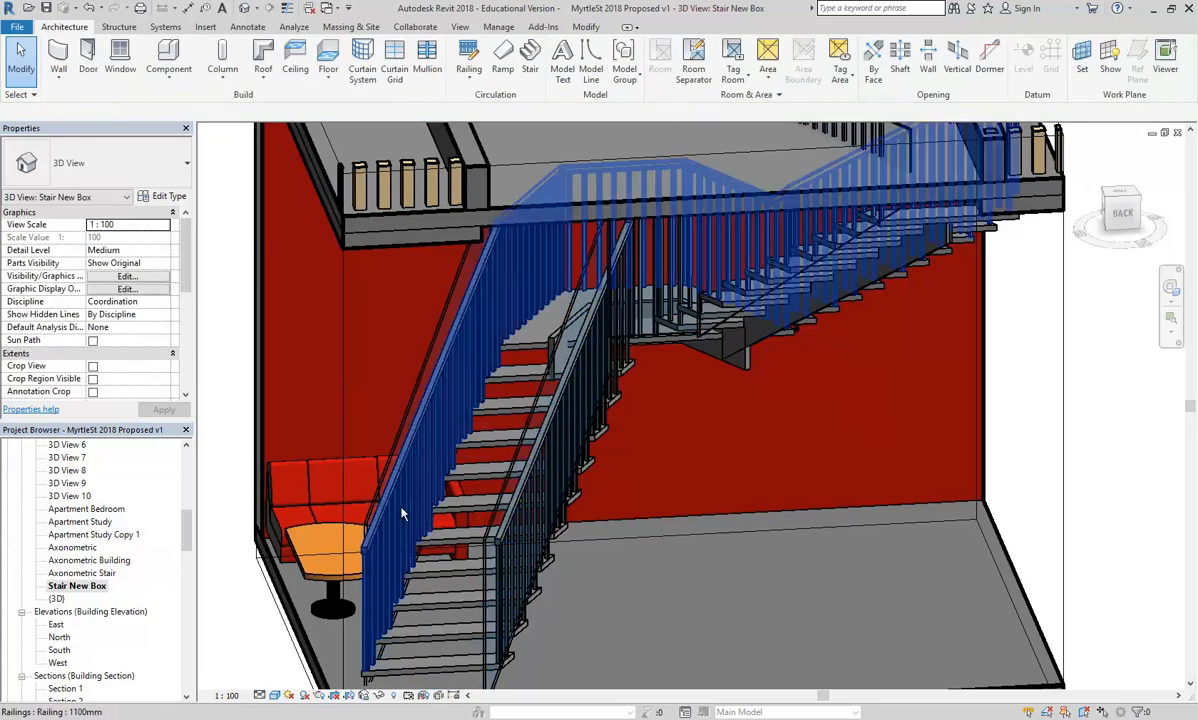
pyautogui.click(397, 510)
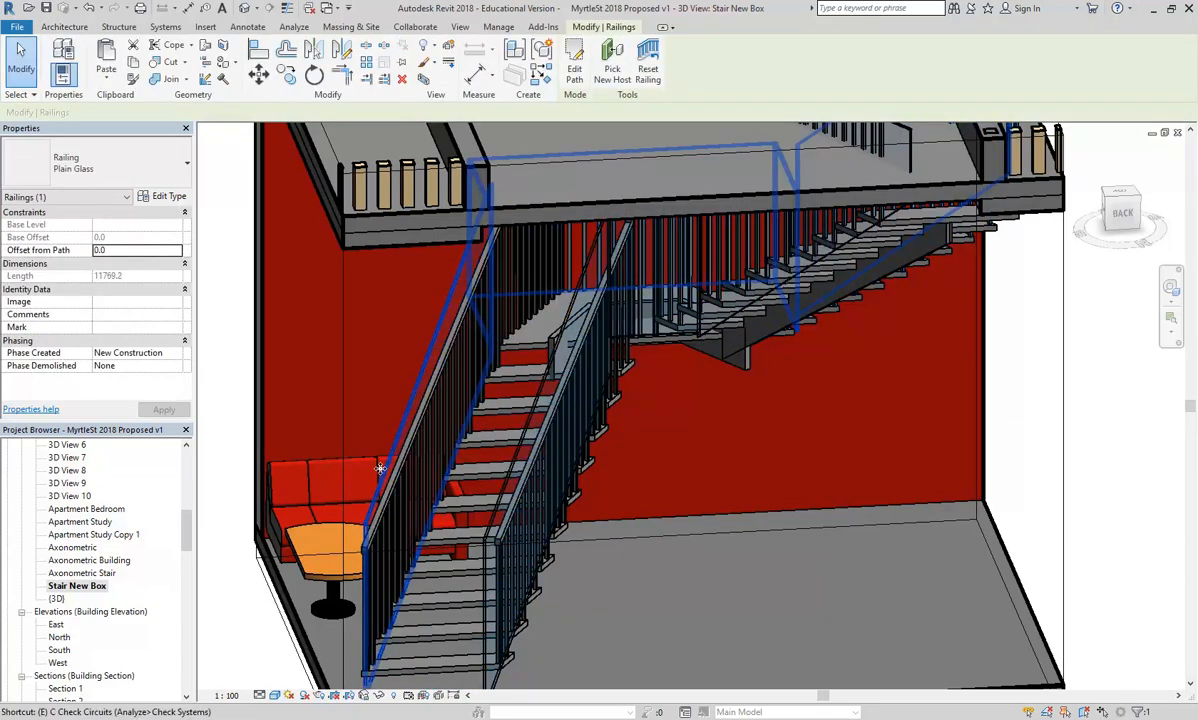
pyautogui.press('Escape')
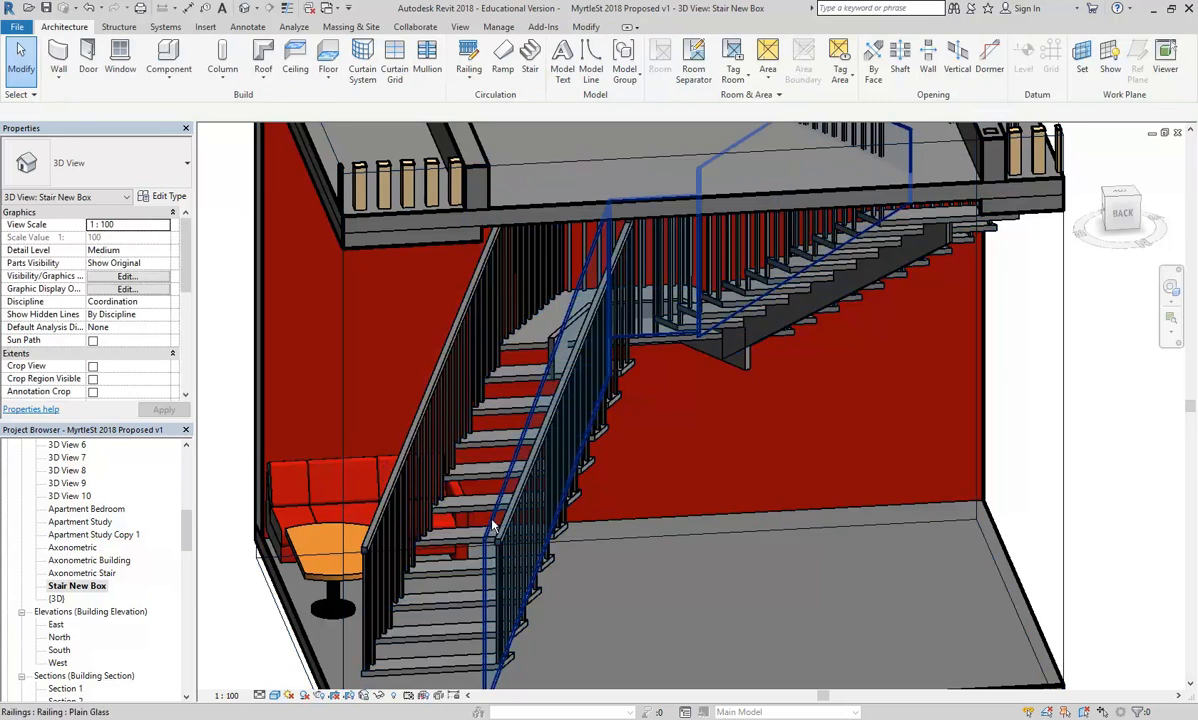
pyautogui.click(452, 494)
pyautogui.press('Escape')
# Hide the in-place stairs support landing beneath the earlier stair's landing in the 3D view
pyautogui.scroll(-2, 561, 538)
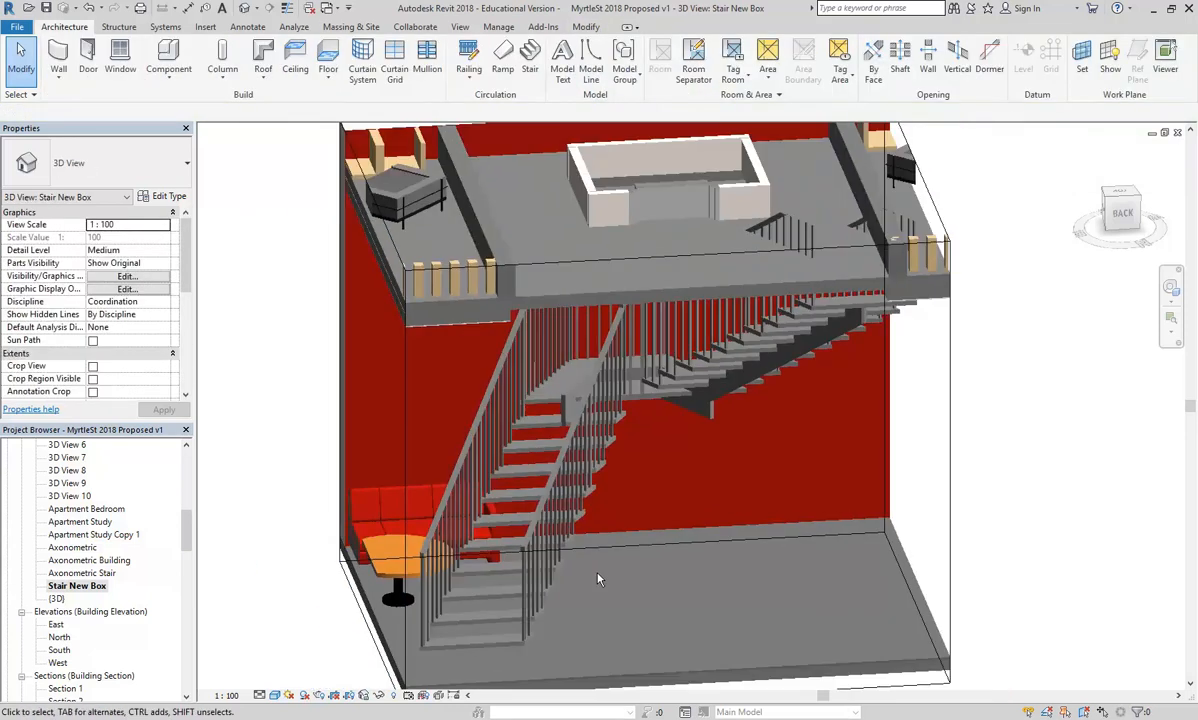
pyautogui.click(702, 412)
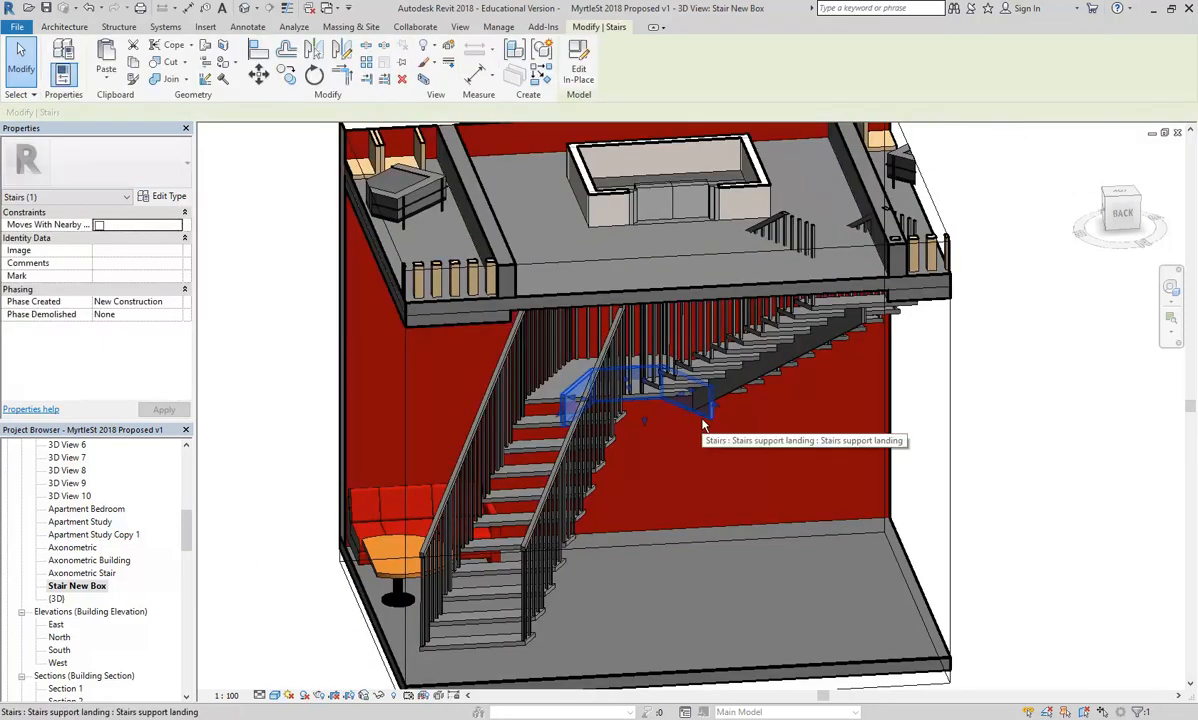
pyautogui.press('Escape')
pyautogui.keyDown('shift'); pyautogui.moveTo(684, 458); pyautogui.dragTo(707, 430, button='middle'); pyautogui.keyUp('shift')
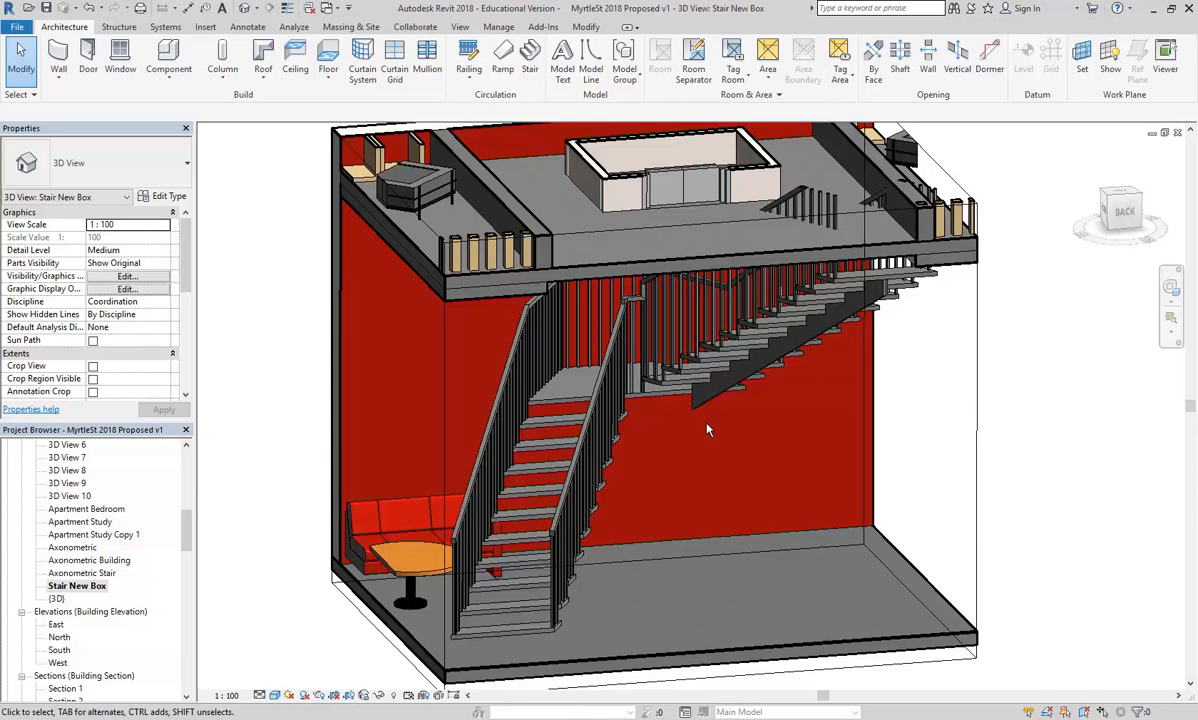
# Check the available types for the V-shaped stair and inspect its flights and landing from several angles
pyautogui.keyDown('shift'); pyautogui.moveTo(707, 430); pyautogui.dragTo(588, 407, button='middle'); pyautogui.keyUp('shift')
pyautogui.click(420, 596)
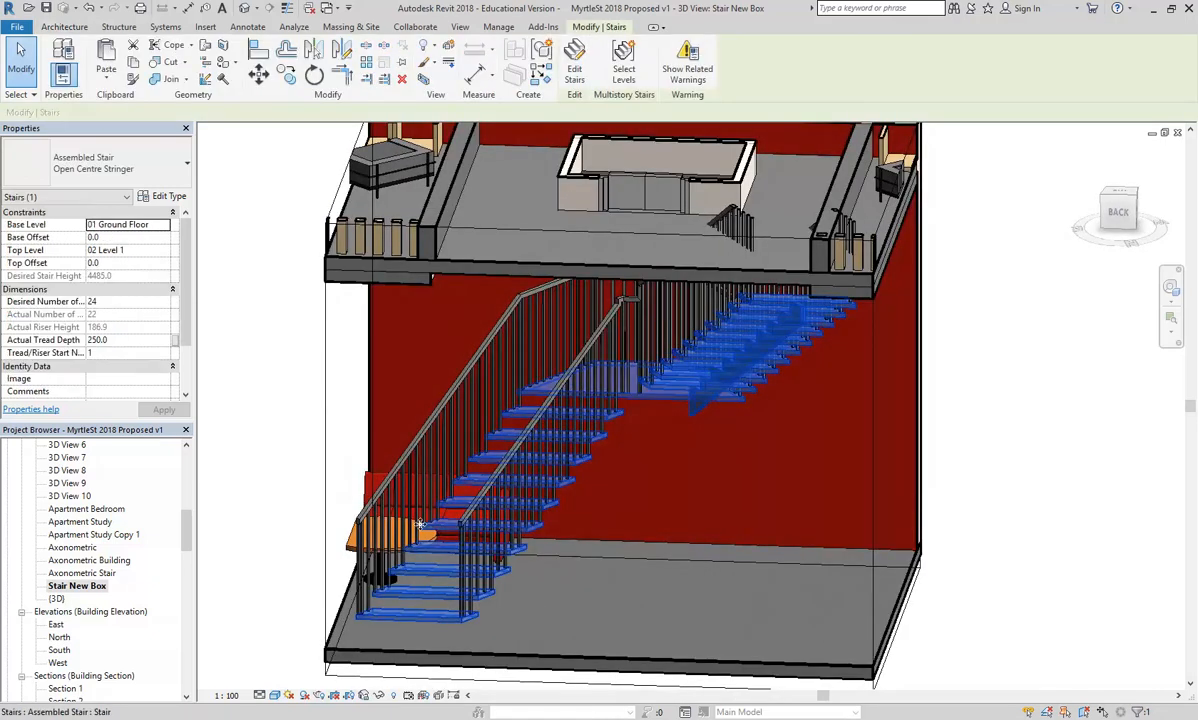
pyautogui.click(115, 168)
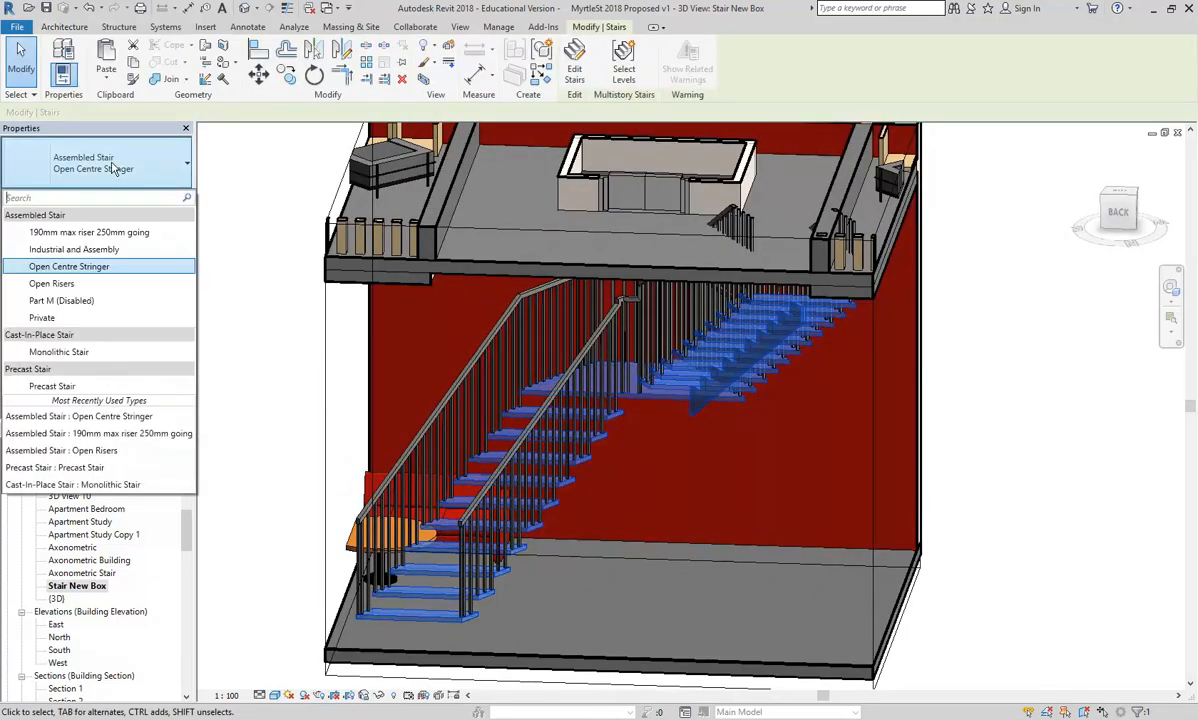
pyautogui.press('Escape')
pyautogui.press('Escape')
pyautogui.keyDown('shift'); pyautogui.moveTo(603, 462); pyautogui.dragTo(350, 683, button='middle'); pyautogui.keyUp('shift')
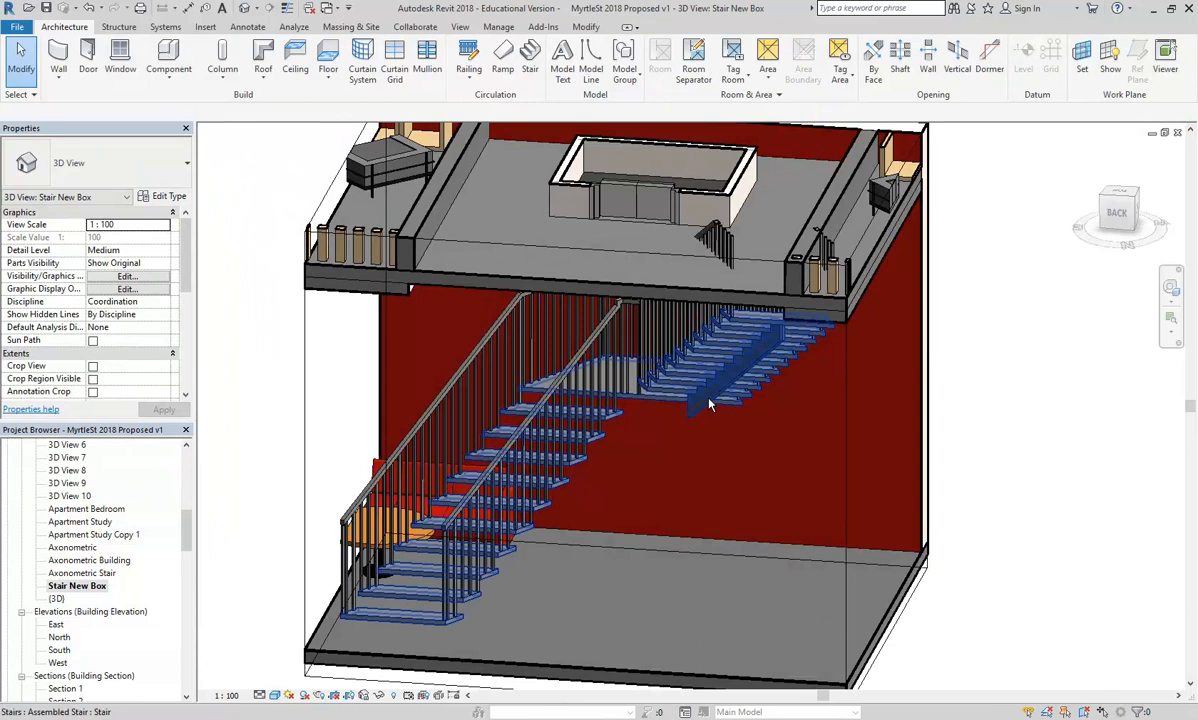
pyautogui.click(663, 372)
pyautogui.keyDown('shift'); pyautogui.moveTo(609, 439); pyautogui.dragTo(695, 511, button='middle'); pyautogui.keyUp('shift')
pyautogui.press('Escape')
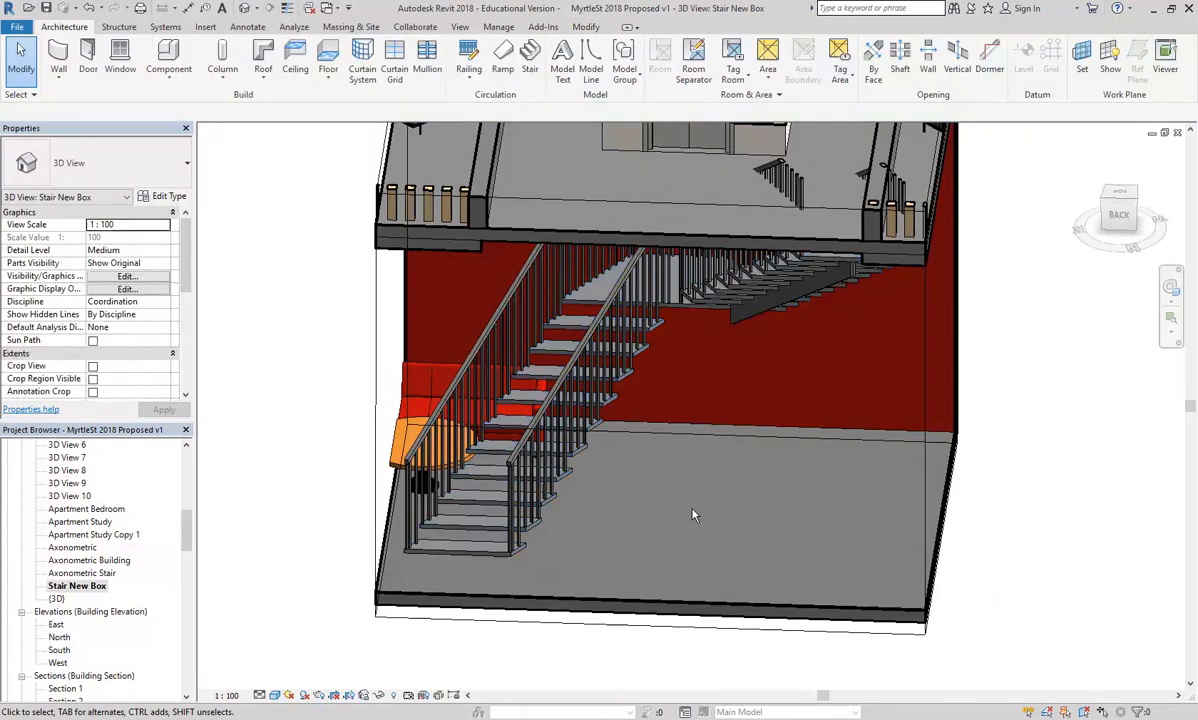
# Temporarily reveal the view's hidden elements to compare the base of the hidden stair with the V-shaped one
pyautogui.click(394, 696)
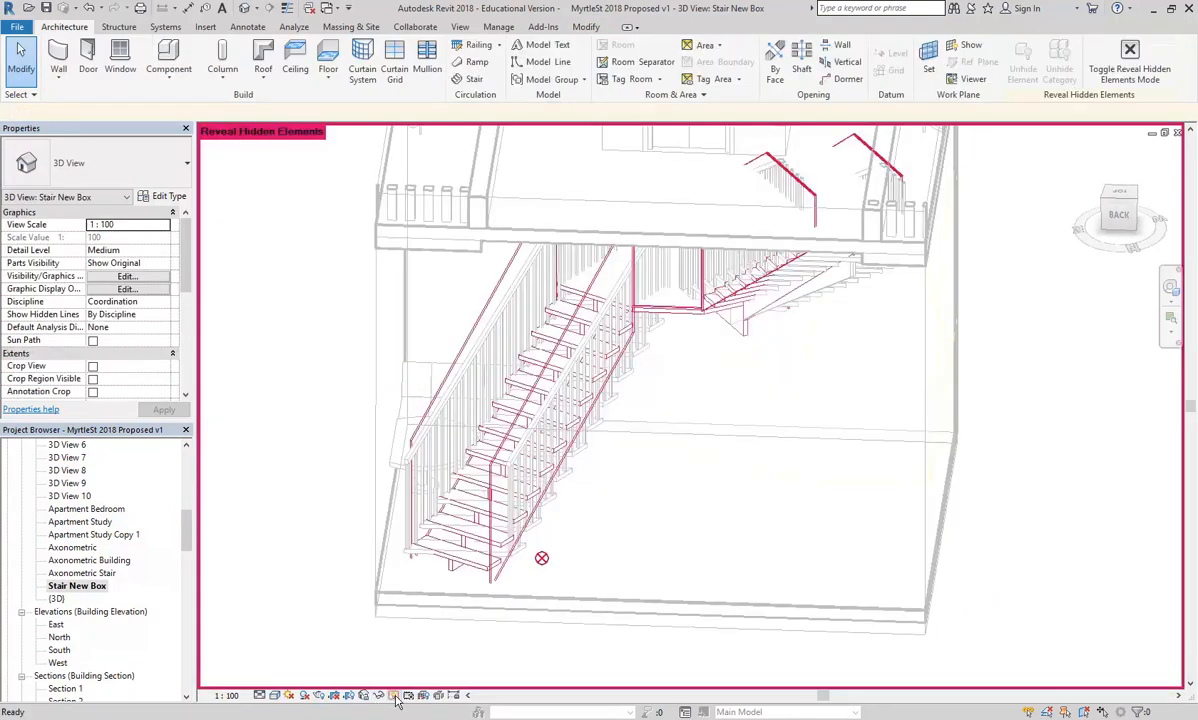
pyautogui.scroll(5, 471, 519)
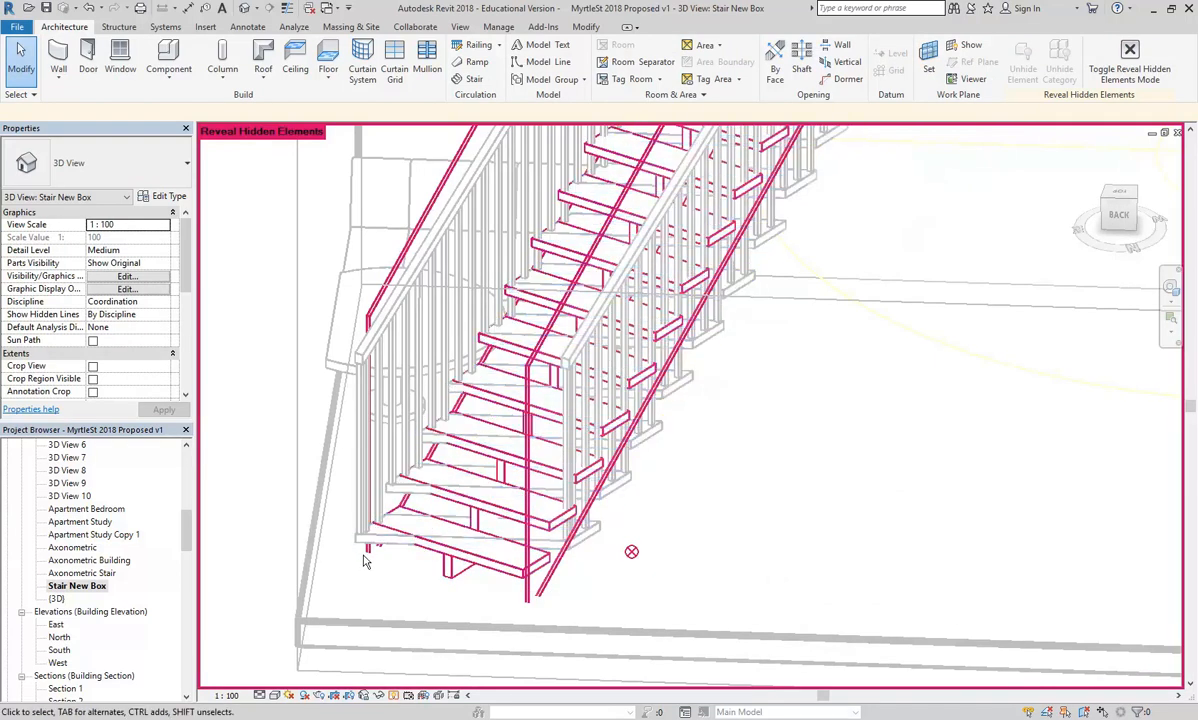
pyautogui.click(394, 696)
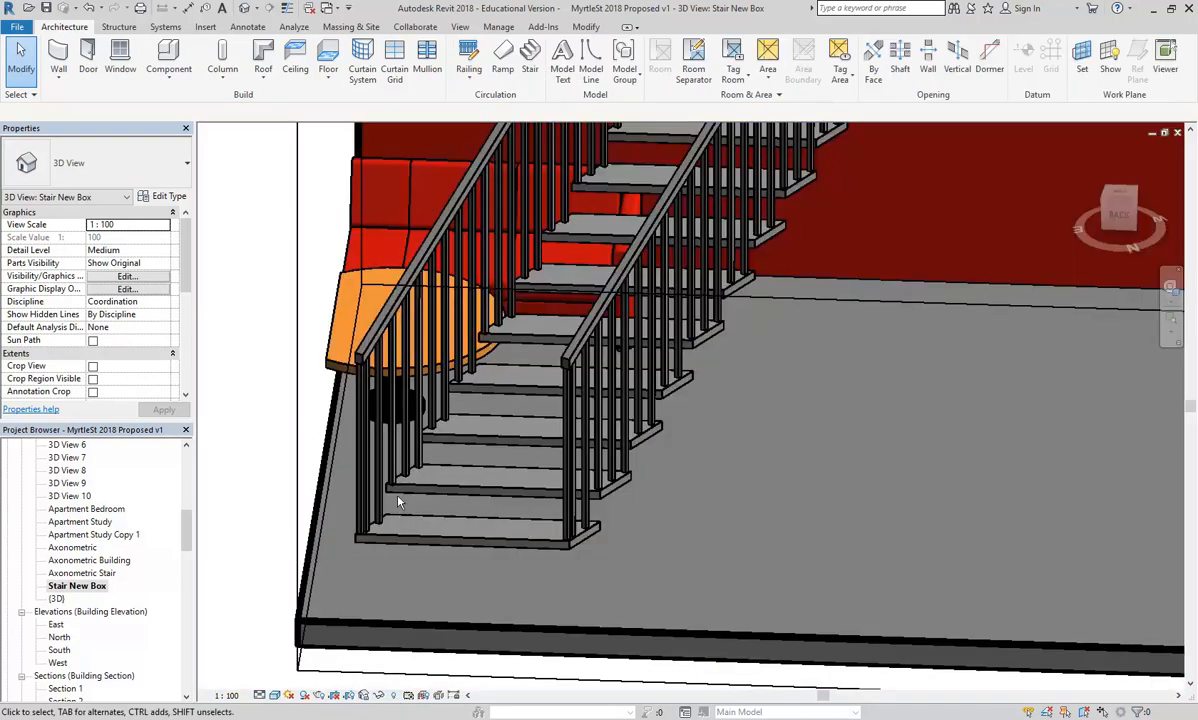
# Change both railings of the V-shaped stair to Plain Glass and set their offset from path to 0
pyautogui.click(342, 454)
pyautogui.keyDown('ctrl'); pyautogui.click(575, 455); pyautogui.keyUp('ctrl')
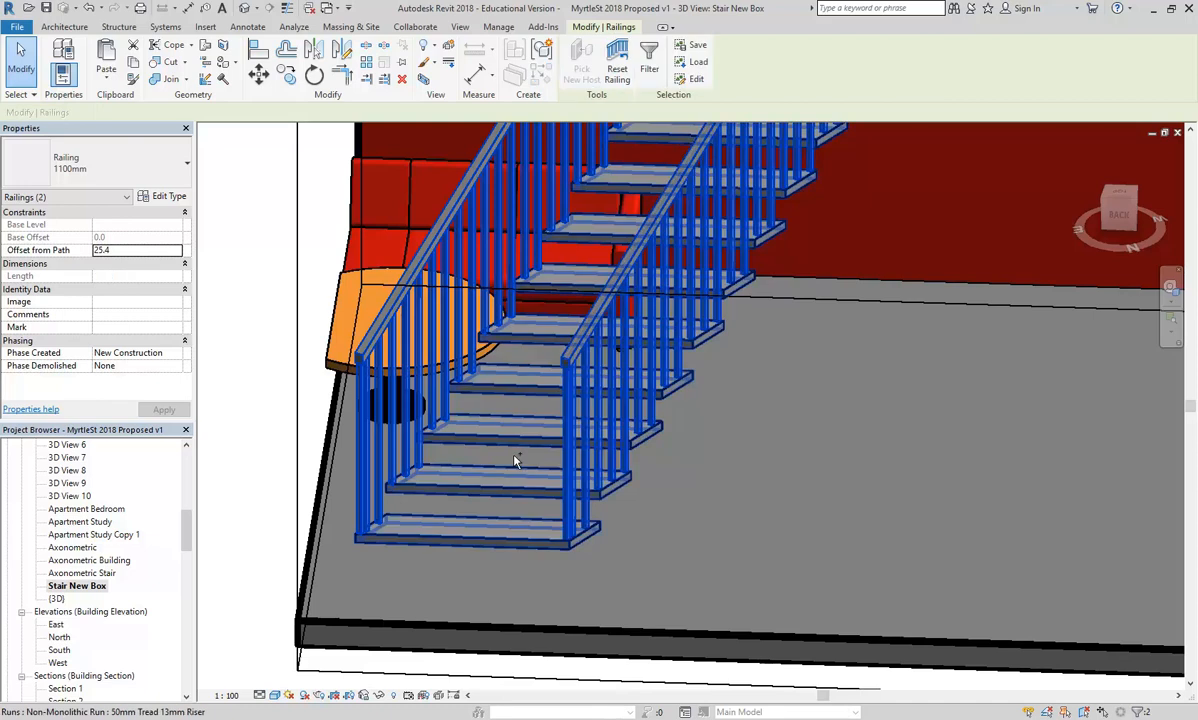
pyautogui.click(138, 176)
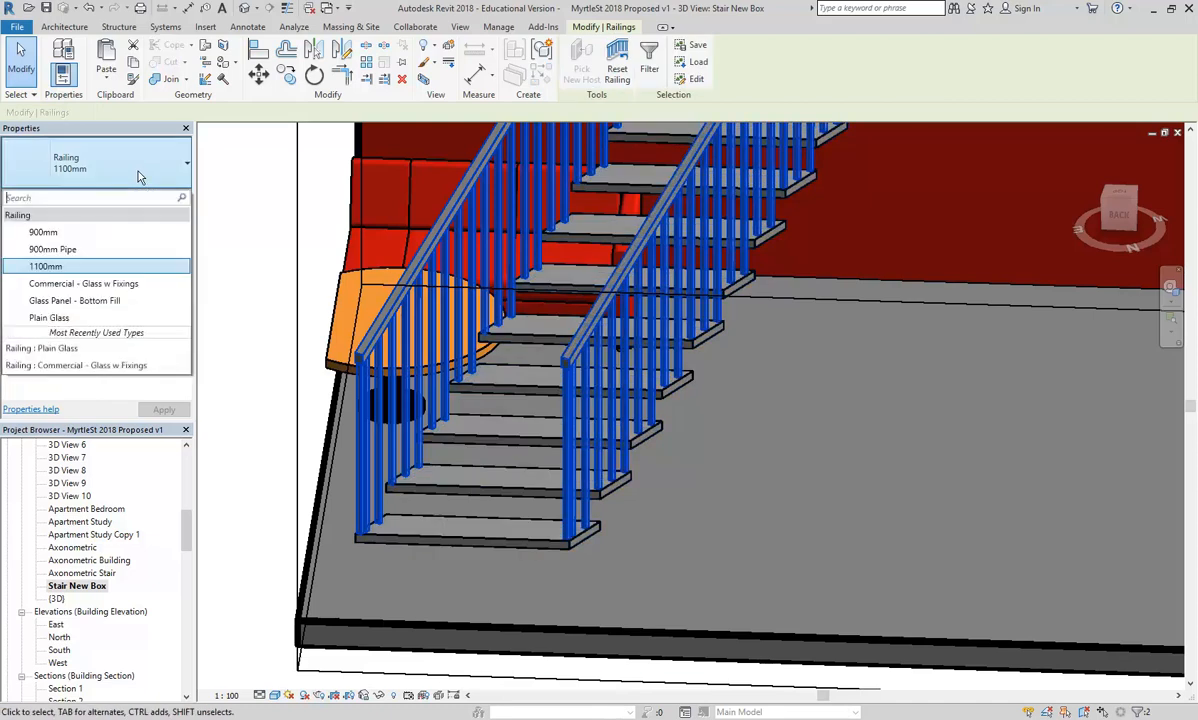
pyautogui.click(75, 317)
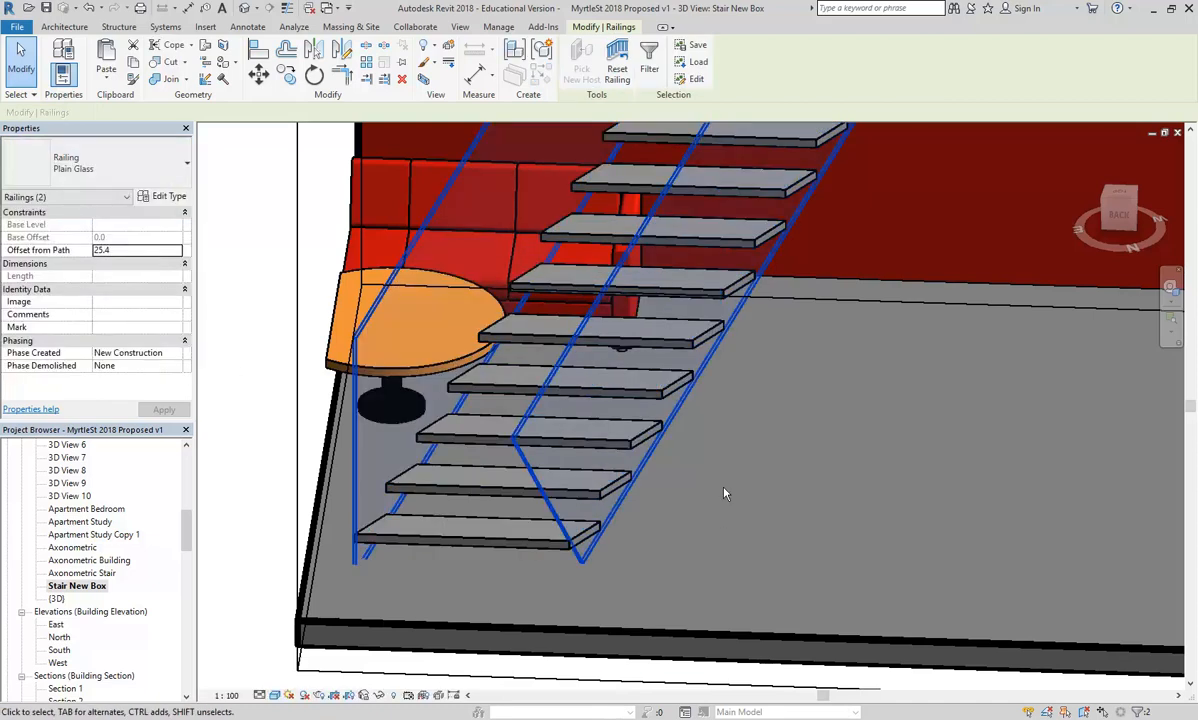
pyautogui.click(145, 250)
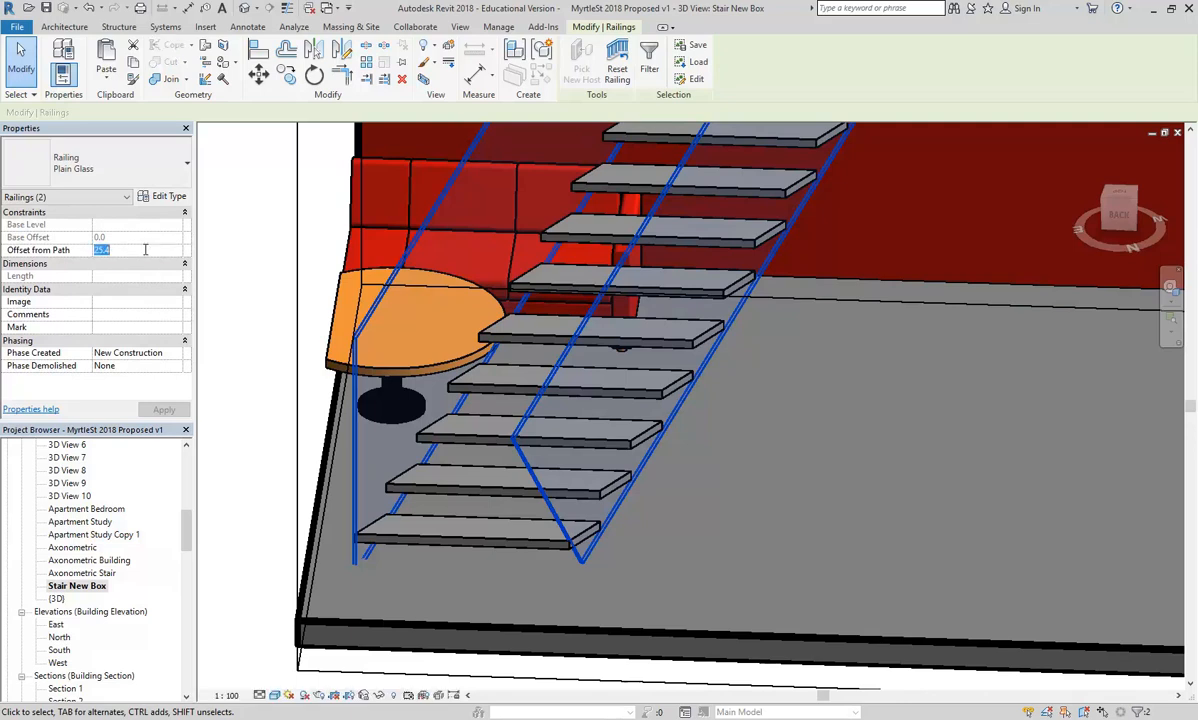
pyautogui.write('0')
pyautogui.press('Return')
pyautogui.keyDown('shift'); pyautogui.moveTo(692, 513); pyautogui.dragTo(722, 473, button='middle'); pyautogui.keyUp('shift')
pyautogui.press('Escape')
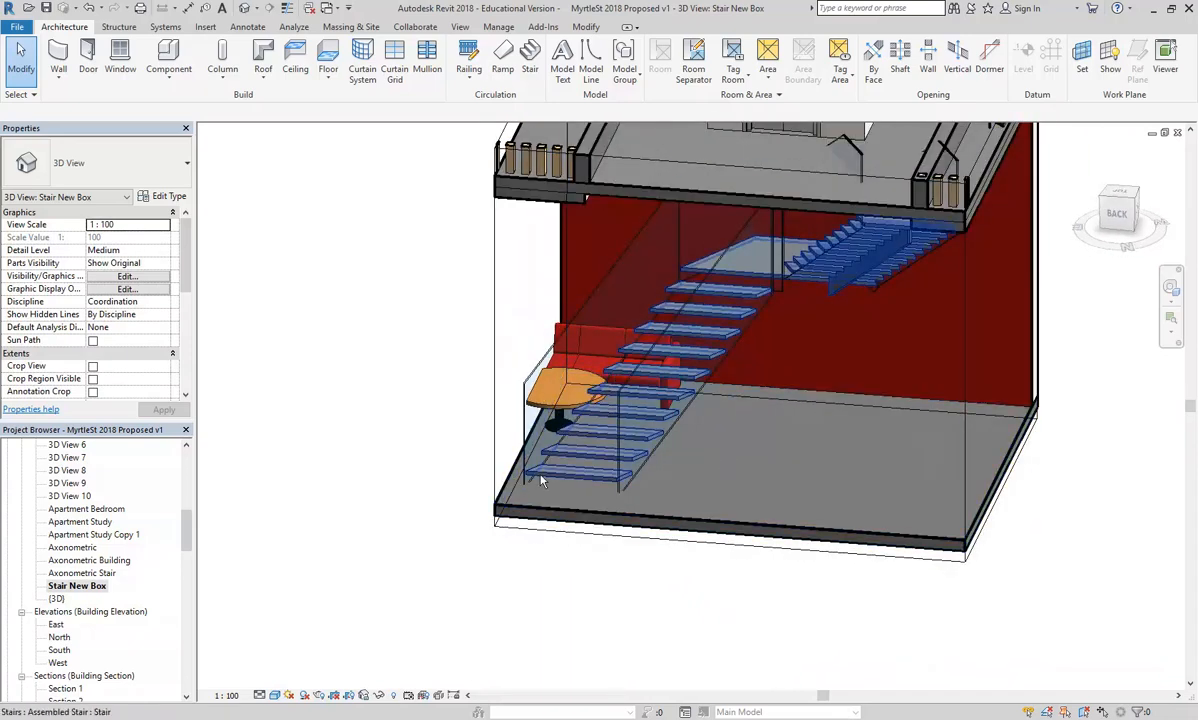
# Change the V-shaped stair's type to 190mm max riser 250mm going and review it in 3D
pyautogui.click(515, 460)
pyautogui.click(95, 163)
pyautogui.click(87, 237)
pyautogui.click(618, 585)
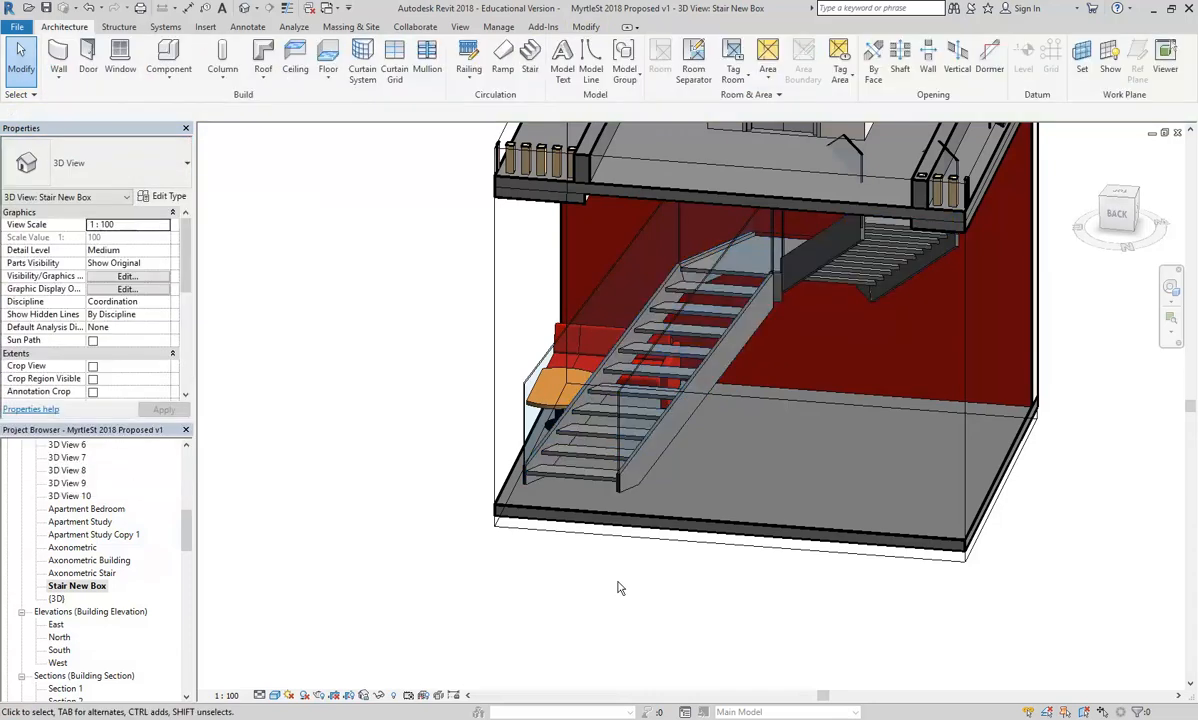
pyautogui.keyDown('shift'); pyautogui.moveTo(640, 480); pyautogui.dragTo(735, 489, button='middle'); pyautogui.keyUp('shift')
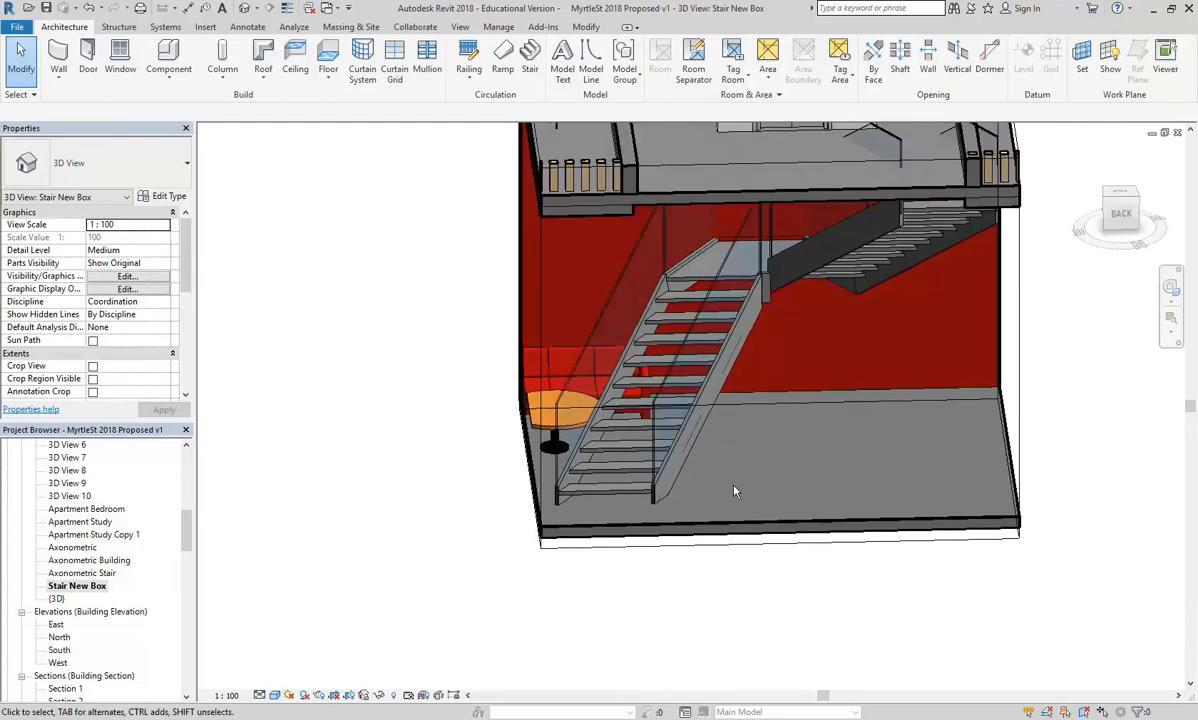
pyautogui.scroll(2, 735, 489)
pyautogui.click(655, 488)
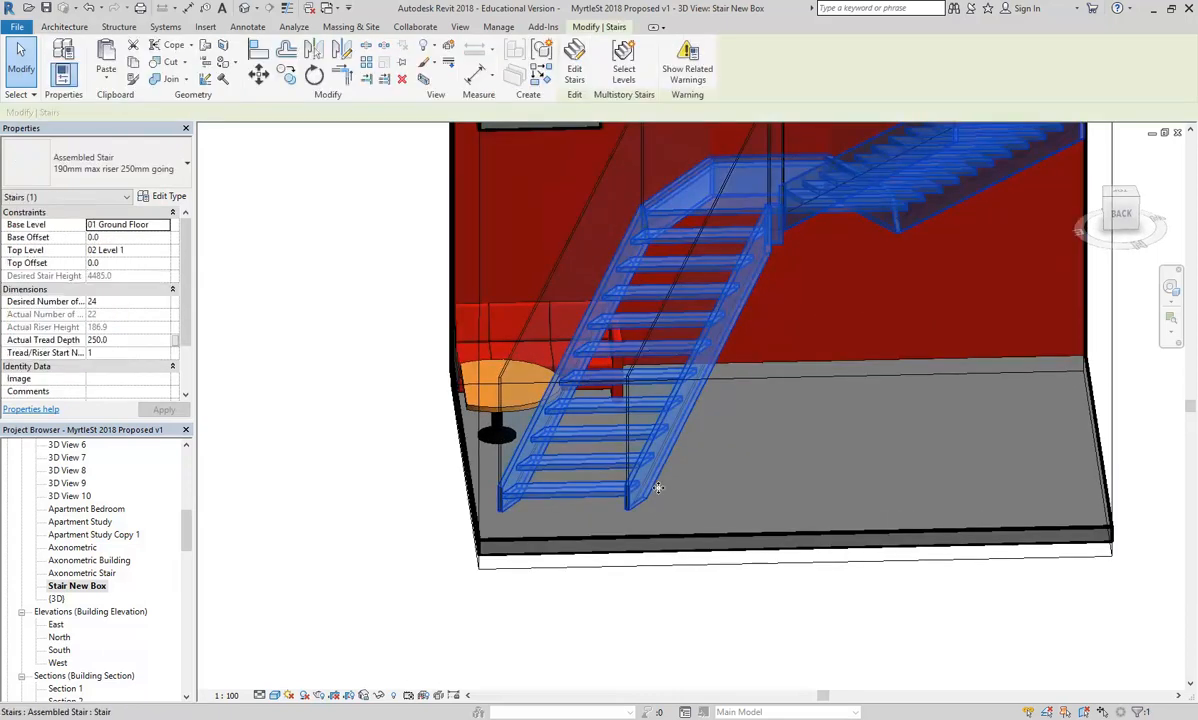
pyautogui.scroll(-3, 695, 428)
pyautogui.press('Escape')
pyautogui.keyDown('shift'); pyautogui.moveTo(707, 413); pyautogui.dragTo(671, 541, button='middle'); pyautogui.keyUp('shift')
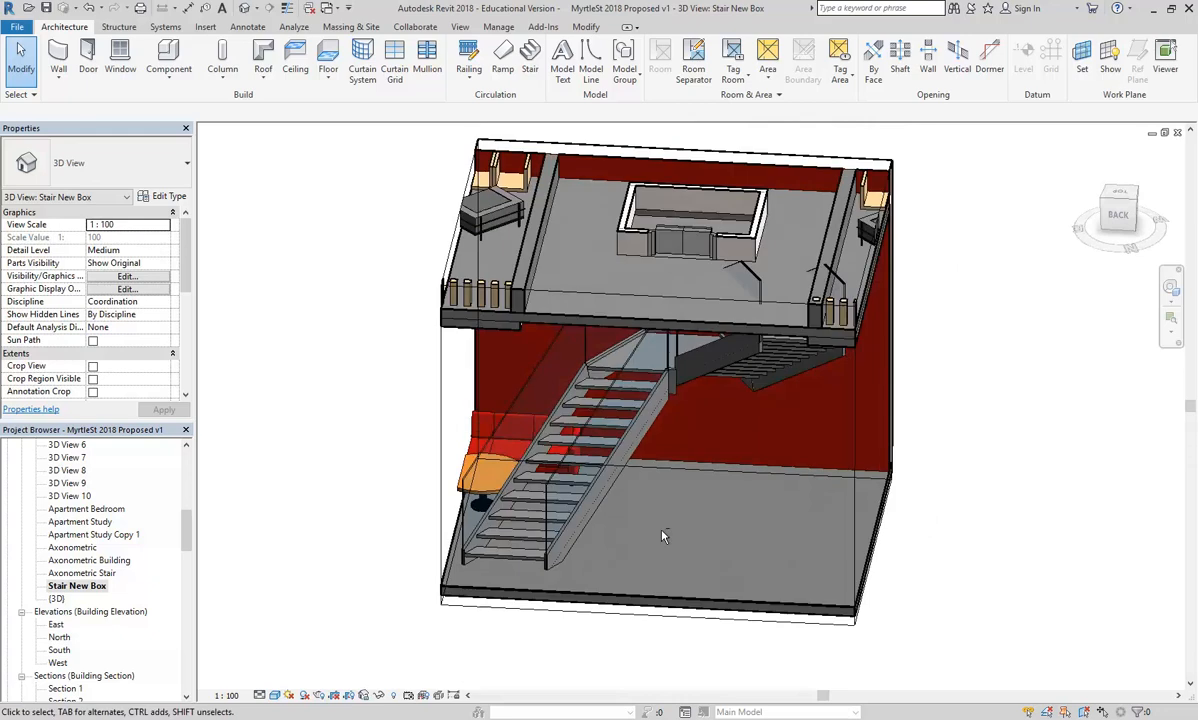
# Open the 01 Ground Floor plan and frame the clear floor area below the entrance door
pyautogui.moveTo(186, 530); pyautogui.dragTo(174, 444)
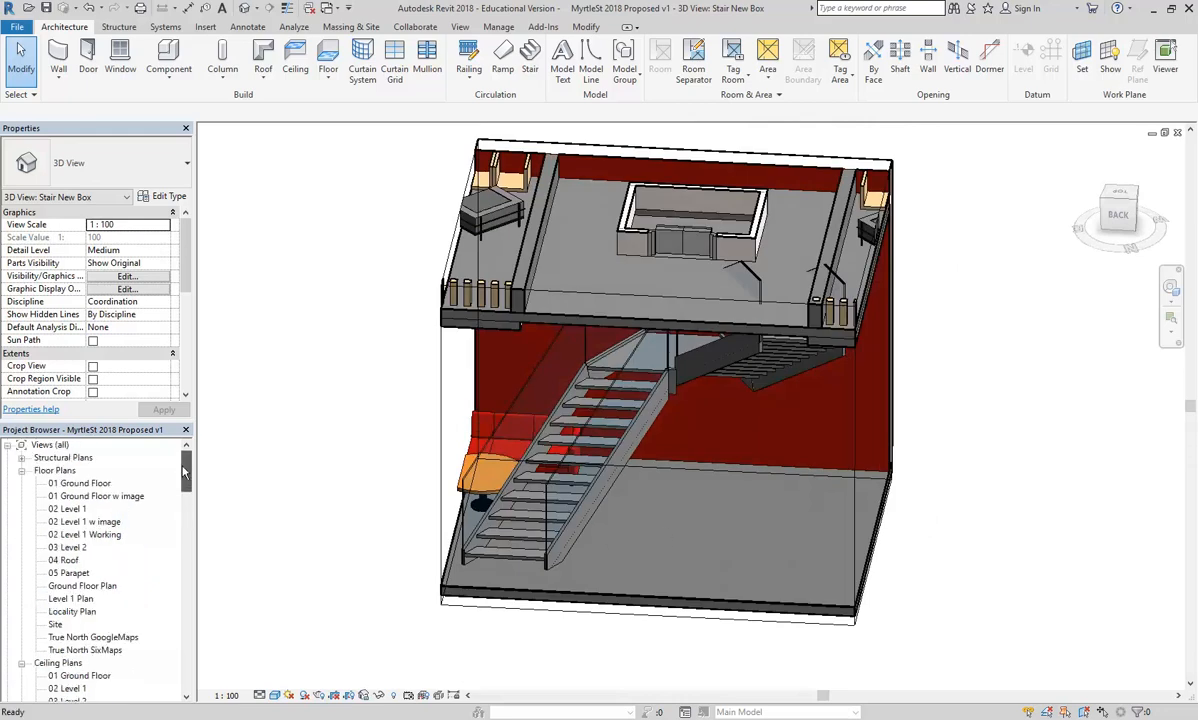
pyautogui.doubleClick(80, 483)
pyautogui.scroll(-2, 596, 535)
pyautogui.moveTo(596, 535); pyautogui.dragTo(550, 471, button='middle')
pyautogui.scroll(1, 556, 450)
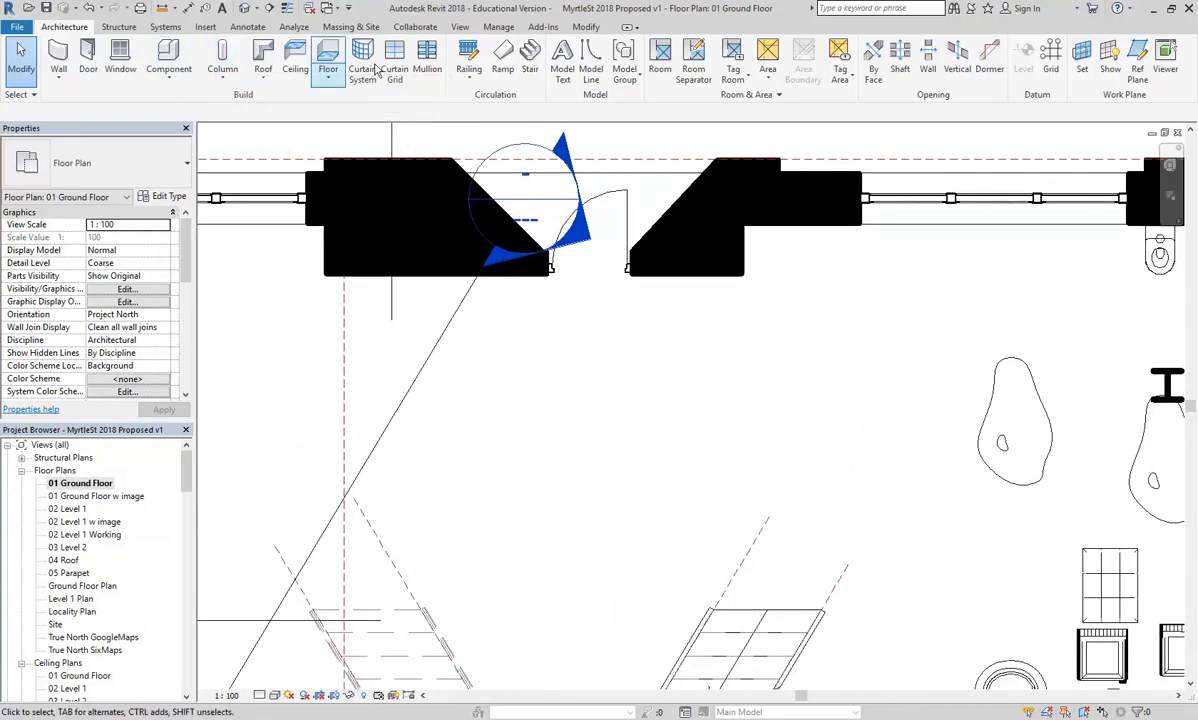
# Create a centre-ends spiral stair below the entrance with a 1000 mm inner radius, 1000 mm run width and 24 risers
pyautogui.click(529, 60)
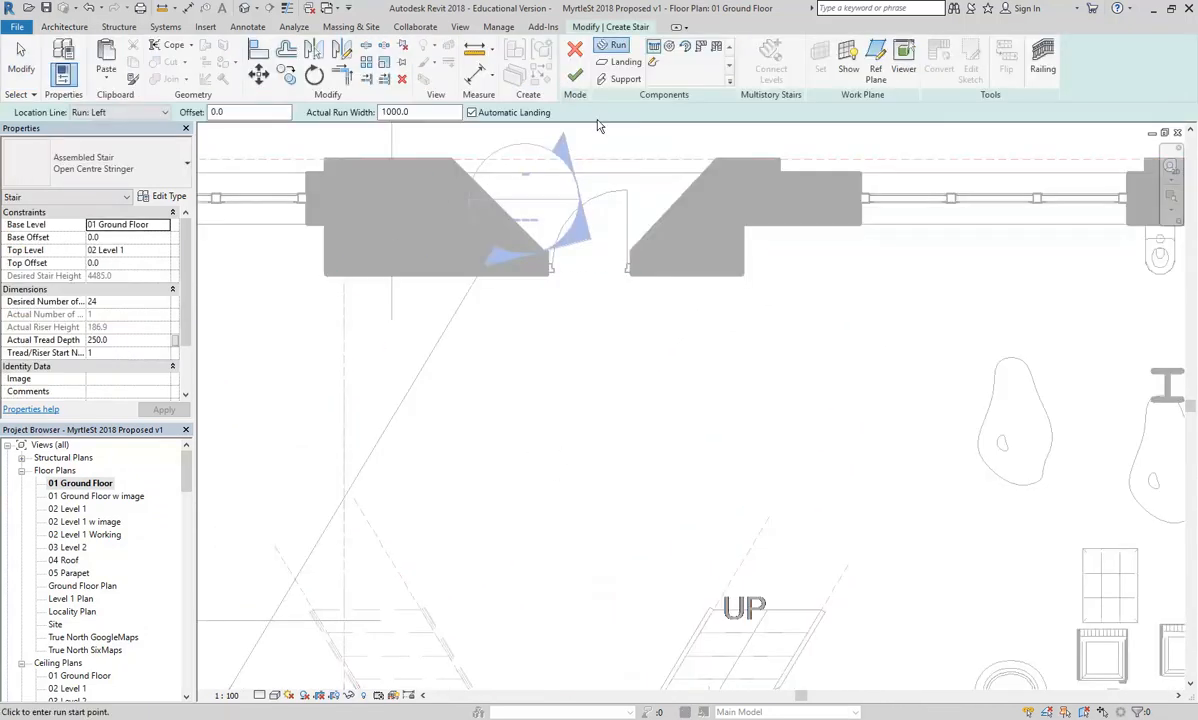
pyautogui.click(686, 48)
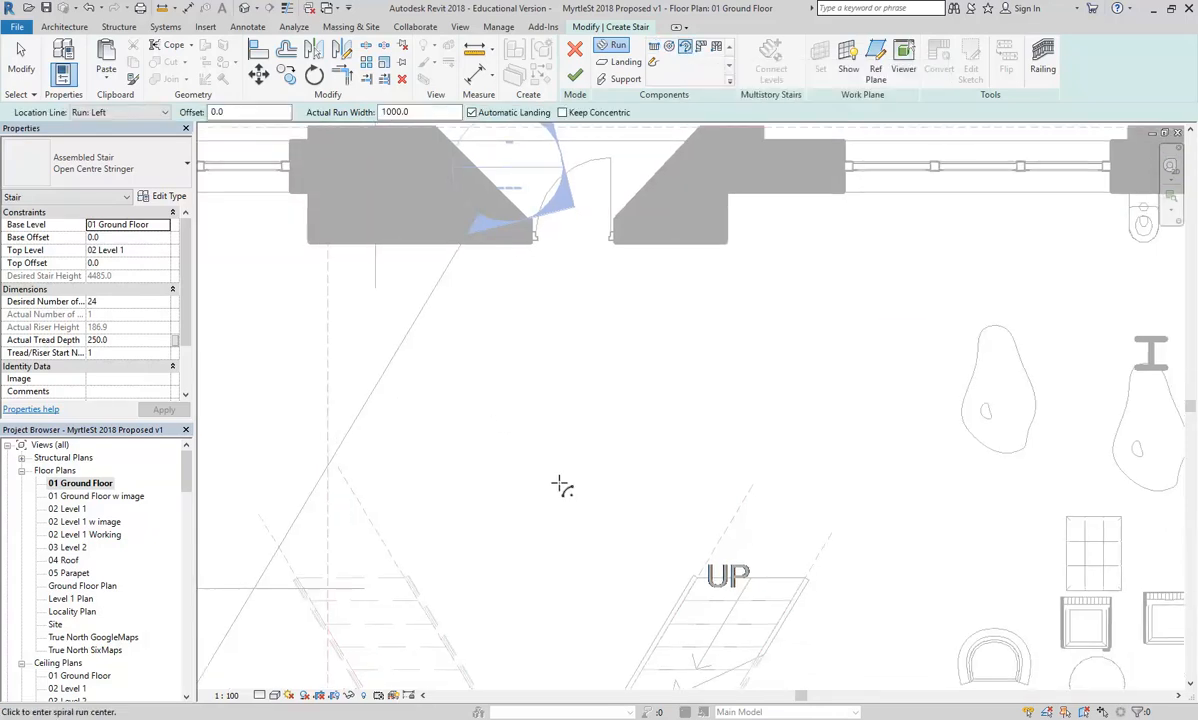
pyautogui.click(548, 455)
pyautogui.click(596, 390)
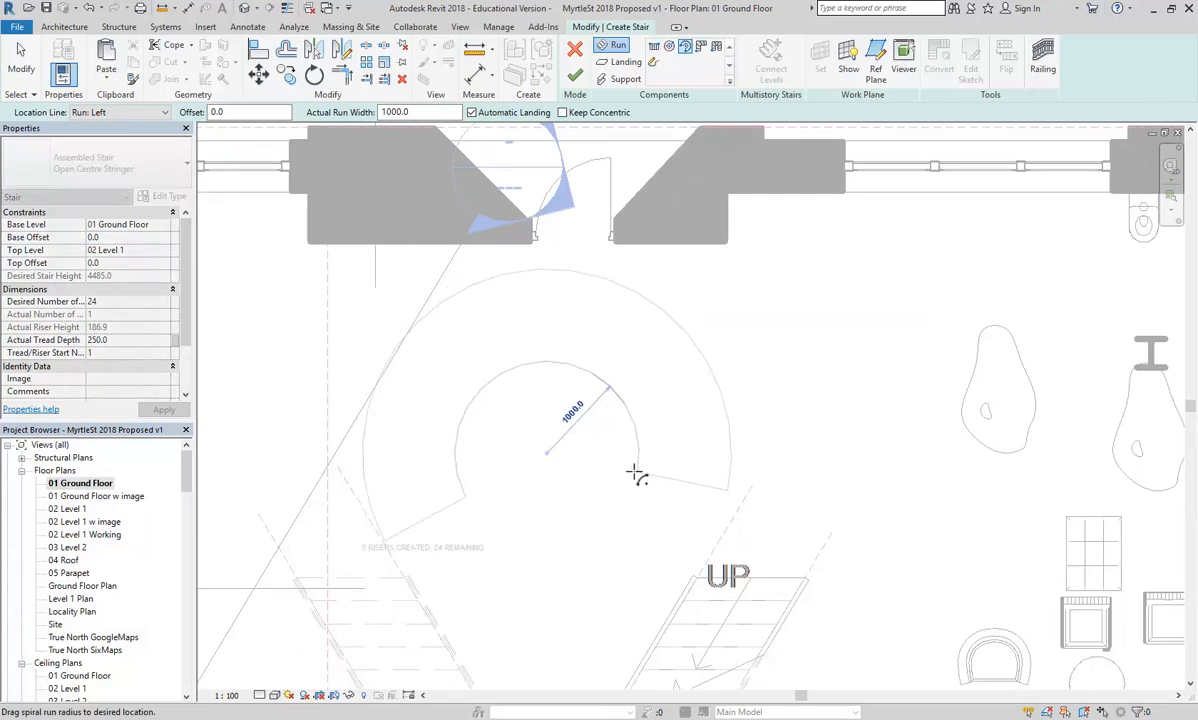
pyautogui.click(636, 474)
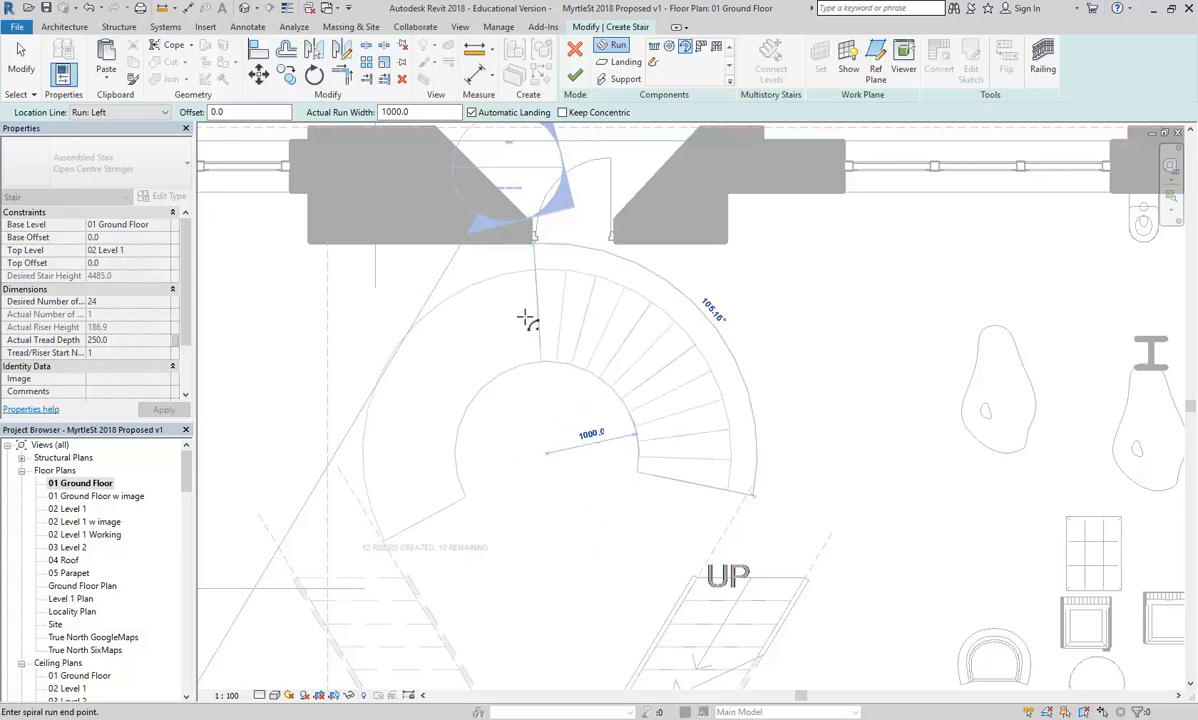
pyautogui.click(468, 545)
pyautogui.press('Escape')
pyautogui.moveTo(500, 554); pyautogui.dragTo(550, 572, button='middle')
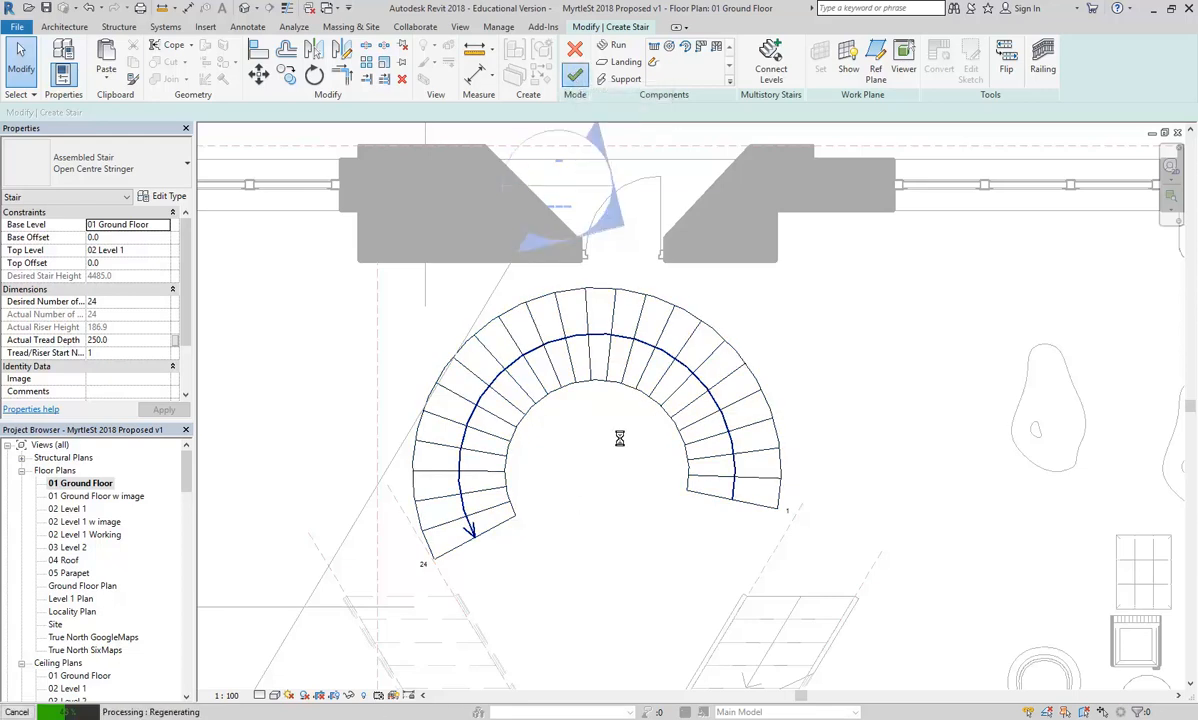
pyautogui.press('Escape')
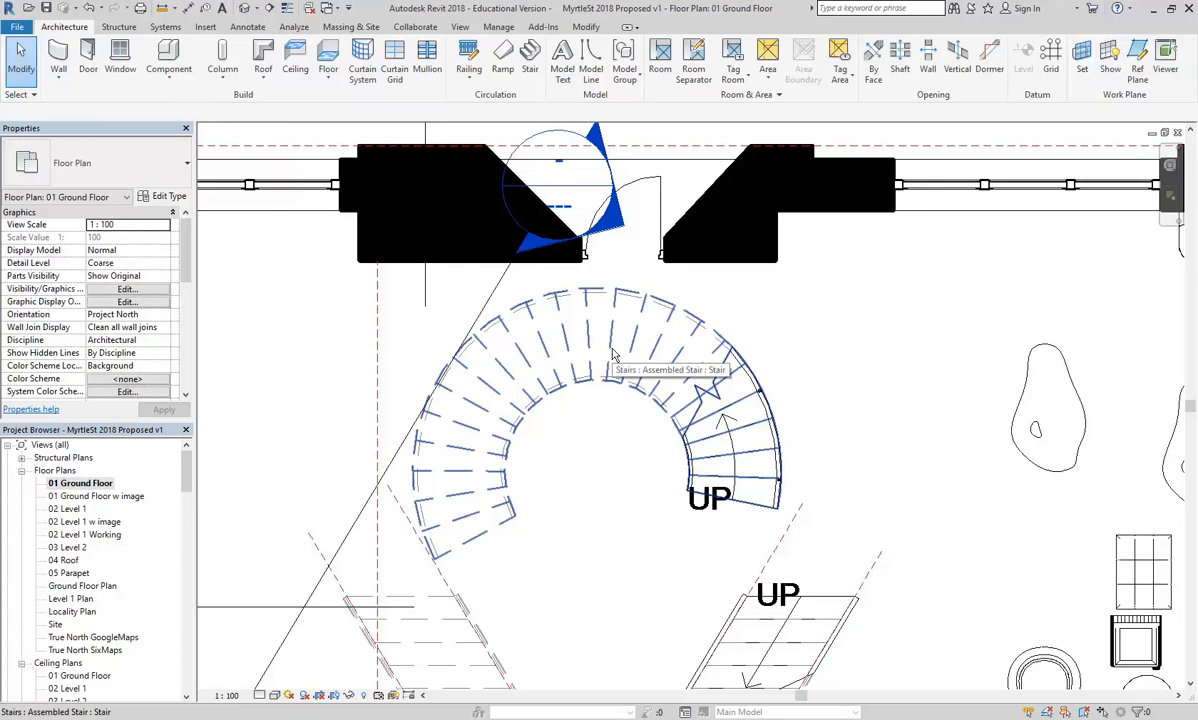
# Delete the spiral stair below the entrance
pyautogui.click(614, 355)
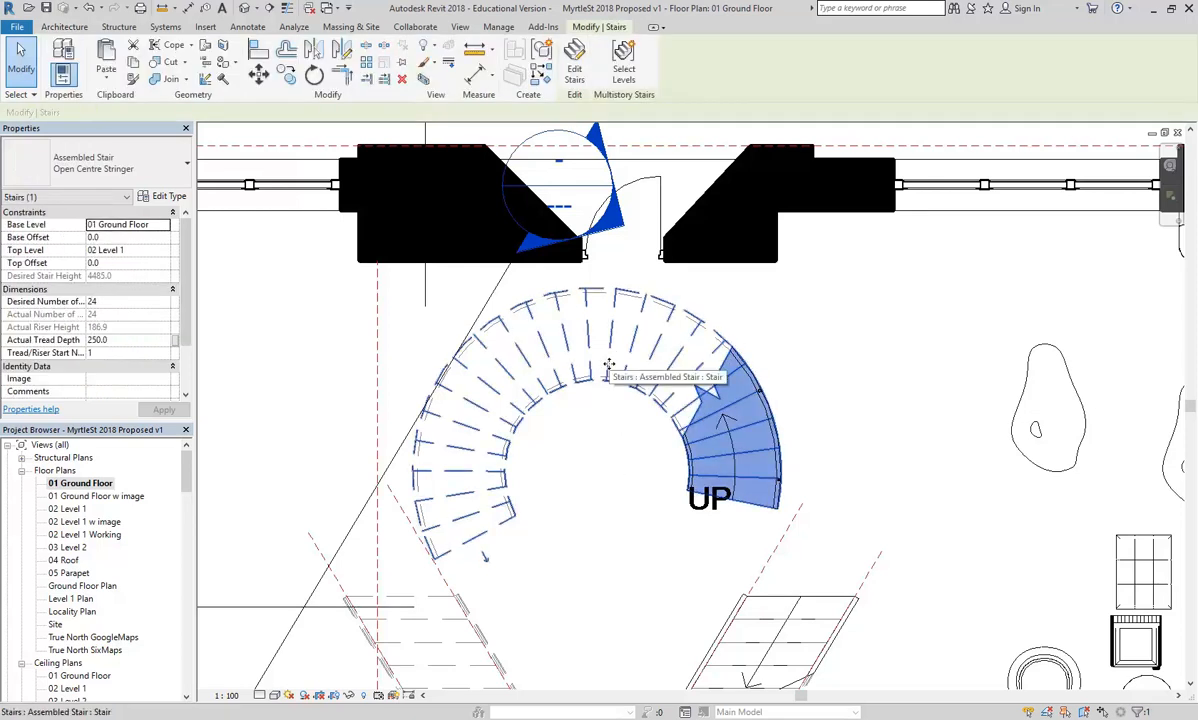
pyautogui.press('Delete')
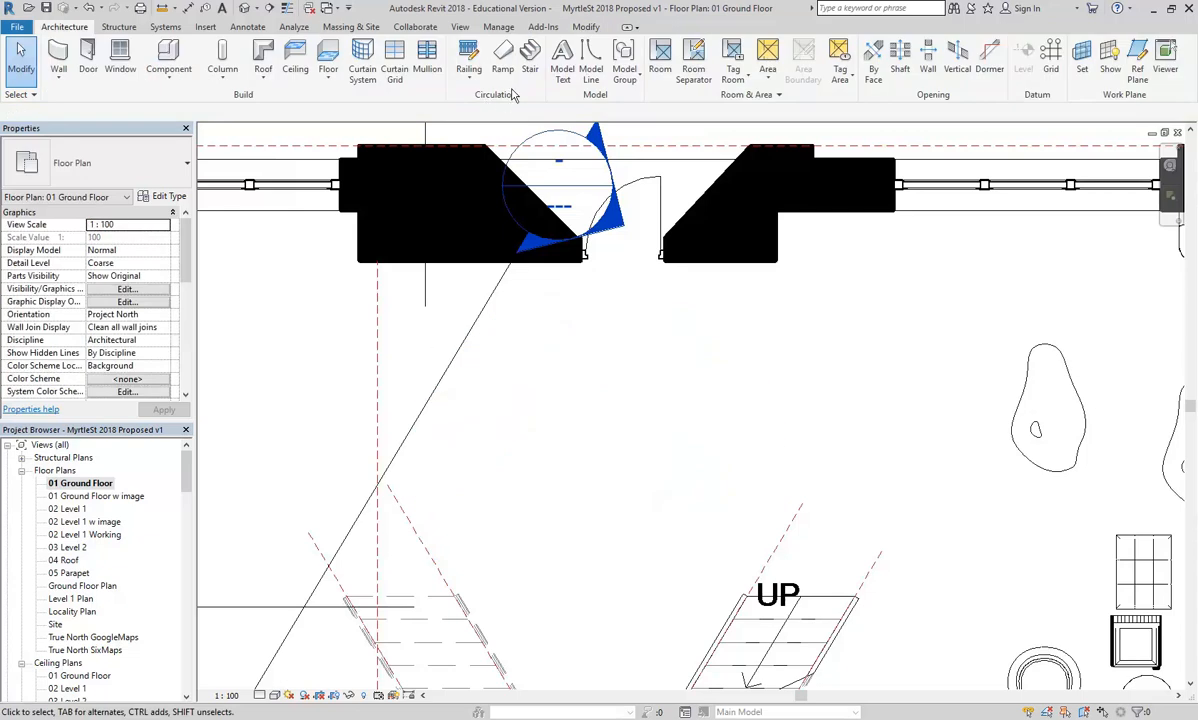
pyautogui.click(530, 58)
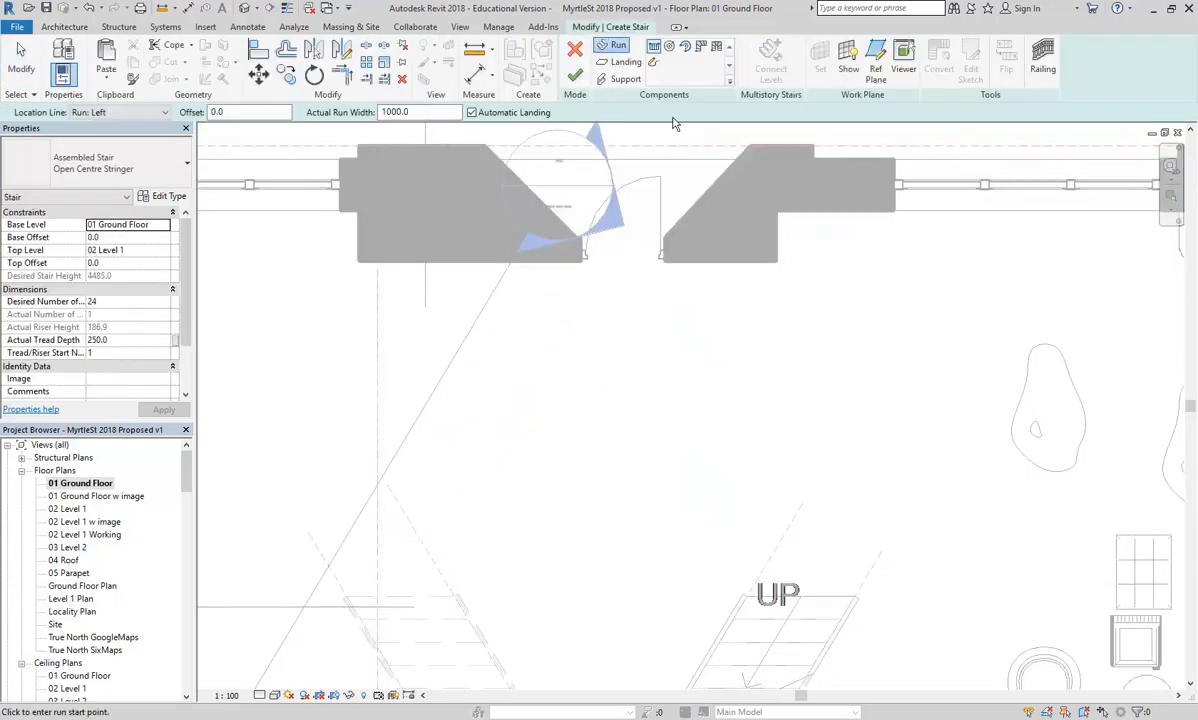
pyautogui.click(671, 48)
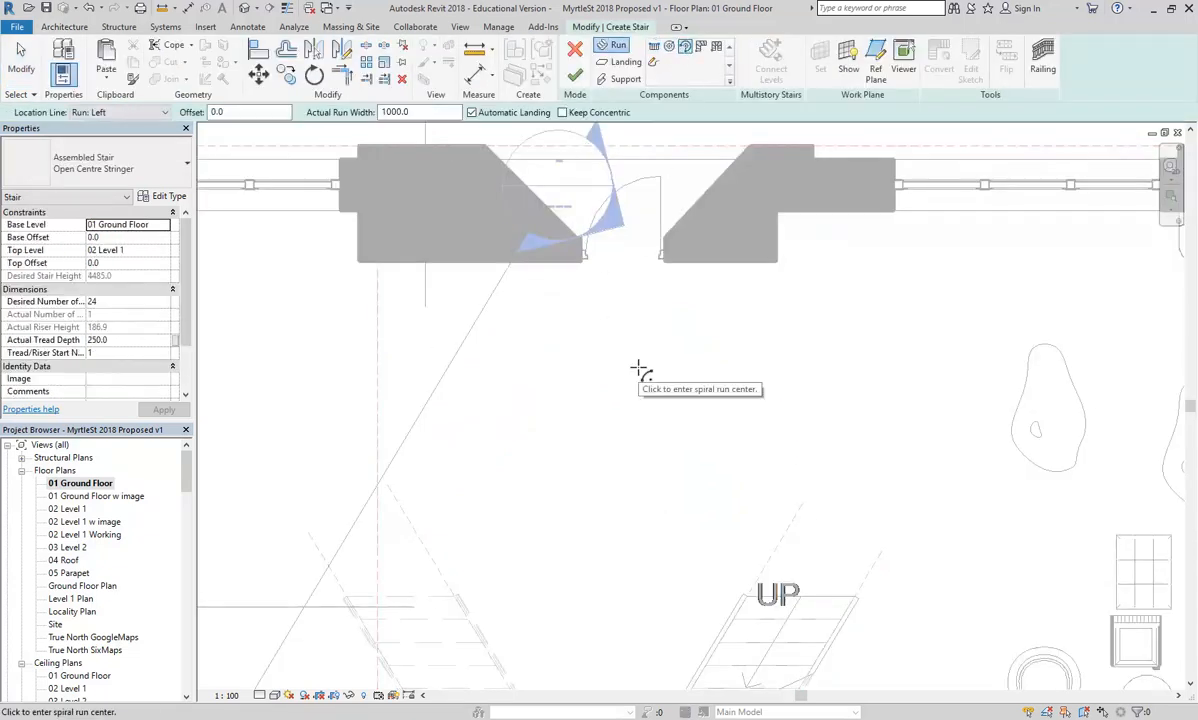
pyautogui.click(575, 50)
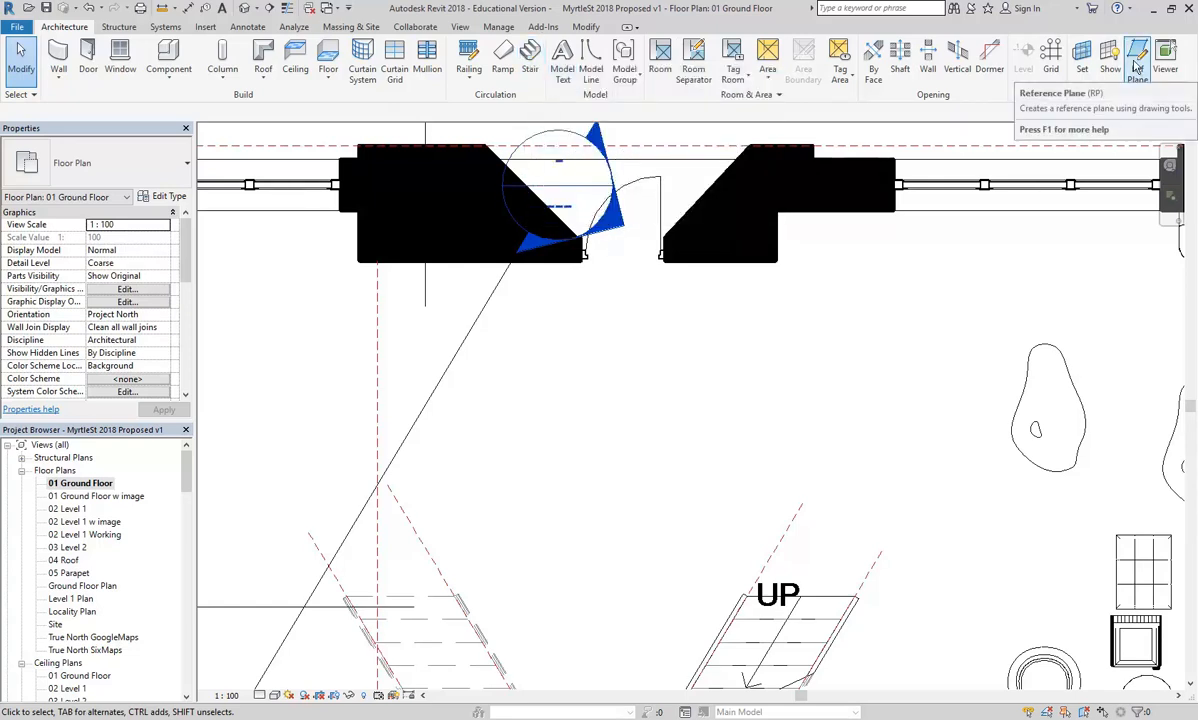
# Draw a short vertical reference plane and a horizontal one crossing it in the clear floor area below the entrance door
pyautogui.click(1137, 66)
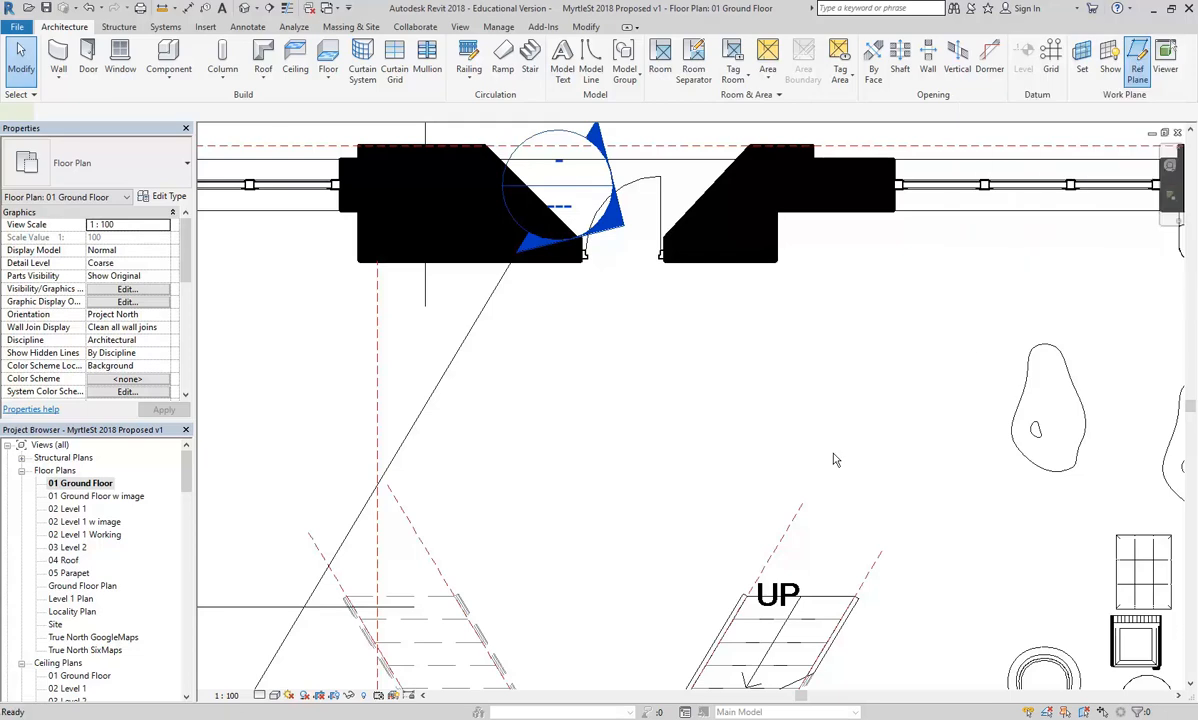
pyautogui.click(594, 430)
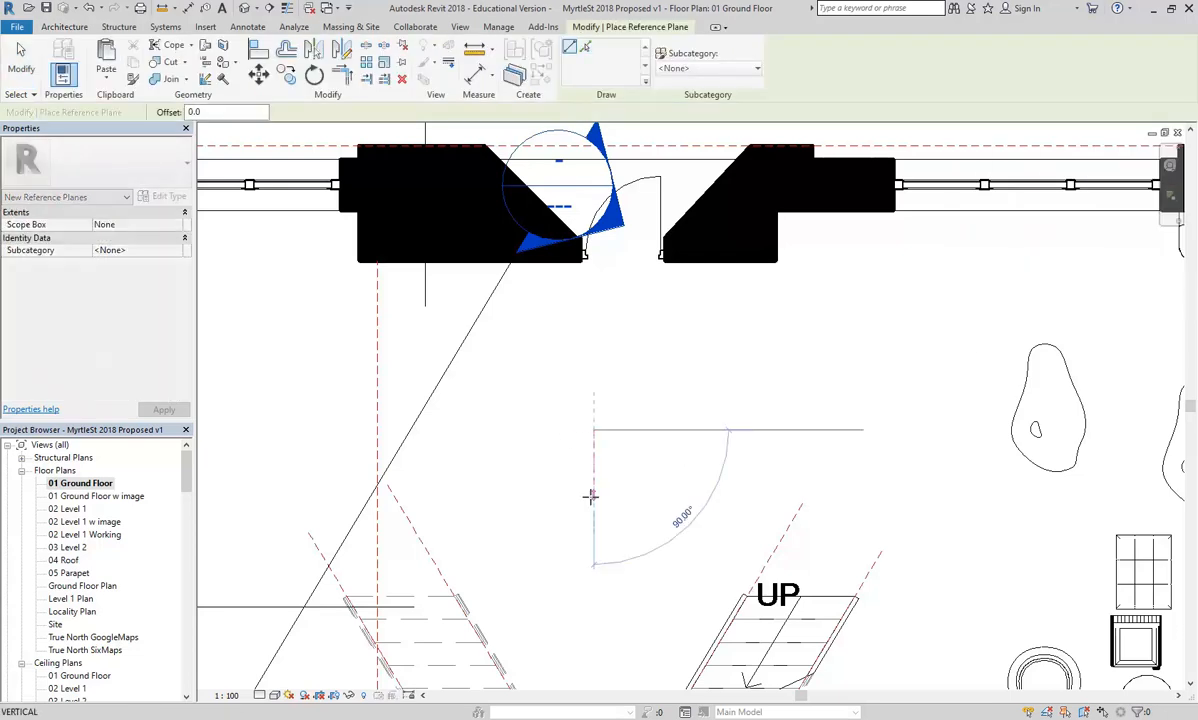
pyautogui.click(592, 496)
pyautogui.click(561, 463)
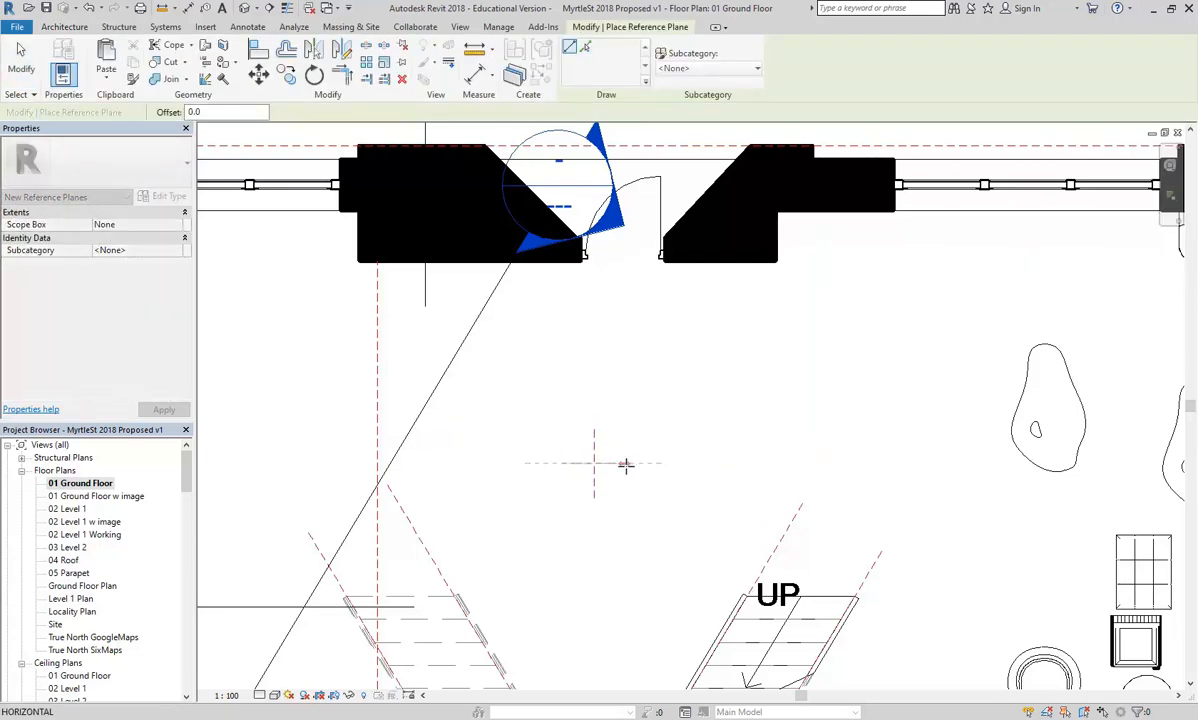
pyautogui.click(619, 463)
pyautogui.rightClick(668, 330)
pyautogui.click(702, 348)
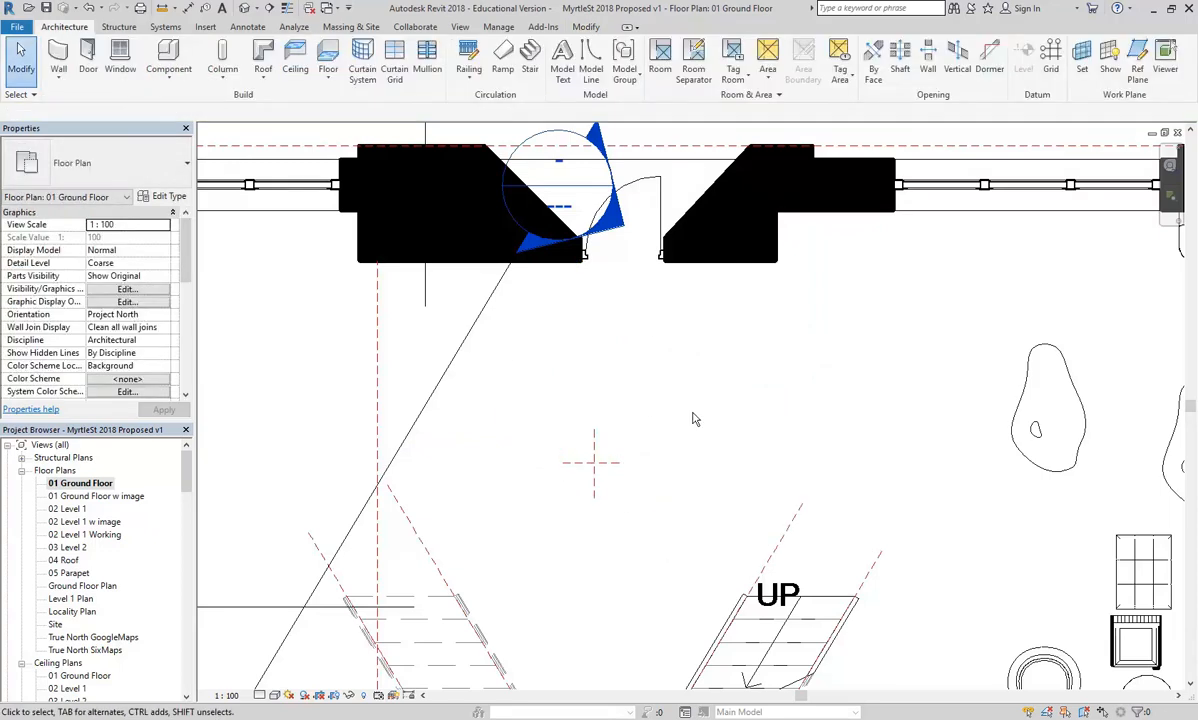
# Lengthen the horizontal reference plane slightly beyond its crossing with the vertical one
pyautogui.scroll(5, 647, 447)
pyautogui.click(578, 484)
pyautogui.scroll(2, 580, 497)
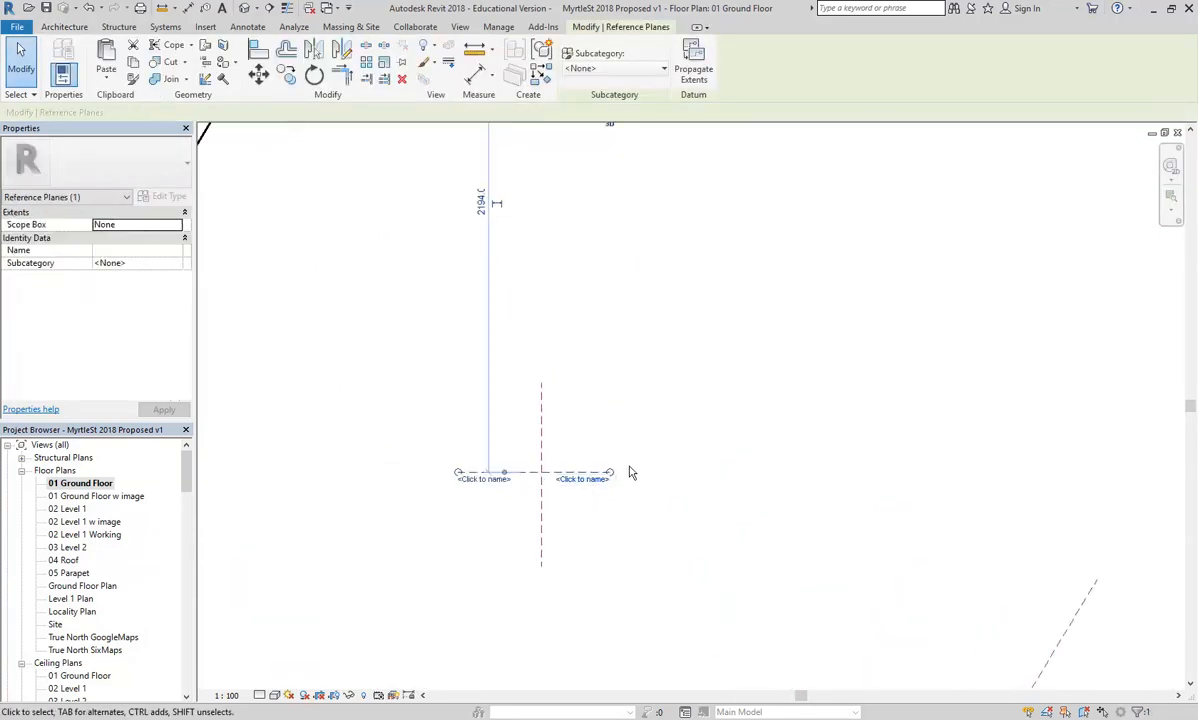
pyautogui.moveTo(612, 472); pyautogui.dragTo(631, 471)
pyautogui.click(646, 416)
pyautogui.scroll(-3, 605, 348)
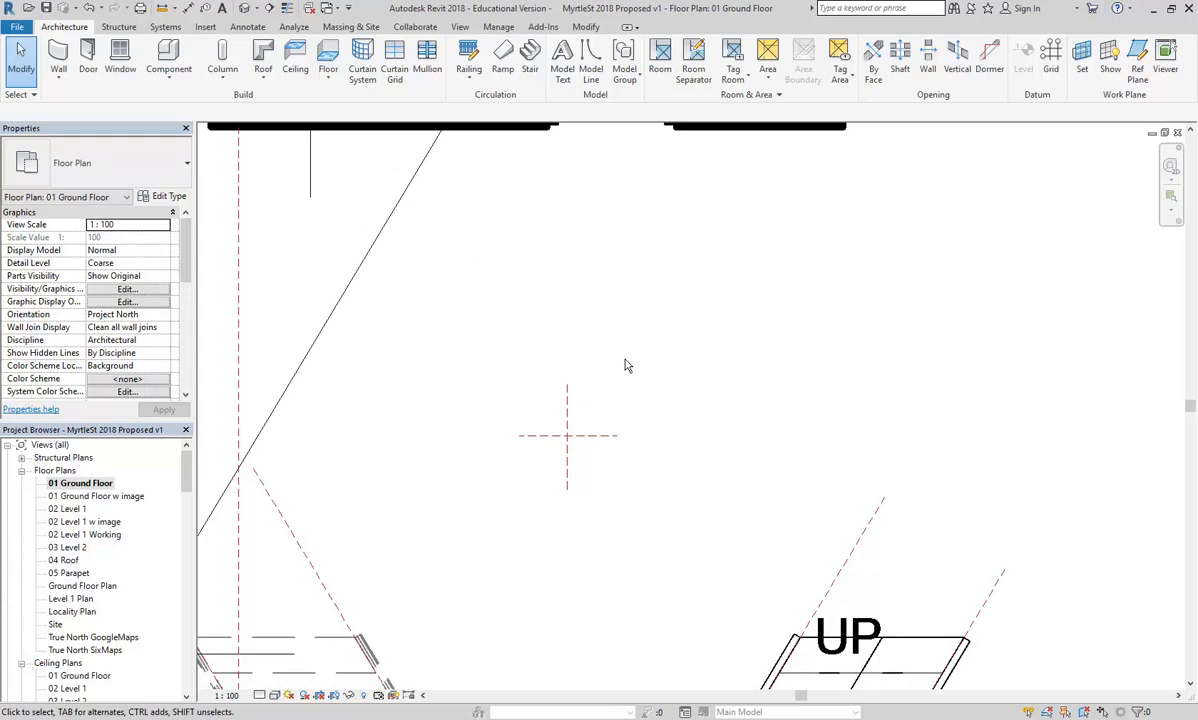
pyautogui.scroll(-2, 627, 365)
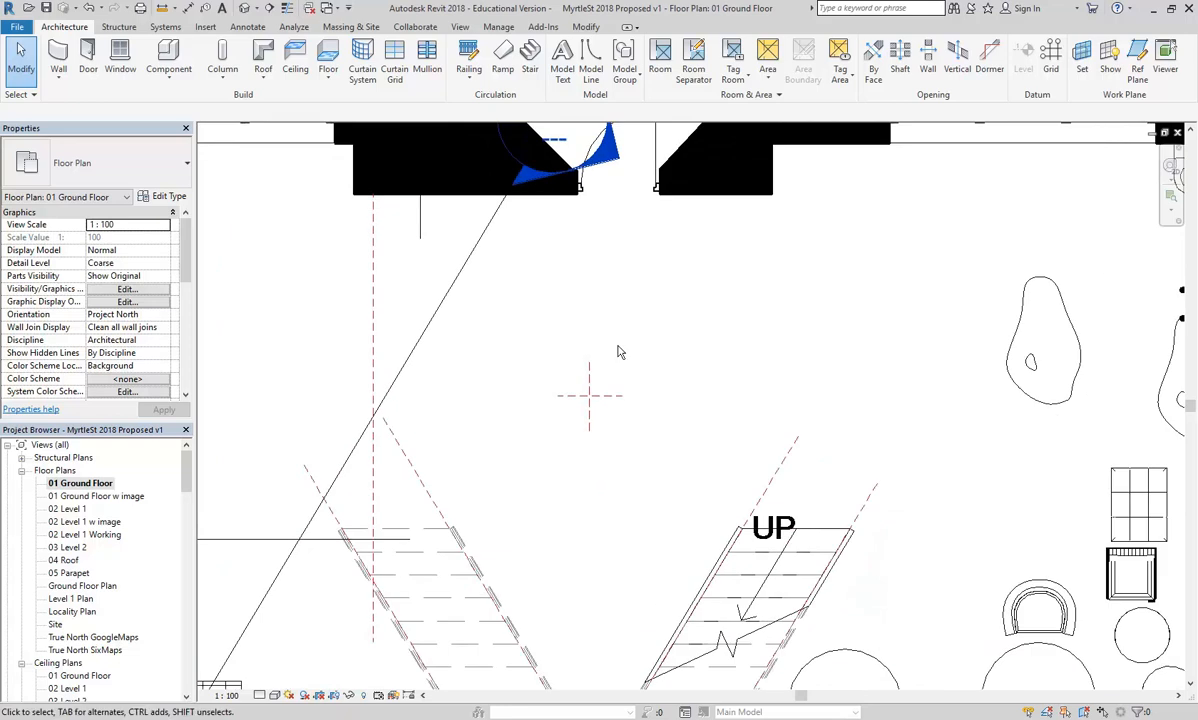
# Try to draw a centre-ends spiral stair run centred on the crossing reference planes with a 1300 mm radius and 1000 mm run width
pyautogui.scroll(3, 610, 350)
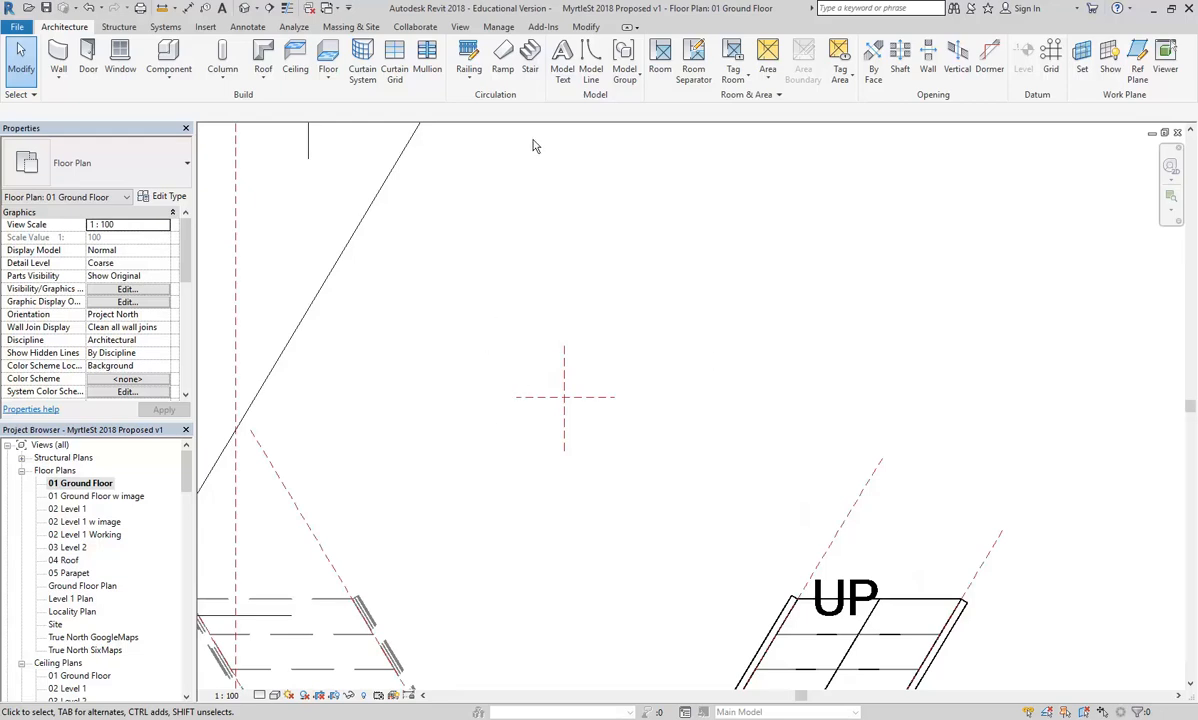
pyautogui.click(530, 57)
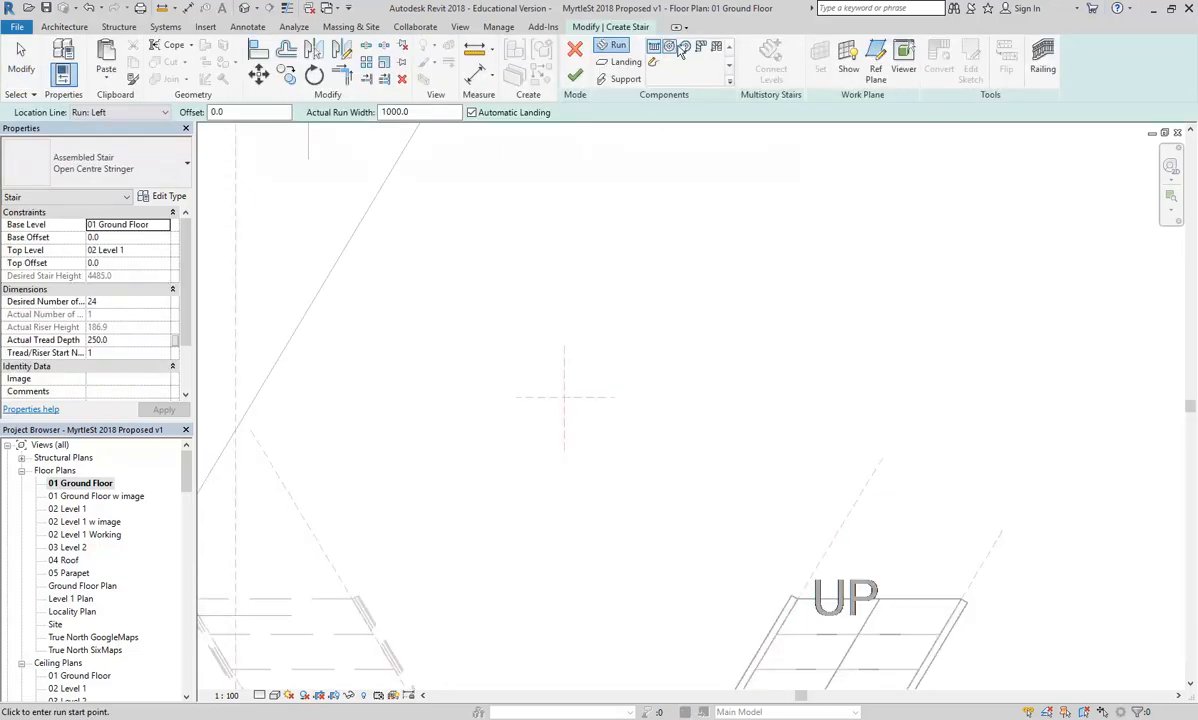
pyautogui.click(685, 47)
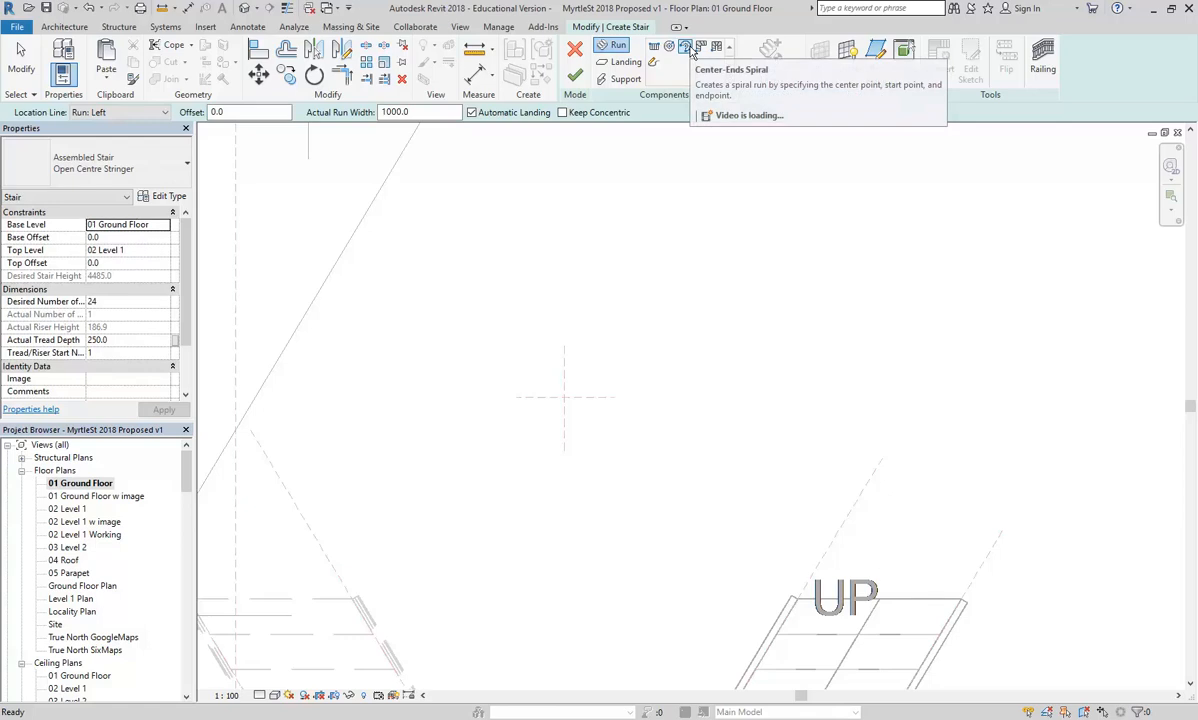
pyautogui.click(565, 397)
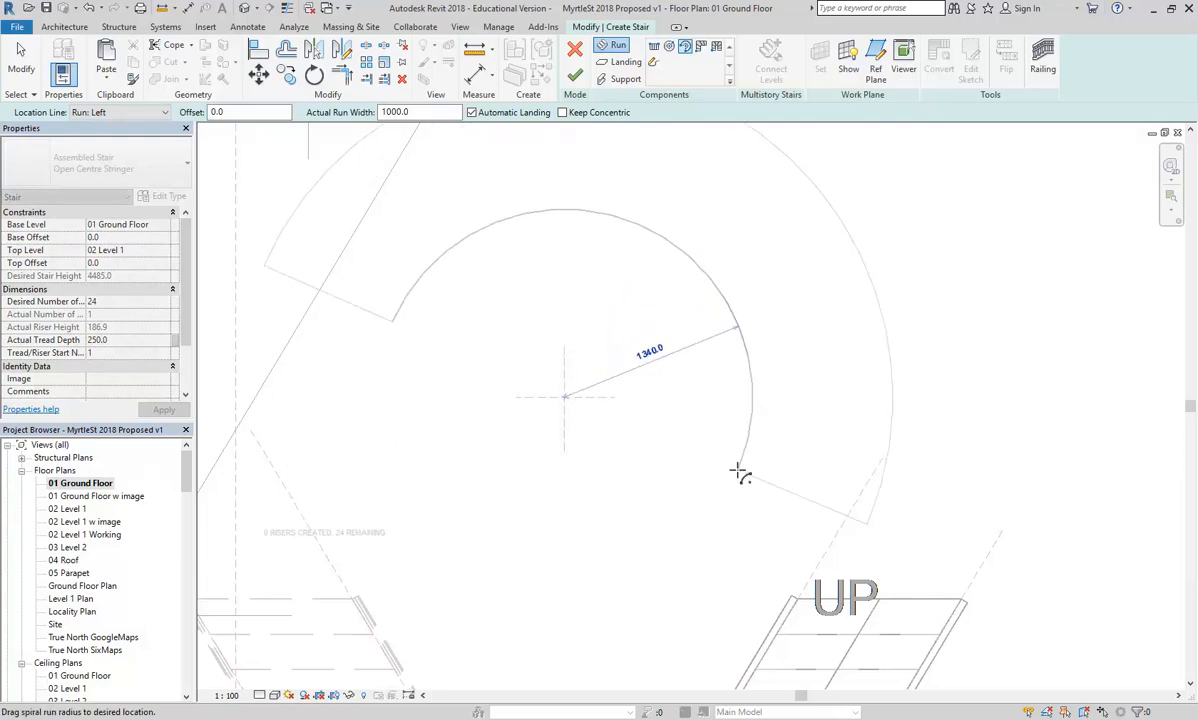
pyautogui.click(736, 466)
pyautogui.scroll(-2, 602, 326)
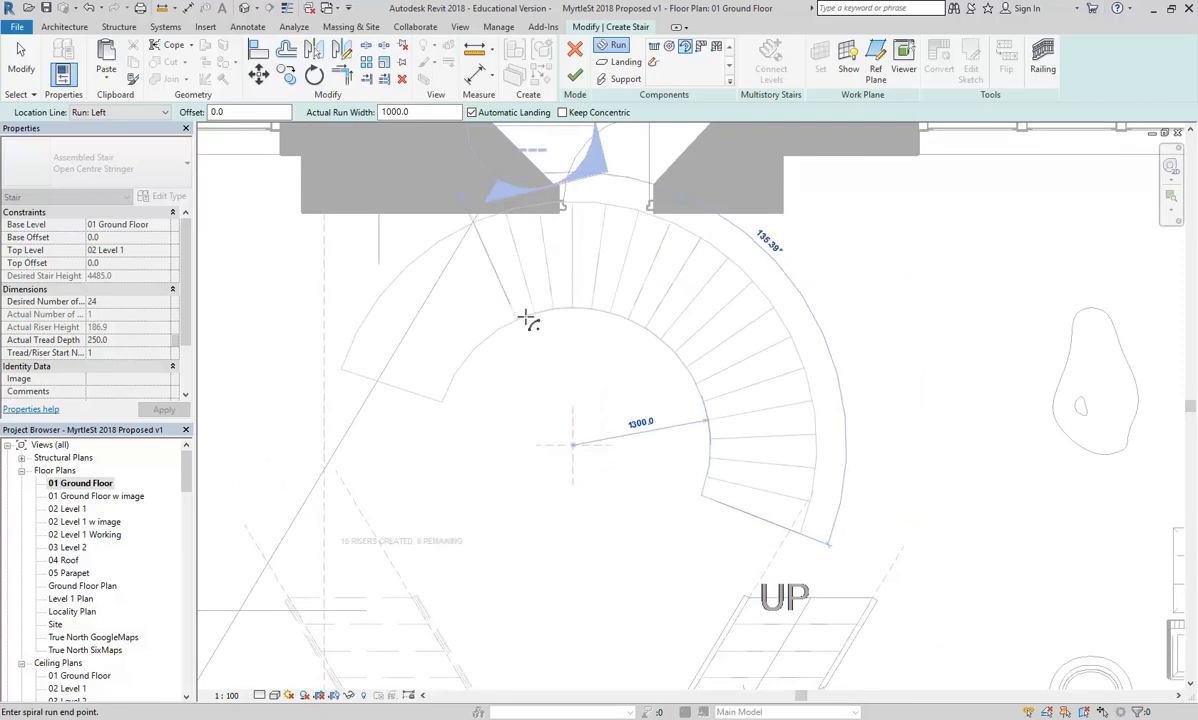
pyautogui.moveTo(460, 558); pyautogui.dragTo(445, 483, button='middle')
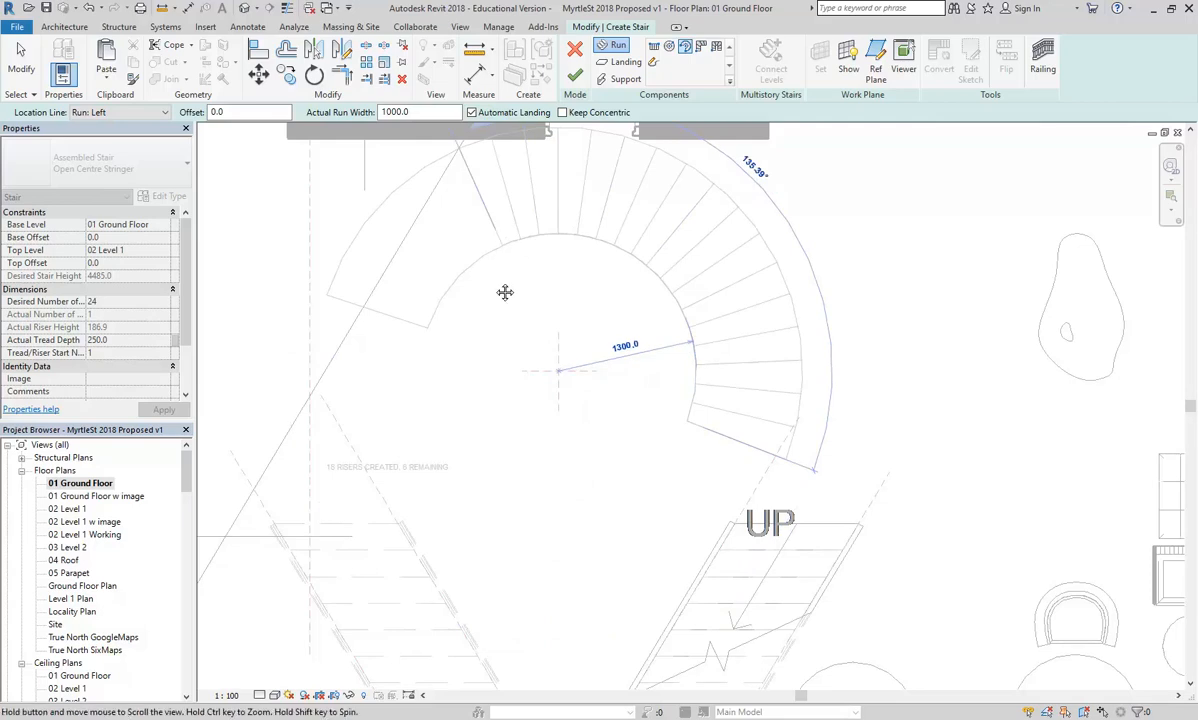
pyautogui.moveTo(508, 253); pyautogui.dragTo(487, 300, button='middle')
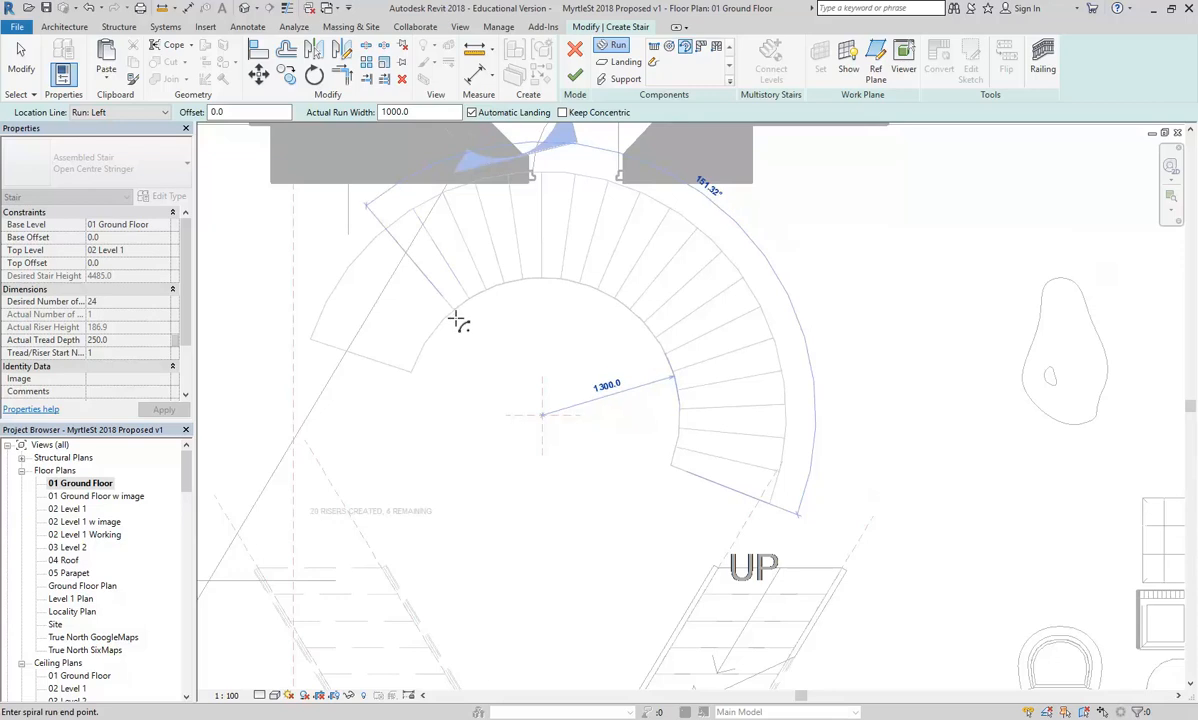
pyautogui.rightClick(430, 300)
pyautogui.click(462, 309)
pyautogui.rightClick(690, 455)
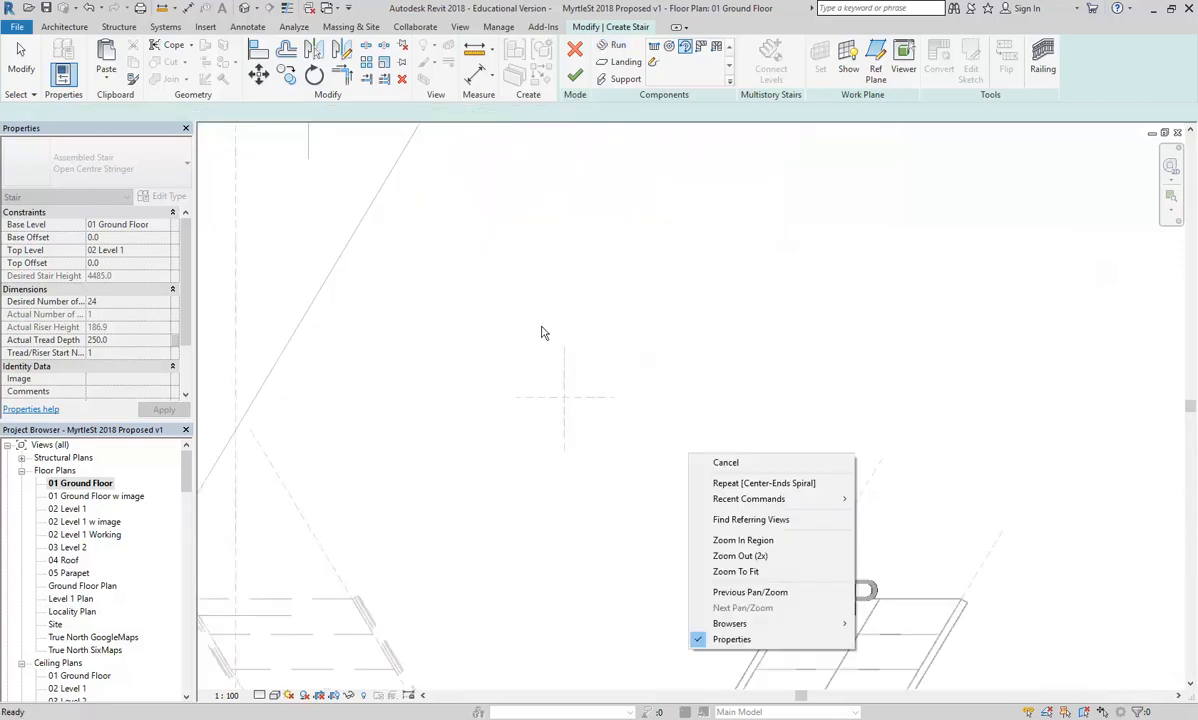
pyautogui.click(748, 463)
pyautogui.rightClick(491, 332)
pyautogui.click(578, 50)
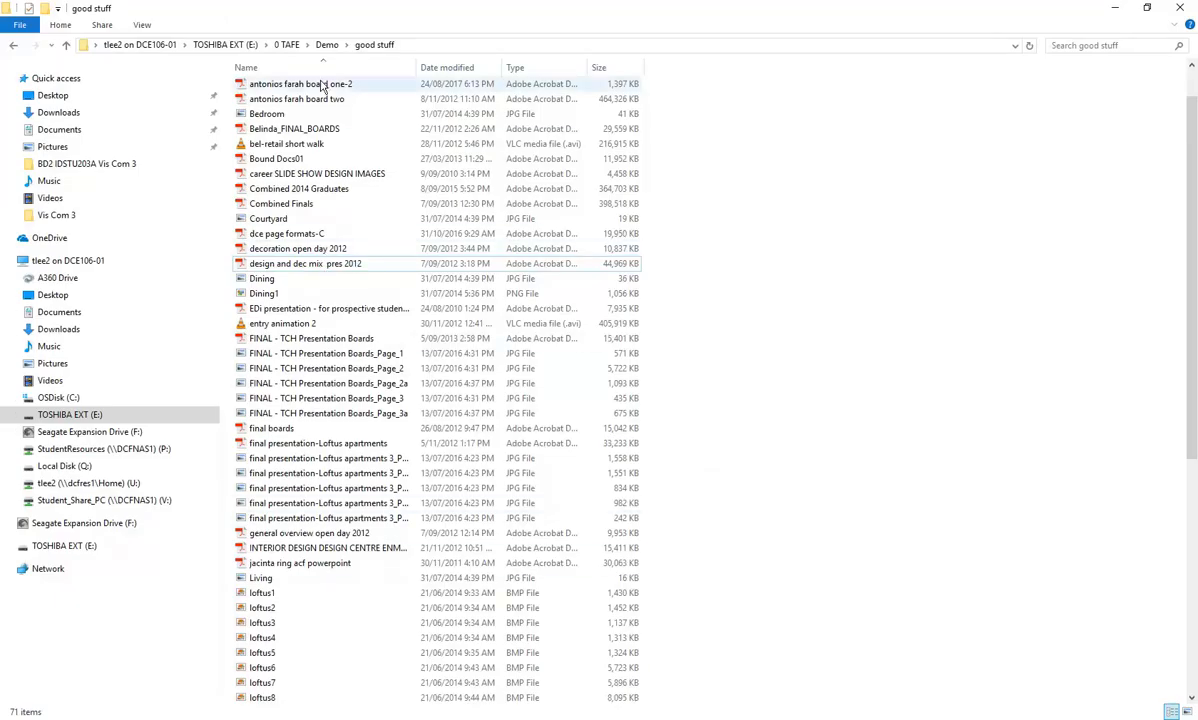
# In File Explorer, open the NCC 2016 folder under StudentResources (P:), EDU_DC_InteriorDesign, Construction 1, Construction Resources
pyautogui.click(105, 451)
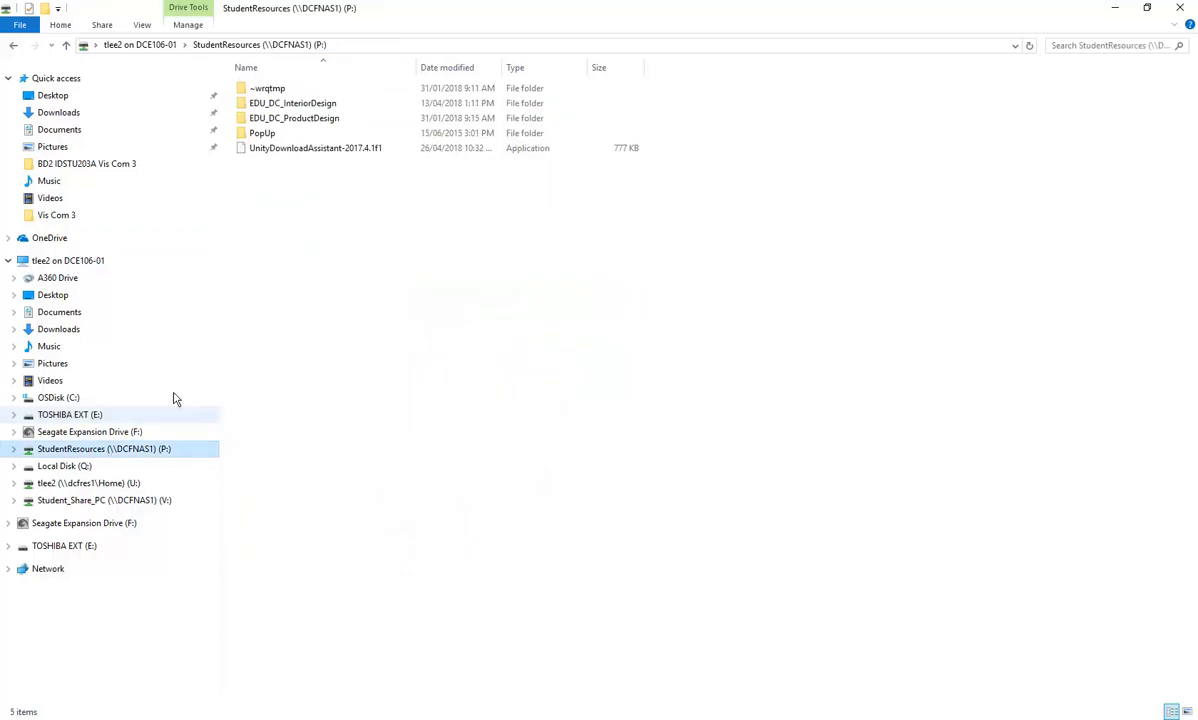
pyautogui.doubleClick(275, 102)
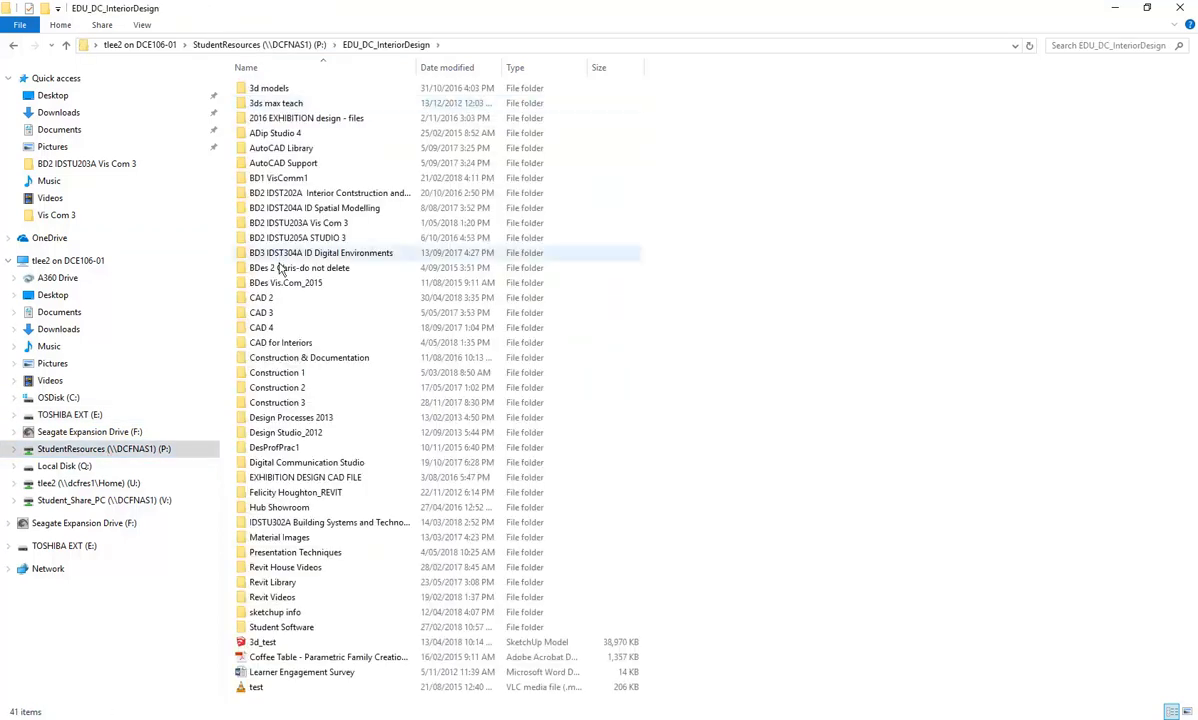
pyautogui.doubleClick(280, 373)
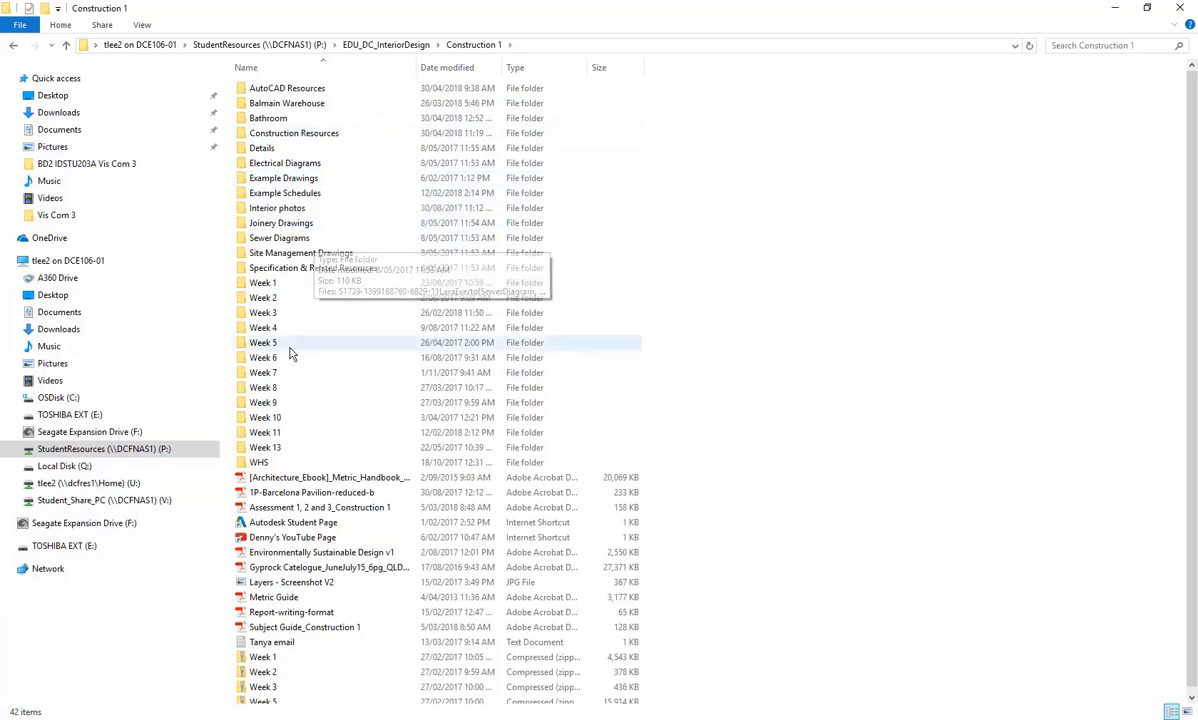
pyautogui.click(284, 138)
pyautogui.doubleClick(284, 138)
pyautogui.doubleClick(278, 118)
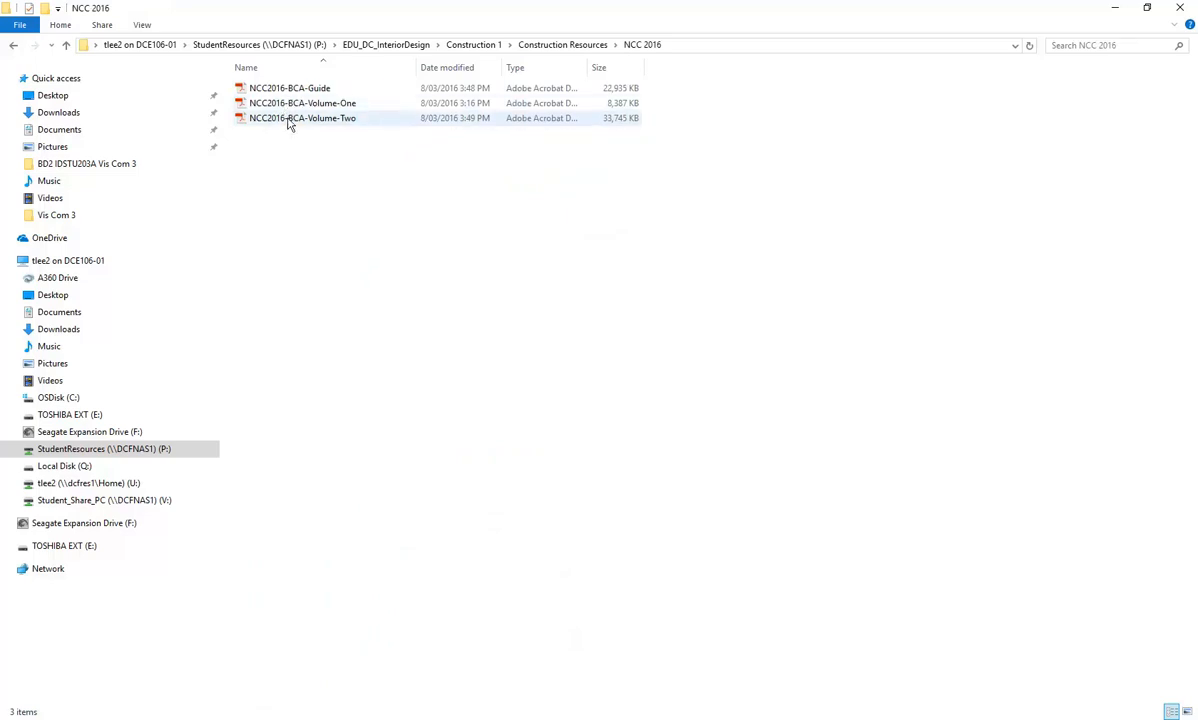
# Open NCC2016-BCA-Volume-Two, view Section 3 - Acceptable Construction, and minimise the document
pyautogui.click(288, 119)
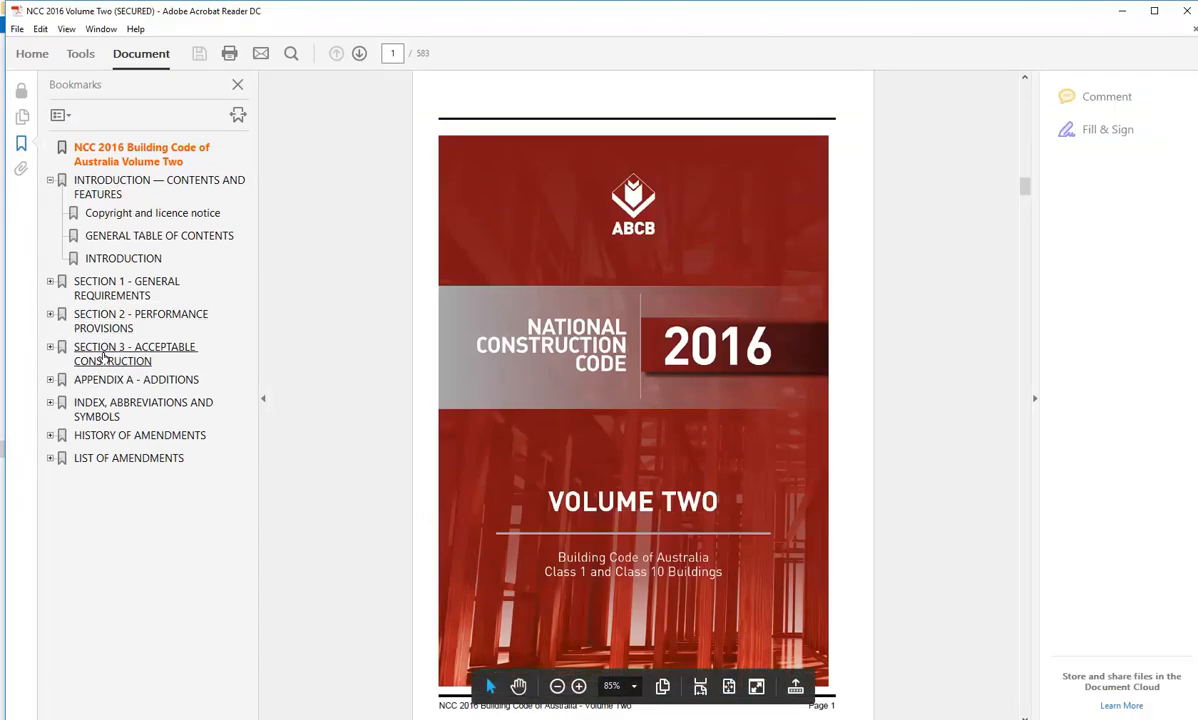
pyautogui.click(104, 353)
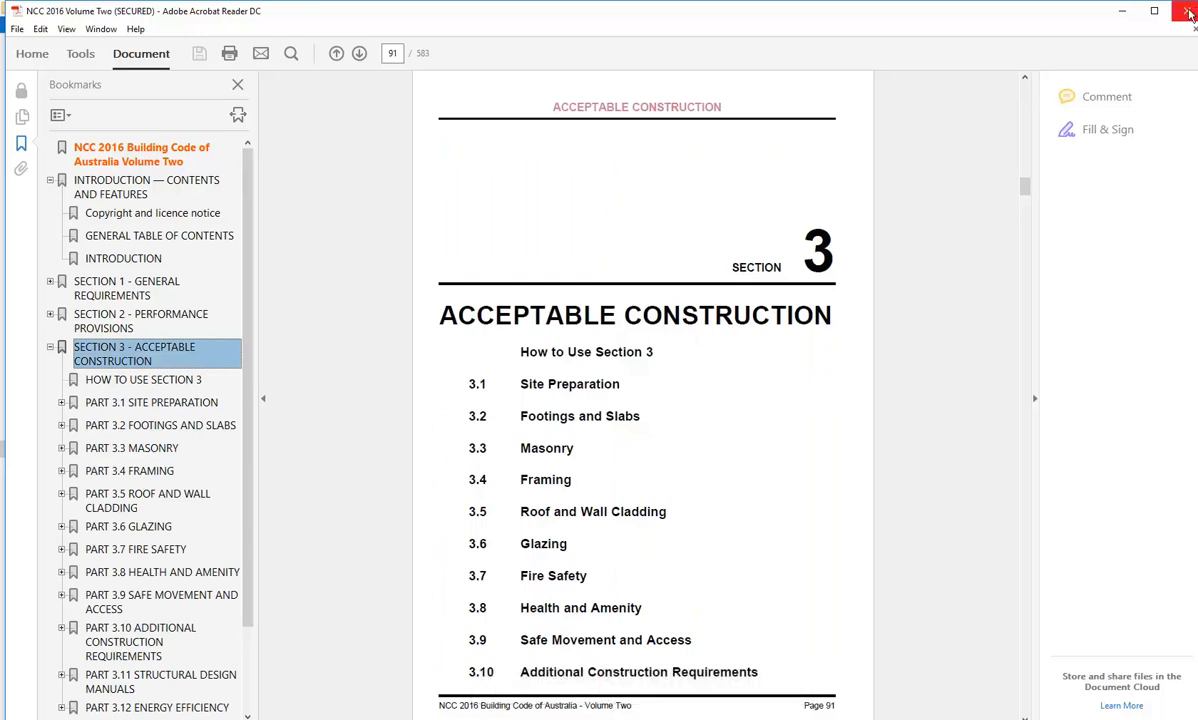
pyautogui.click(1122, 11)
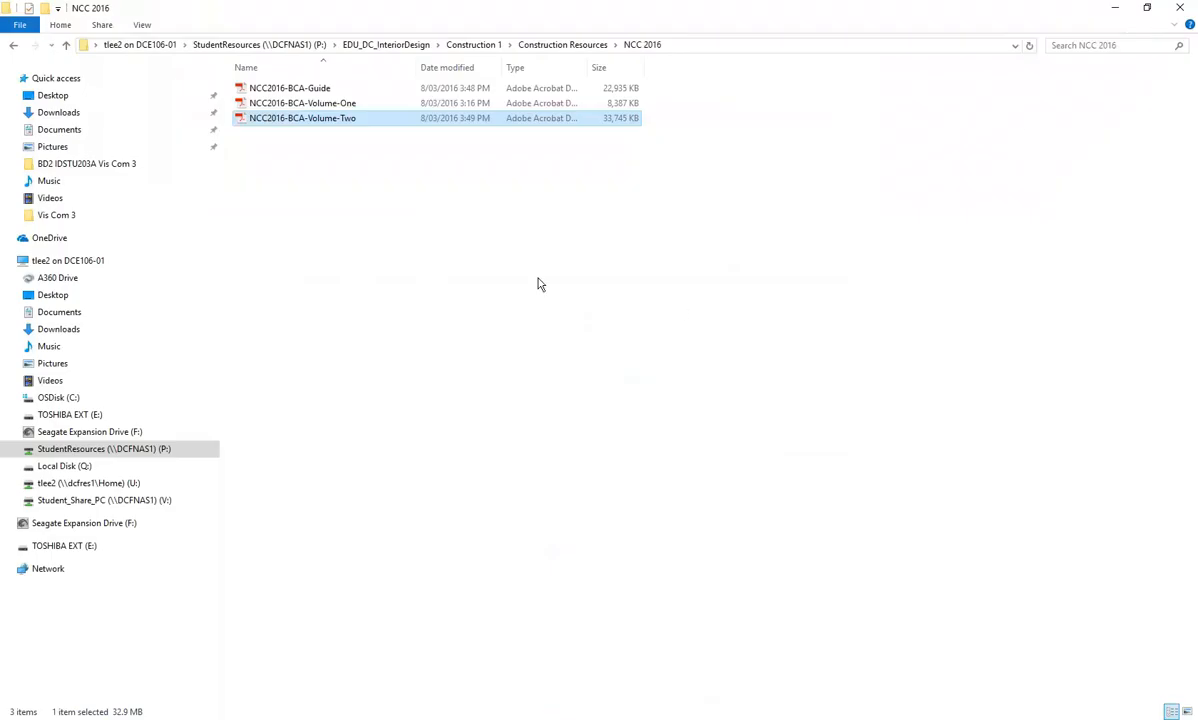
# Open NCC2016-BCA-Volume-One and go to Part D1 Provision for Escape in Section D - Access and Egress
pyautogui.doubleClick(283, 103)
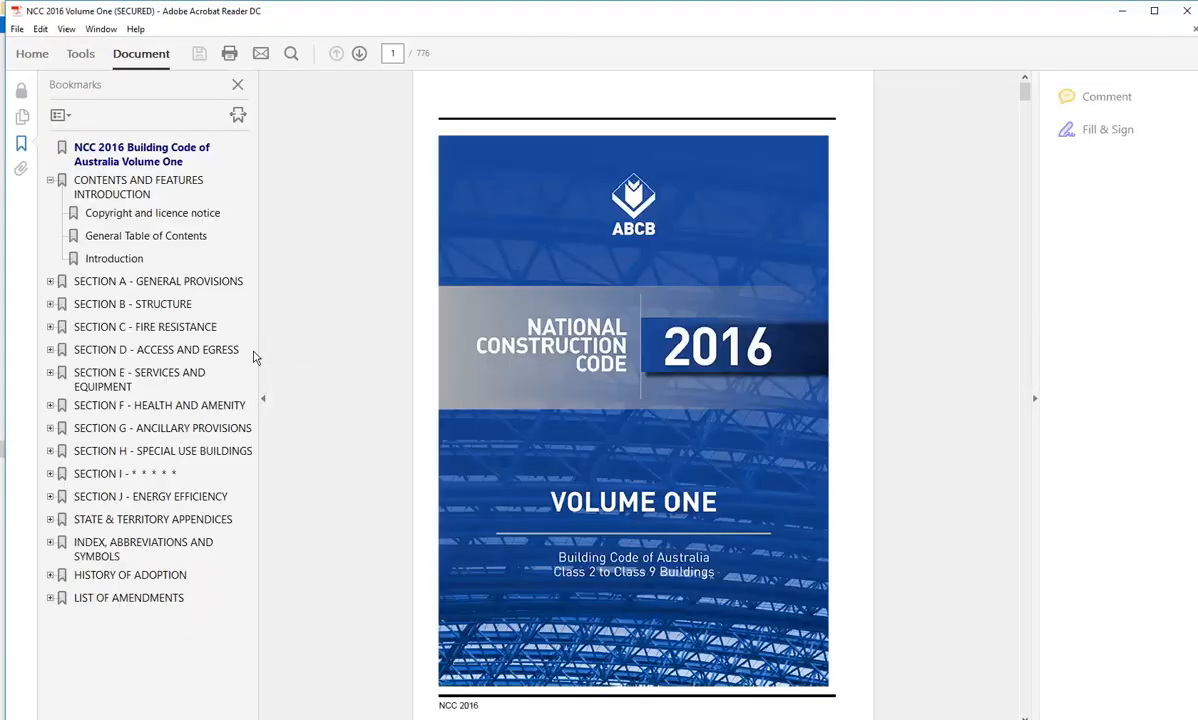
pyautogui.click(112, 352)
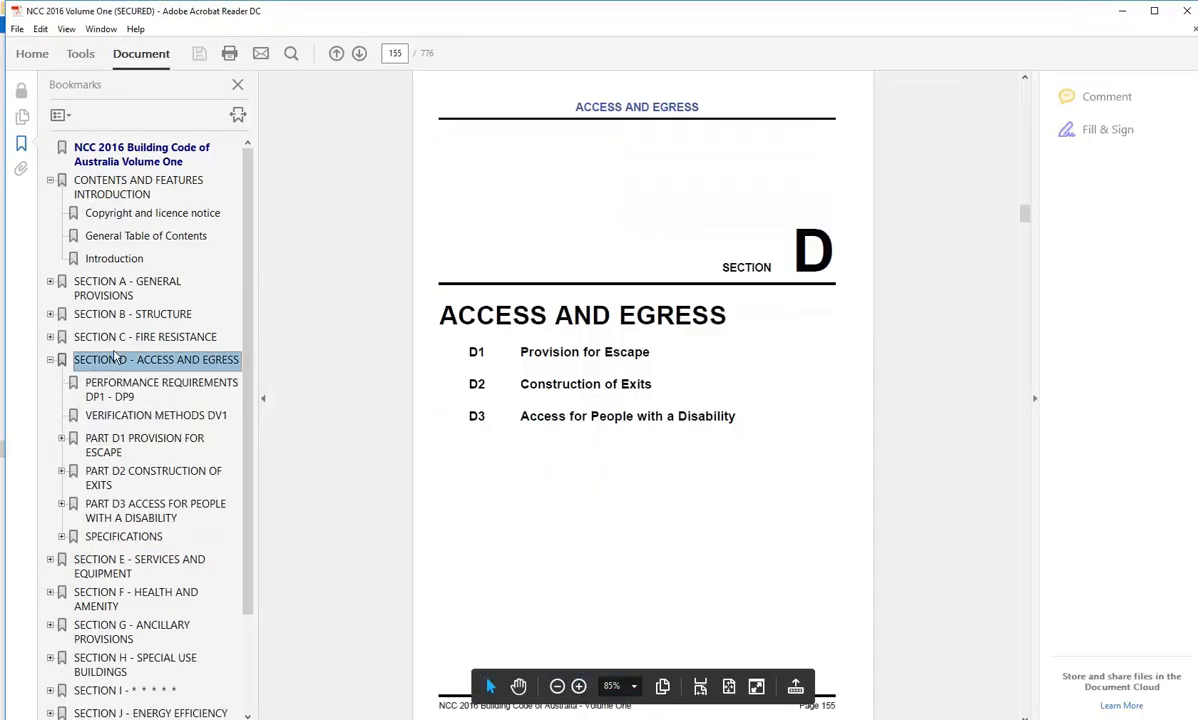
pyautogui.click(108, 444)
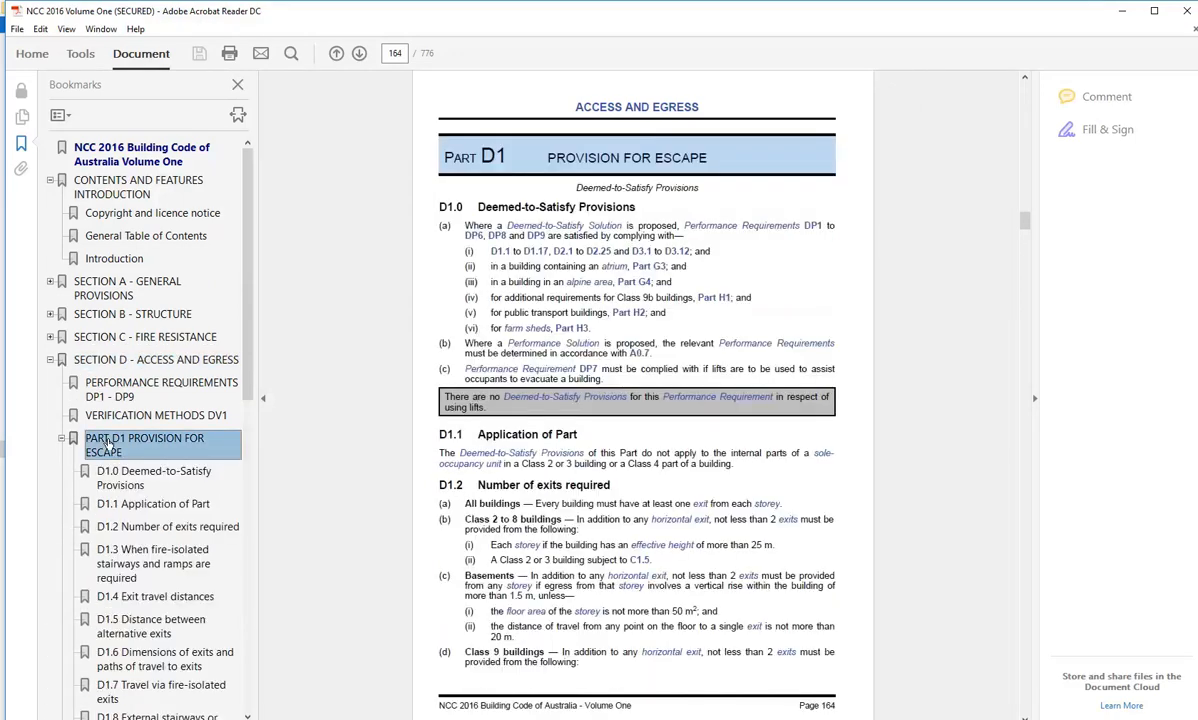
# Look through the Part D1 clauses for stair requirements and view D1.7 Travel via fire-isolated exits
pyautogui.scroll(-2, 106, 444)
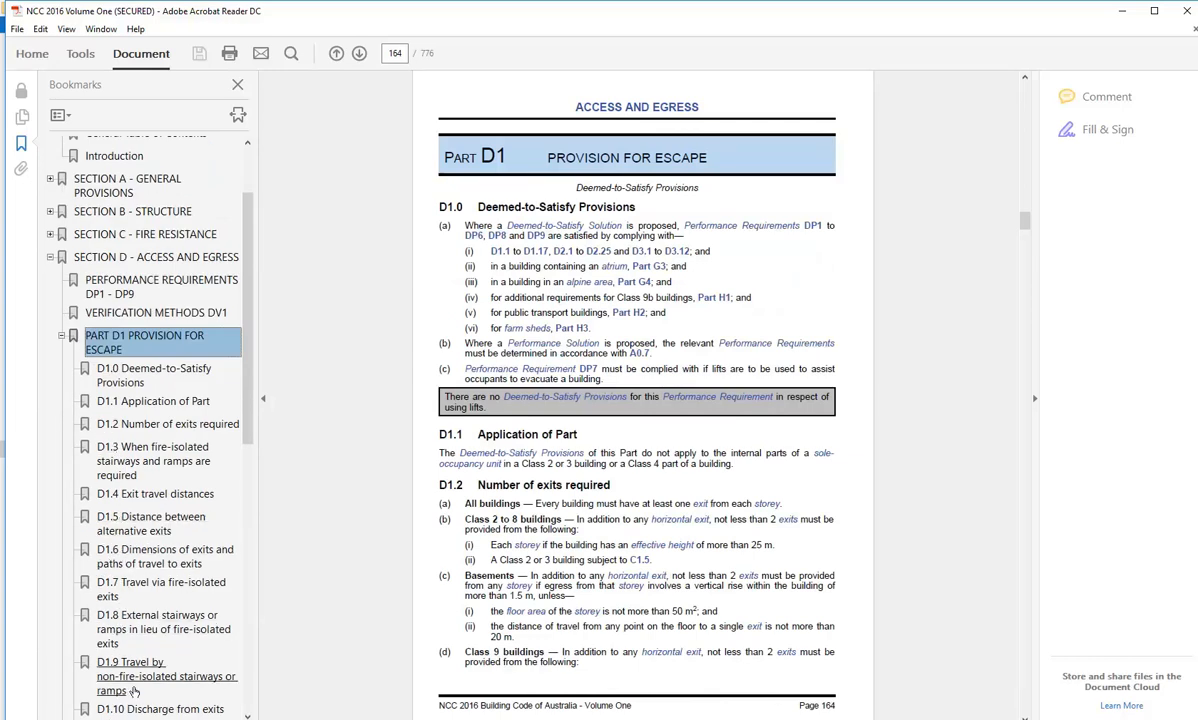
pyautogui.scroll(-4, 145, 269)
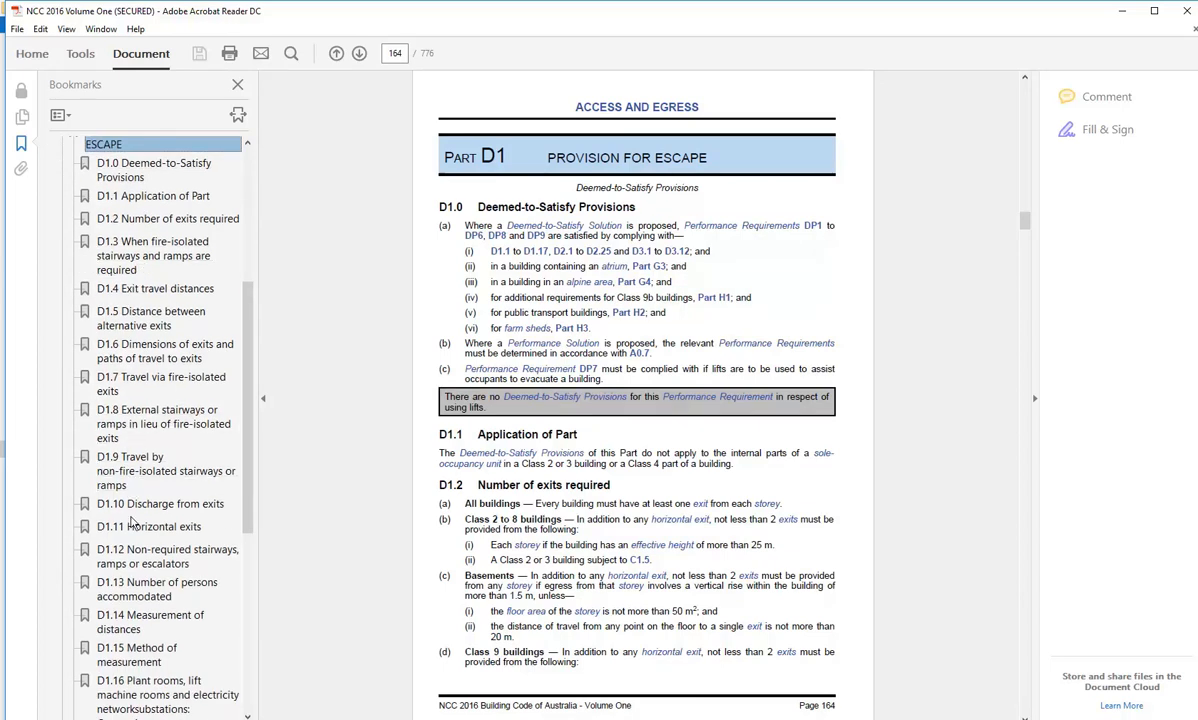
pyautogui.scroll(-1, 127, 418)
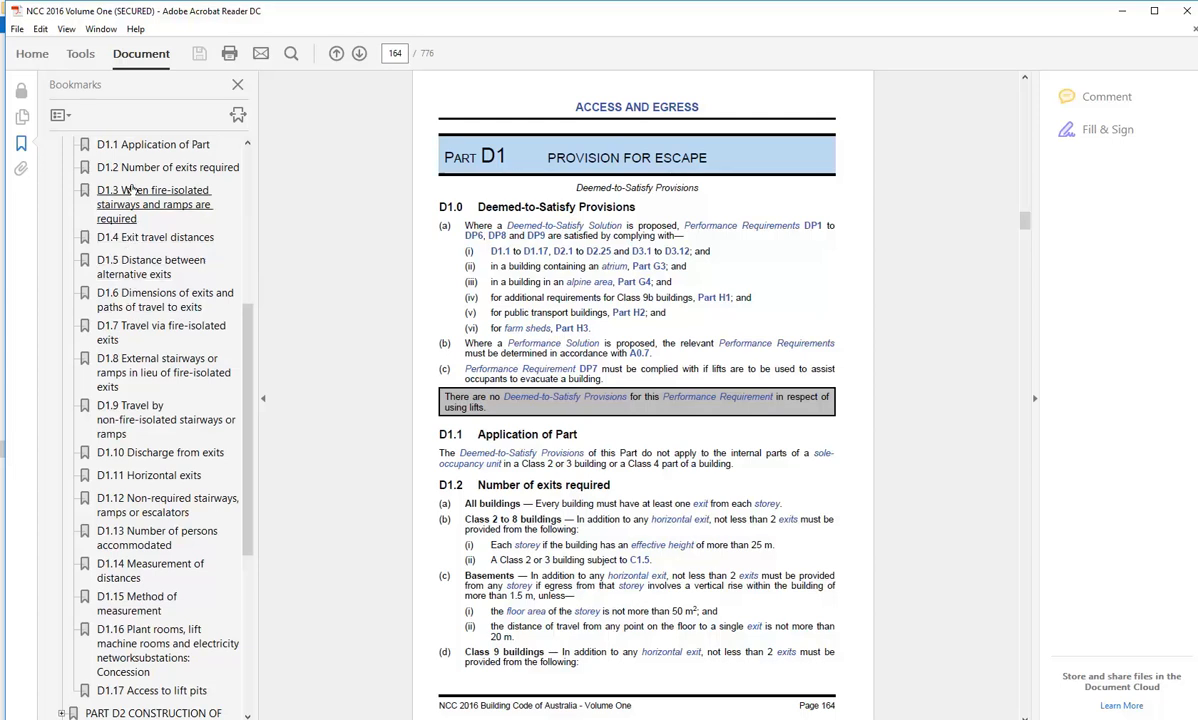
pyautogui.click(127, 335)
# Open Part D2 Construction of Exits in Volume One and read on from D2.2 Fire-isolated stairways and ramps
pyautogui.scroll(-2, 112, 437)
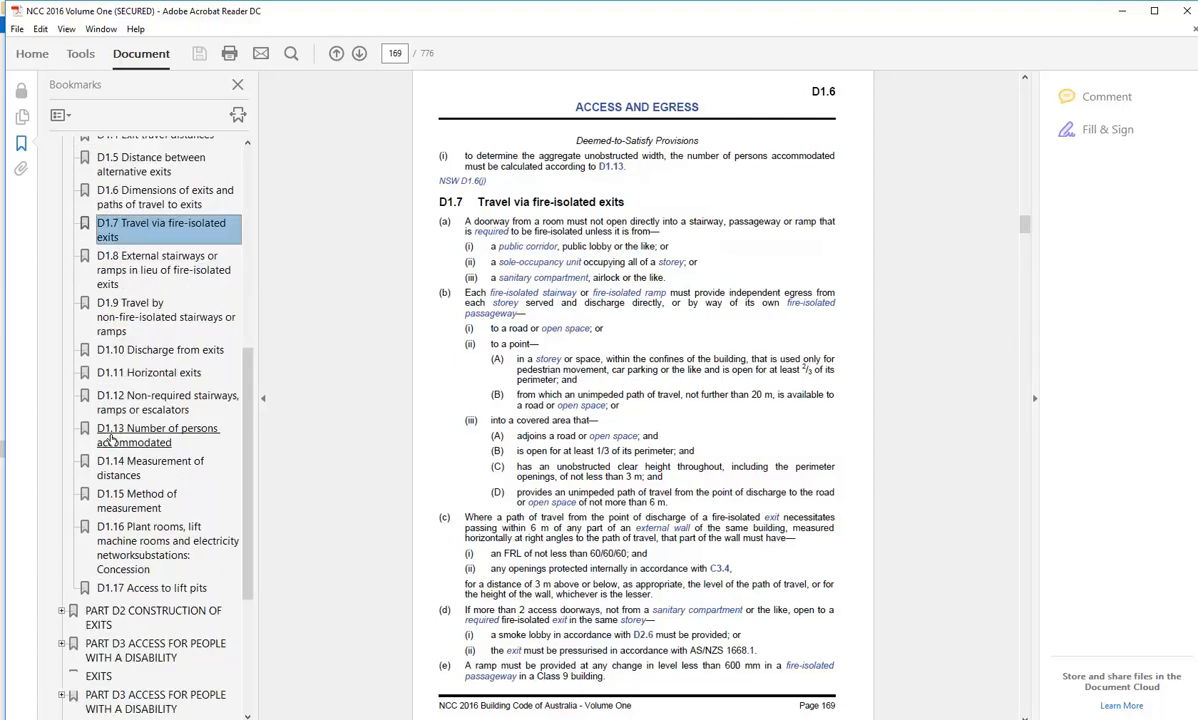
pyautogui.scroll(-1, 112, 437)
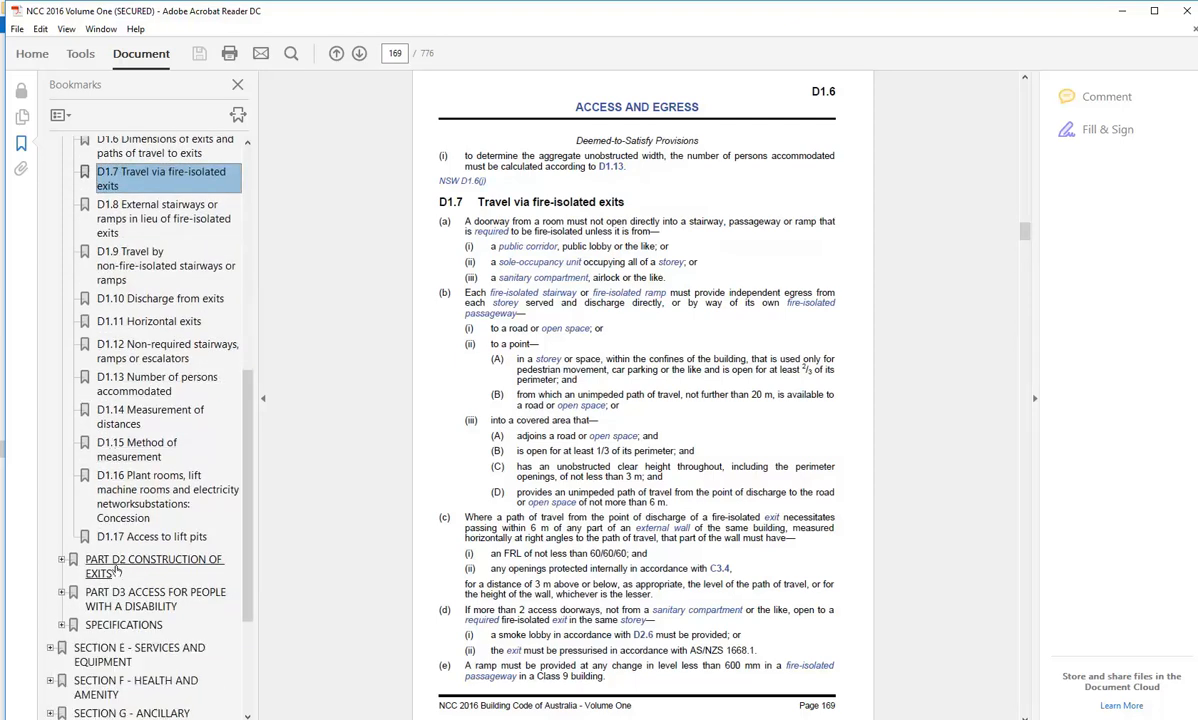
pyautogui.click(116, 566)
pyautogui.scroll(-8, 143, 518)
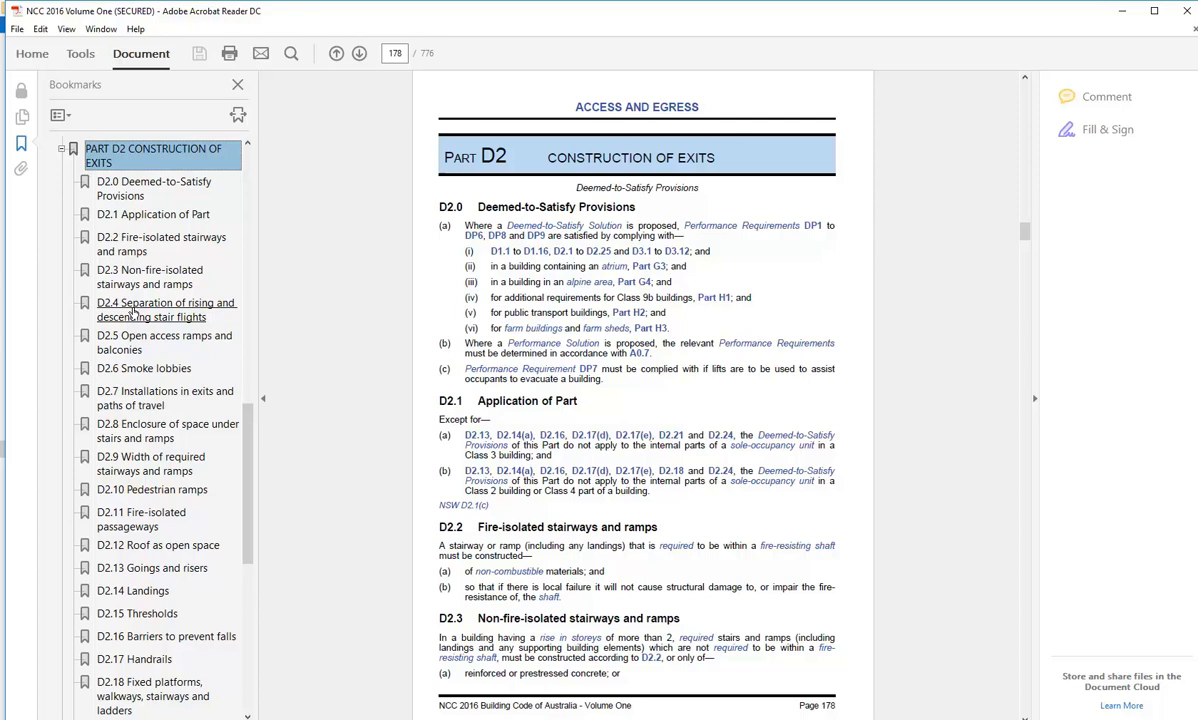
pyautogui.click(132, 246)
pyautogui.scroll(-10, 525, 380)
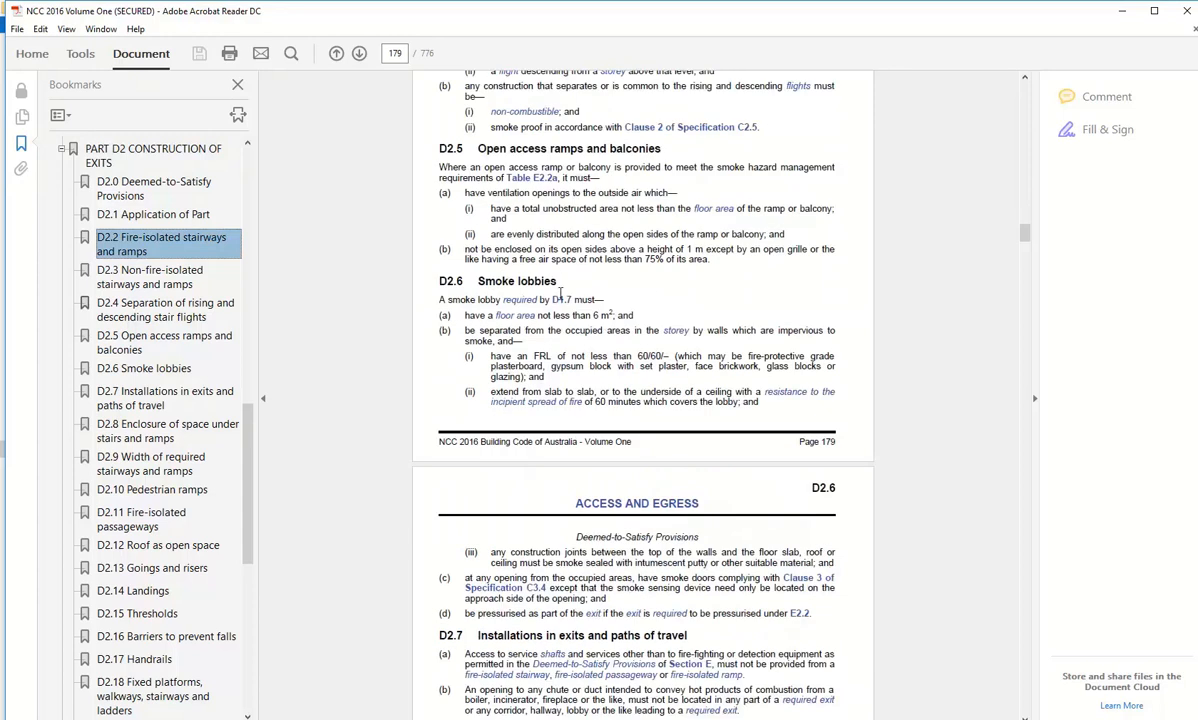
pyautogui.scroll(-5, 363, 233)
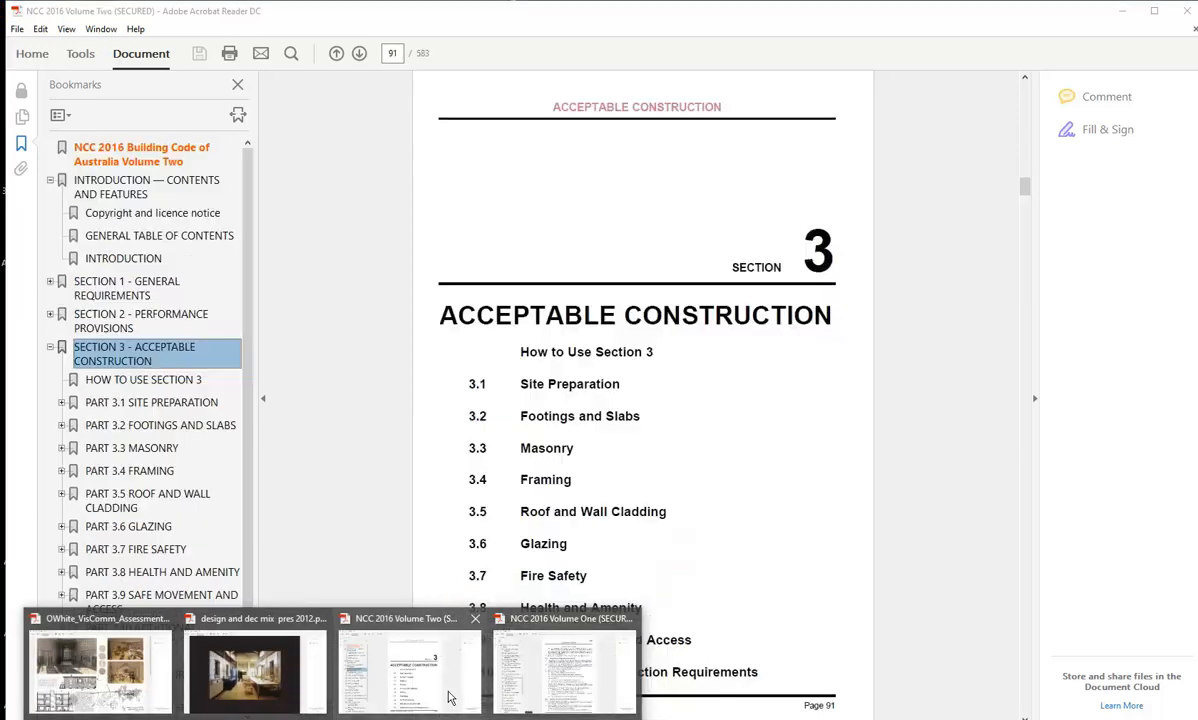
# Switch to NCC 2016 Volume Two and open Part 3.9.1 Stairway and Ramp Construction under Part 3.9 Safe Movement and Access
pyautogui.click(398, 665)
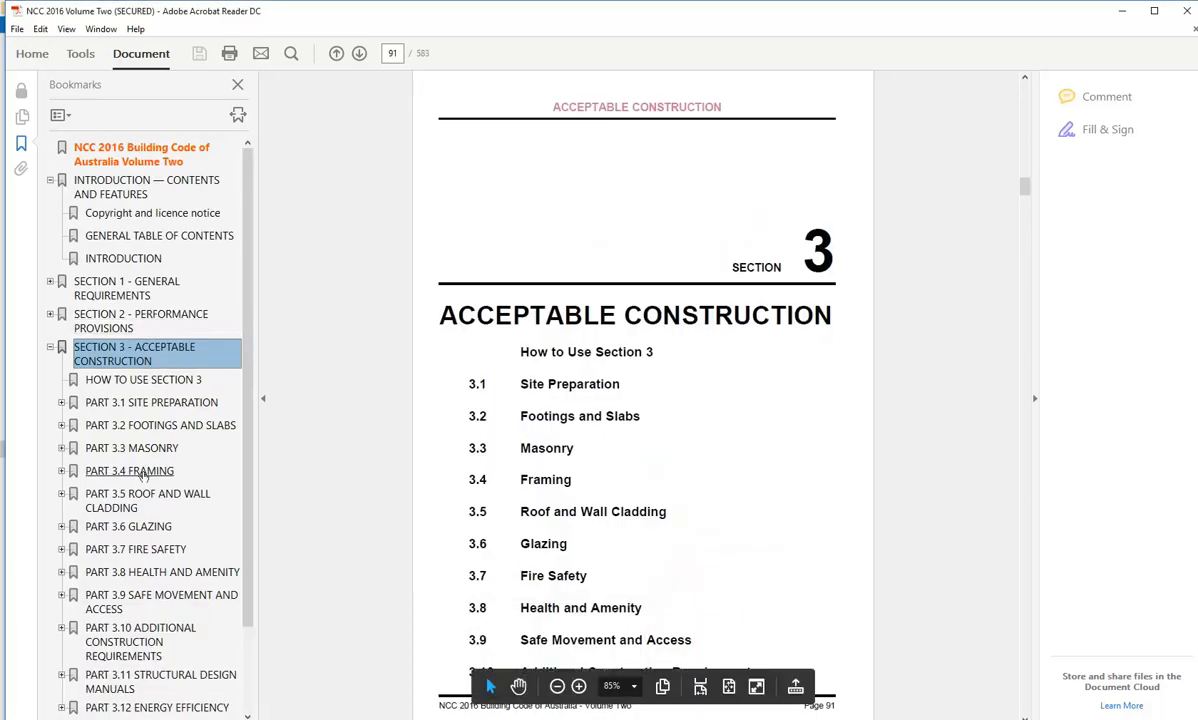
pyautogui.scroll(-3, 131, 445)
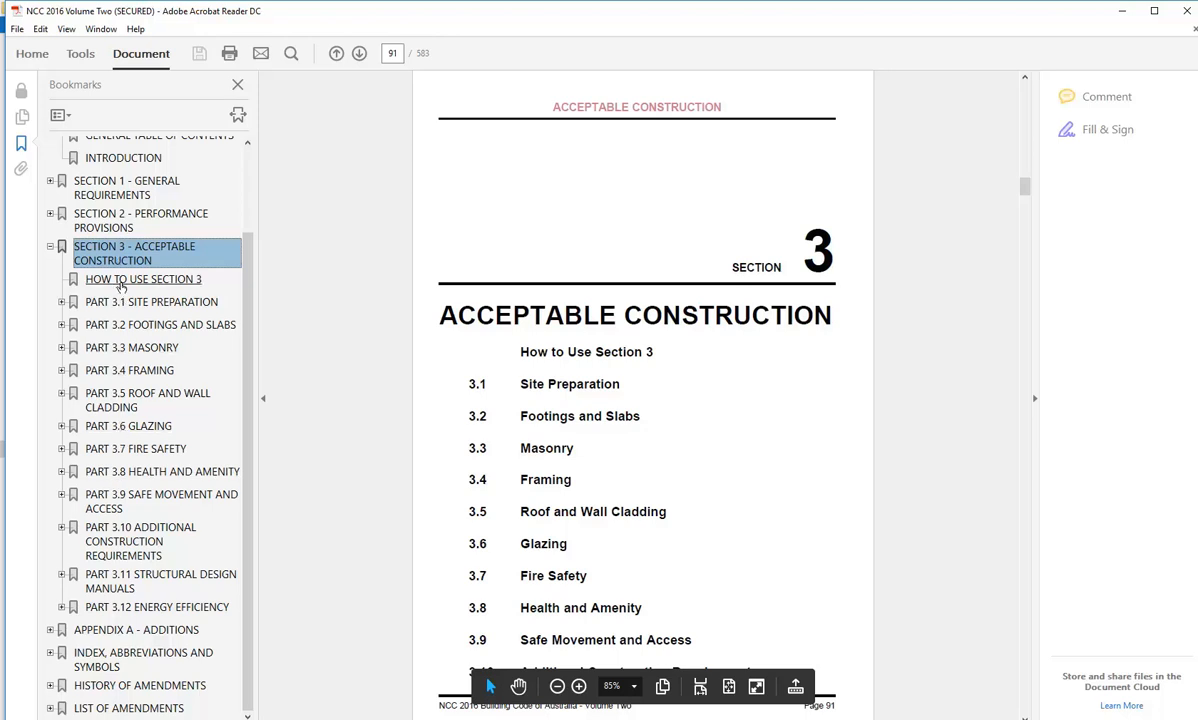
pyautogui.click(115, 500)
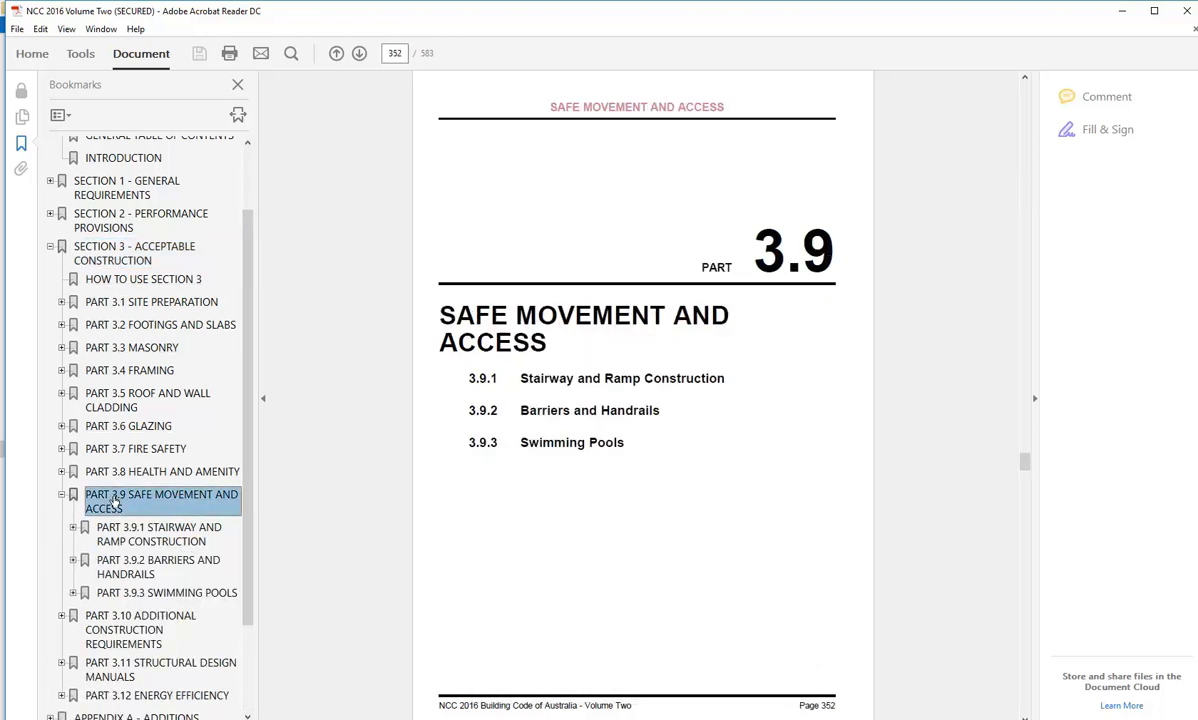
pyautogui.scroll(-2, 108, 468)
pyautogui.click(140, 446)
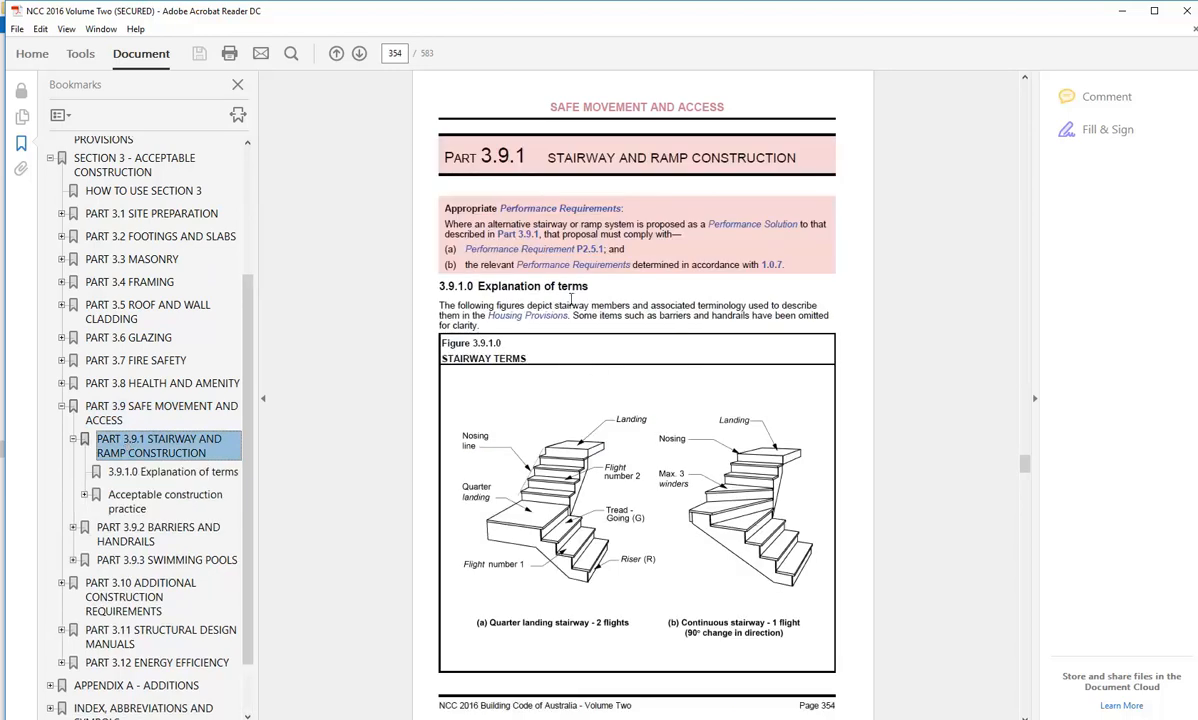
# Examine clause 3.9.1.2 Stairway construction and the riser and going dimensions in Table 3.9.1.1
pyautogui.scroll(-10, 627, 309)
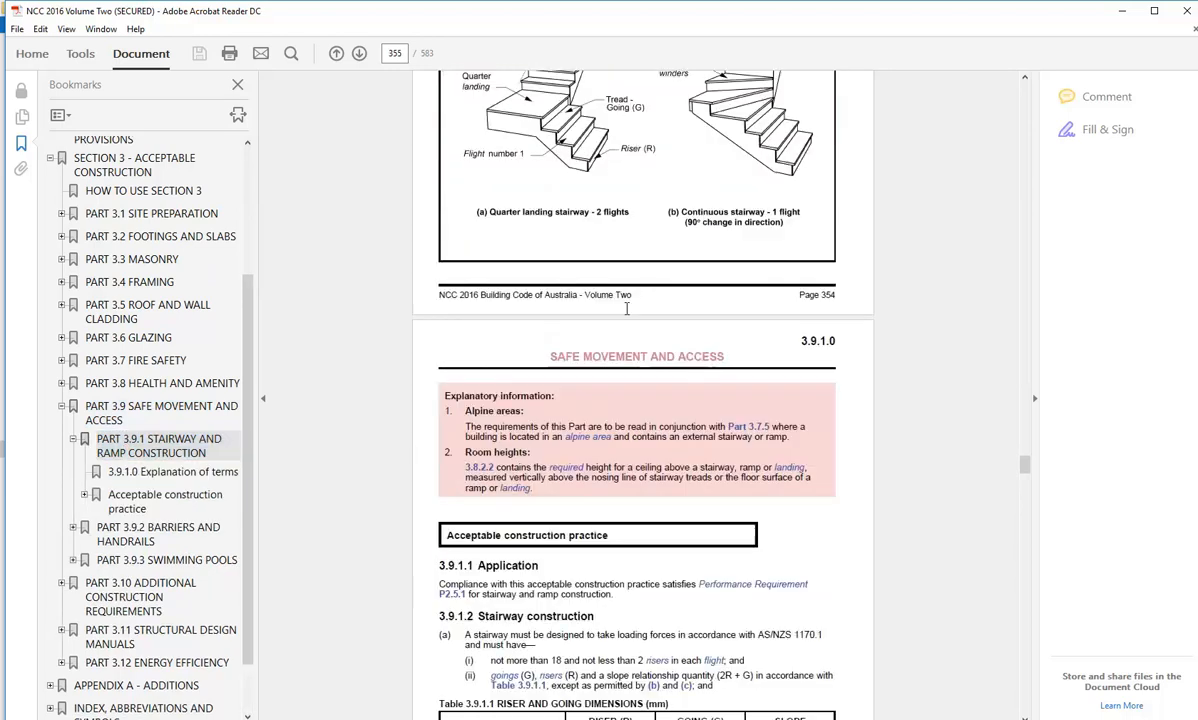
pyautogui.scroll(-2, 627, 309)
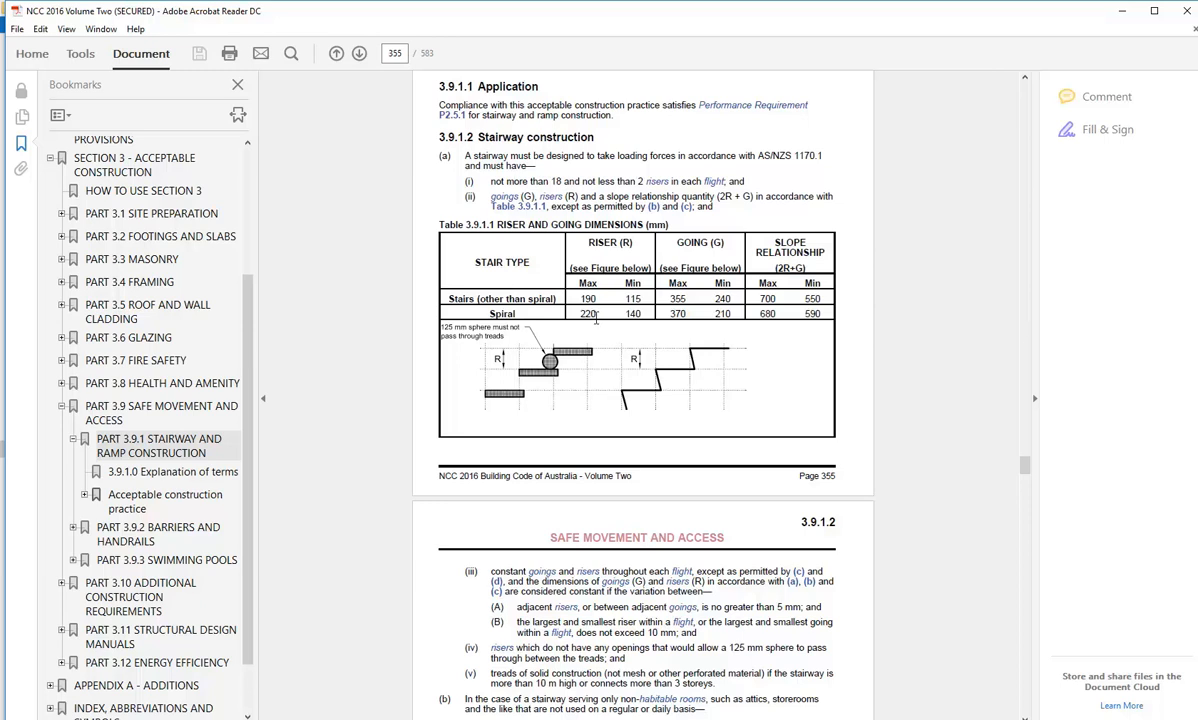
pyautogui.scroll(-3, 596, 315)
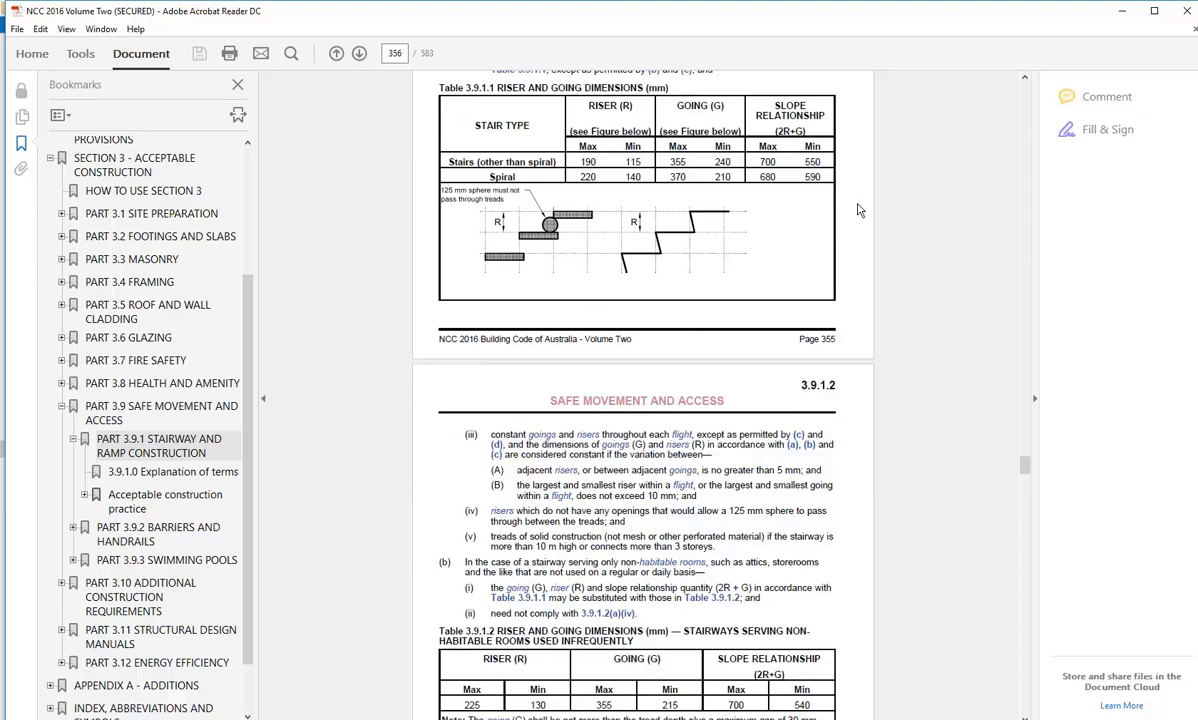
# Minimise both NCC documents to return to Revit and start a new stair in the 01 Ground Floor plan
pyautogui.click(1121, 11)
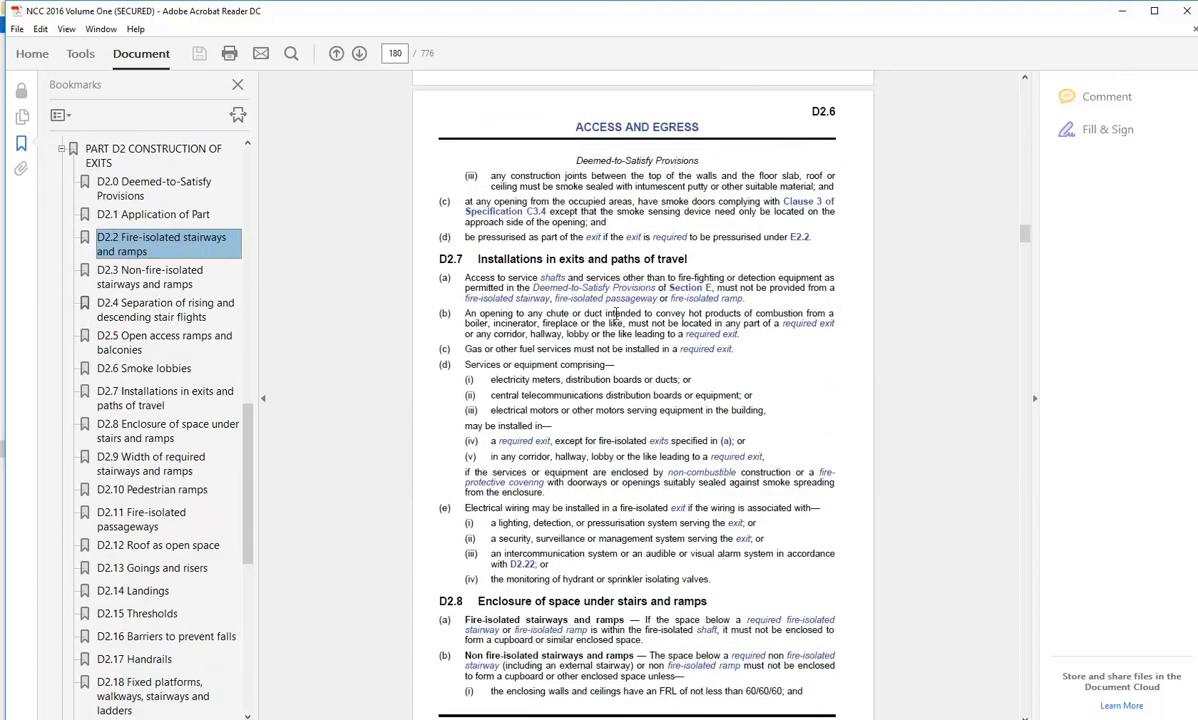
pyautogui.click(1119, 12)
pyautogui.click(1115, 9)
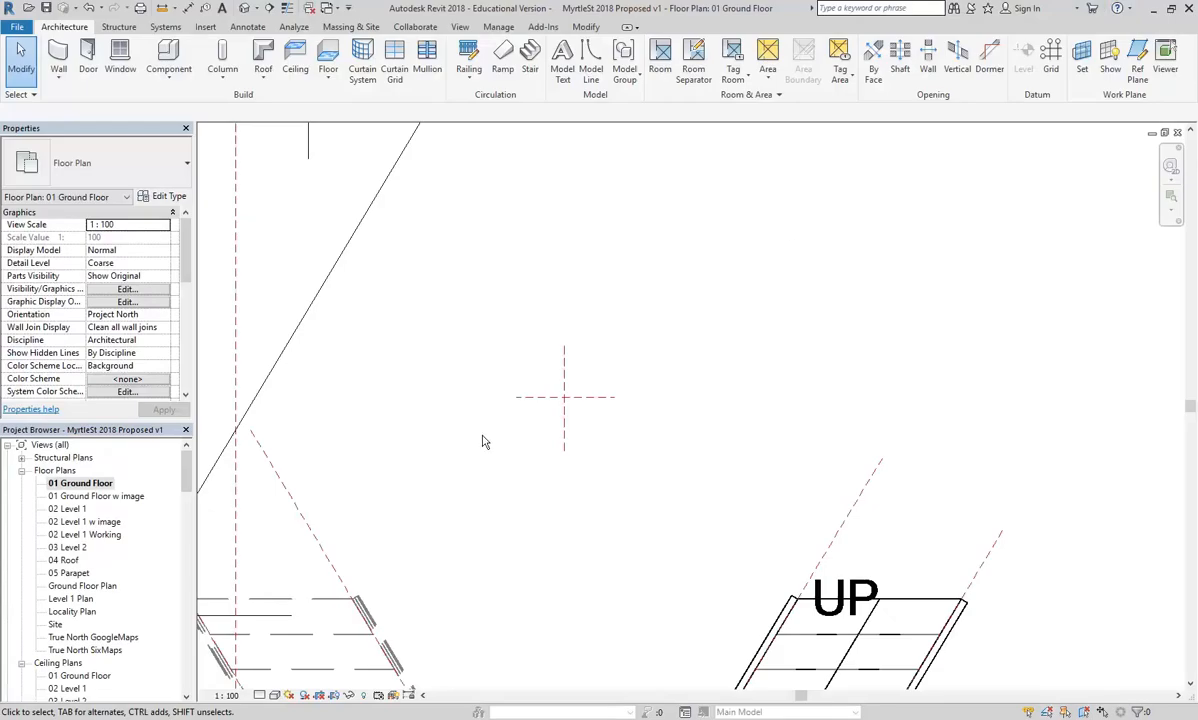
pyautogui.click(530, 60)
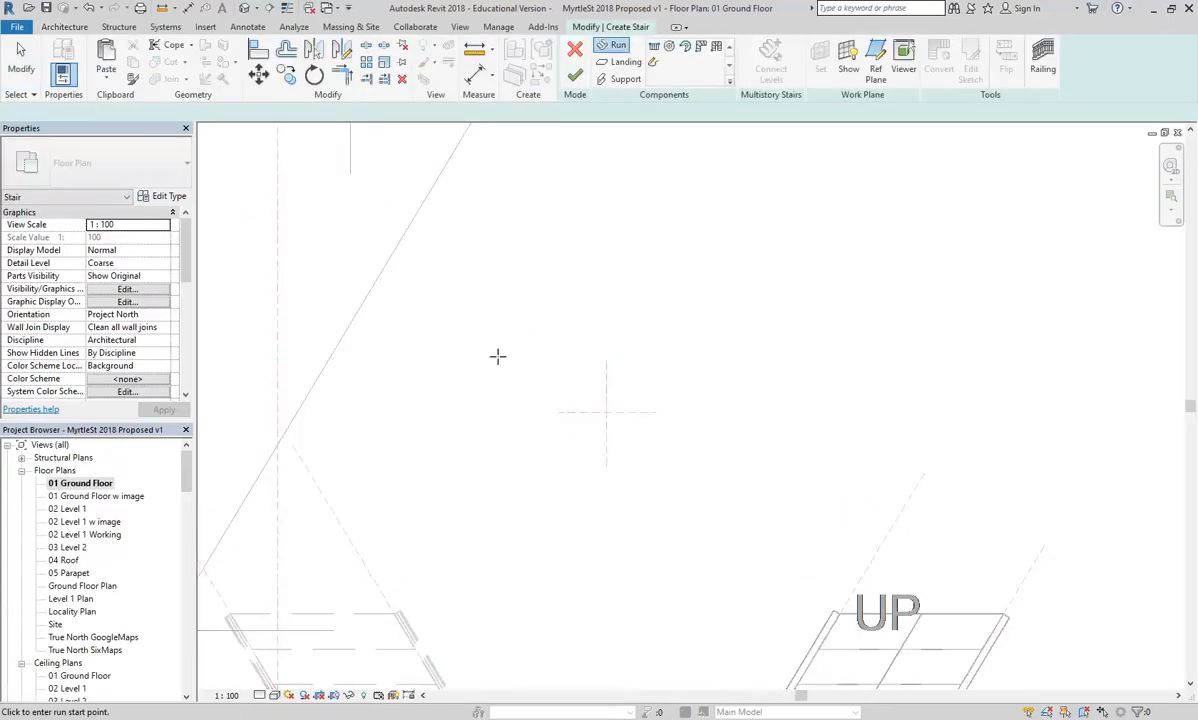
pyautogui.scroll(-2, 486, 370)
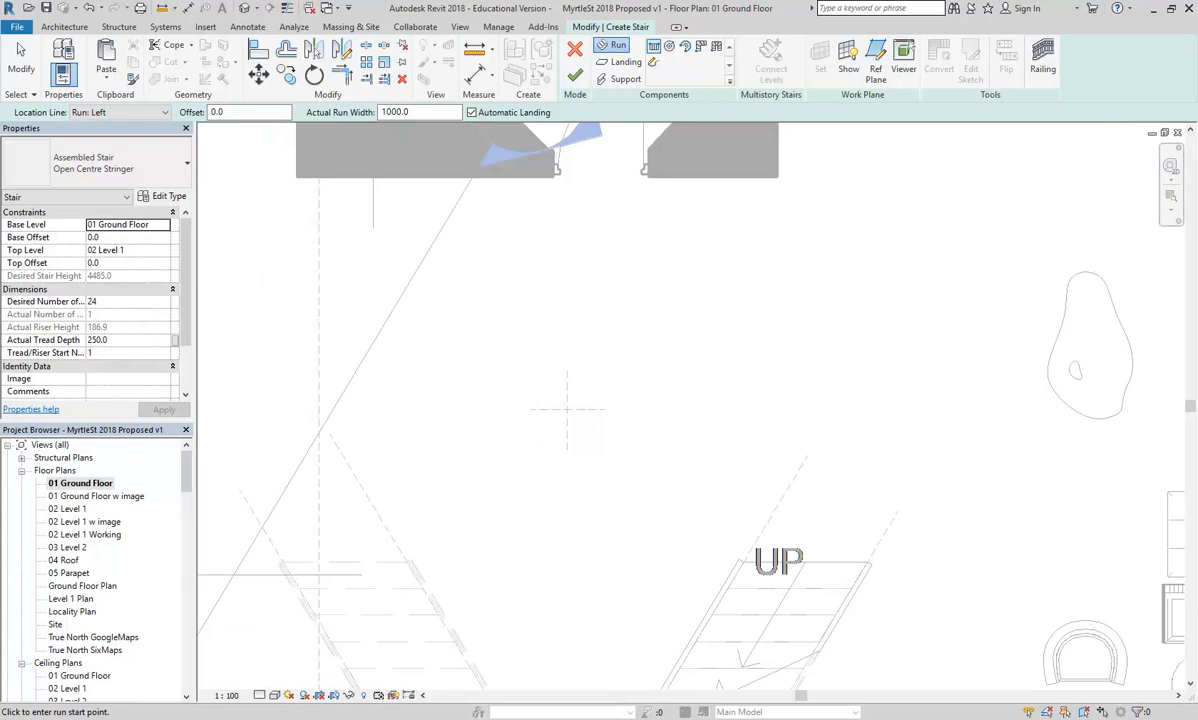
# Switch back to NCC 2016 Volume One and read from D2.3 Non-fire-isolated stairways and ramps through to D2.13 Goings and risers
pyautogui.moveTo(332, 718)
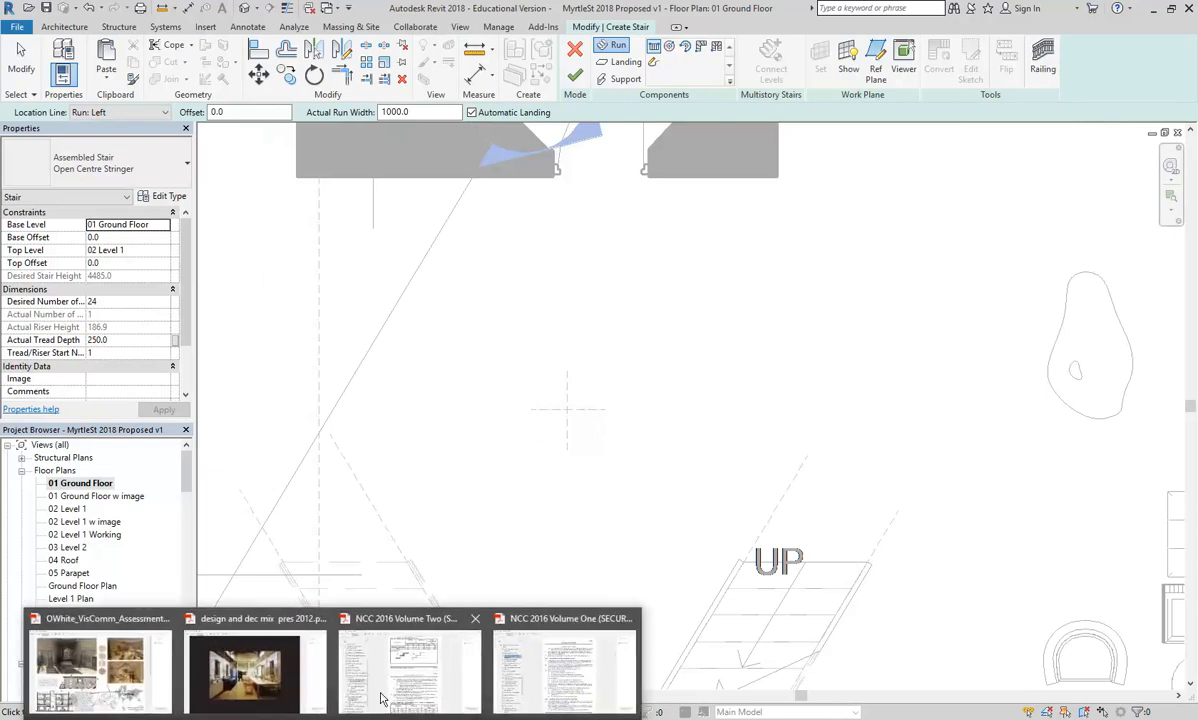
pyautogui.moveTo(541, 662)
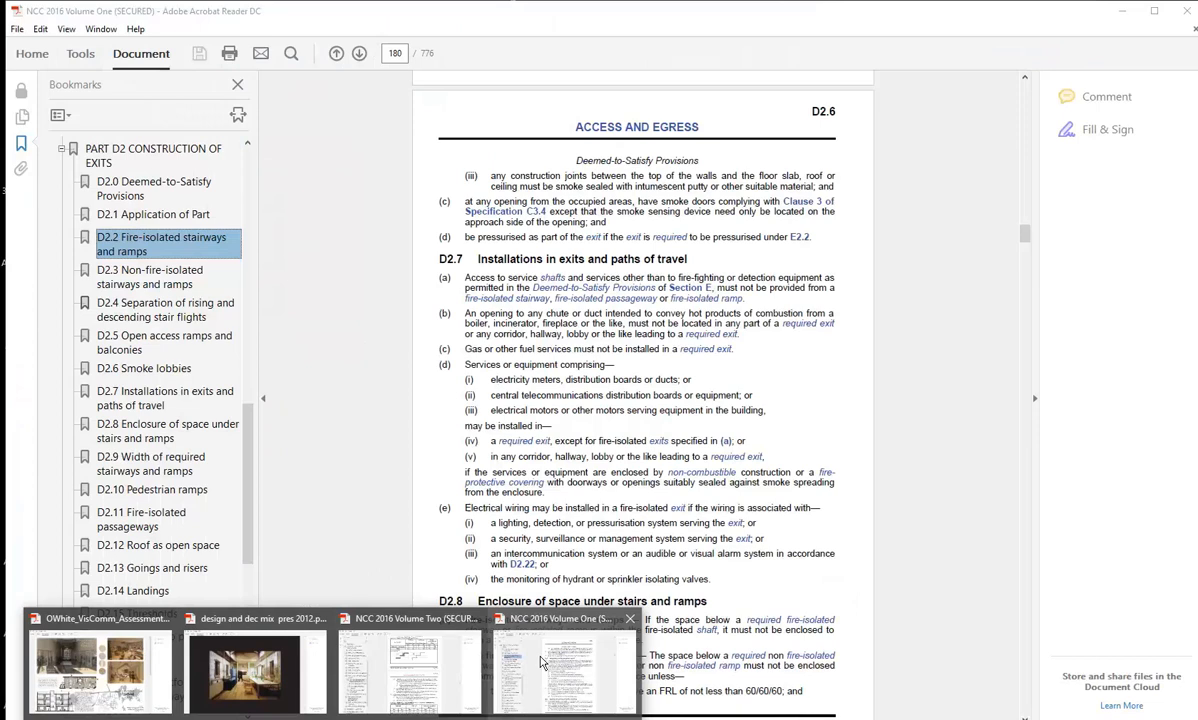
pyautogui.click(541, 662)
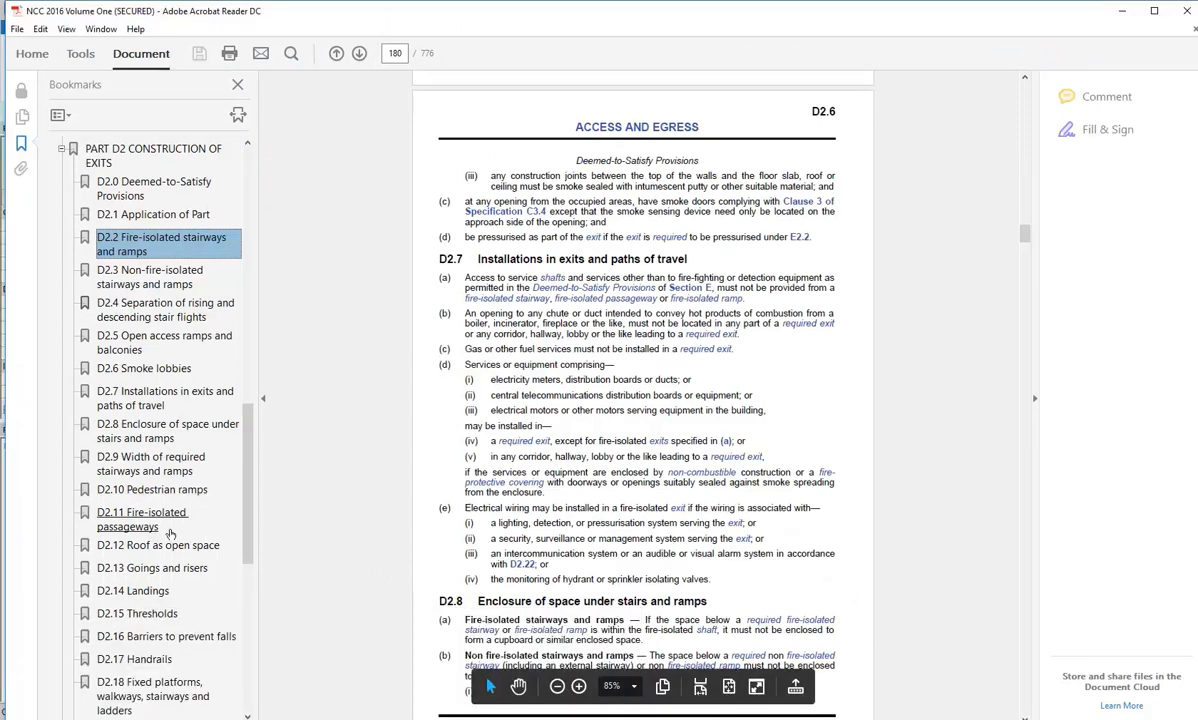
pyautogui.click(134, 272)
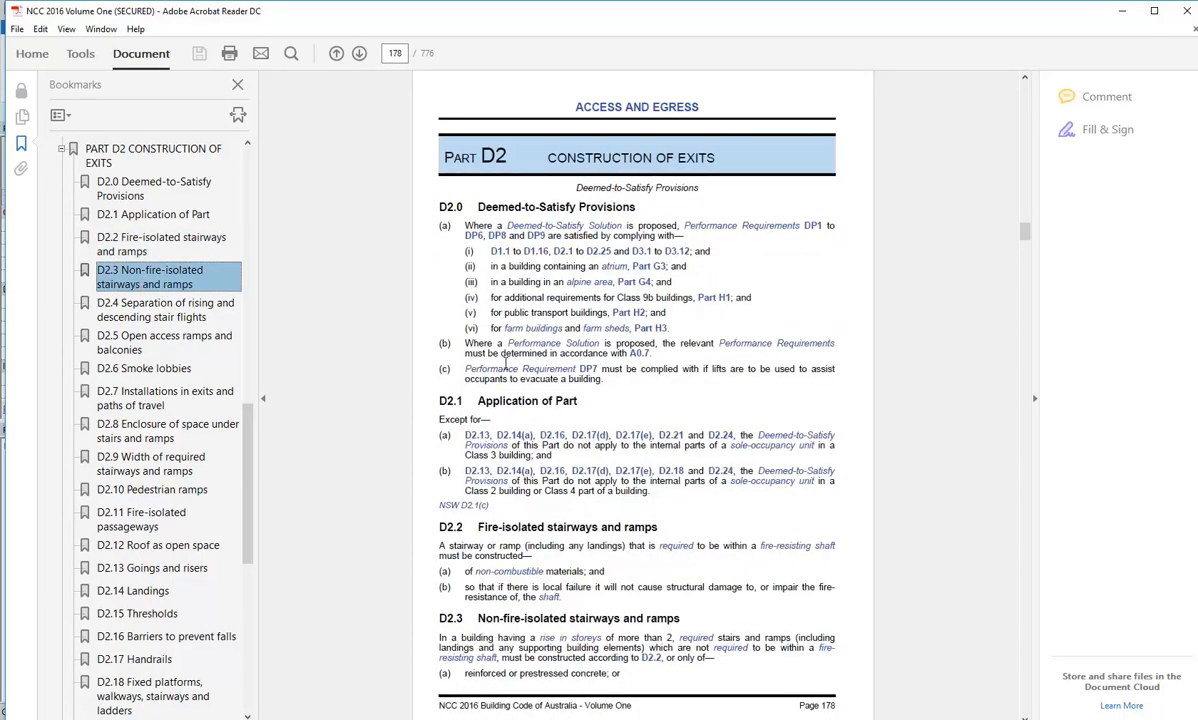
pyautogui.scroll(-10, 508, 392)
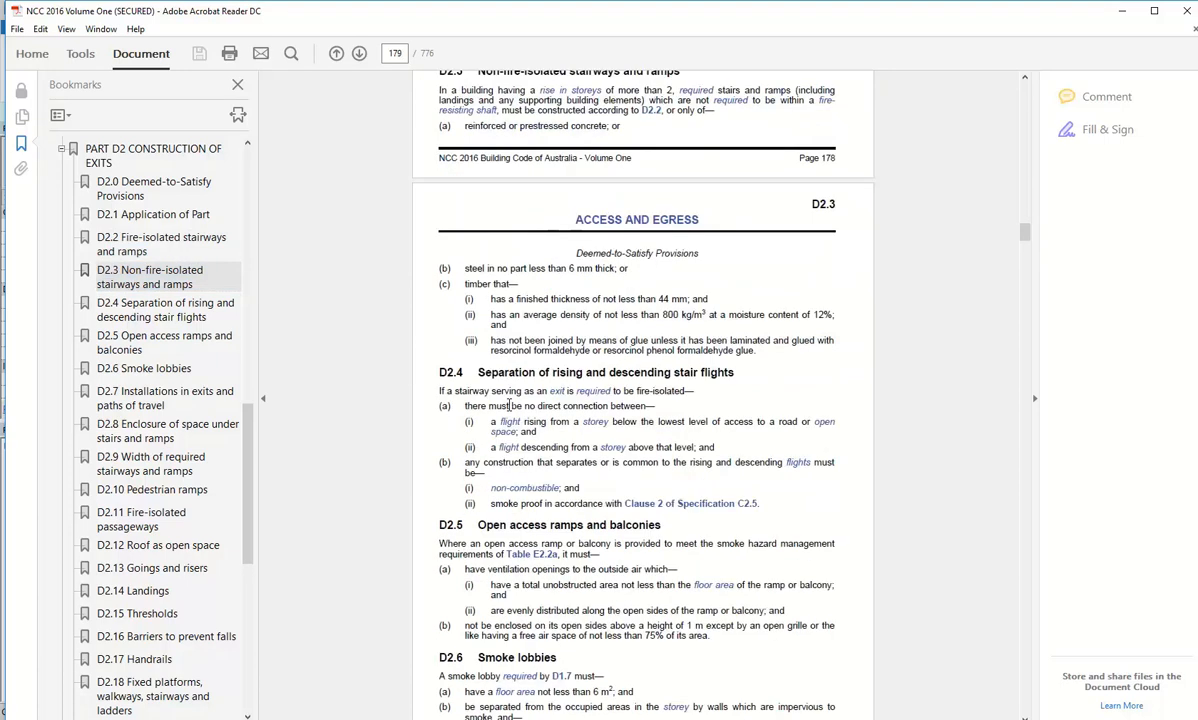
pyautogui.scroll(-10, 508, 405)
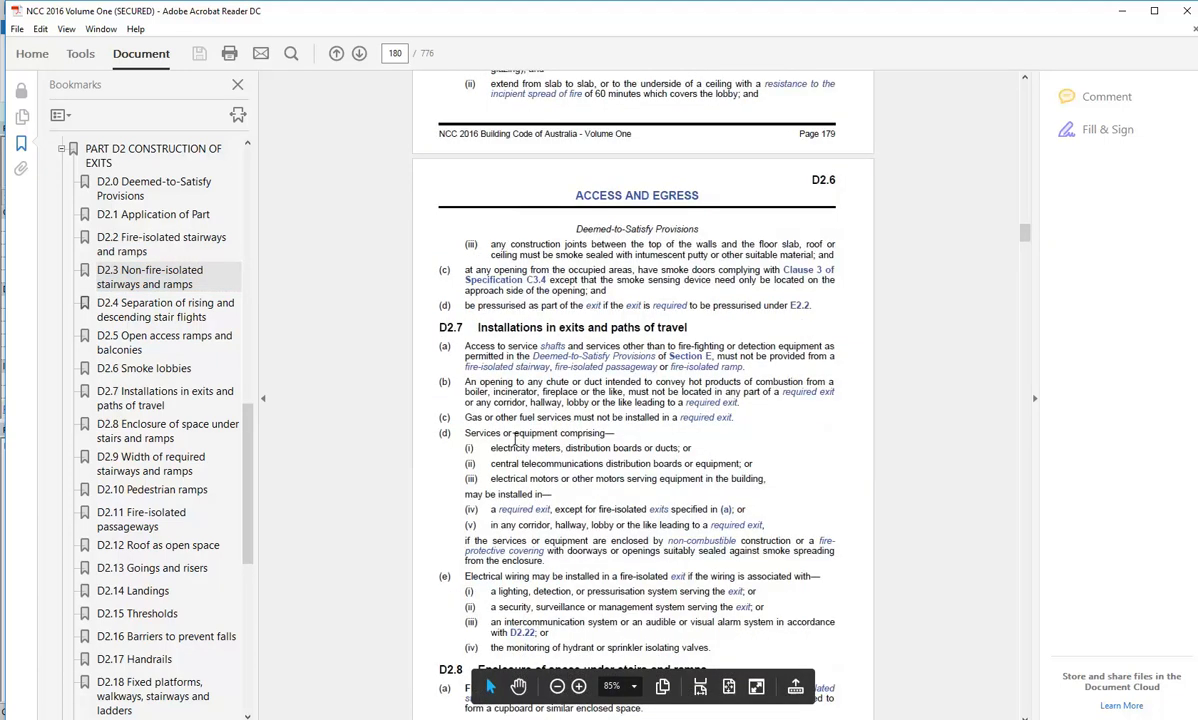
pyautogui.scroll(-18, 515, 437)
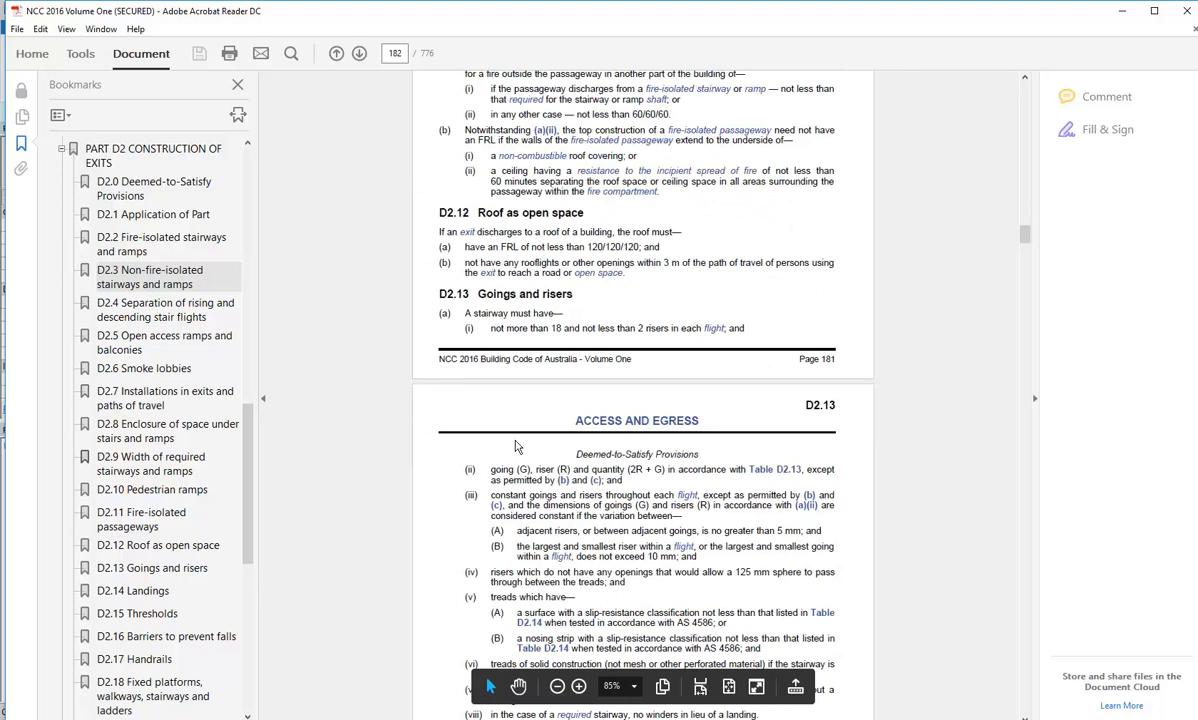
pyautogui.scroll(-4, 515, 445)
pyautogui.scroll(1, 560, 177)
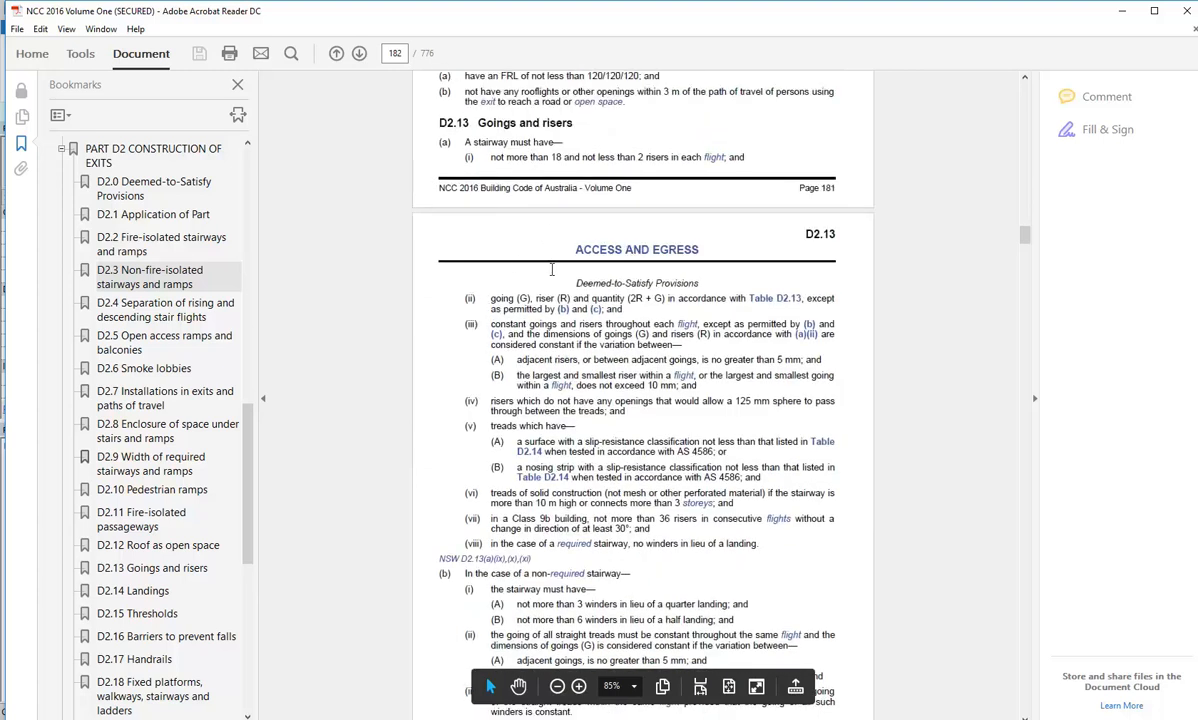
# Follow the link to Table D2.13, examine its riser and going limits and the D2.14 Landings rules, and minimise the document
pyautogui.click(789, 302)
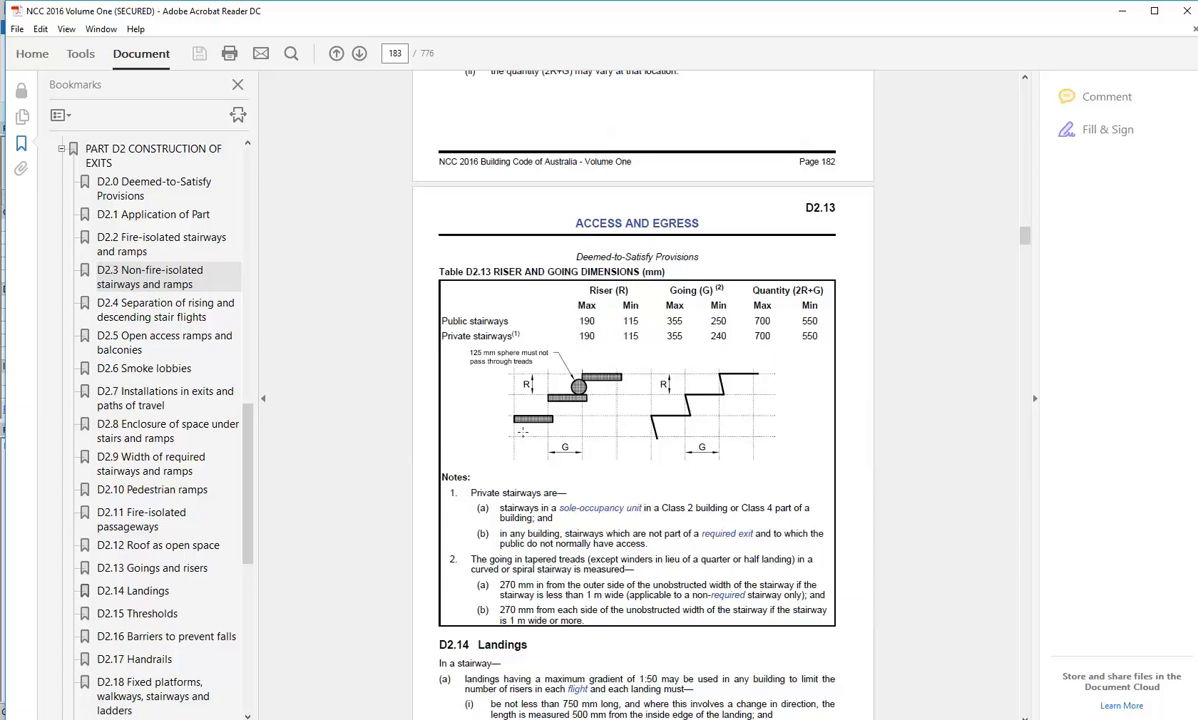
pyautogui.scroll(-1, 522, 432)
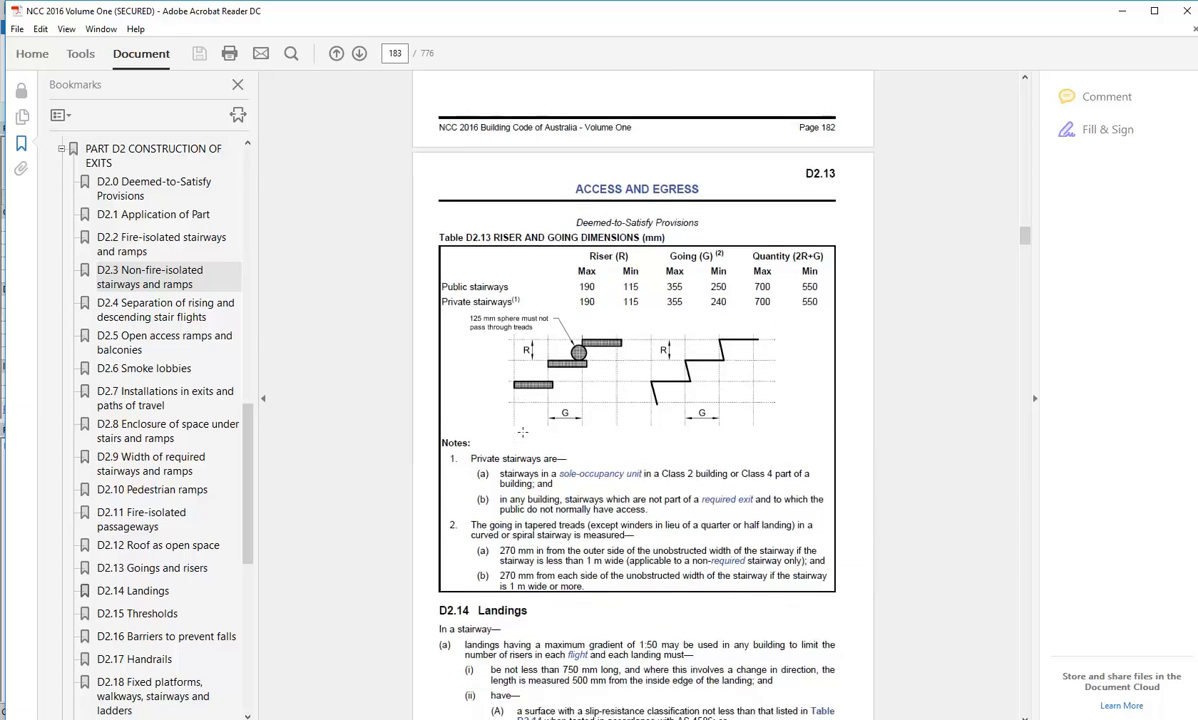
pyautogui.scroll(-3, 522, 432)
pyautogui.scroll(9, 520, 432)
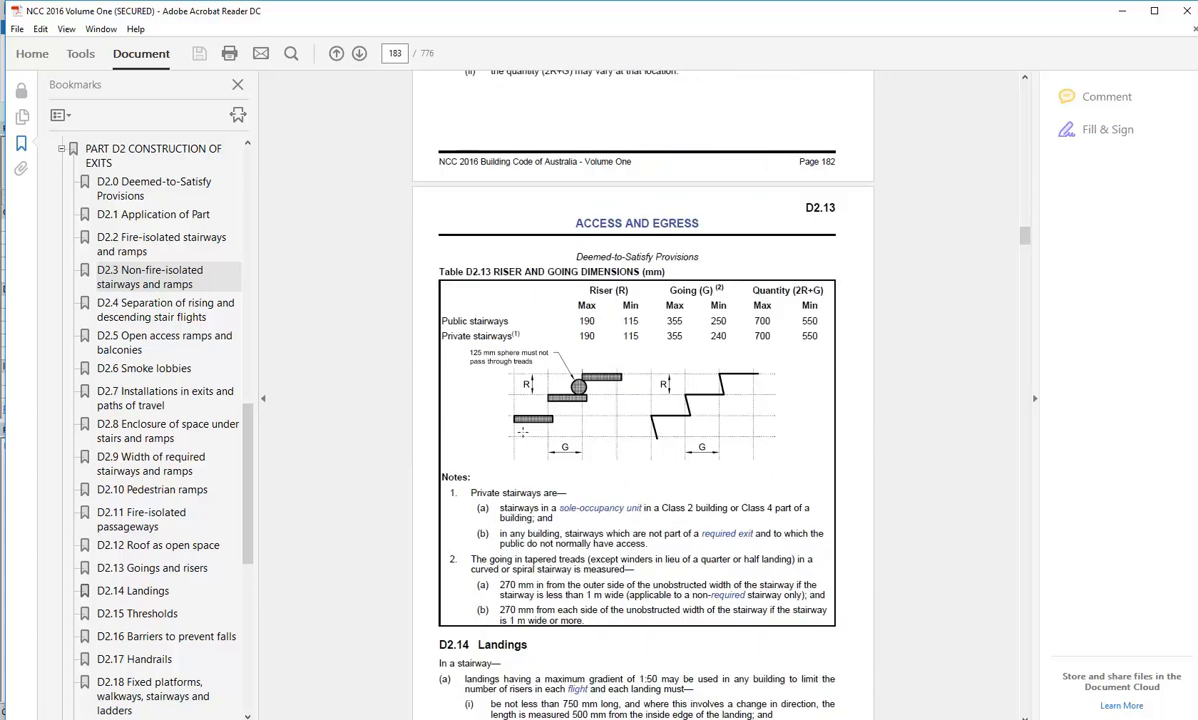
pyautogui.scroll(3, 510, 366)
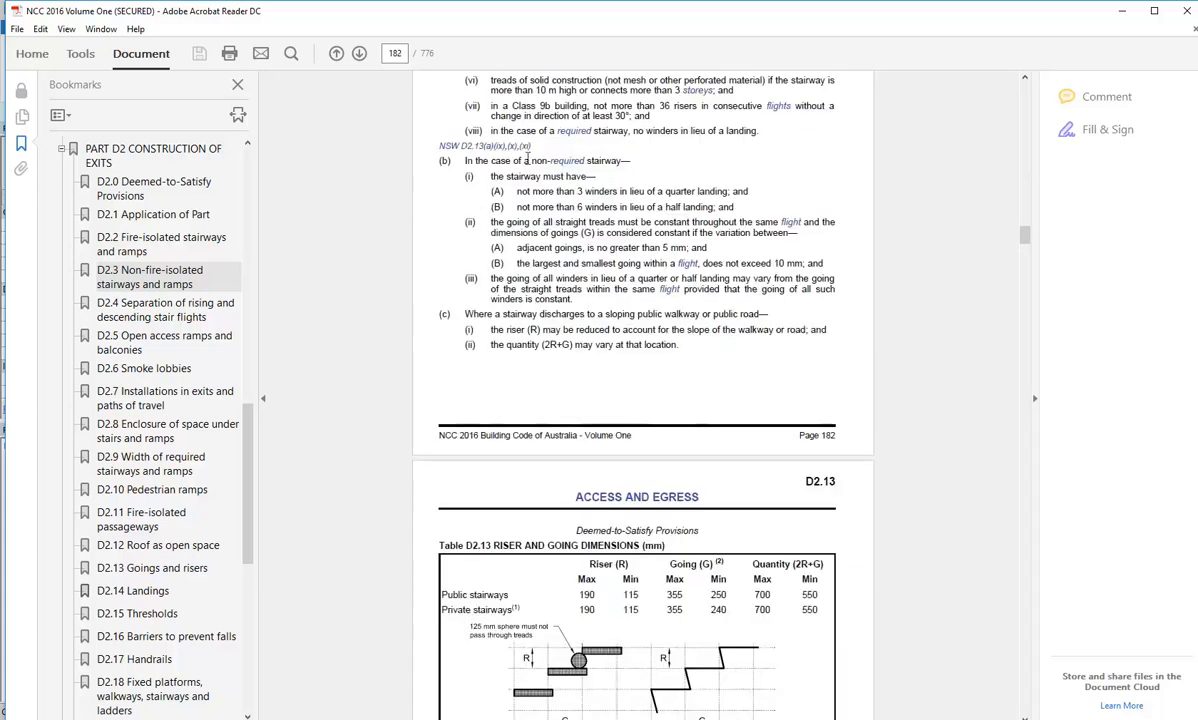
pyautogui.scroll(-5, 536, 283)
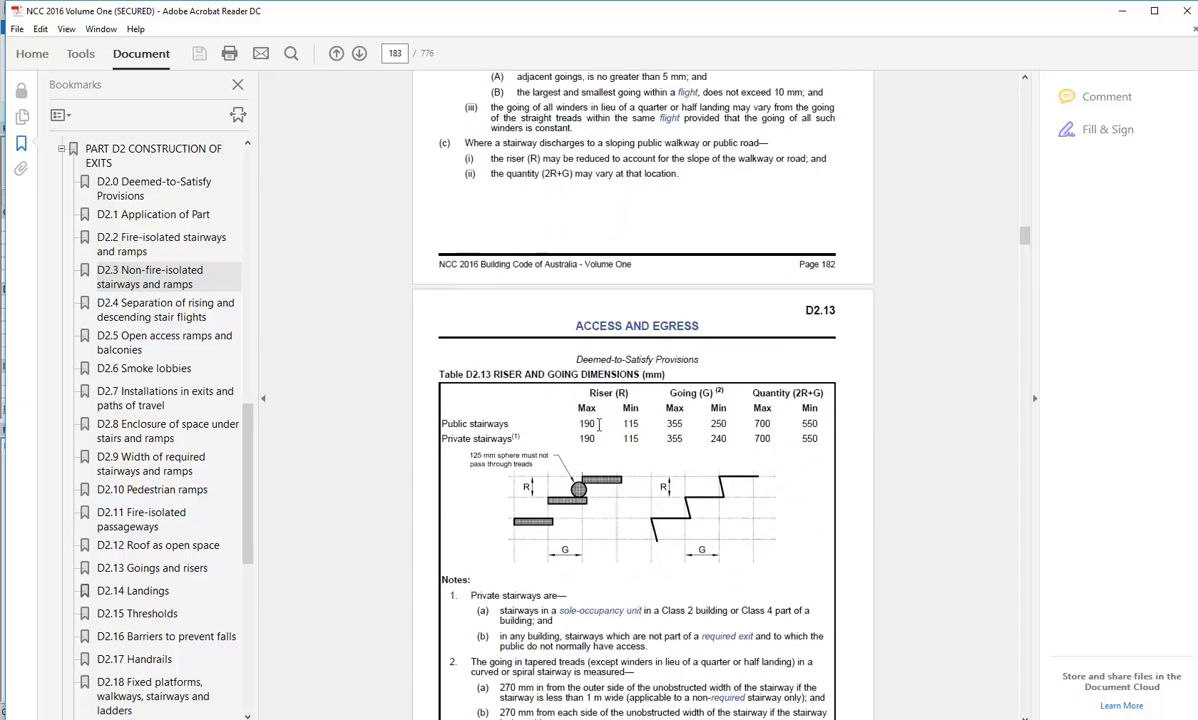
pyautogui.scroll(-4, 556, 474)
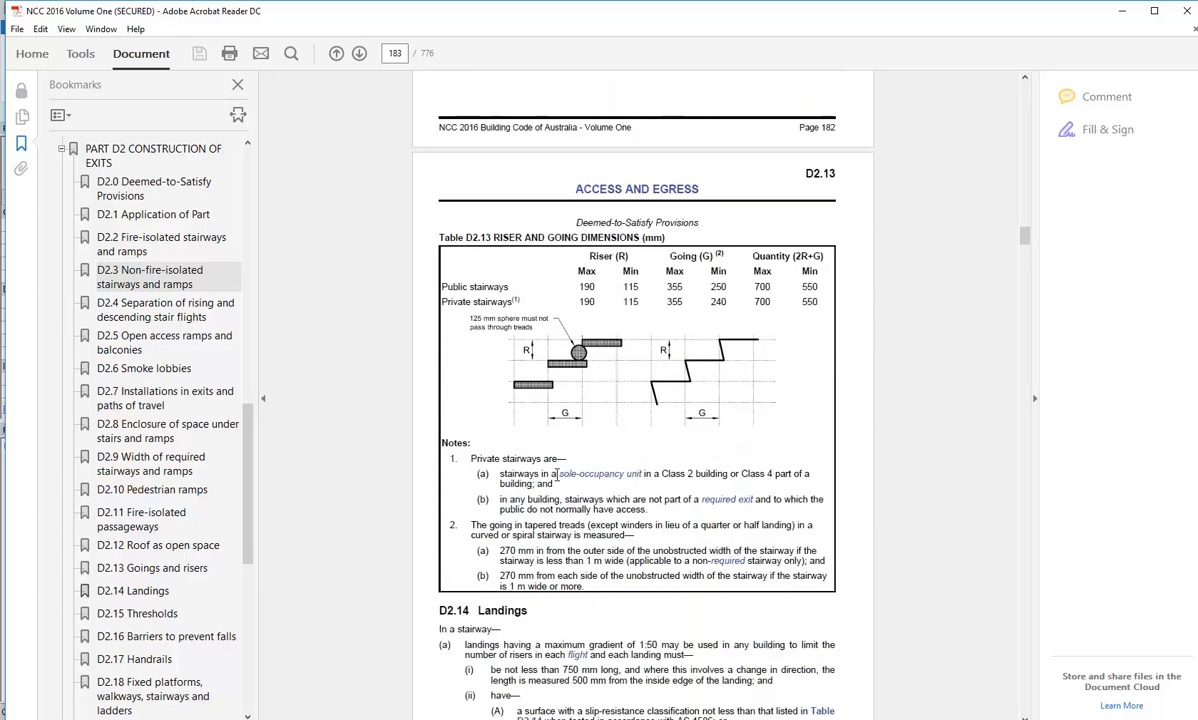
pyautogui.scroll(-5, 556, 474)
pyautogui.scroll(-10, 556, 474)
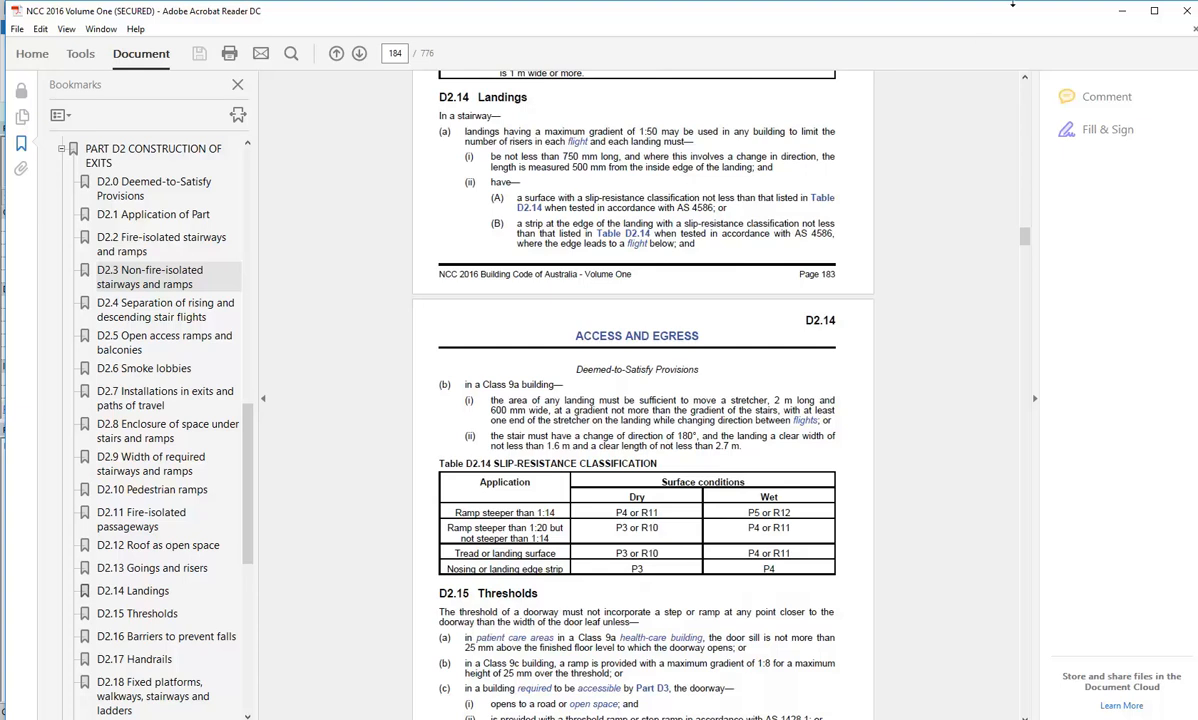
pyautogui.click(1125, 11)
pyautogui.click(598, 288)
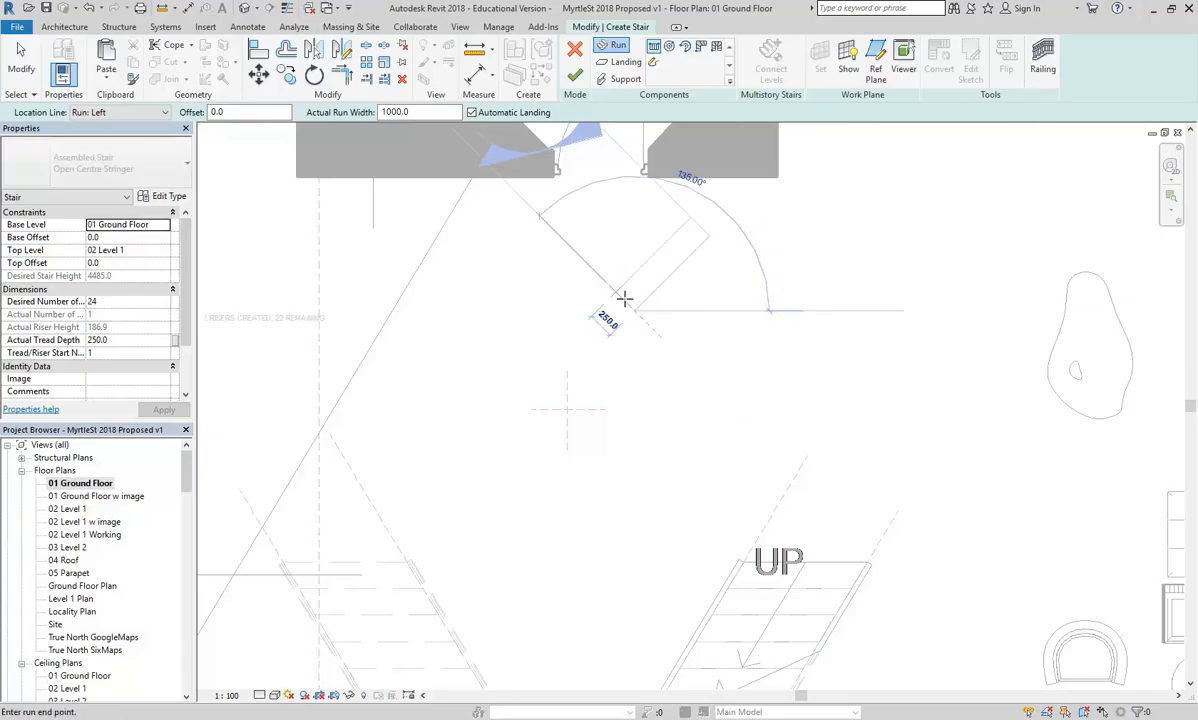
pyautogui.rightClick(606, 311)
pyautogui.click(644, 317)
# Abandon the unfinished straight run and start a centre-ends spiral run centred on the reference plane intersection between the entry and the V-shaped stair
pyautogui.scroll(3, 560, 380)
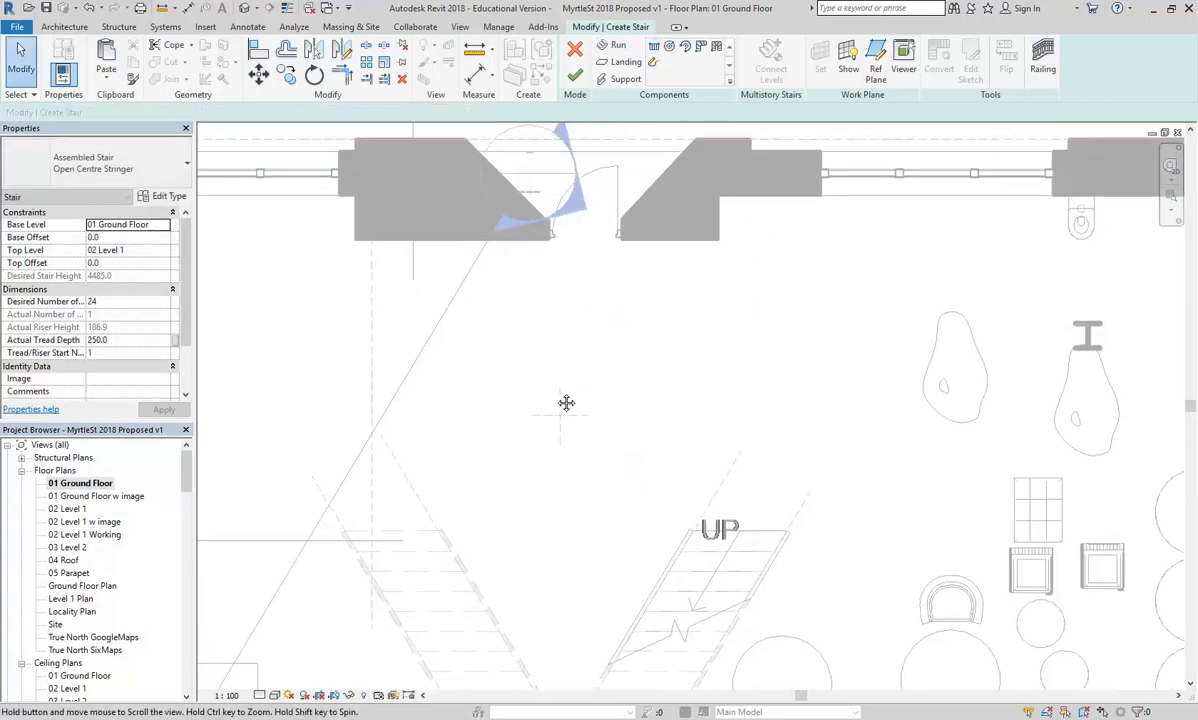
pyautogui.scroll(-1, 548, 406)
pyautogui.moveTo(554, 409); pyautogui.dragTo(603, 339, button='middle')
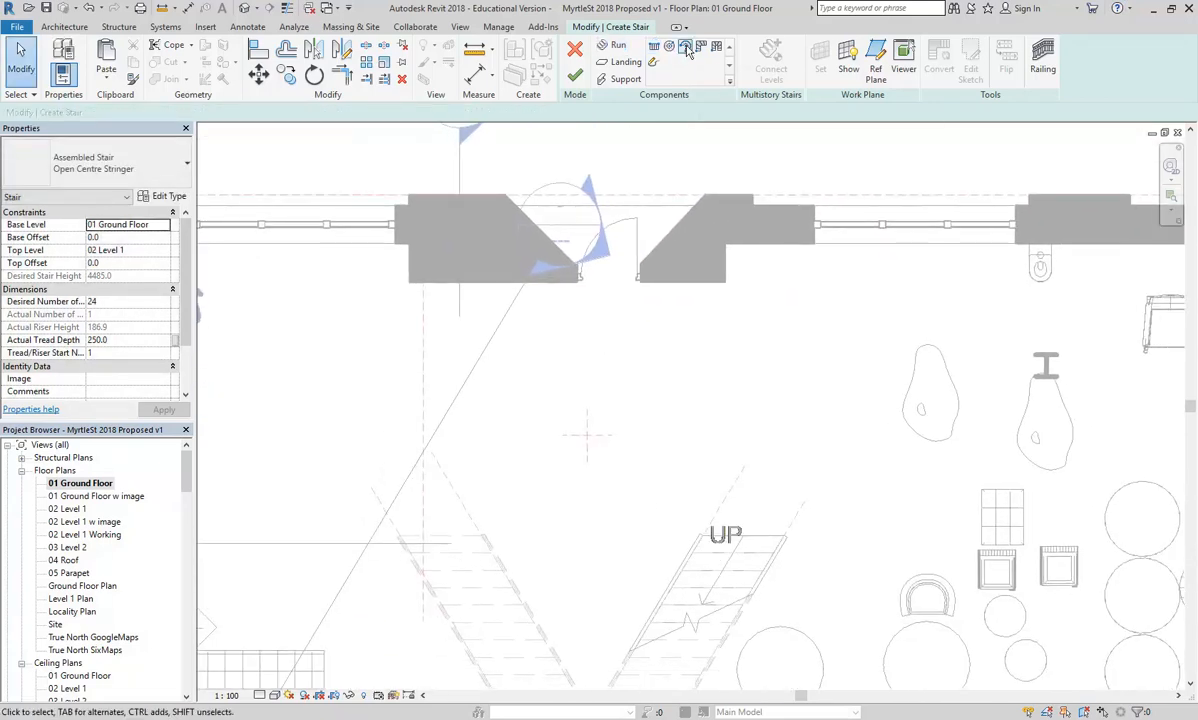
pyautogui.click(686, 47)
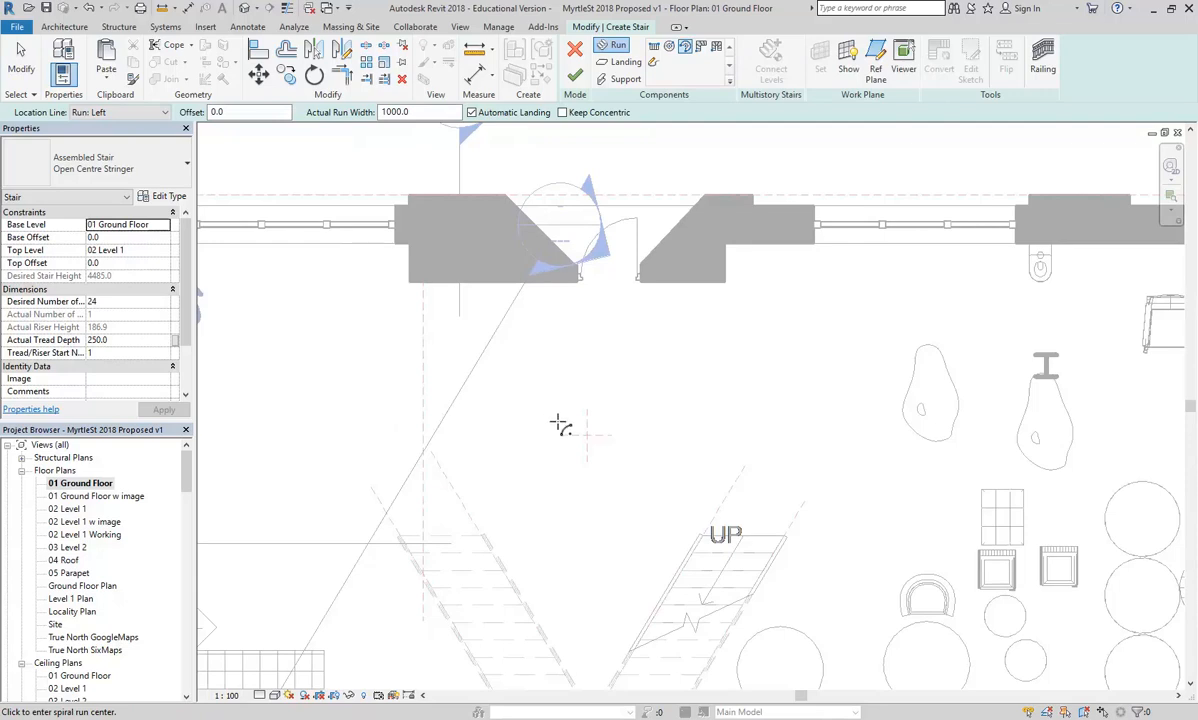
pyautogui.scroll(2, 545, 427)
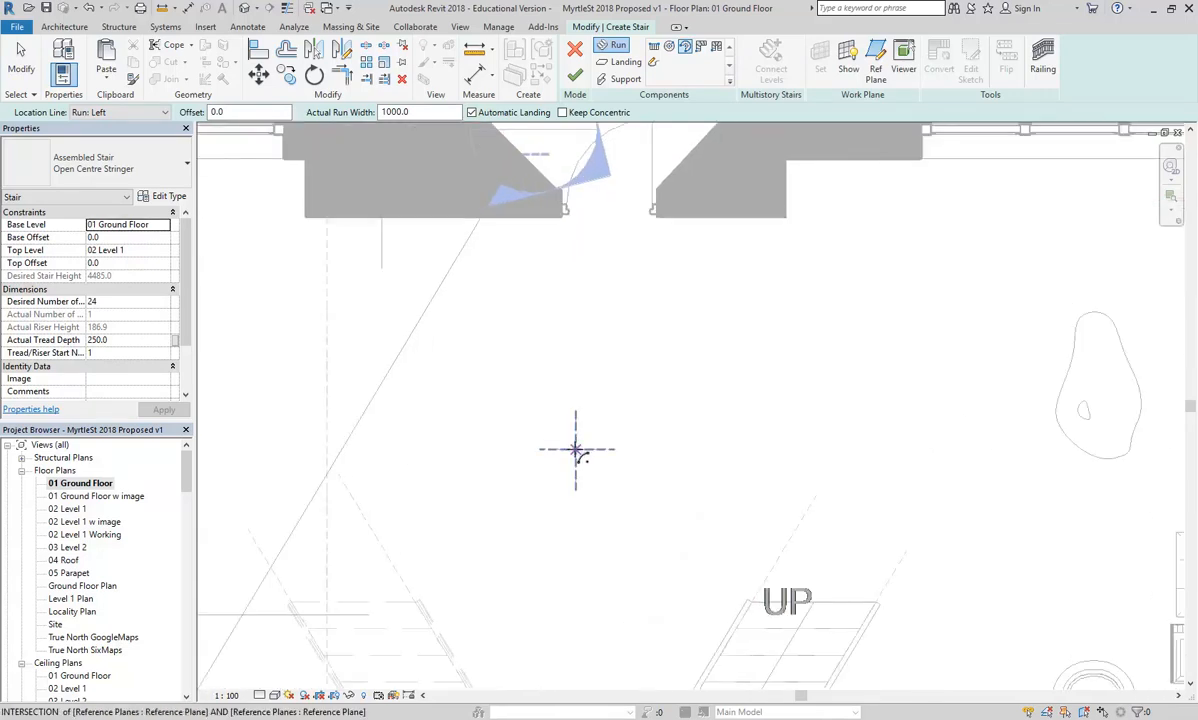
pyautogui.click(575, 448)
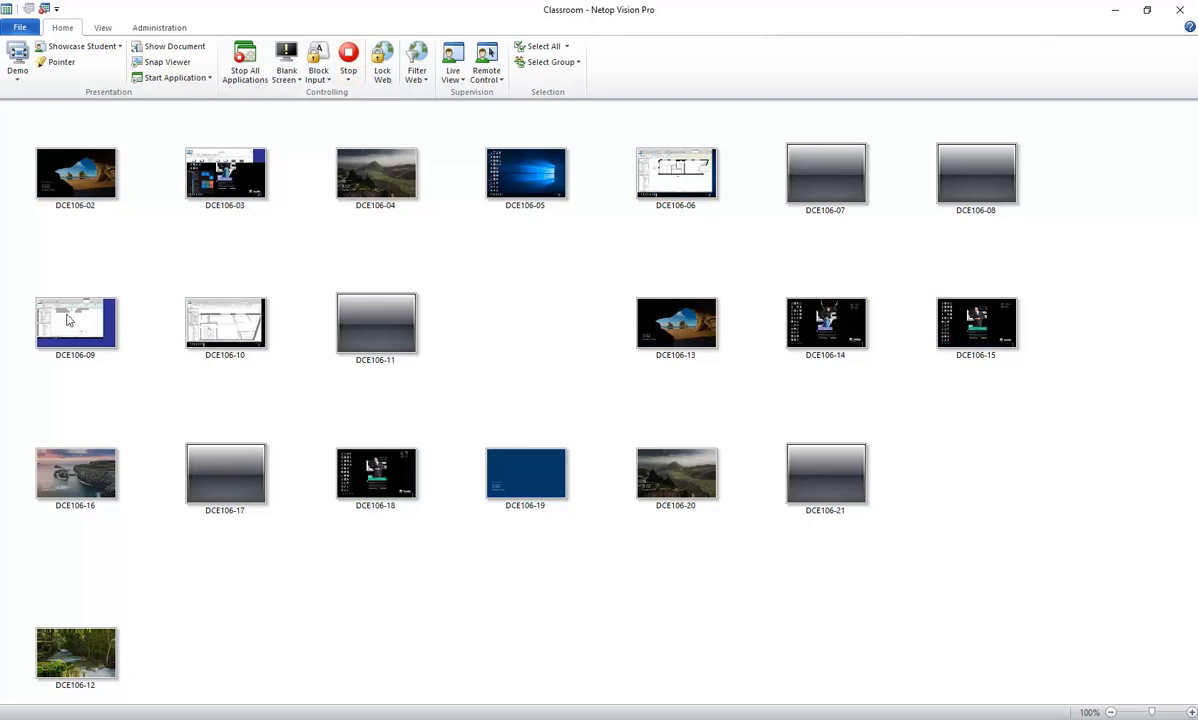
# Select every student computer except DCE106-09 and DCE106-10 in the Netop Vision Pro classroom and minimise it to return to Revit
pyautogui.moveTo(68, 320)
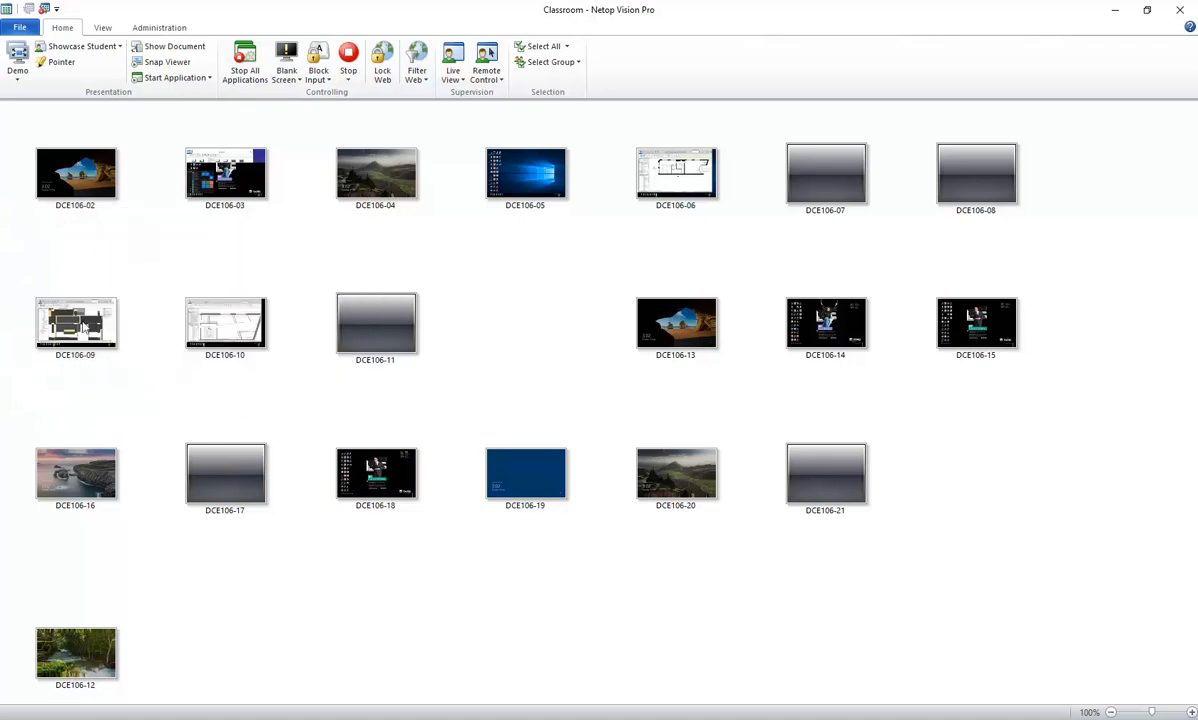
pyautogui.moveTo(1061, 157); pyautogui.dragTo(36, 227)
pyautogui.keyDown('ctrl'); pyautogui.moveTo(1032, 288); pyautogui.dragTo(345, 382); pyautogui.keyUp('ctrl')
pyautogui.keyDown('ctrl'); pyautogui.moveTo(997, 415); pyautogui.dragTo(48, 682); pyautogui.keyUp('ctrl')
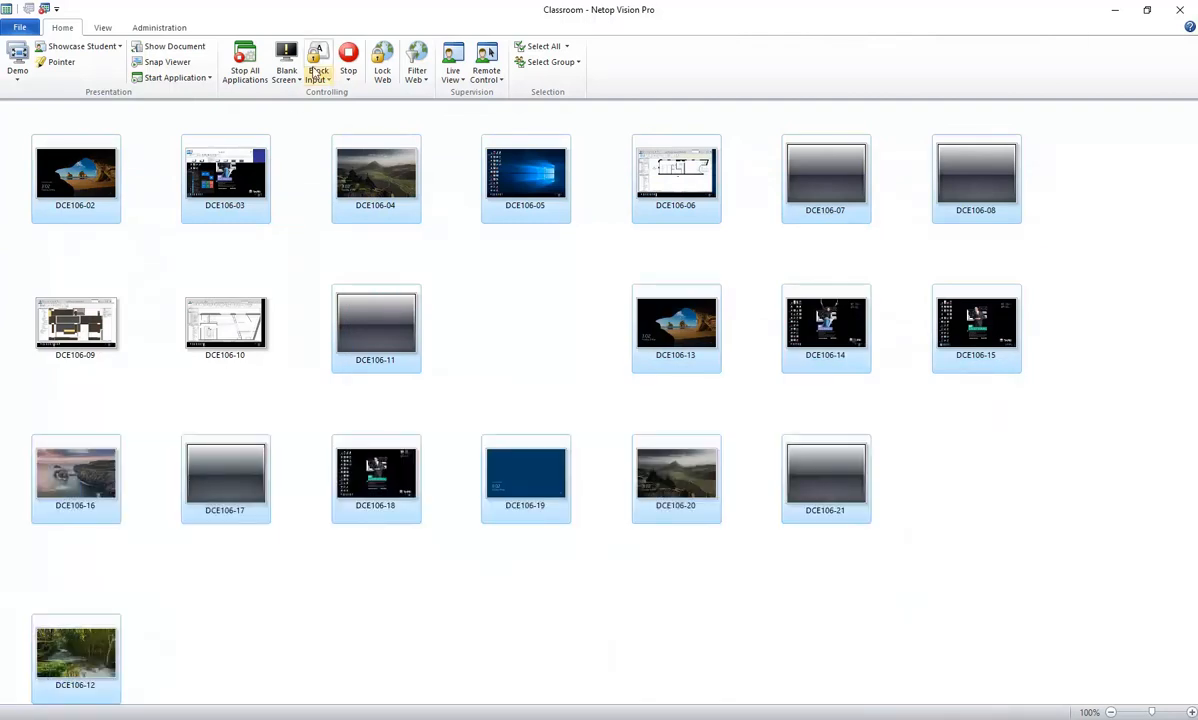
pyautogui.click(1117, 9)
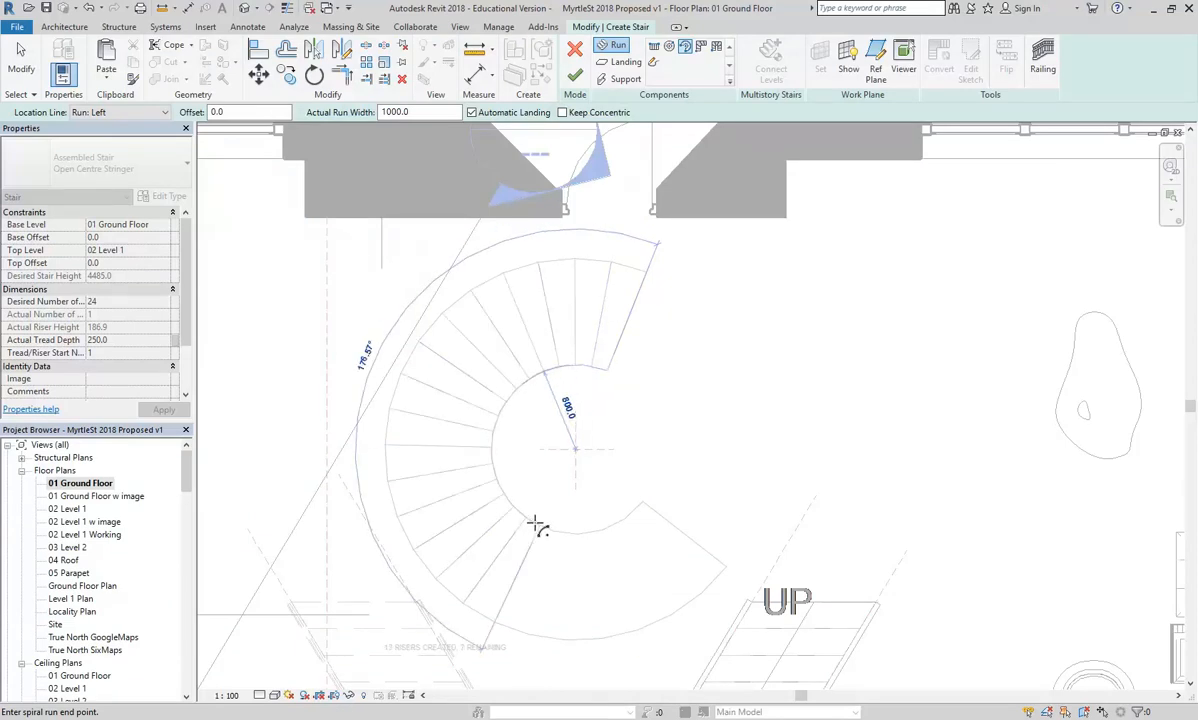
# Complete the first spiral run counter-clockwise with 18 risers and an inner radius of about 800 mm
pyautogui.moveTo(535, 524); pyautogui.dragTo(543, 412, button='middle')
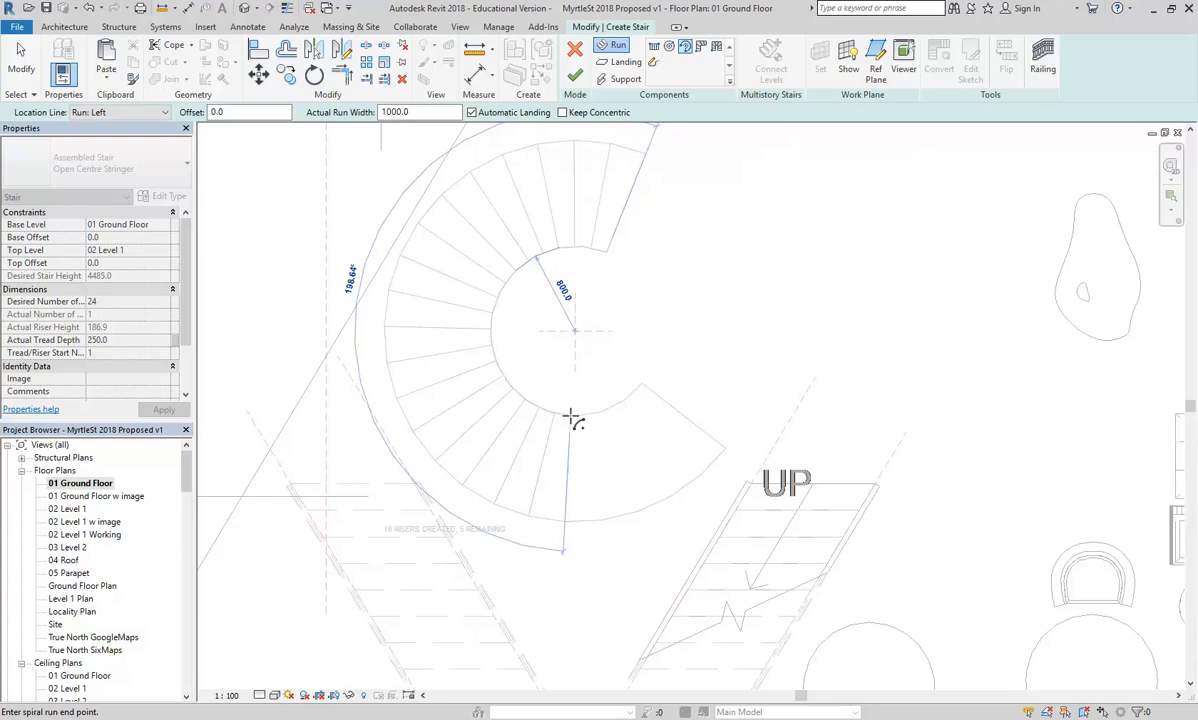
pyautogui.click(557, 412)
pyautogui.moveTo(561, 412)
pyautogui.mouseDown(button='middle')
pyautogui.moveTo(567, 420)
pyautogui.moveTo(543, 385)
pyautogui.mouseUp(button='middle')
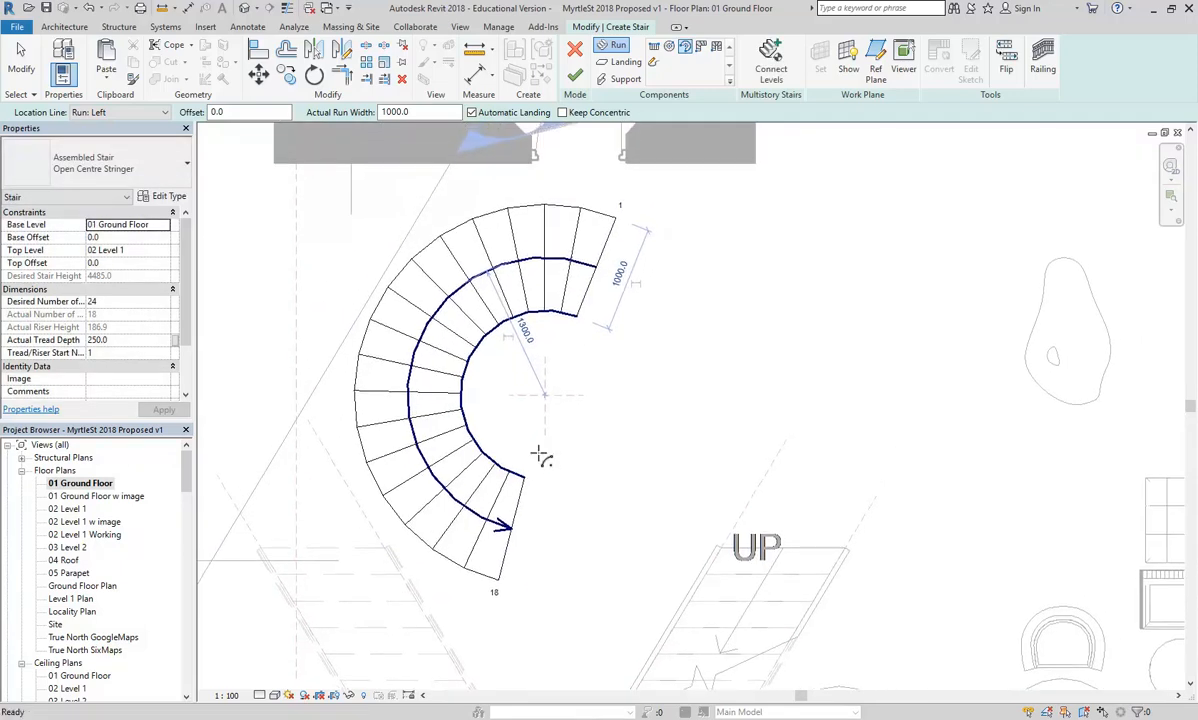
pyautogui.click(545, 397)
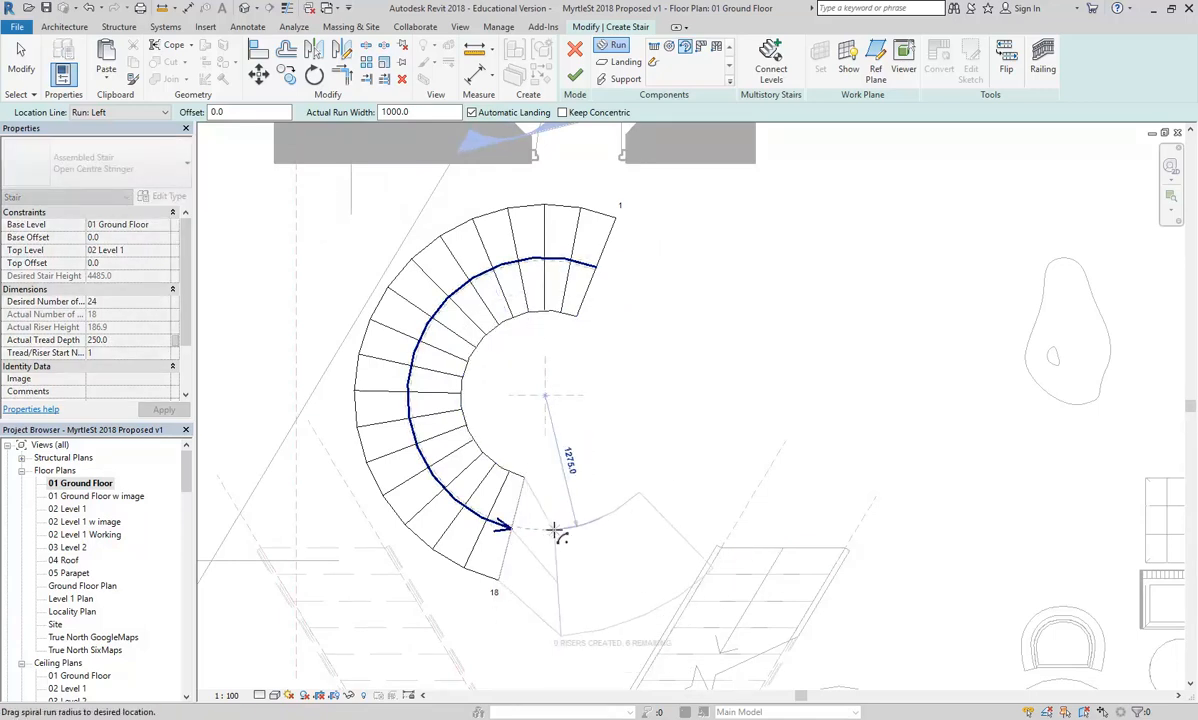
pyautogui.scroll(3, 572, 535)
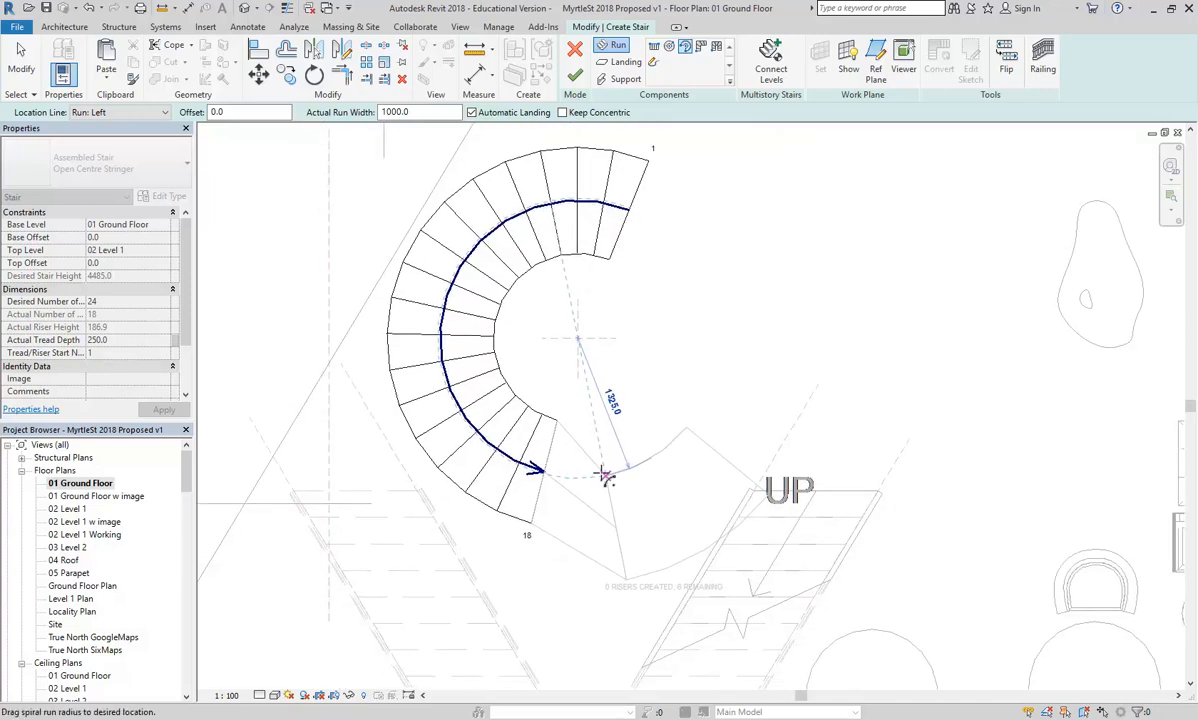
pyautogui.scroll(2, 605, 472)
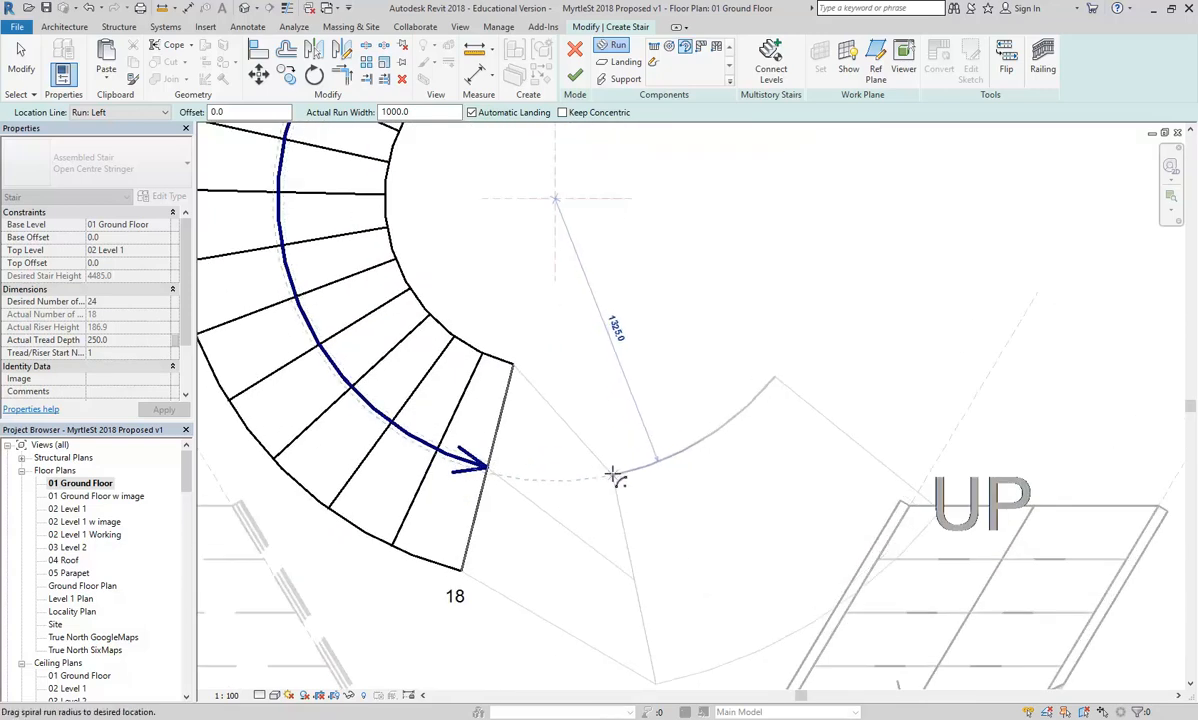
pyautogui.scroll(2, 609, 474)
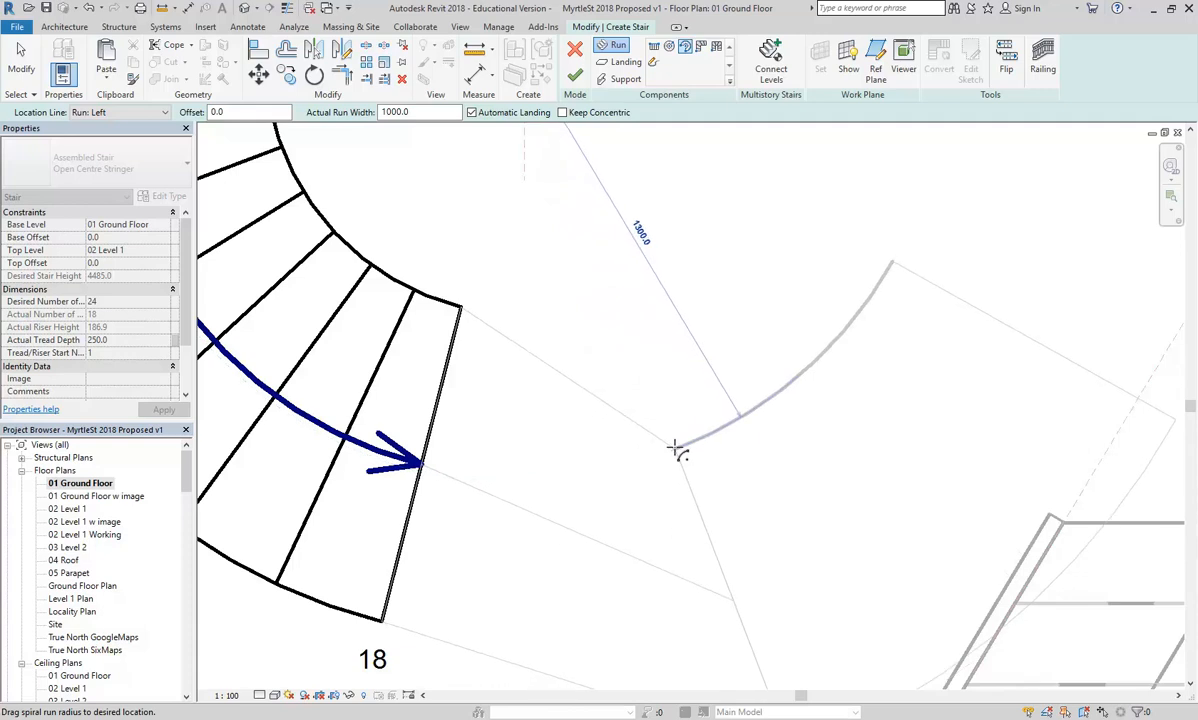
pyautogui.scroll(-2, 677, 450)
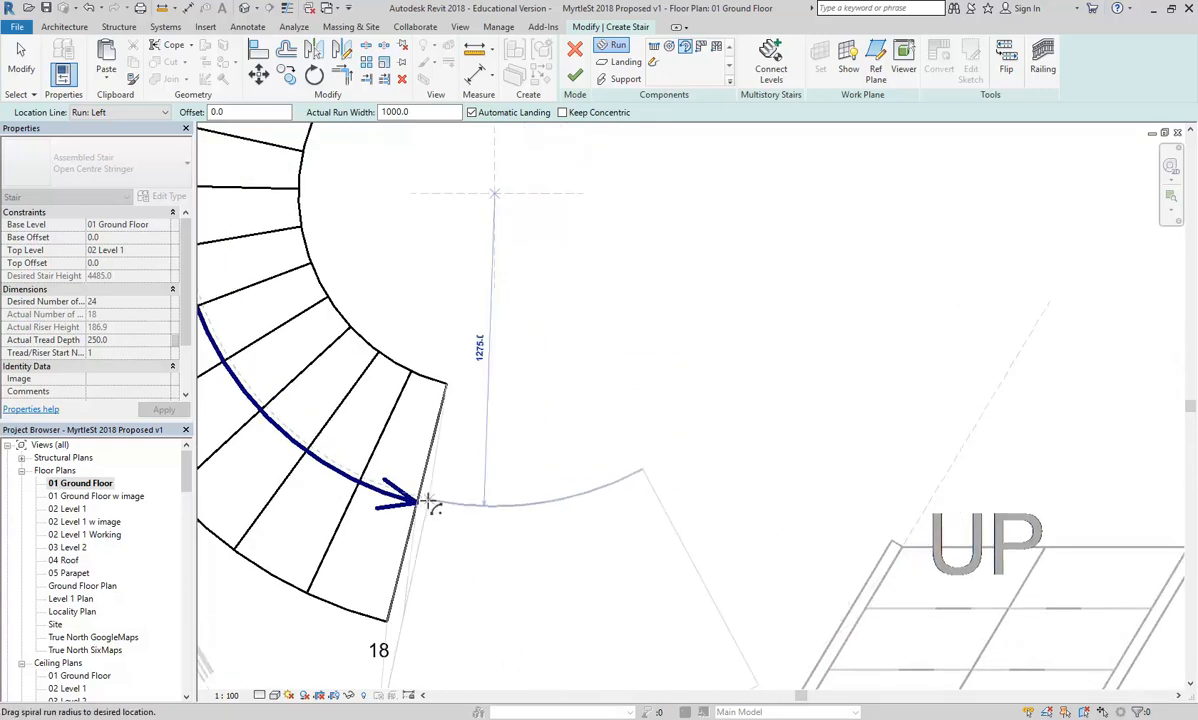
pyautogui.scroll(-2, 507, 499)
pyautogui.press('Escape')
pyautogui.press('Escape')
pyautogui.scroll(-2, 643, 579)
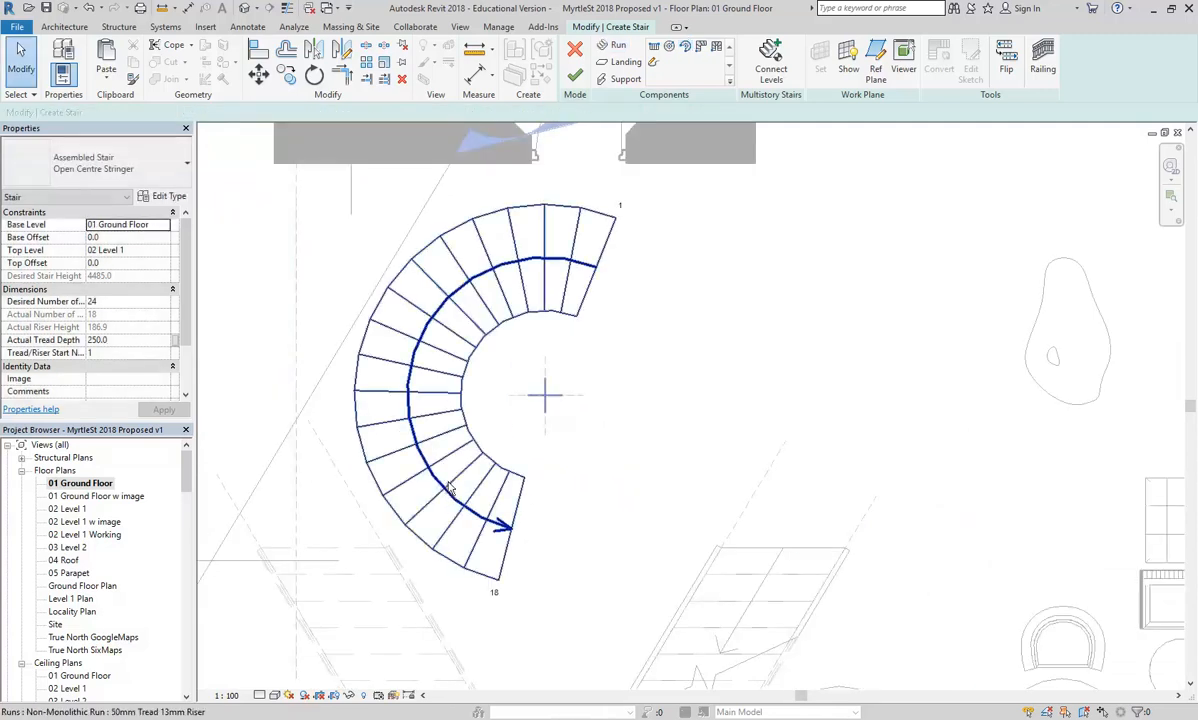
# Place a radial dimension on the centre path of the 18-riser spiral run
pyautogui.click(490, 77)
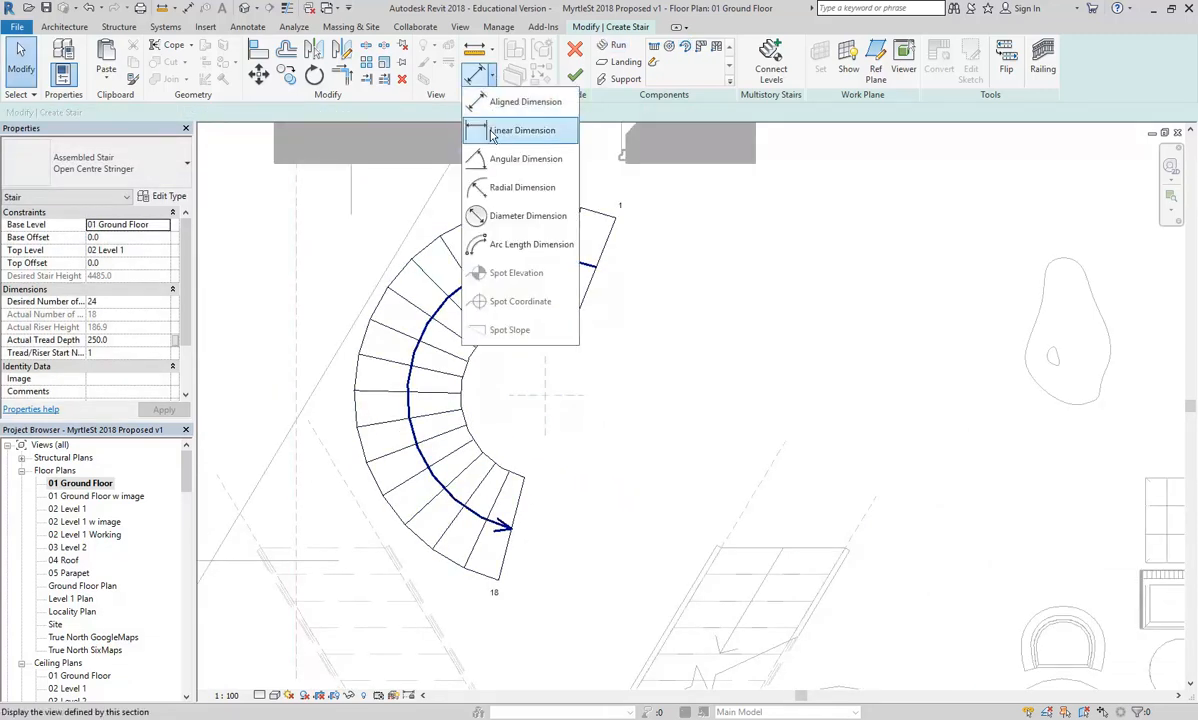
pyautogui.click(500, 187)
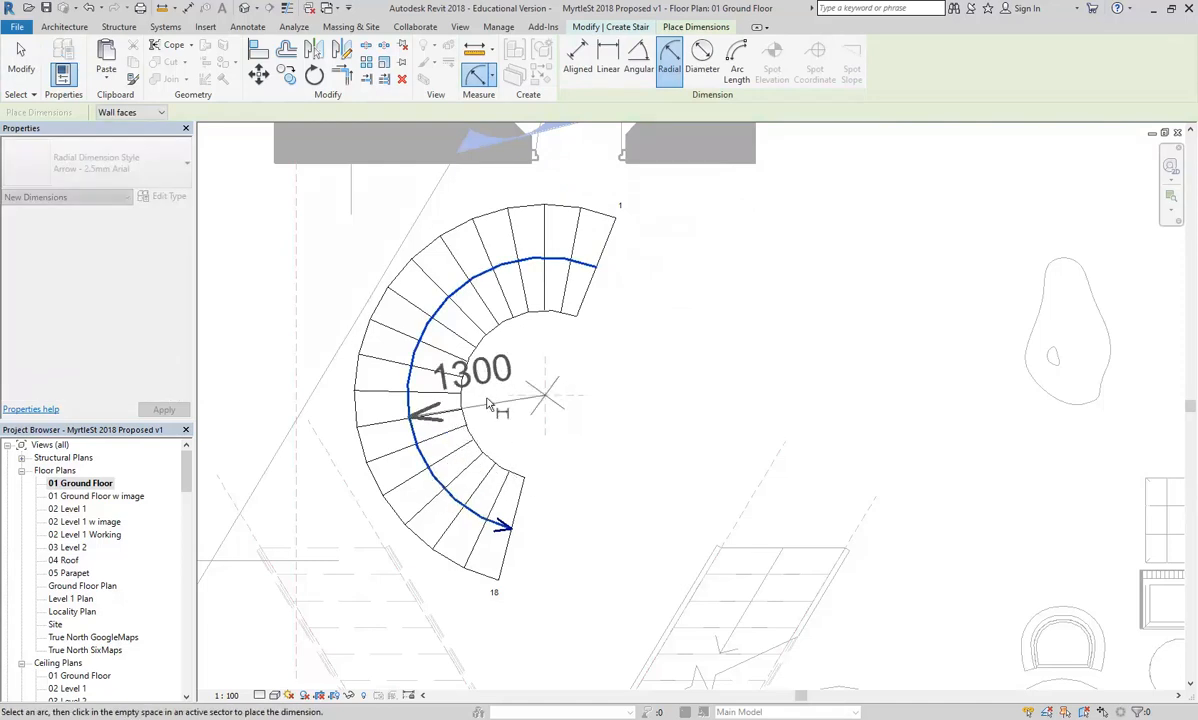
pyautogui.click(506, 409)
pyautogui.press('Escape')
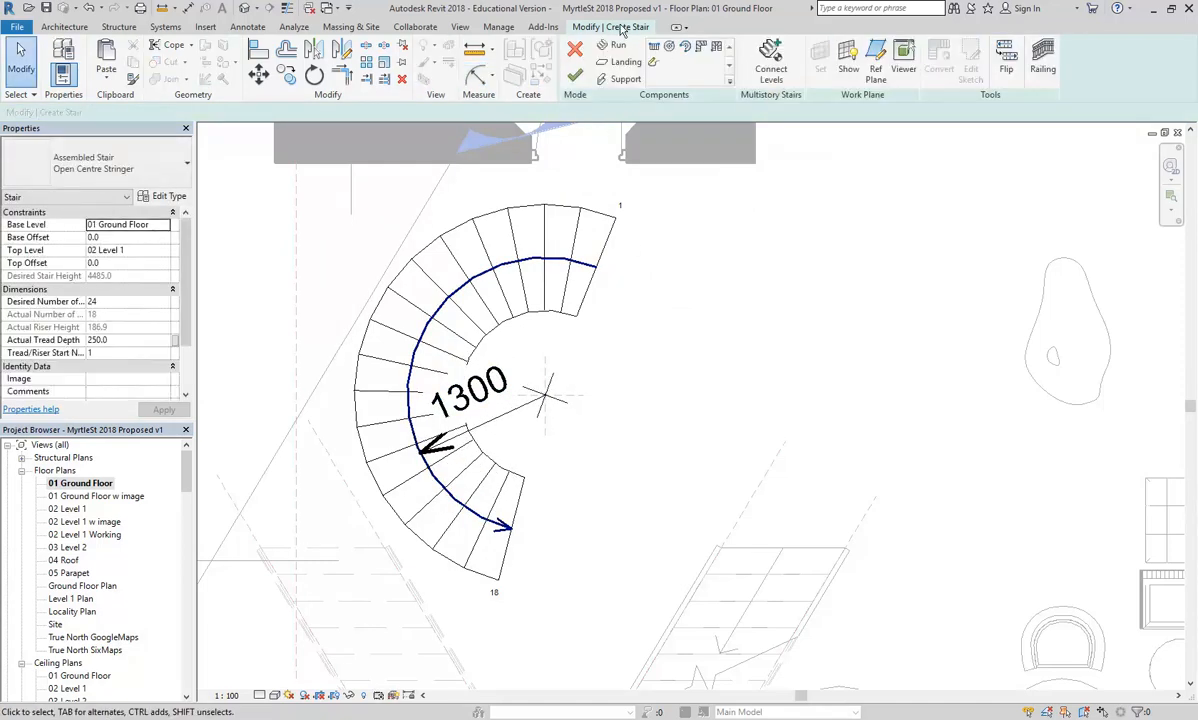
# Draw a second spiral run from the same centre with a 1300 mm radius, using the remaining six risers and an automatic landing
pyautogui.click(614, 45)
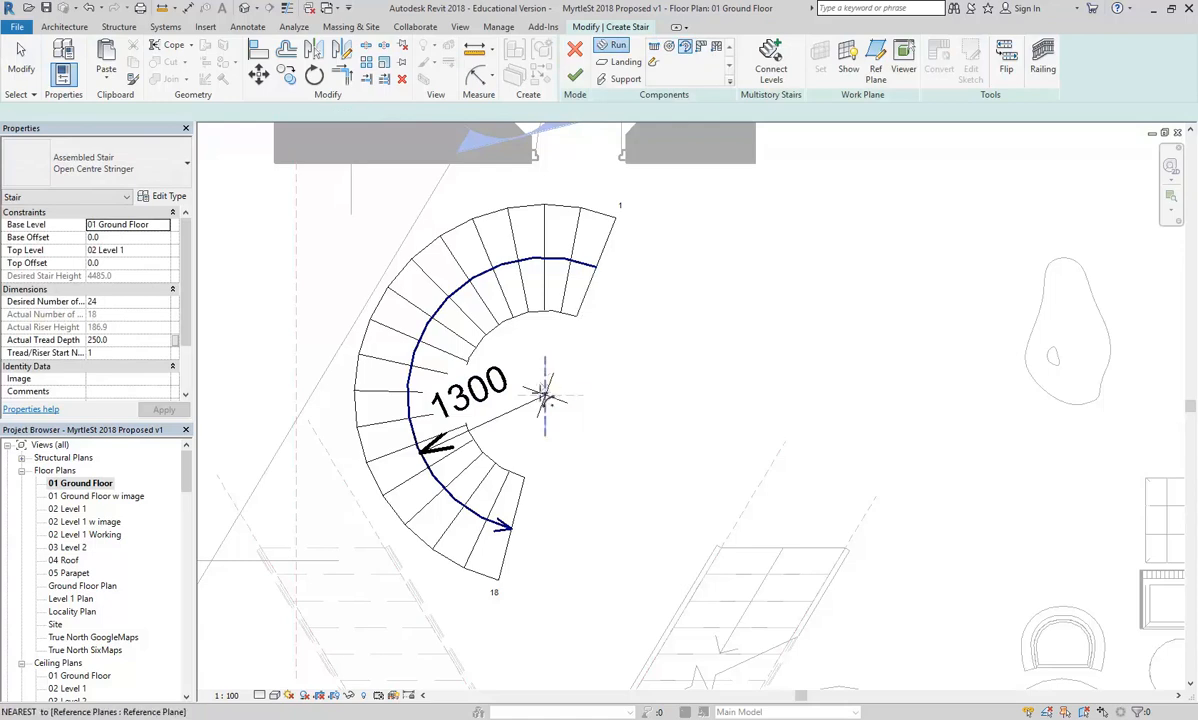
pyautogui.click(546, 393)
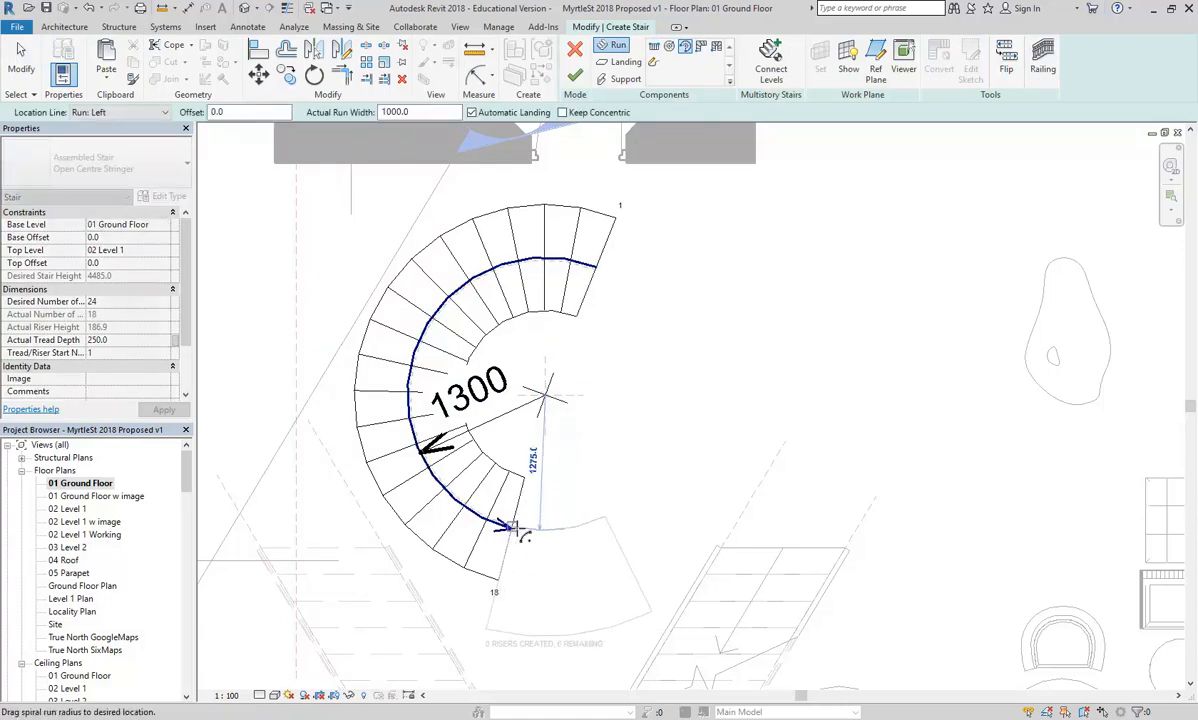
pyautogui.write('1300')
pyautogui.press('Return')
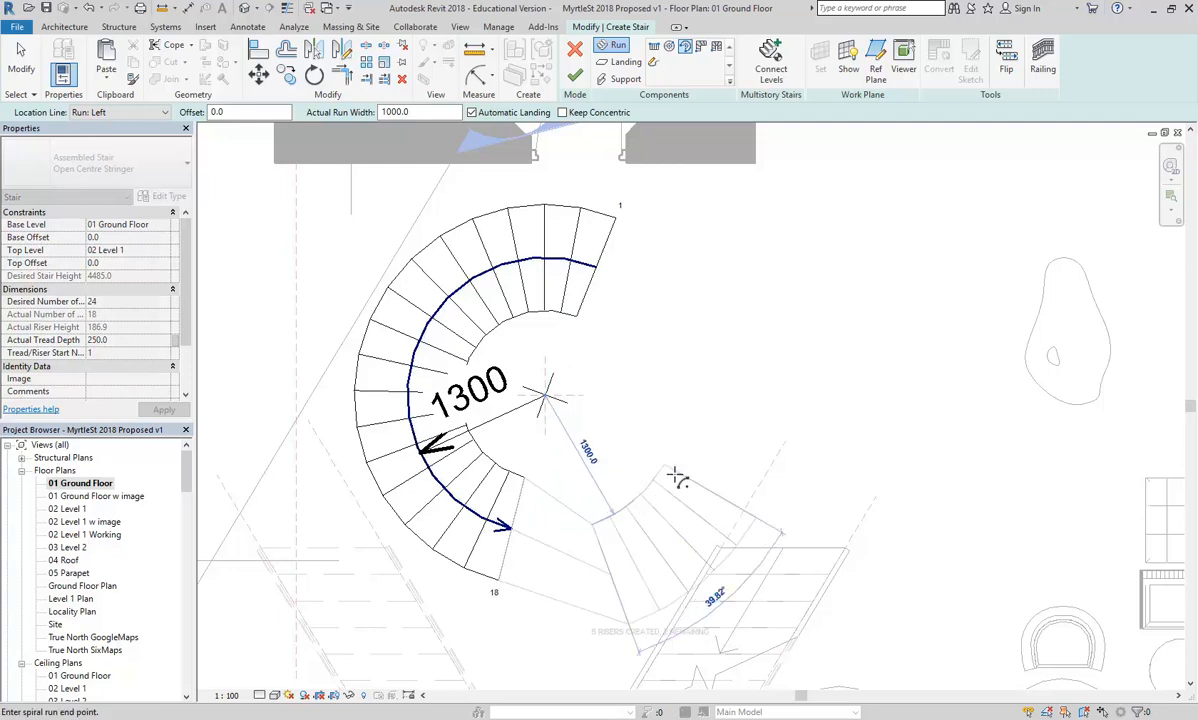
pyautogui.click(680, 422)
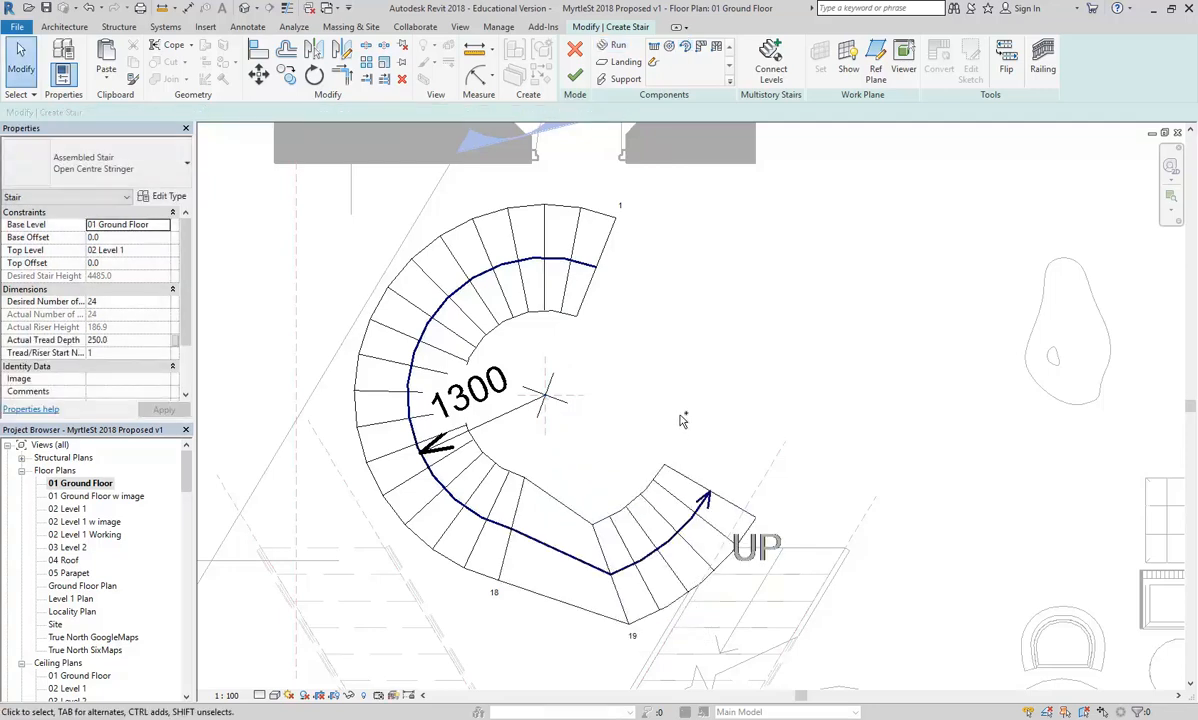
# Set the centre path radius of the second spiral run, risers 19 to 24, to 1300 mm
pyautogui.click(627, 519)
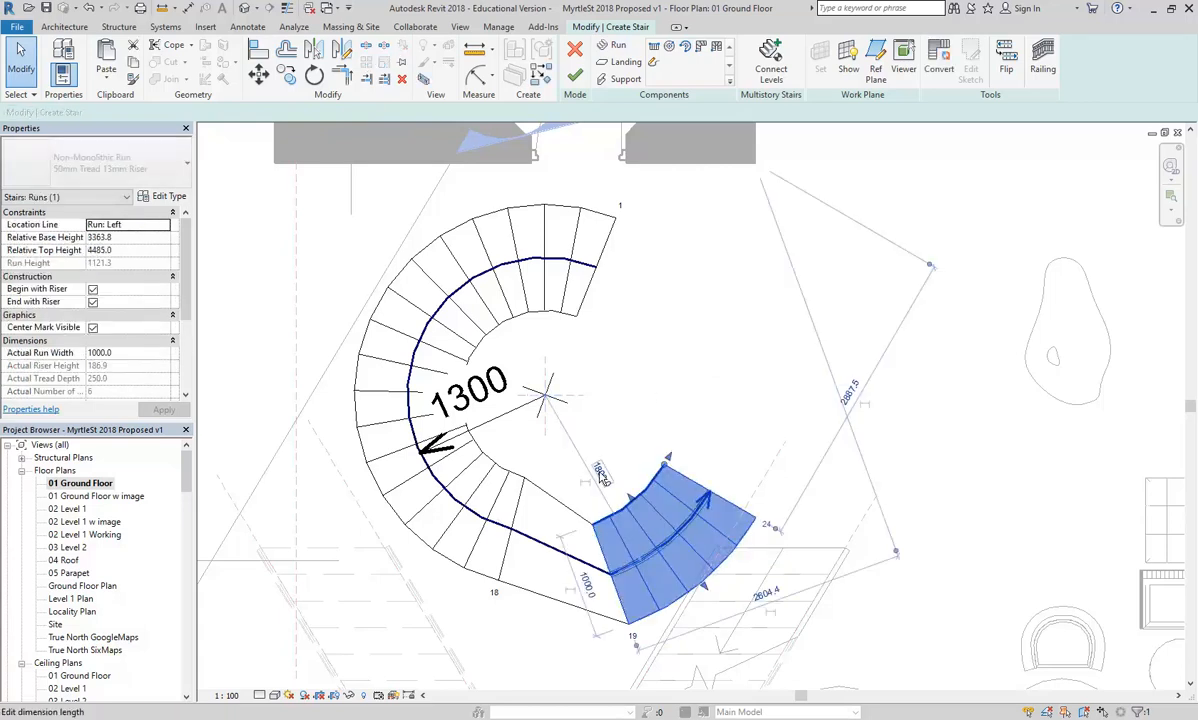
pyautogui.click(600, 474)
pyautogui.write('1300')
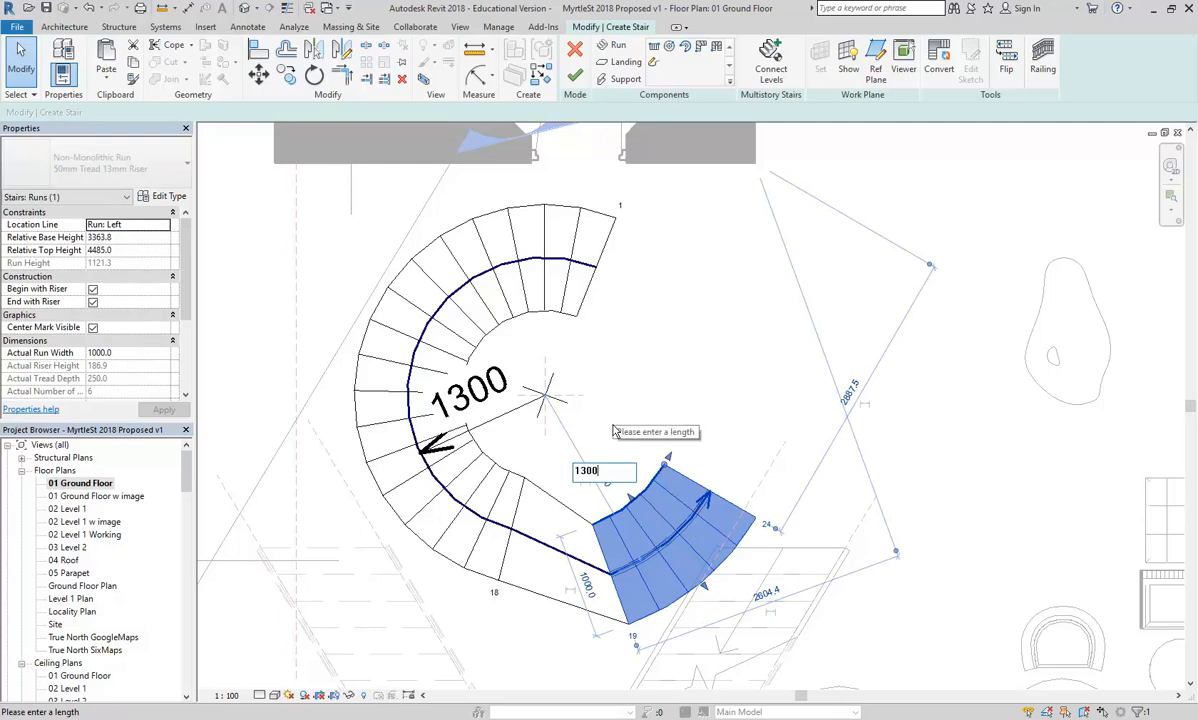
pyautogui.press('Return')
pyautogui.press('Escape')
# Examine the landing between risers 18 and 19 and check the radius of the second spiral run against the first
pyautogui.scroll(3, 524, 556)
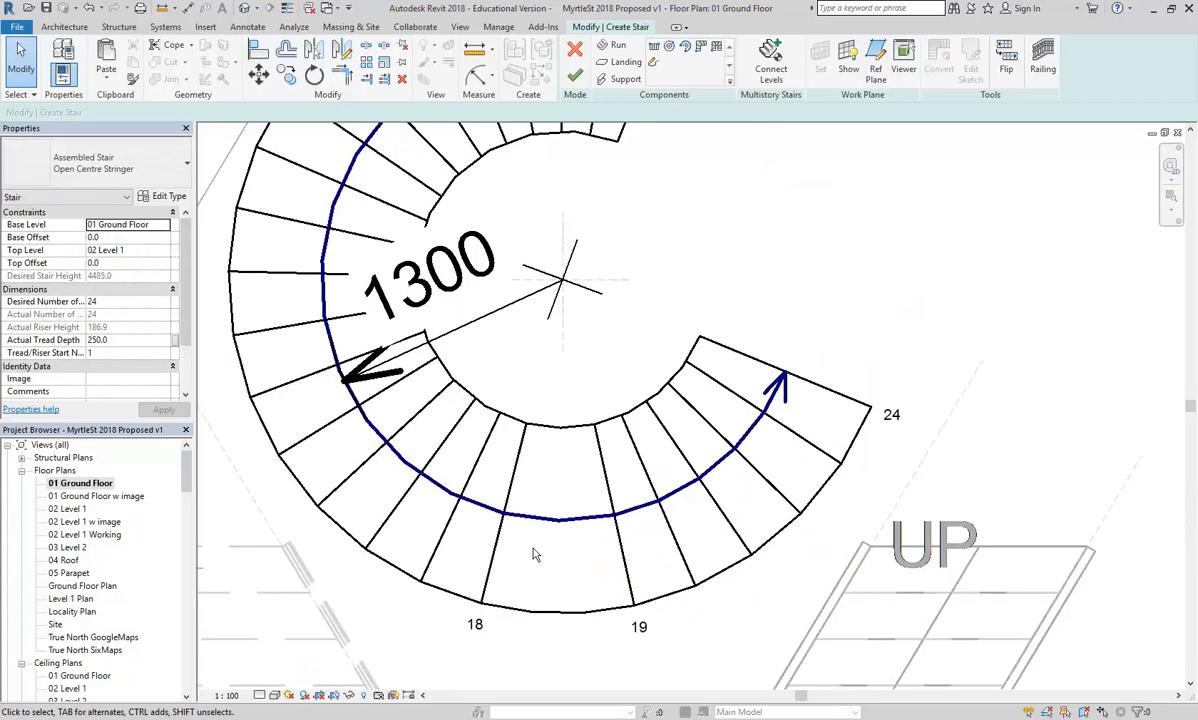
pyautogui.moveTo(555, 436); pyautogui.dragTo(543, 407, button='middle')
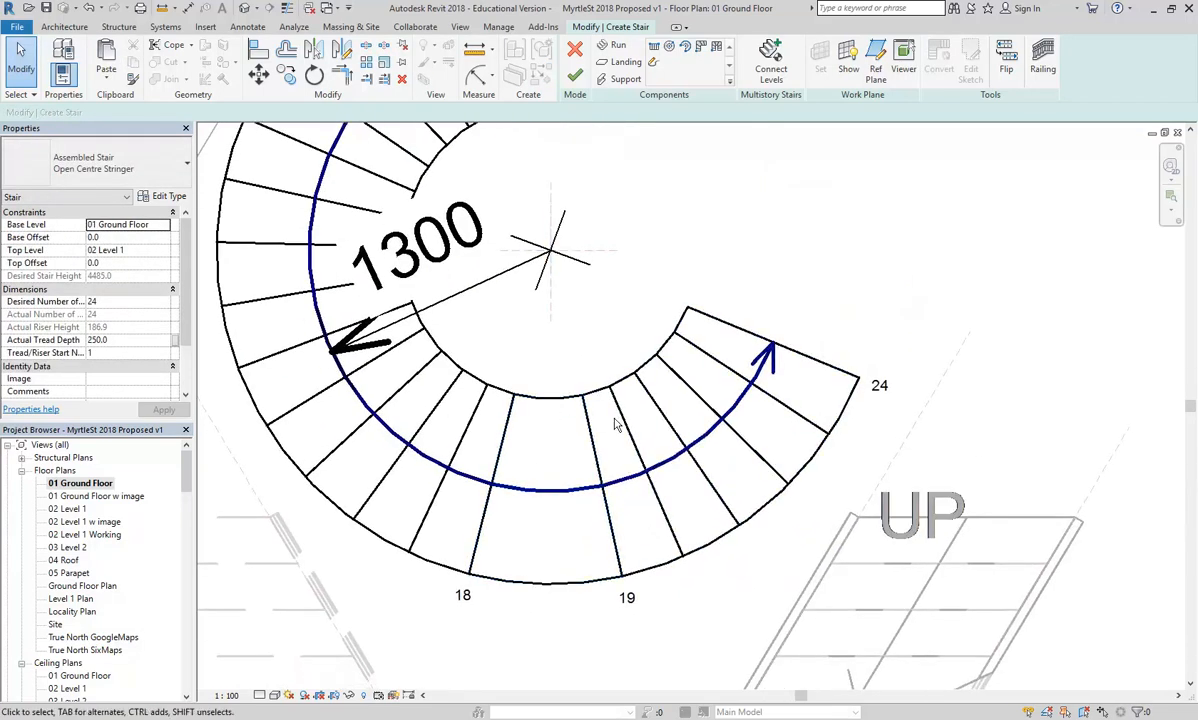
pyautogui.click(624, 424)
pyautogui.click(612, 356)
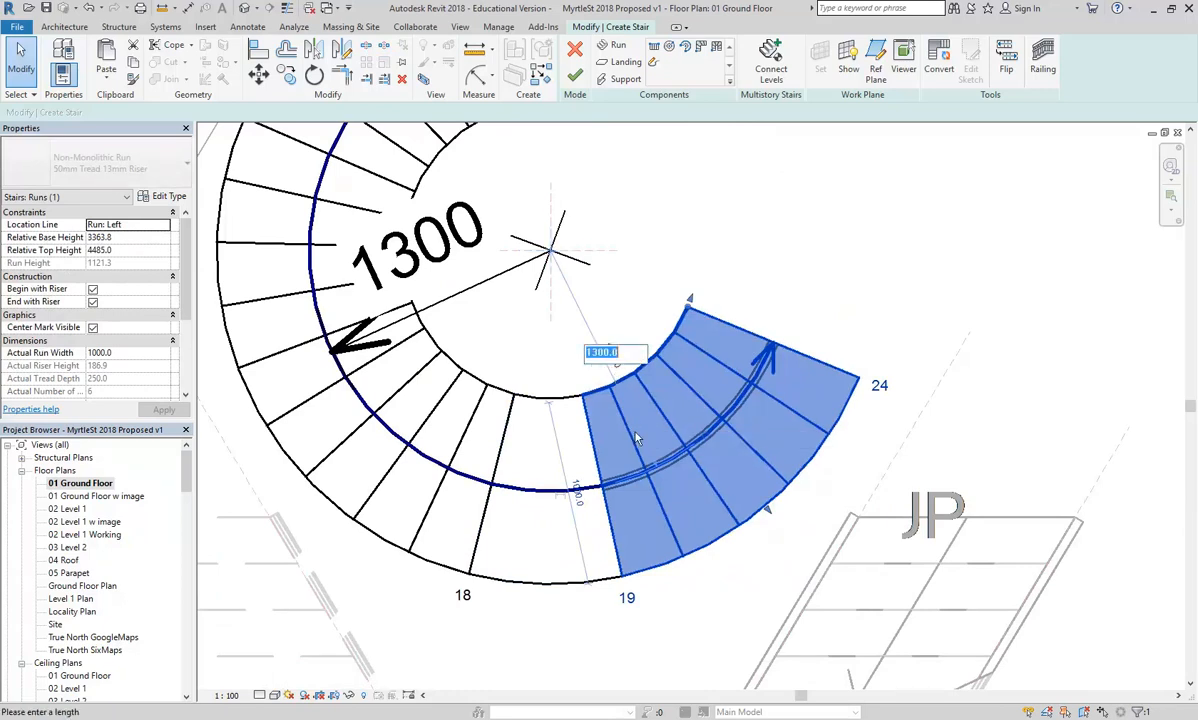
pyautogui.press('Escape')
pyautogui.press('Escape')
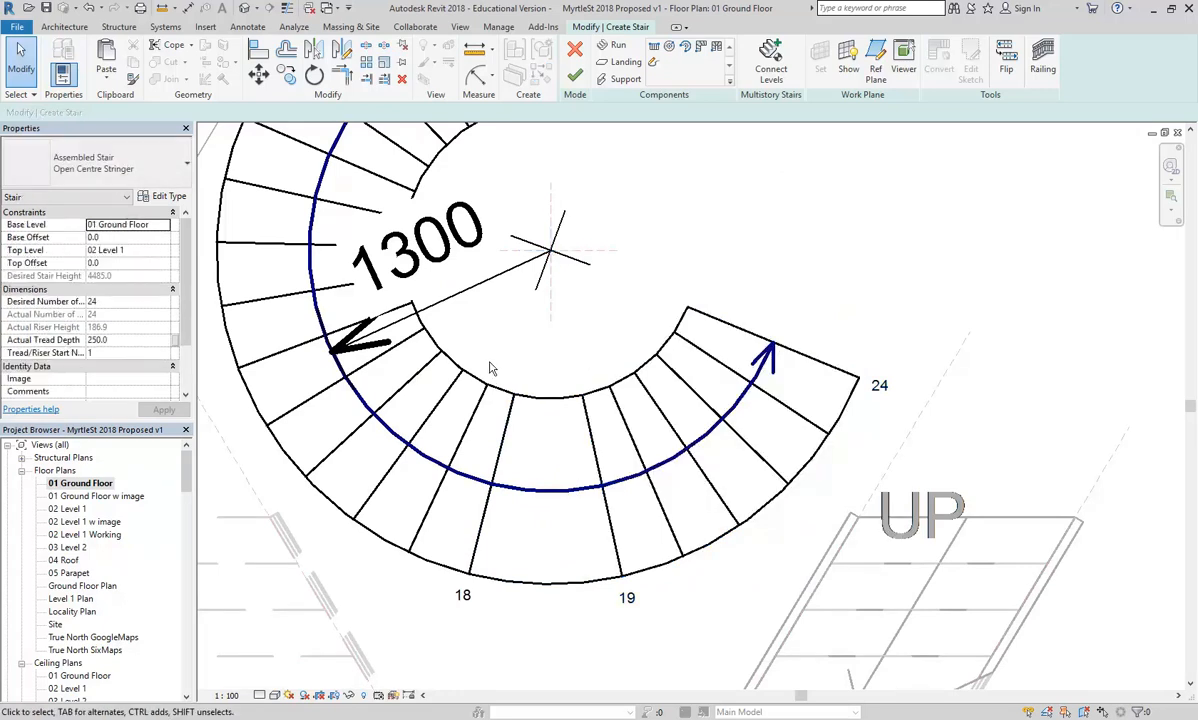
pyautogui.scroll(-3, 529, 352)
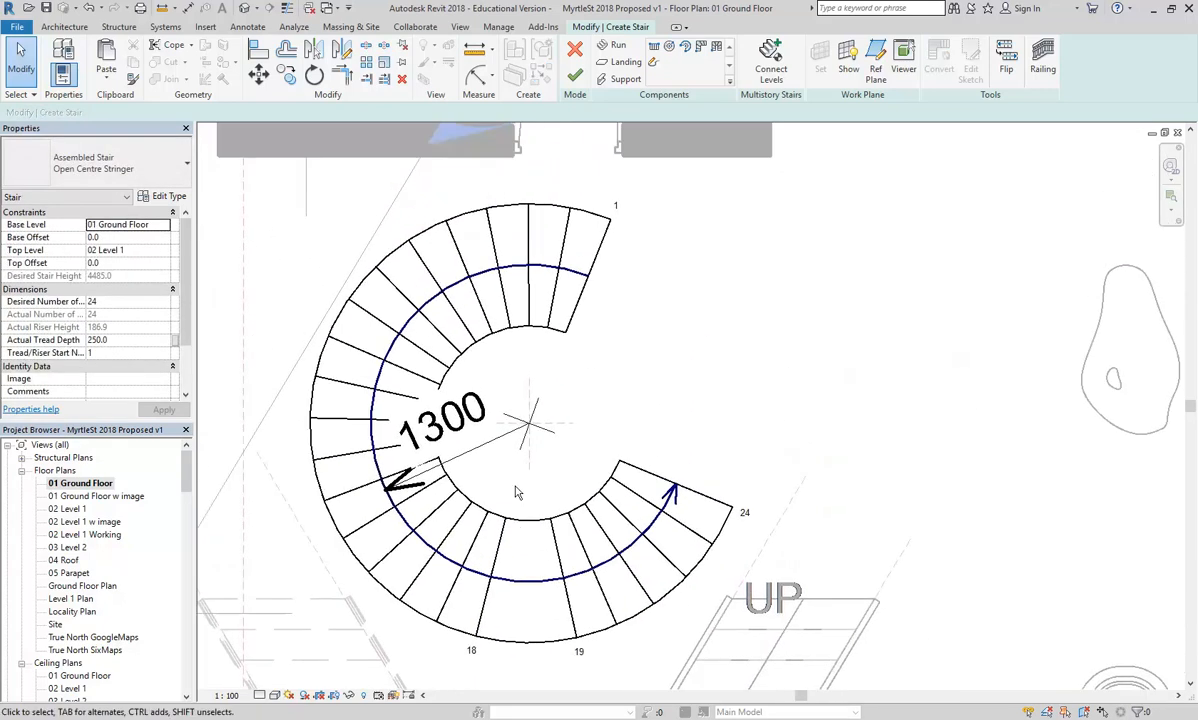
pyautogui.moveTo(519, 483); pyautogui.dragTo(523, 455, button='middle')
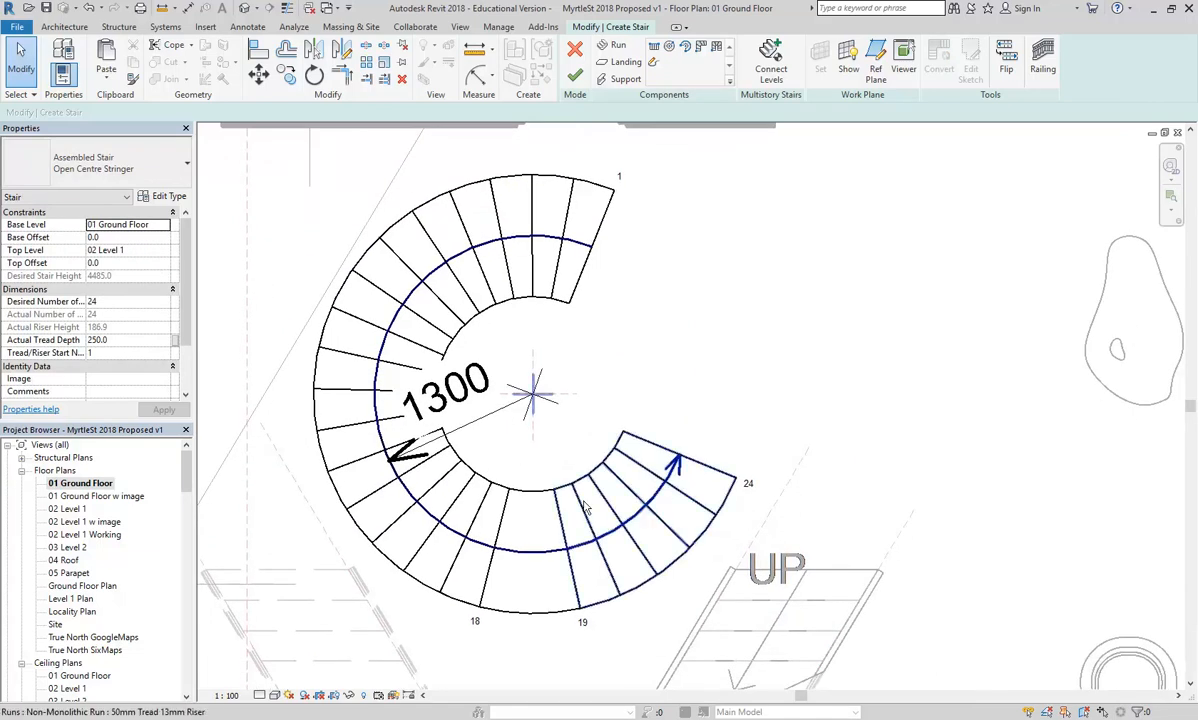
pyautogui.click(603, 535)
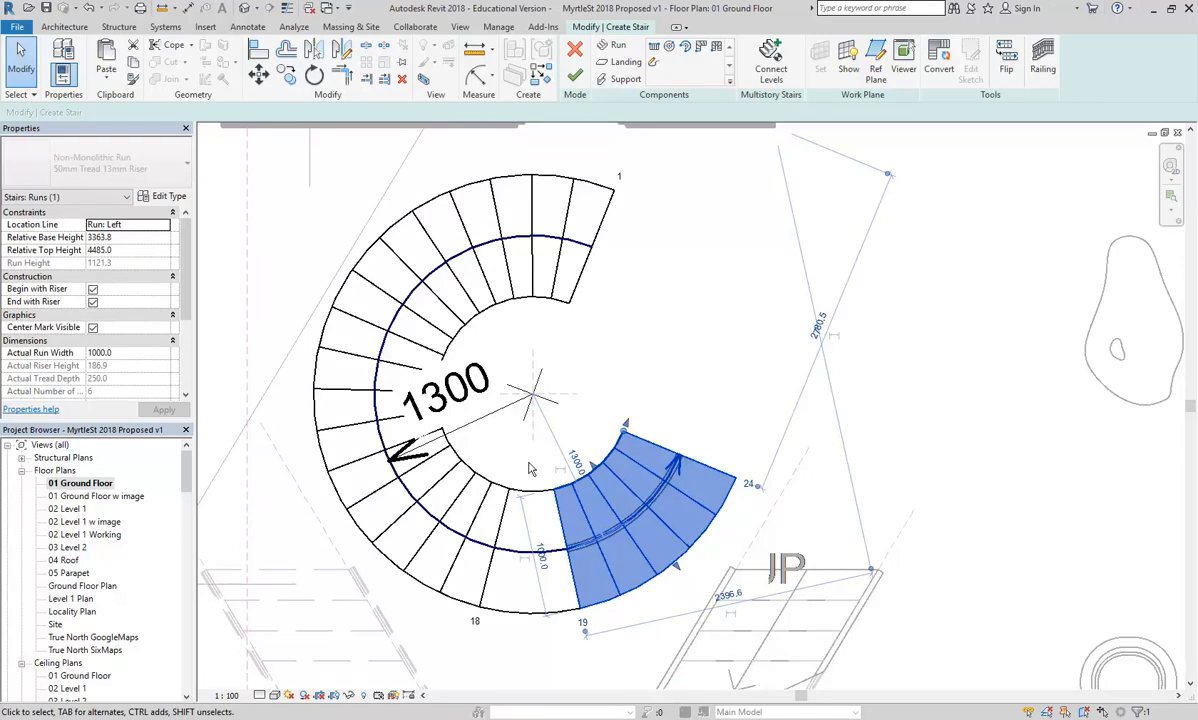
pyautogui.click(540, 400)
# Measure the distance across the landing between risers 18 and 19 where they meet the centre path
pyautogui.scroll(3, 532, 468)
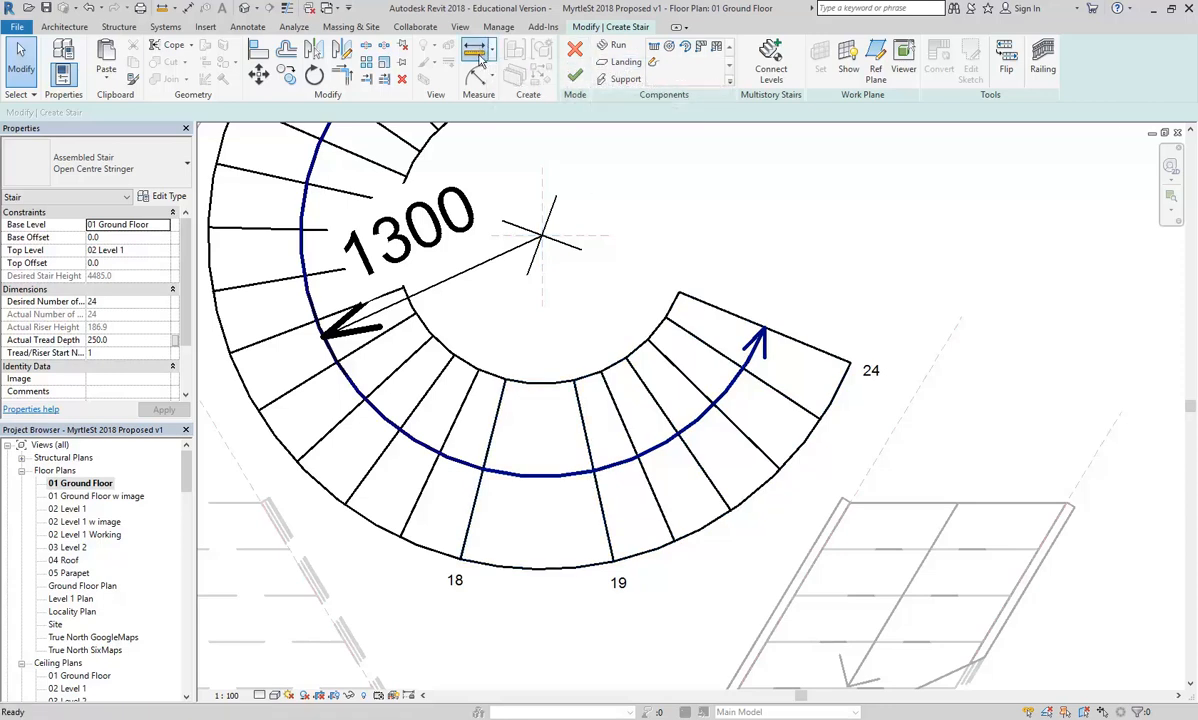
pyautogui.click(478, 50)
pyautogui.scroll(2, 521, 481)
pyautogui.click(443, 465)
pyautogui.click(610, 467)
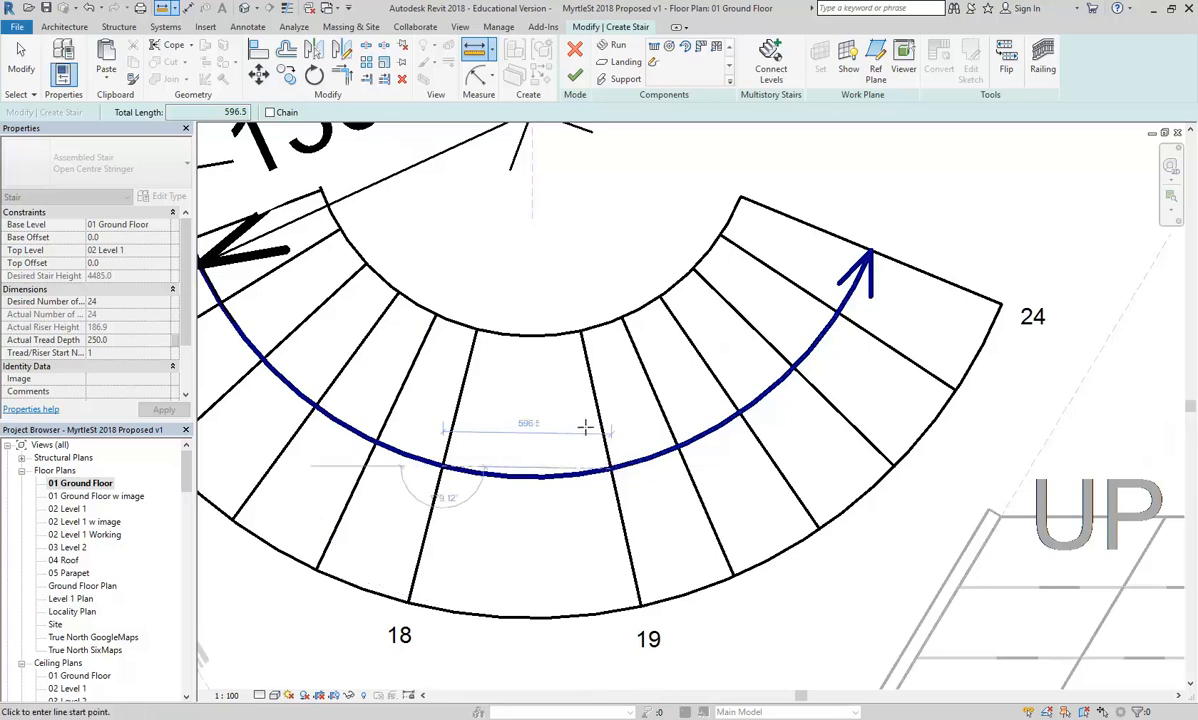
pyautogui.scroll(-2, 525, 470)
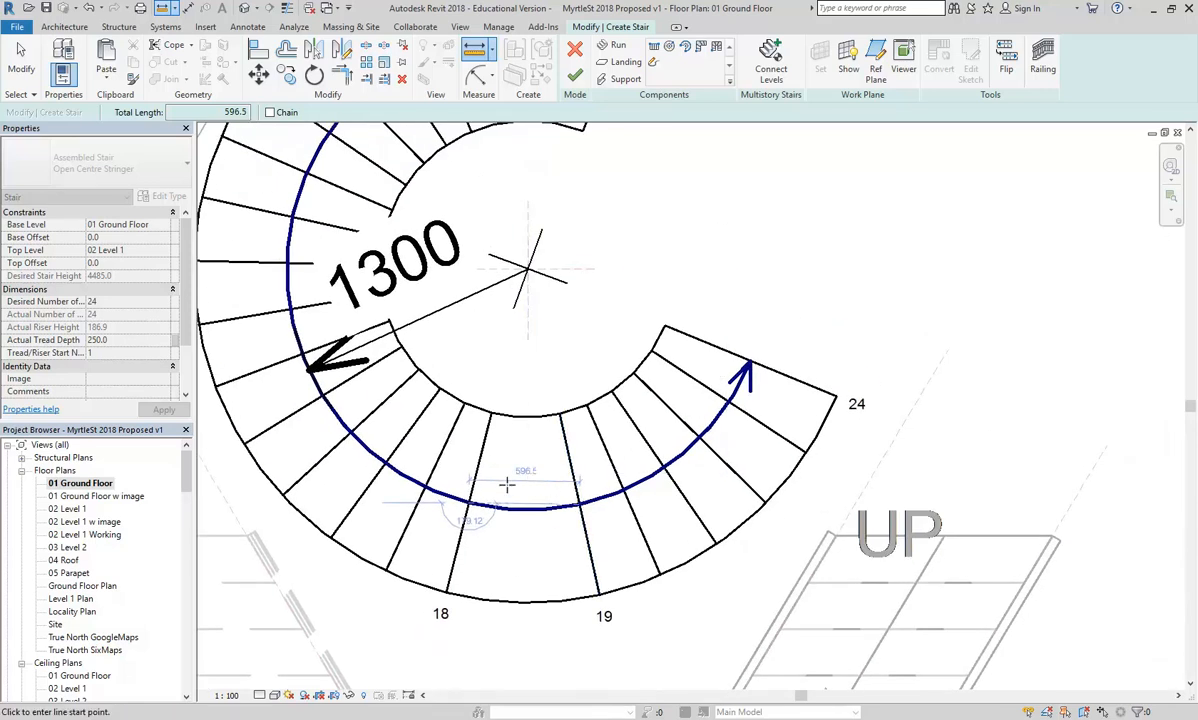
# Rotate the second spiral run, risers 19 to 24, about the spiral centre by one tread to lengthen the landing
pyautogui.press('Escape')
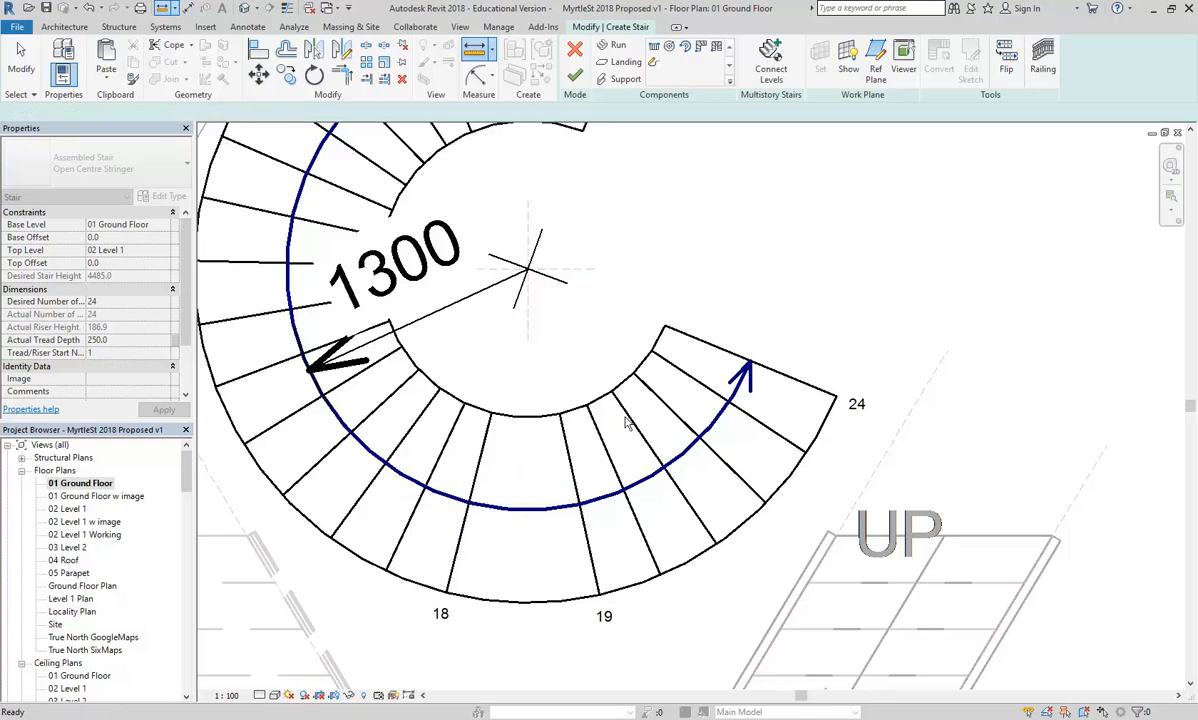
pyautogui.click(632, 423)
pyautogui.moveTo(571, 371); pyautogui.dragTo(566, 385, button='middle')
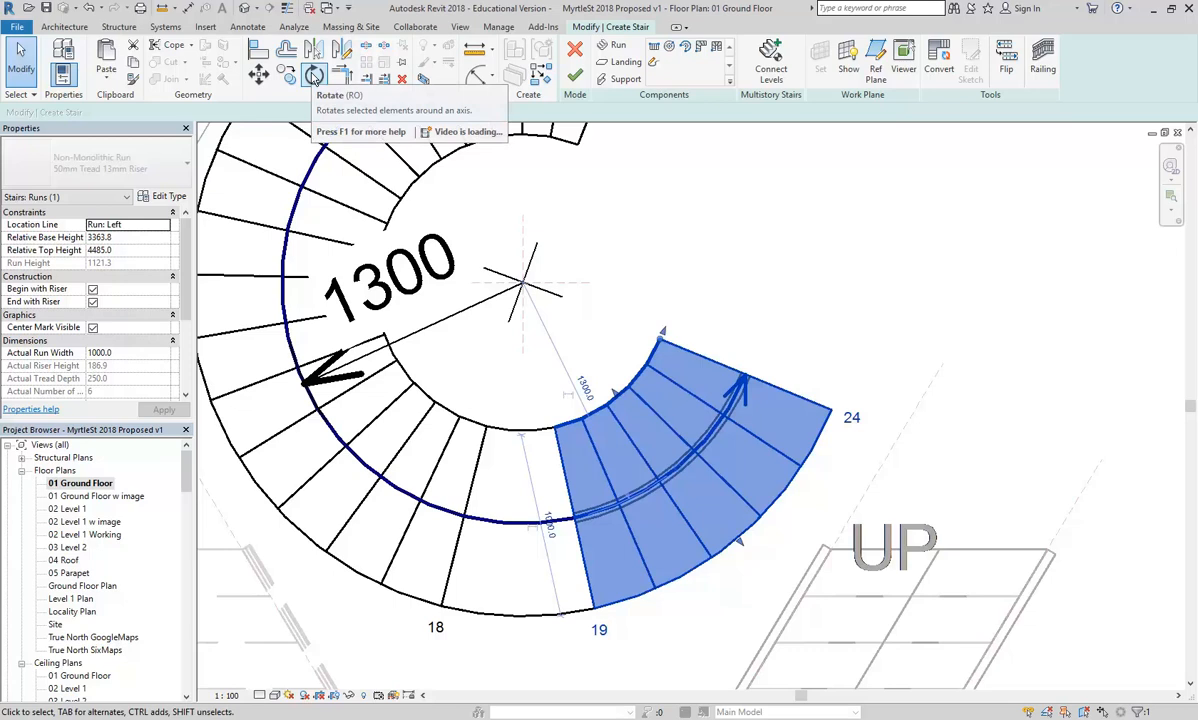
pyautogui.click(313, 76)
pyautogui.scroll(-2, 680, 430)
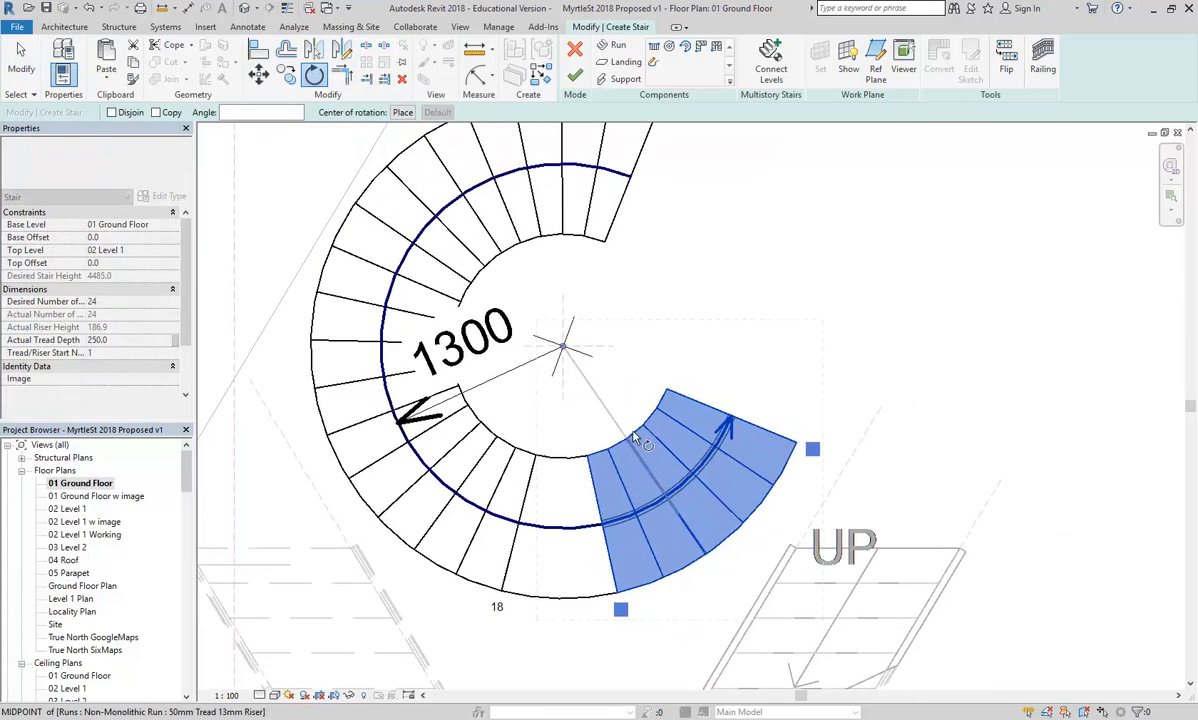
pyautogui.moveTo(635, 445); pyautogui.dragTo(641, 453, button='middle')
pyautogui.scroll(2, 608, 393)
pyautogui.click(559, 336)
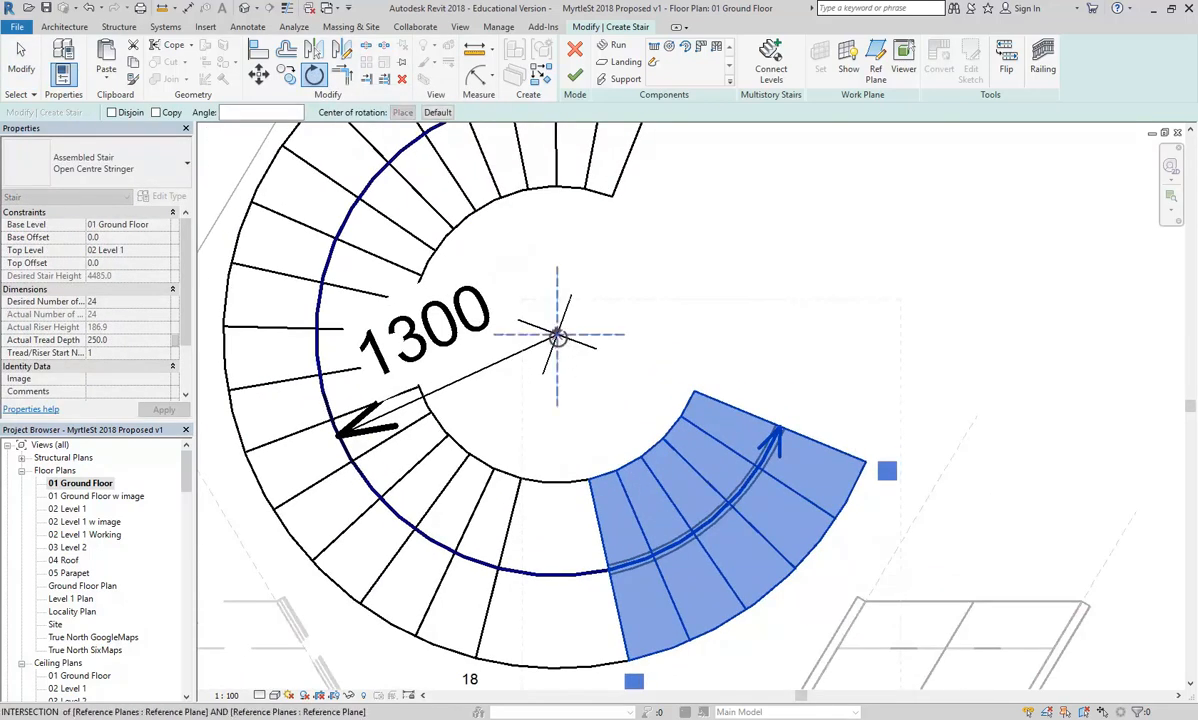
pyautogui.click(558, 336)
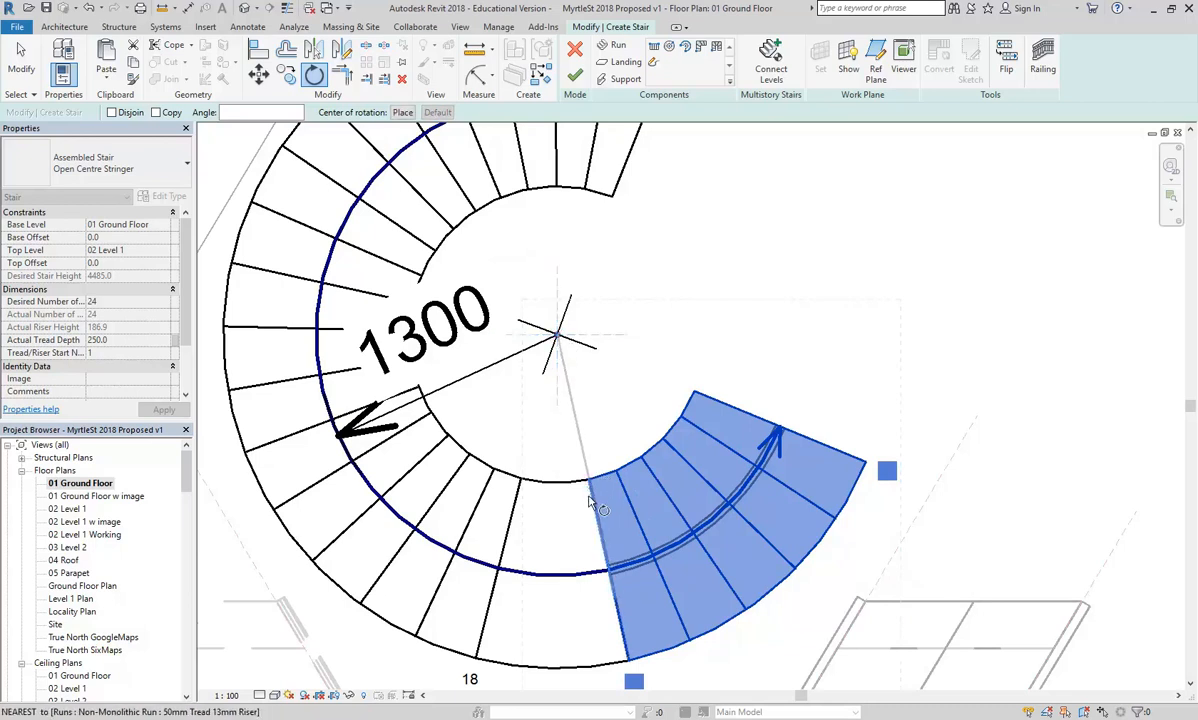
pyautogui.click(596, 497)
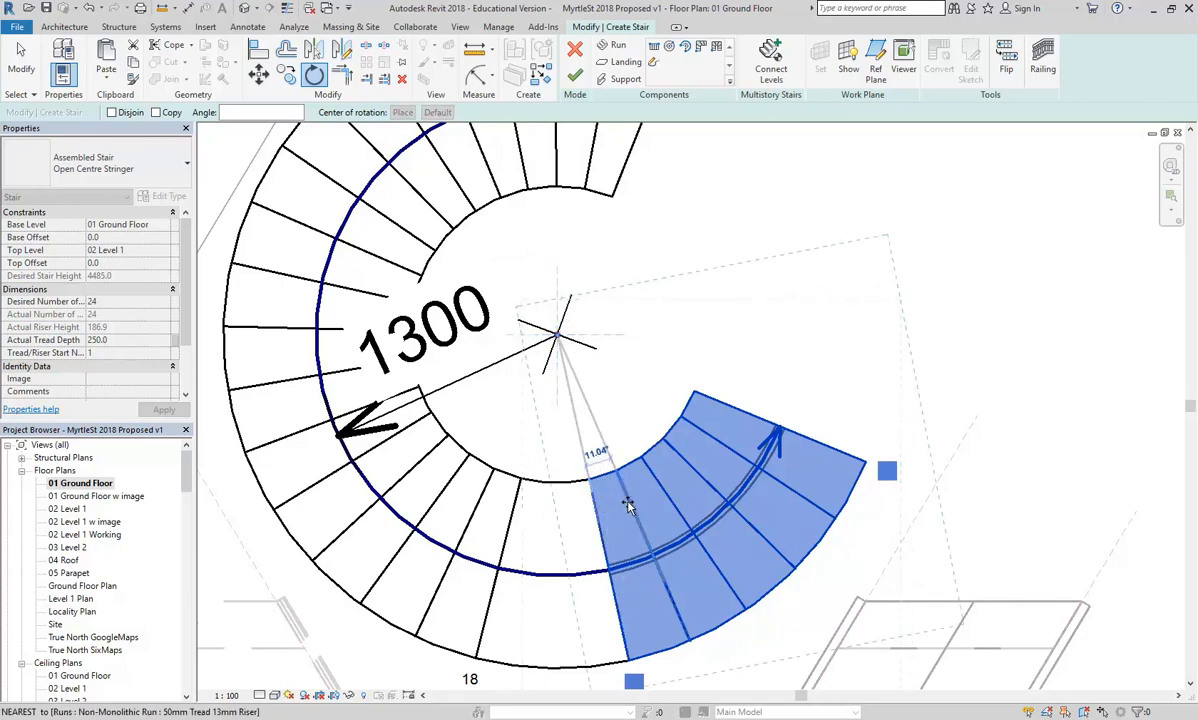
pyautogui.click(628, 505)
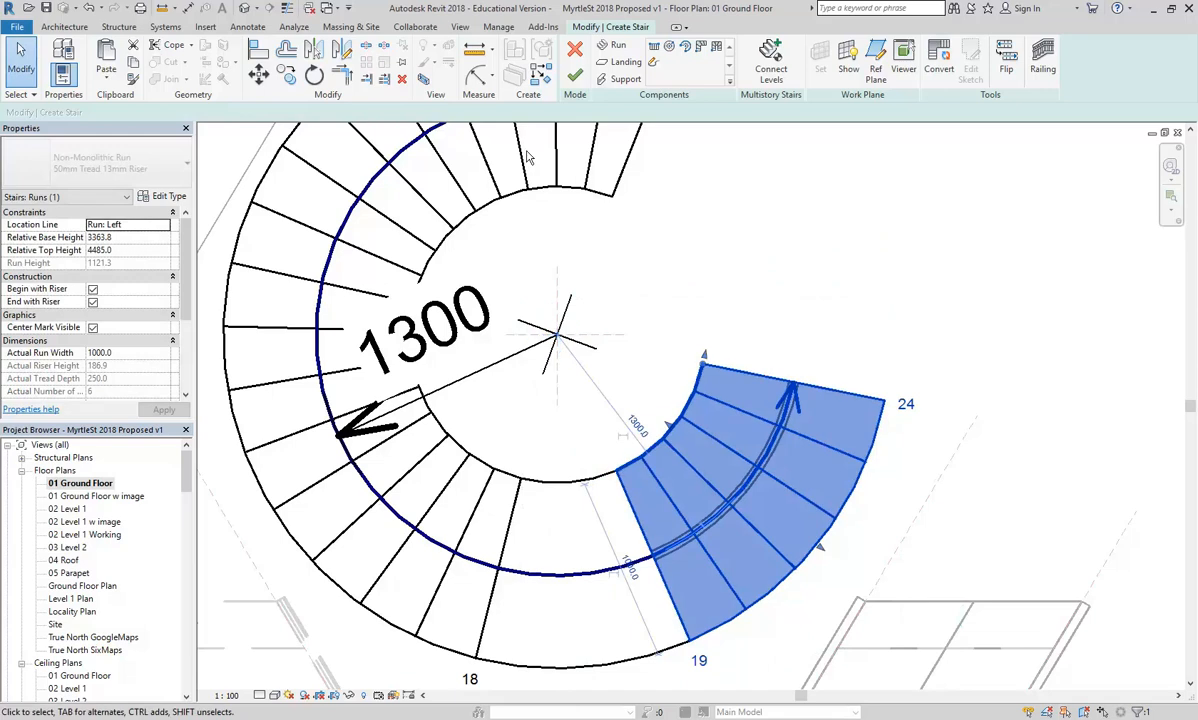
# Measure the straight distance across the widened landing between risers 18 and 19 at the centre path
pyautogui.click(474, 48)
pyautogui.click(652, 556)
pyautogui.click(500, 568)
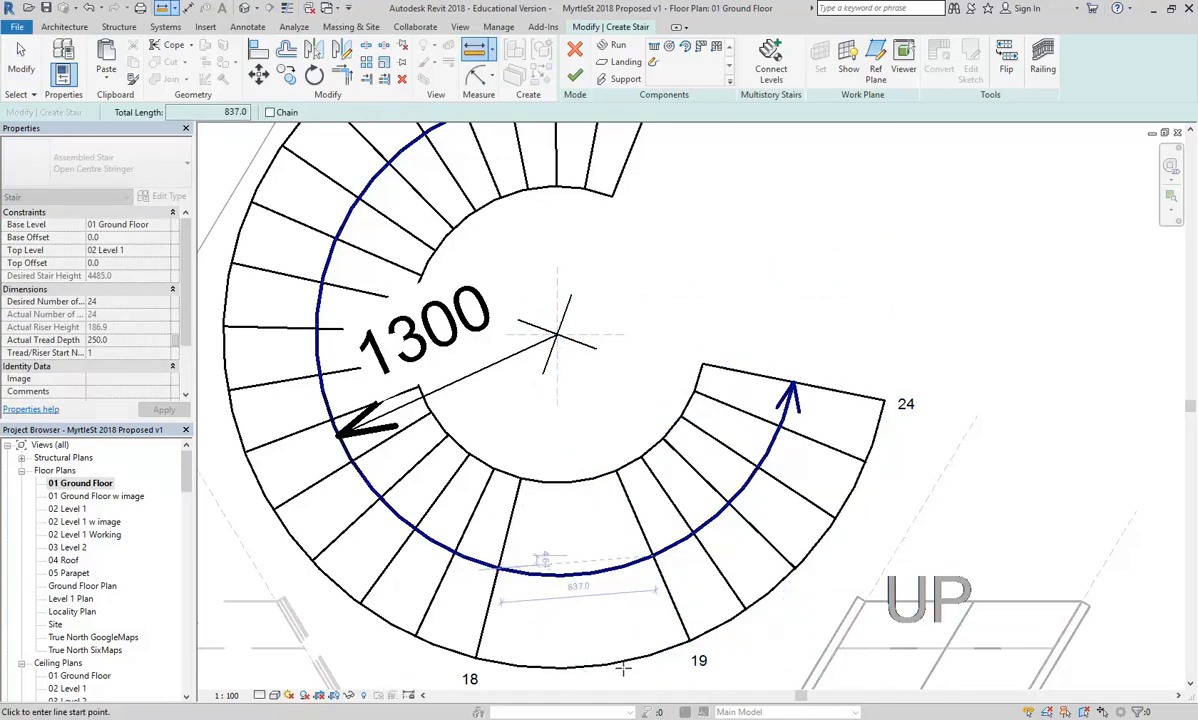
pyautogui.rightClick(637, 242)
pyautogui.click(670, 249)
# Examine the landing between risers 18 and 19 and finish the two-run spiral stair
pyautogui.scroll(-3, 632, 340)
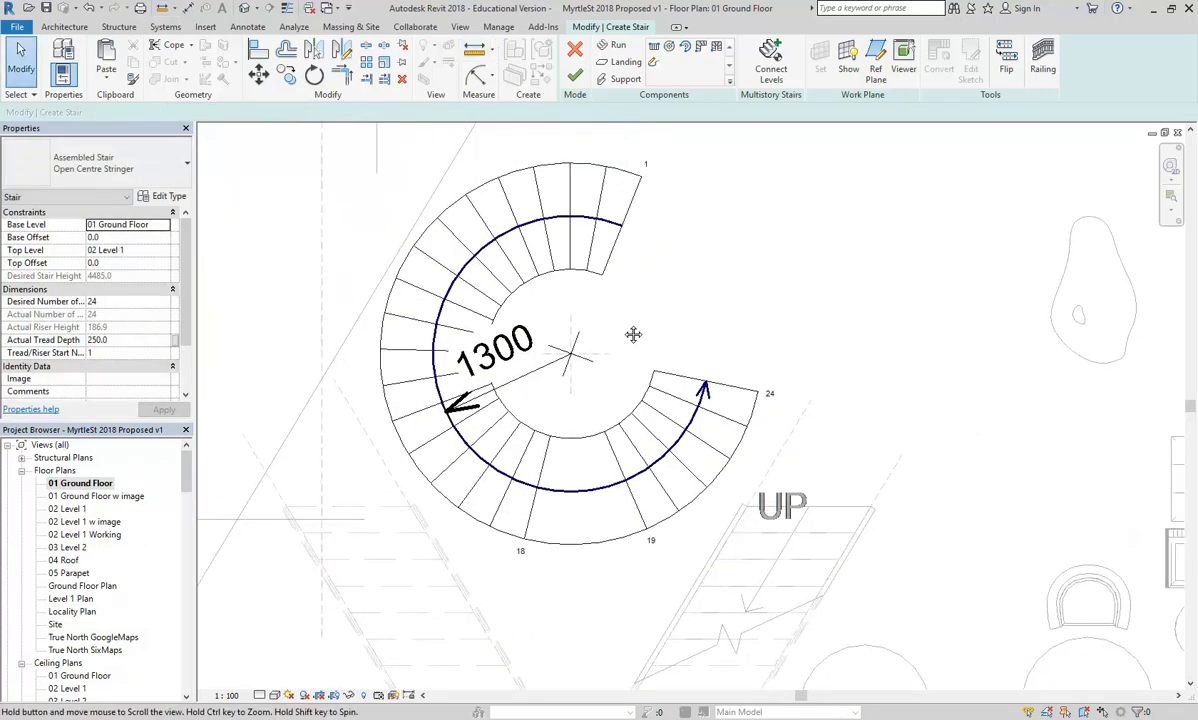
pyautogui.moveTo(625, 351); pyautogui.dragTo(611, 384, button='middle')
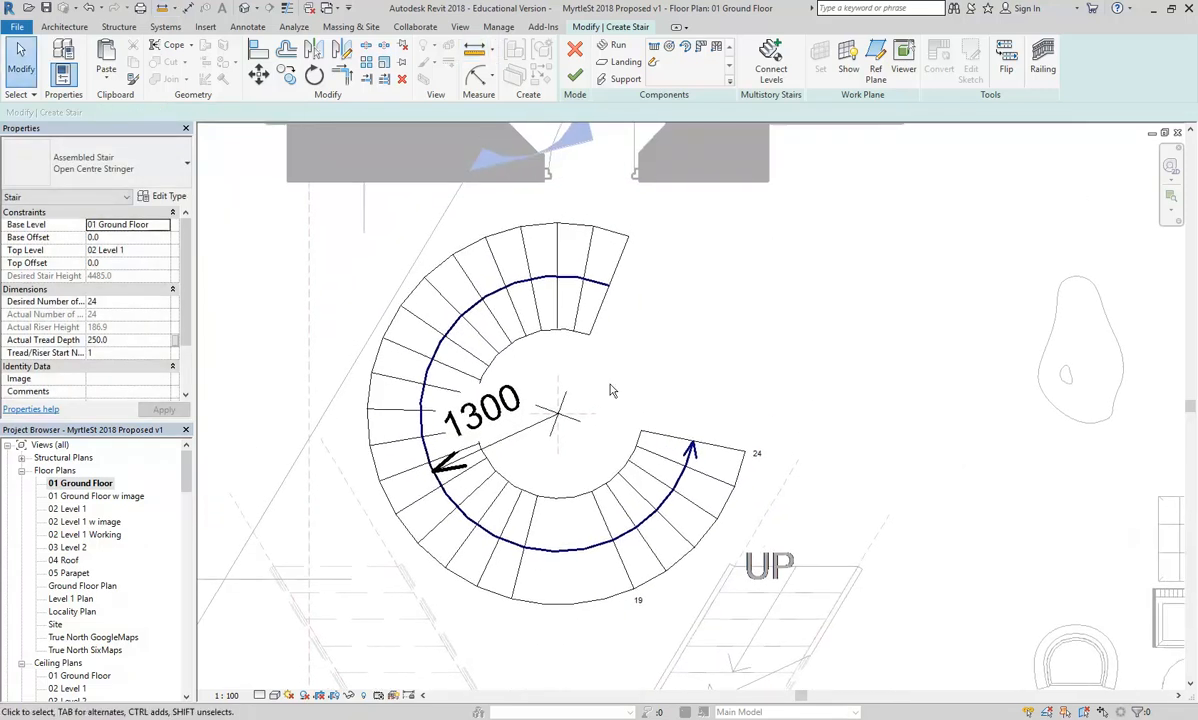
pyautogui.click(561, 509)
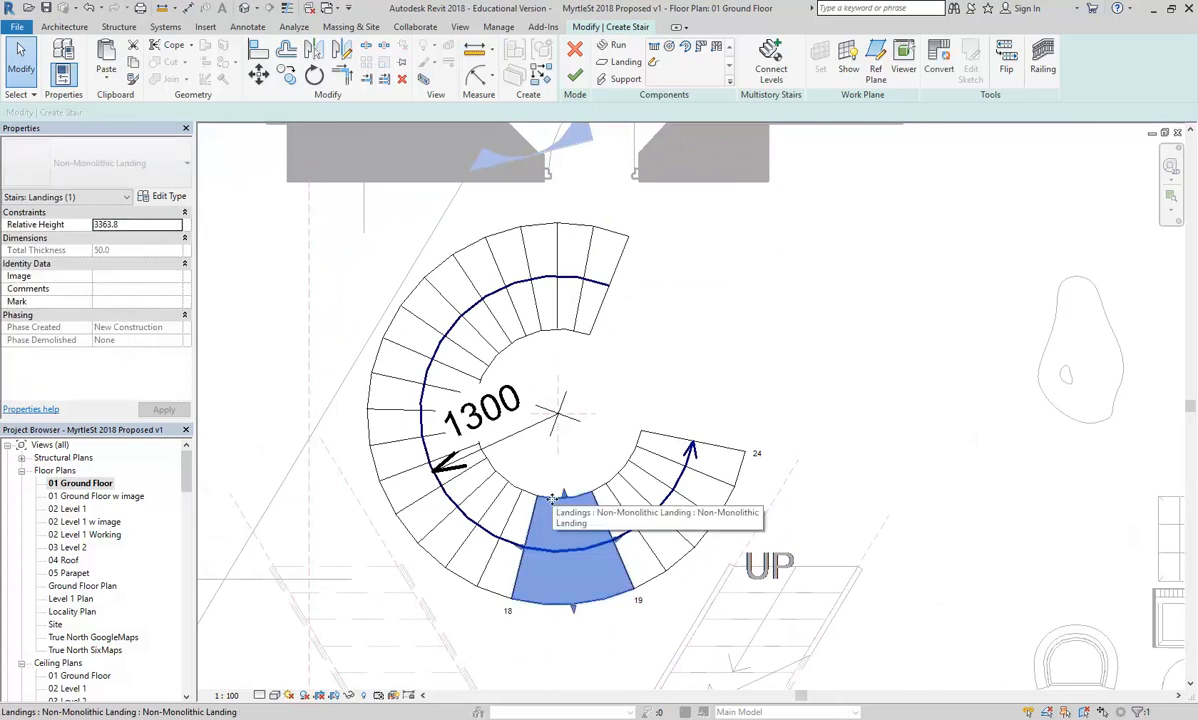
pyautogui.moveTo(548, 481); pyautogui.dragTo(536, 456, button='middle')
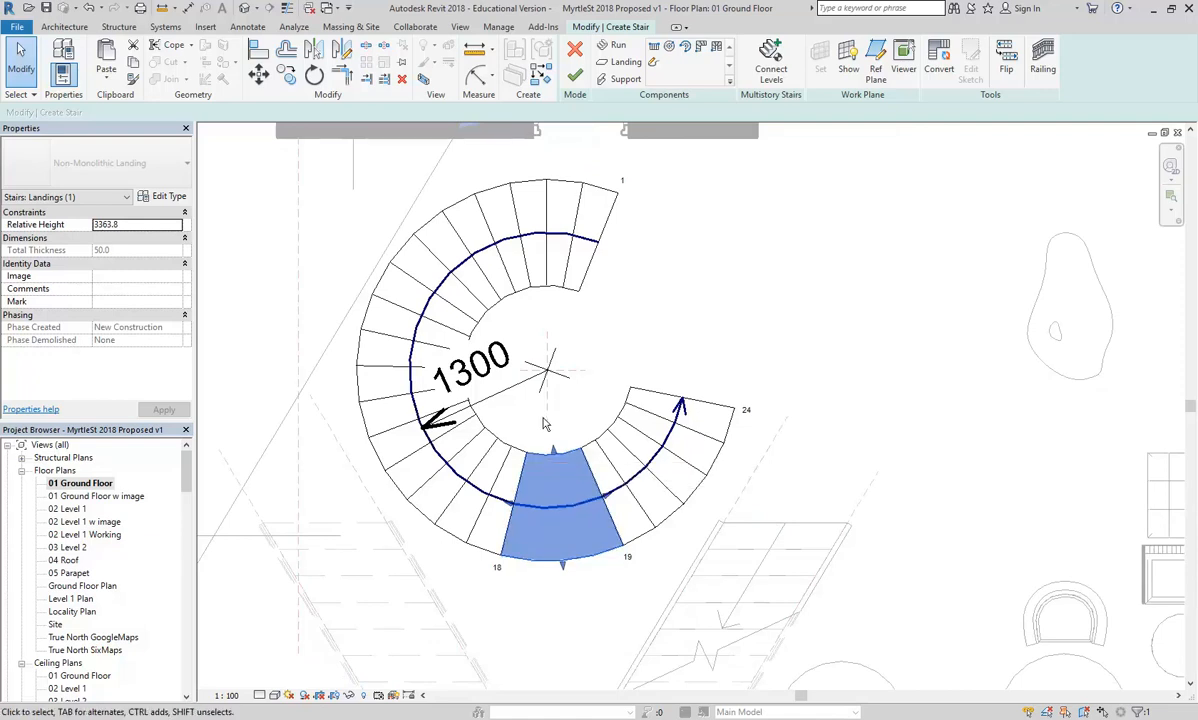
pyautogui.click(544, 423)
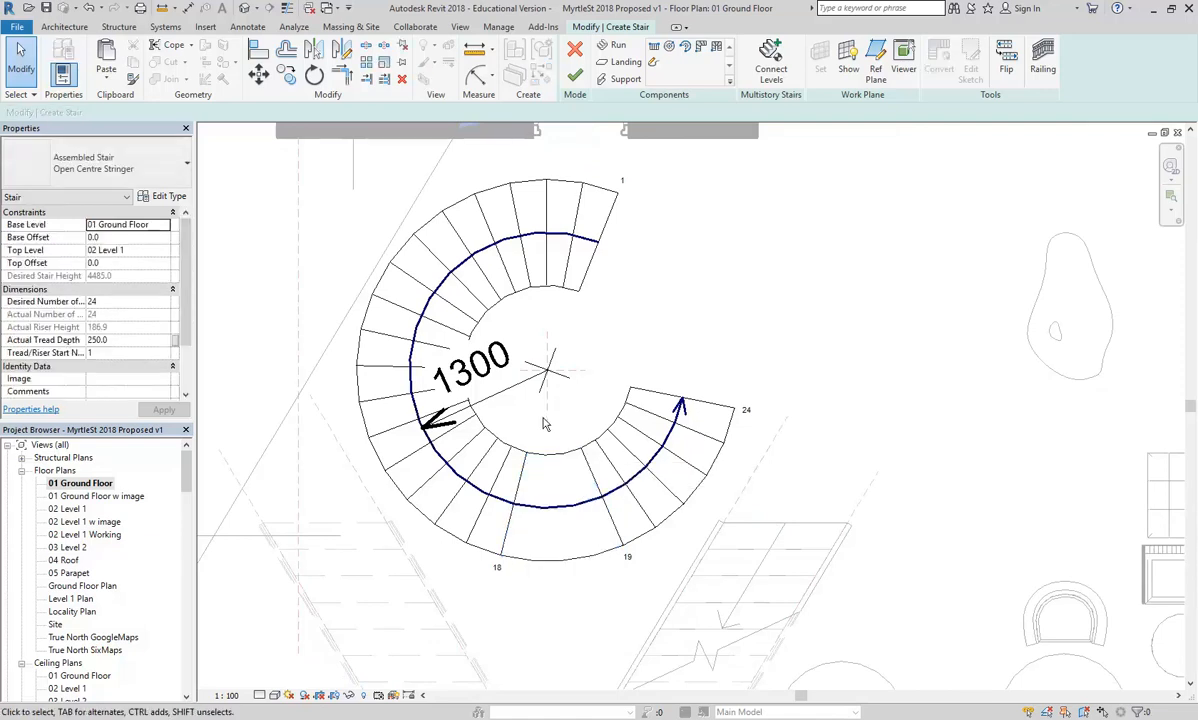
pyautogui.scroll(-3, 545, 424)
pyautogui.scroll(1, 546, 429)
pyautogui.scroll(2, 546, 429)
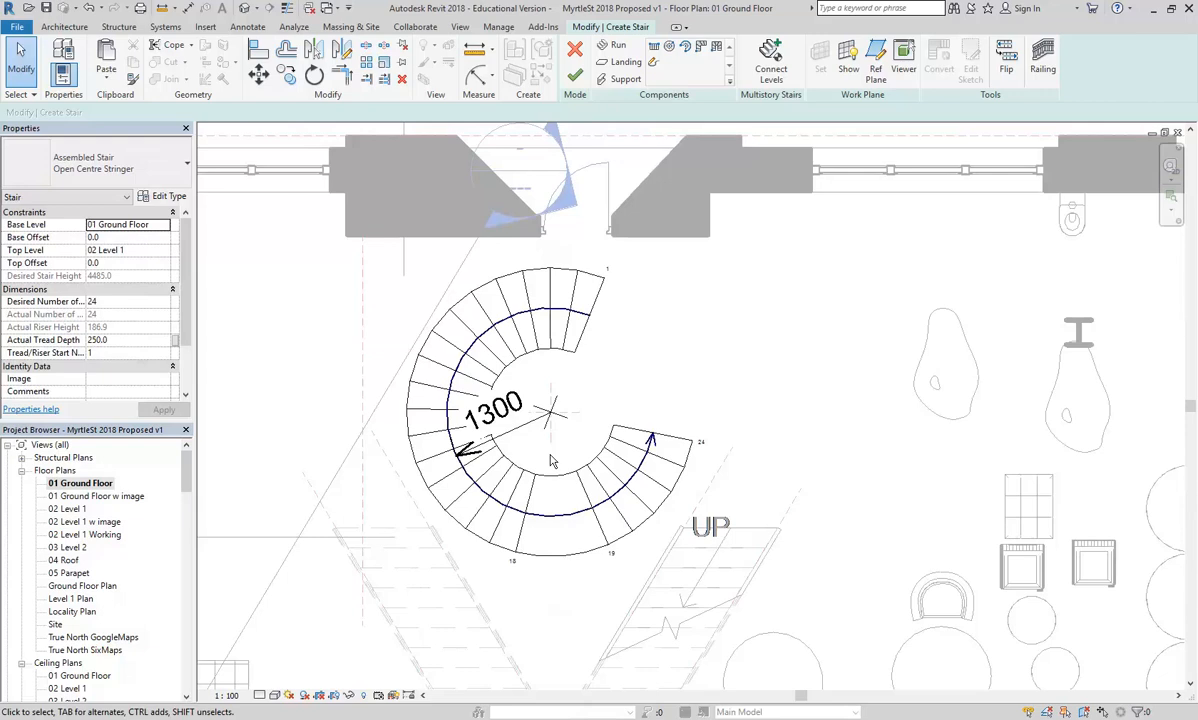
pyautogui.scroll(2, 552, 461)
pyautogui.moveTo(586, 473); pyautogui.dragTo(600, 469, button='middle')
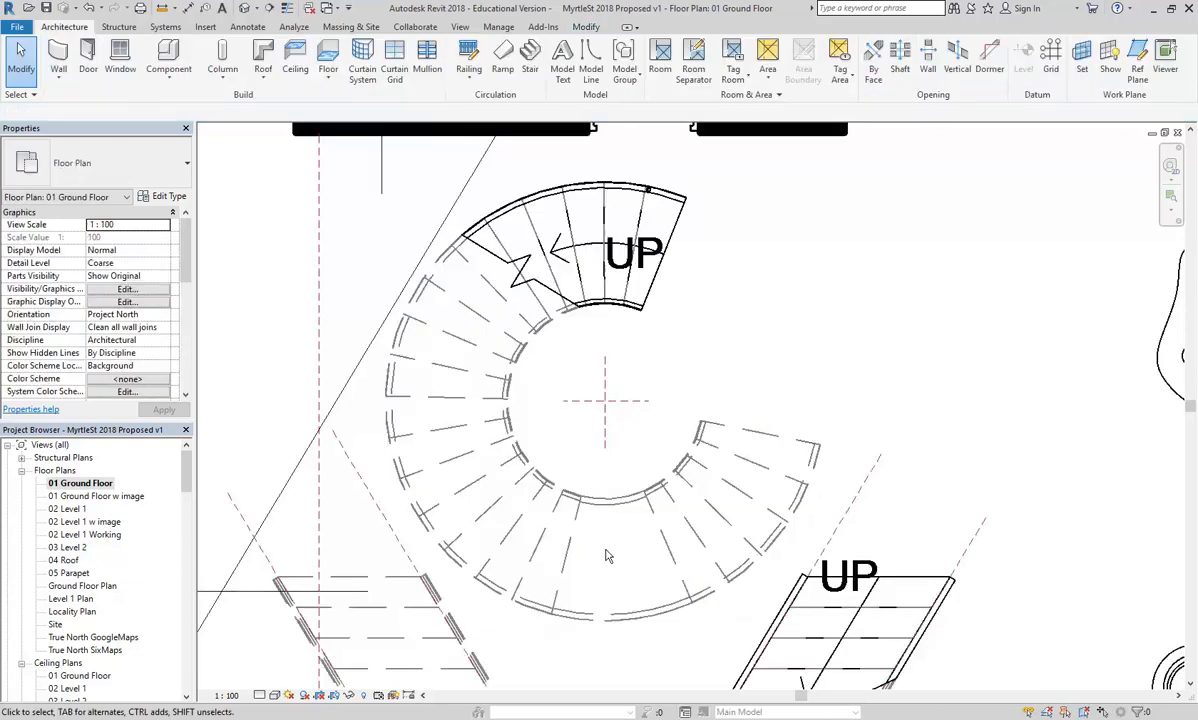
# Show the spiral stair in the 3D view and change its type to Assembled Stair: Stair
pyautogui.click(573, 556)
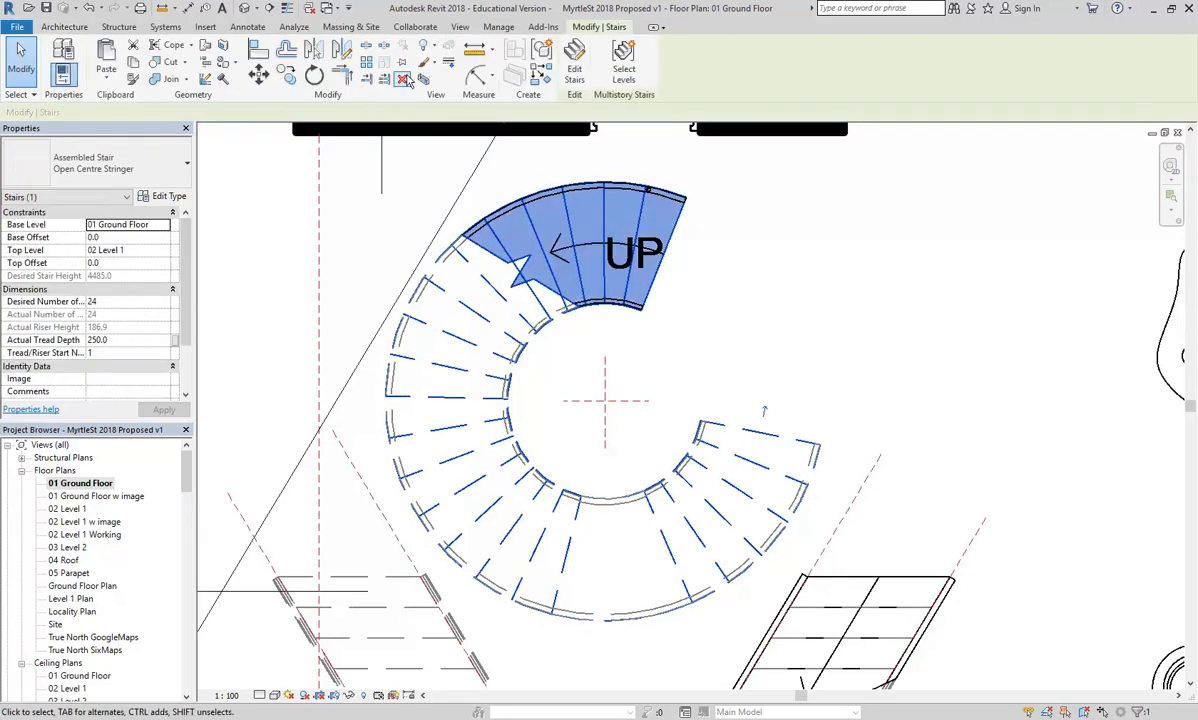
pyautogui.keyDown('shift'); pyautogui.moveTo(535, 361); pyautogui.dragTo(621, 511, button='middle'); pyautogui.keyUp('shift')
pyautogui.scroll(3, 636, 505)
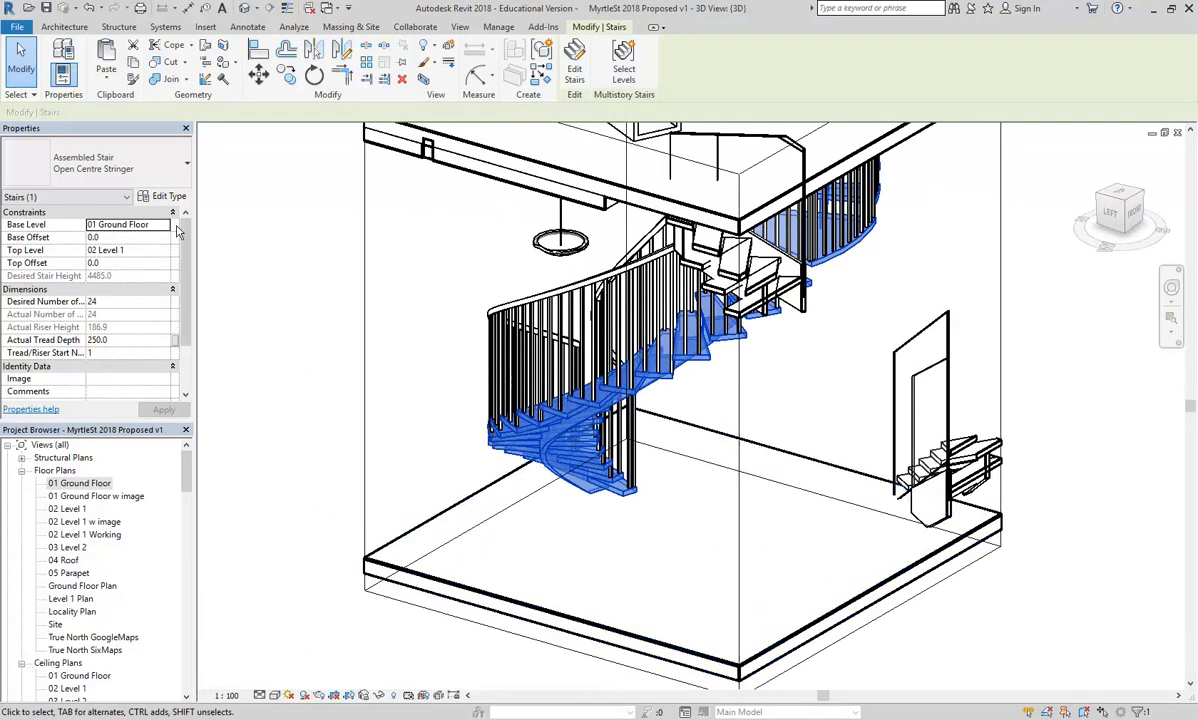
pyautogui.click(105, 172)
pyautogui.click(76, 232)
pyautogui.keyDown('shift'); pyautogui.moveTo(652, 459); pyautogui.dragTo(418, 397, button='middle'); pyautogui.keyUp('shift')
pyautogui.click(842, 351)
pyautogui.scroll(3, 483, 290)
pyautogui.scroll(-2, 418, 397)
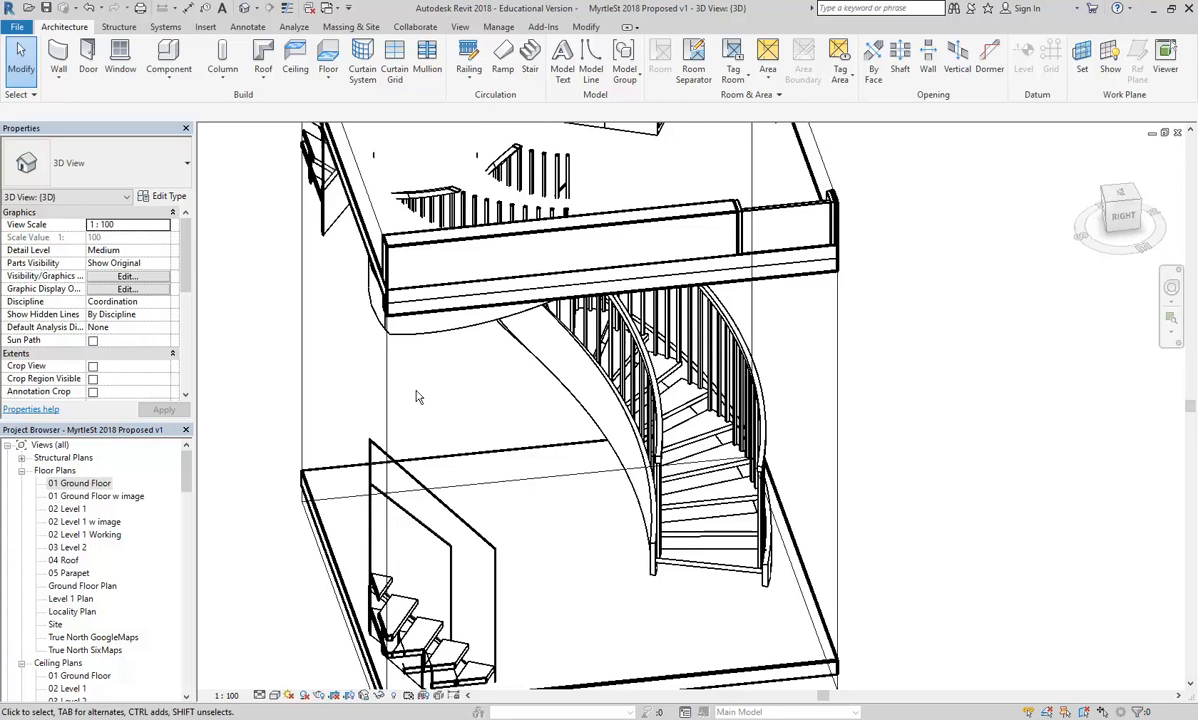
# Examine the spiral stair's stringers, railings and landing from several sides in the 3D view
pyautogui.keyDown('shift'); pyautogui.moveTo(426, 379); pyautogui.dragTo(422, 420, button='middle'); pyautogui.keyUp('shift')
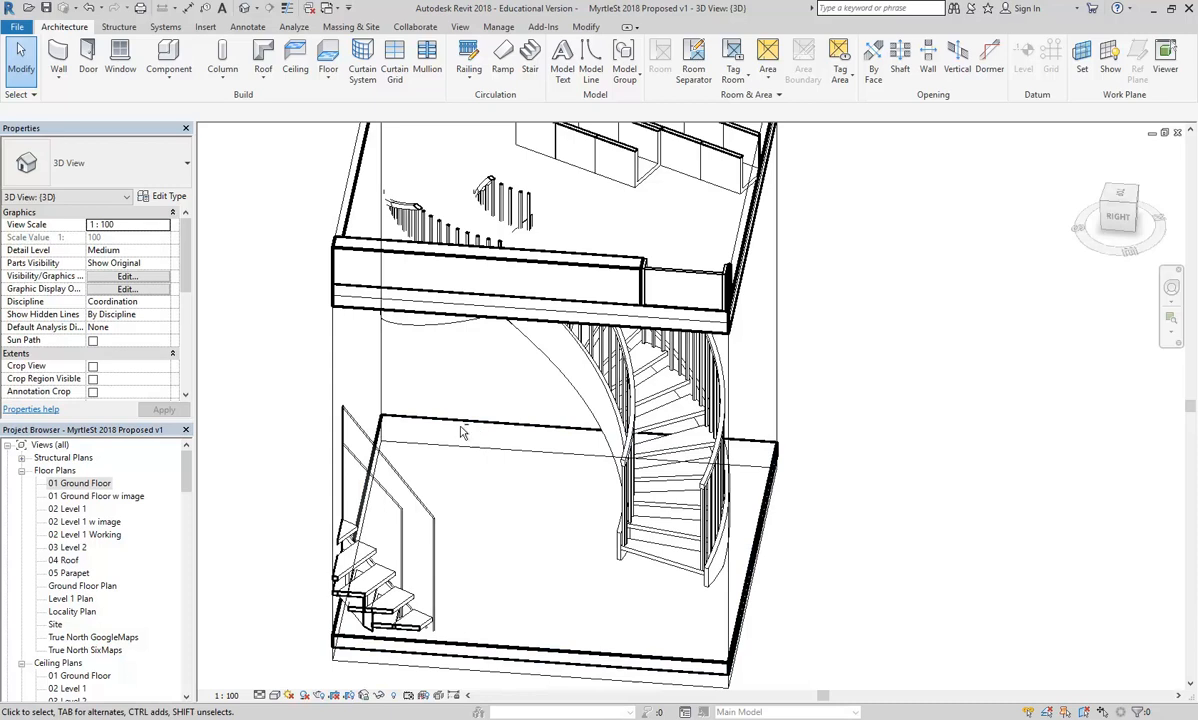
pyautogui.keyDown('shift'); pyautogui.moveTo(463, 441); pyautogui.dragTo(424, 424, button='middle'); pyautogui.keyUp('shift')
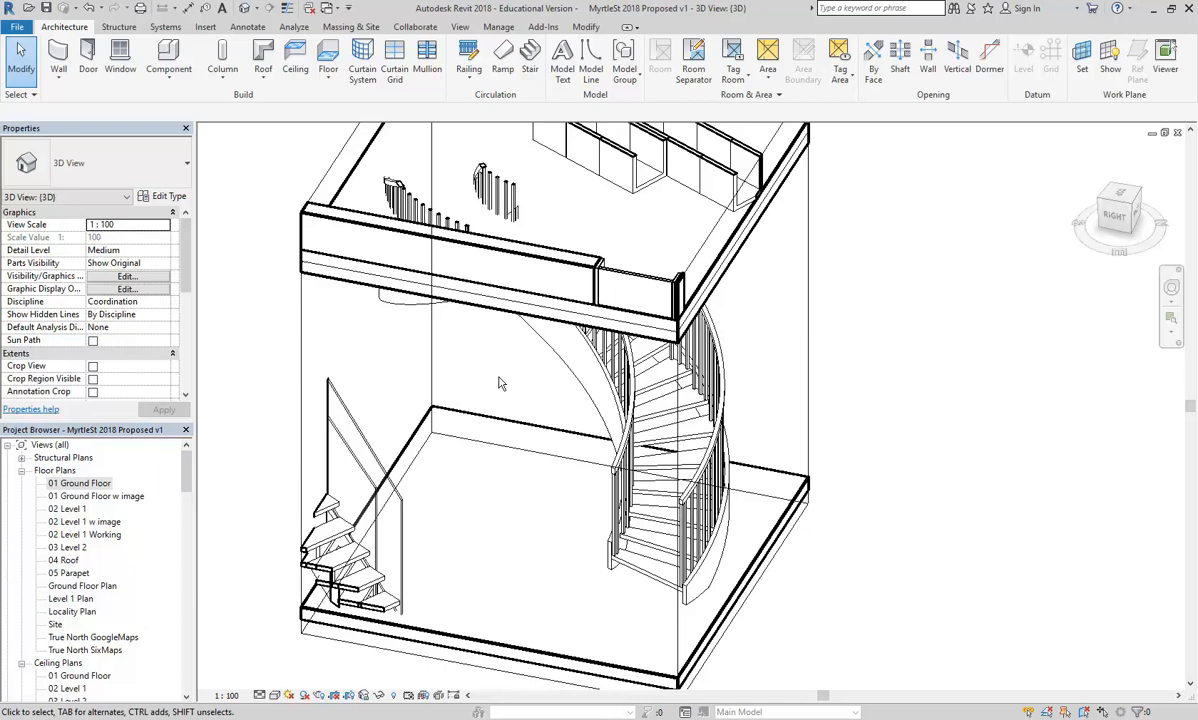
pyautogui.click(480, 422)
pyautogui.click(508, 372)
pyautogui.moveTo(522, 401); pyautogui.dragTo(533, 401, button='middle')
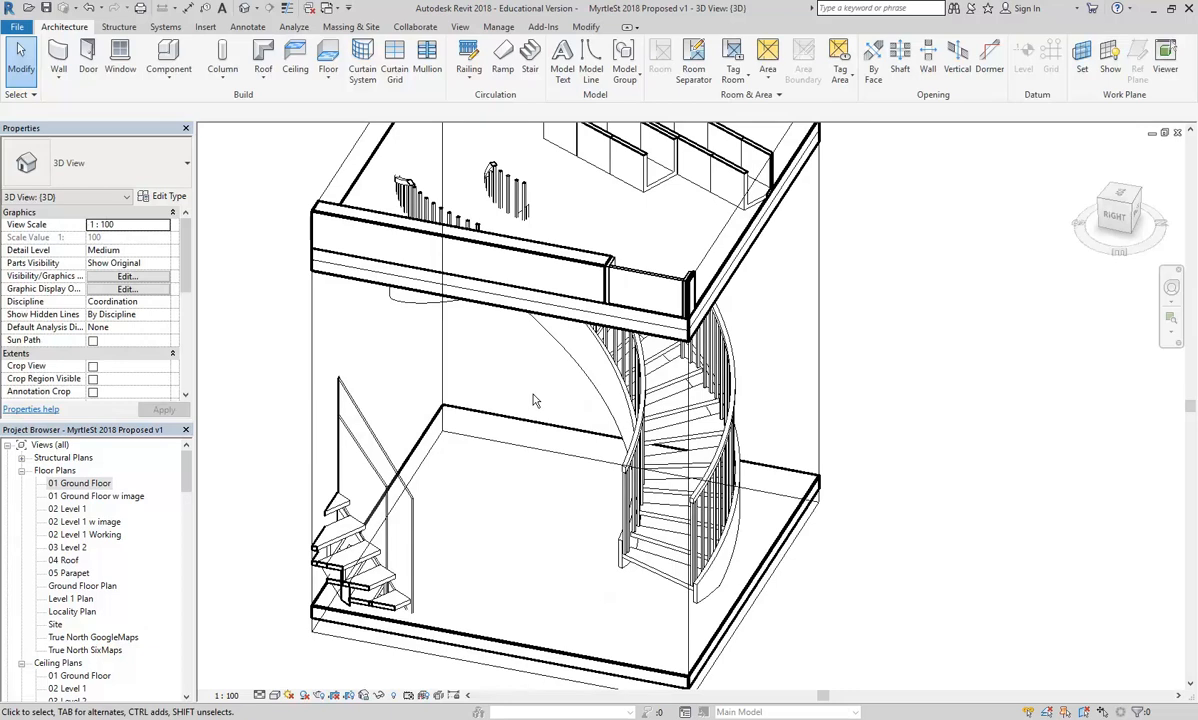
pyautogui.click(531, 402)
pyautogui.press('Escape')
pyautogui.keyDown('shift'); pyautogui.moveTo(531, 404); pyautogui.dragTo(545, 345, button='middle'); pyautogui.keyUp('shift')
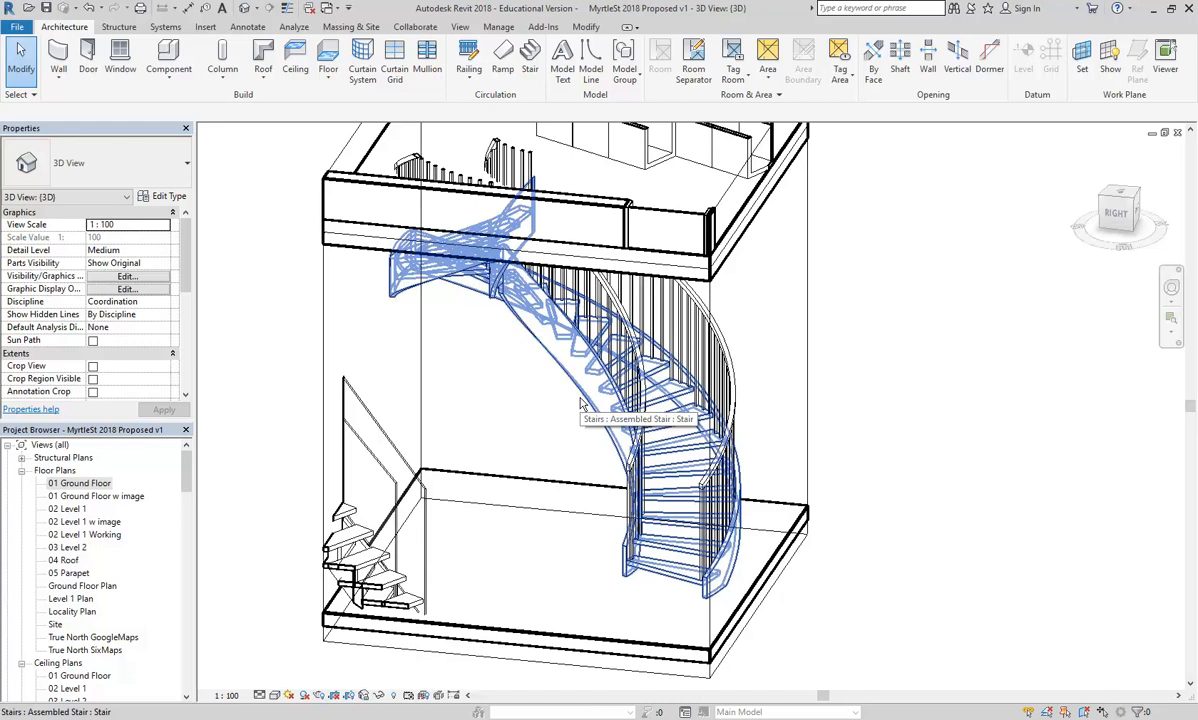
pyautogui.keyDown('shift'); pyautogui.moveTo(530, 409); pyautogui.dragTo(603, 400, button='middle'); pyautogui.keyUp('shift')
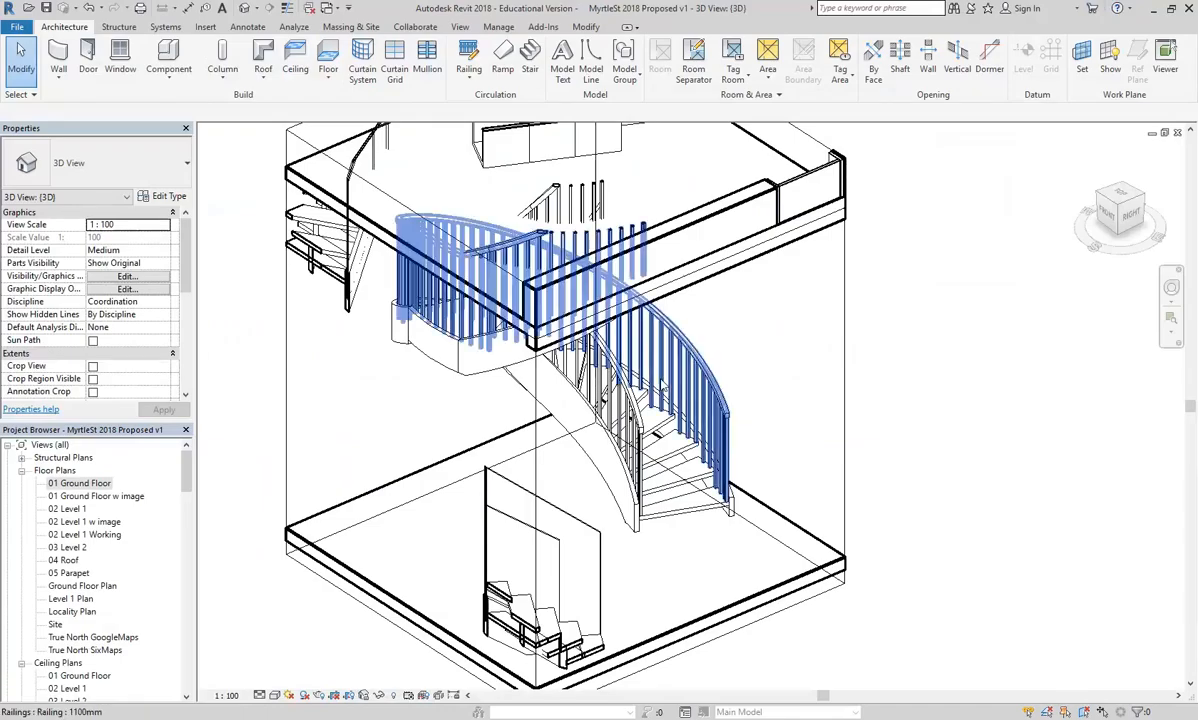
pyautogui.keyDown('shift'); pyautogui.moveTo(470, 320); pyautogui.dragTo(524, 345, button='middle'); pyautogui.keyUp('shift')
pyautogui.scroll(-2, 516, 433)
pyautogui.keyDown('shift'); pyautogui.moveTo(497, 430); pyautogui.dragTo(546, 453, button='middle'); pyautogui.keyUp('shift')
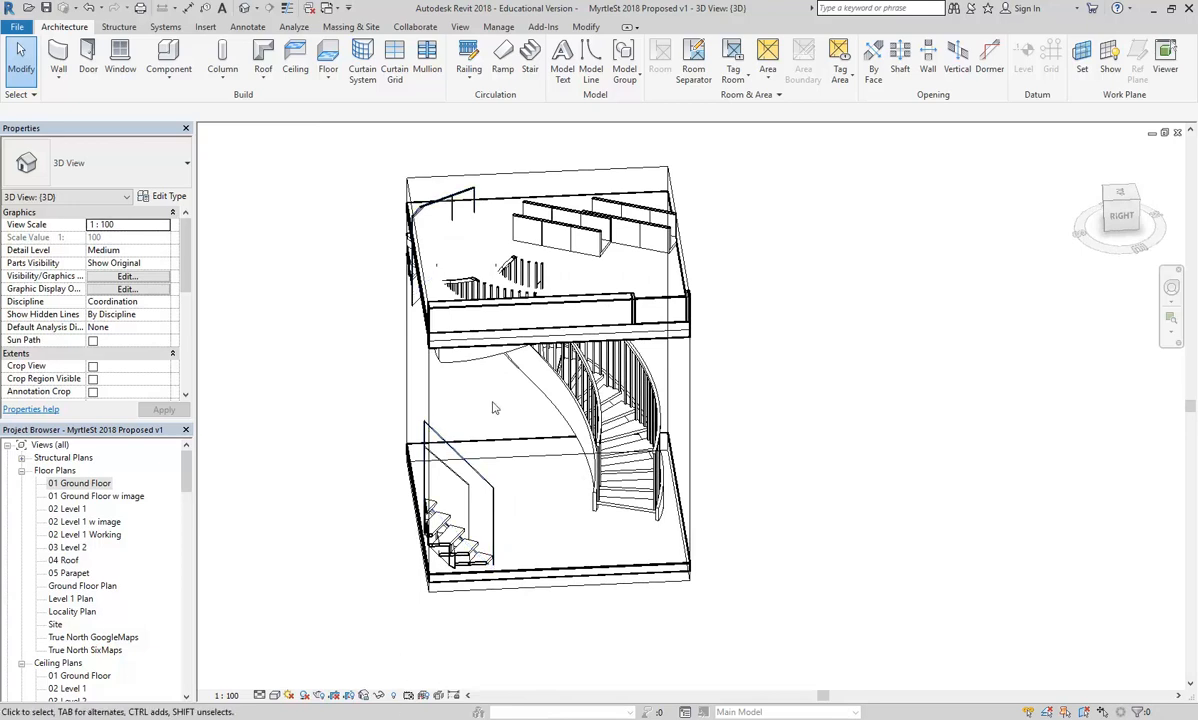
pyautogui.scroll(1, 493, 407)
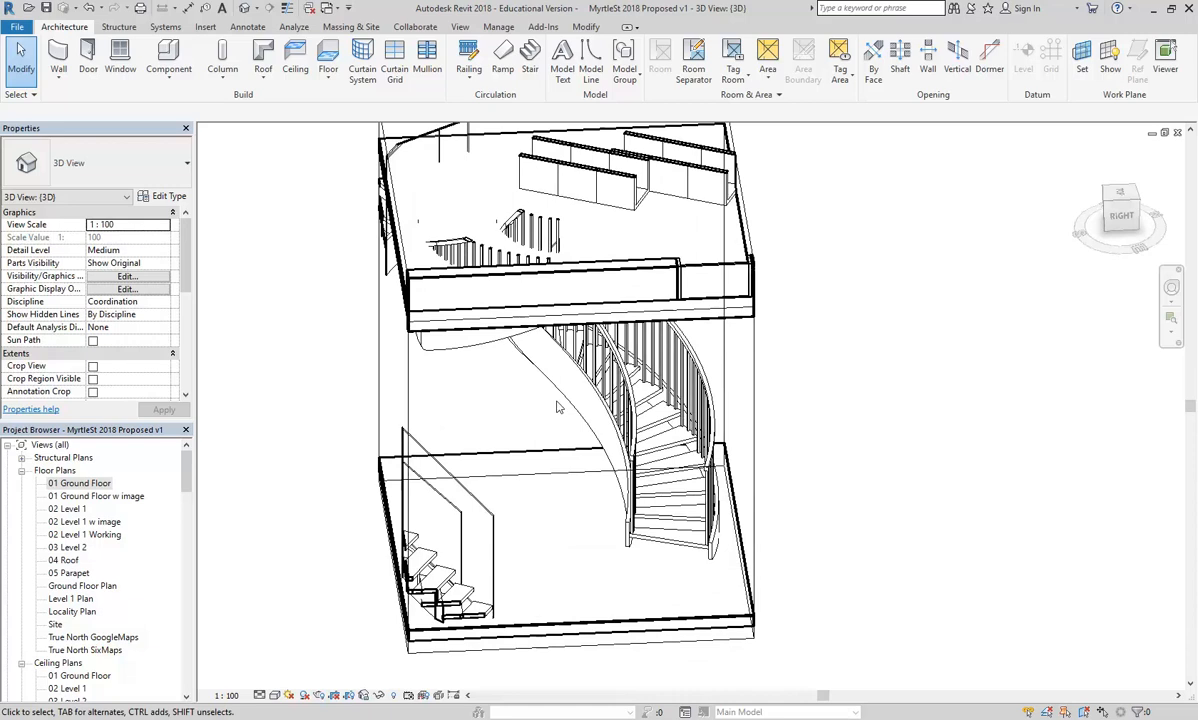
pyautogui.scroll(-1, 559, 407)
# Extend the 3D section box outwards to include the V-shaped stair and the seating area beside it
pyautogui.keyDown('shift'); pyautogui.moveTo(557, 407); pyautogui.dragTo(453, 402, button='middle'); pyautogui.keyUp('shift')
pyautogui.click(385, 386)
pyautogui.moveTo(442, 353); pyautogui.dragTo(255, 342)
pyautogui.moveTo(492, 463)
pyautogui.keyDown('shift'); pyautogui.mouseDown(button='middle')
pyautogui.moveTo(562, 489)
pyautogui.moveTo(435, 432)
pyautogui.moveTo(492, 449)
pyautogui.mouseUp(button='middle'); pyautogui.keyUp('shift')
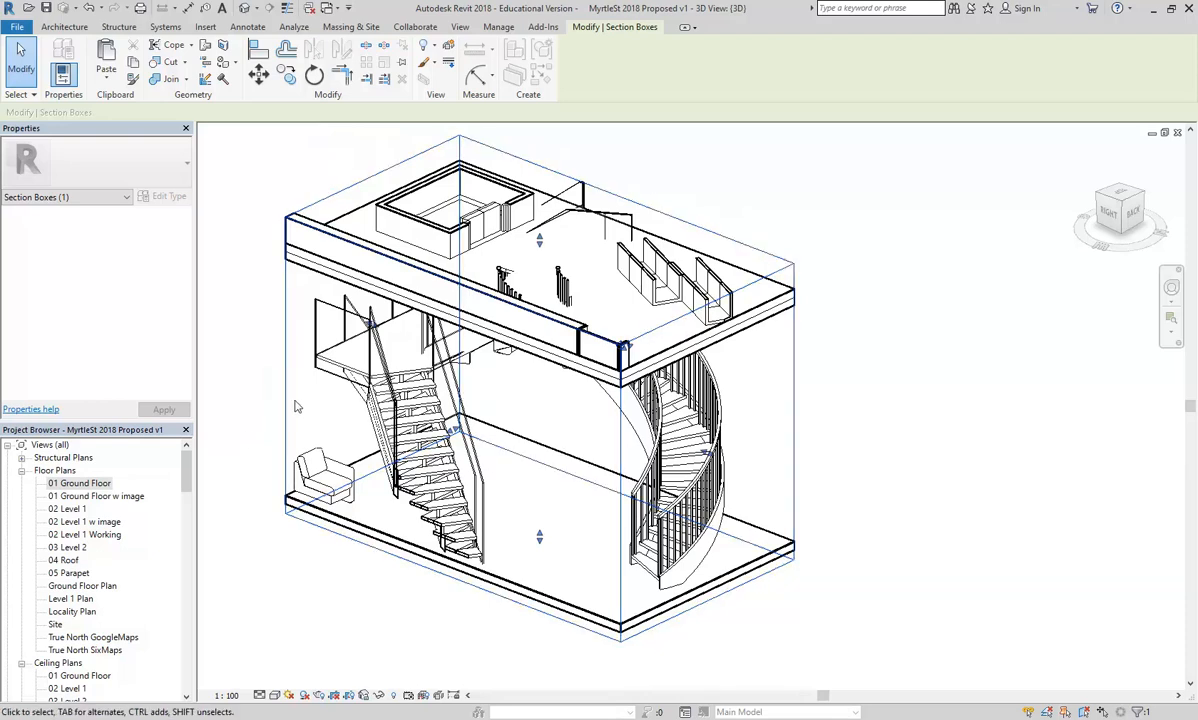
pyautogui.keyDown('shift'); pyautogui.moveTo(284, 400); pyautogui.dragTo(415, 405, button='middle'); pyautogui.keyUp('shift')
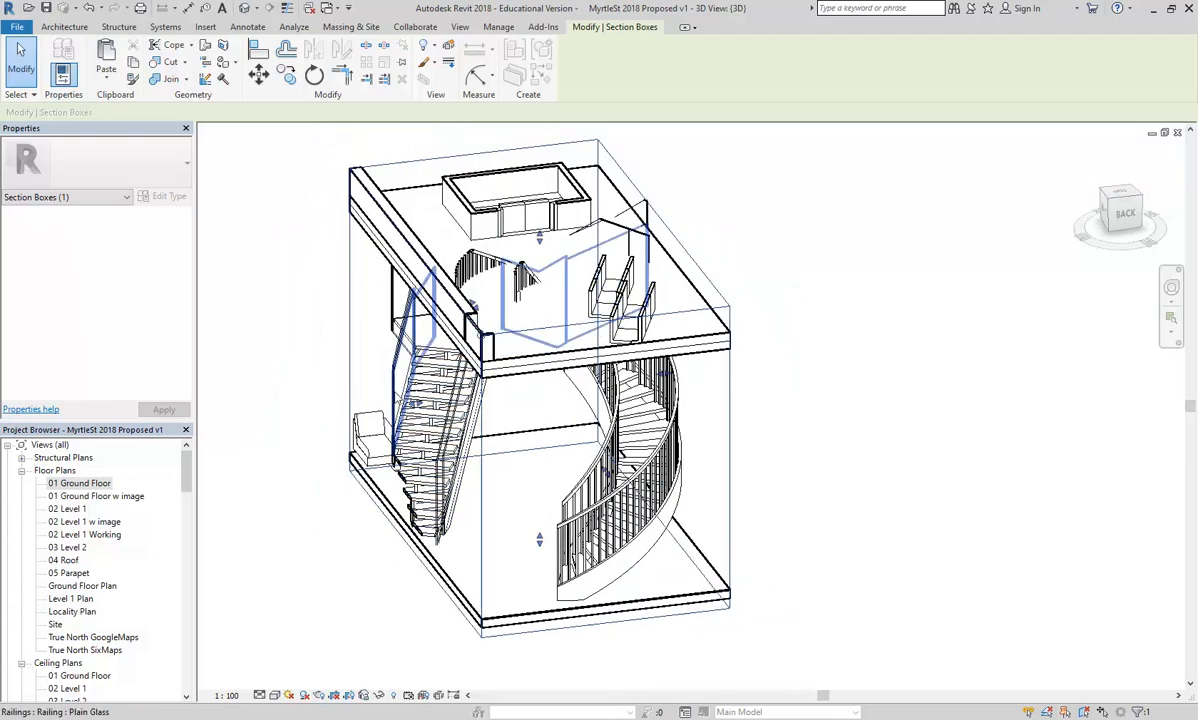
pyautogui.click(415, 404)
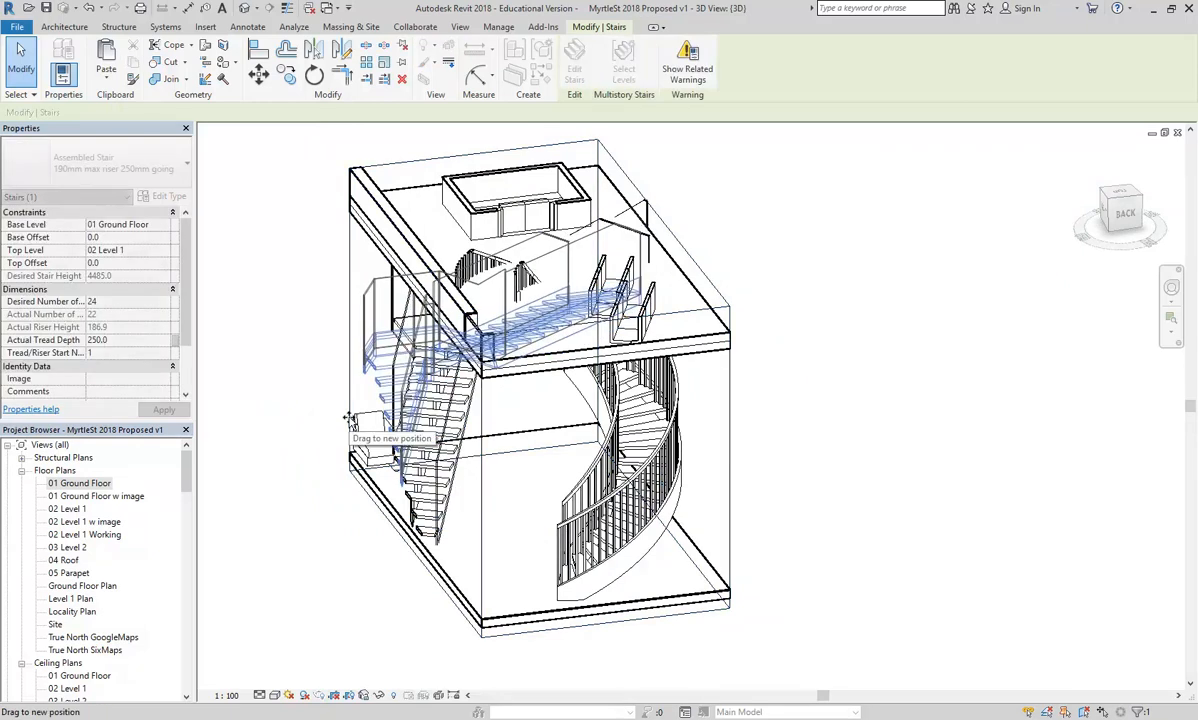
pyautogui.press('Escape')
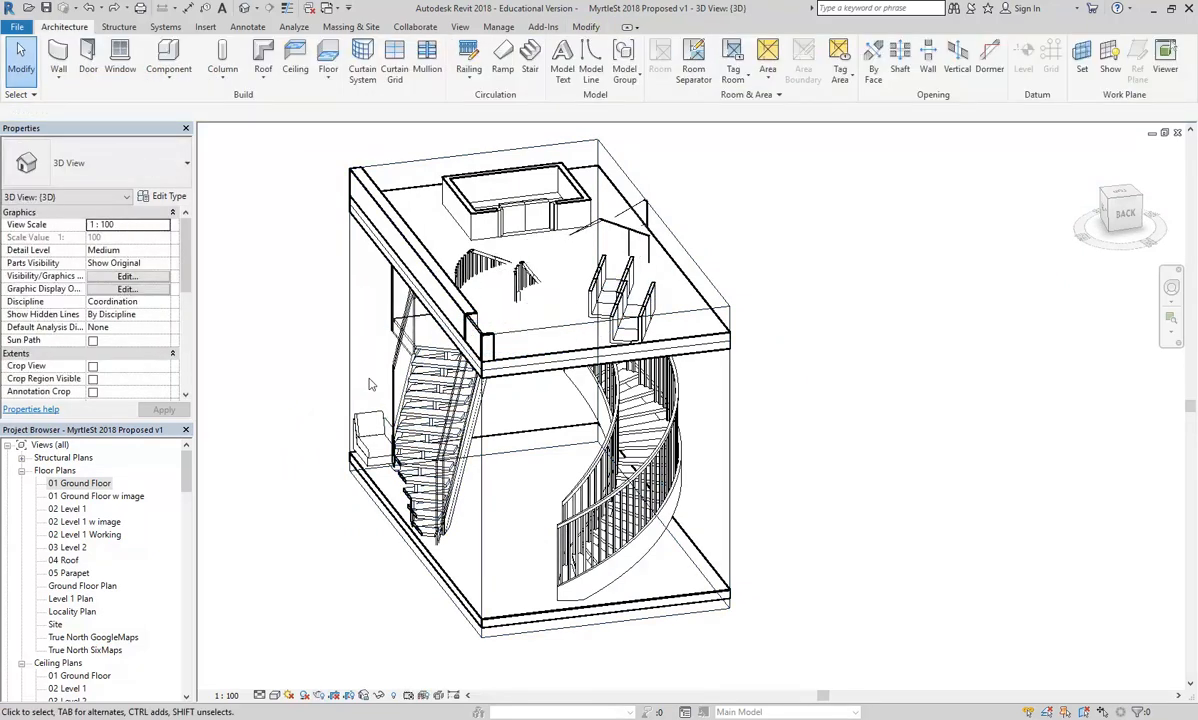
pyautogui.click(349, 372)
pyautogui.moveTo(416, 409); pyautogui.dragTo(371, 409)
pyautogui.press('Escape')
pyautogui.keyDown('shift'); pyautogui.moveTo(484, 476); pyautogui.dragTo(517, 498, button='middle'); pyautogui.keyUp('shift')
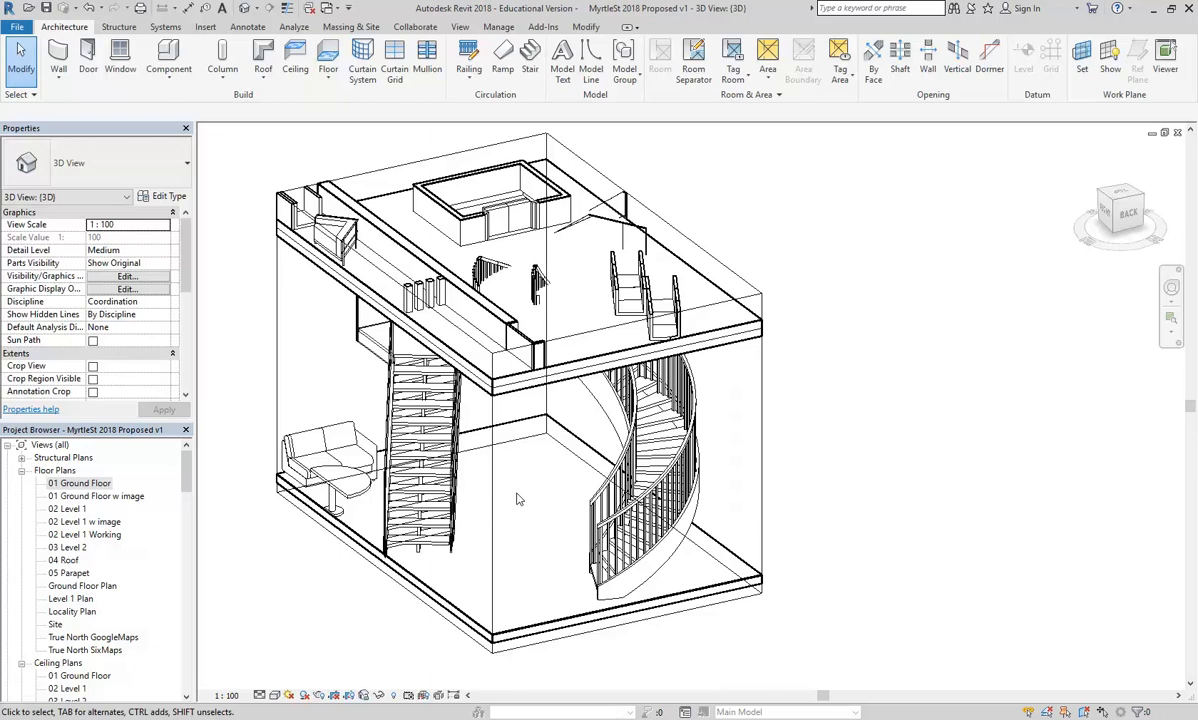
# Switch to the NCC 2016 Volume One PDF, read clause D2.14 on minimum landing length, and return to Revit
pyautogui.click(372, 718)
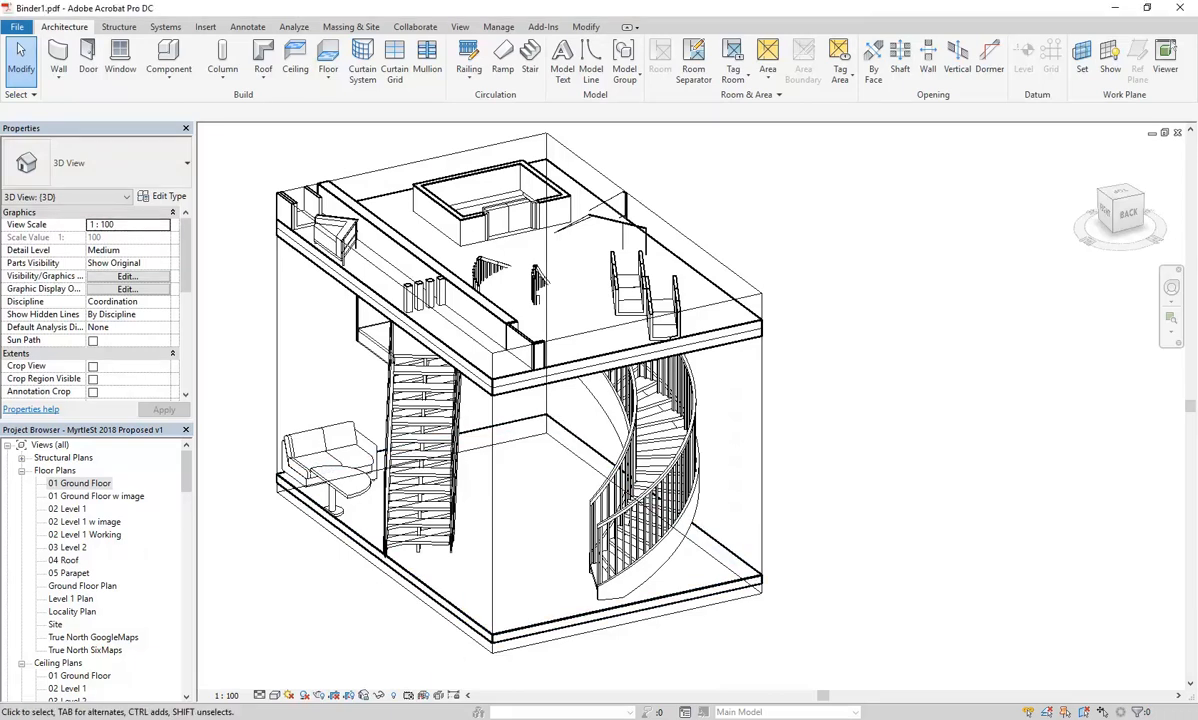
pyautogui.click(372, 718)
pyautogui.moveTo(330, 718)
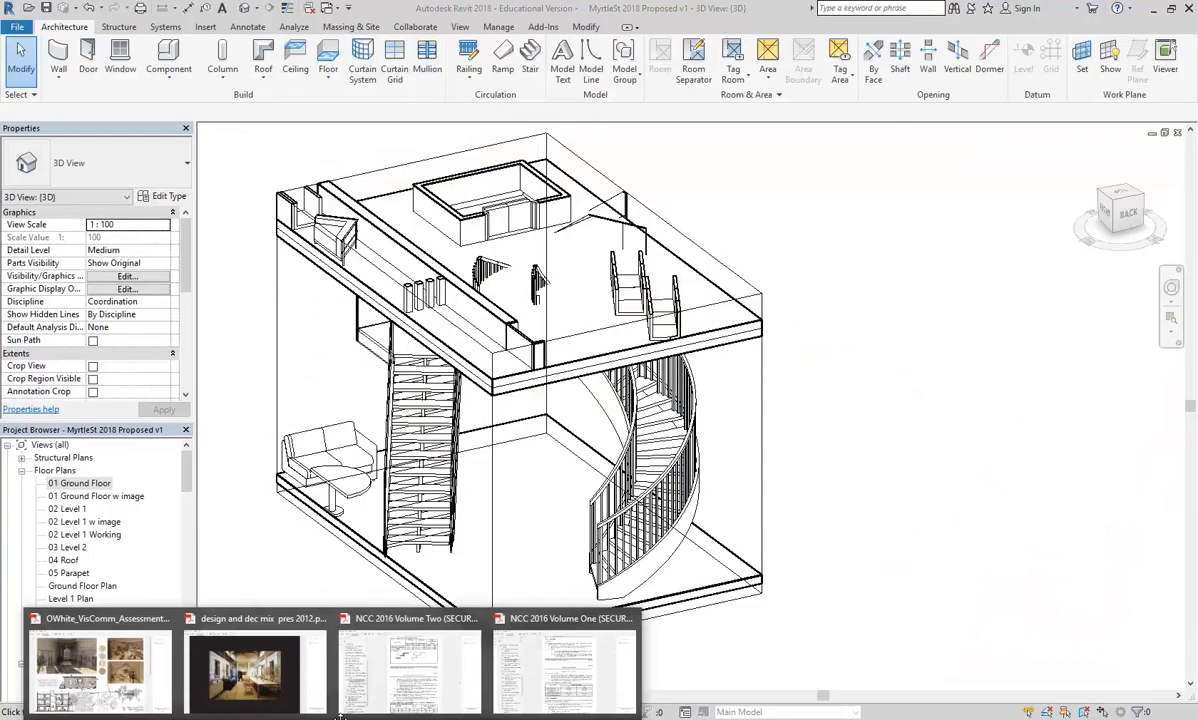
pyautogui.click(535, 677)
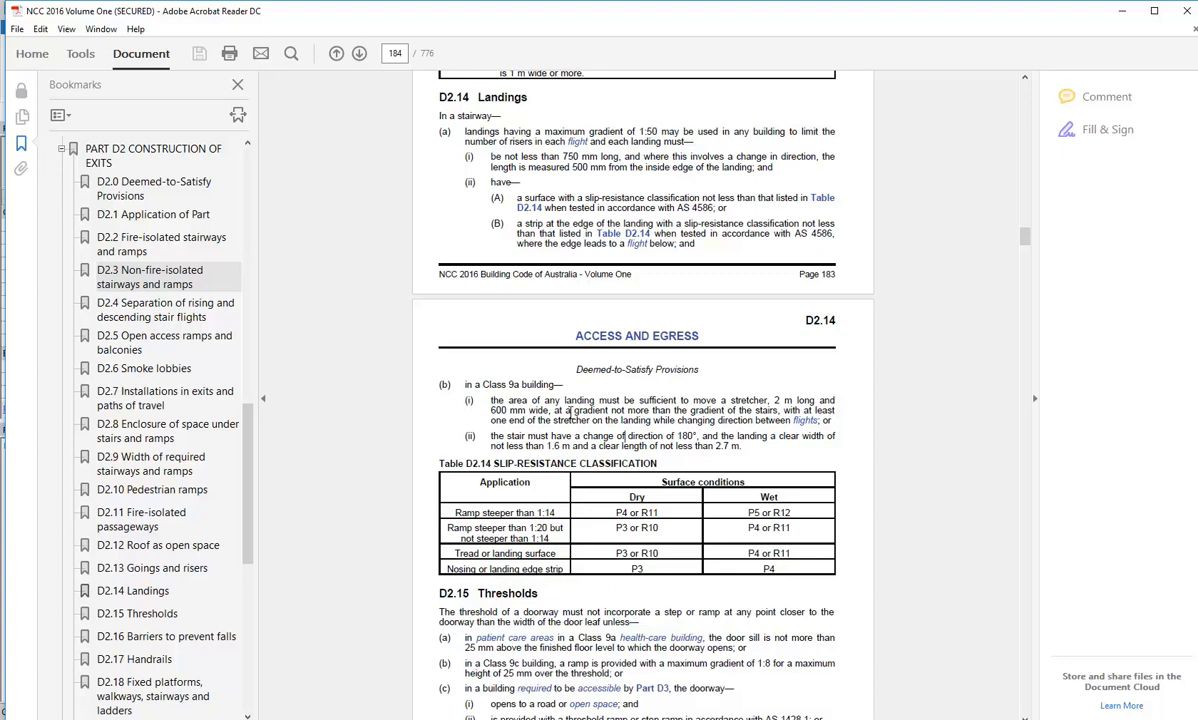
pyautogui.scroll(4, 566, 412)
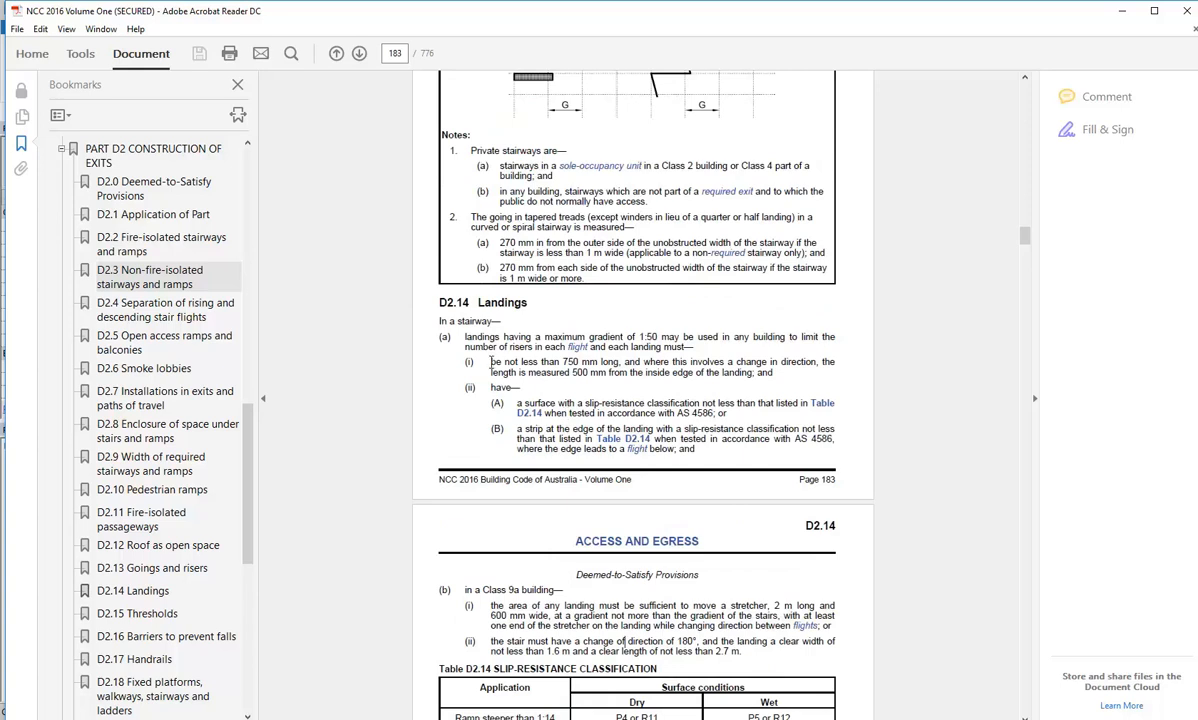
pyautogui.doubleClick(570, 361)
pyautogui.scroll(3, 522, 377)
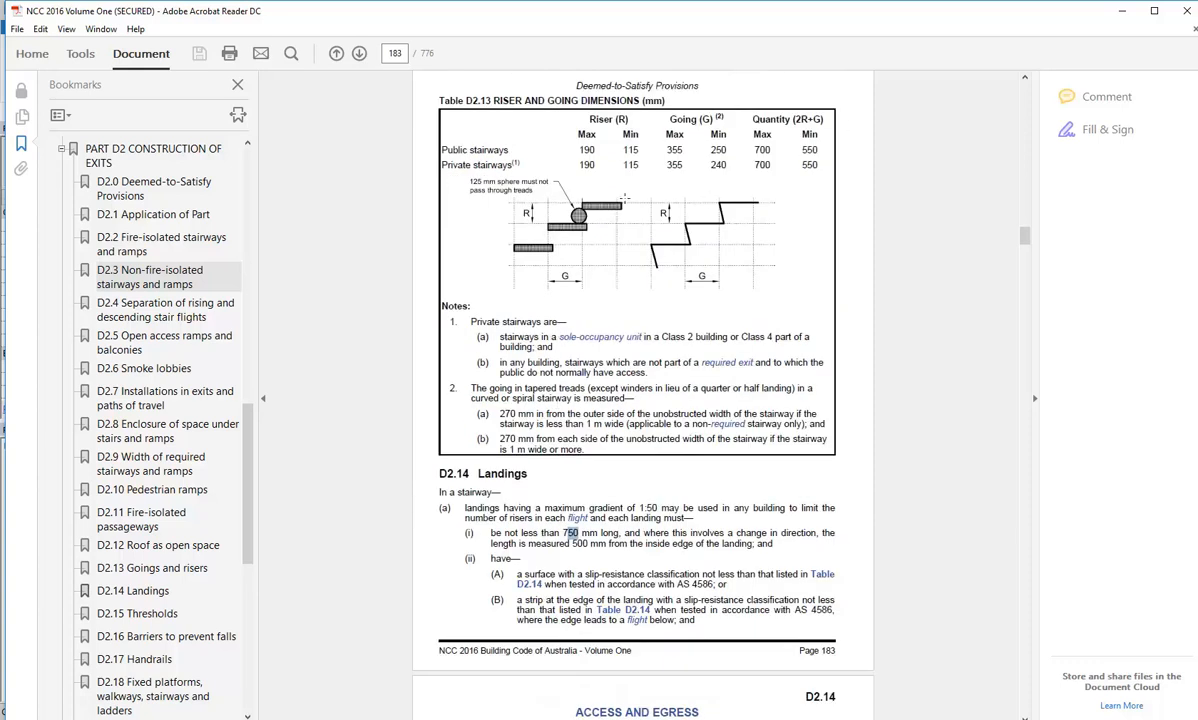
pyautogui.click(1125, 12)
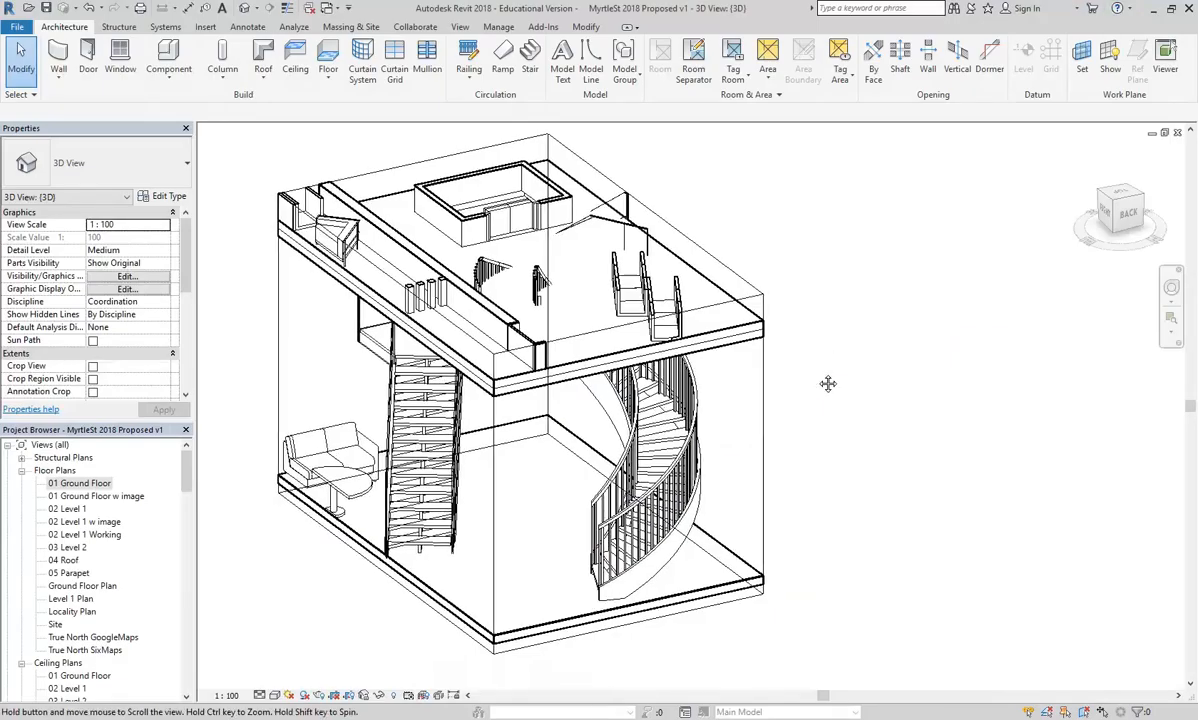